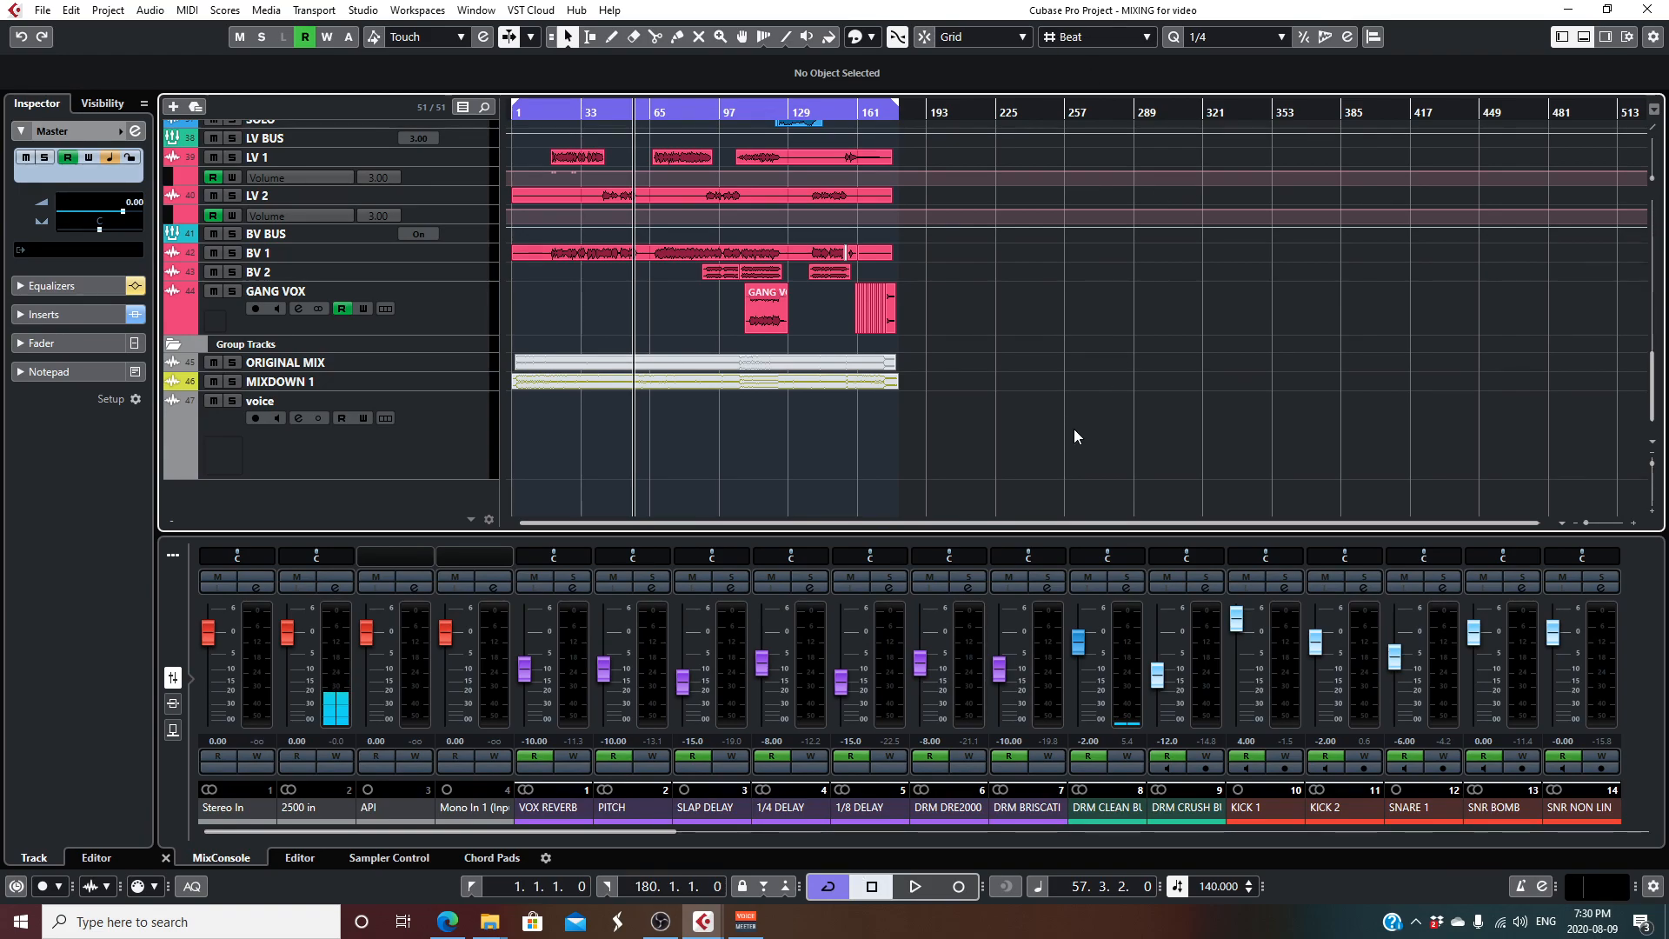
- Examine the VerbSuite Classics and CLA MixHub inserts on the VOX REVERB channel, closing its windows when done
scroll(1042, 411, "up", 10)
scroll(1041, 410, "up", 8)
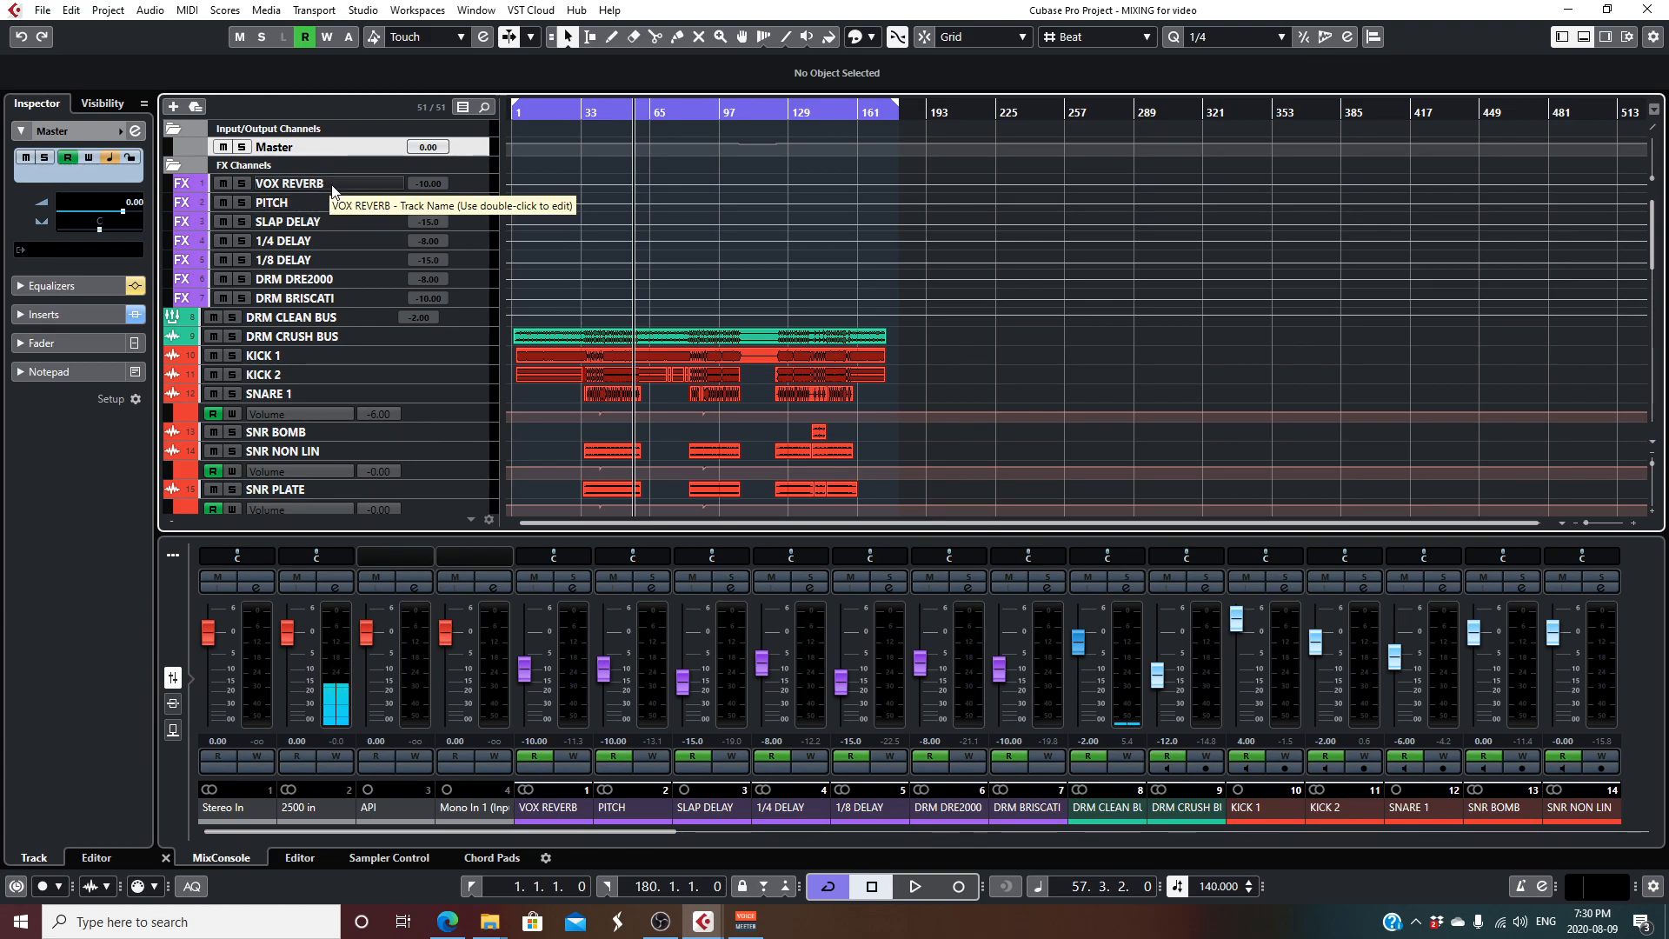
left_click(467, 181)
left_click(134, 134)
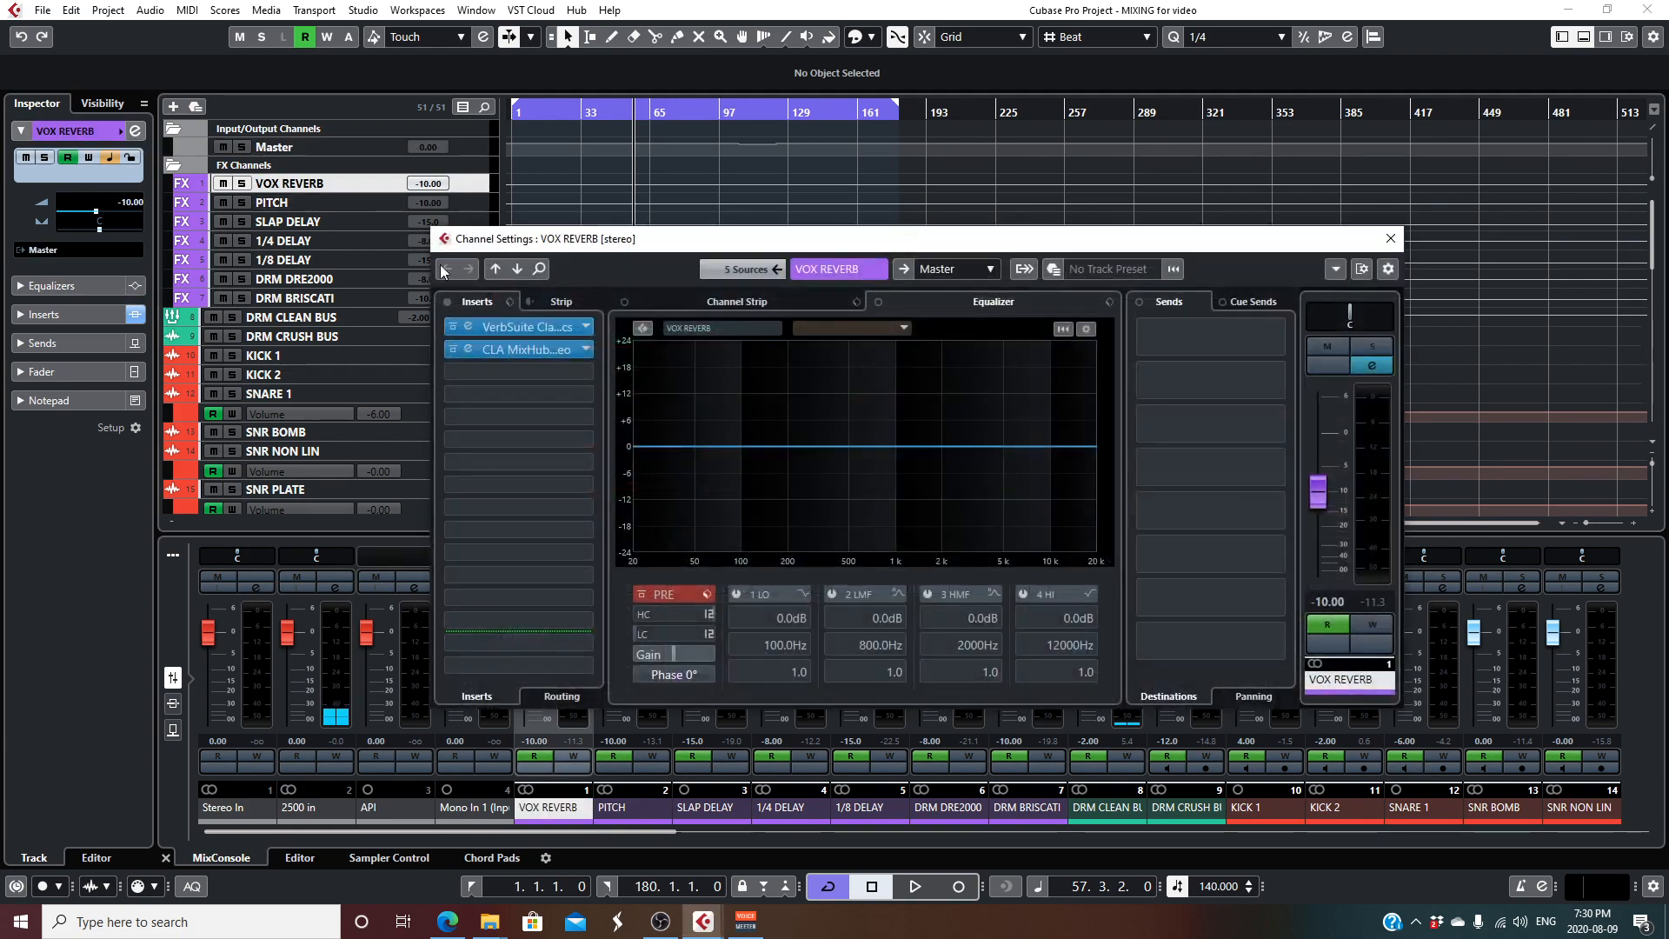
left_click(504, 326)
left_click_drag(584, 403, 567, 242)
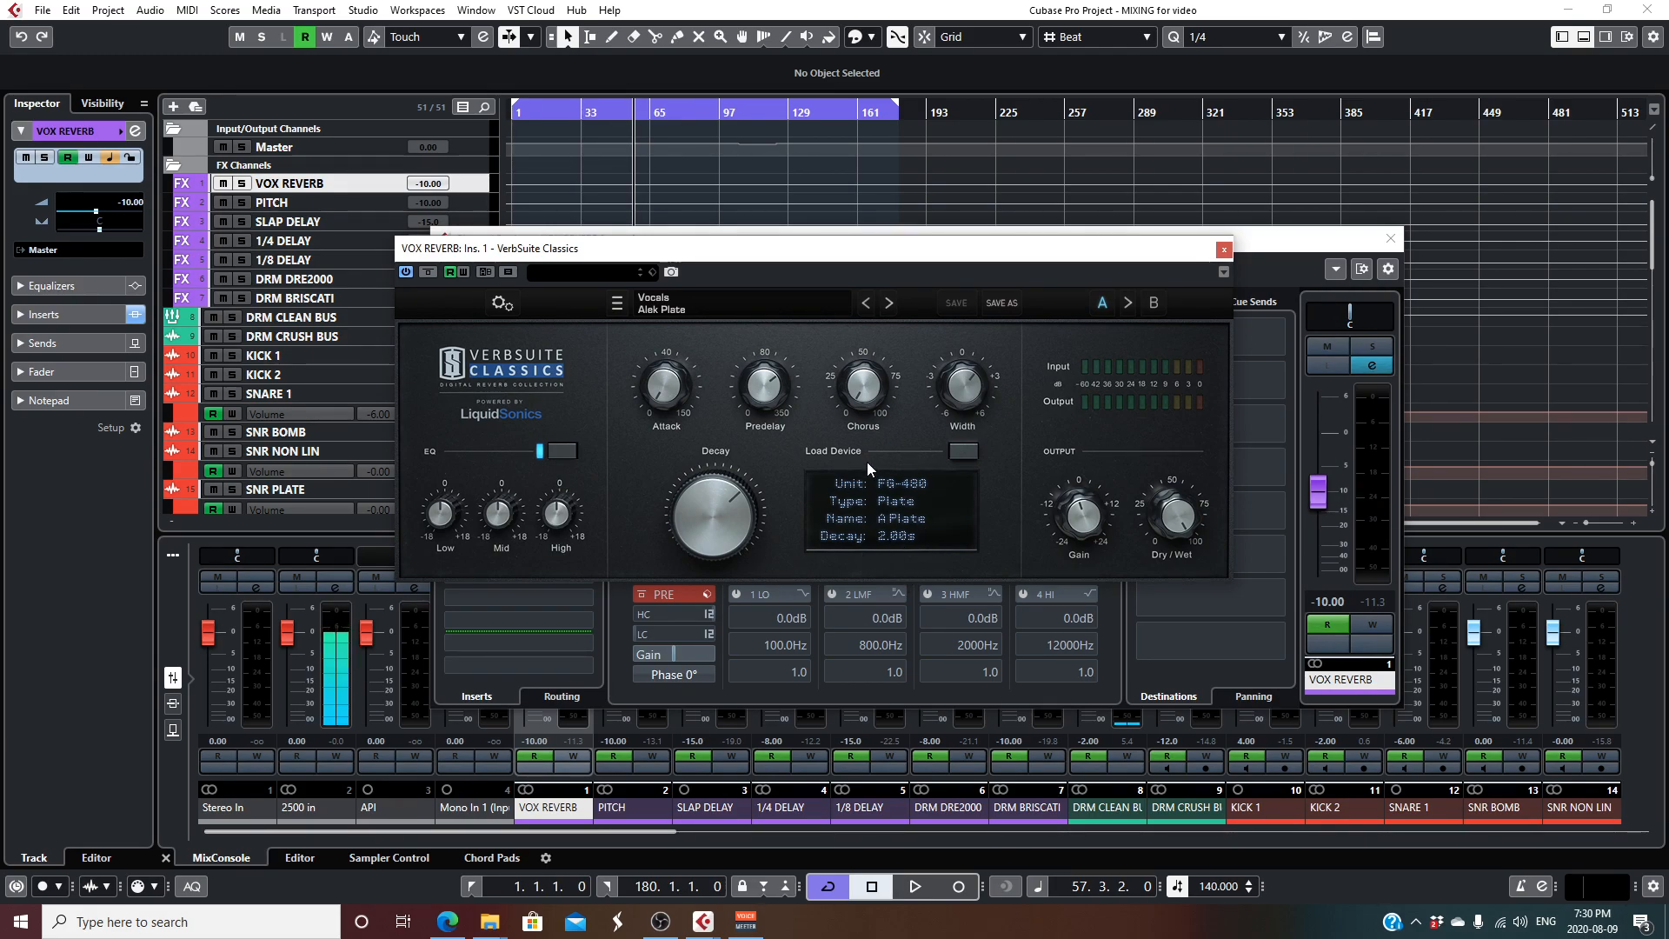
left_click(1223, 250)
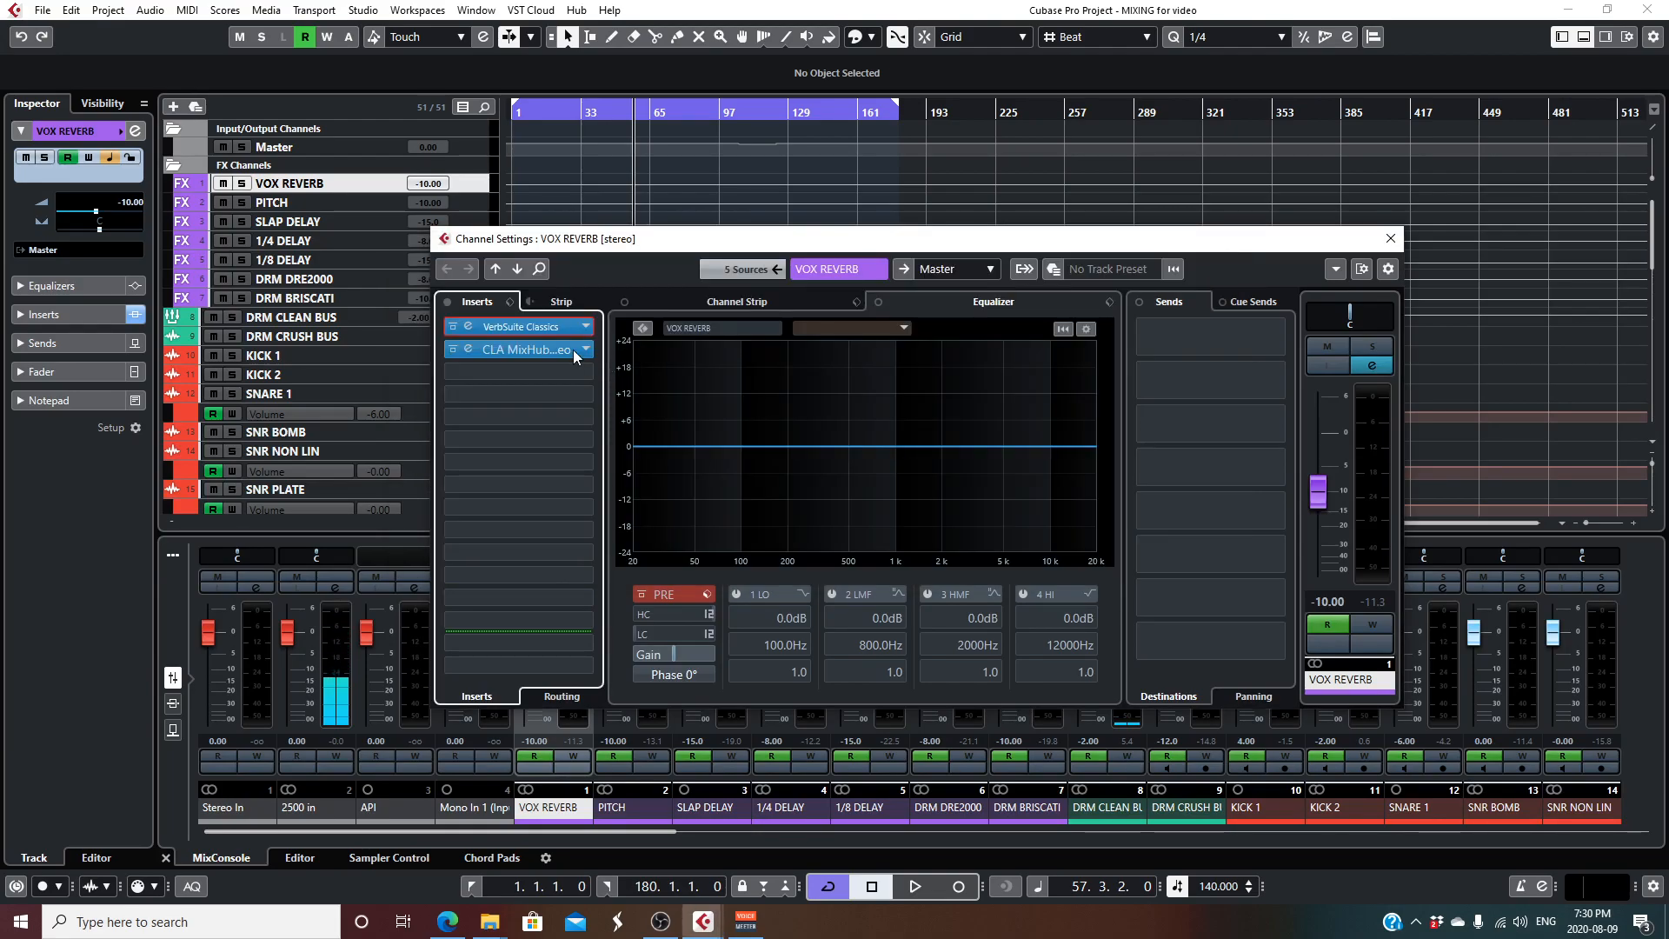
left_click(521, 359)
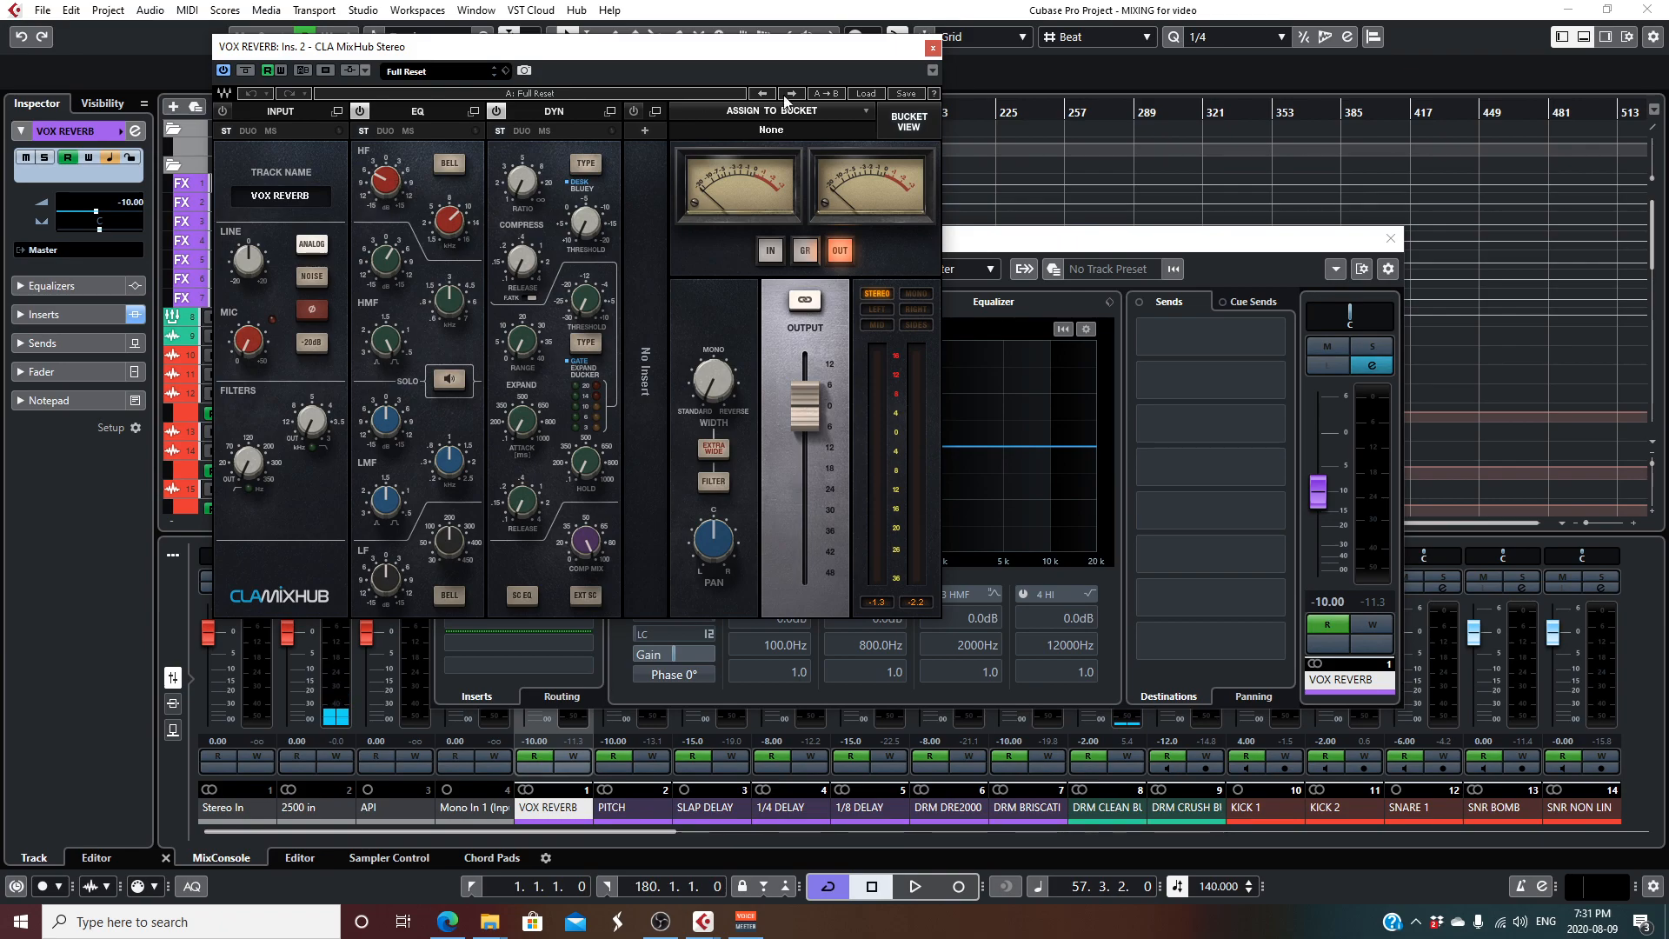
left_click(932, 47)
left_click(1390, 238)
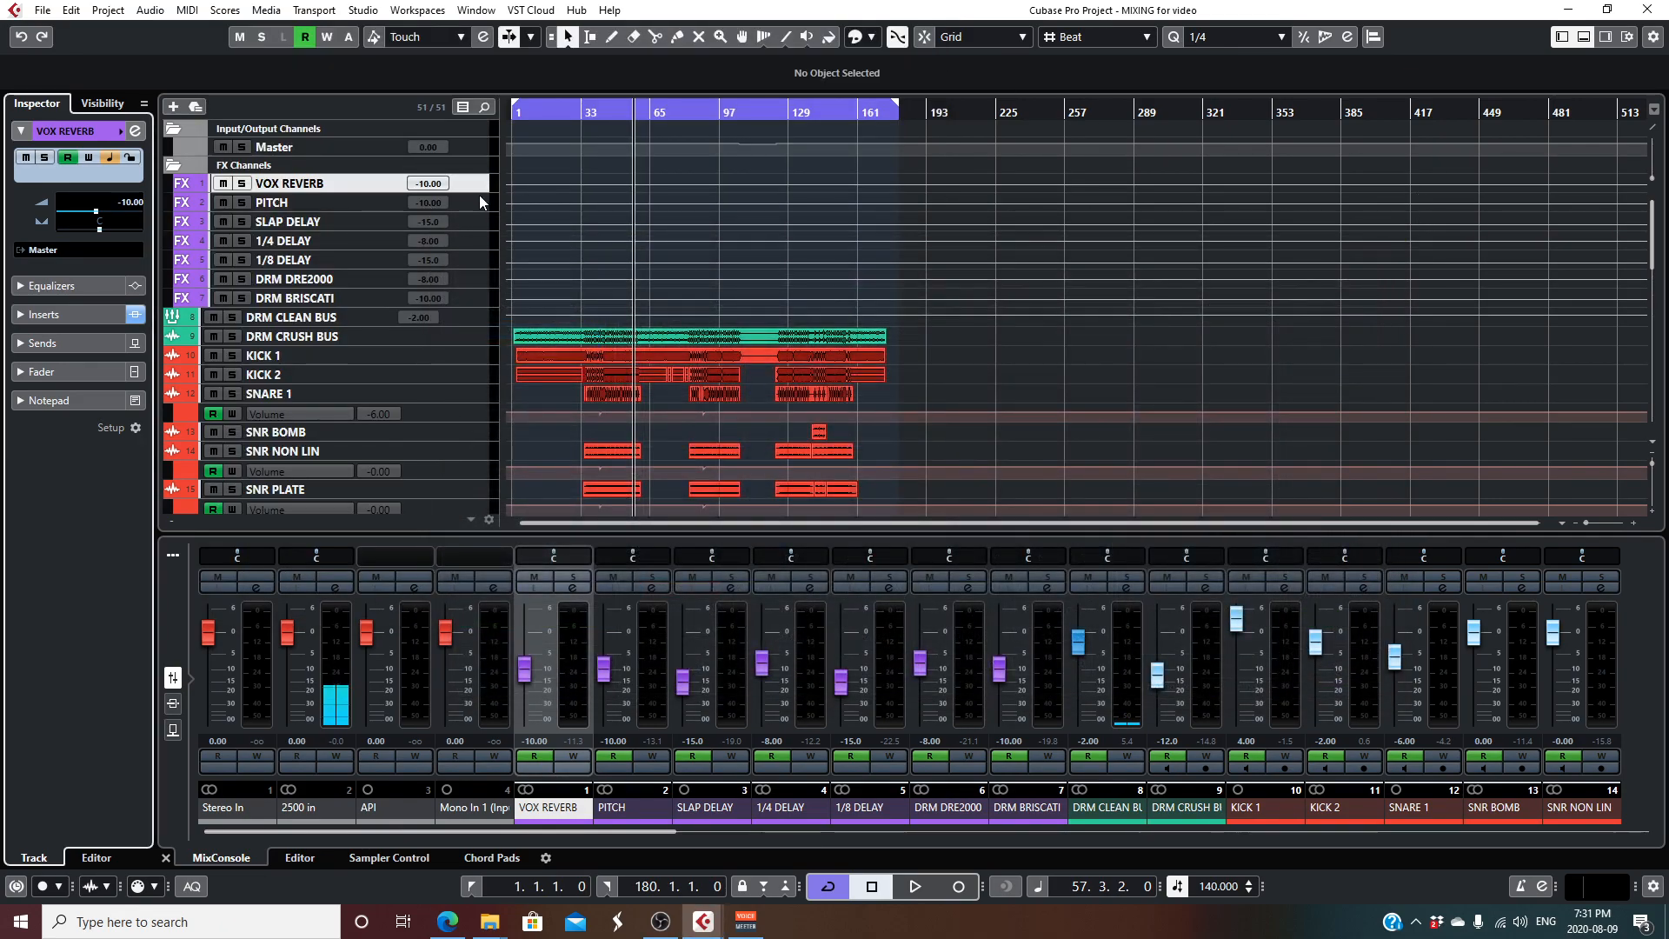
- Examine the LittleMicroShift insert on the PITCH channel and close its windows
left_click(464, 200)
left_click(135, 130)
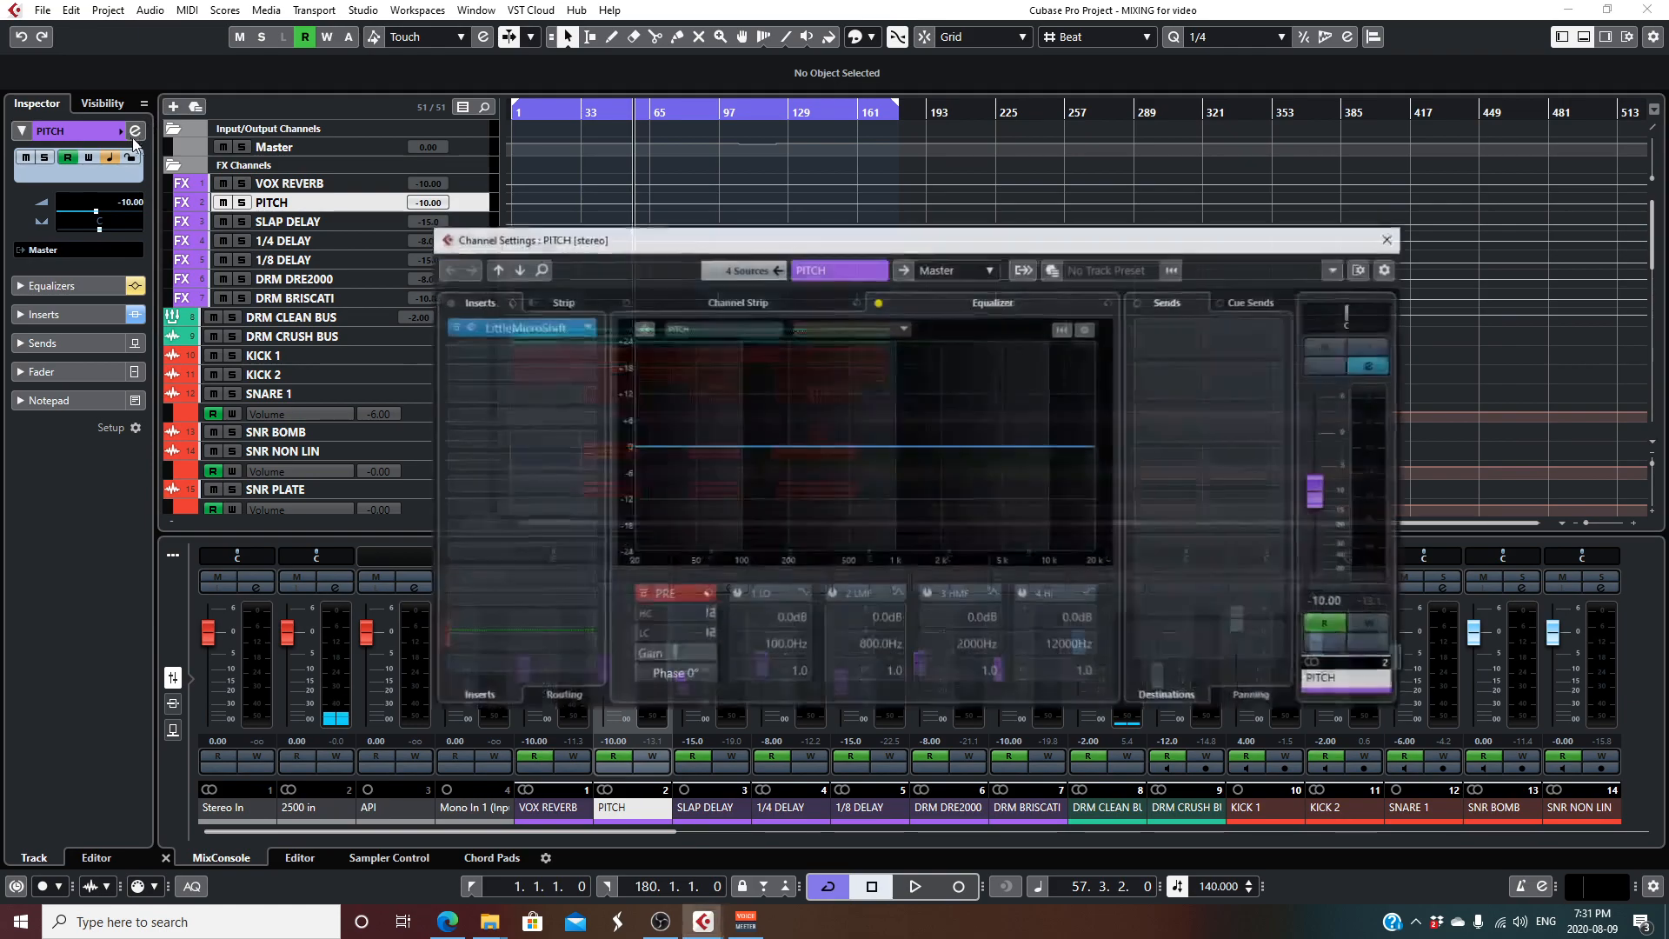
left_click(539, 325)
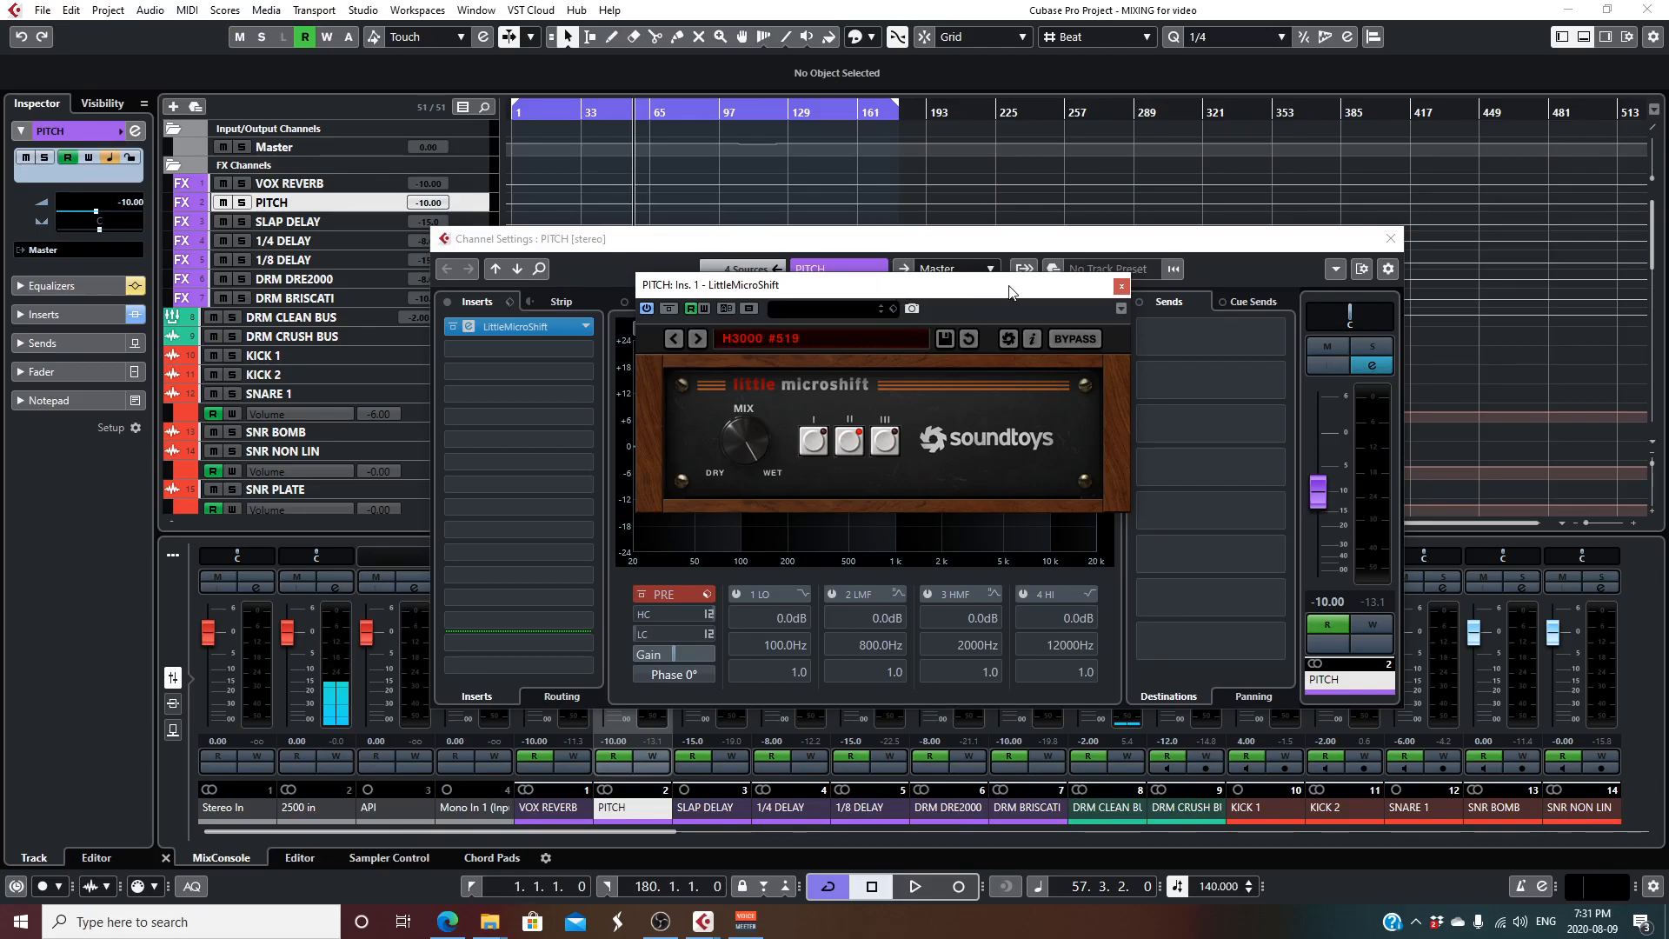
left_click(1120, 287)
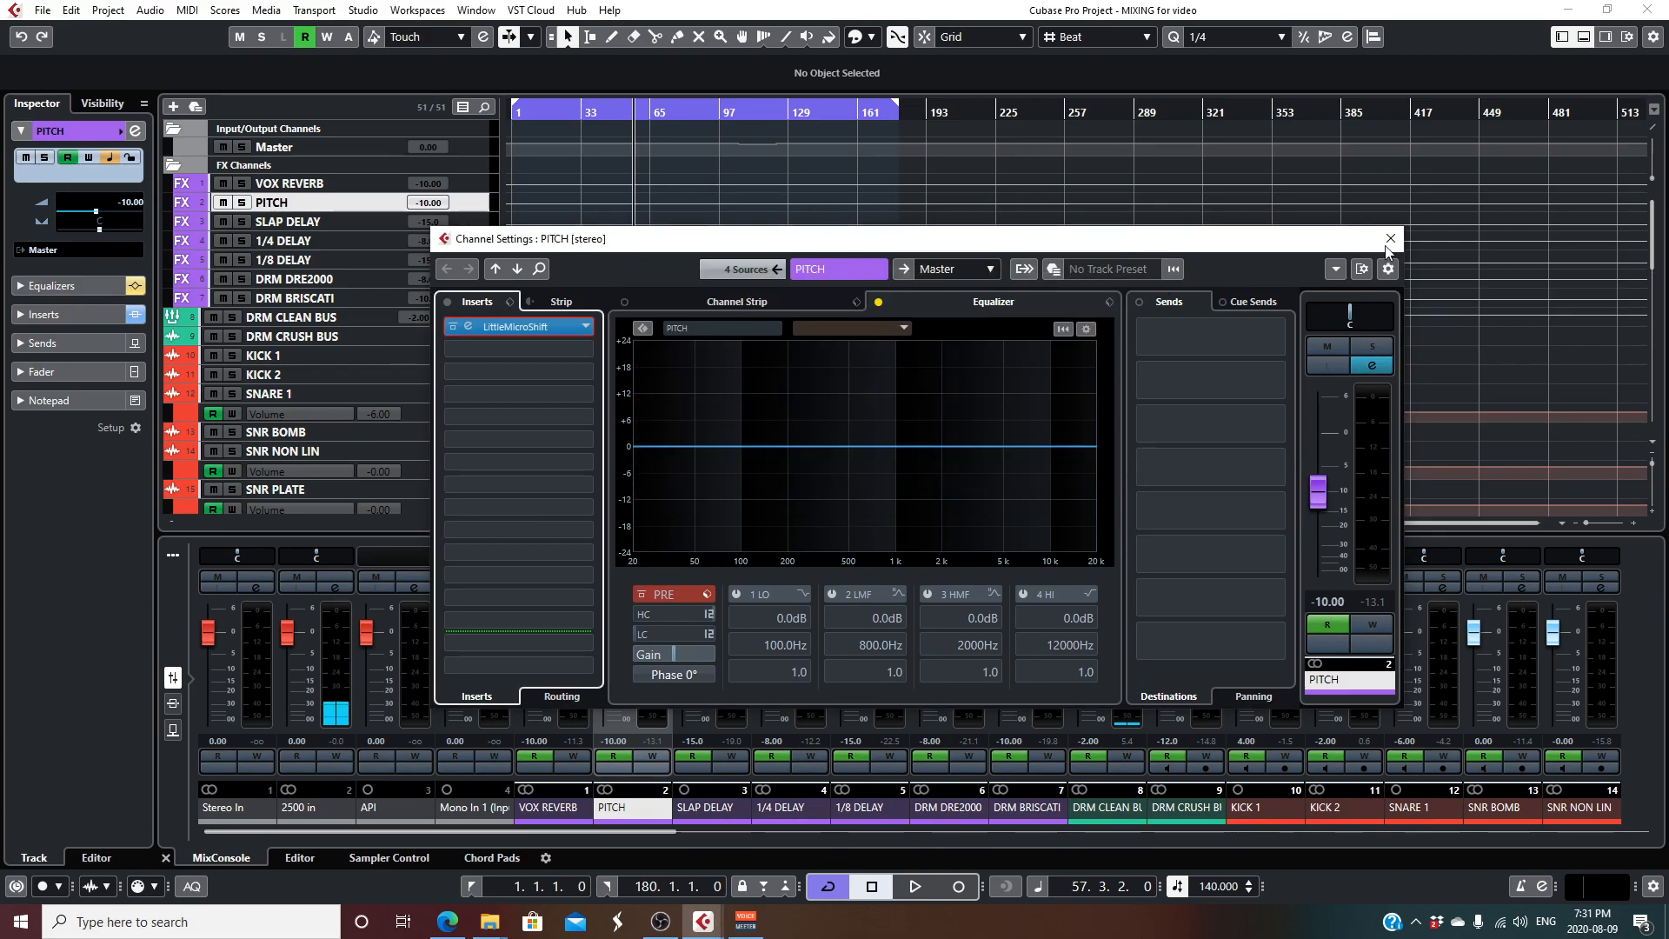
left_click(1390, 238)
- Point out the SLAP DELAY and 1/8 DELAY tracks and examine the VerbSuite Classics and CLA MixHub inserts on DRM DRE2000
left_click(468, 221)
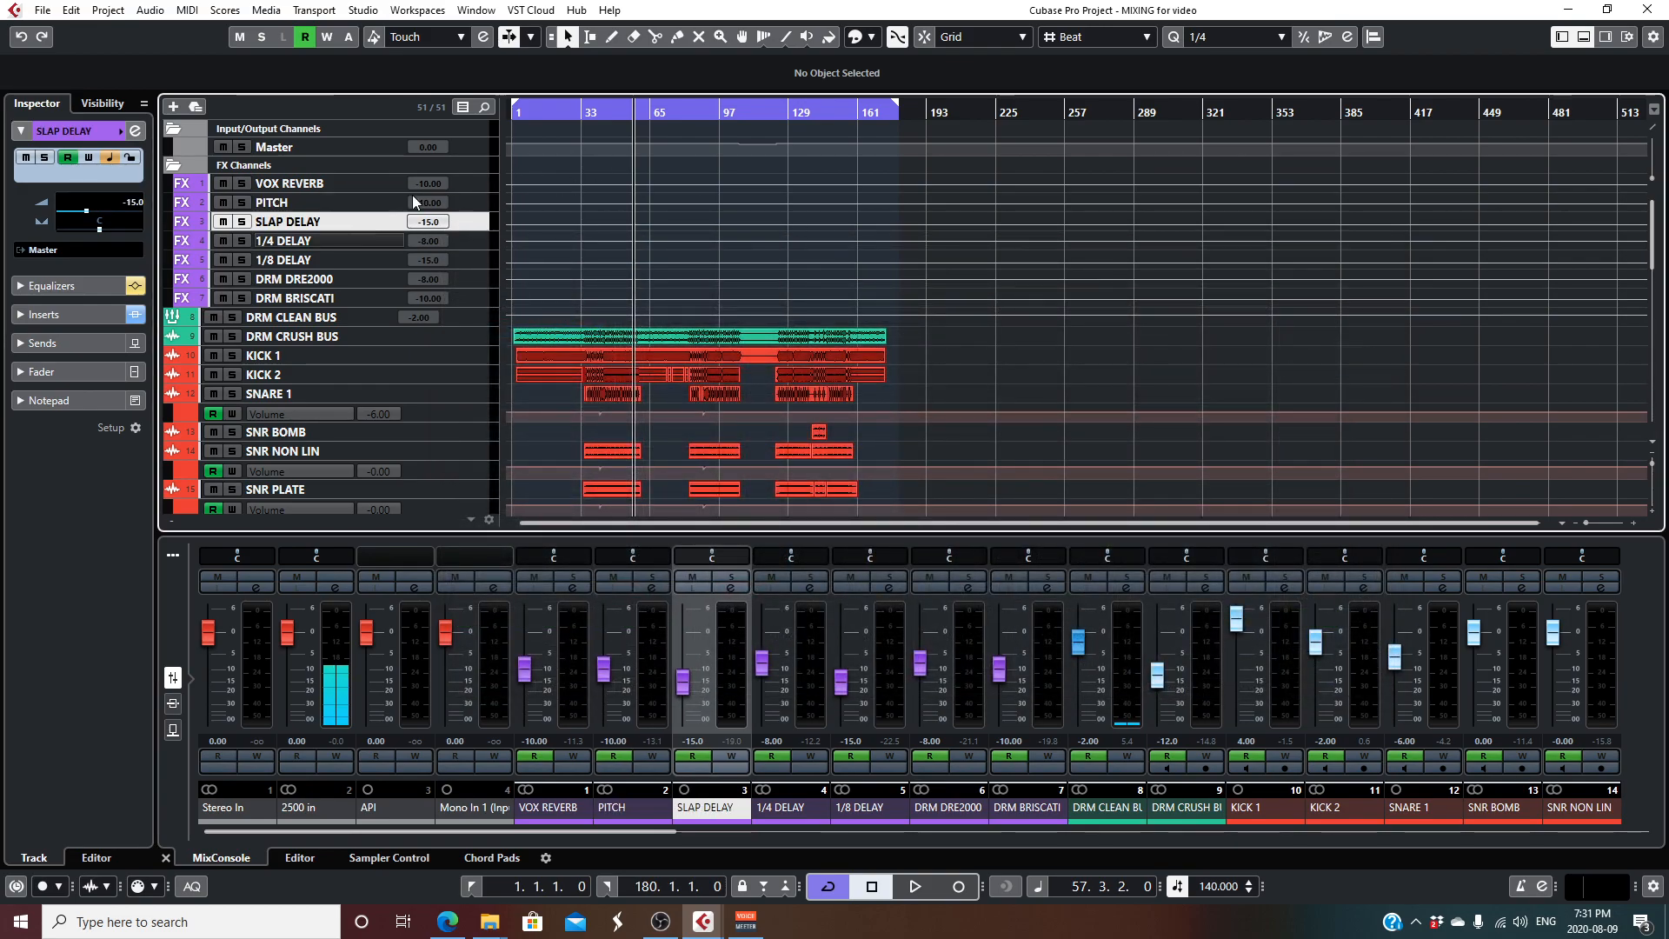
left_click(348, 259)
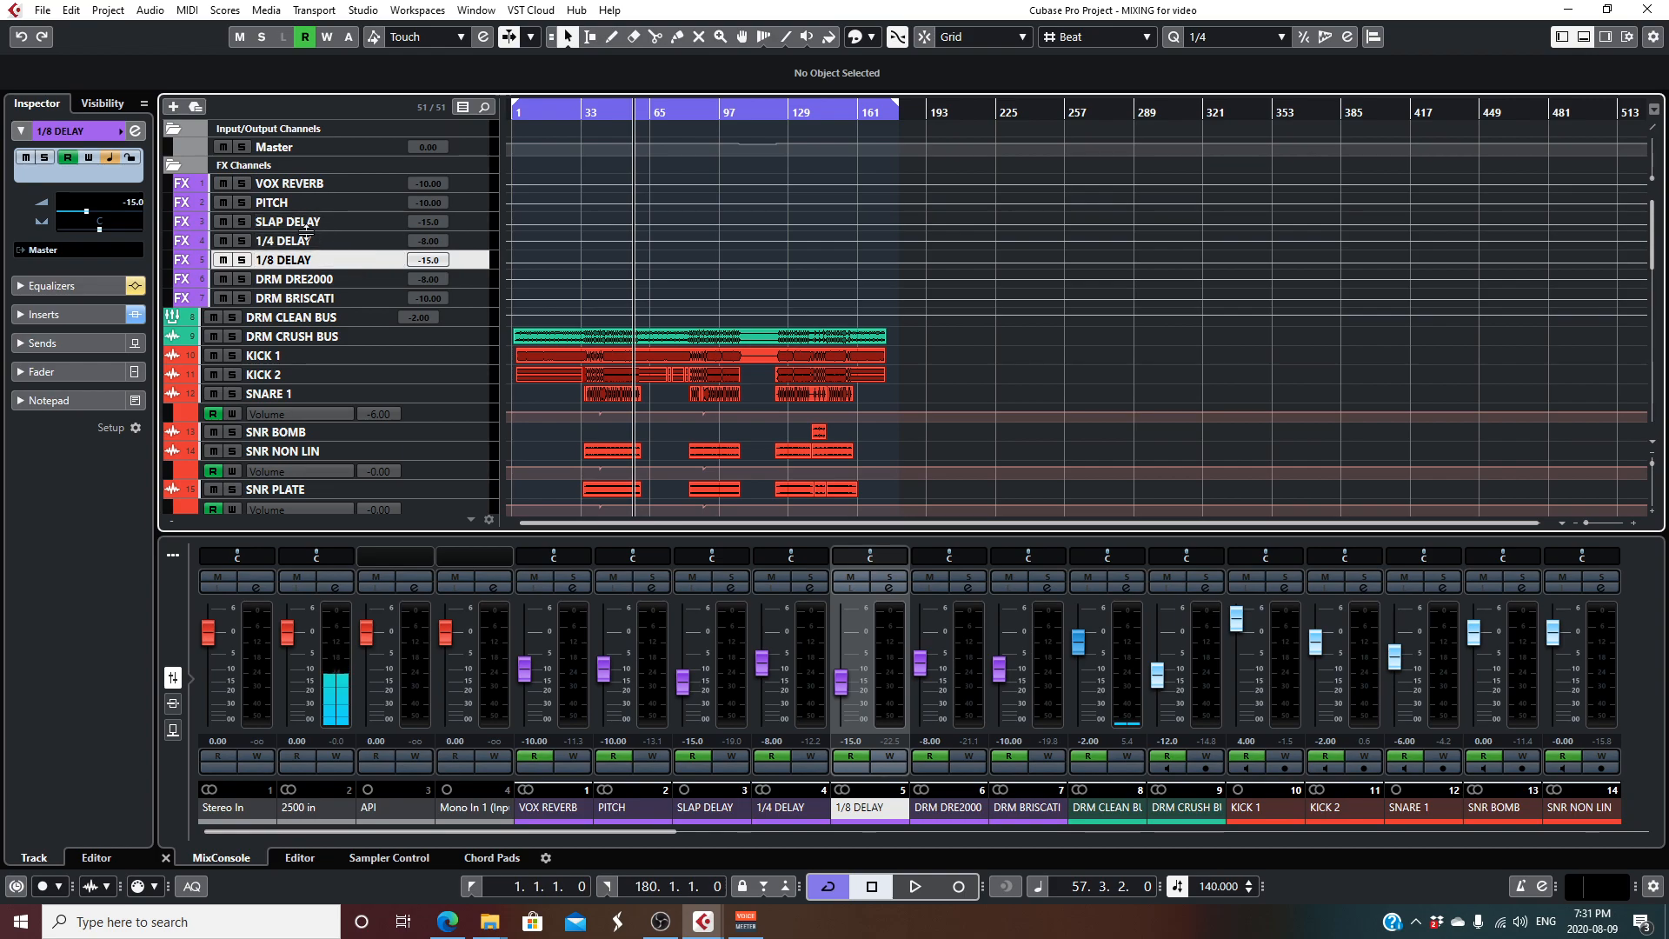
left_click(469, 278)
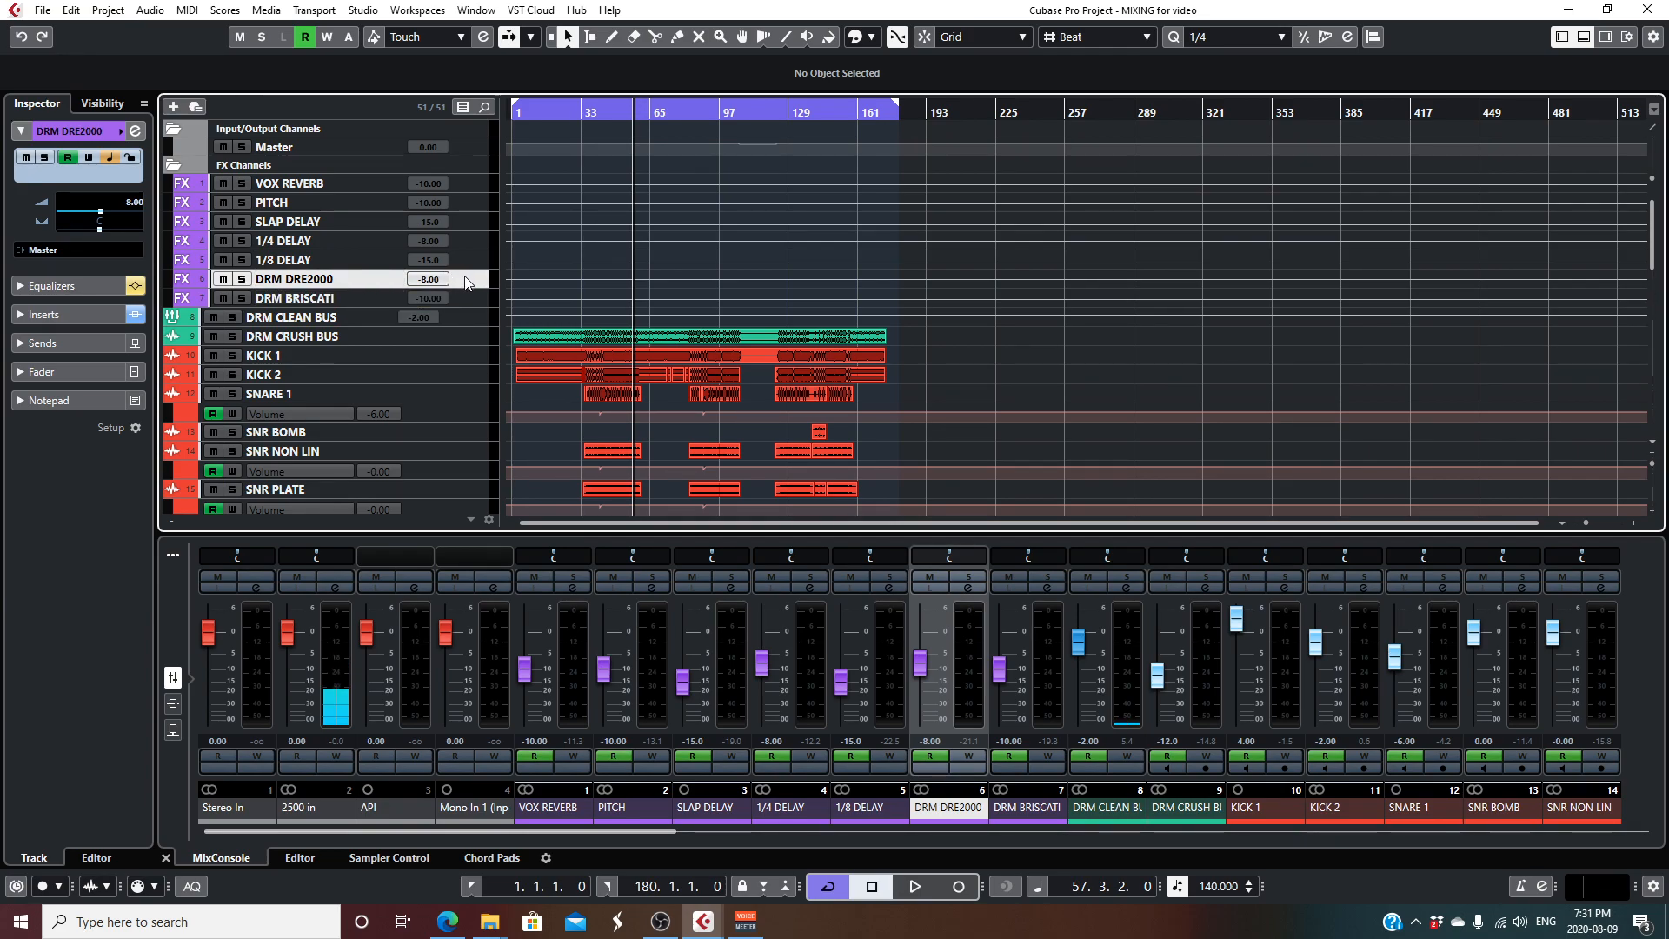
left_click(131, 135)
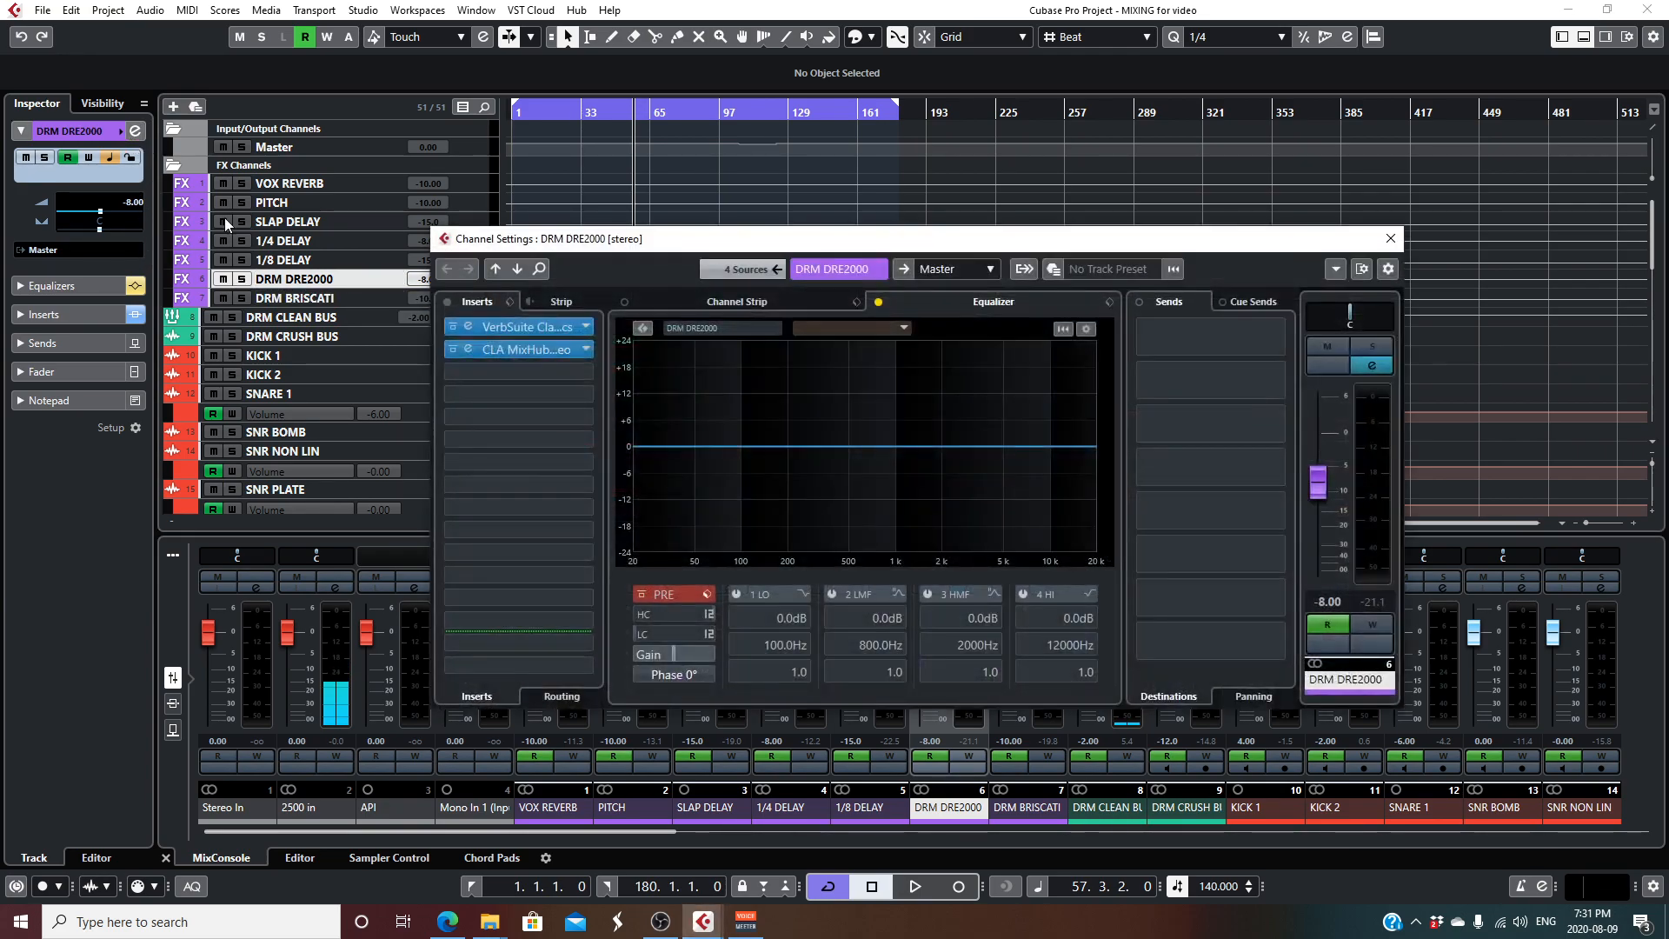
left_click(532, 325)
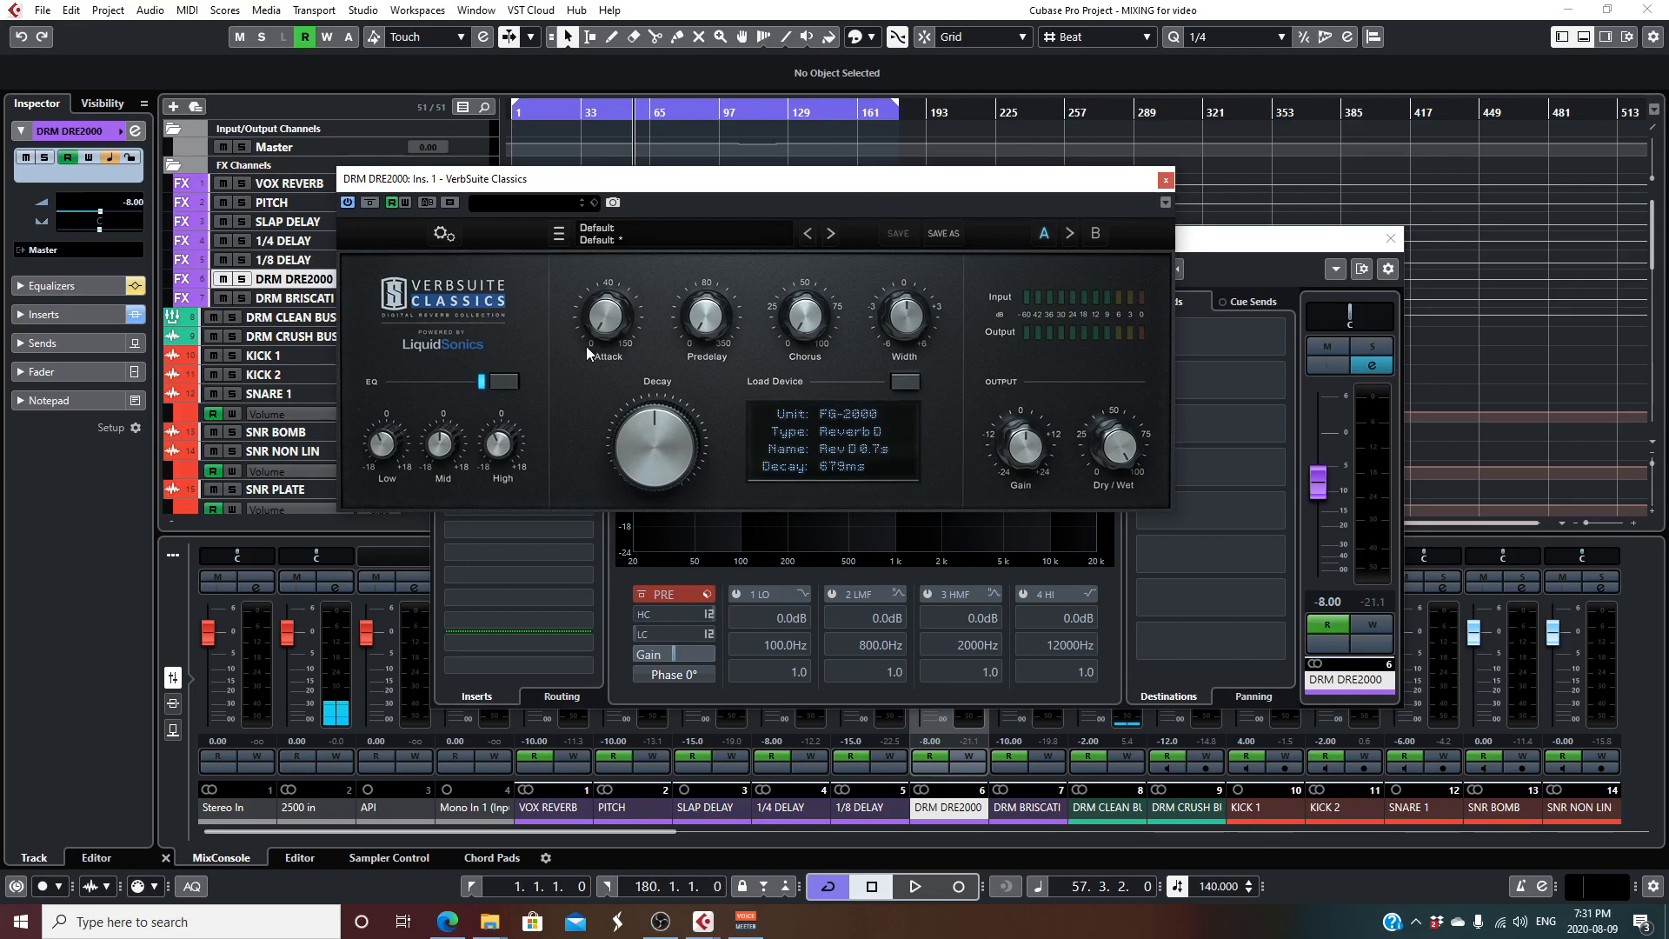
left_click(1166, 180)
left_click(529, 351)
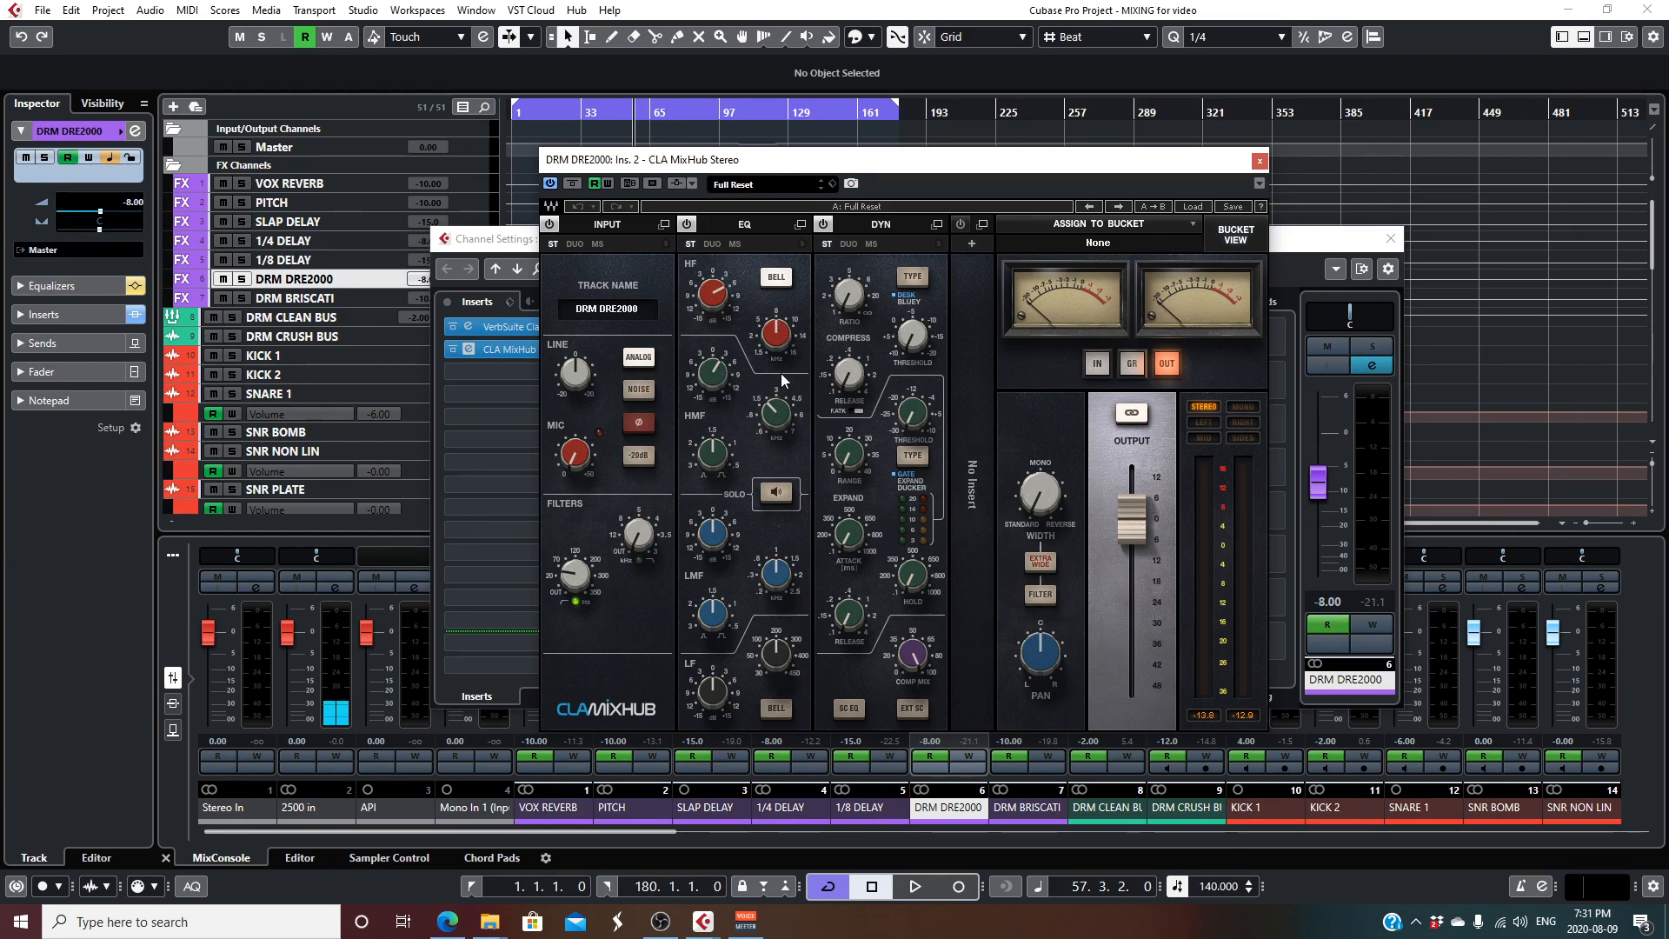
left_click(1258, 161)
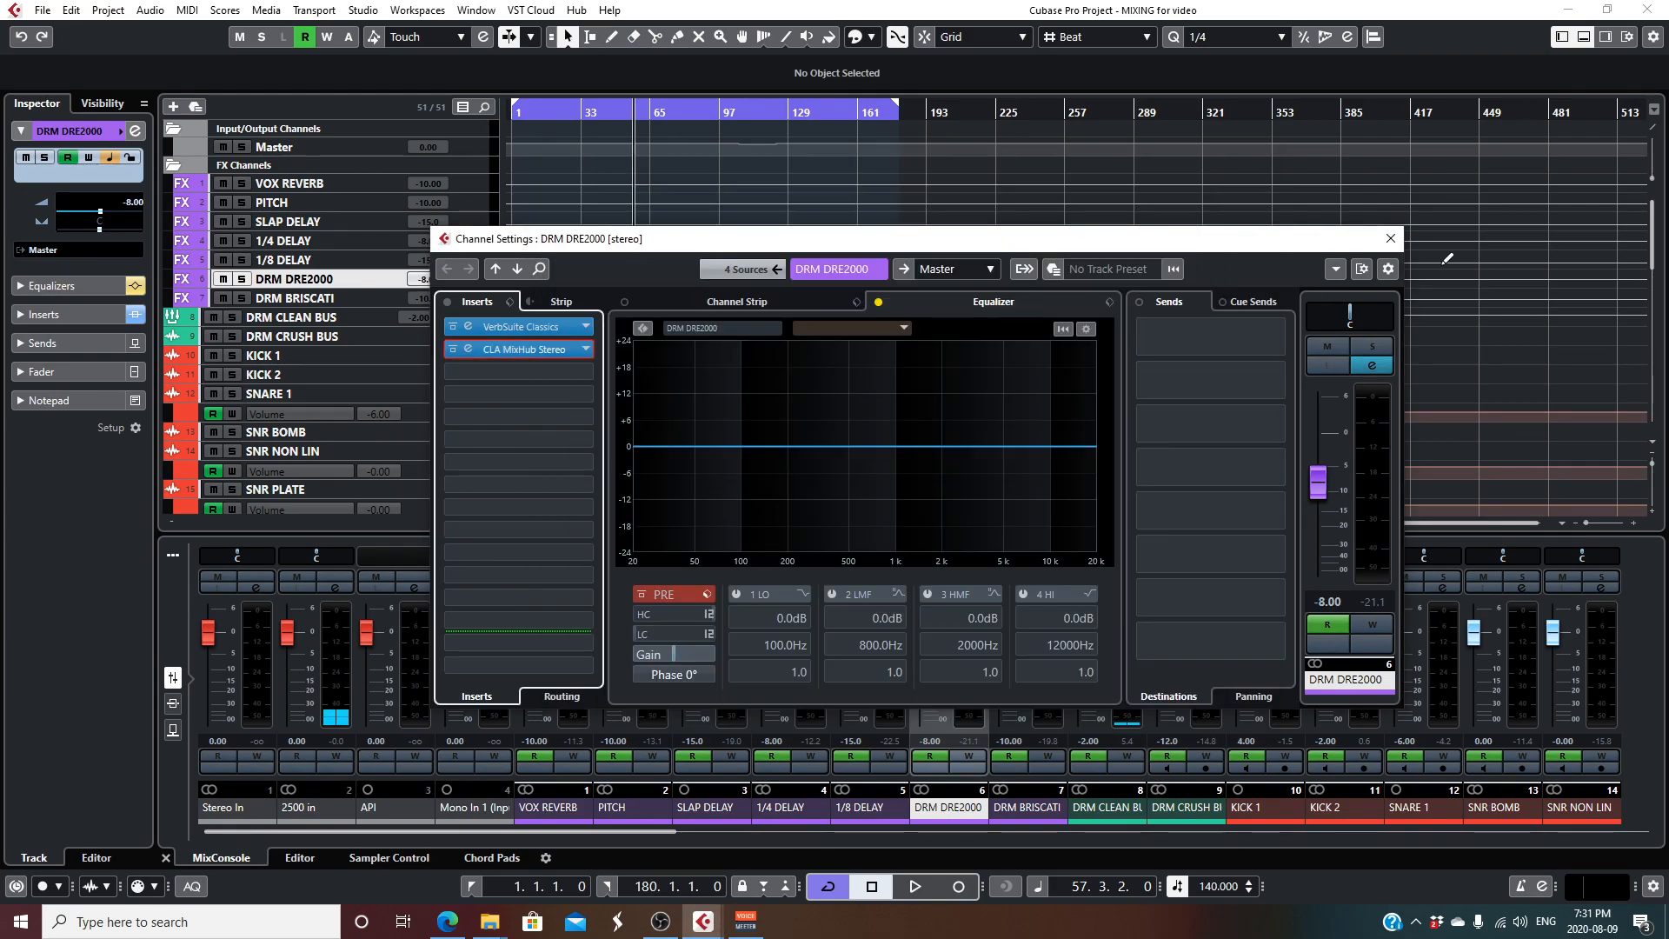
left_click(1390, 238)
- Examine the VerbSuite Classics and CLA MixHub inserts on the DRM BRISCATI channel and close its windows
left_click(472, 299)
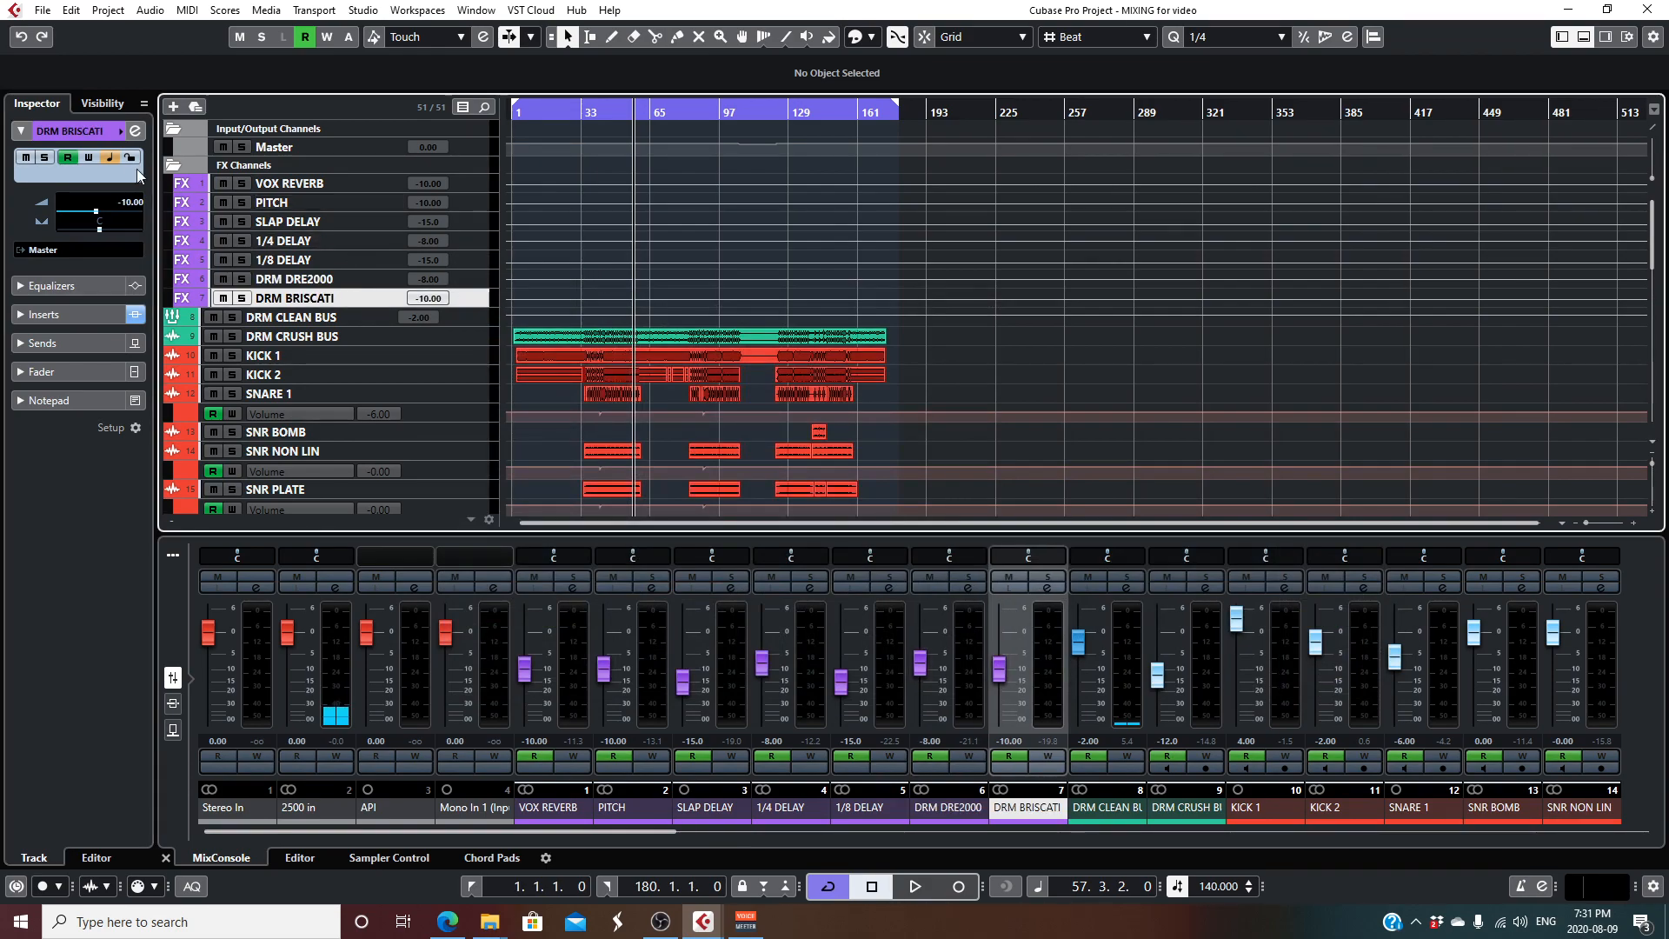
left_click(134, 130)
left_click(525, 337)
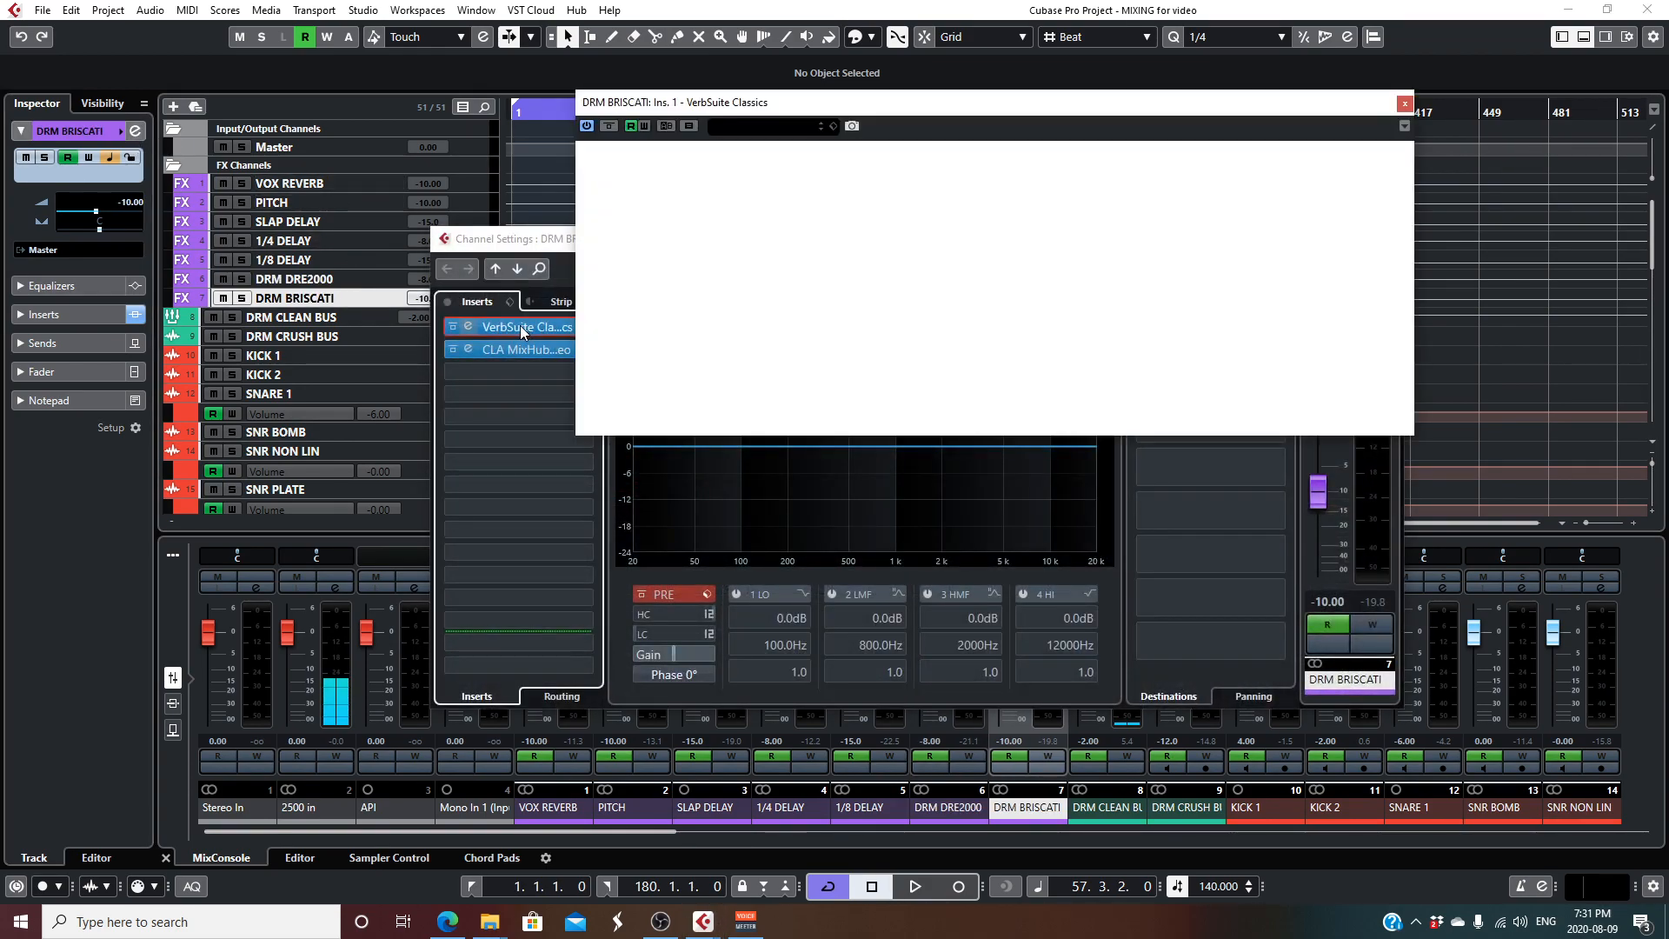
left_click(1404, 105)
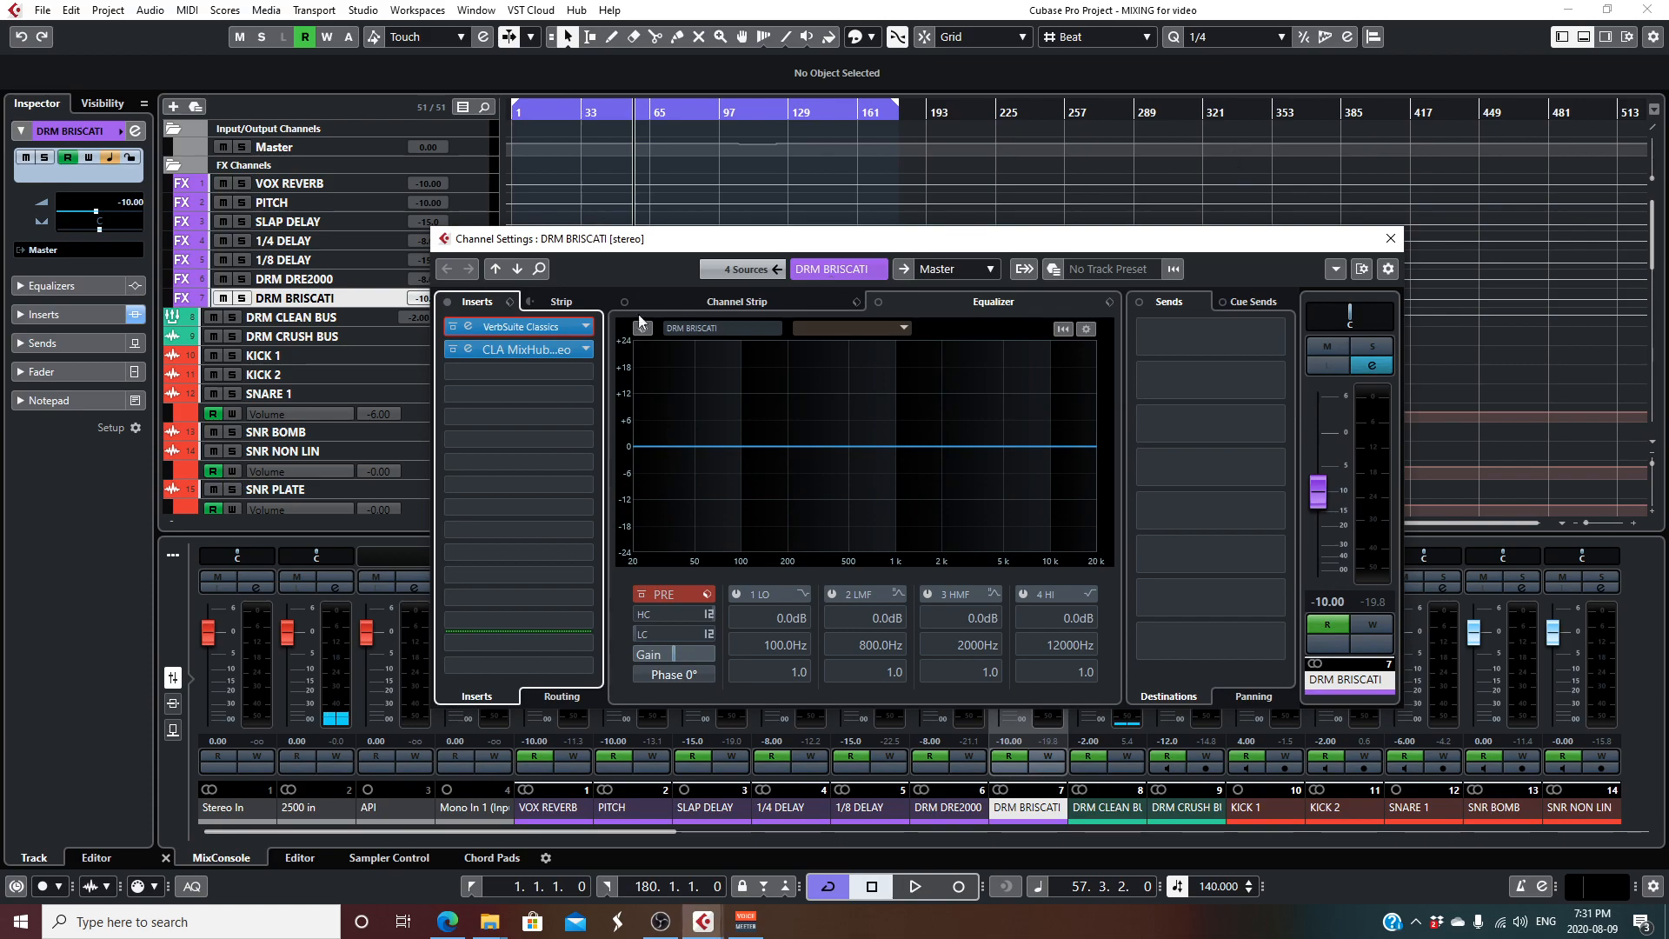
left_click(527, 351)
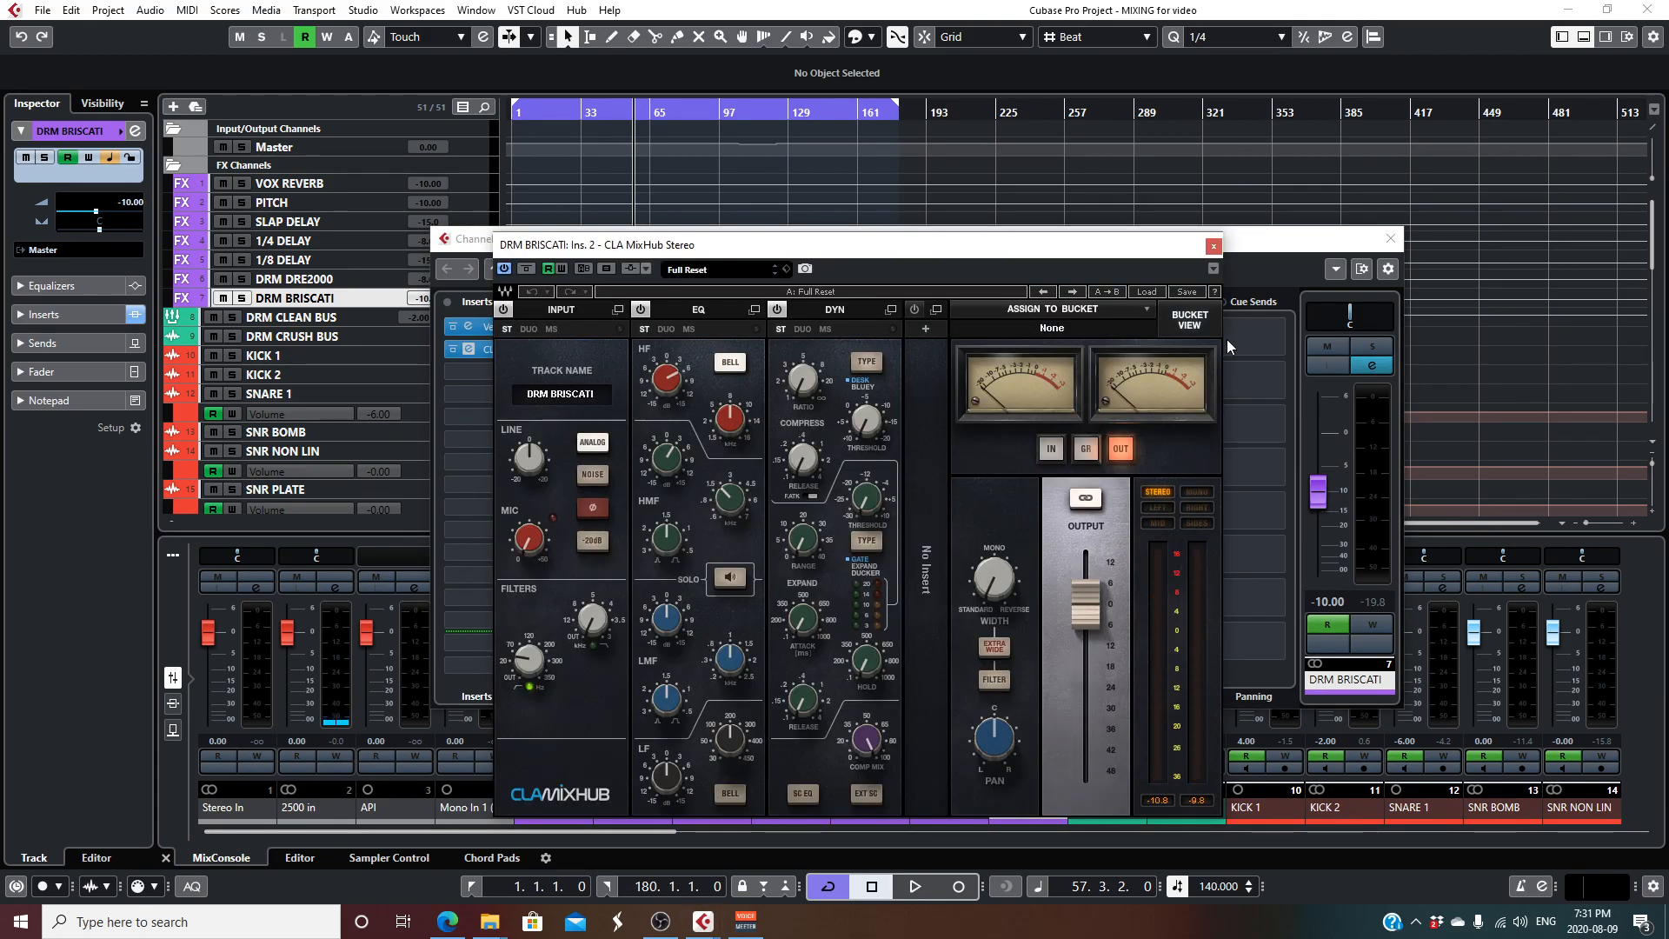
left_click(1214, 246)
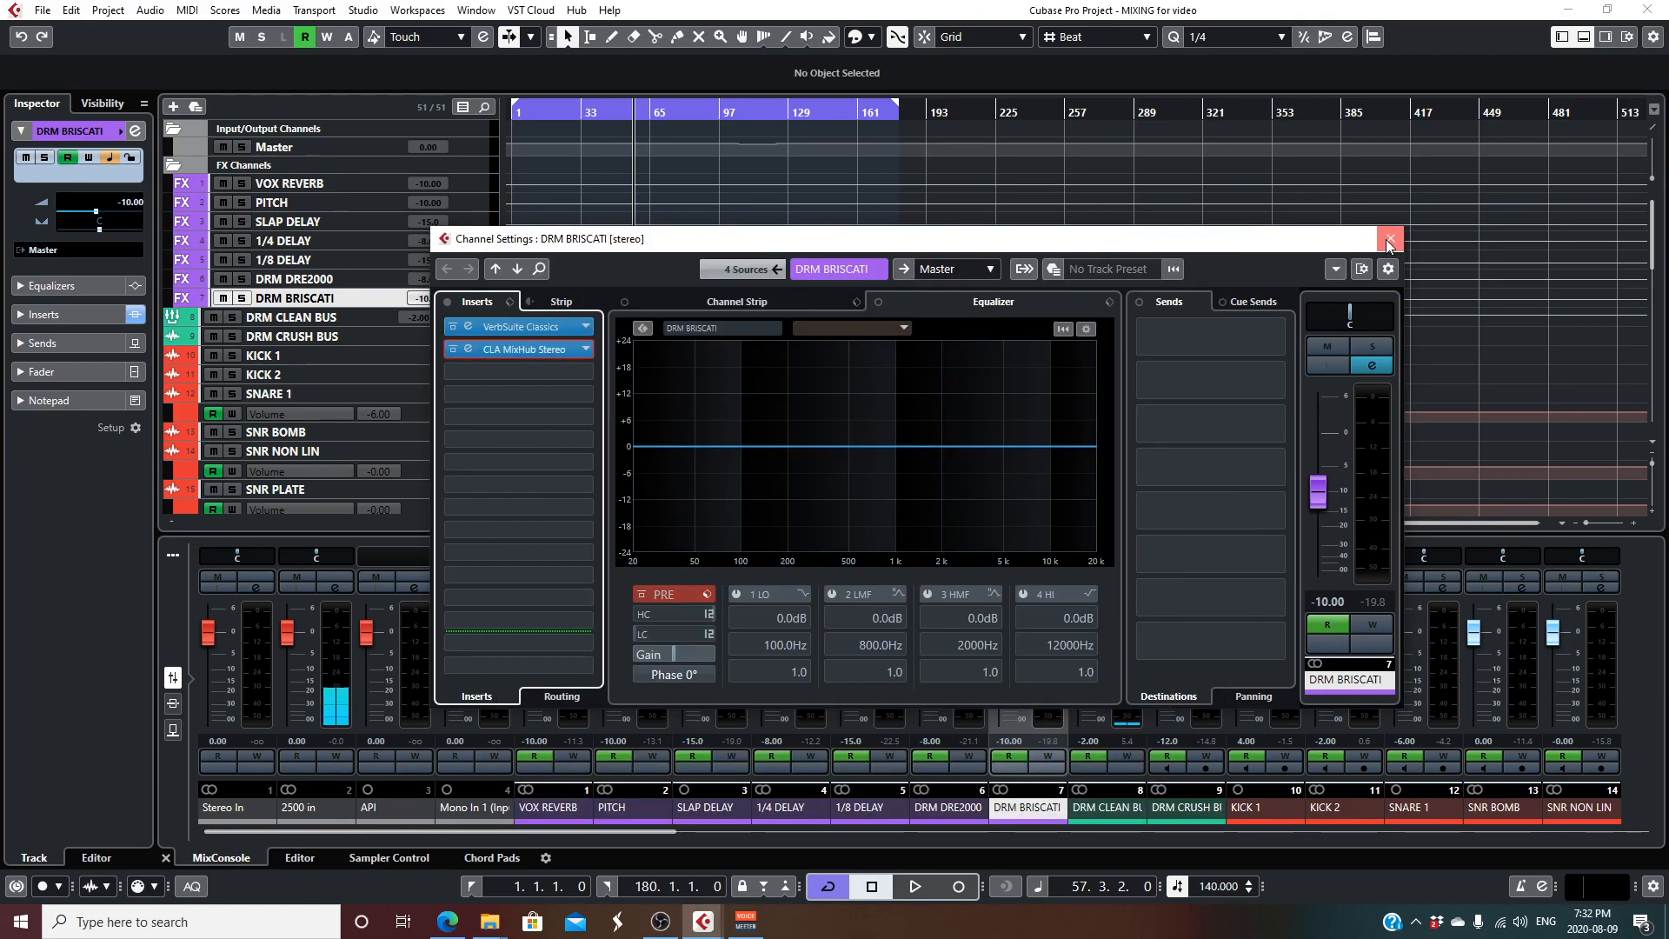
left_click(1390, 238)
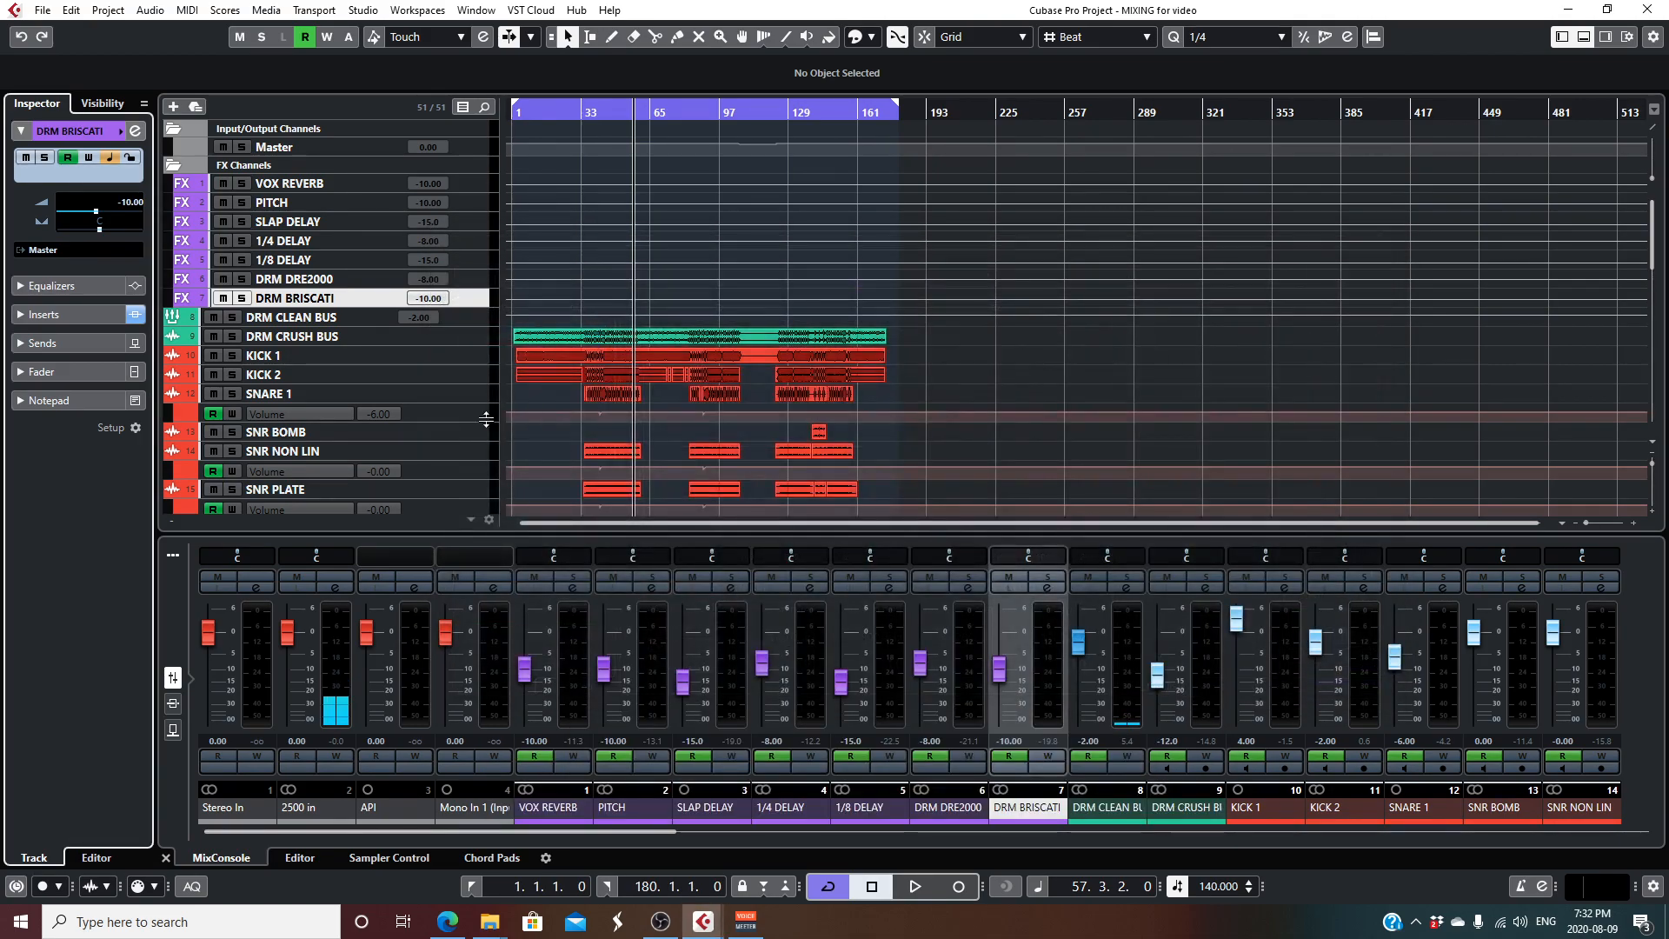
- Audition the DRM CRUSH BUS track in solo from about bar 41, ending with playback stopped and solo off
left_click(475, 336)
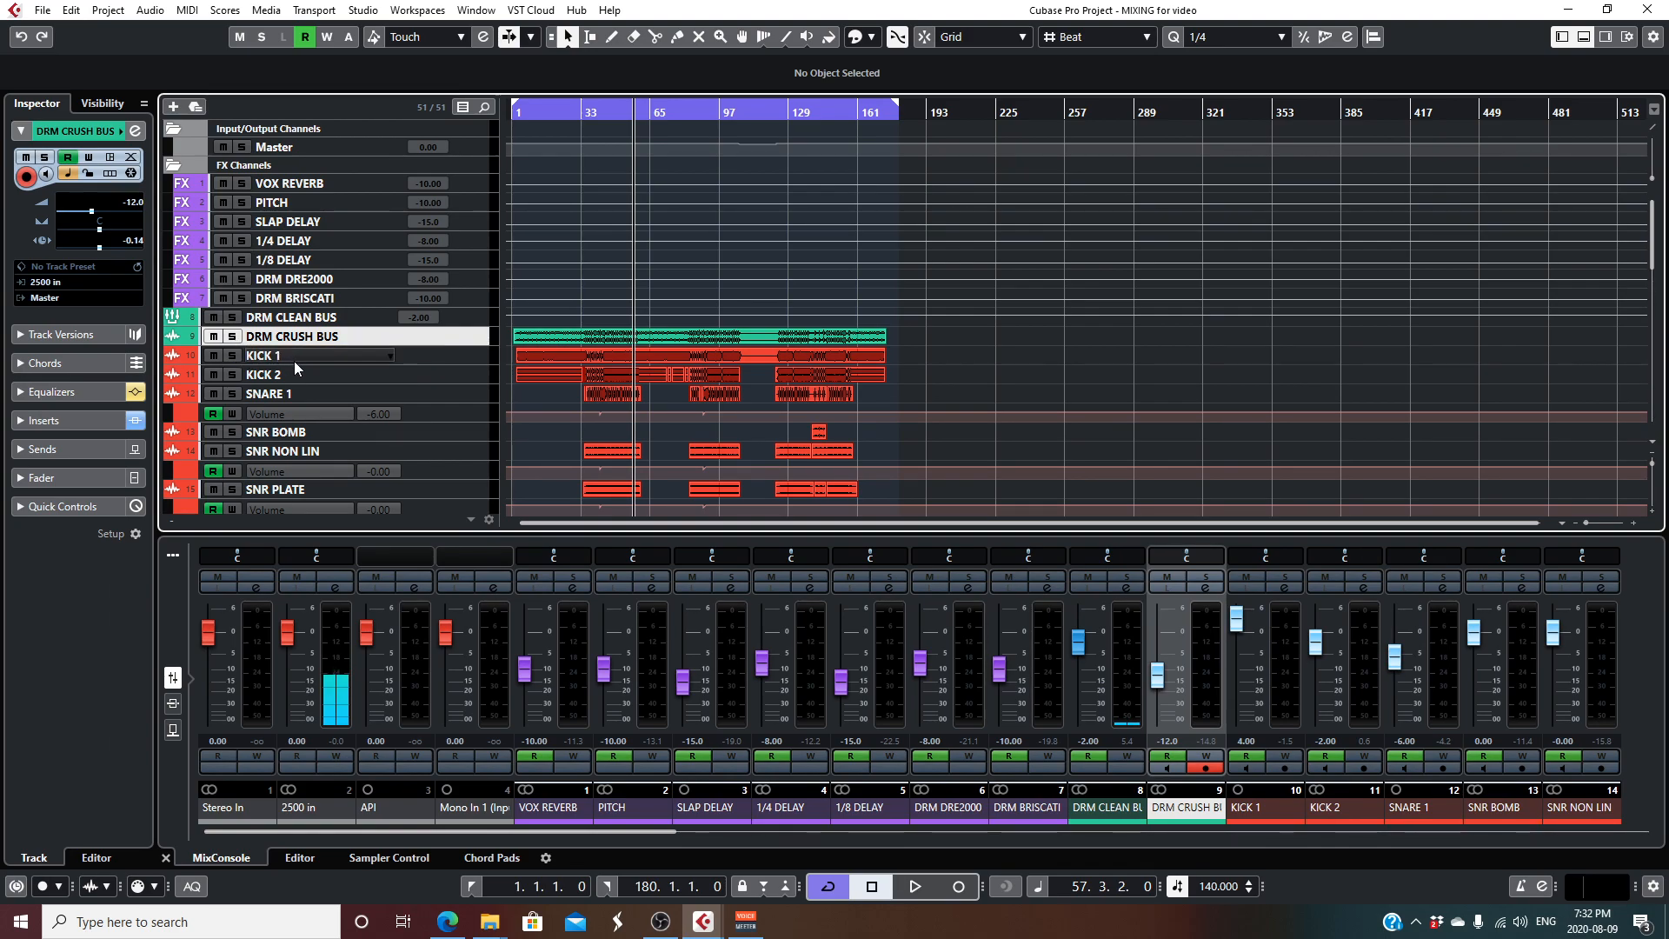
left_click(232, 337)
left_click(599, 113)
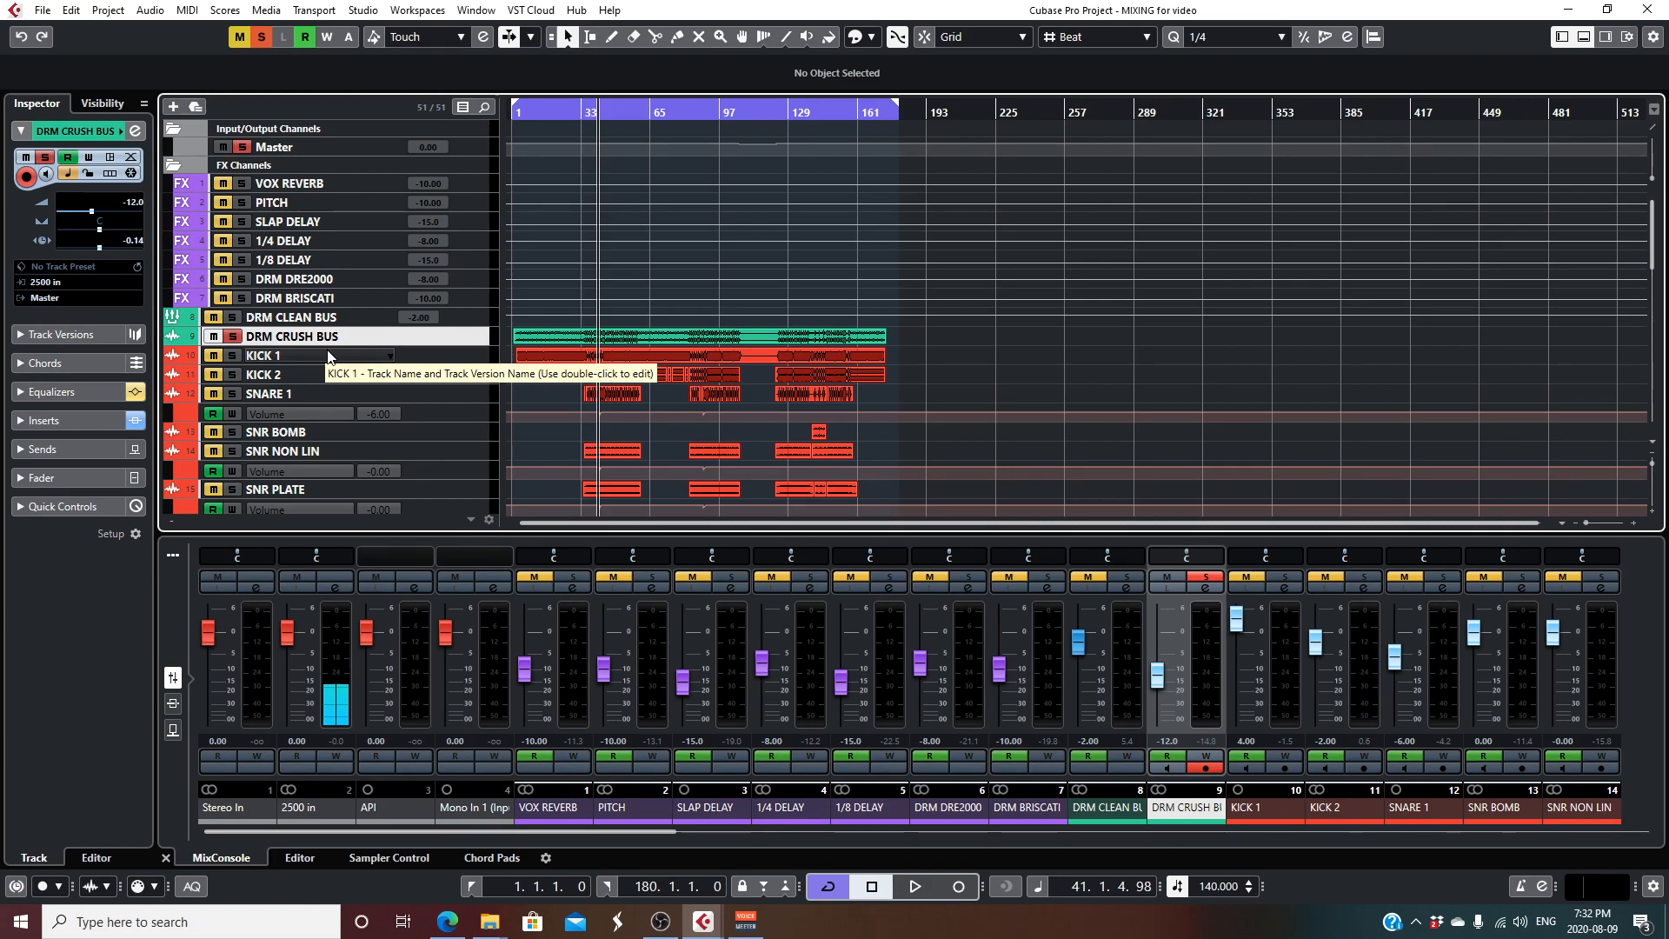
key("space")
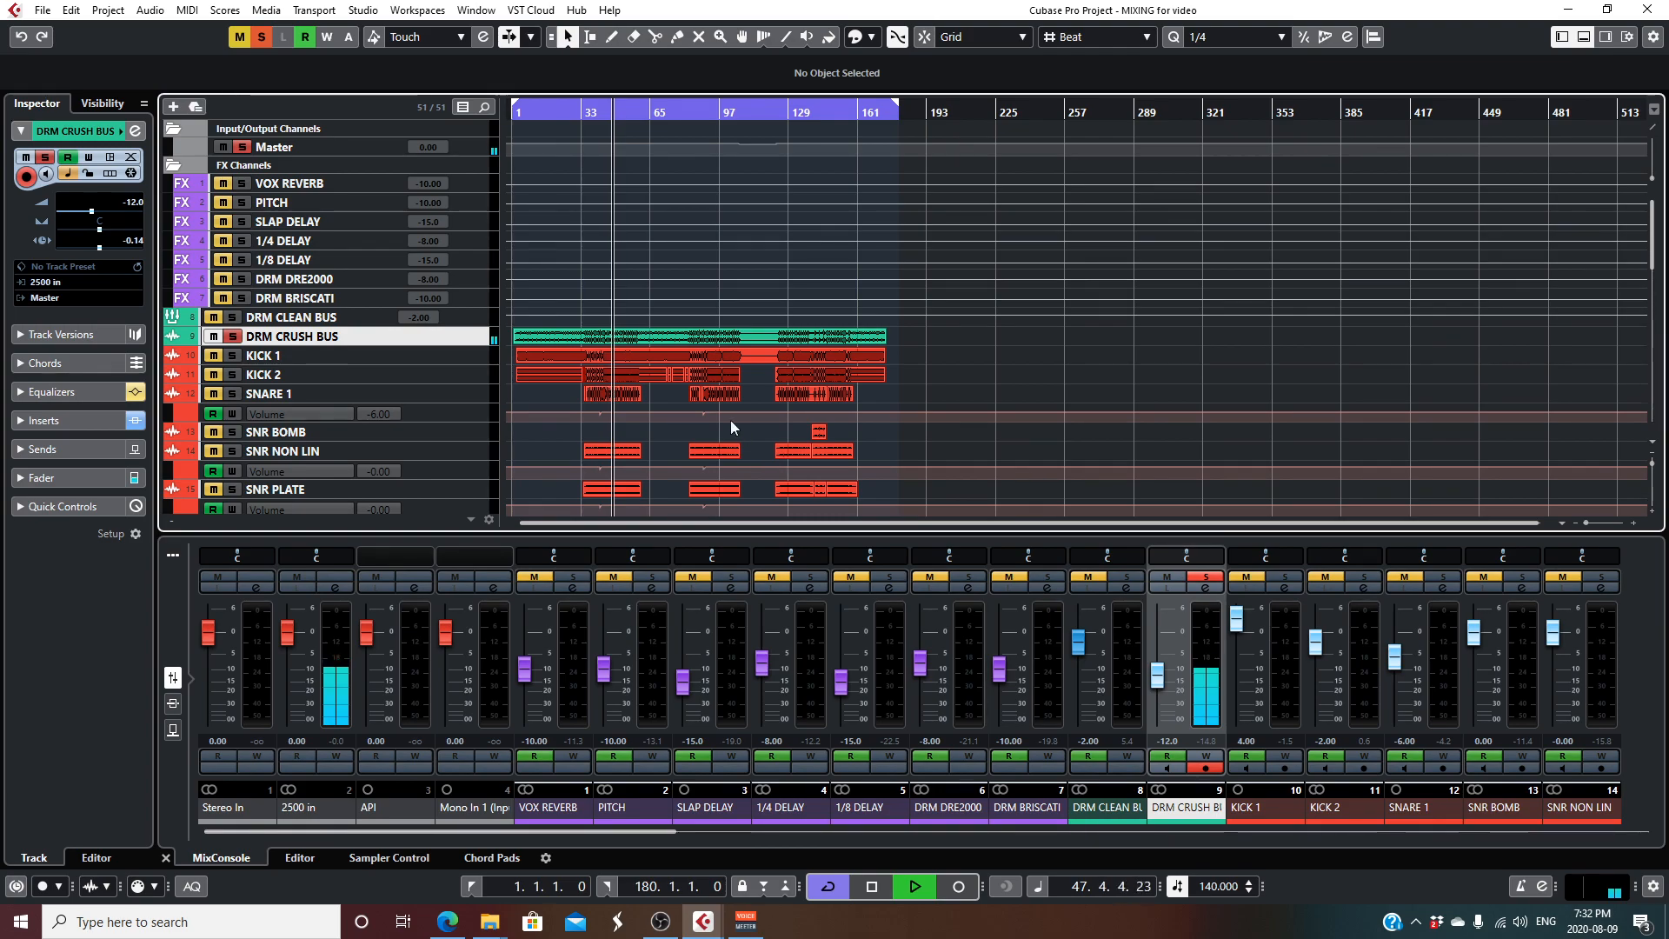
key("space")
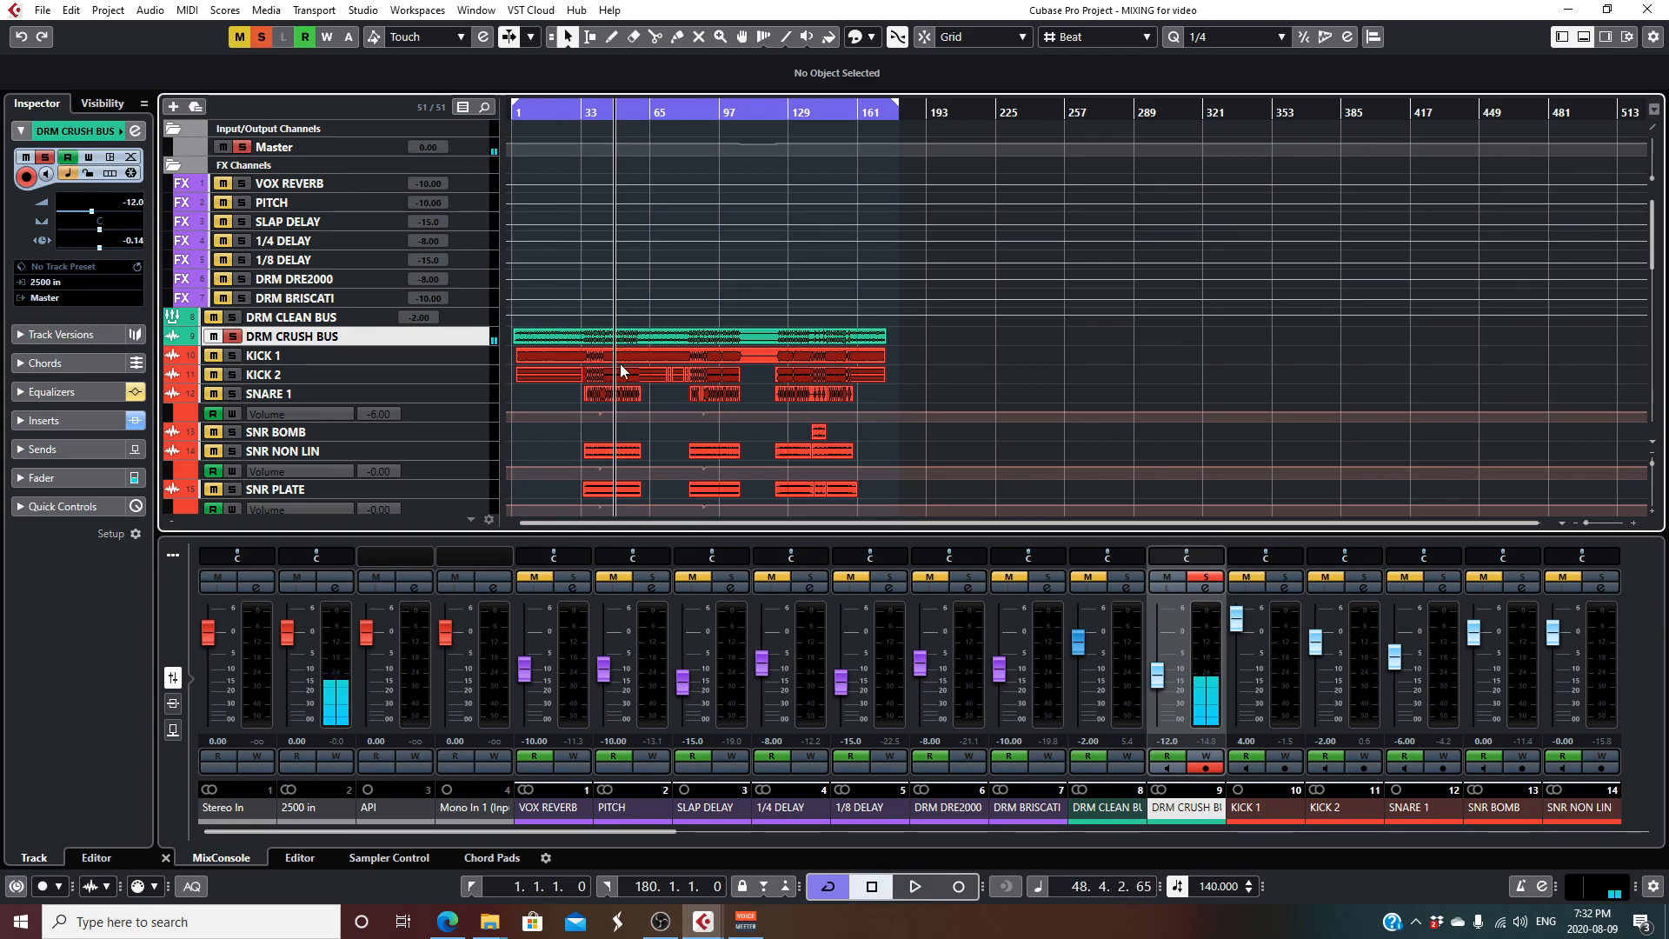
left_click(234, 337)
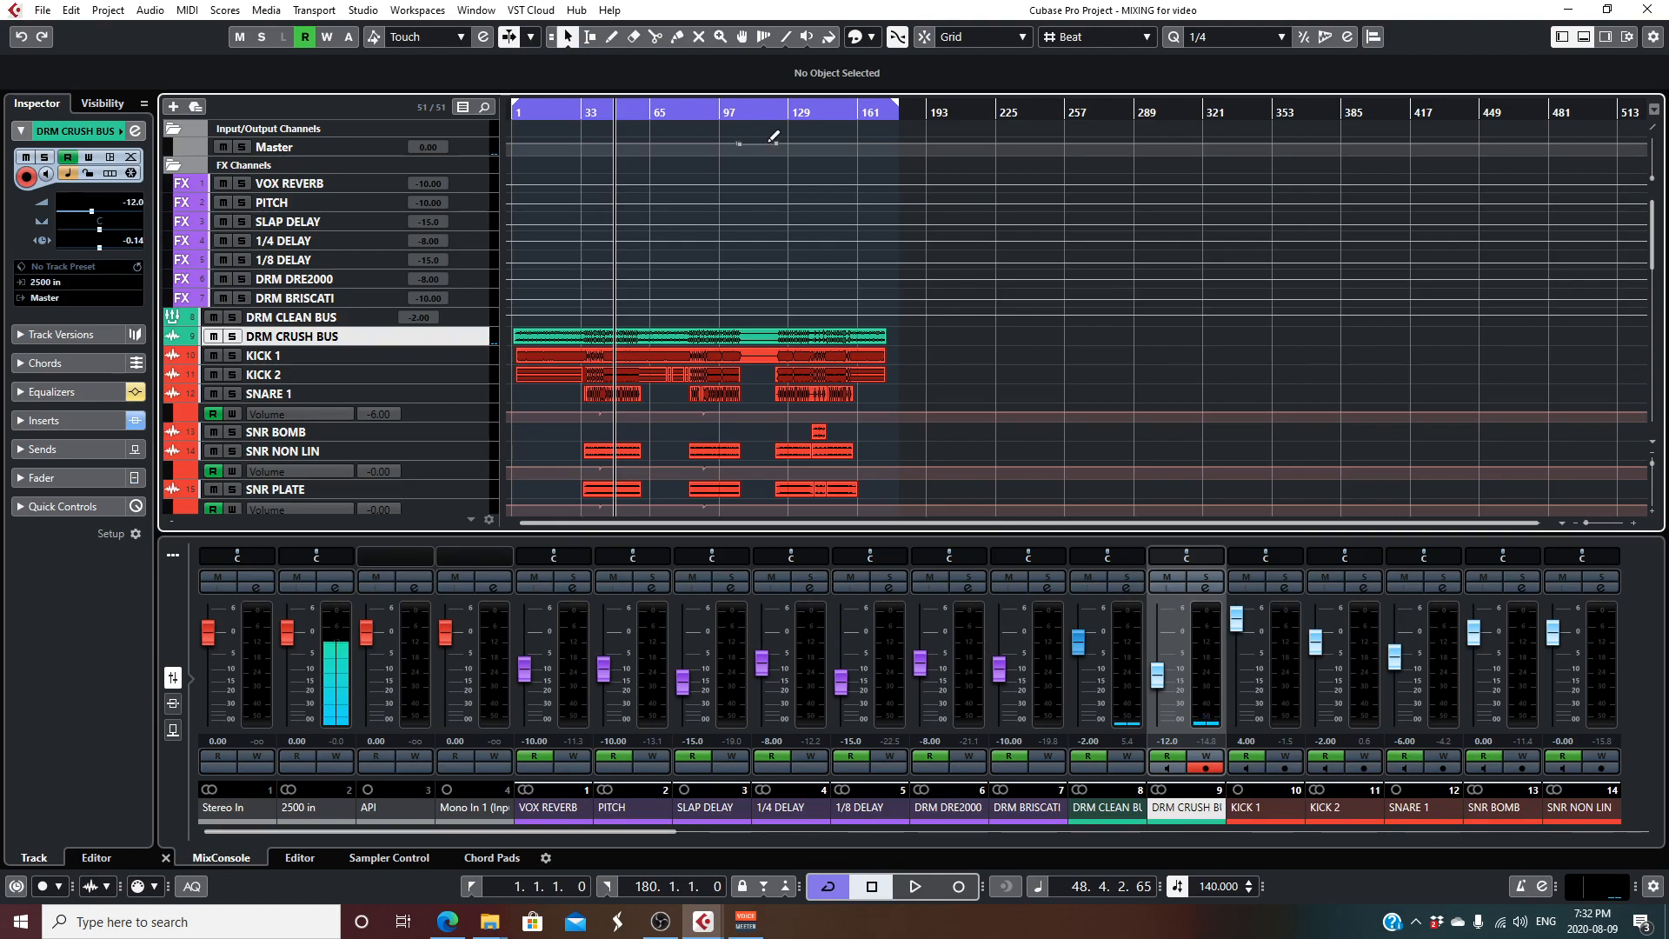
scroll(532, 374, "down", 3)
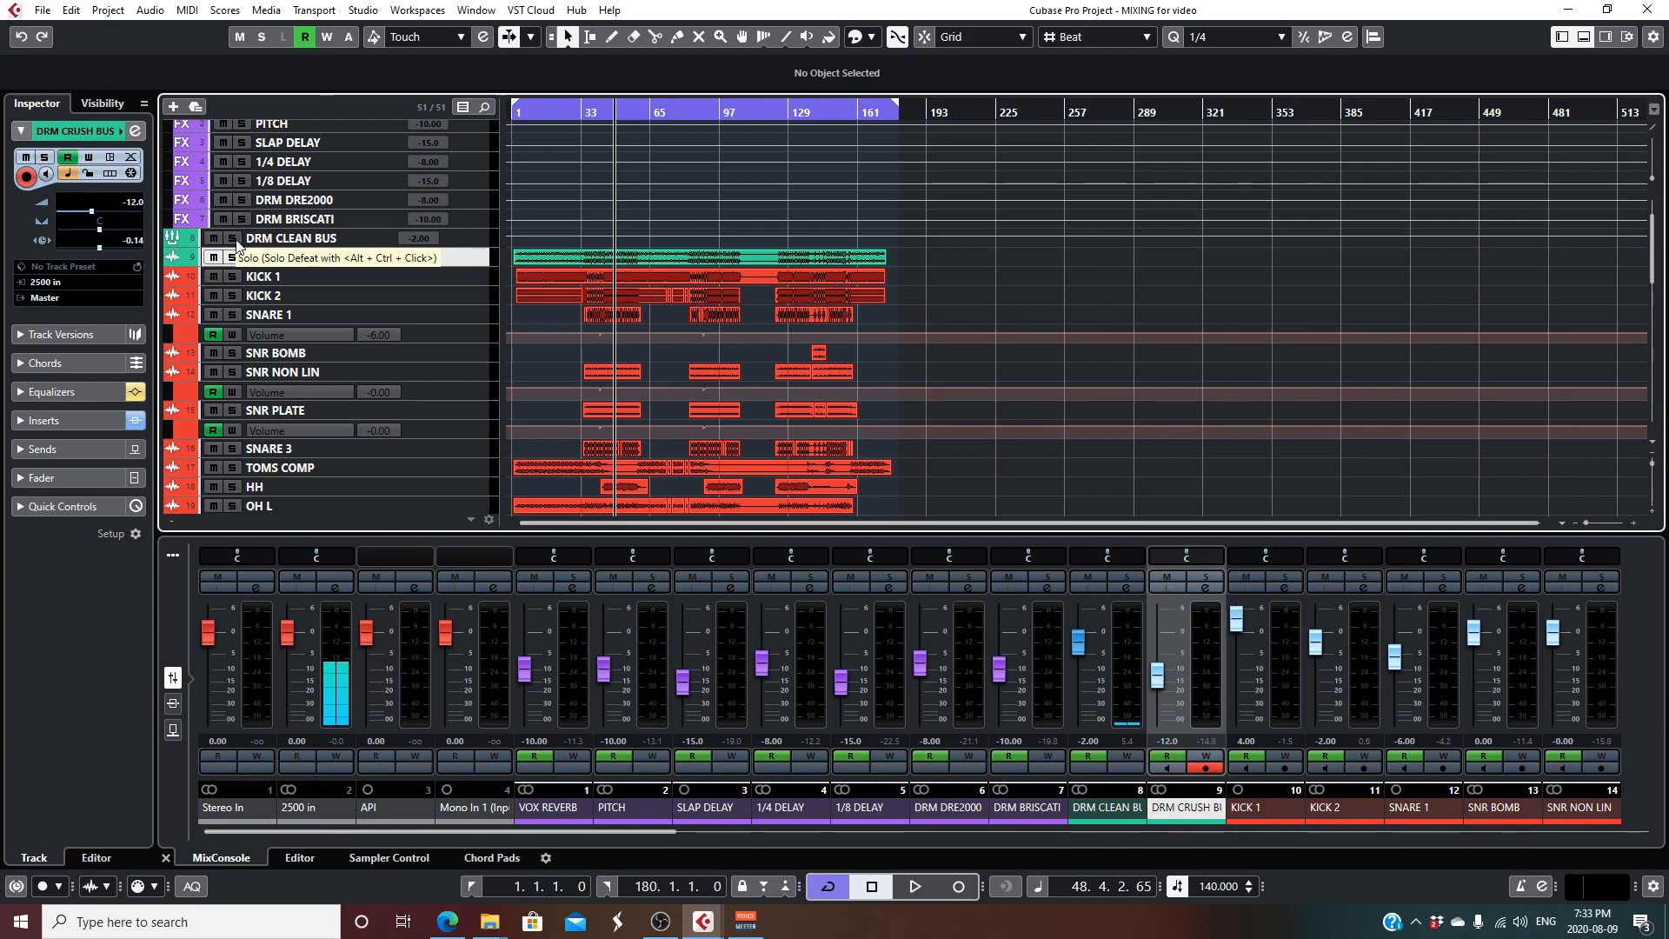
scroll(627, 351, "down", 3)
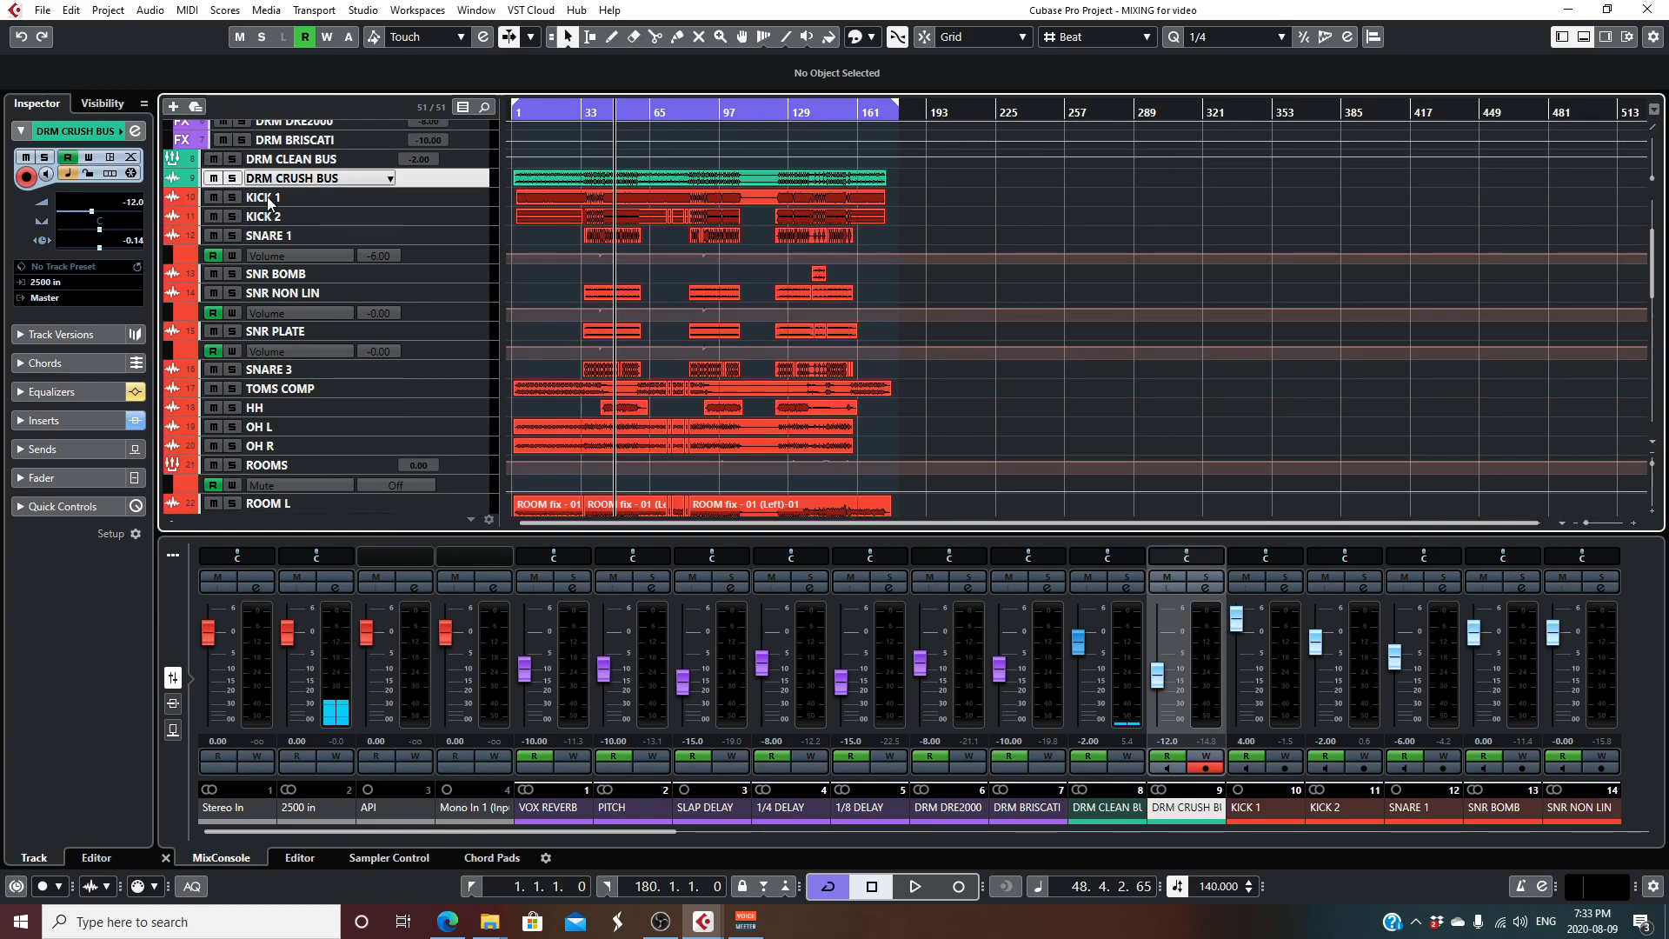
left_click(232, 198)
left_click(232, 217)
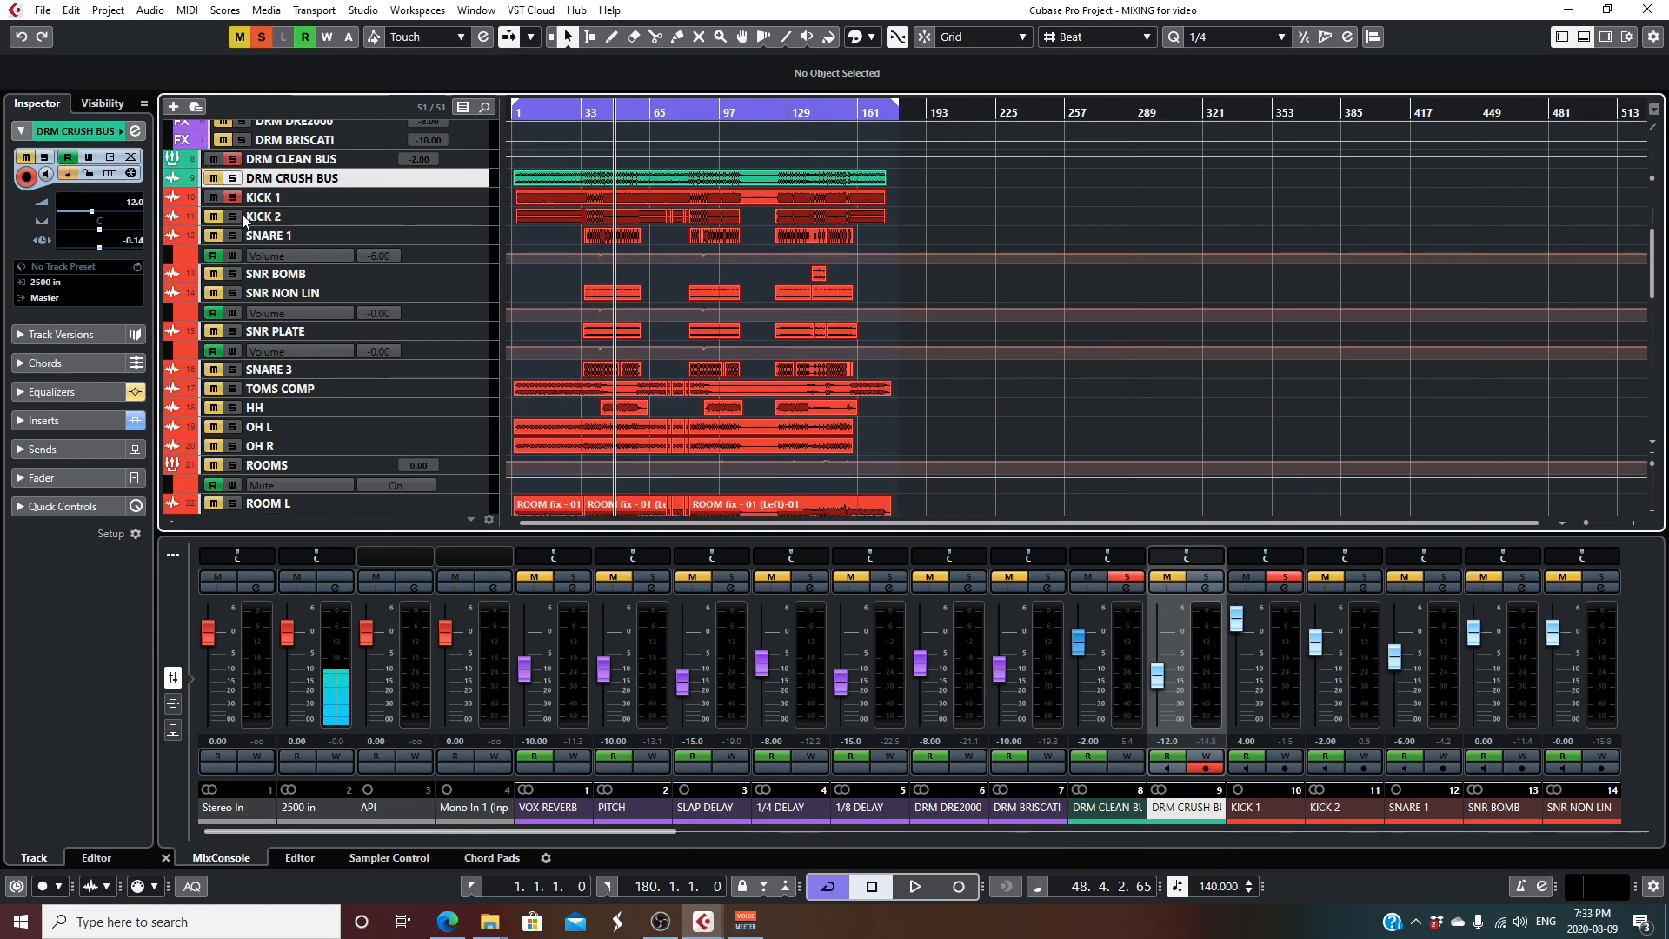
left_click(261, 37)
key("space")
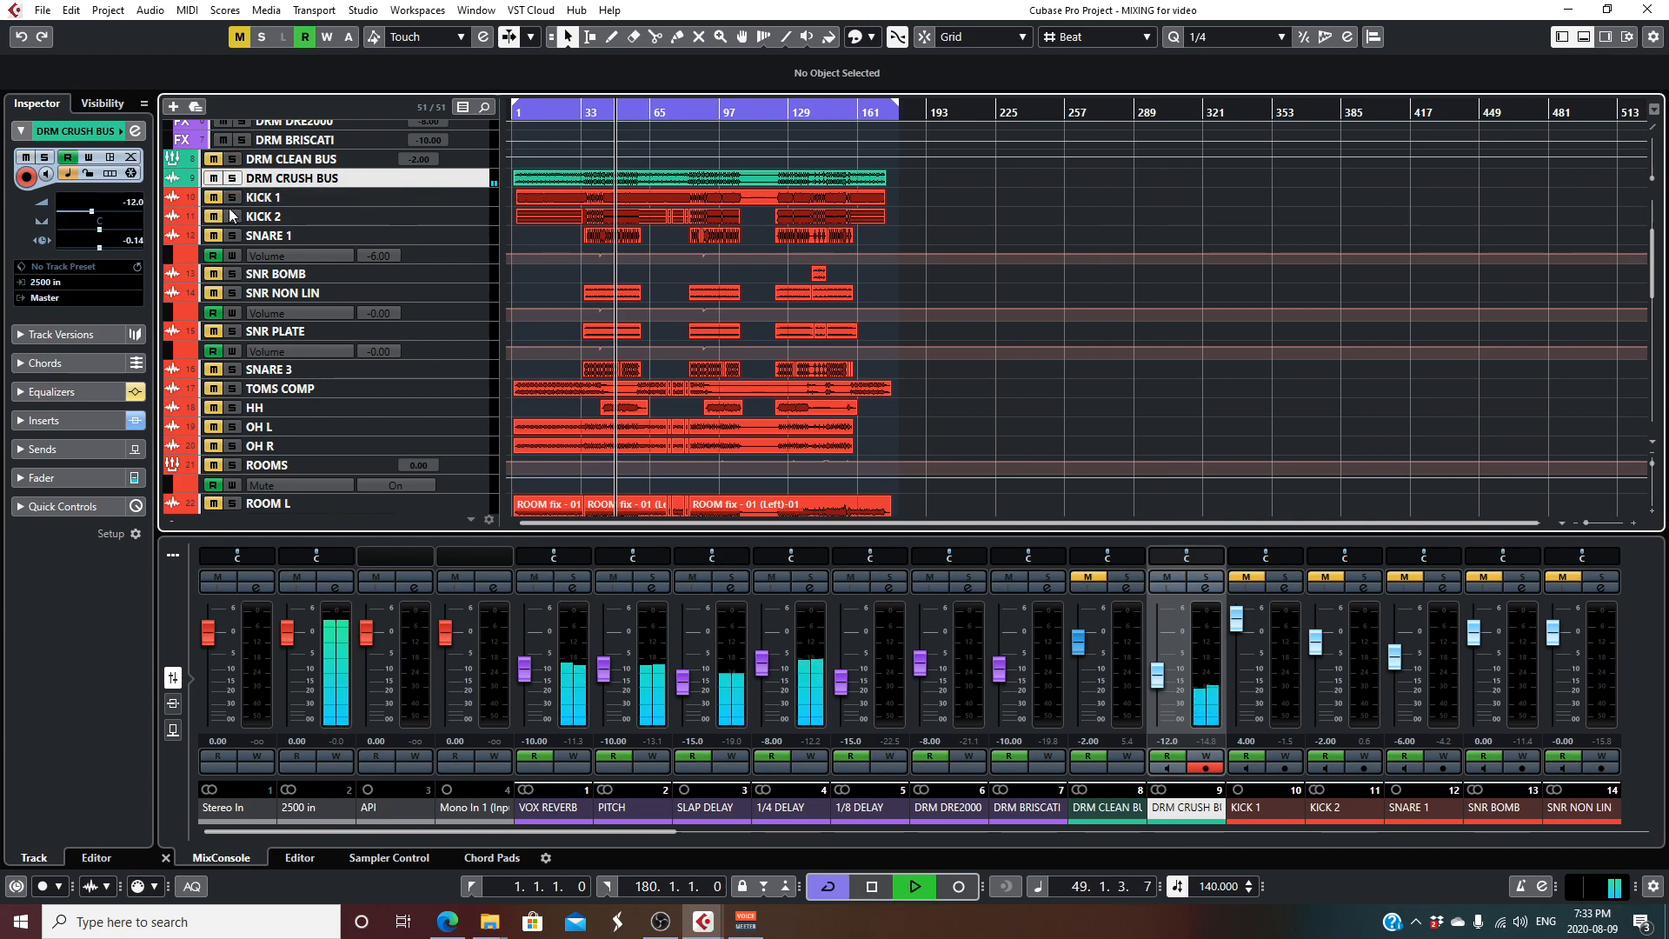
key("space")
left_click(239, 40)
- Solo the KICK 1 track and play it from near the start of the song
left_click(232, 197)
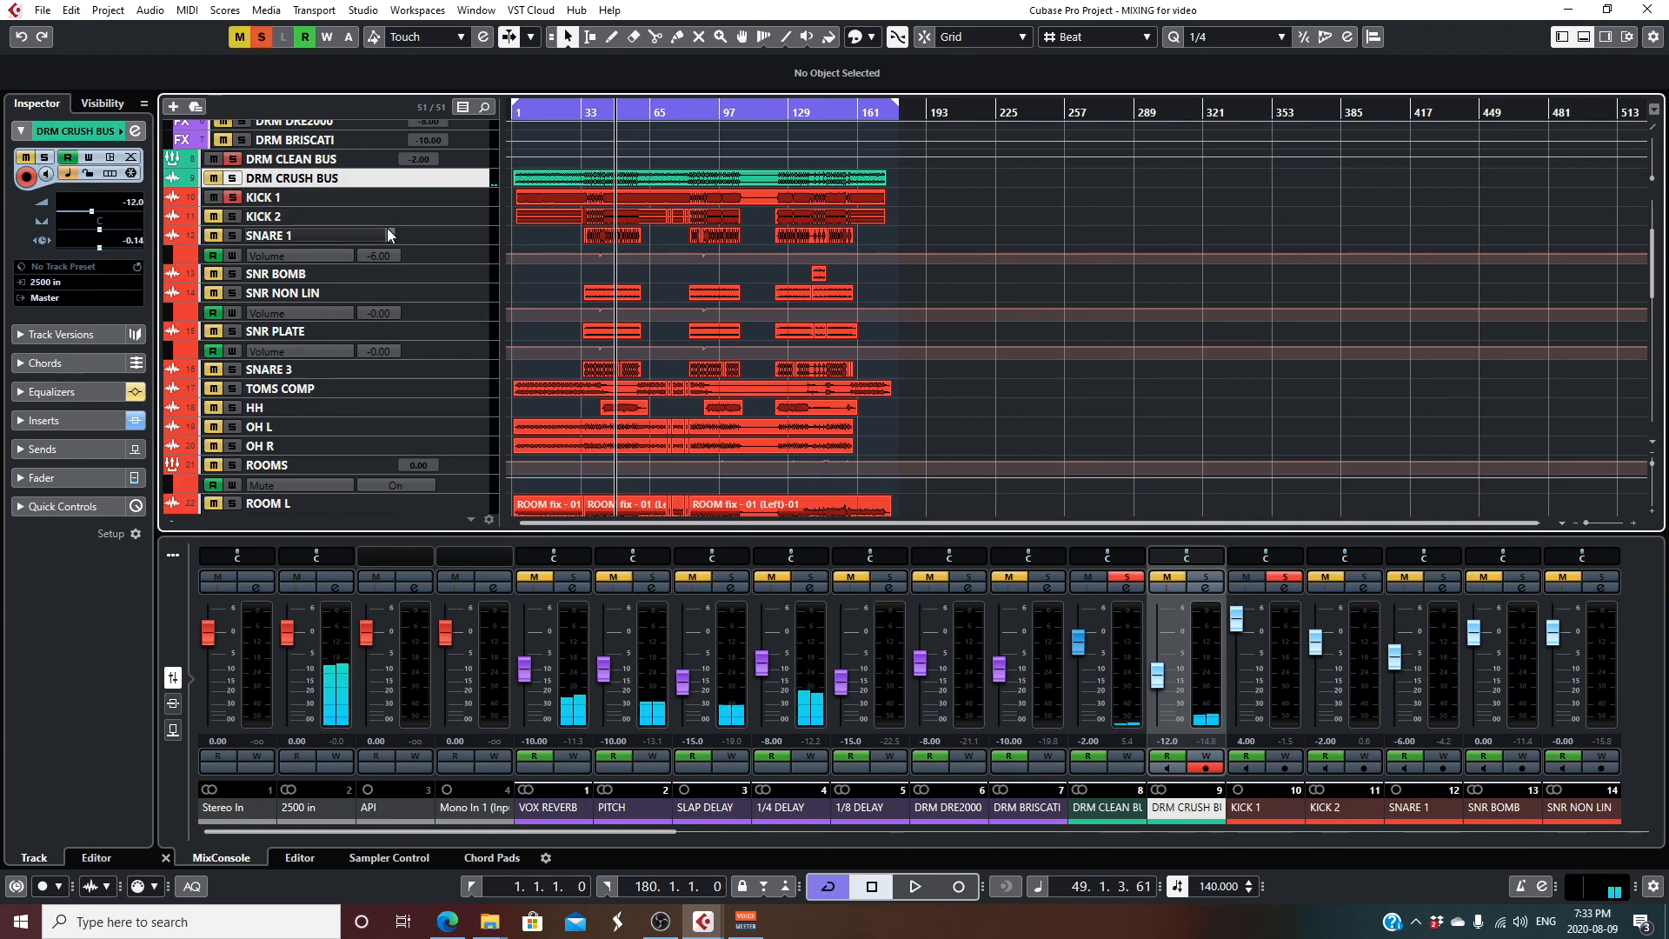
left_click(535, 108)
key("space")
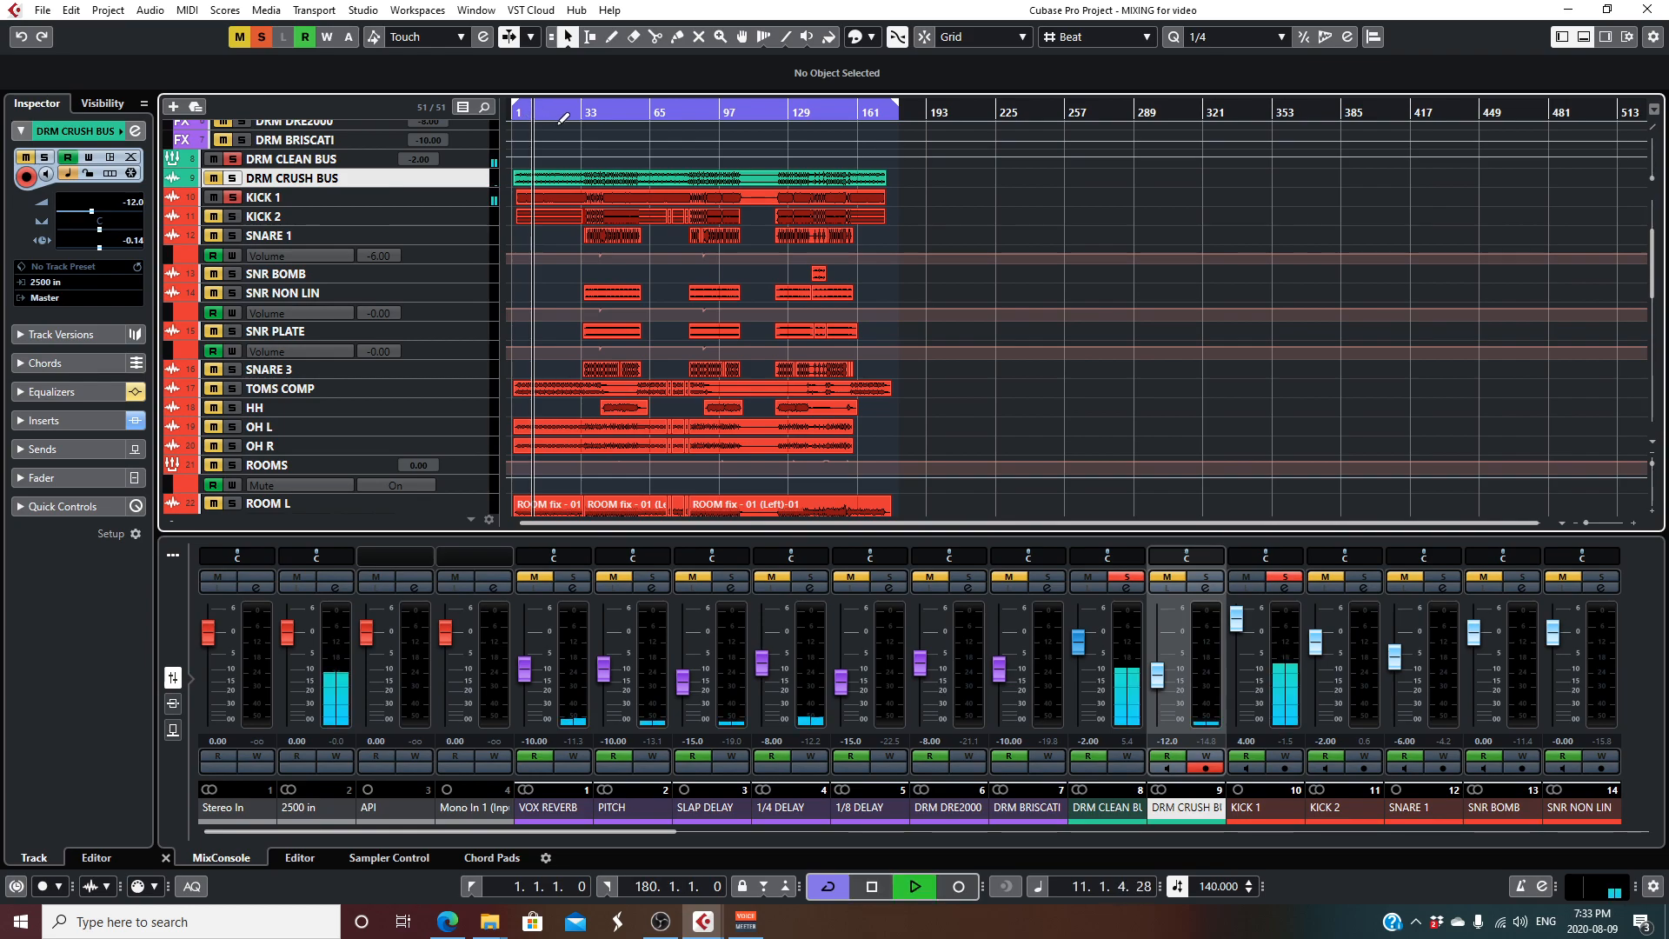
- Open the KICK 1 channel settings and compare the kick's sound with its inserts bypassed and active
left_click(416, 195)
left_click(135, 131)
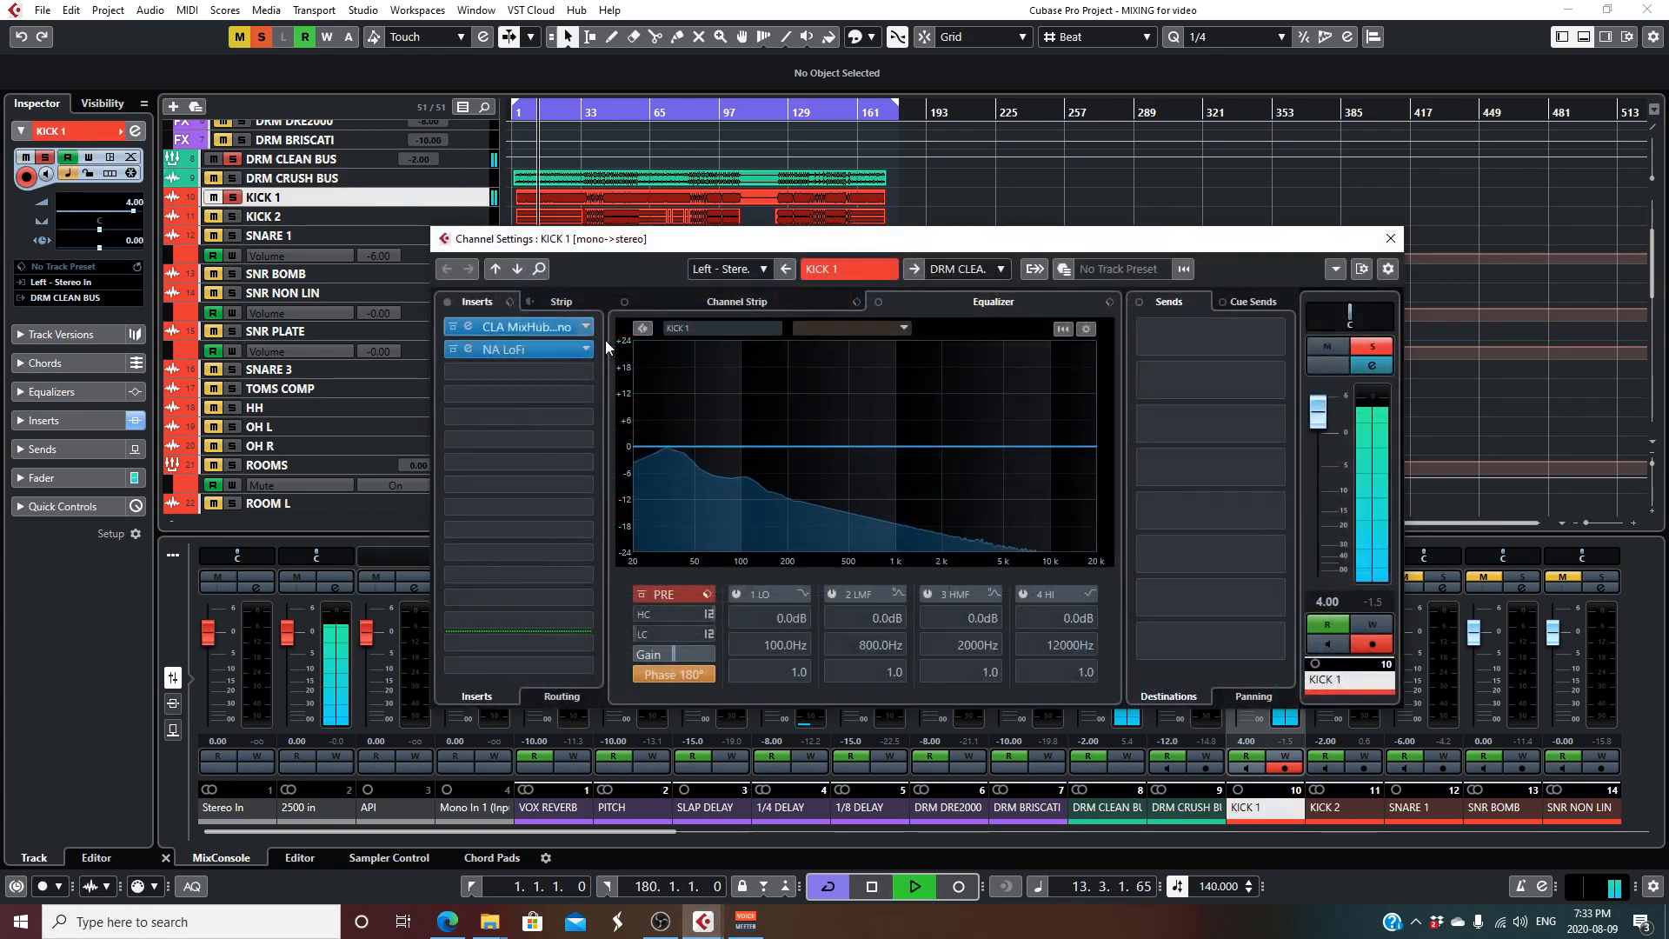
left_click(450, 327)
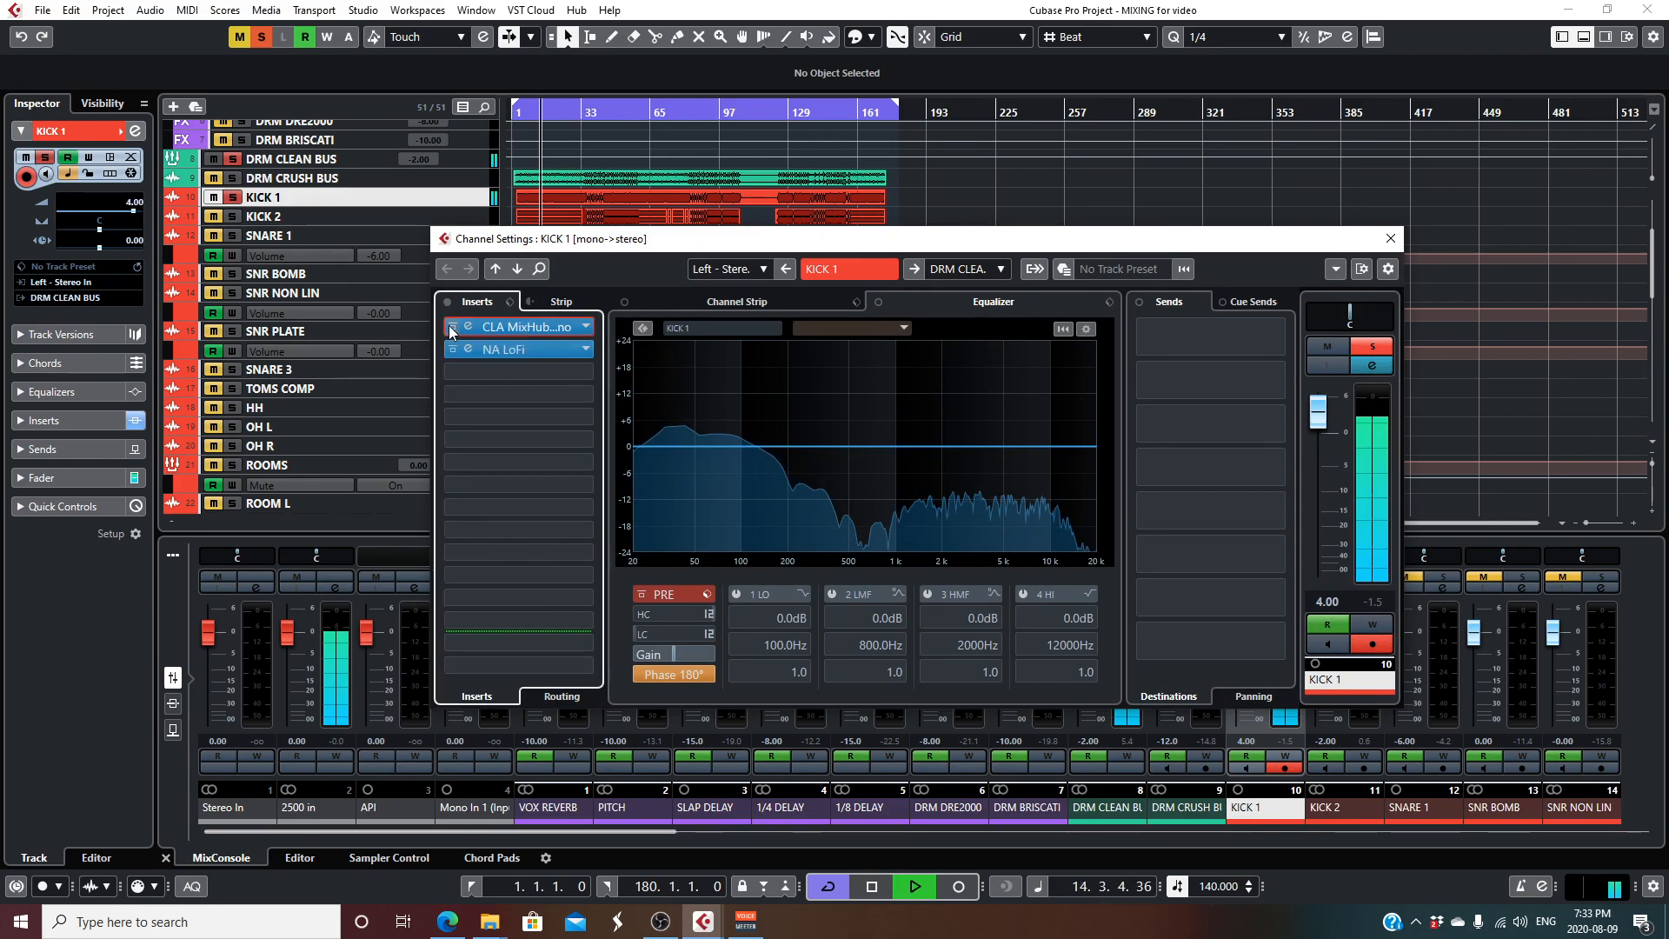
left_click(448, 302)
left_click(448, 302)
- Examine the CLA MixHub Mono and NA LoFi inserts on KICK 1 and close its windows
left_click(522, 326)
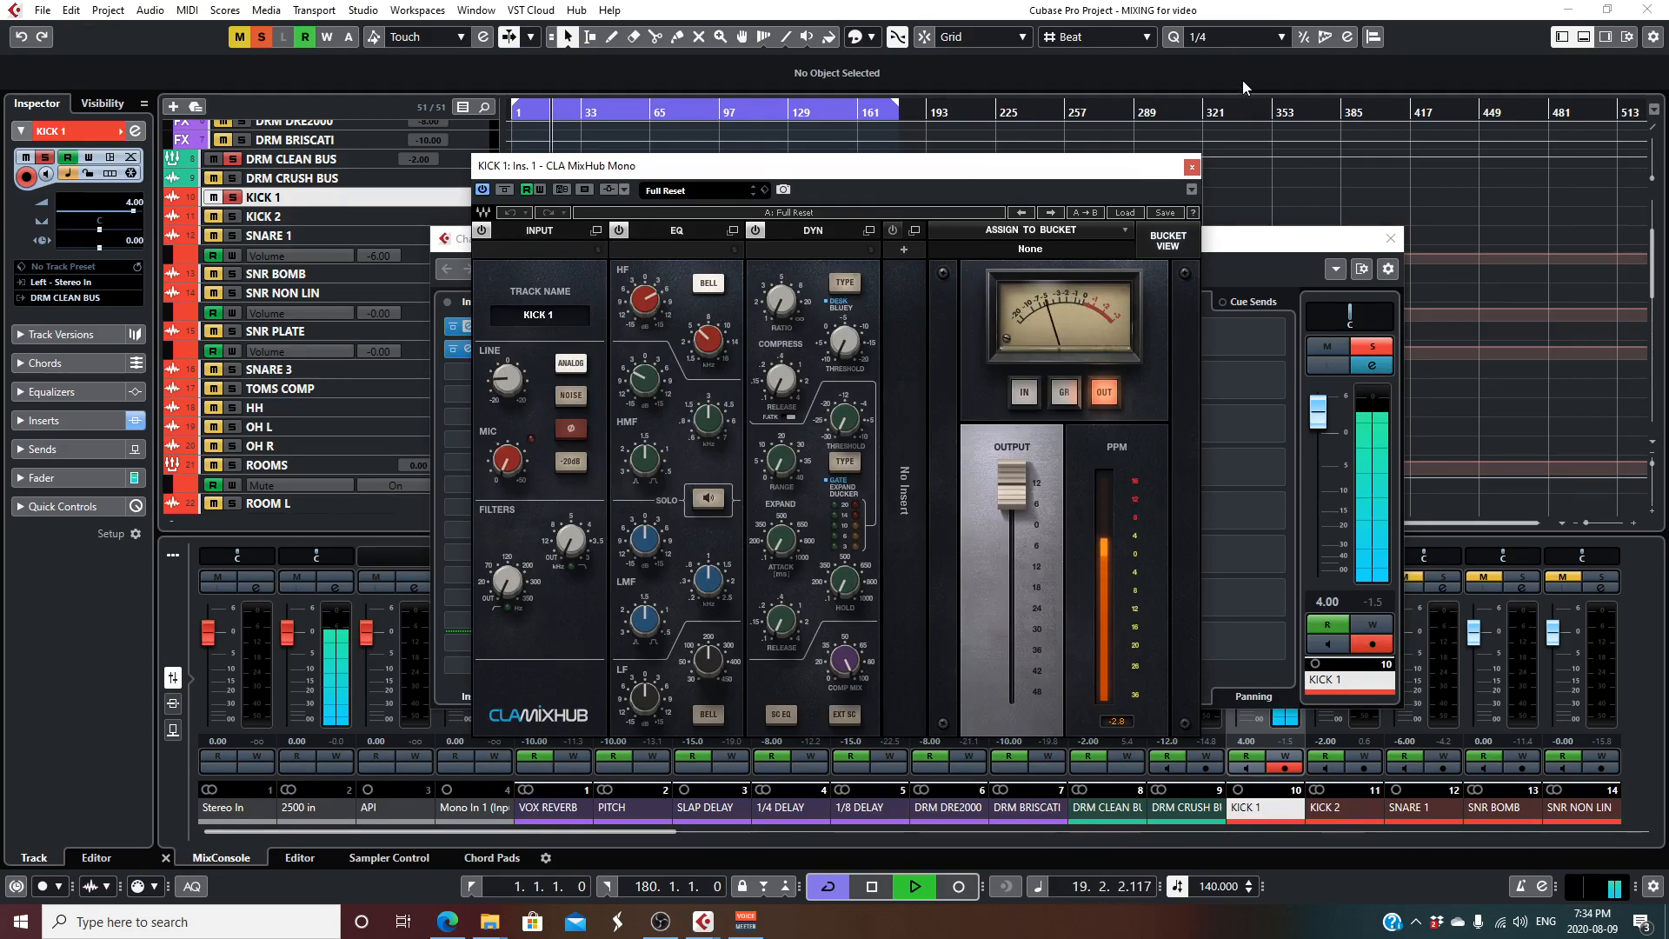
left_click(1192, 166)
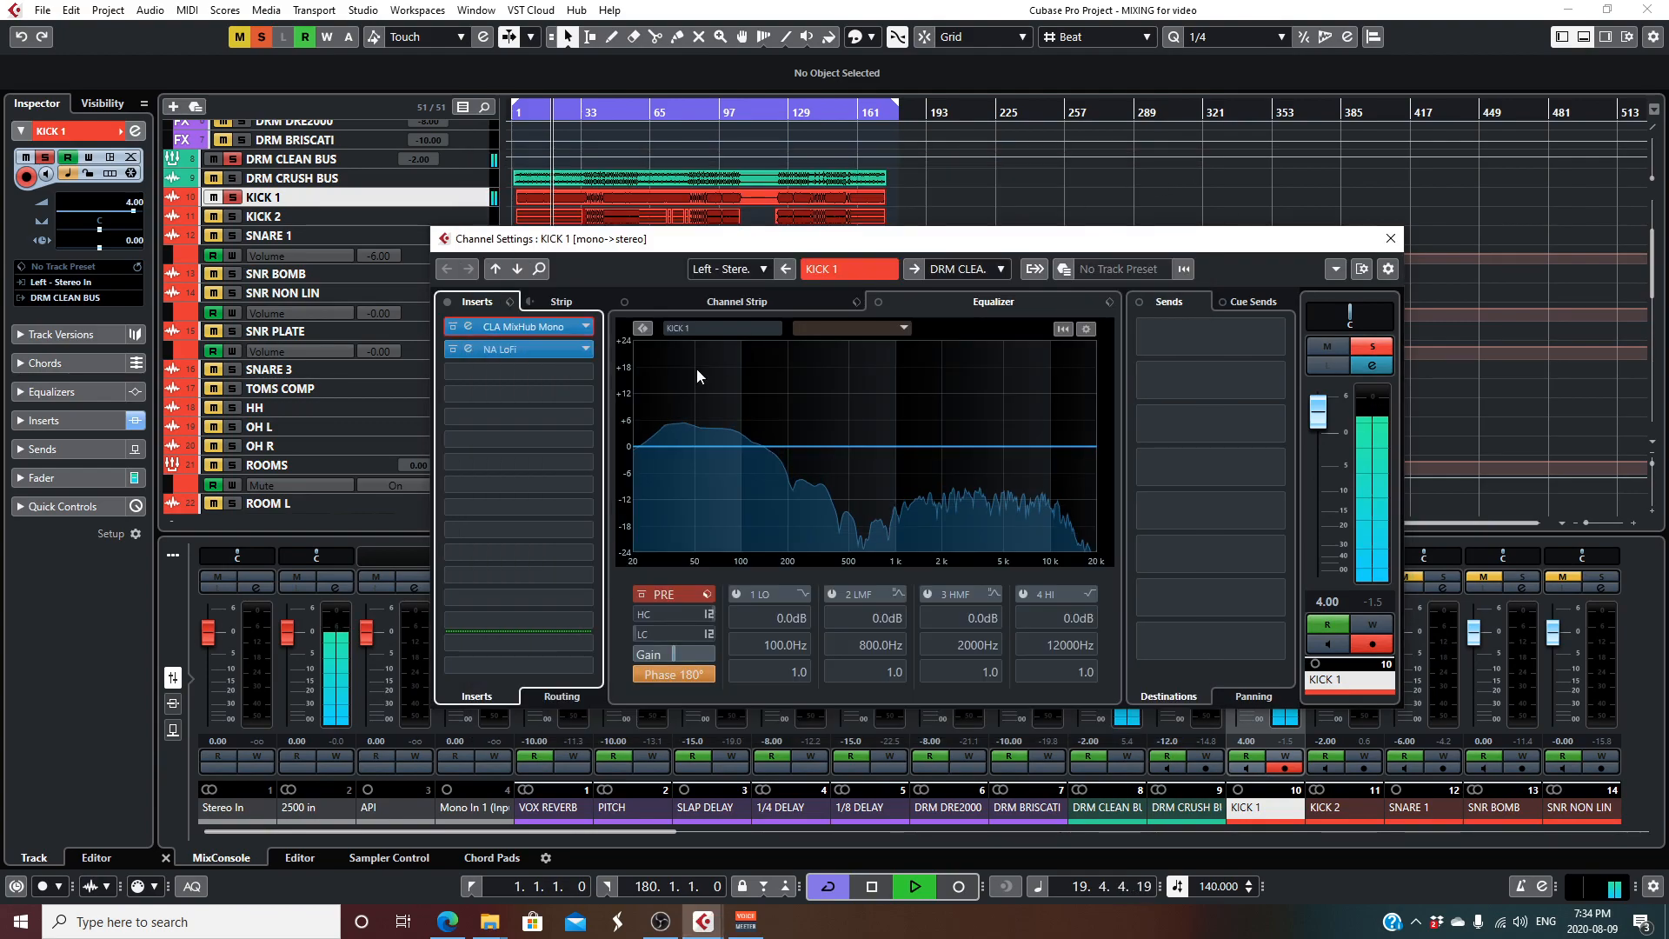
left_click(502, 349)
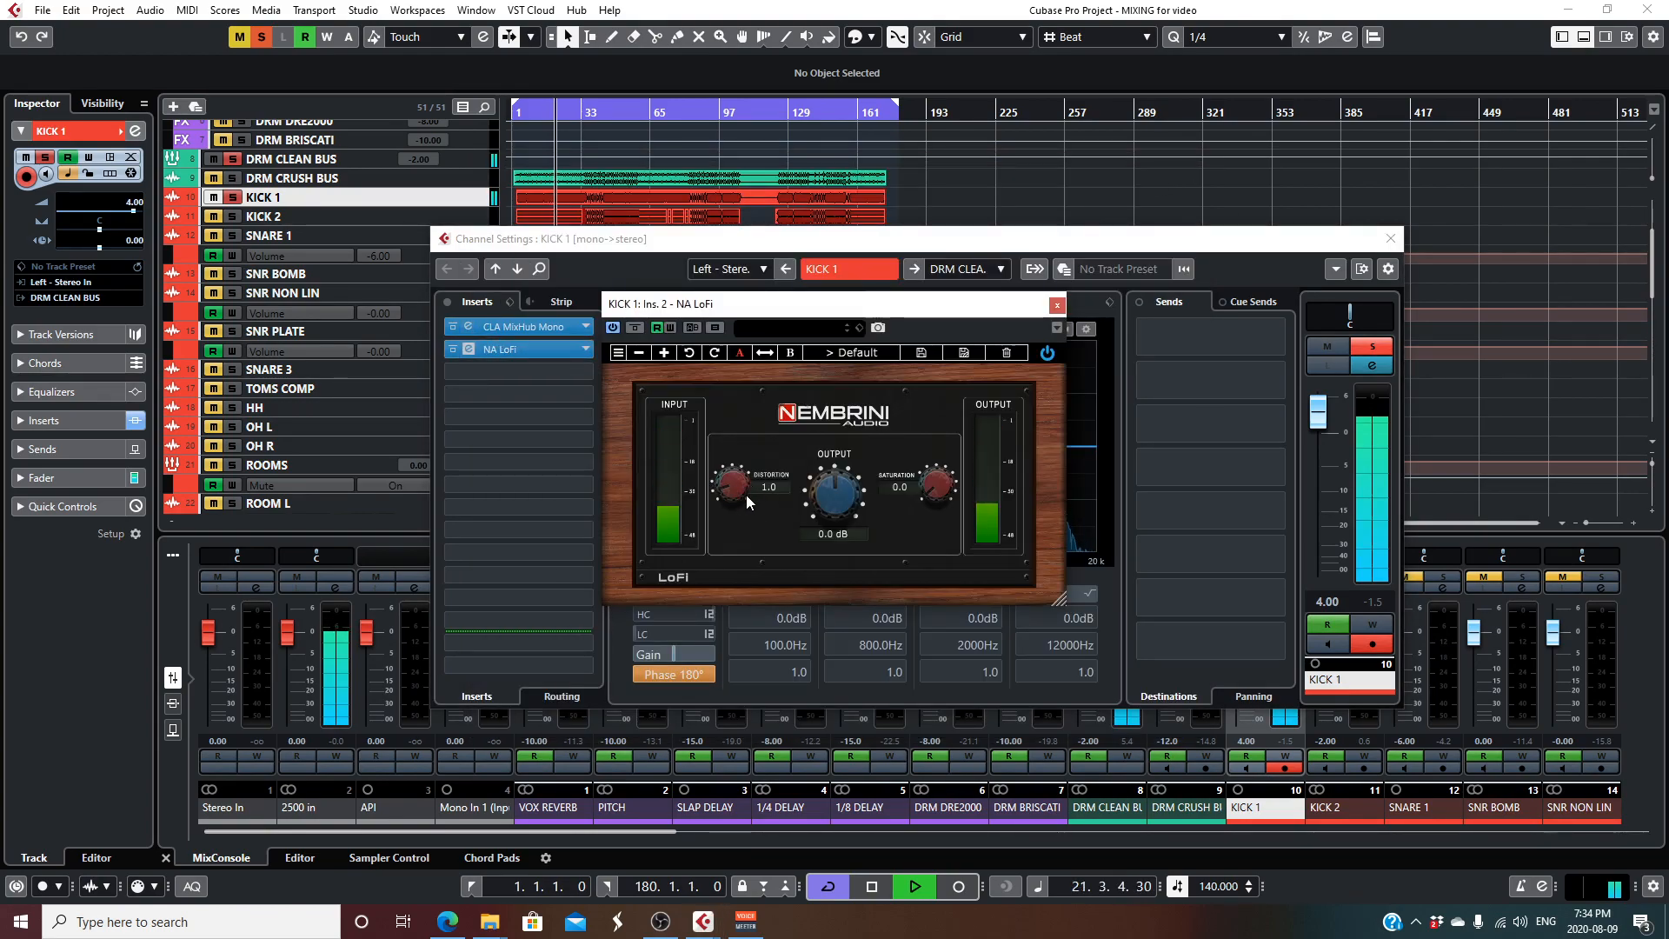
left_click(1057, 305)
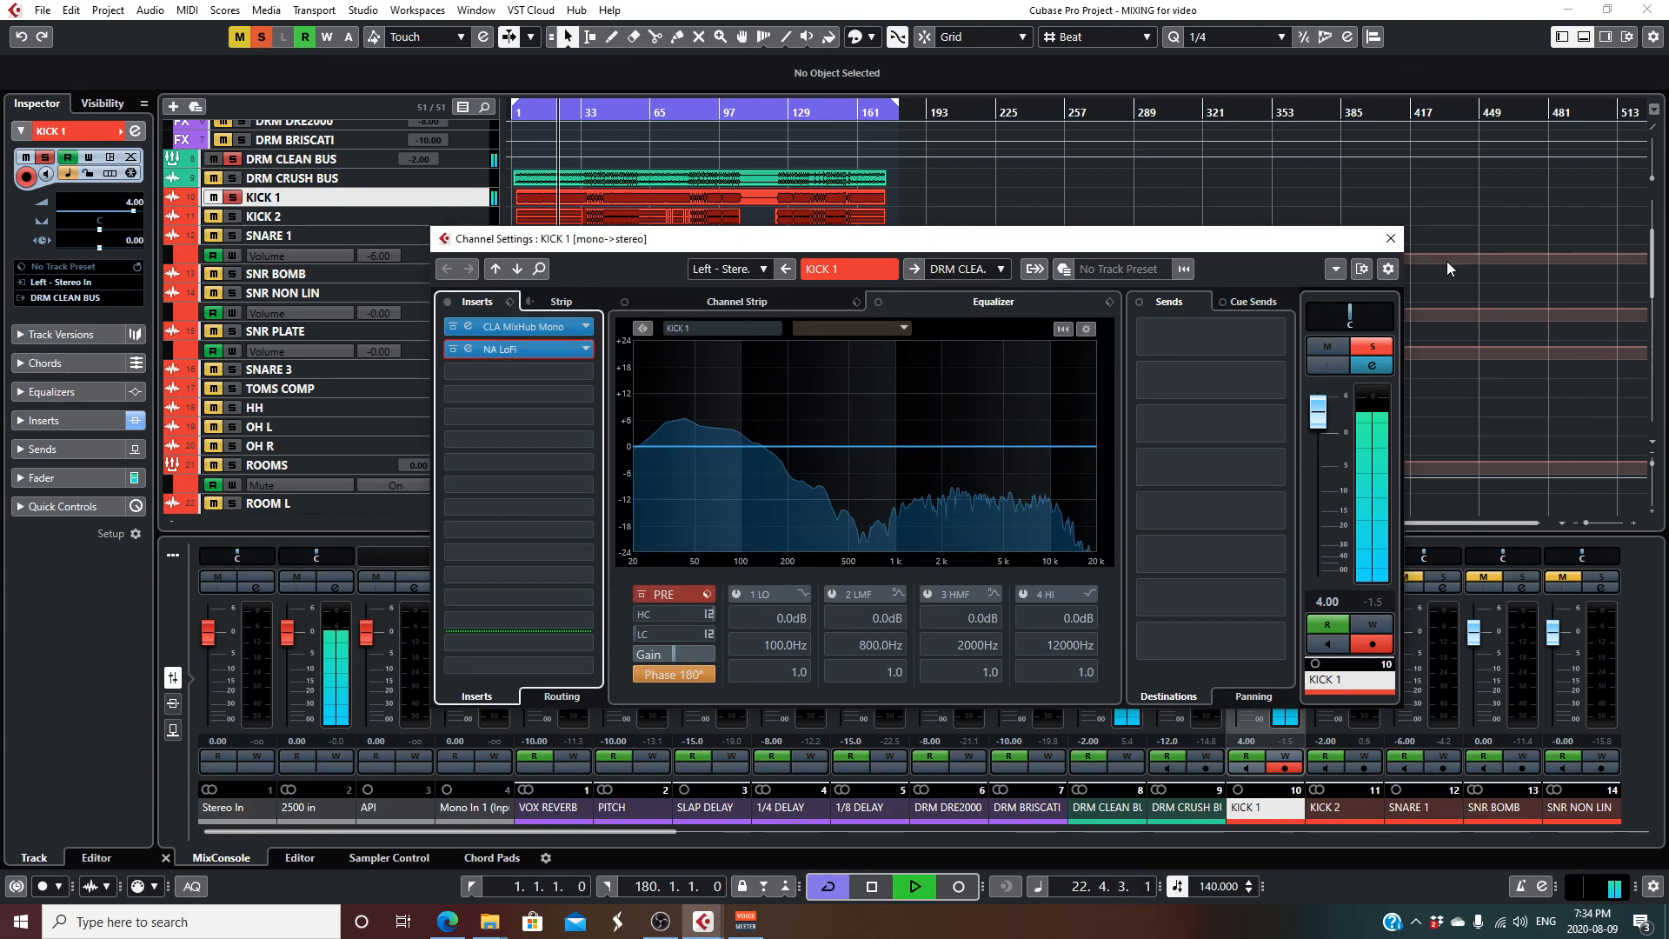
left_click(1390, 238)
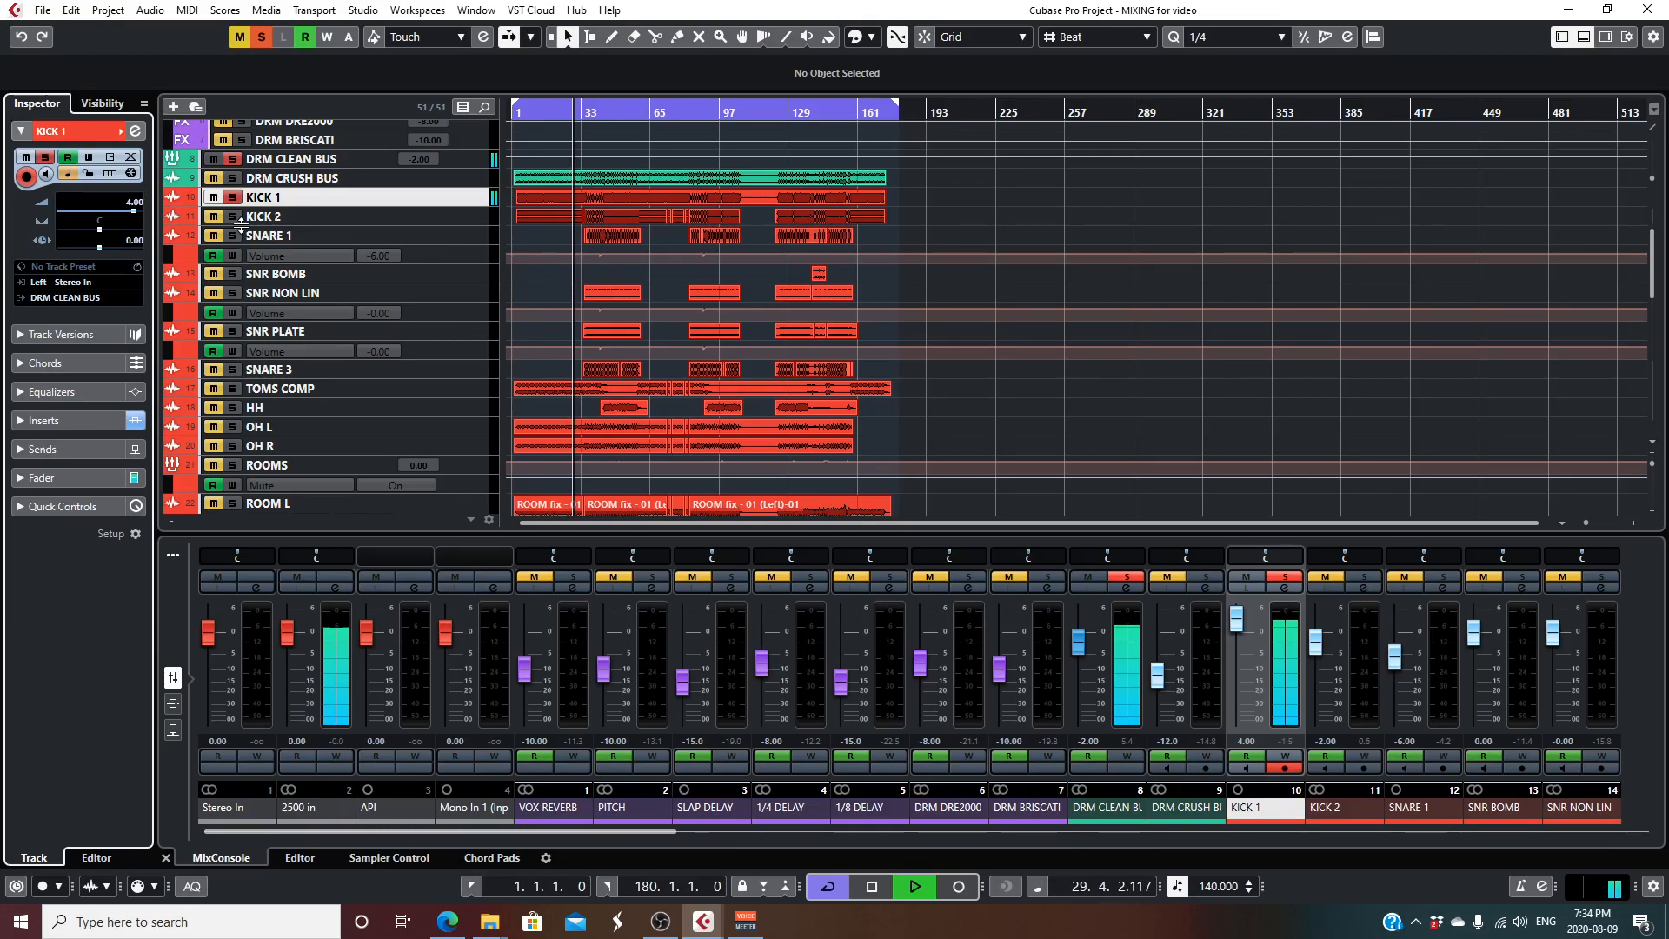
- Audition KICK 2 by adding it to the solo, take KICK 1 out of the solo, and stop playback
left_click(233, 216)
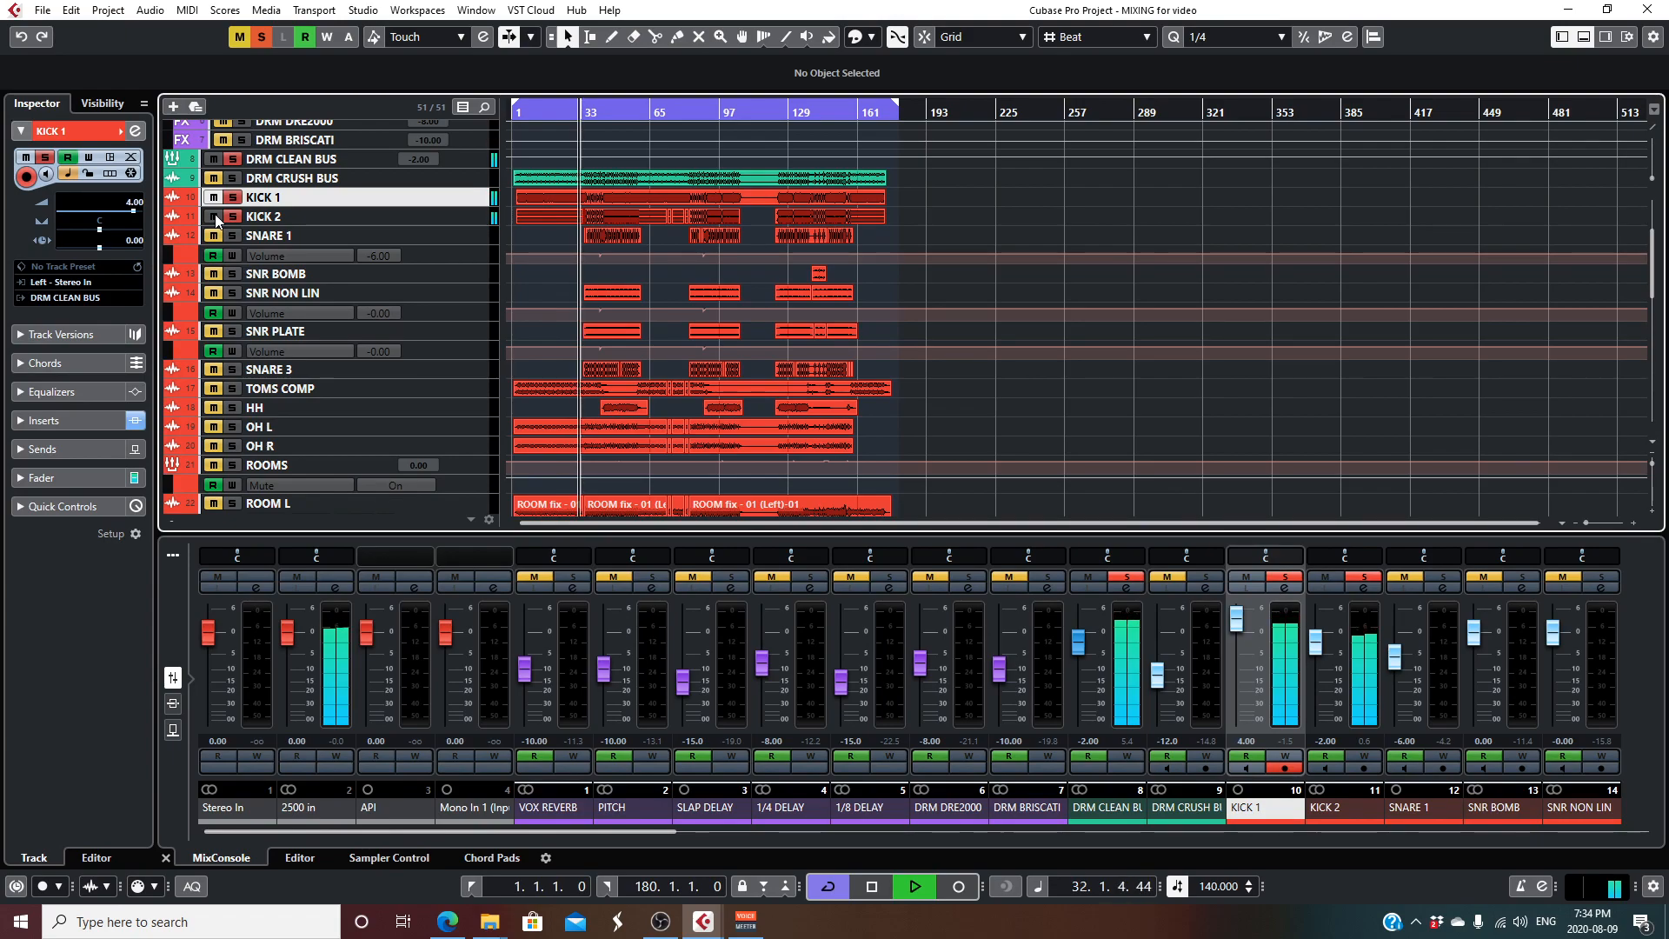
left_click(214, 197)
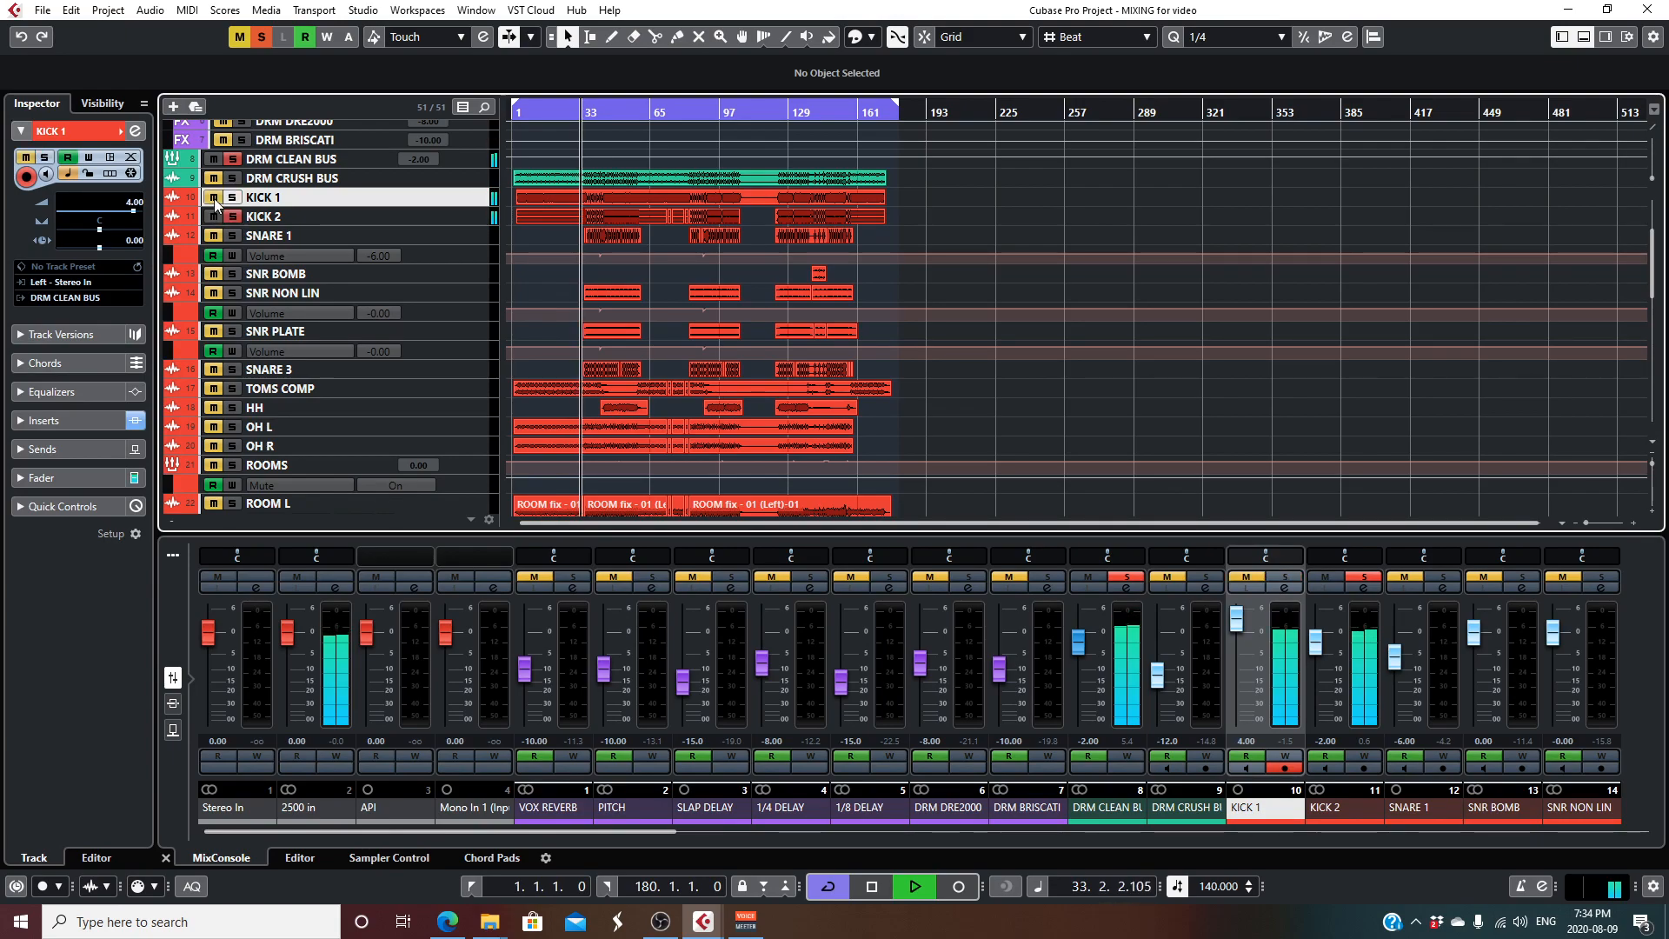
key("space")
- Check the KICK 2 channel settings for insert plug-ins and close the window
left_click(297, 219)
left_click(142, 132)
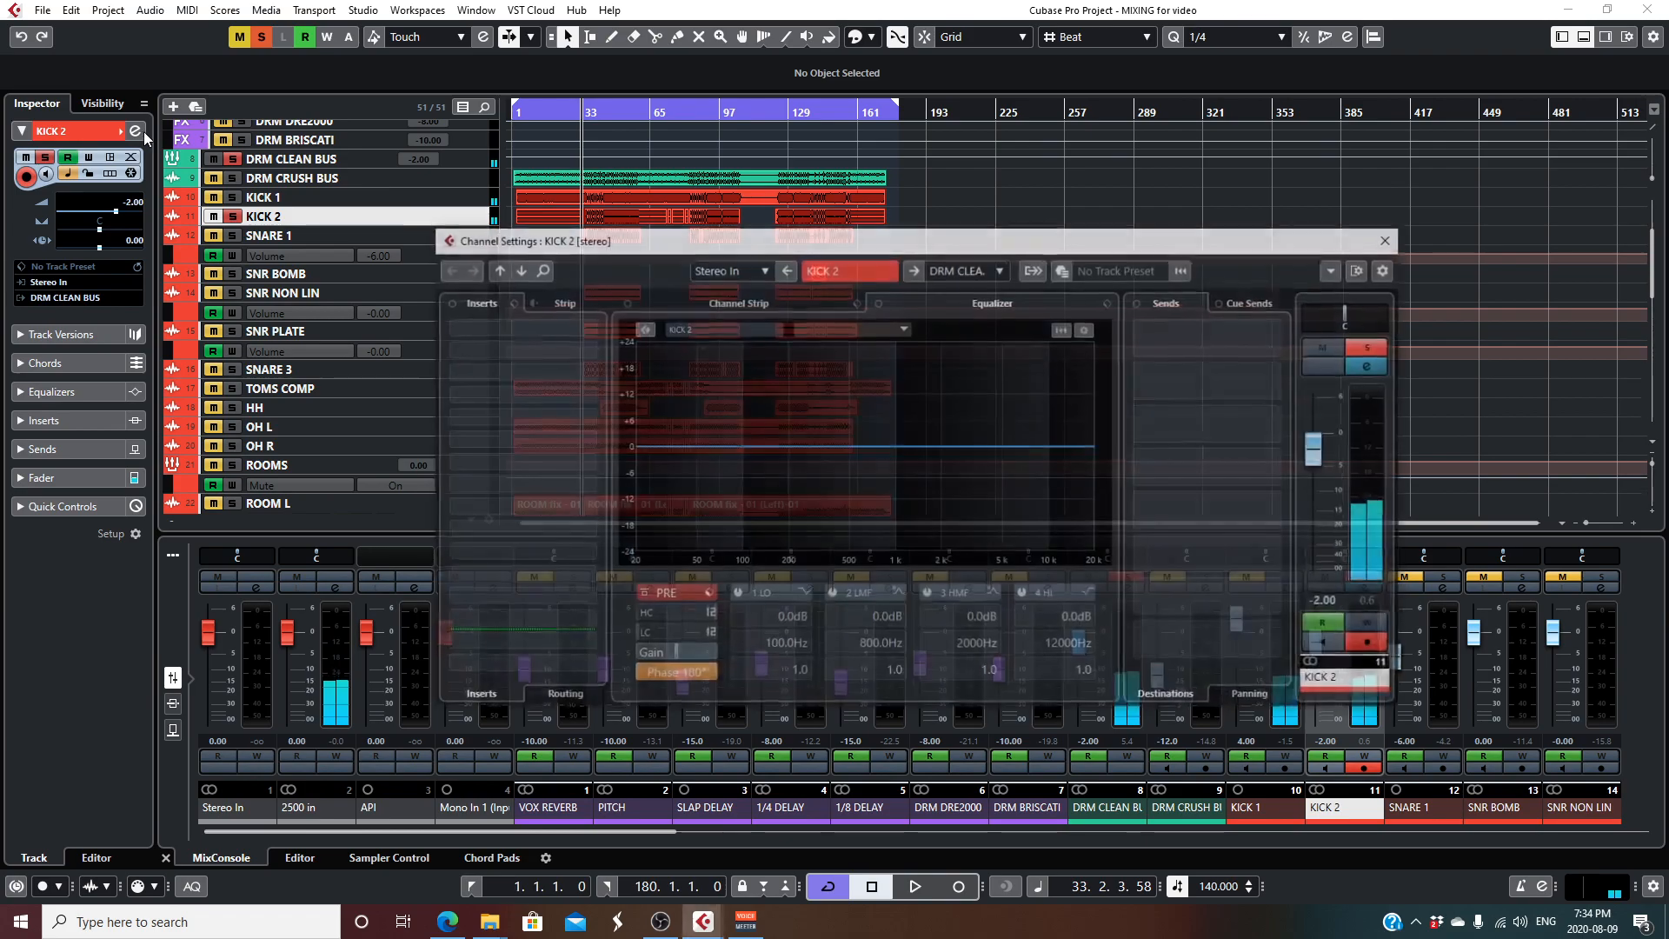
left_click(1390, 239)
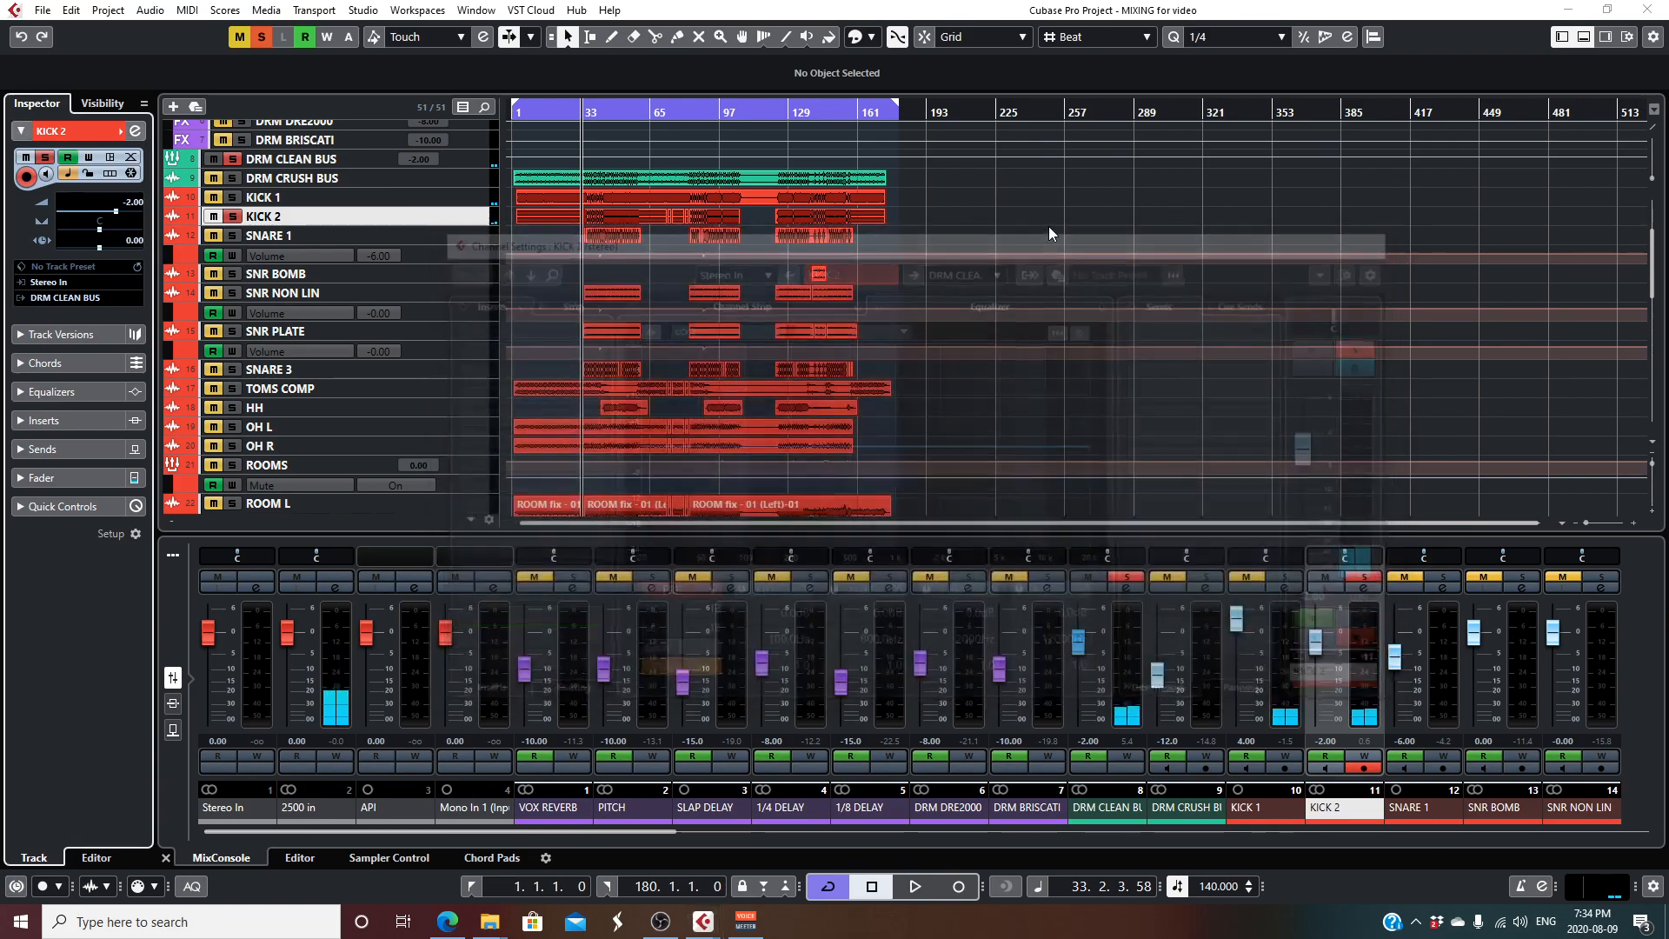
- Solo KICK 1 together with KICK 2 and play both kicks briefly
left_click(232, 197)
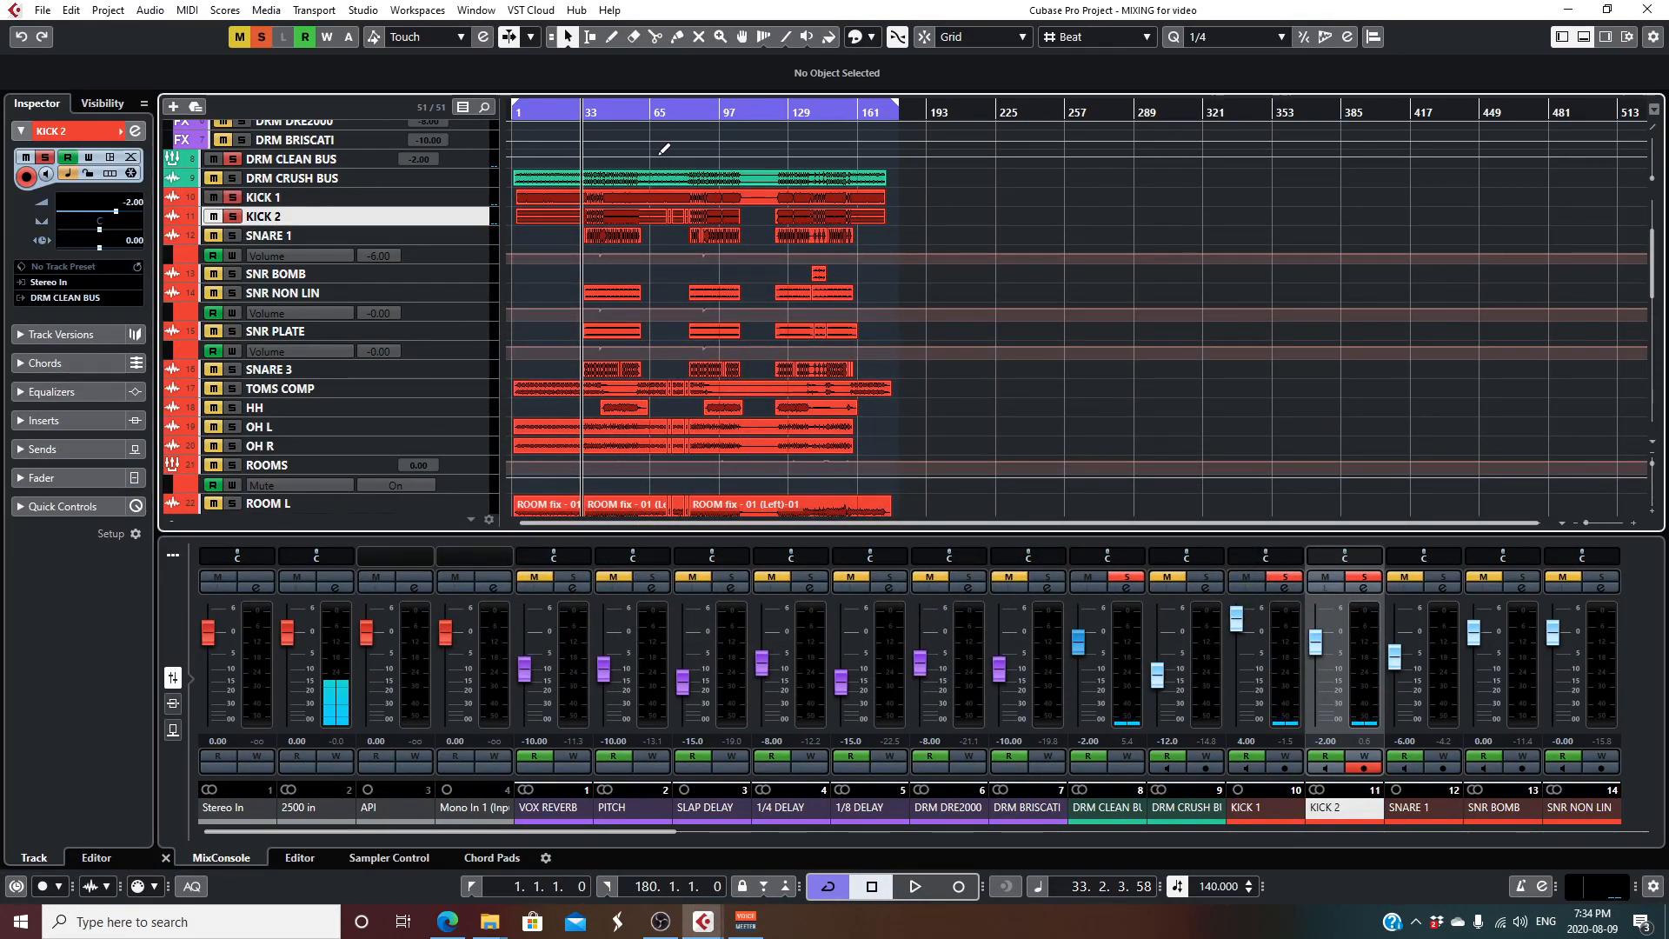
key("space")
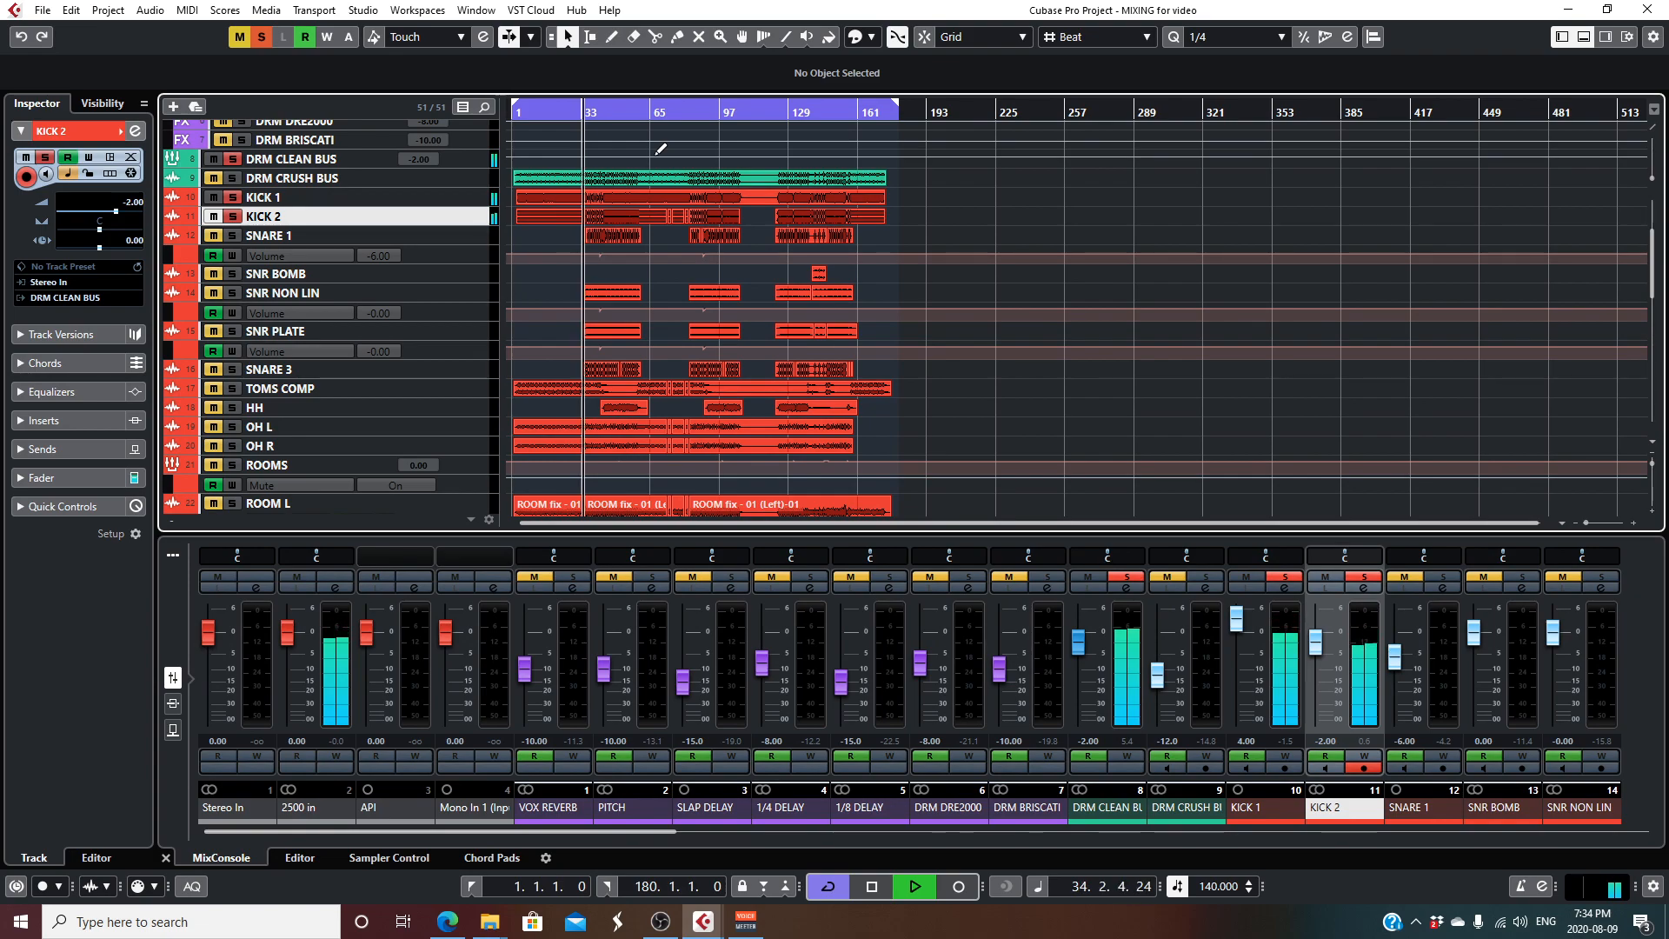
key("space")
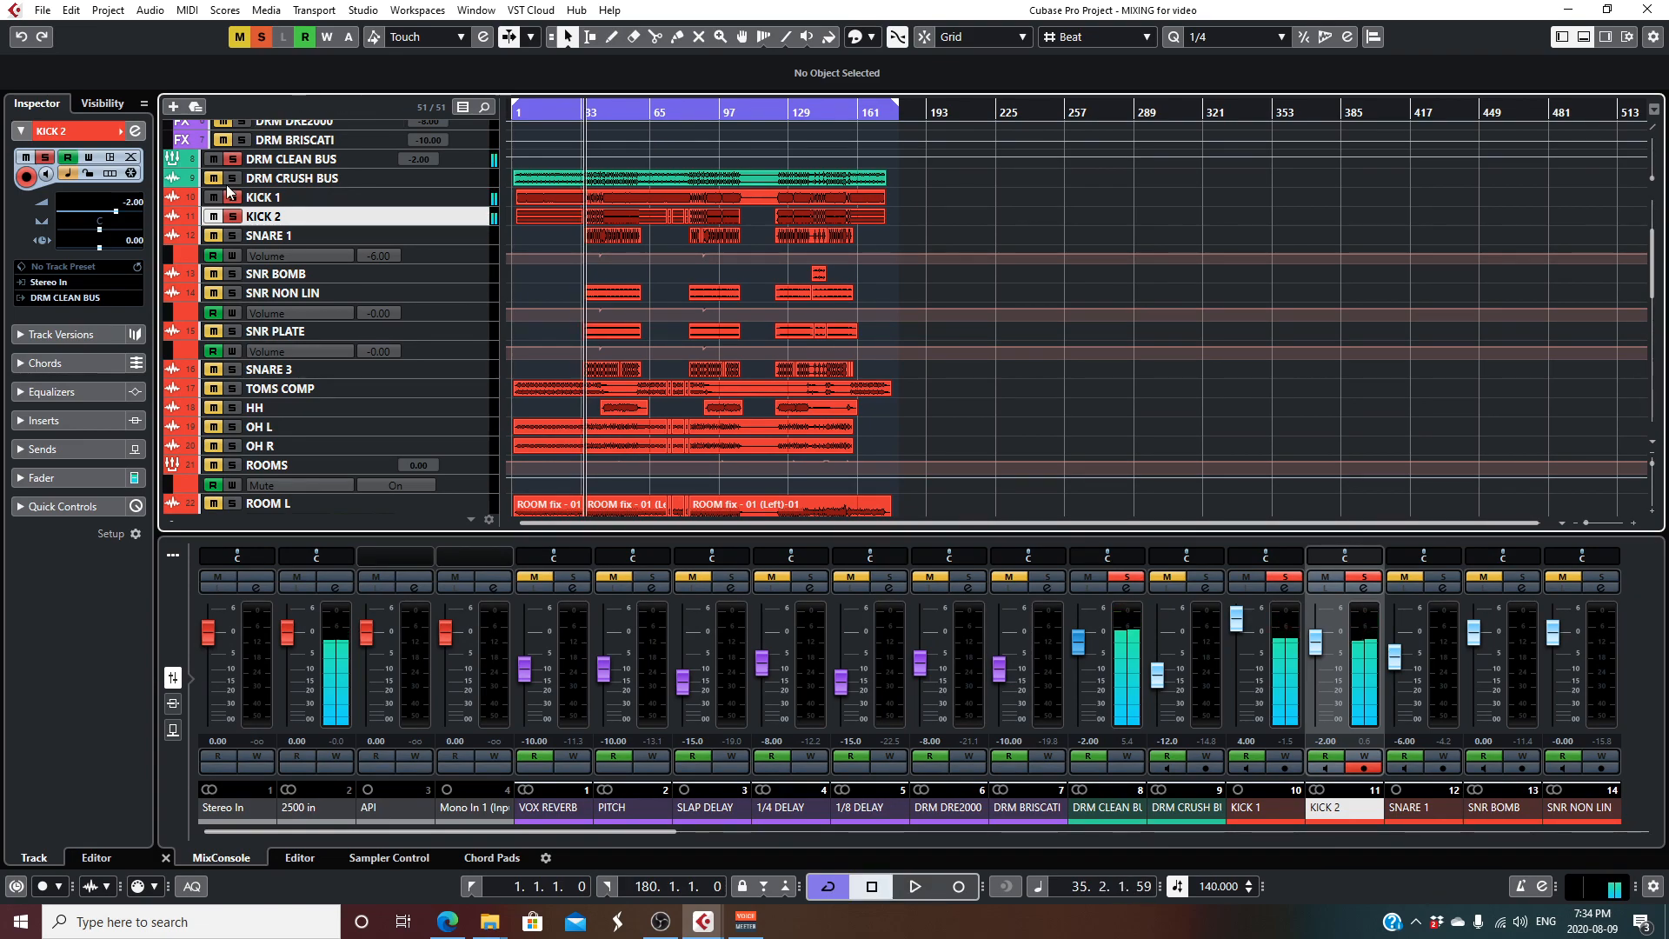
- Clear the kick solos, solo the SNARE 1 track and start playback
left_click(261, 37)
left_click(235, 233)
key("space")
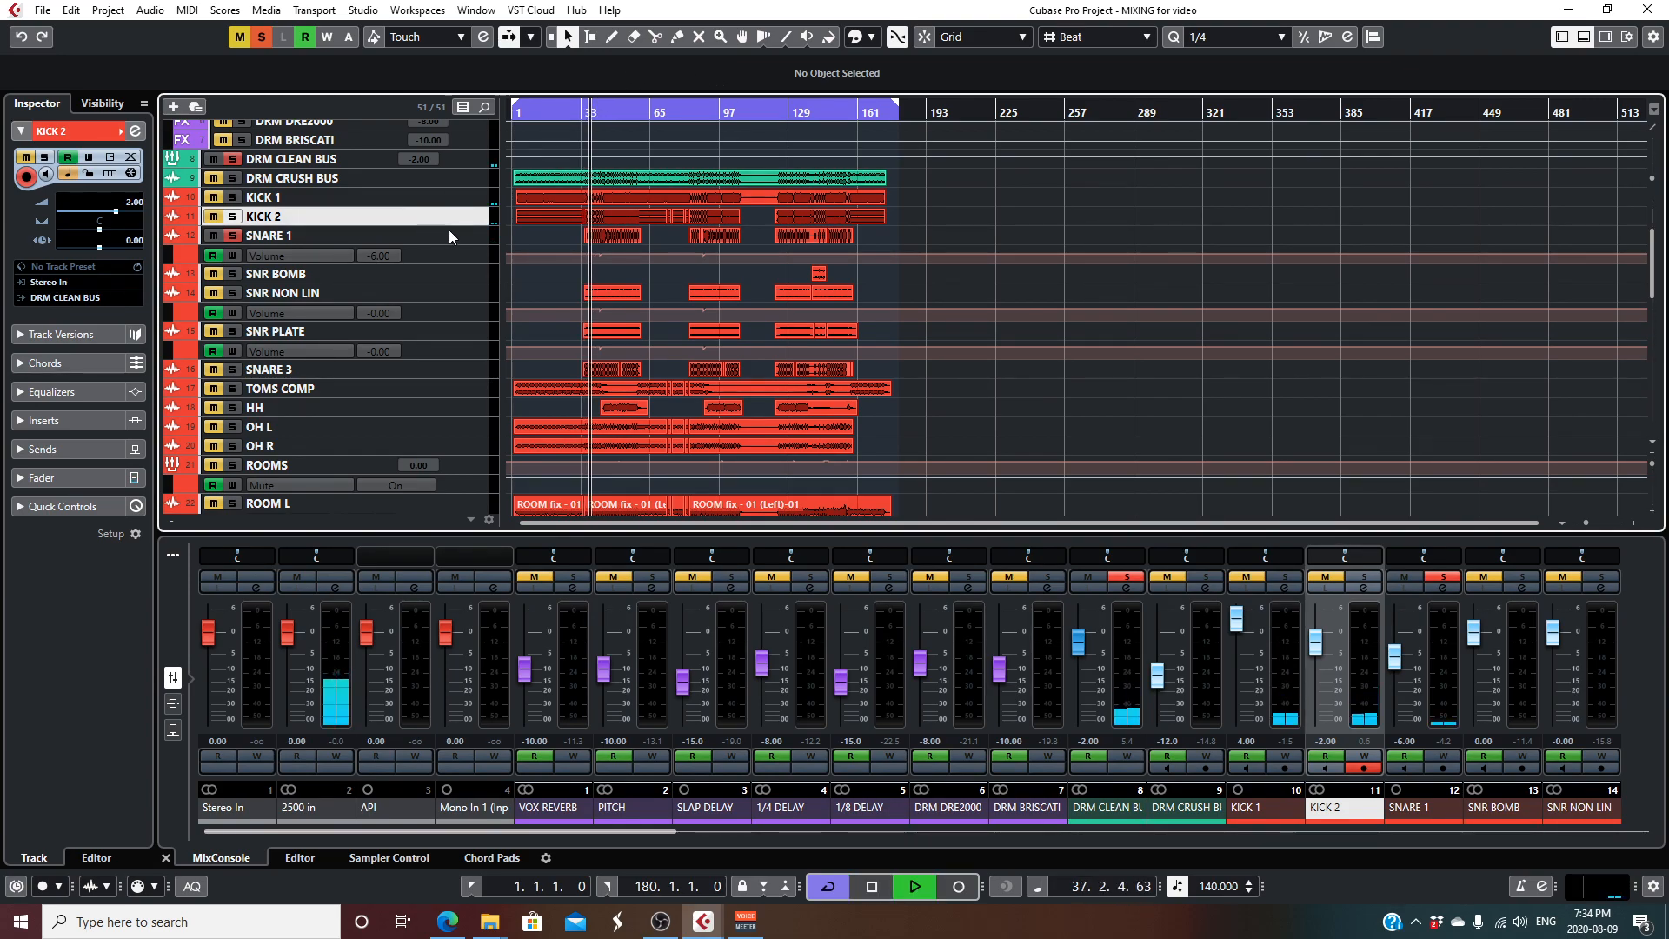
- Open the SNARE 1 channel settings and compare the snare's sound with its inserts bypassed and active
left_click(449, 234)
key("e")
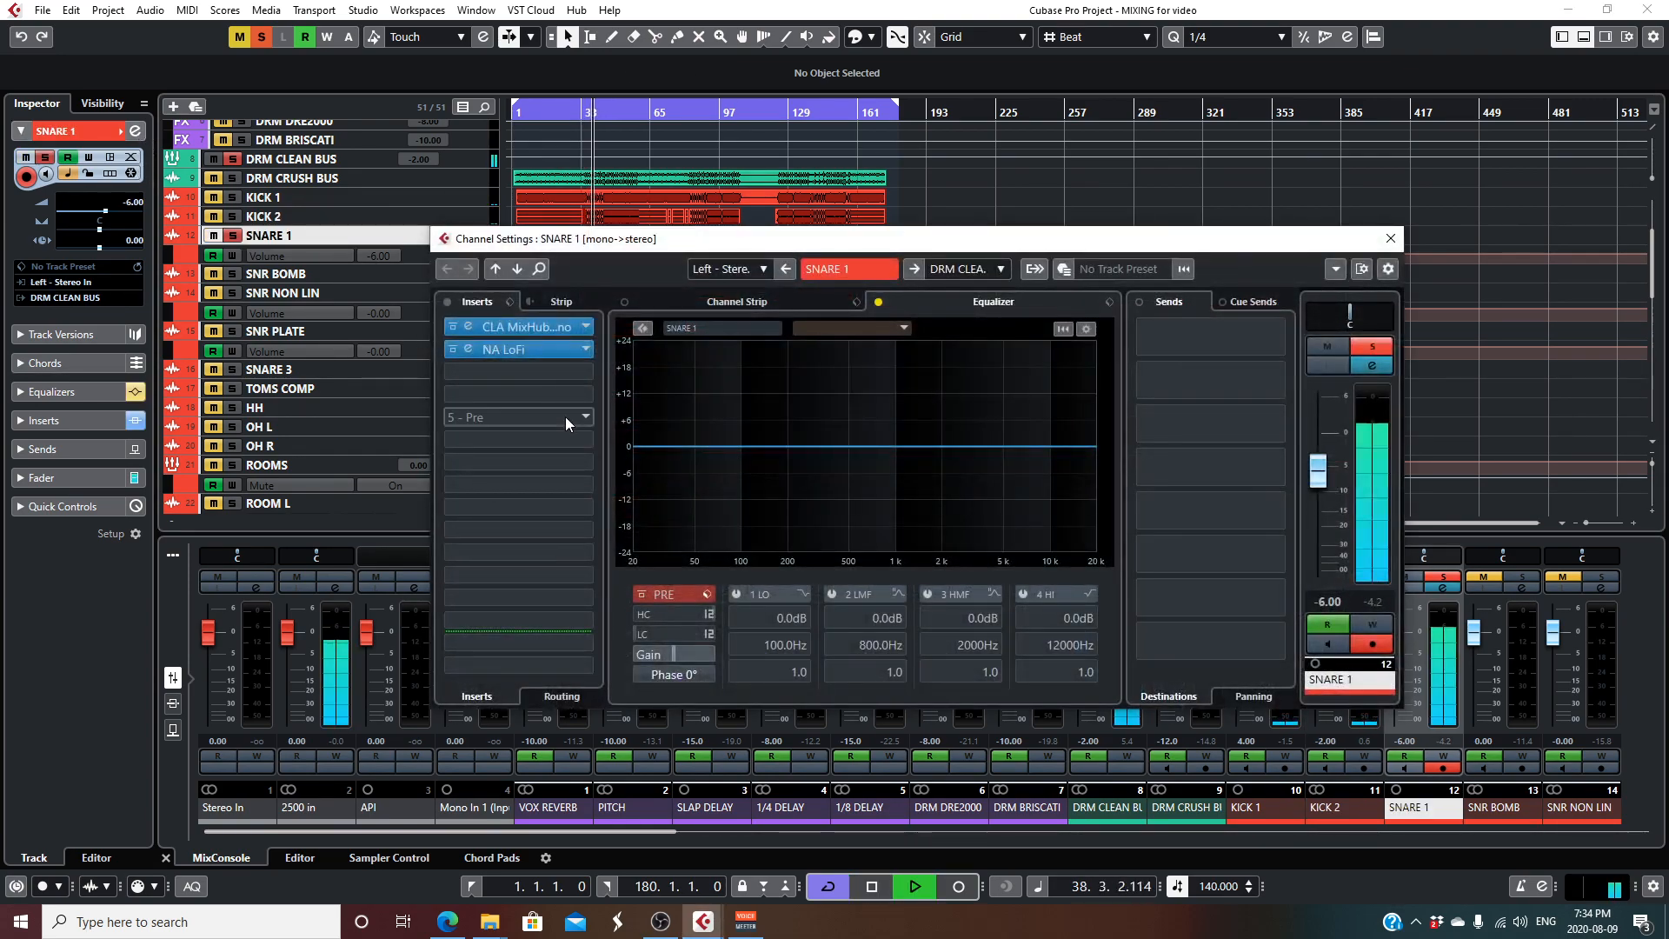
left_click(446, 303)
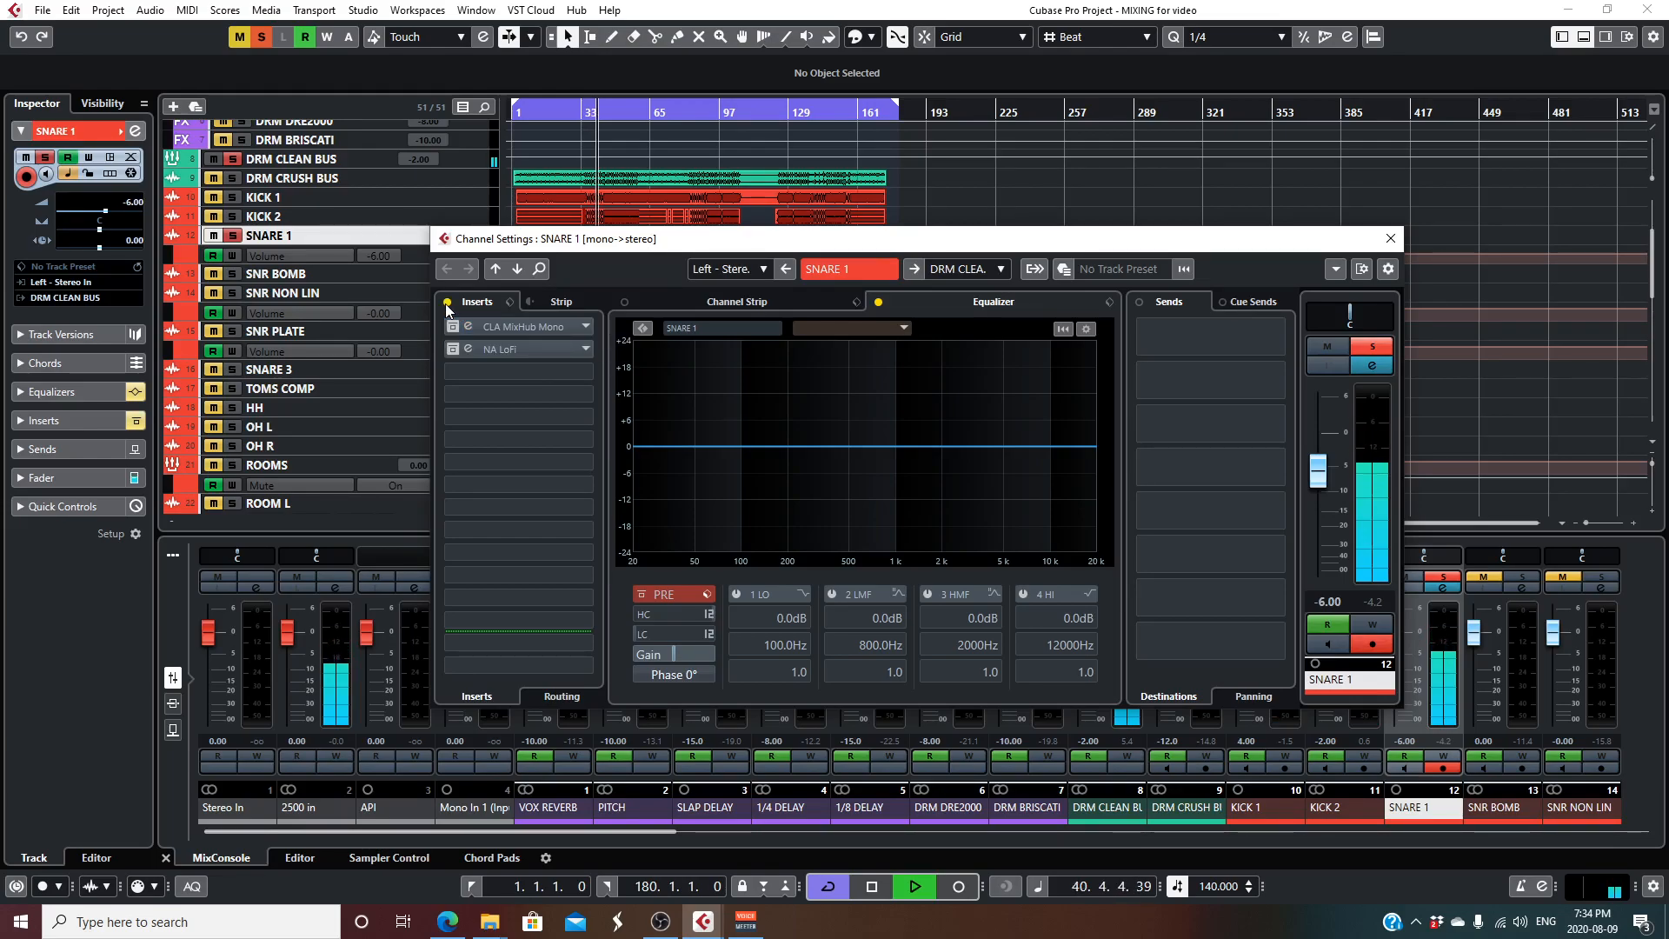
left_click(446, 302)
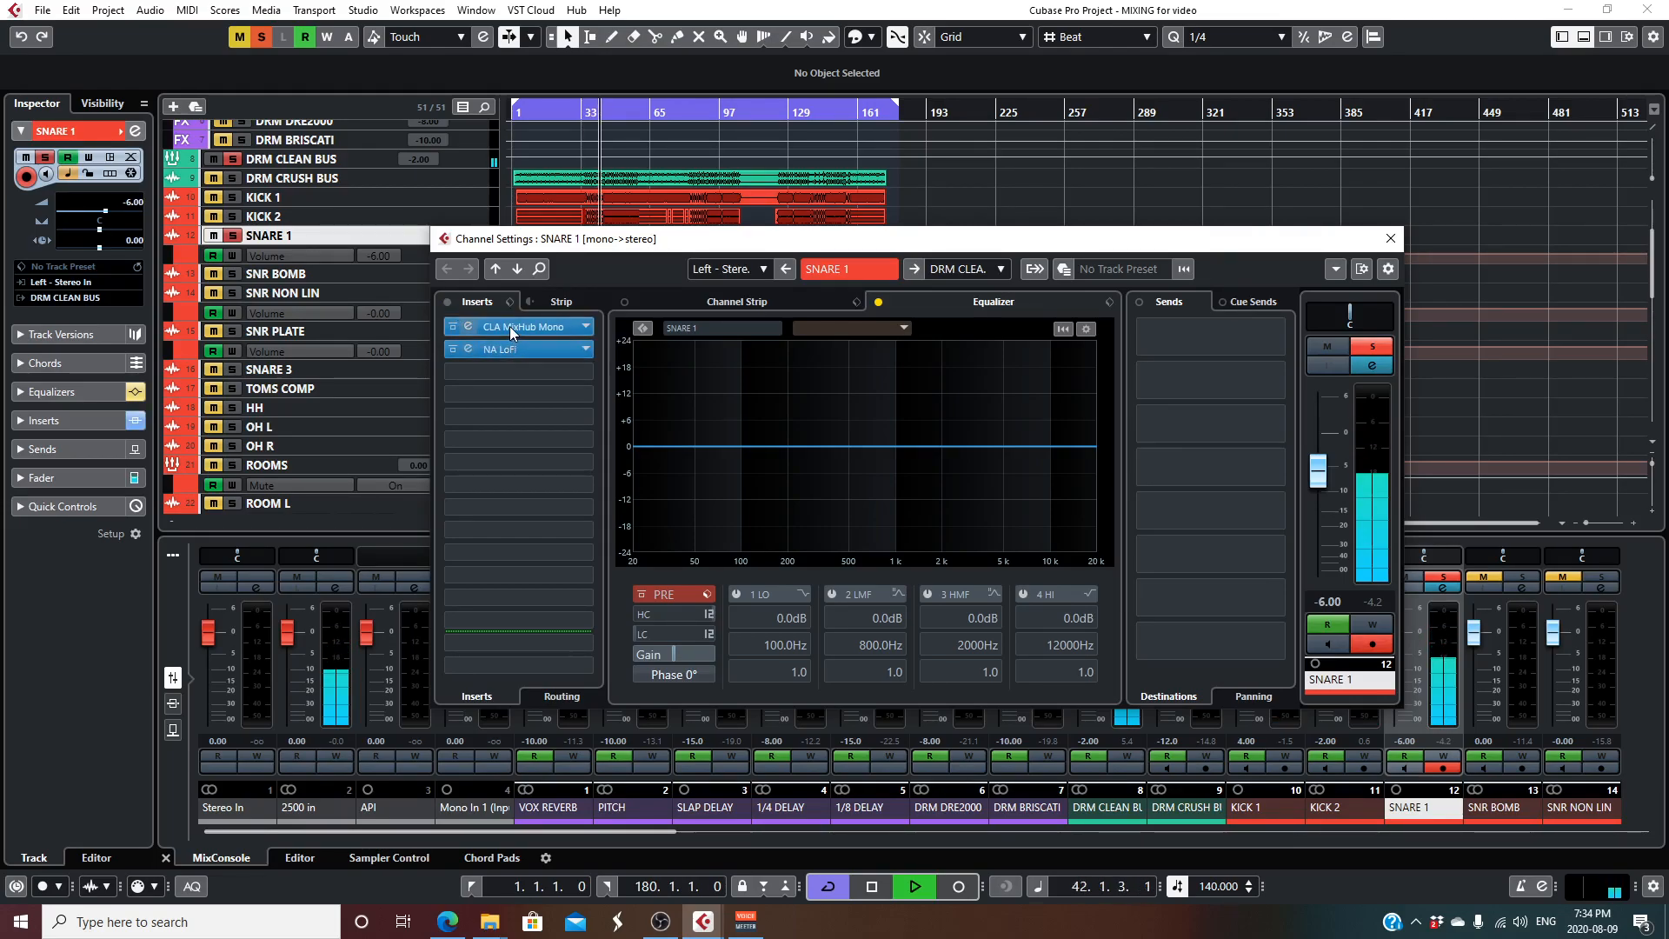
- Examine the CLA MixHub Mono and NA LoFi inserts on SNARE 1 and close its windows
double_click(509, 326)
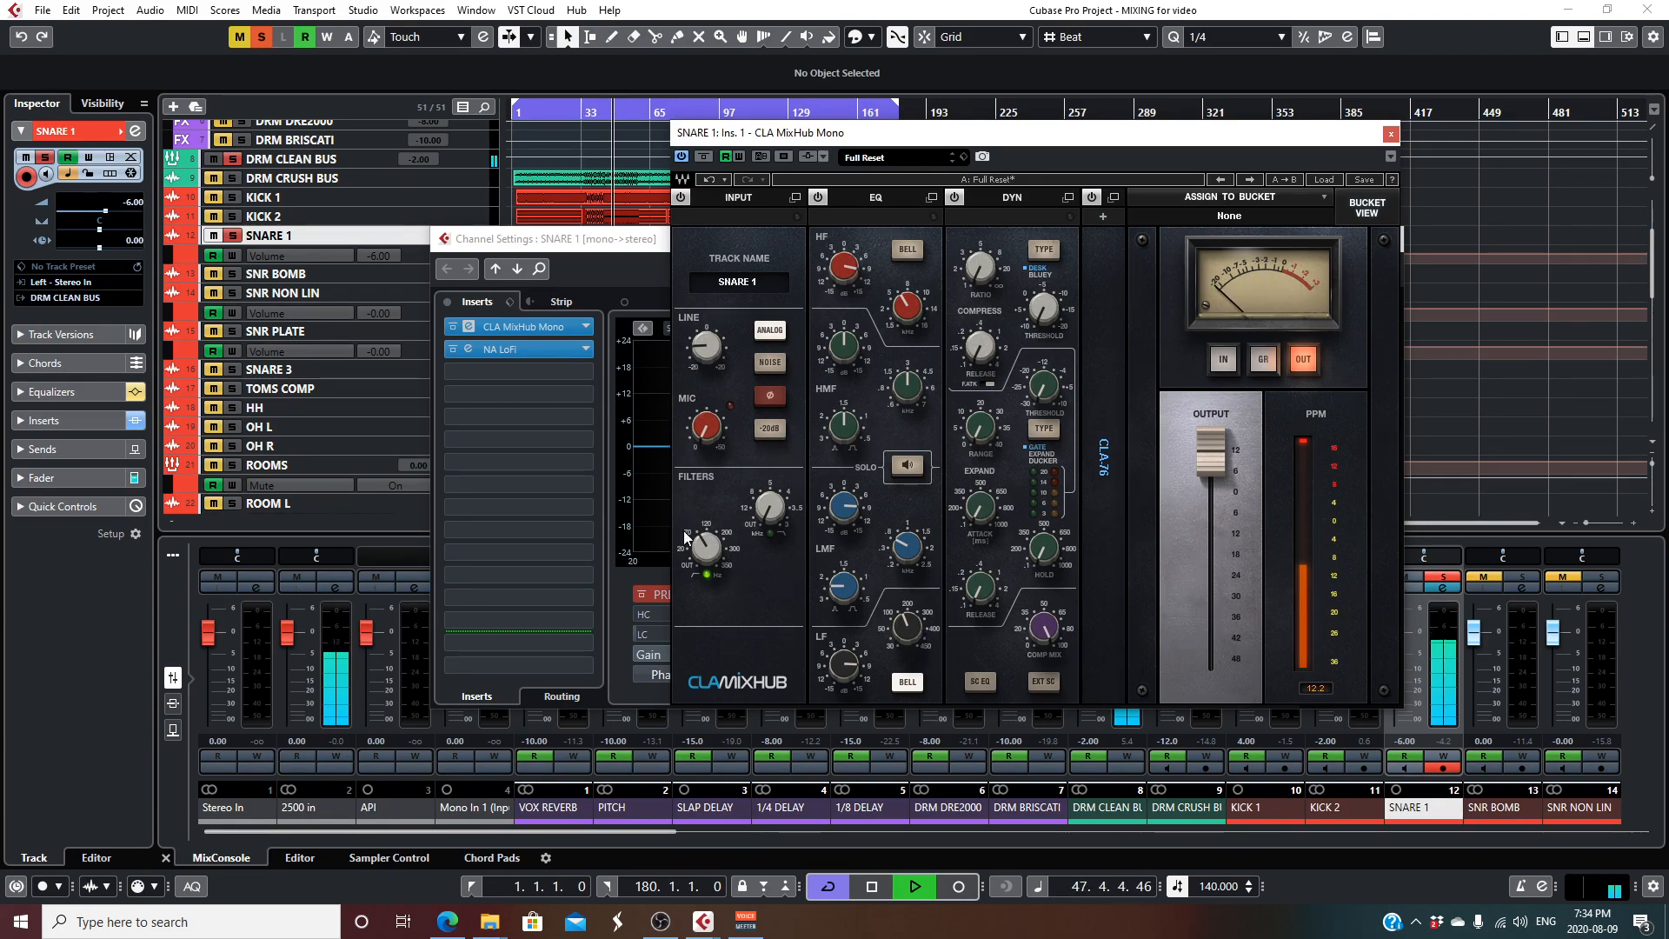
left_click(1390, 133)
left_click(468, 348)
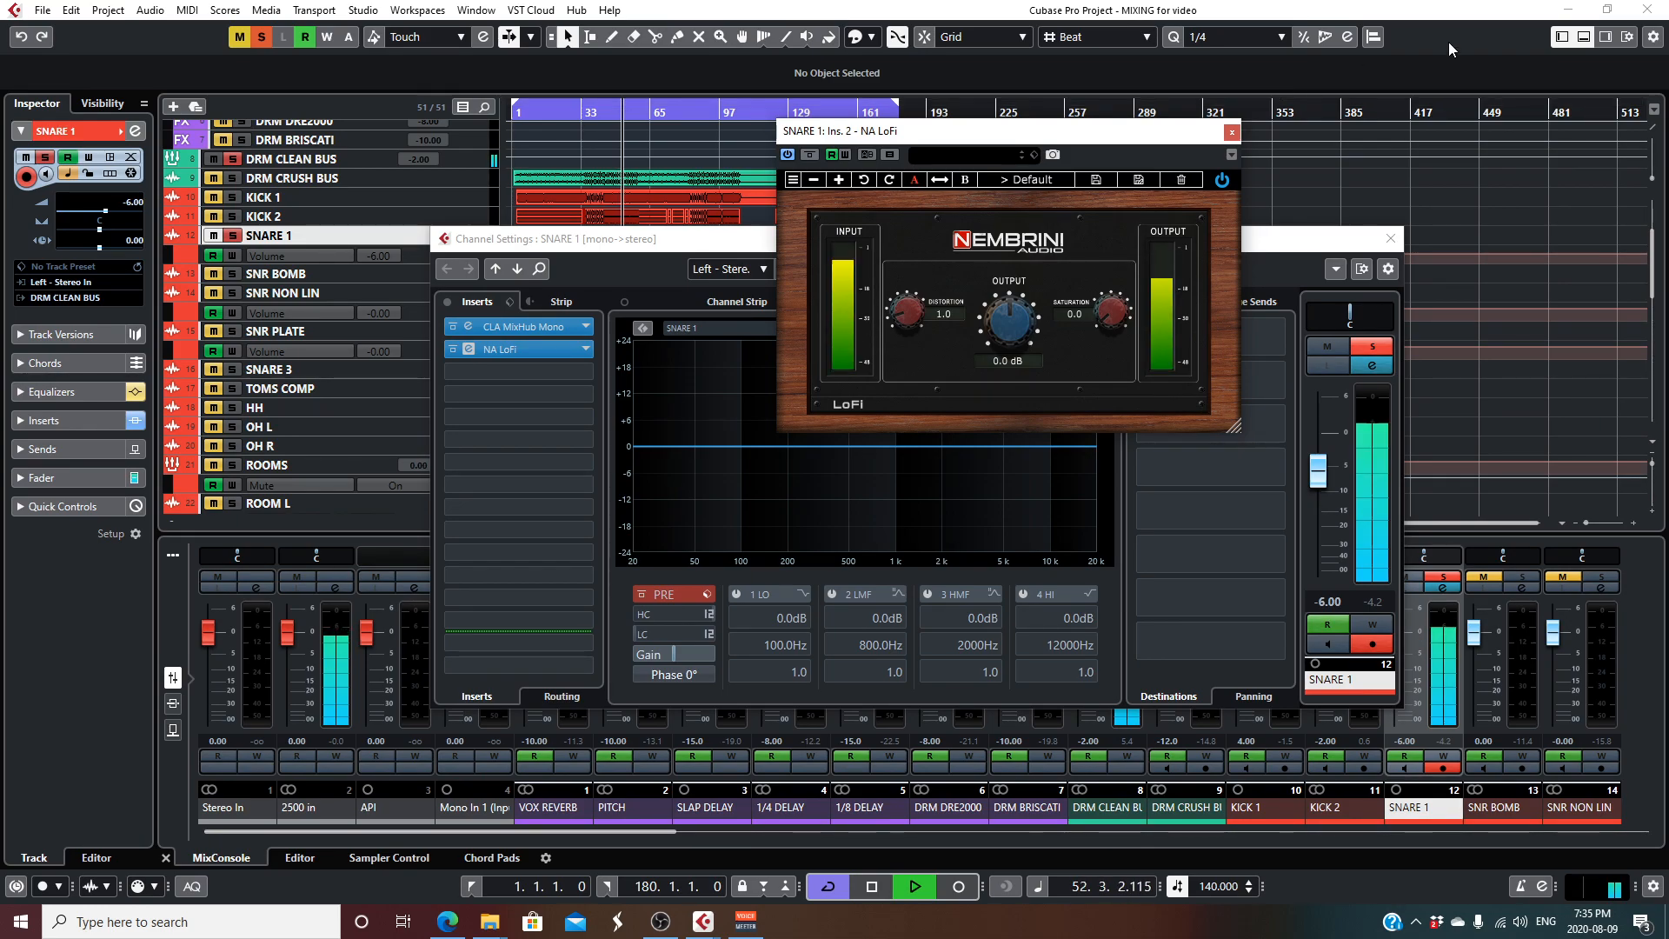
left_click(1232, 132)
left_click(1390, 239)
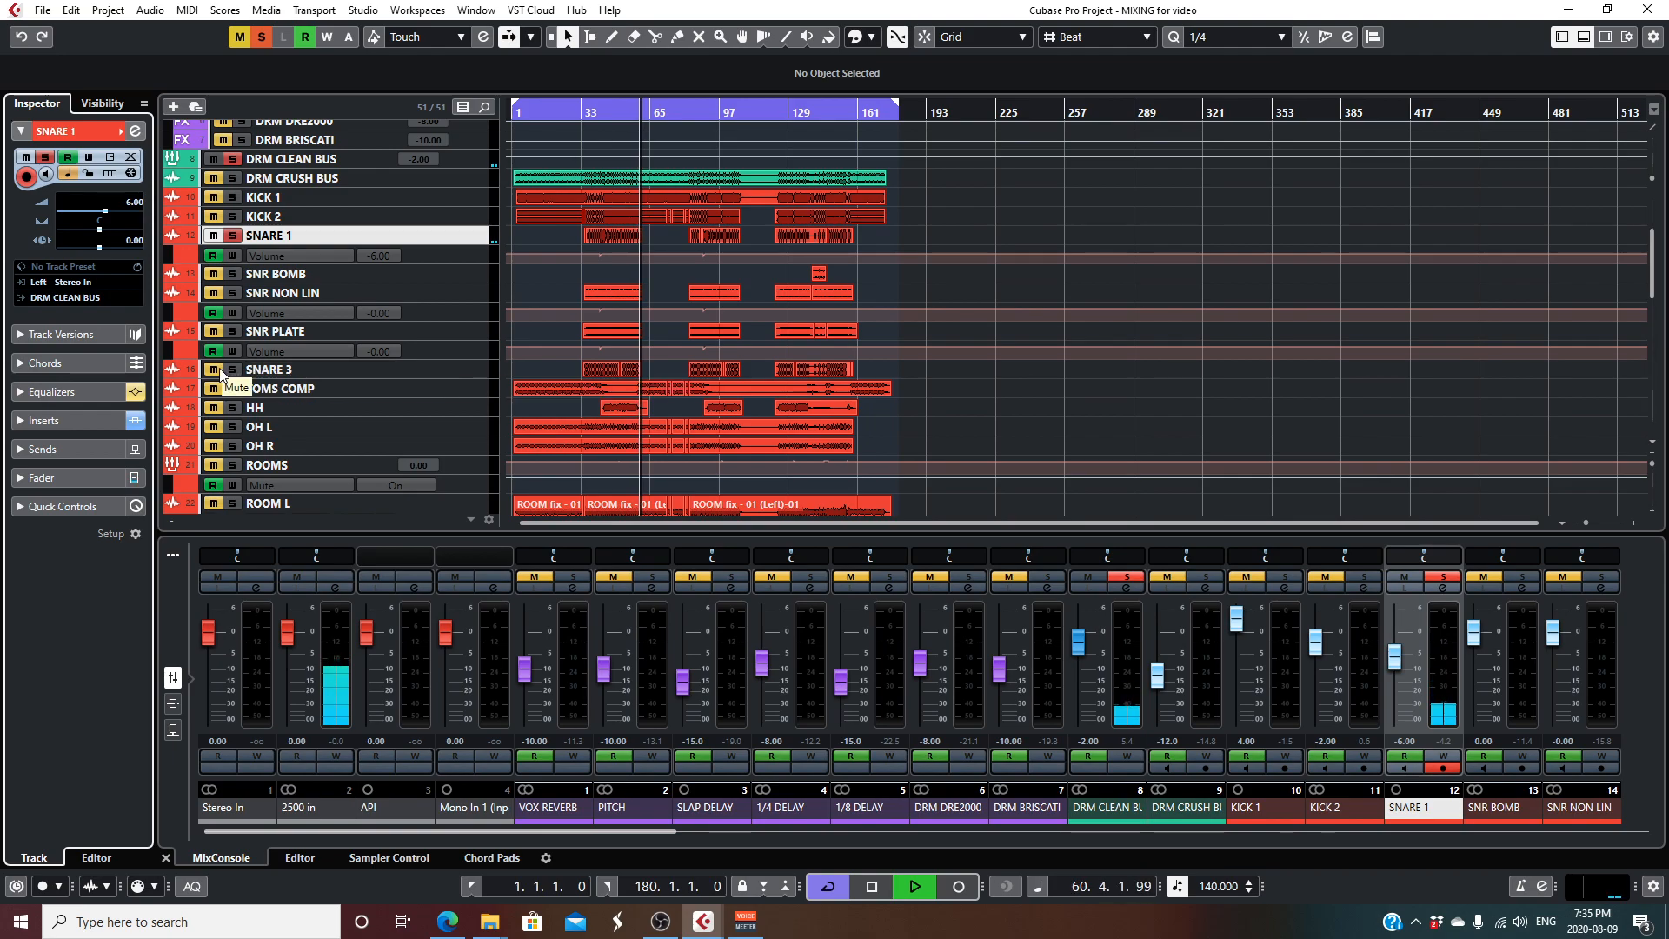
- Replay SNARE 1 from shortly after bar 33, adding SNARE 3, SNR PLATE and SNR NON LIN to the solo one by one
left_click(596, 109)
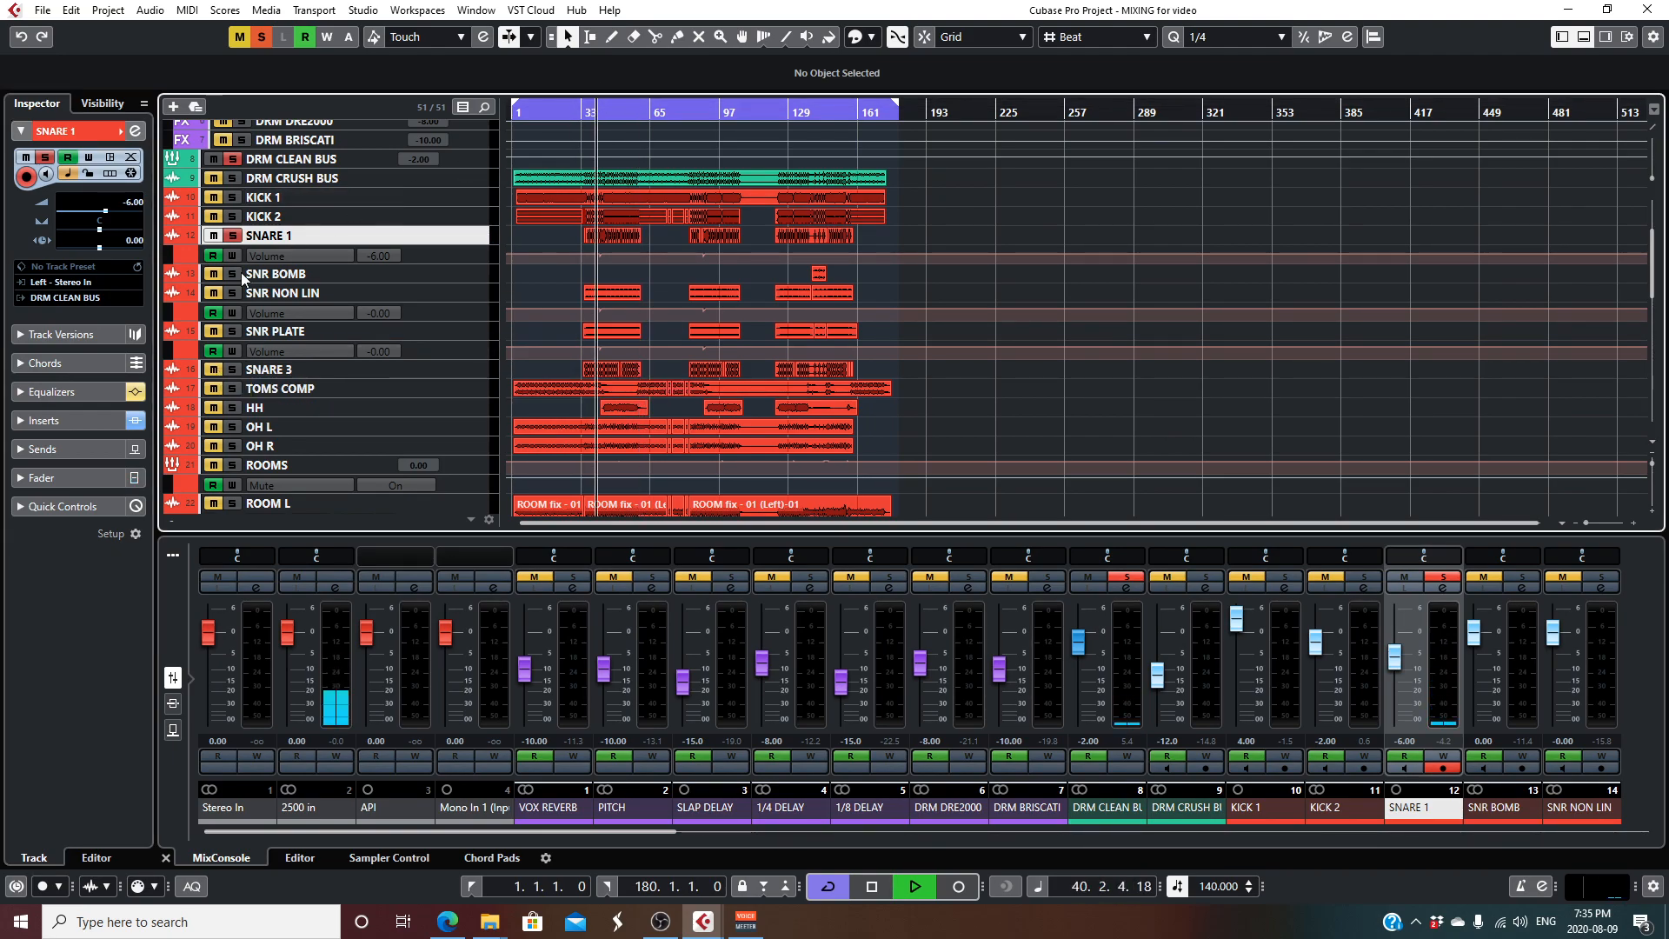
left_click(214, 373)
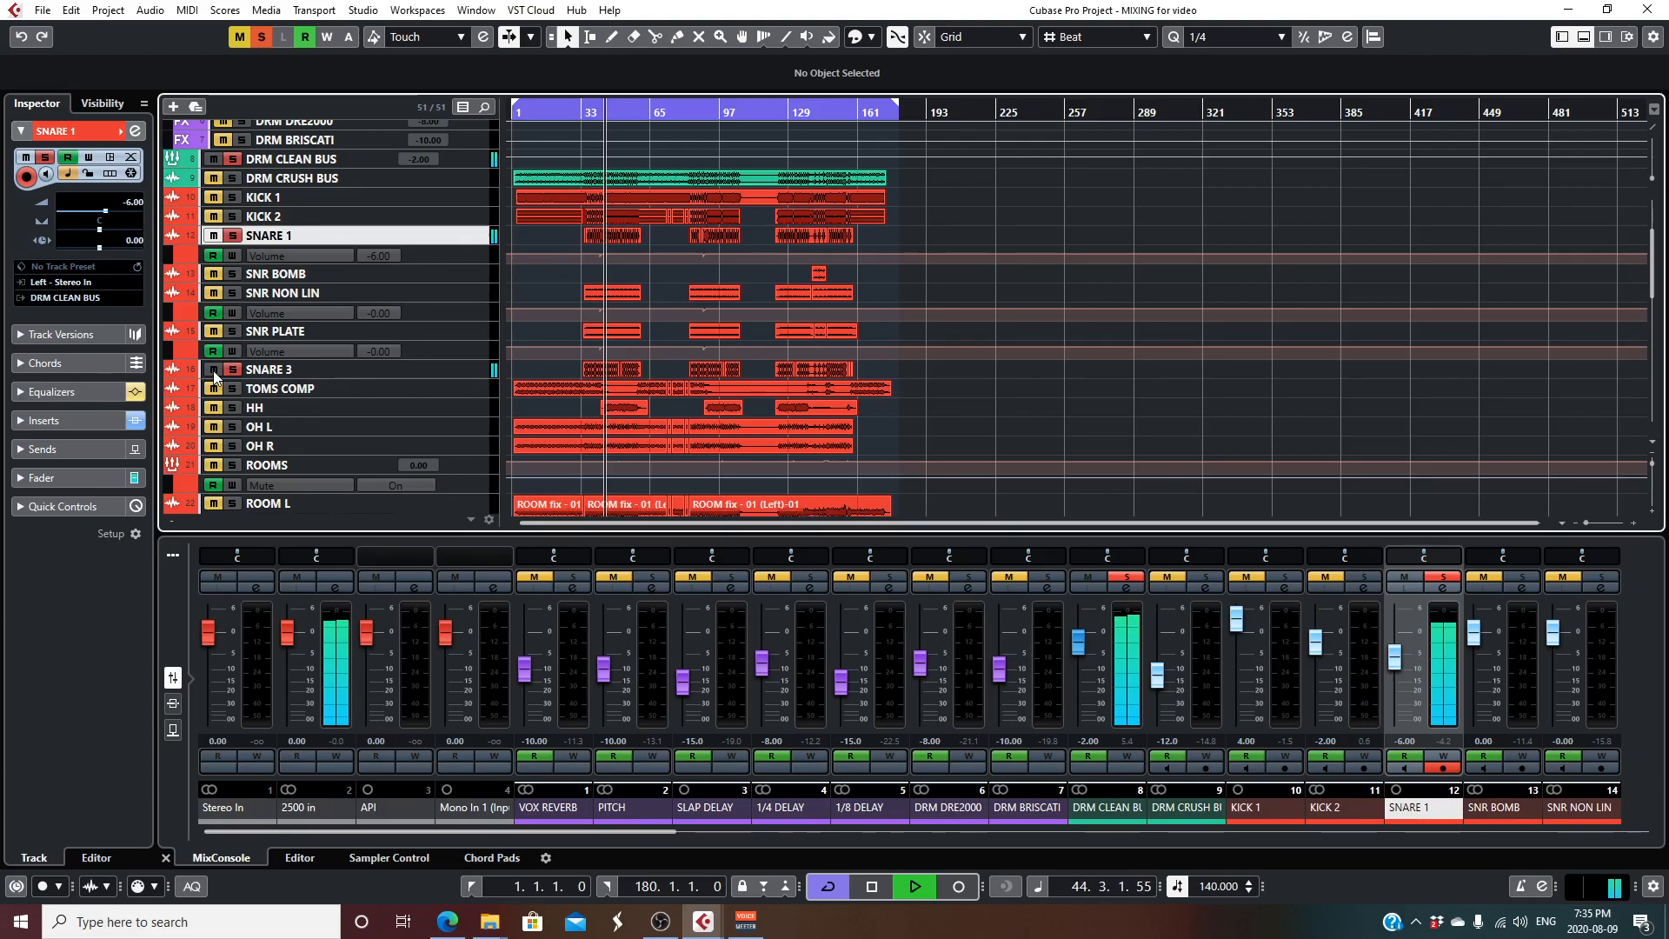
left_click(213, 332)
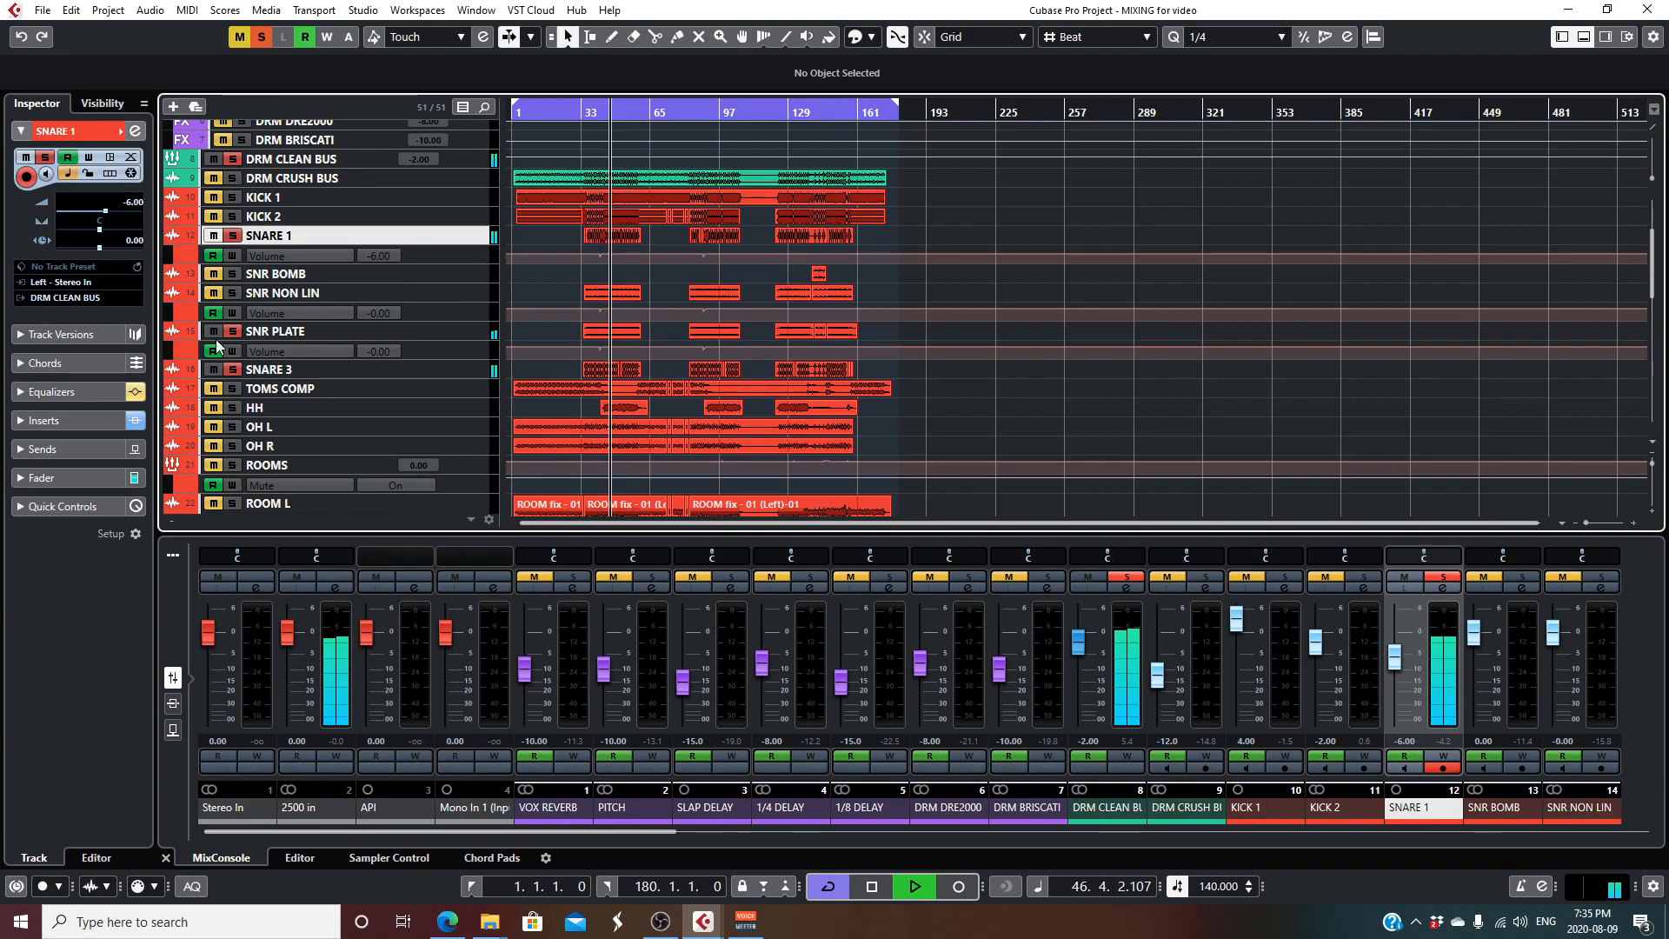
left_click(213, 293)
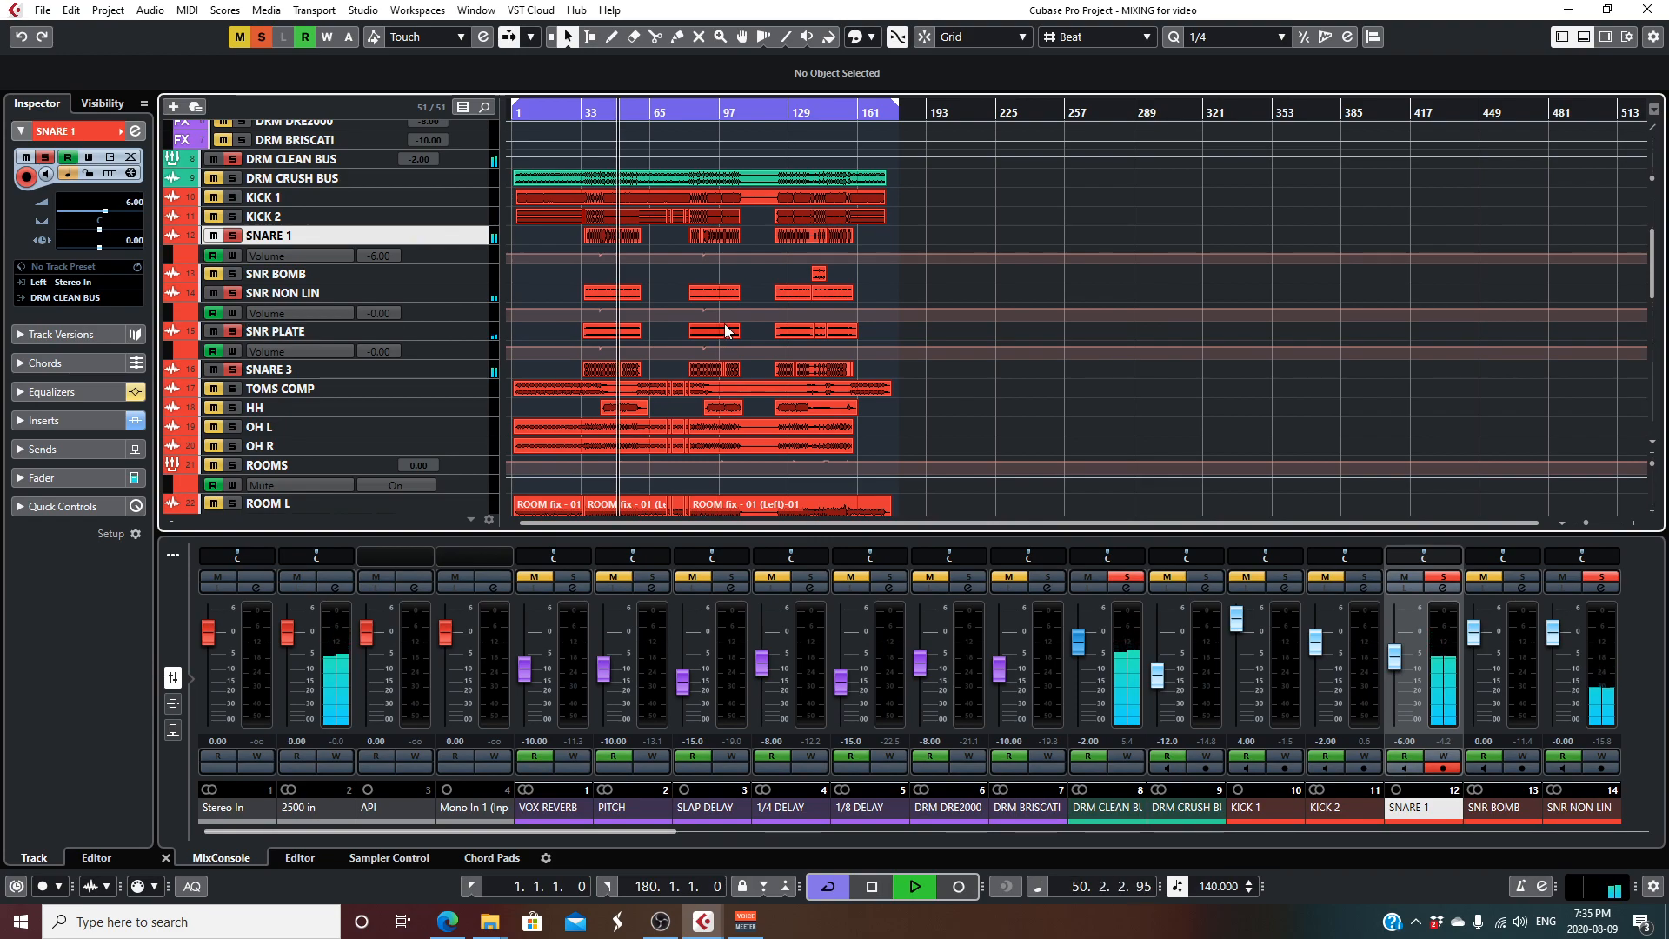
- Add KICK 1 and KICK 2 to the soloed snares, listen to them together and stop playback
left_click(214, 198)
left_click(214, 217)
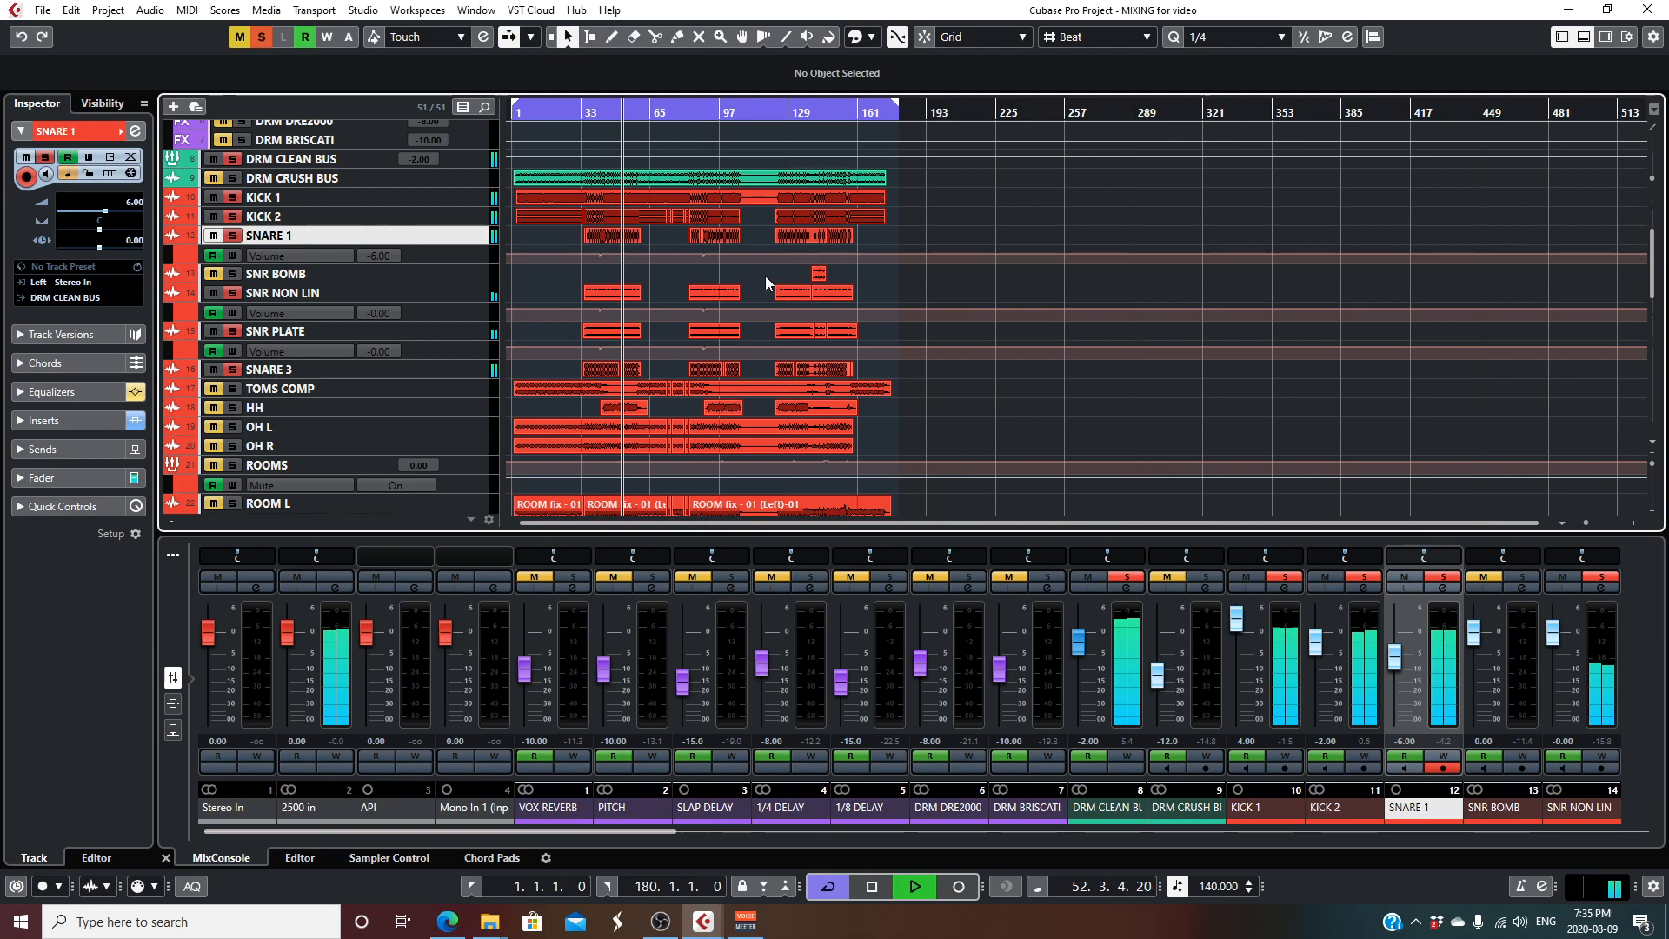
key("space")
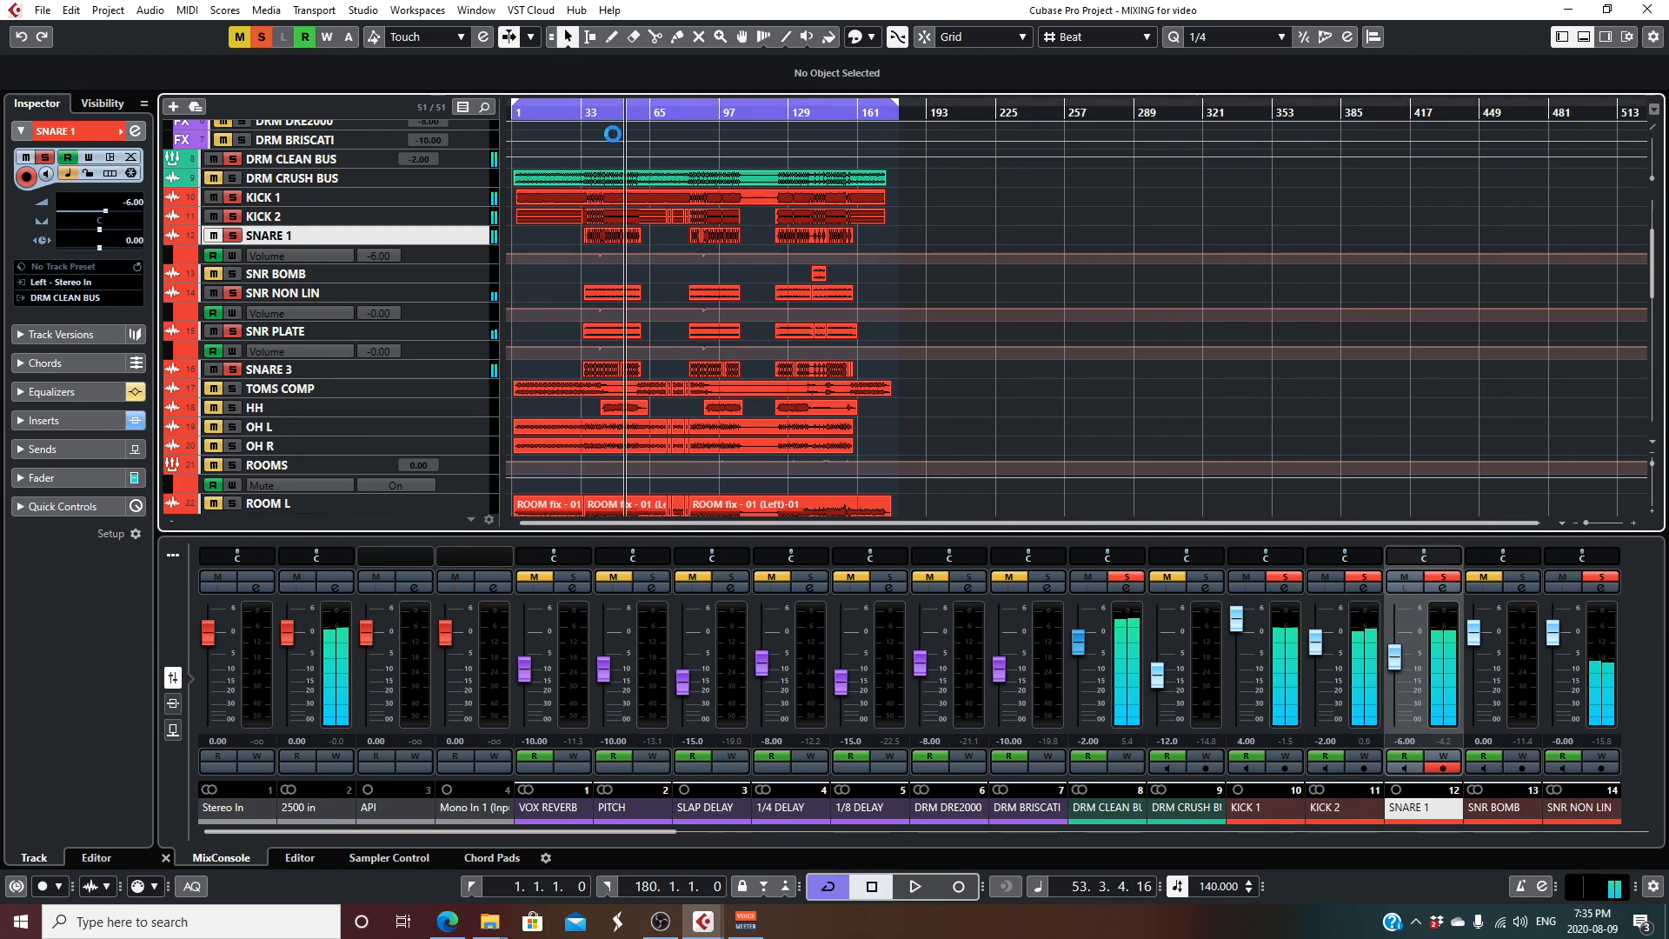
- Play the soloed kicks and snares together with ROOM SAMPLE from shortly after bar 33, and stop playback
left_click(591, 113)
key("space")
scroll(637, 355, "down", 2)
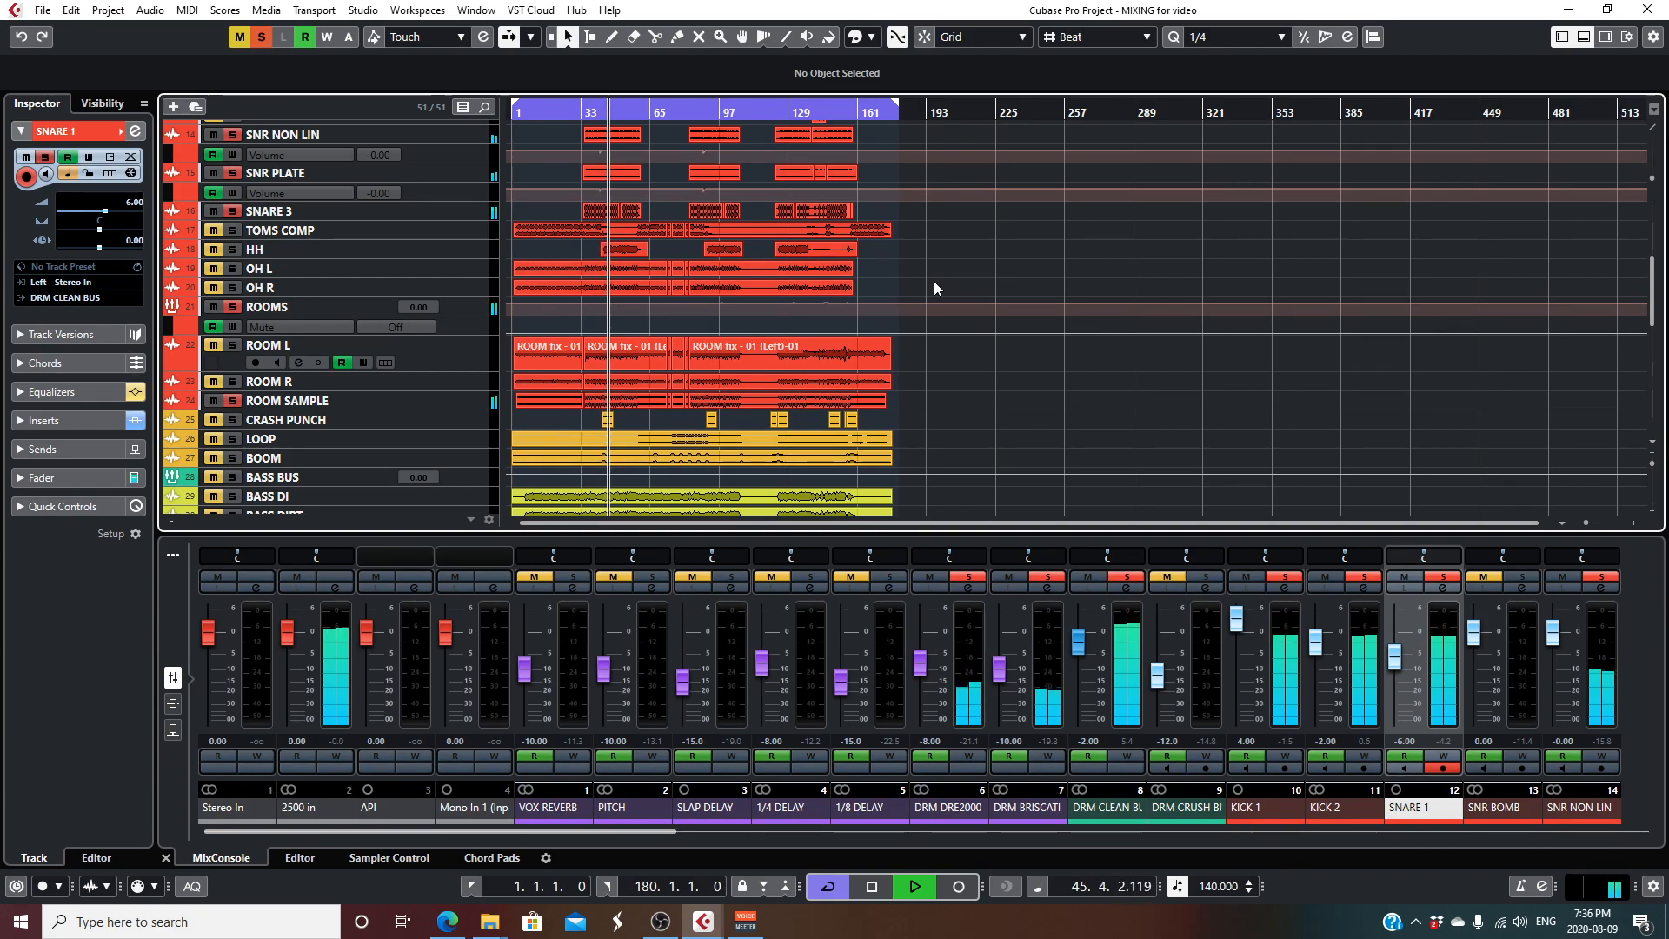
key("space")
- Clear all solos, audition ROOM L and ROOM R in solo, add ROOM SAMPLE and stop playback
left_click(262, 38)
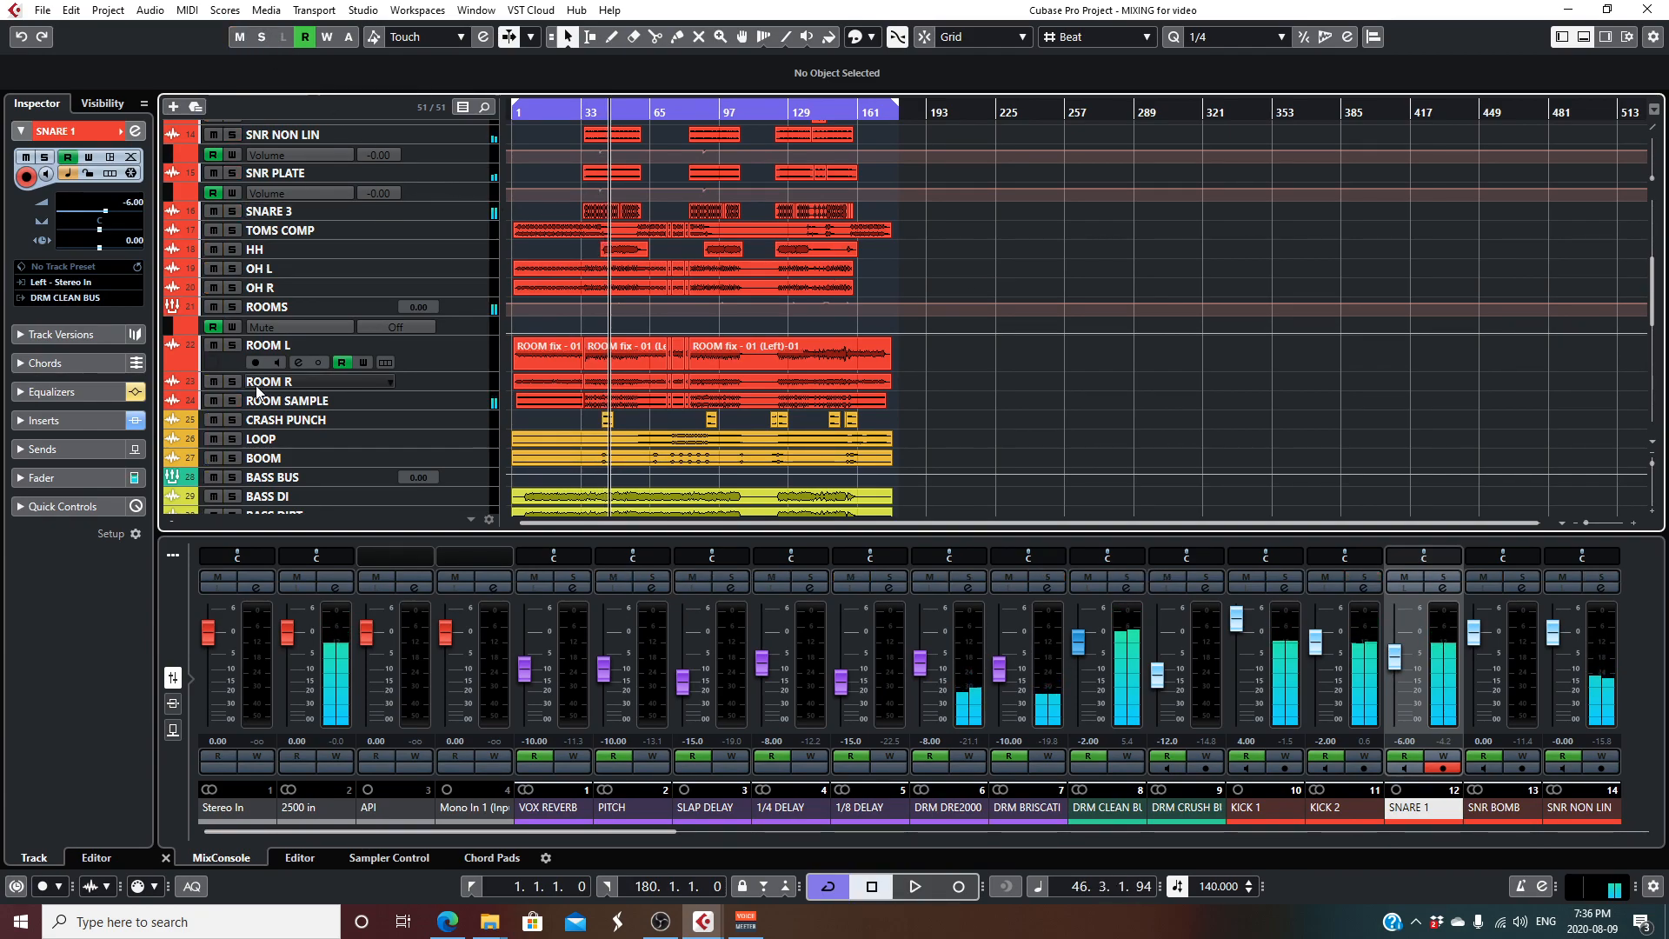
left_click(232, 381)
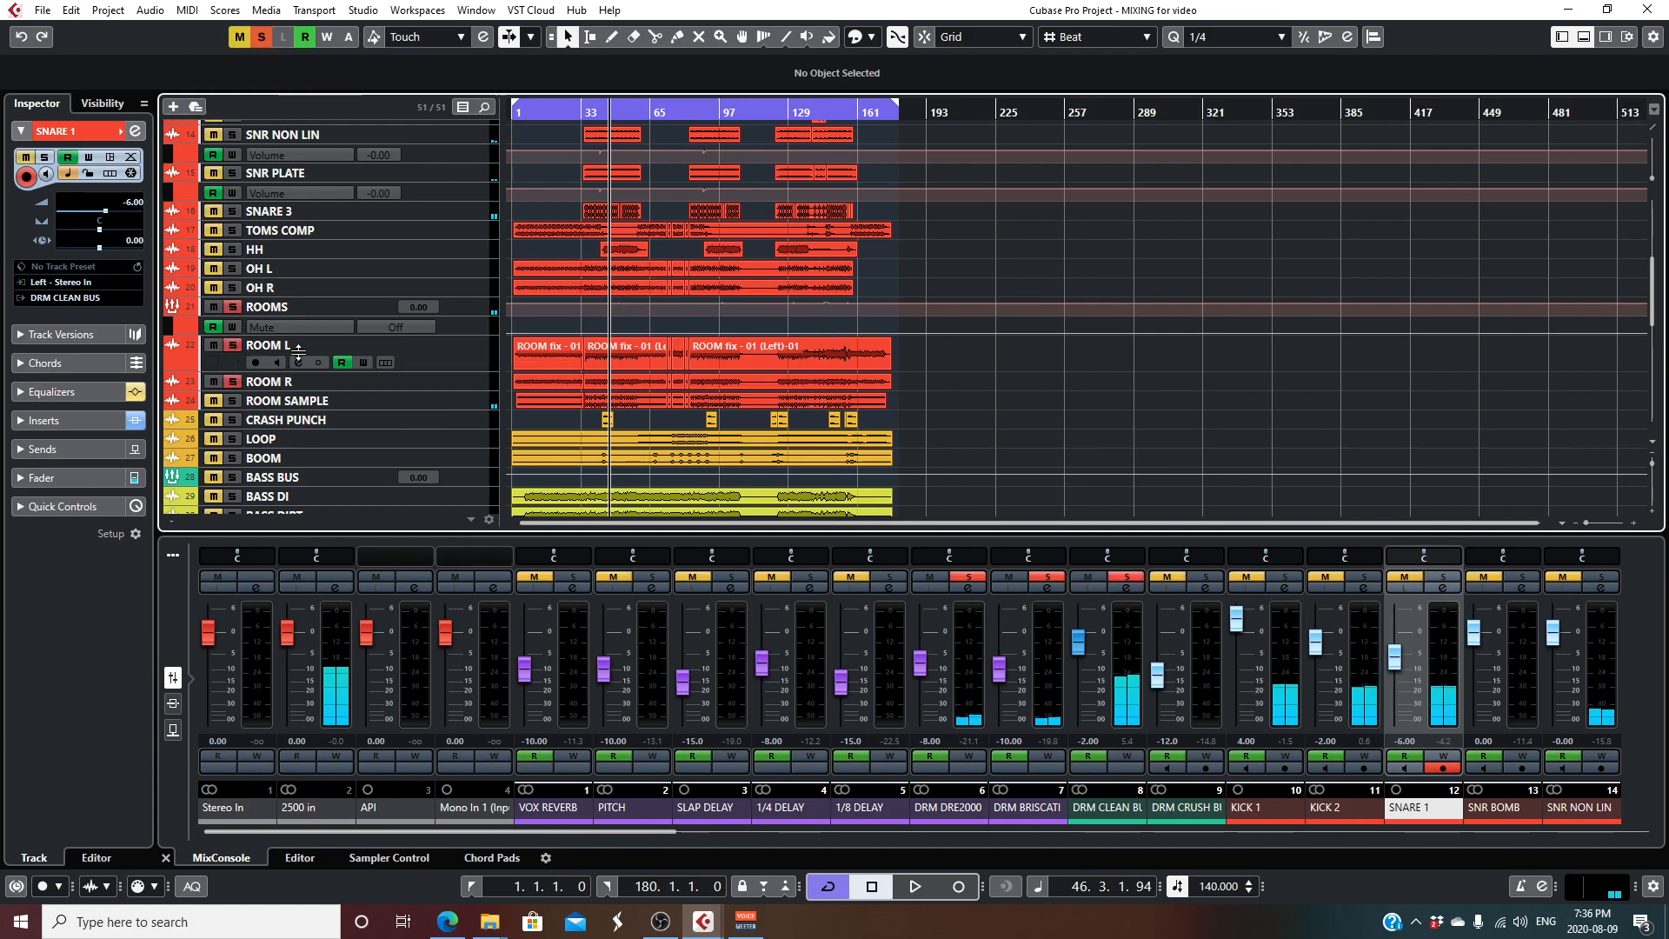
key("space")
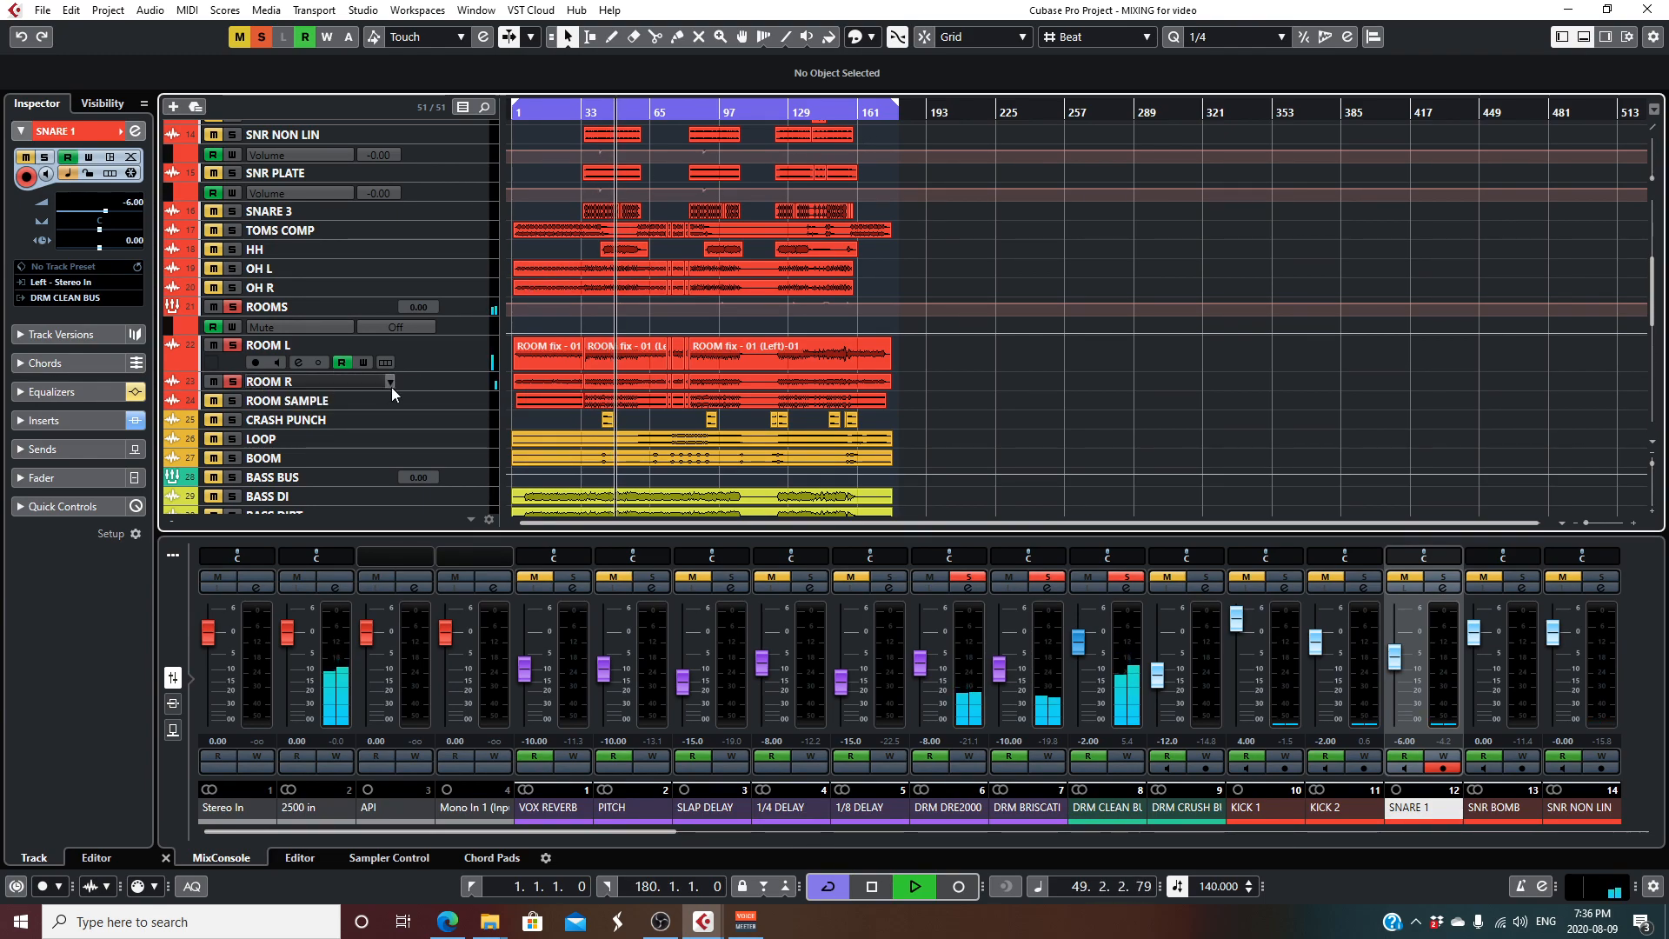
left_click(214, 402)
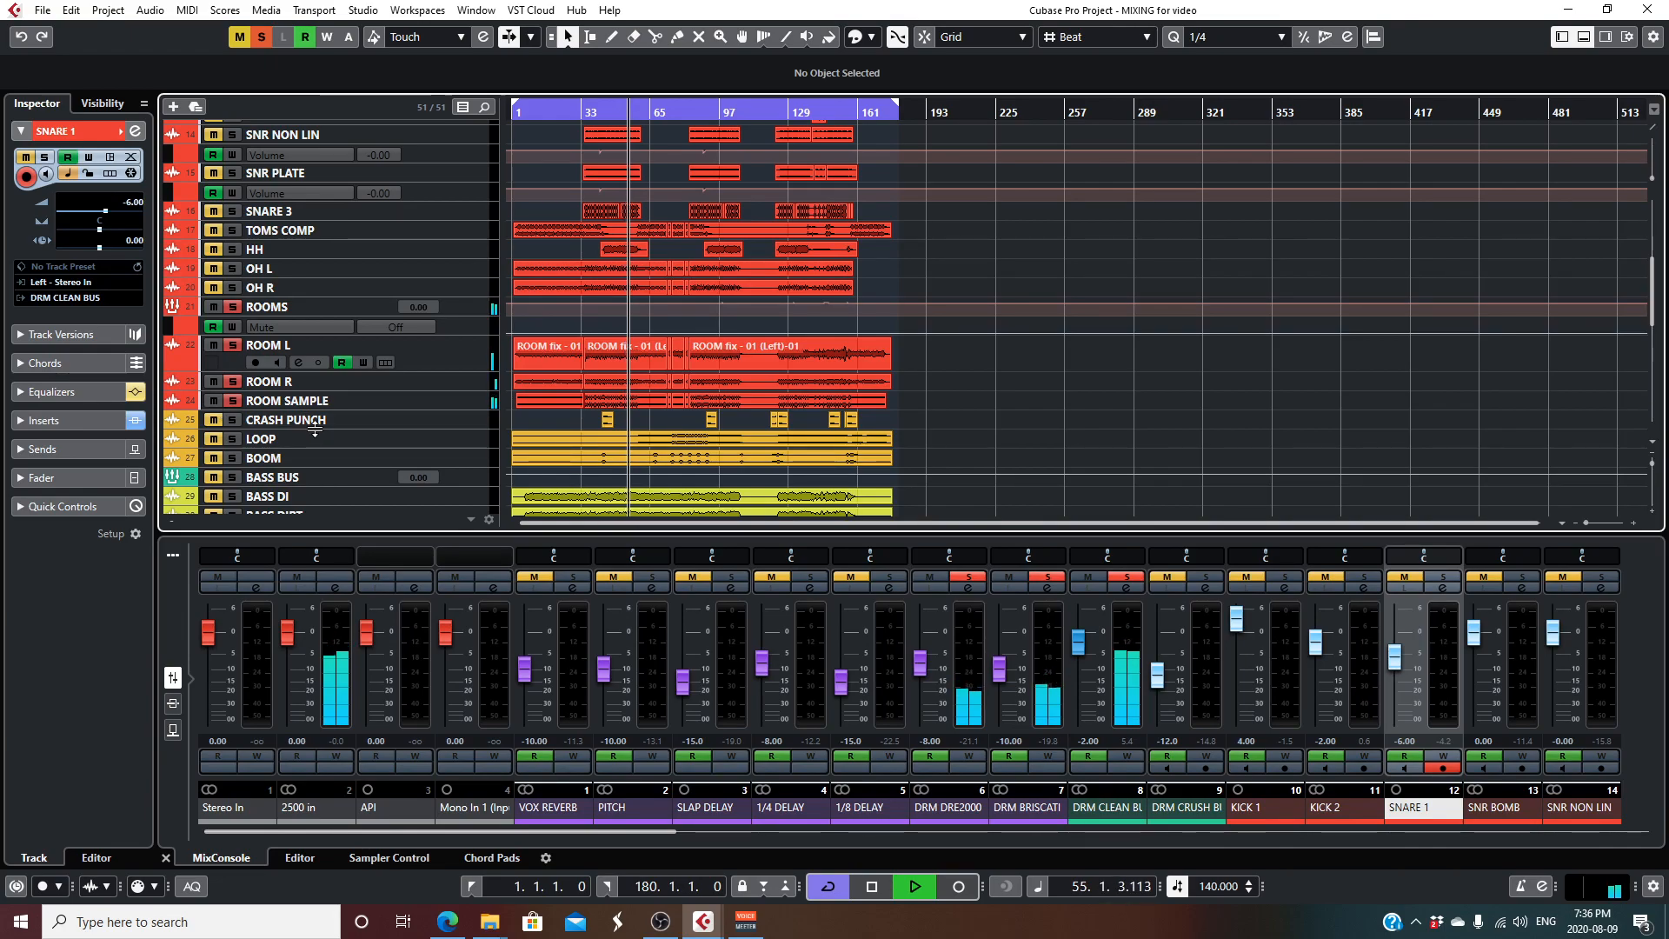
key("space")
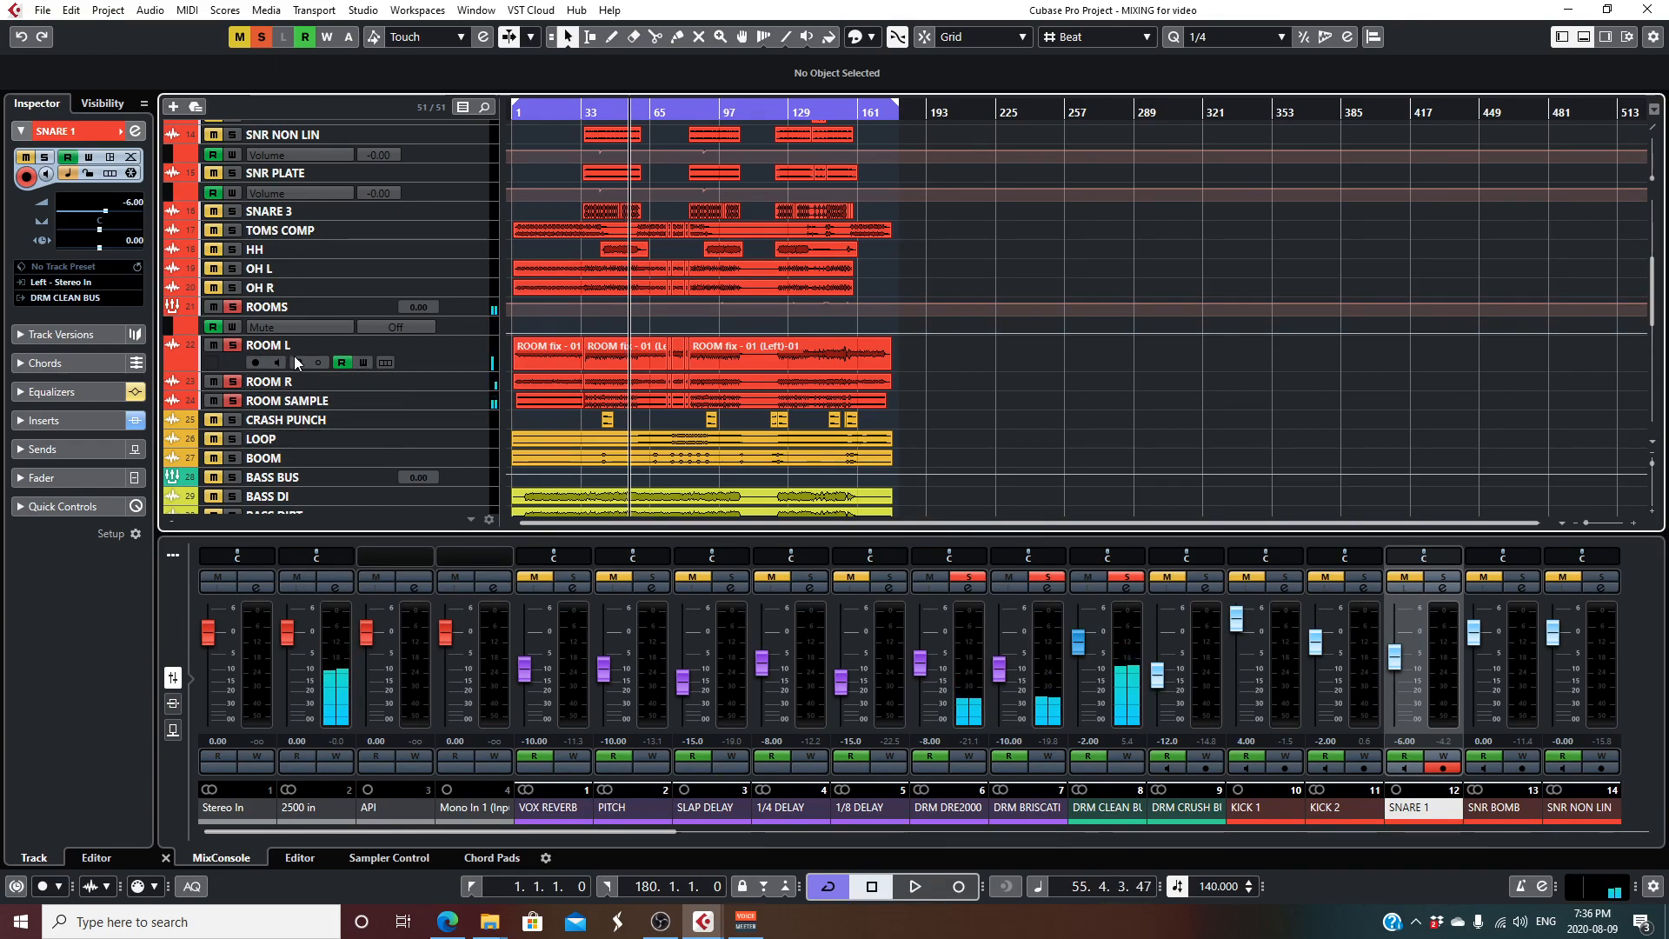
- Open the ROOM L channel settings, review its CLA MixHub Mono insert, and close the plug-in and the channel settings
left_click(298, 362)
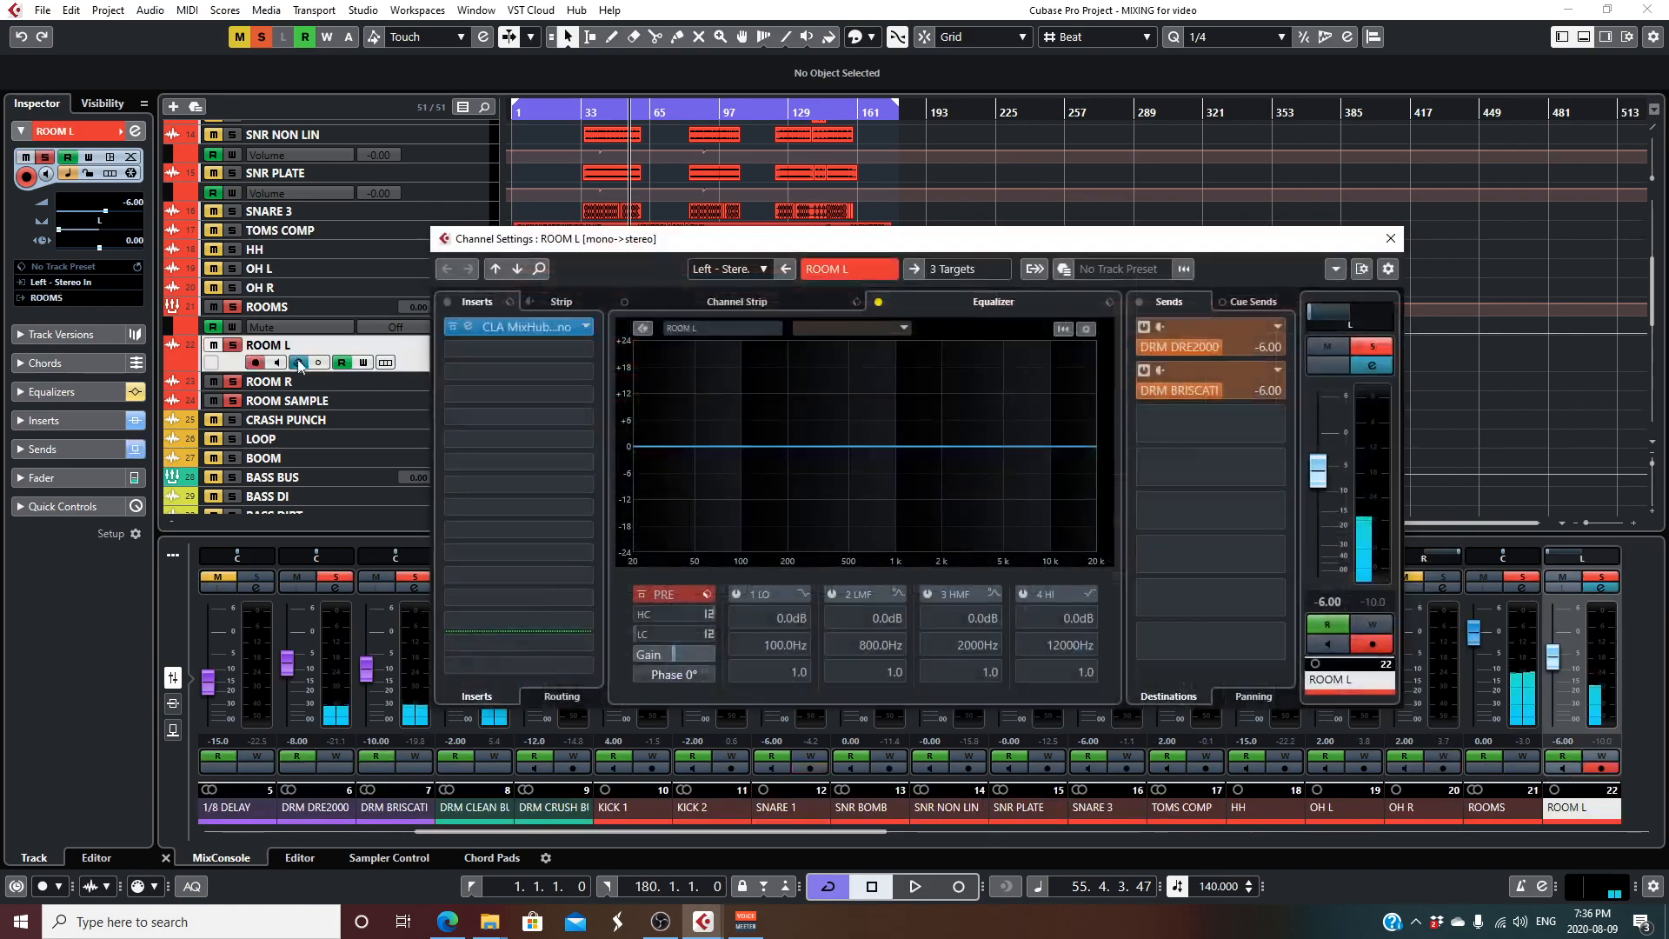
double_click(534, 328)
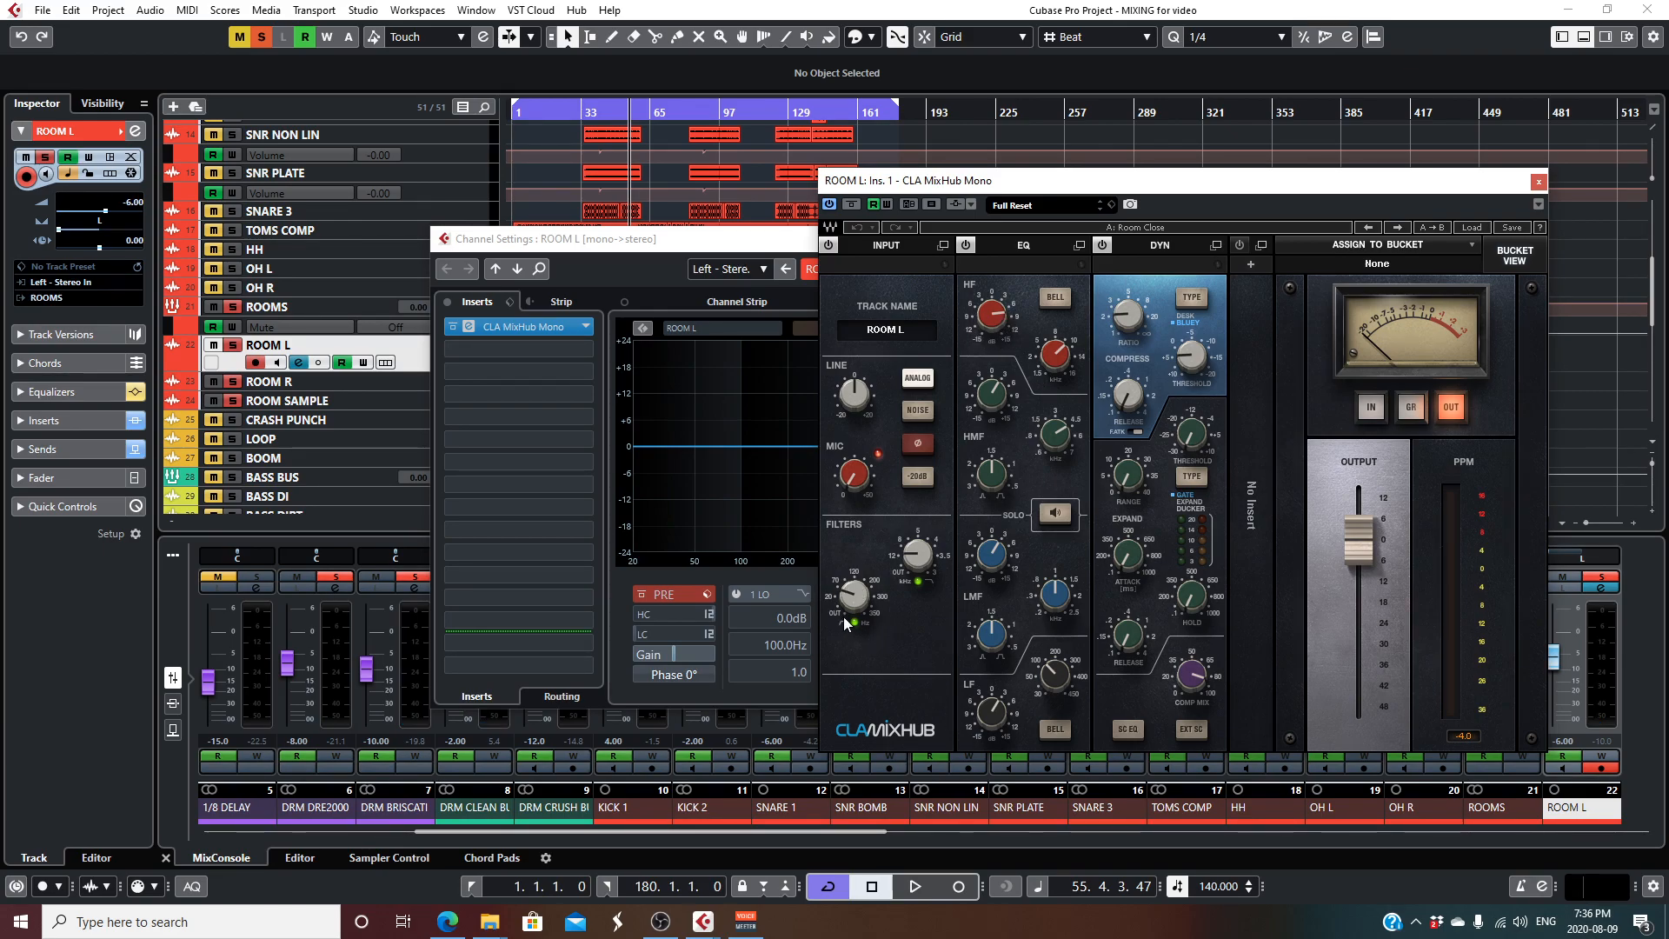
left_click(1539, 183)
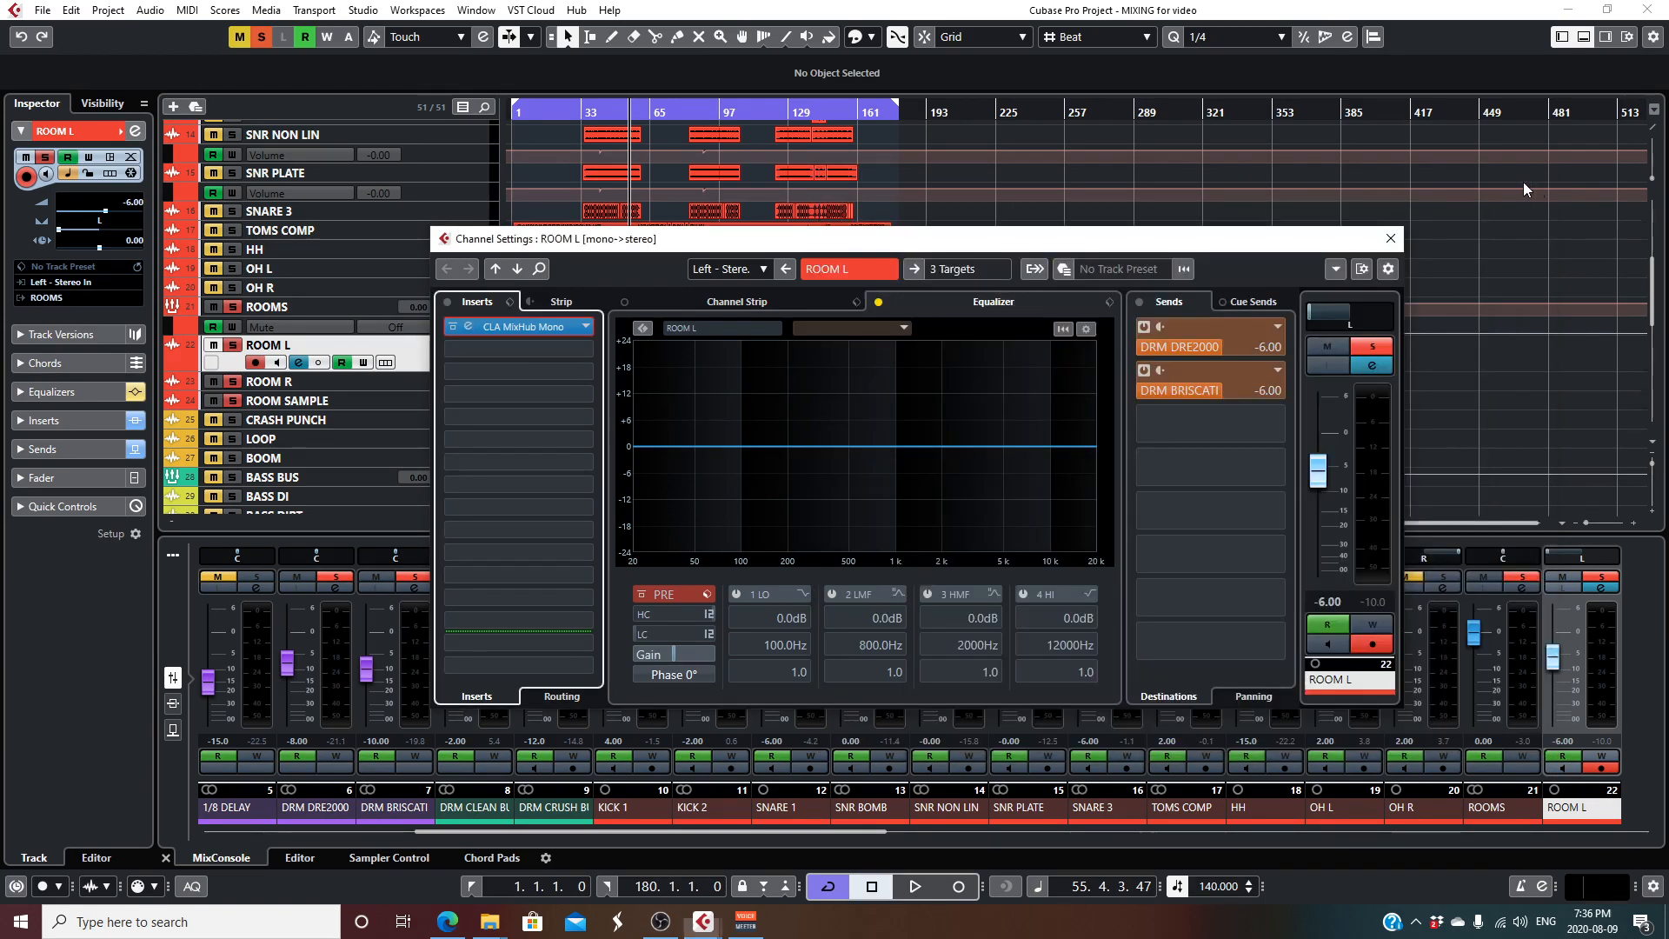
left_click(1391, 238)
- Clear all solos, solo the OH L and OH R overheads, and play them from about bar 25
left_click(268, 41)
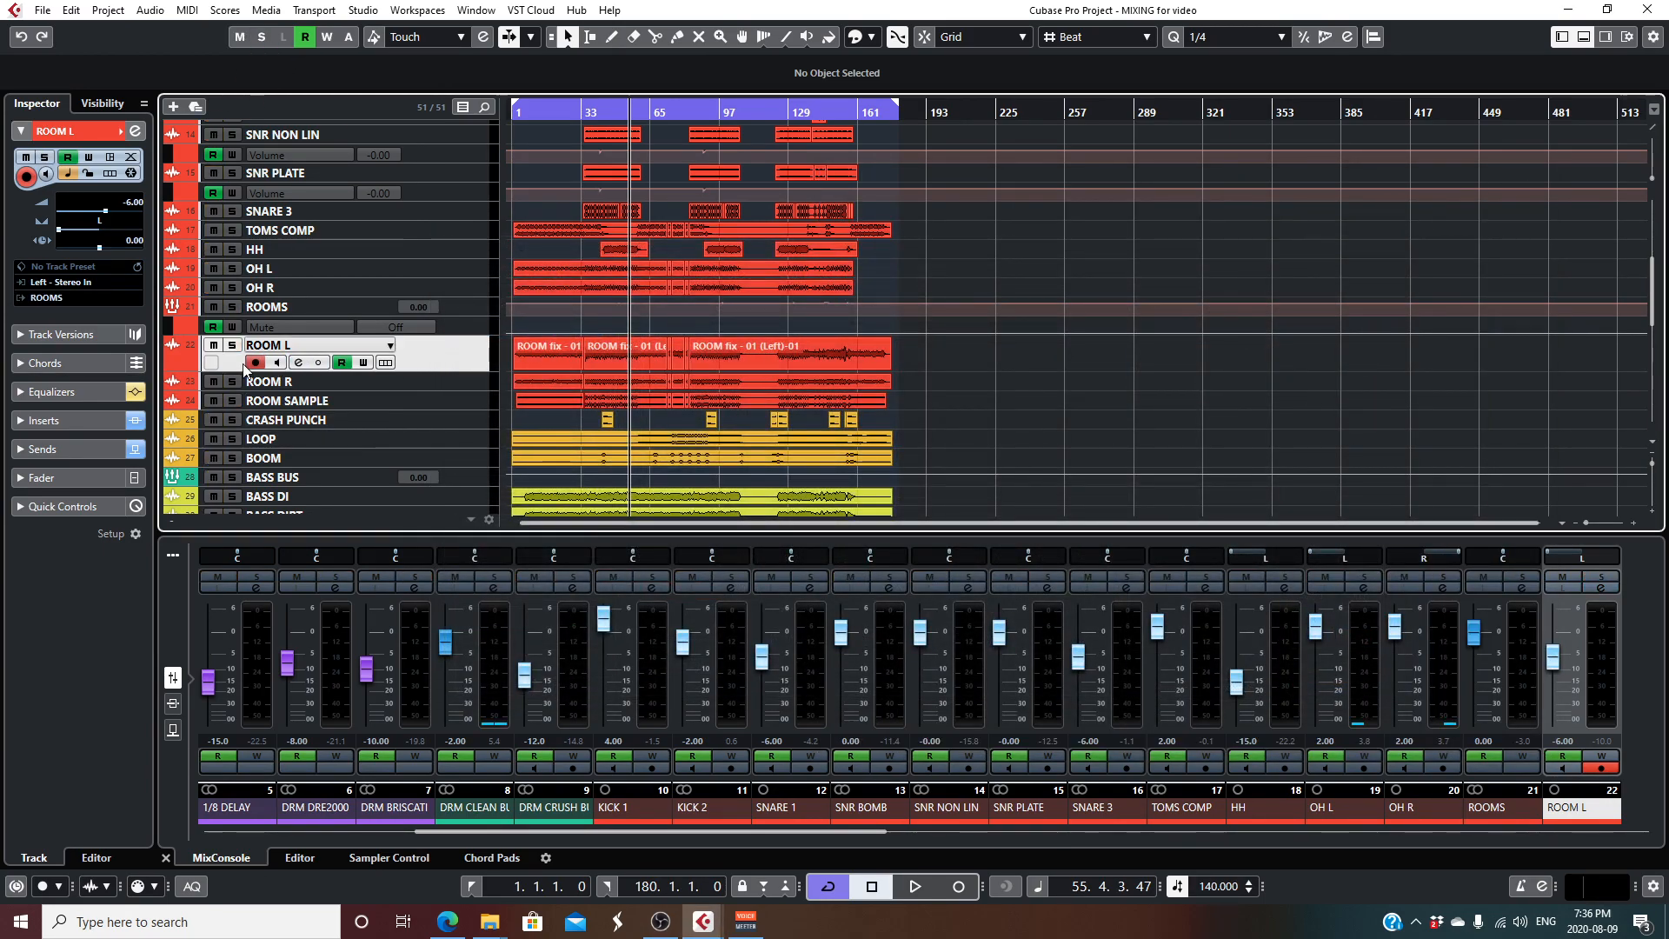
left_click(232, 270)
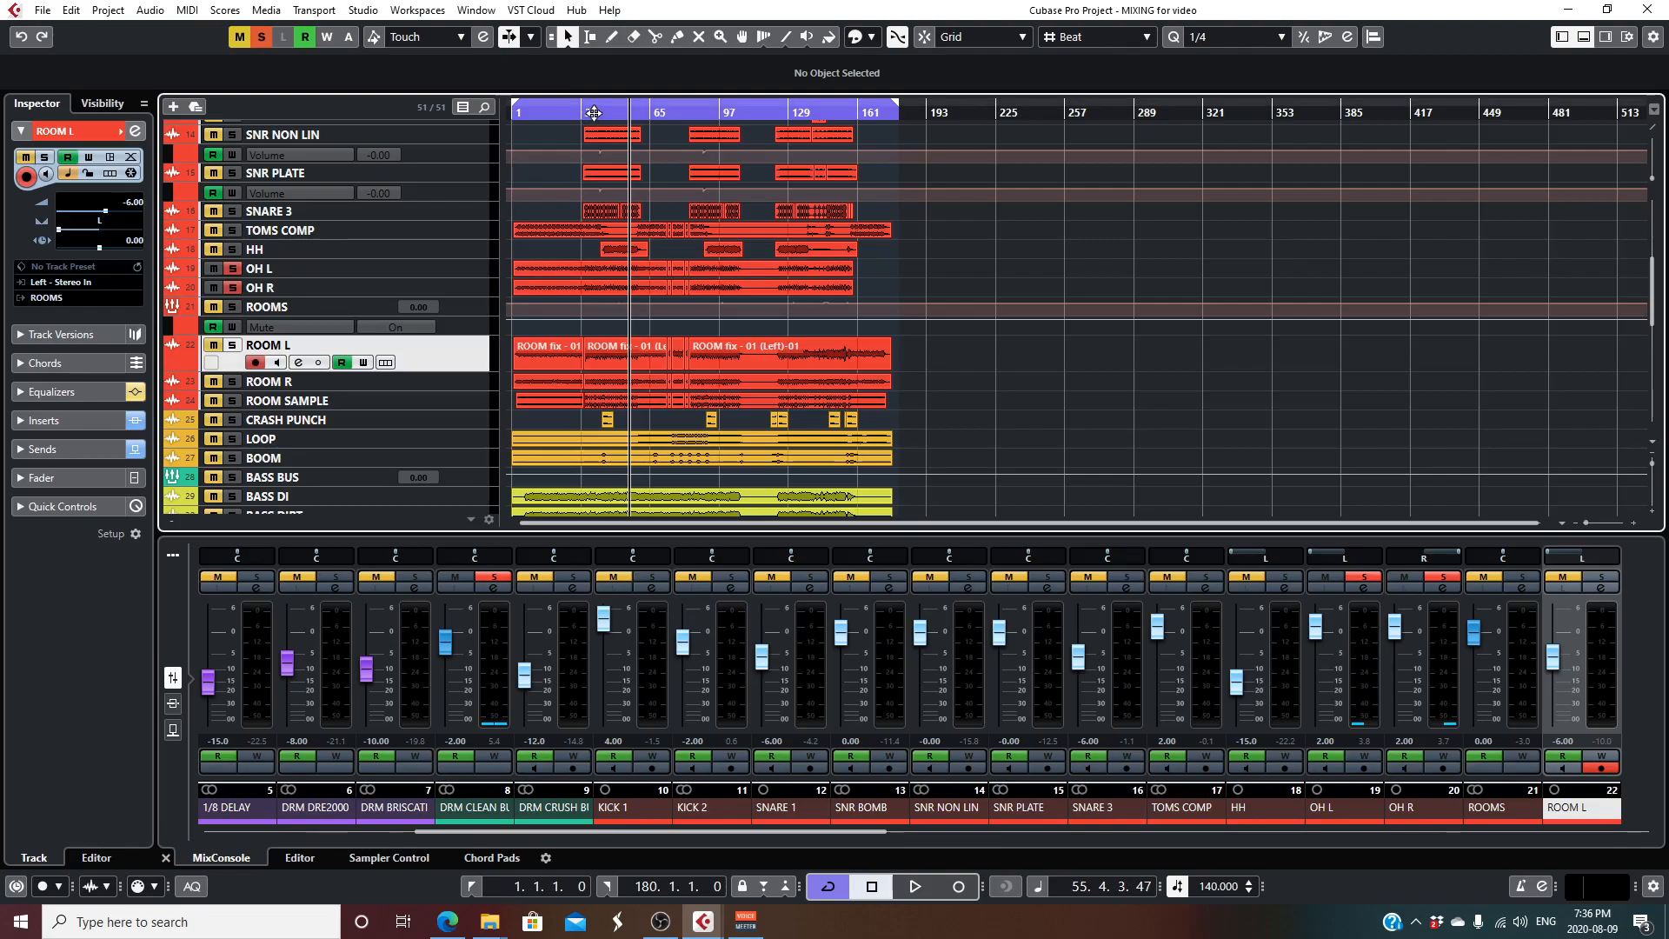
left_click(564, 112)
key("space")
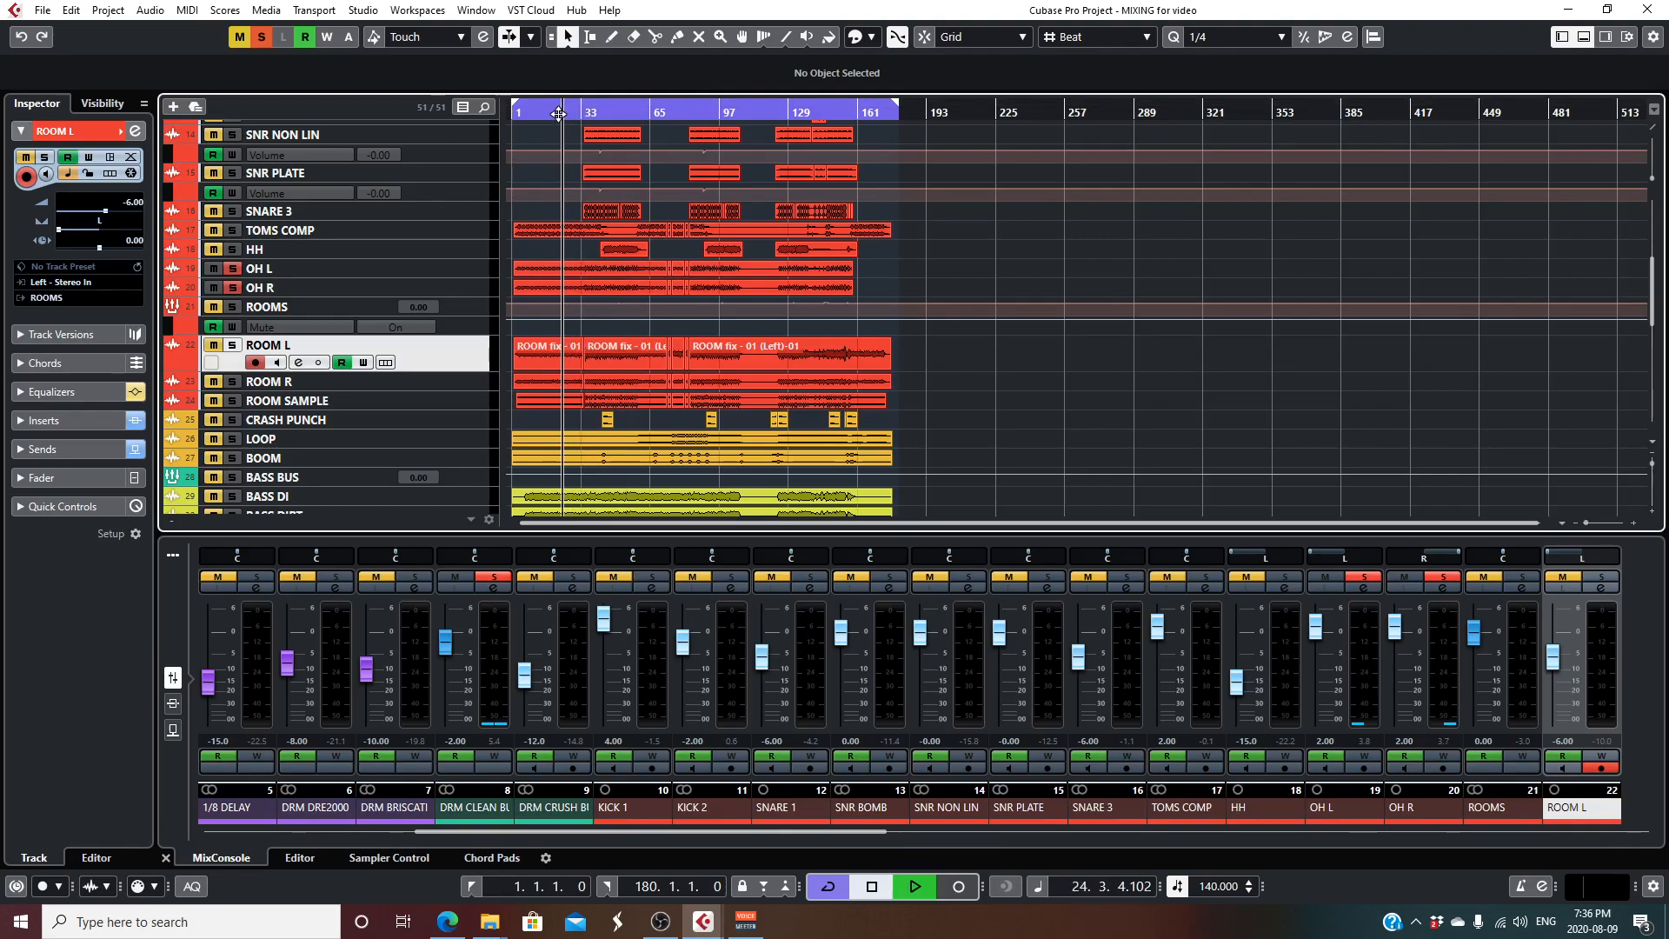
- Open the OH L channel settings during playback and review its CLA MixHub Mono insert, then close the plug-in
left_click(446, 267)
left_click(136, 131)
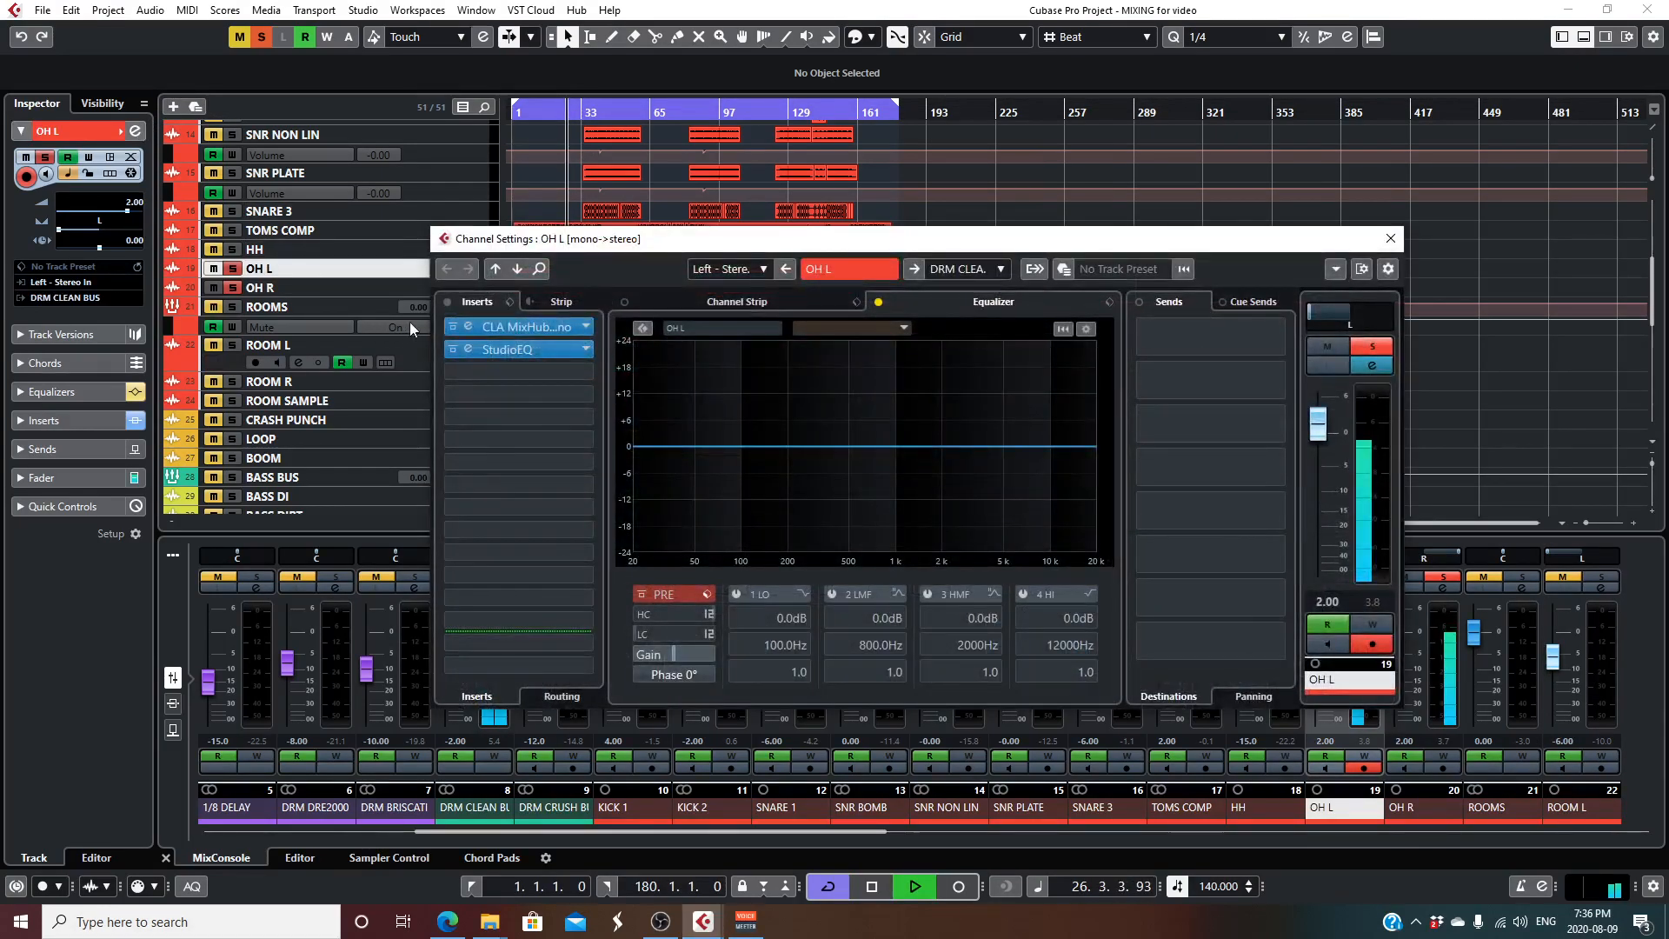
left_click(534, 326)
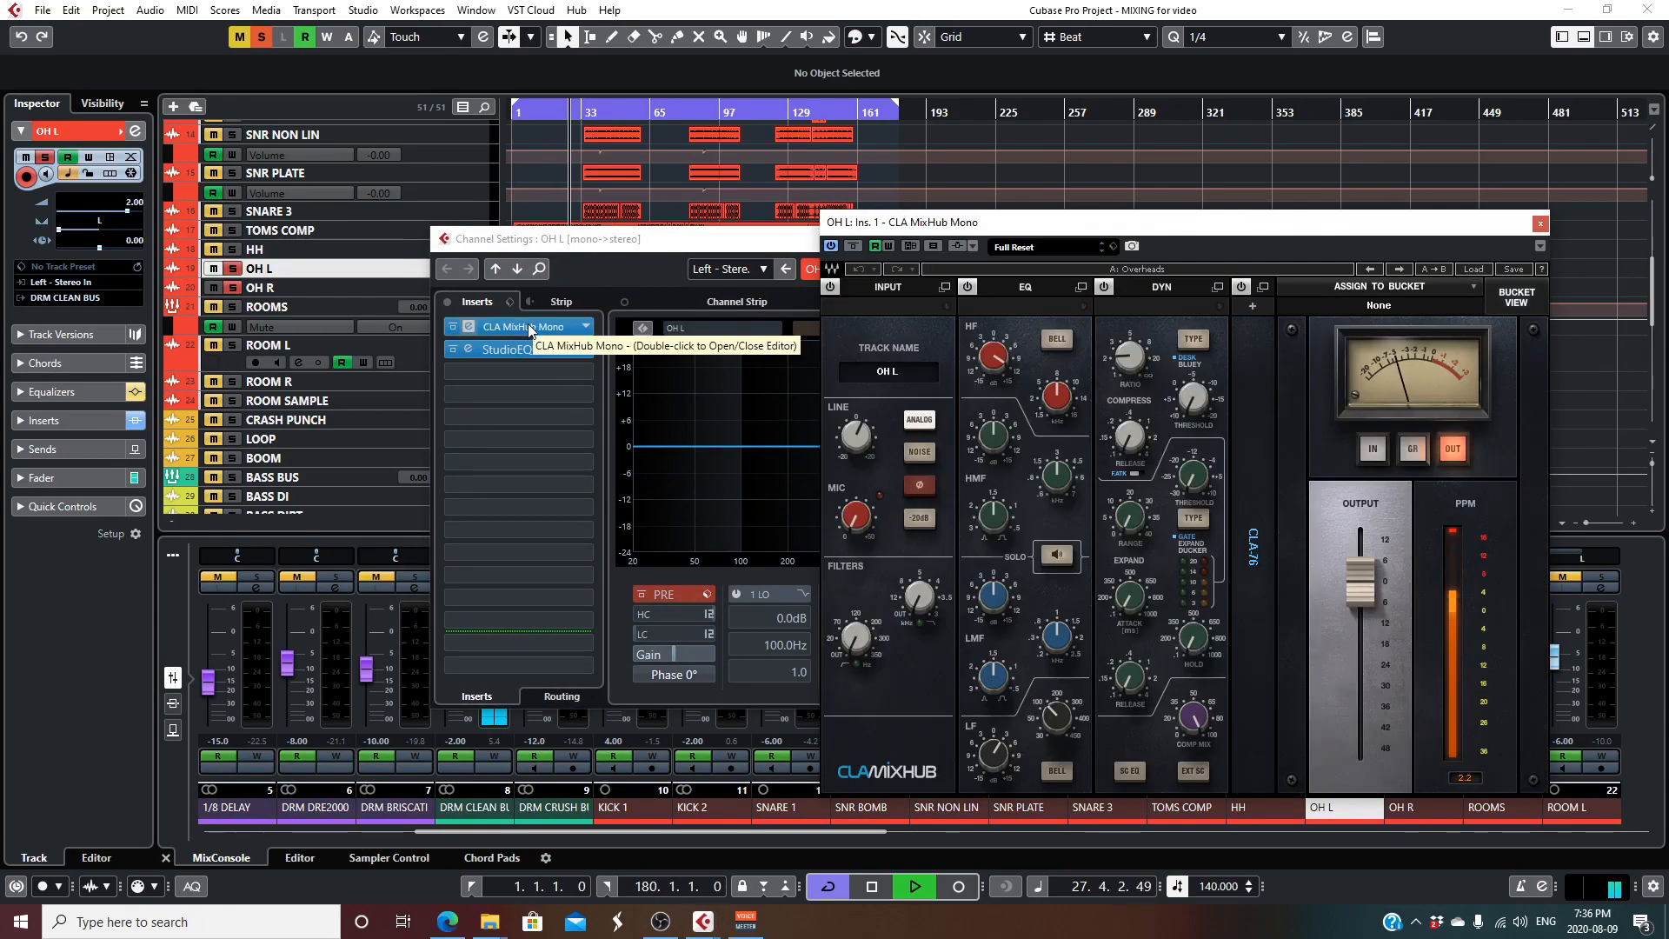
left_click_drag(935, 224, 851, 150)
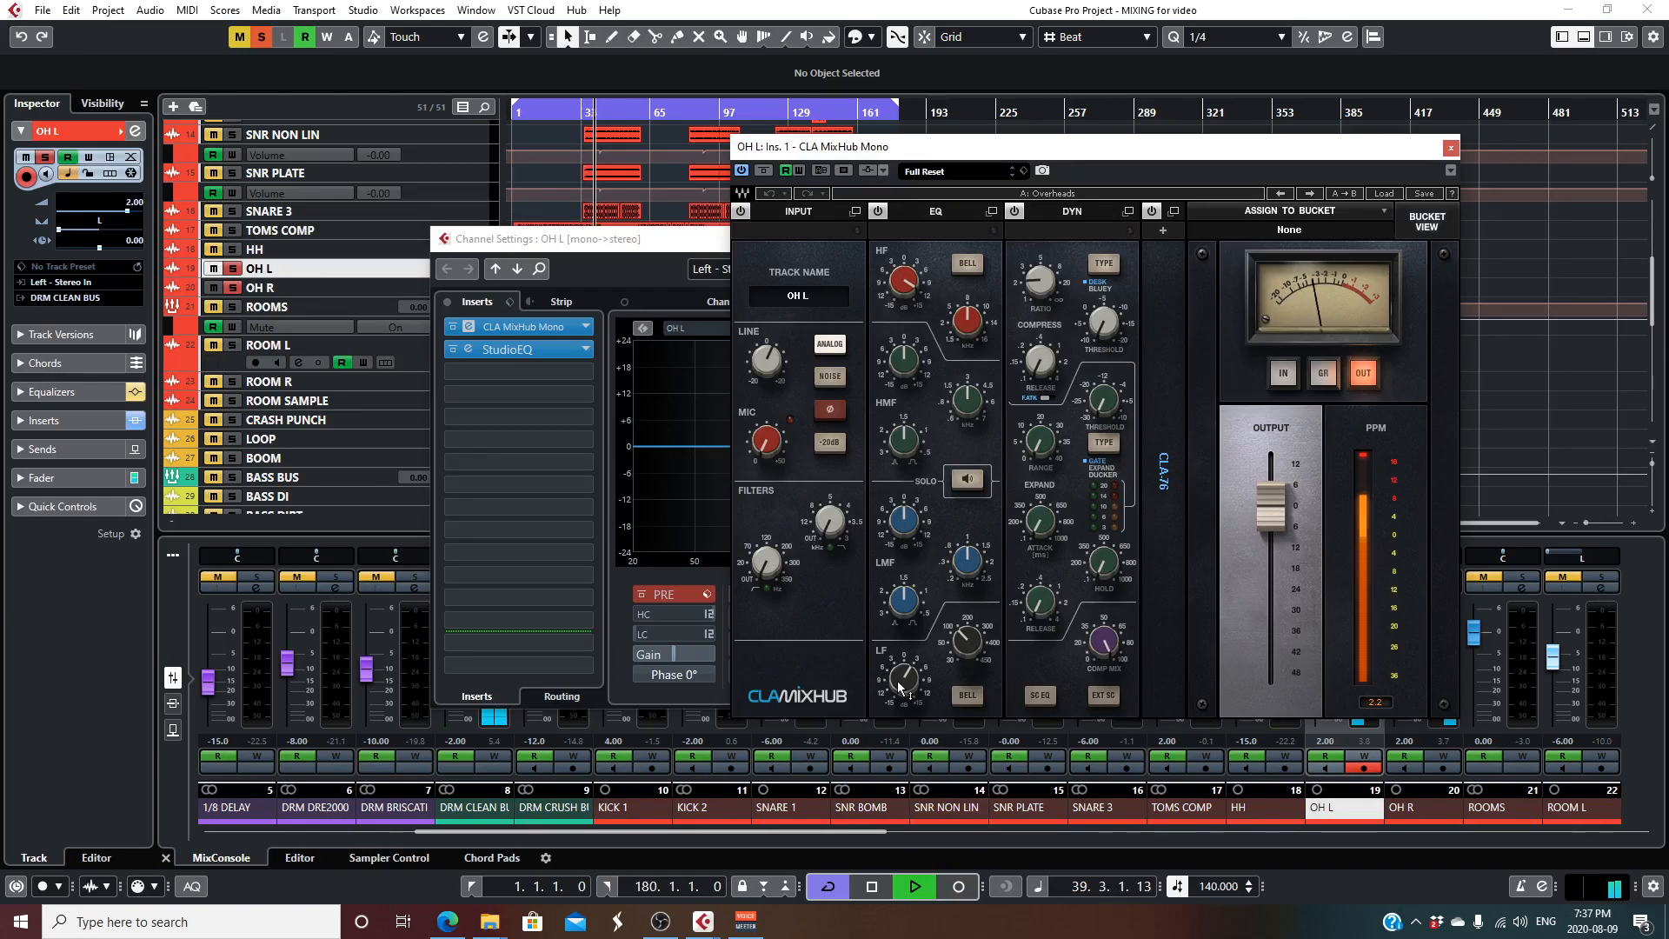
left_click(1451, 149)
- Review the StudioEQ insert on OH L, close it along with the channel settings, and stop playback
left_click(467, 348)
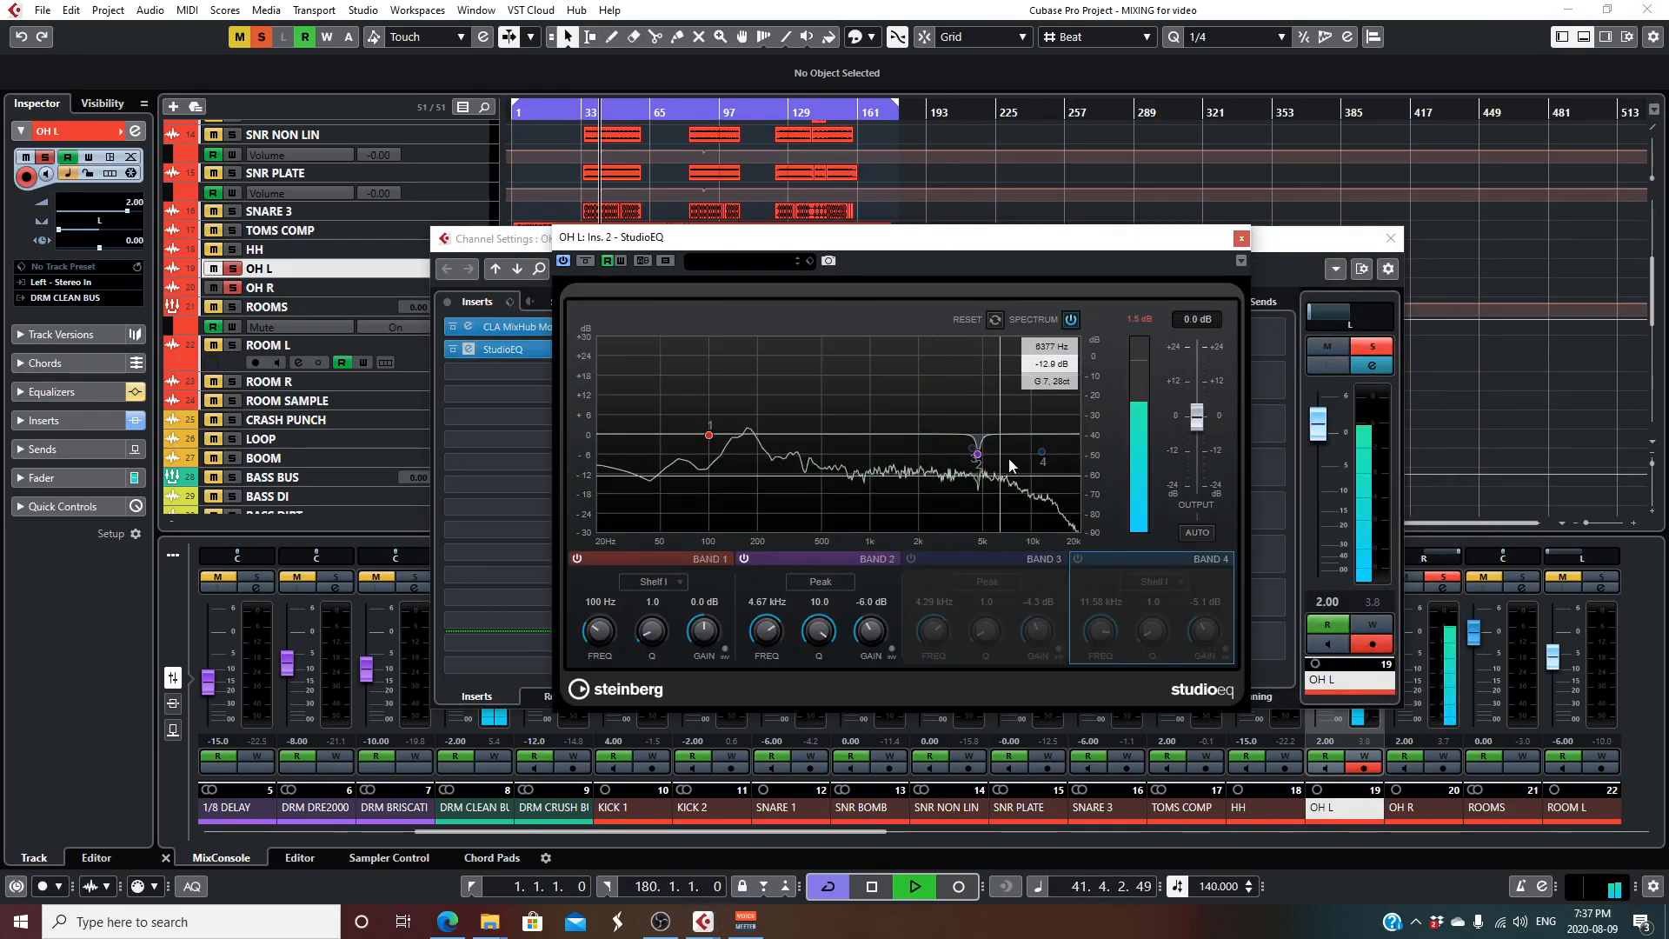
left_click(1241, 240)
left_click(1390, 238)
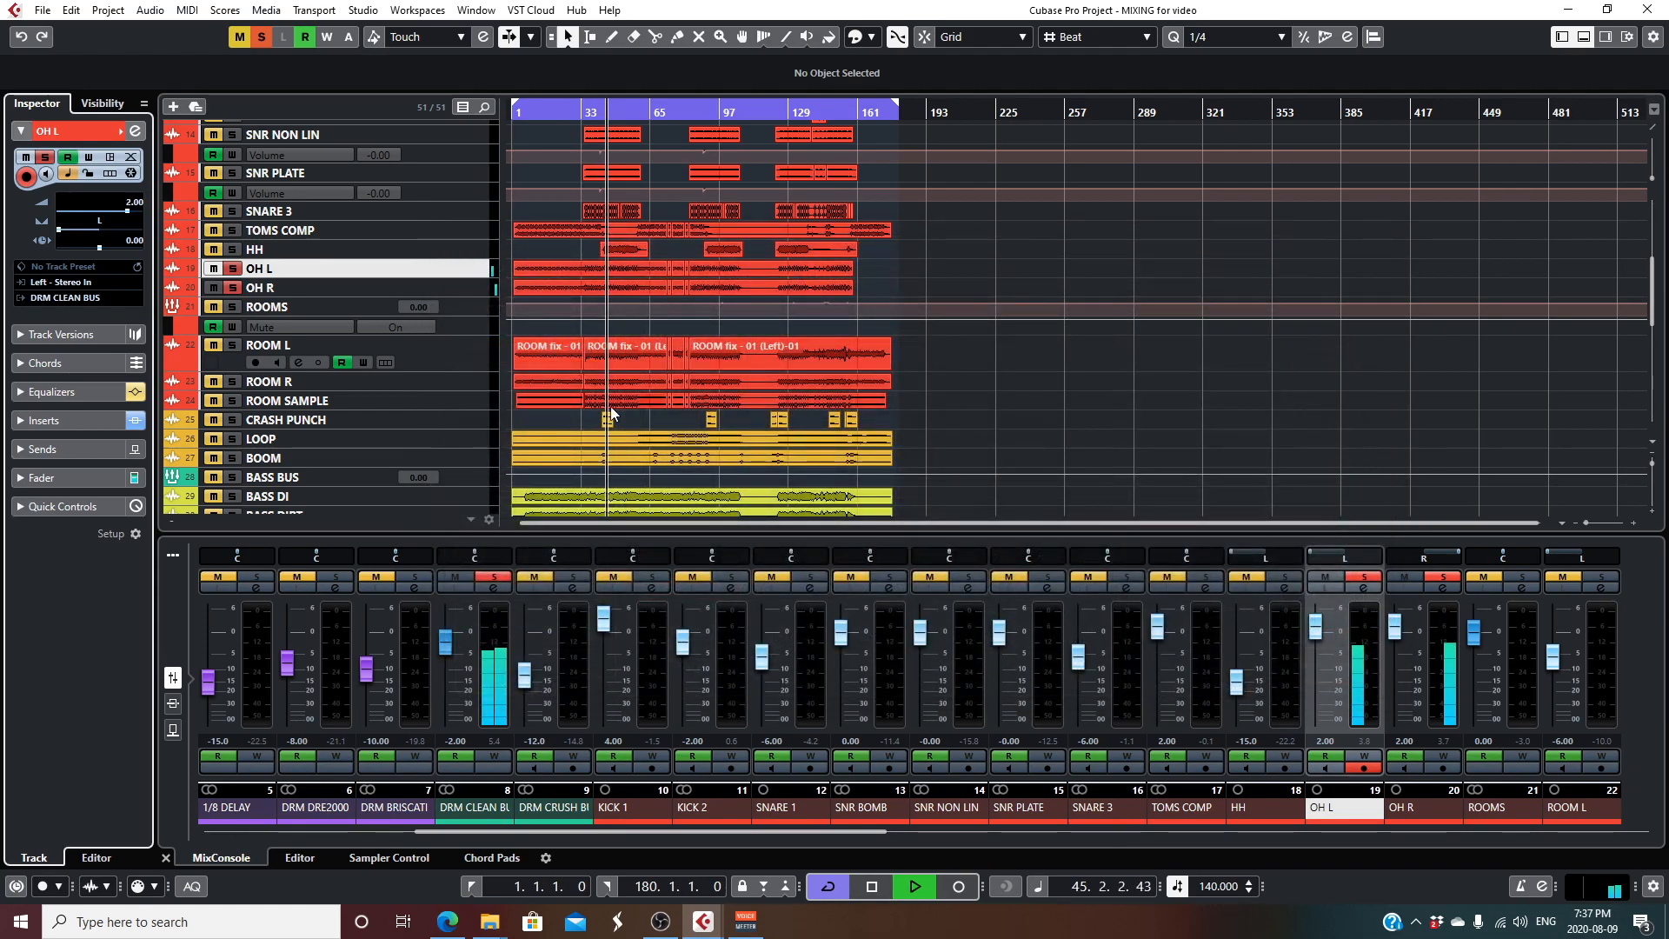
key("space")
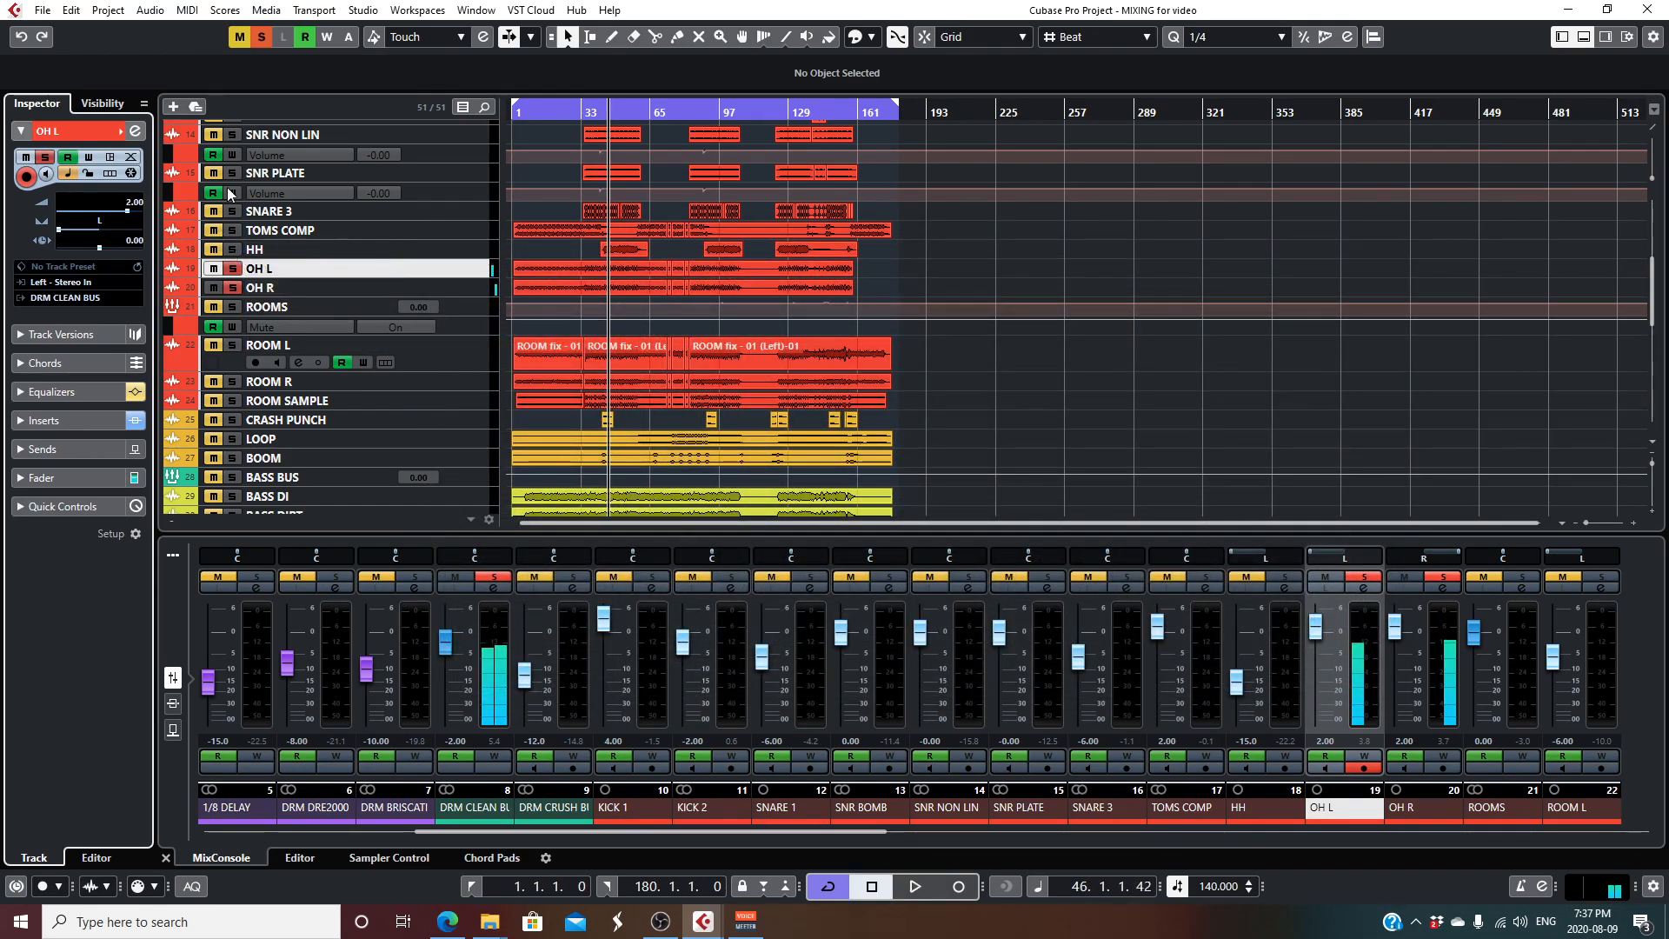
- Clear all solos, solo TOMS COMP, enlarge the track heights, and play the toms from about bar 23
left_click(257, 40)
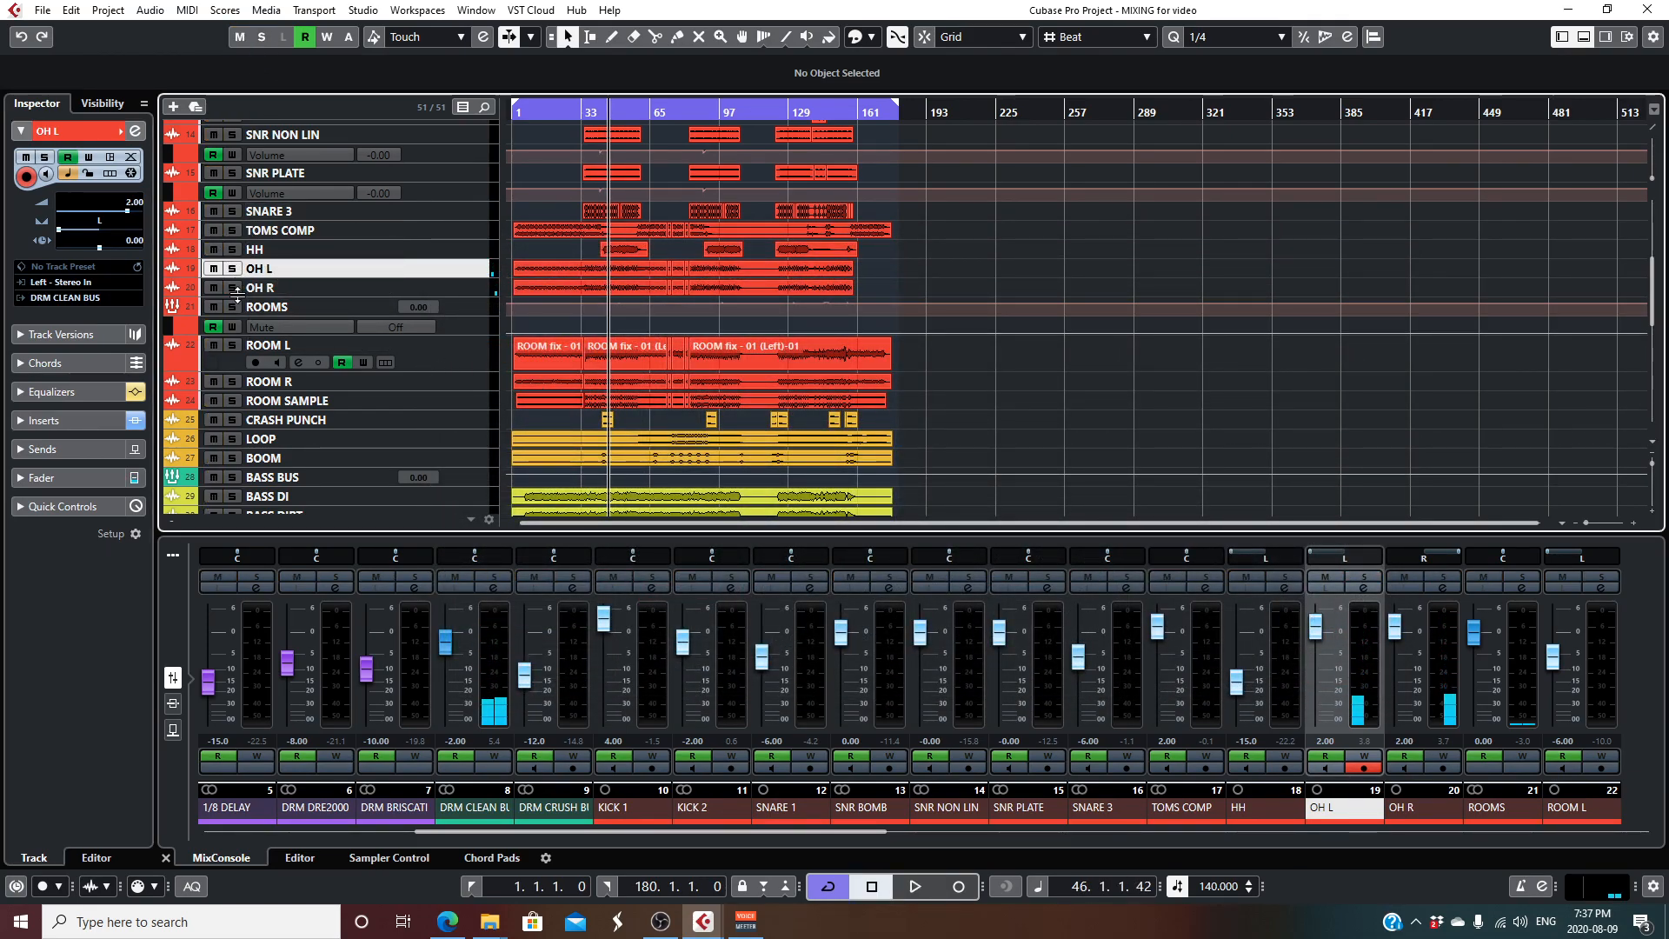
left_click(260, 231)
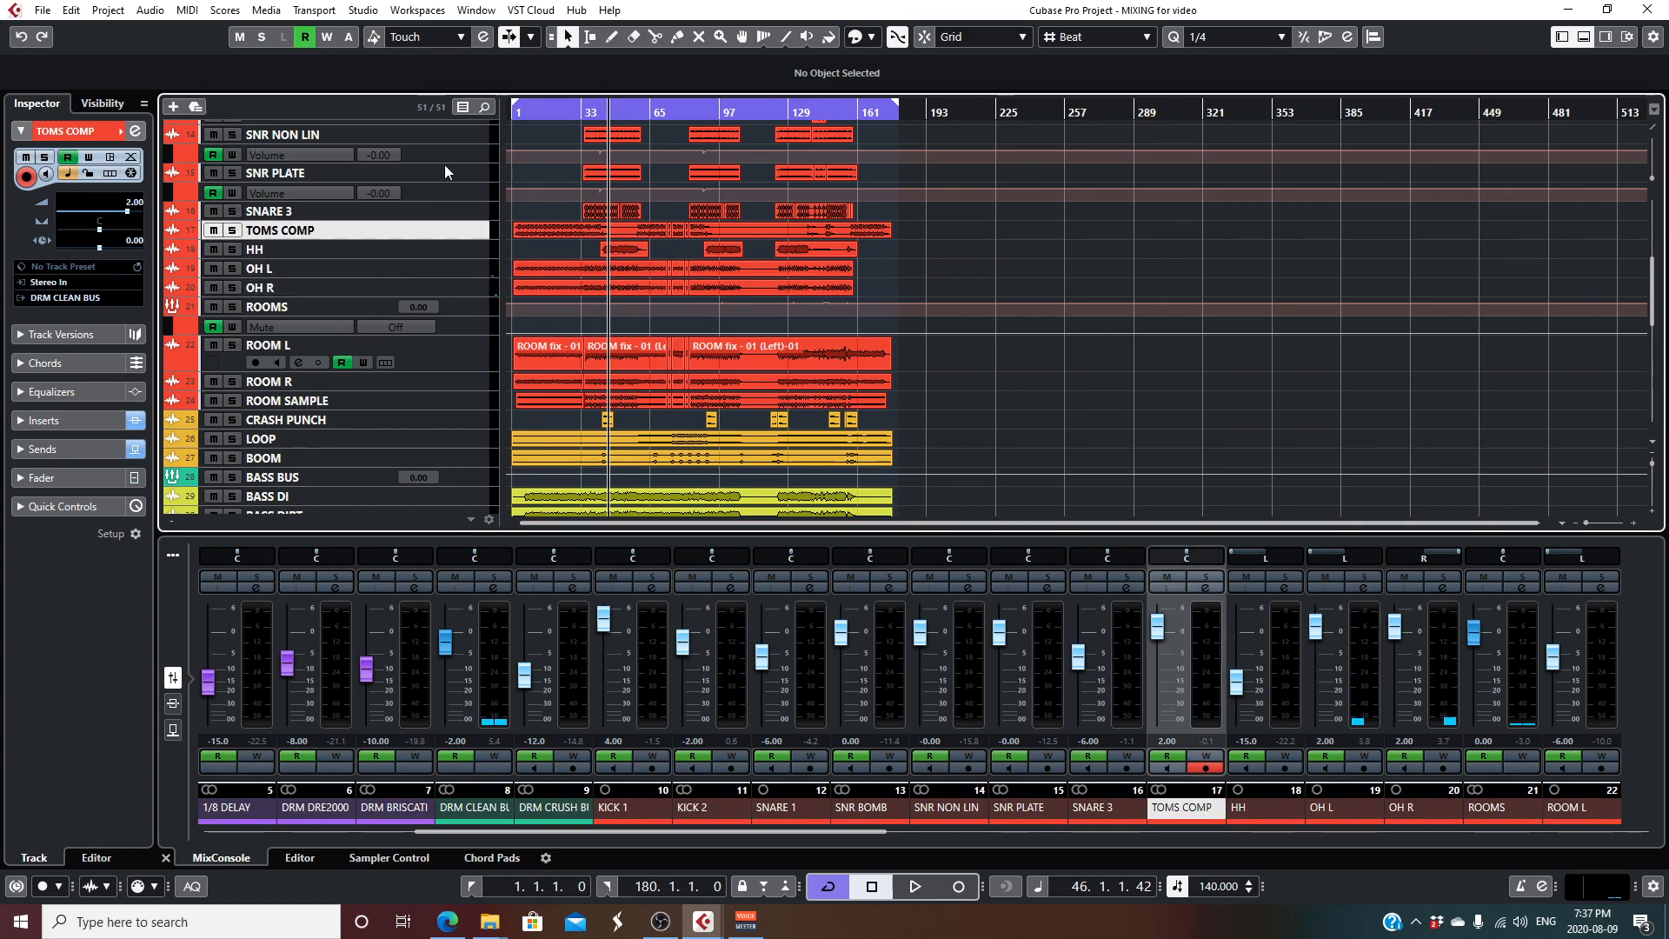
left_click(232, 230)
left_click(593, 110)
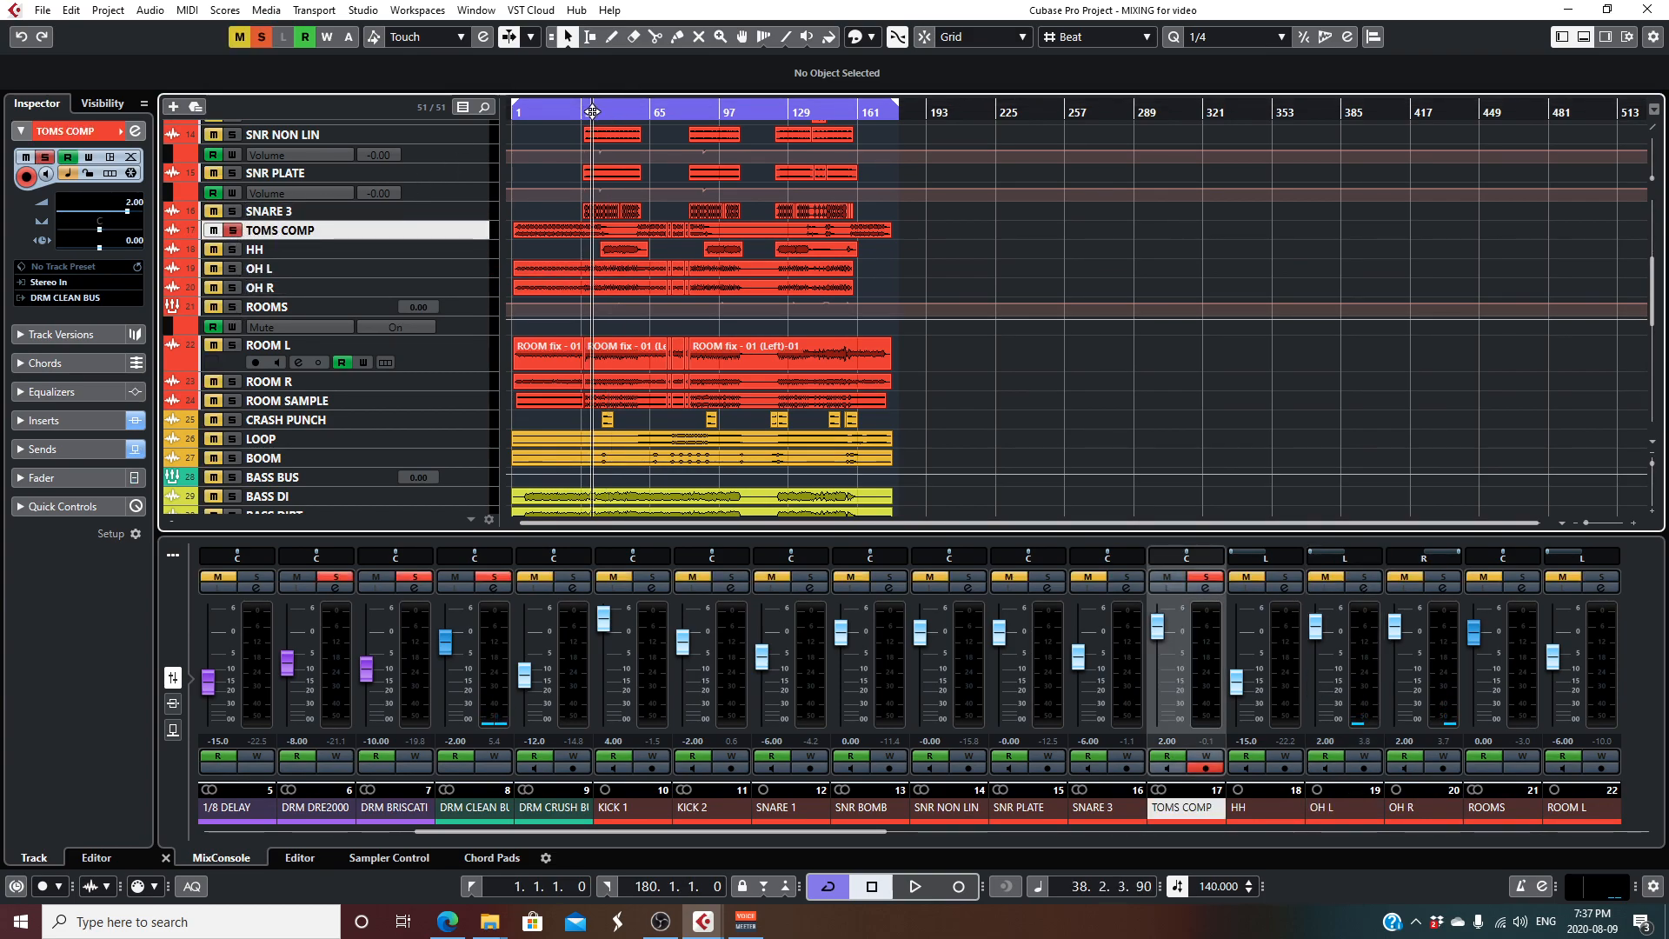
left_click(1654, 467)
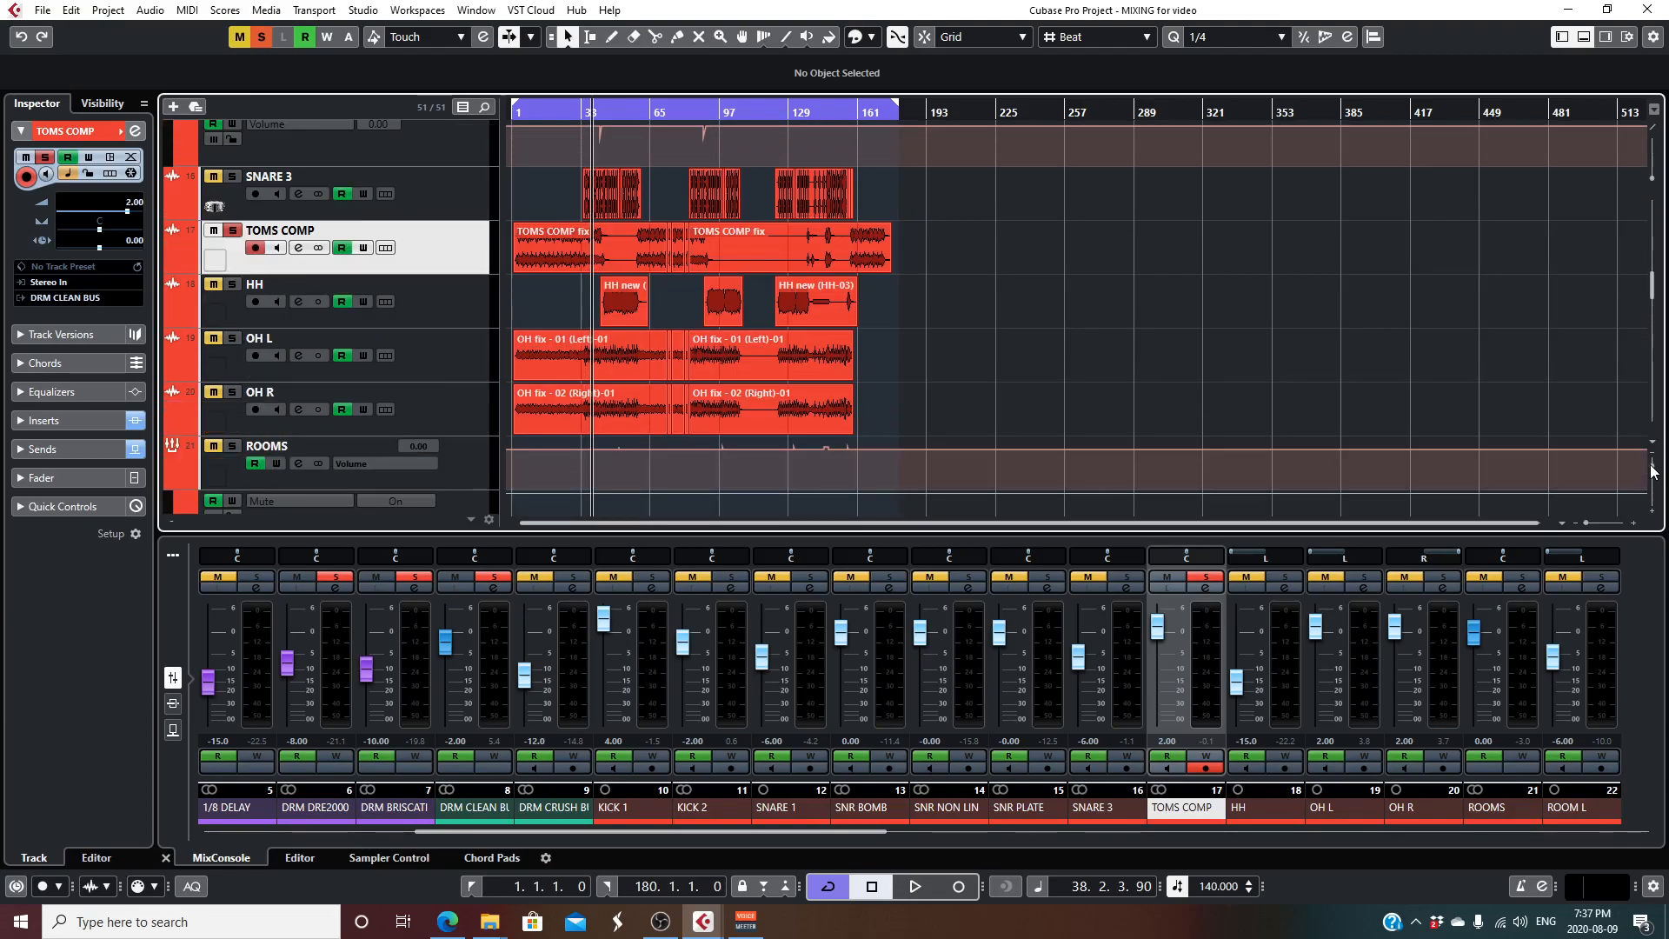
left_click(558, 111)
key("space")
- Review the Red 2 EQ insert in the TOMS COMP channel settings, close both windows and stop playback
left_click(298, 248)
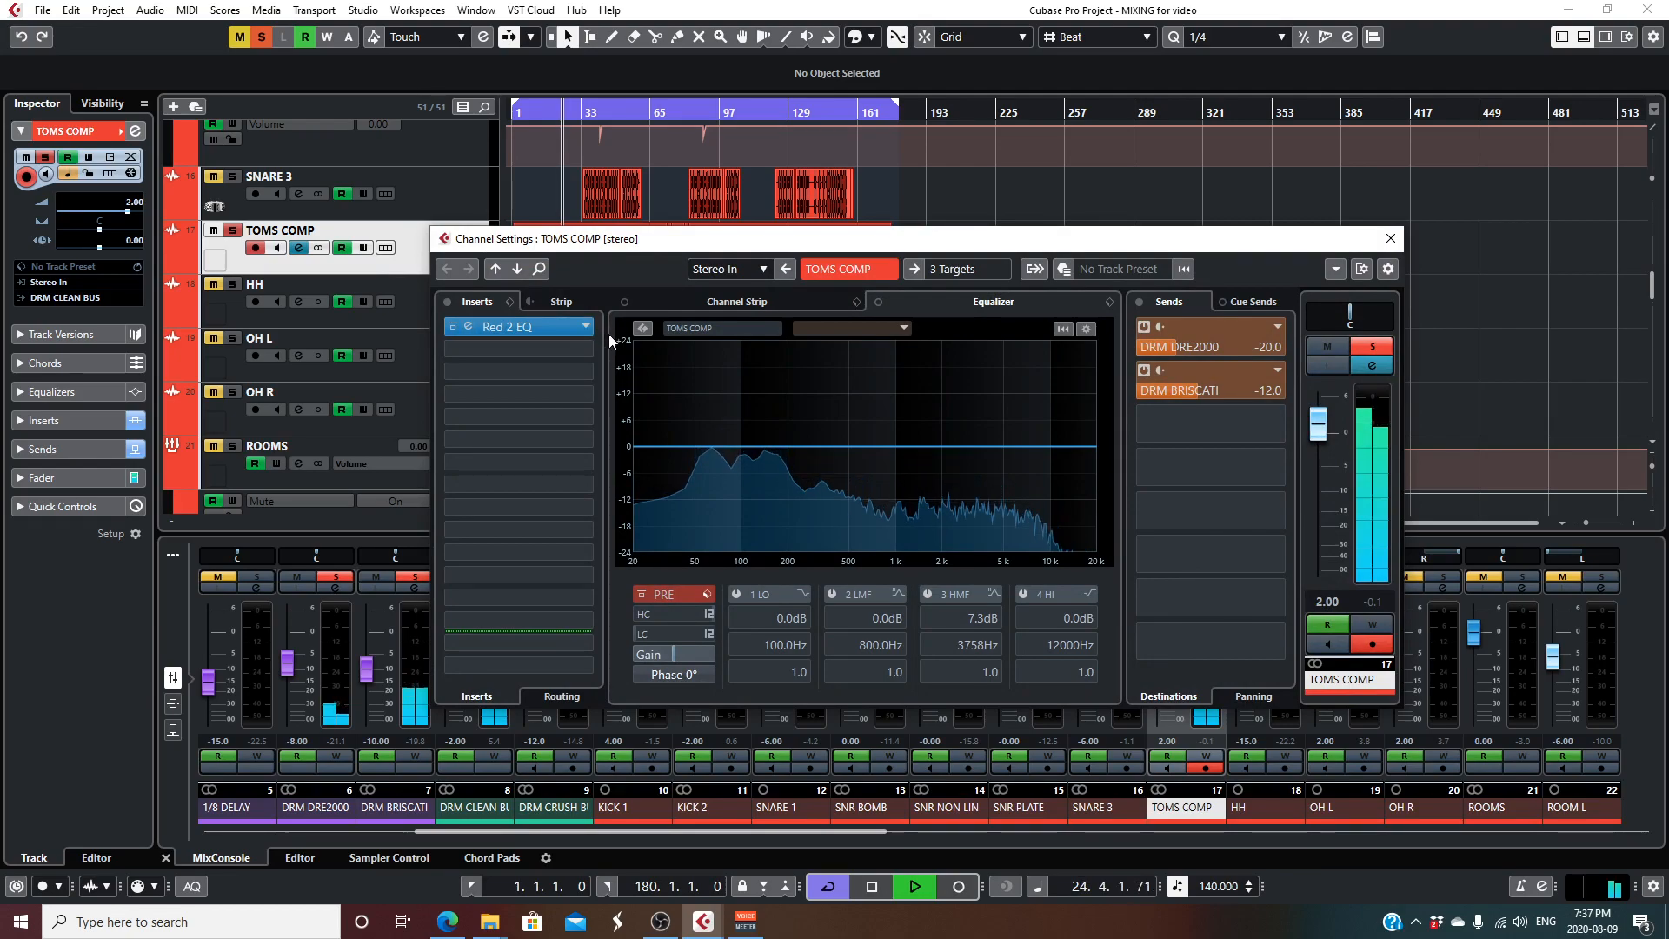
left_click(554, 329)
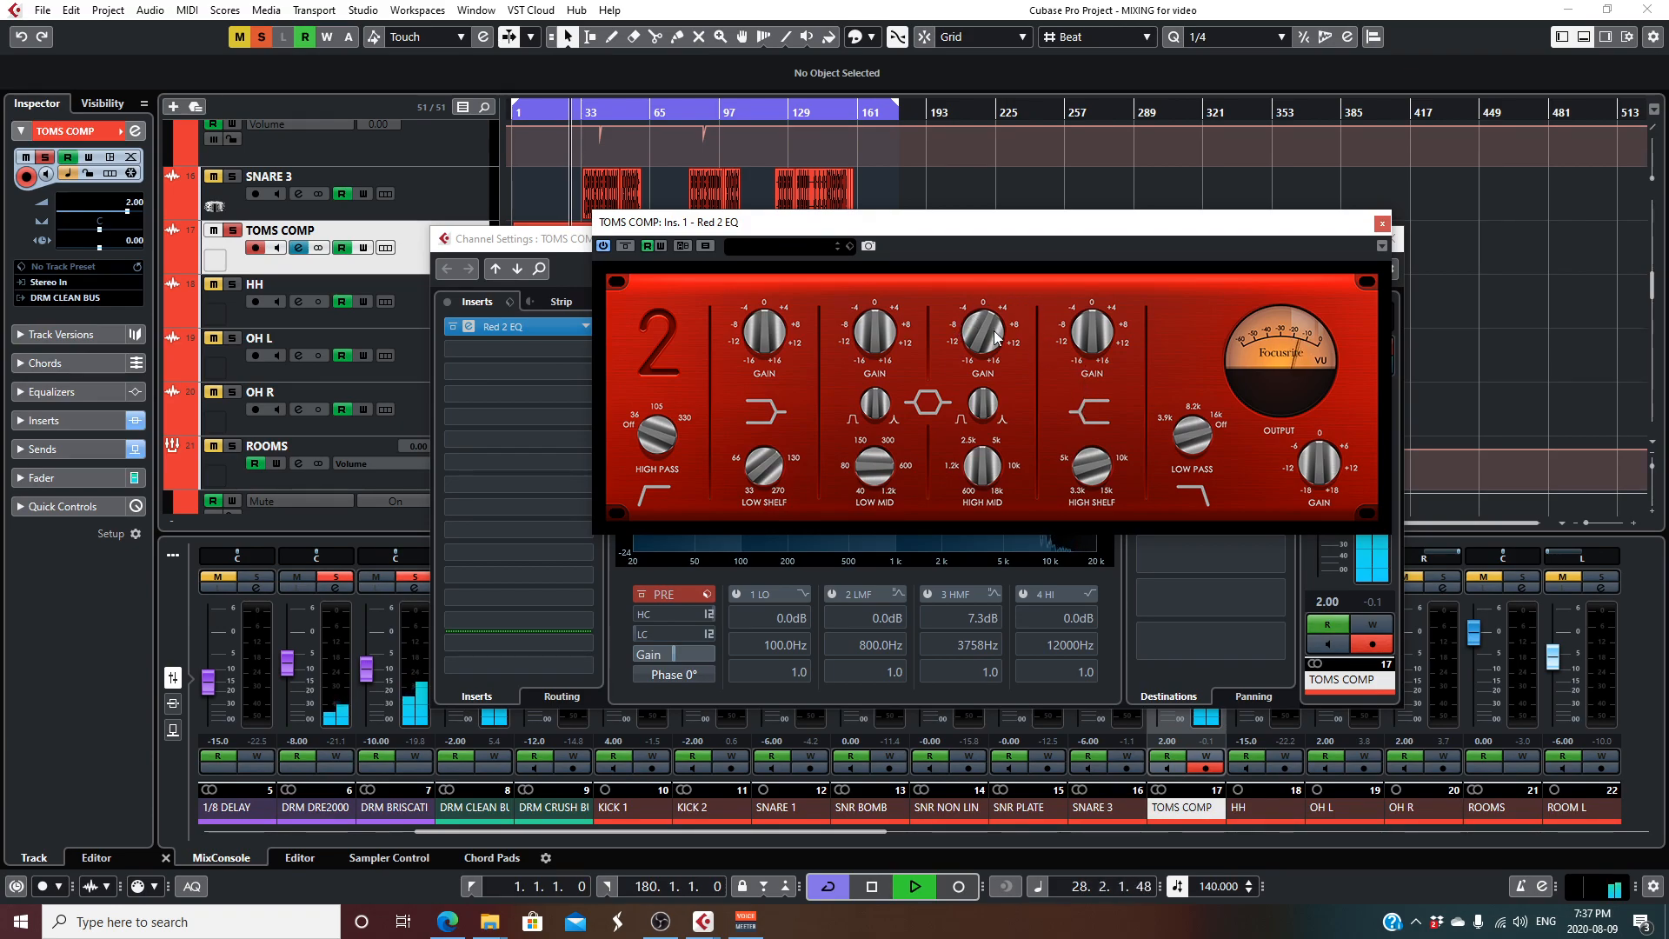
left_click(1381, 225)
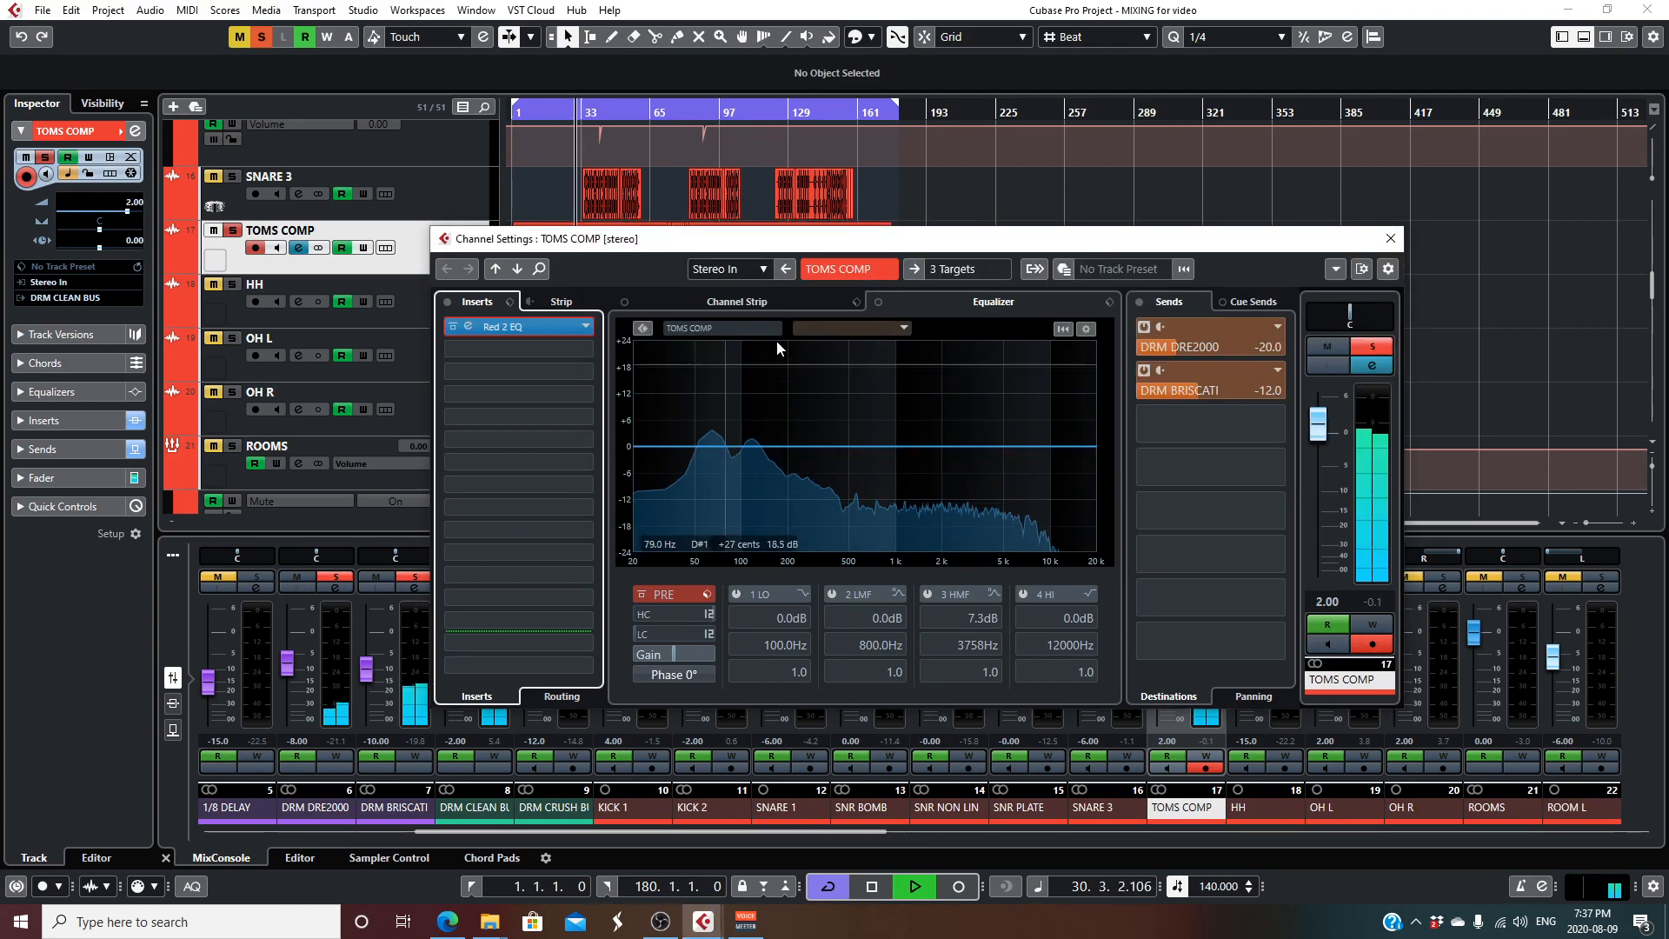
left_click(1389, 240)
key("space")
- Reduce the track heights and solo the DRM CLEAN BUS group in place of the toms alone
scroll(1012, 309, "down", 2)
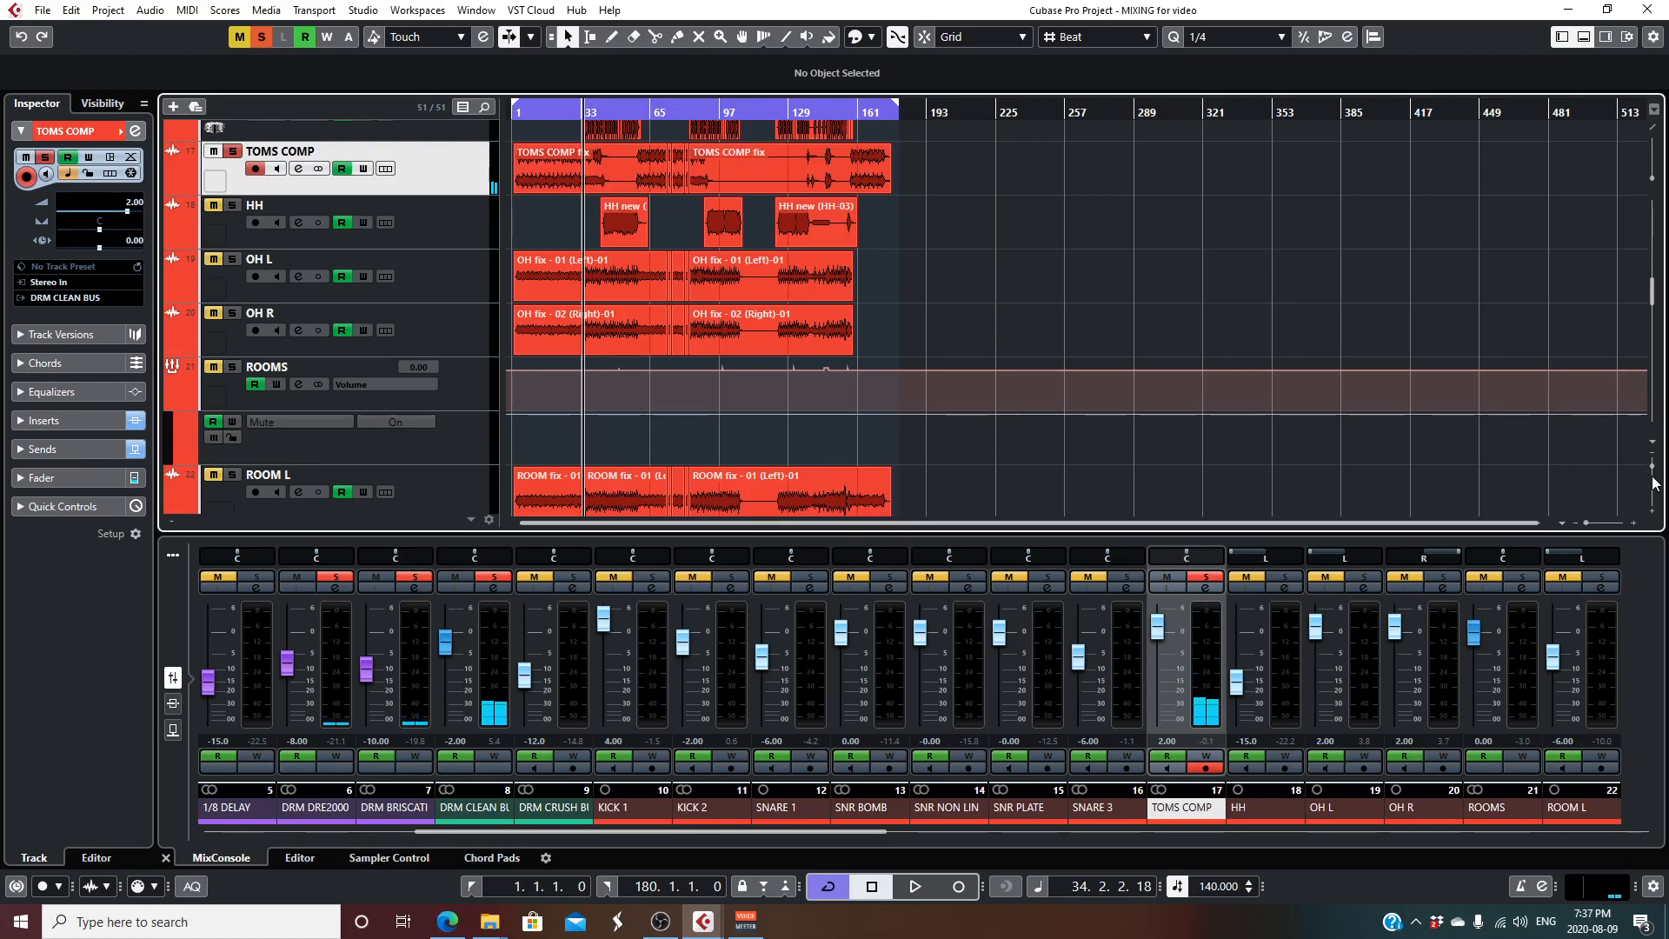
left_click(1653, 472)
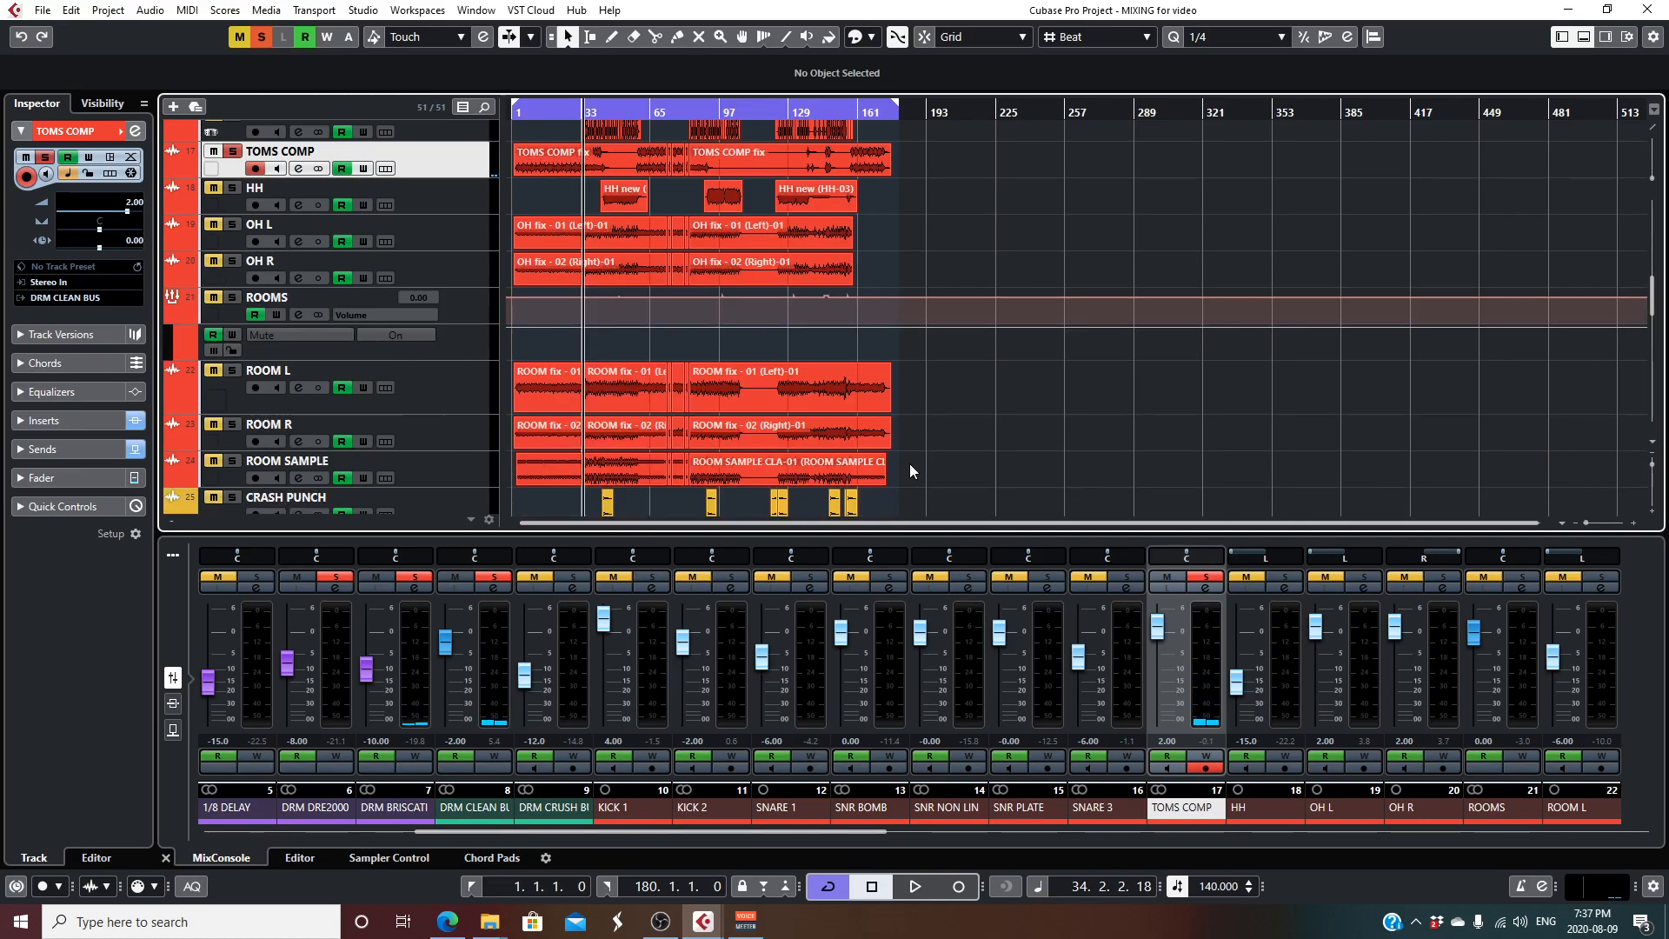
scroll(1043, 429, "up", 10)
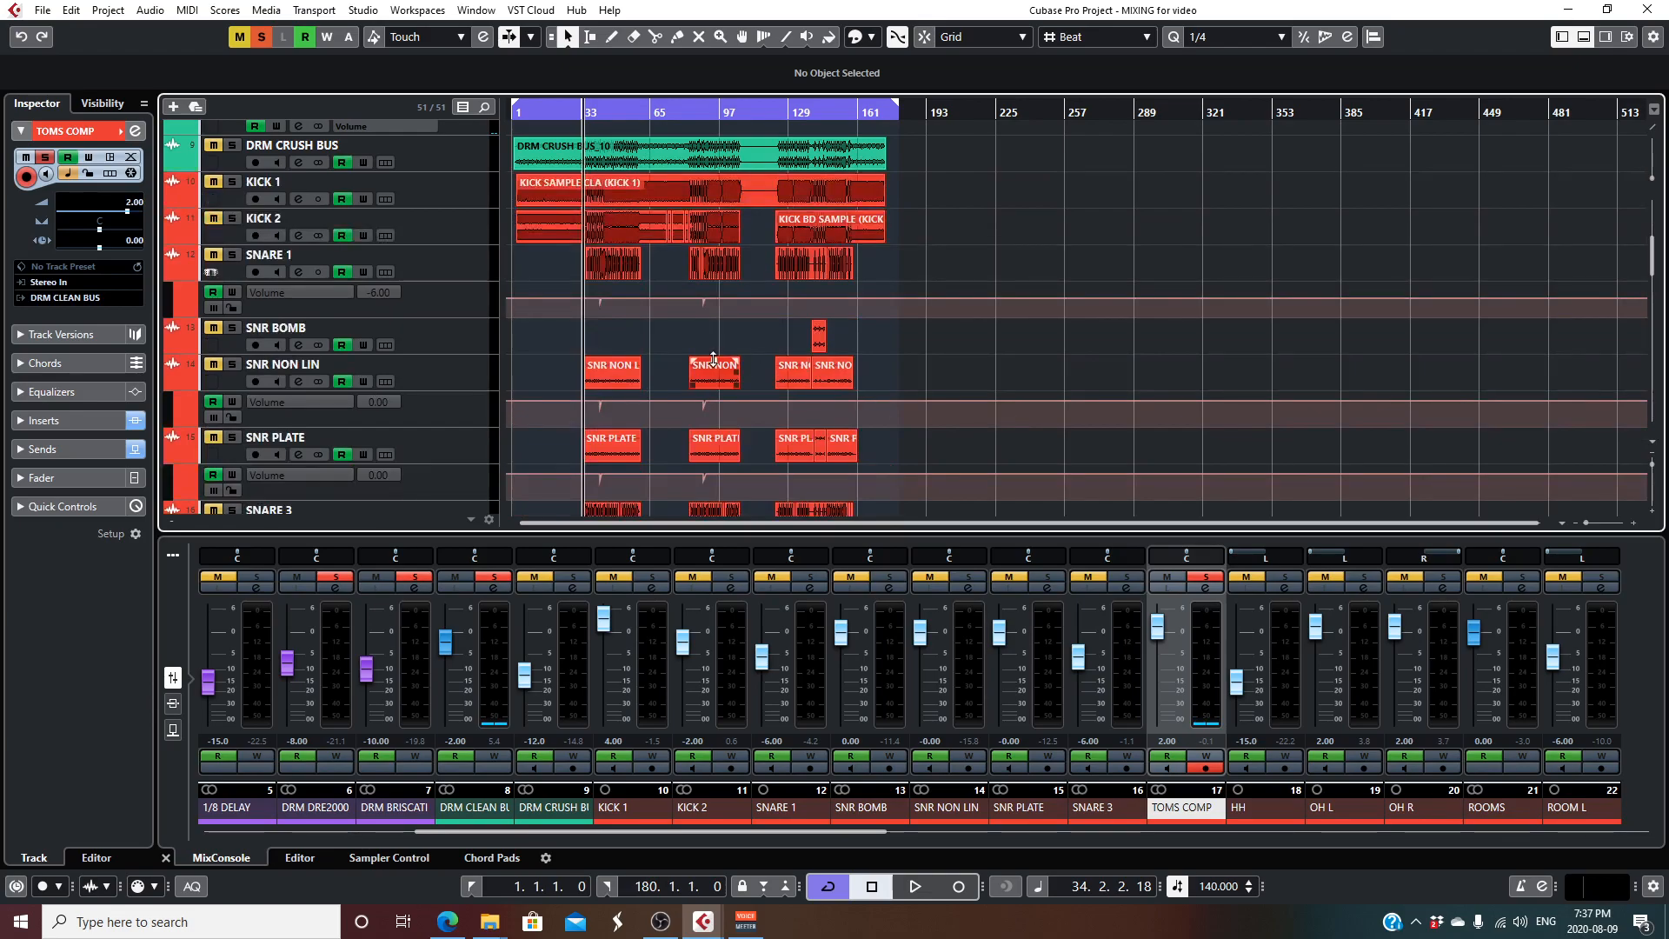
scroll(714, 359, "up", 4)
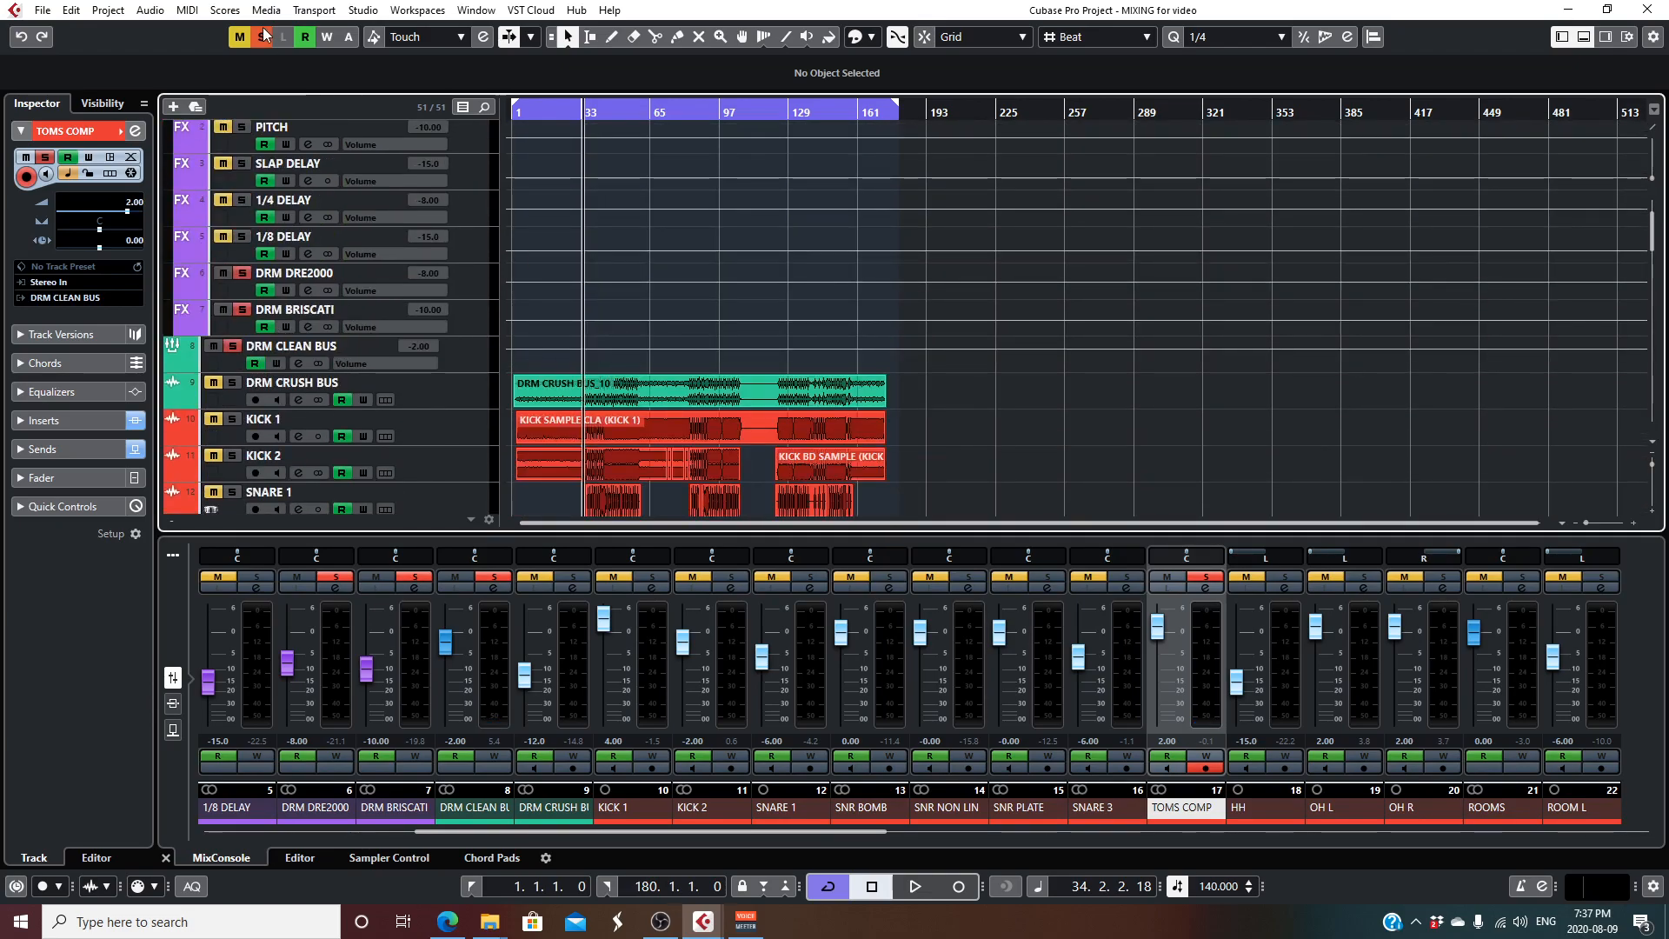
left_click(233, 344)
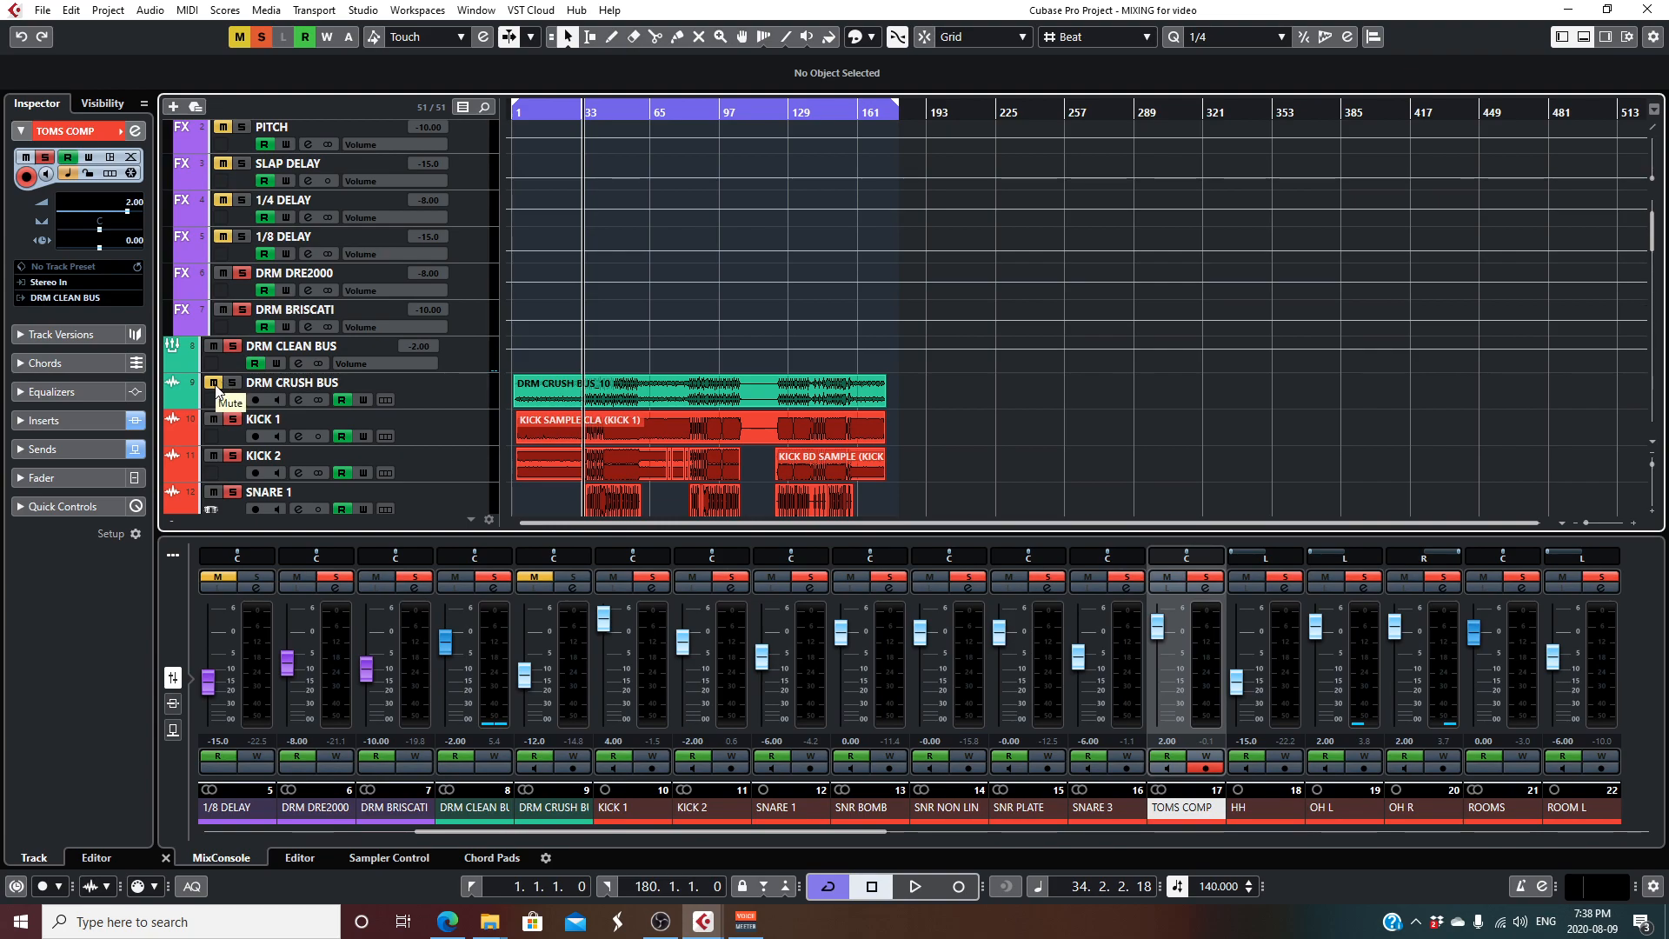
- Play the soloed drum bus from bar 34 while looking over the drum tracks feeding it
scroll(583, 325, "down", 6)
scroll(575, 321, "down", 3)
scroll(573, 321, "up", 5)
key("space")
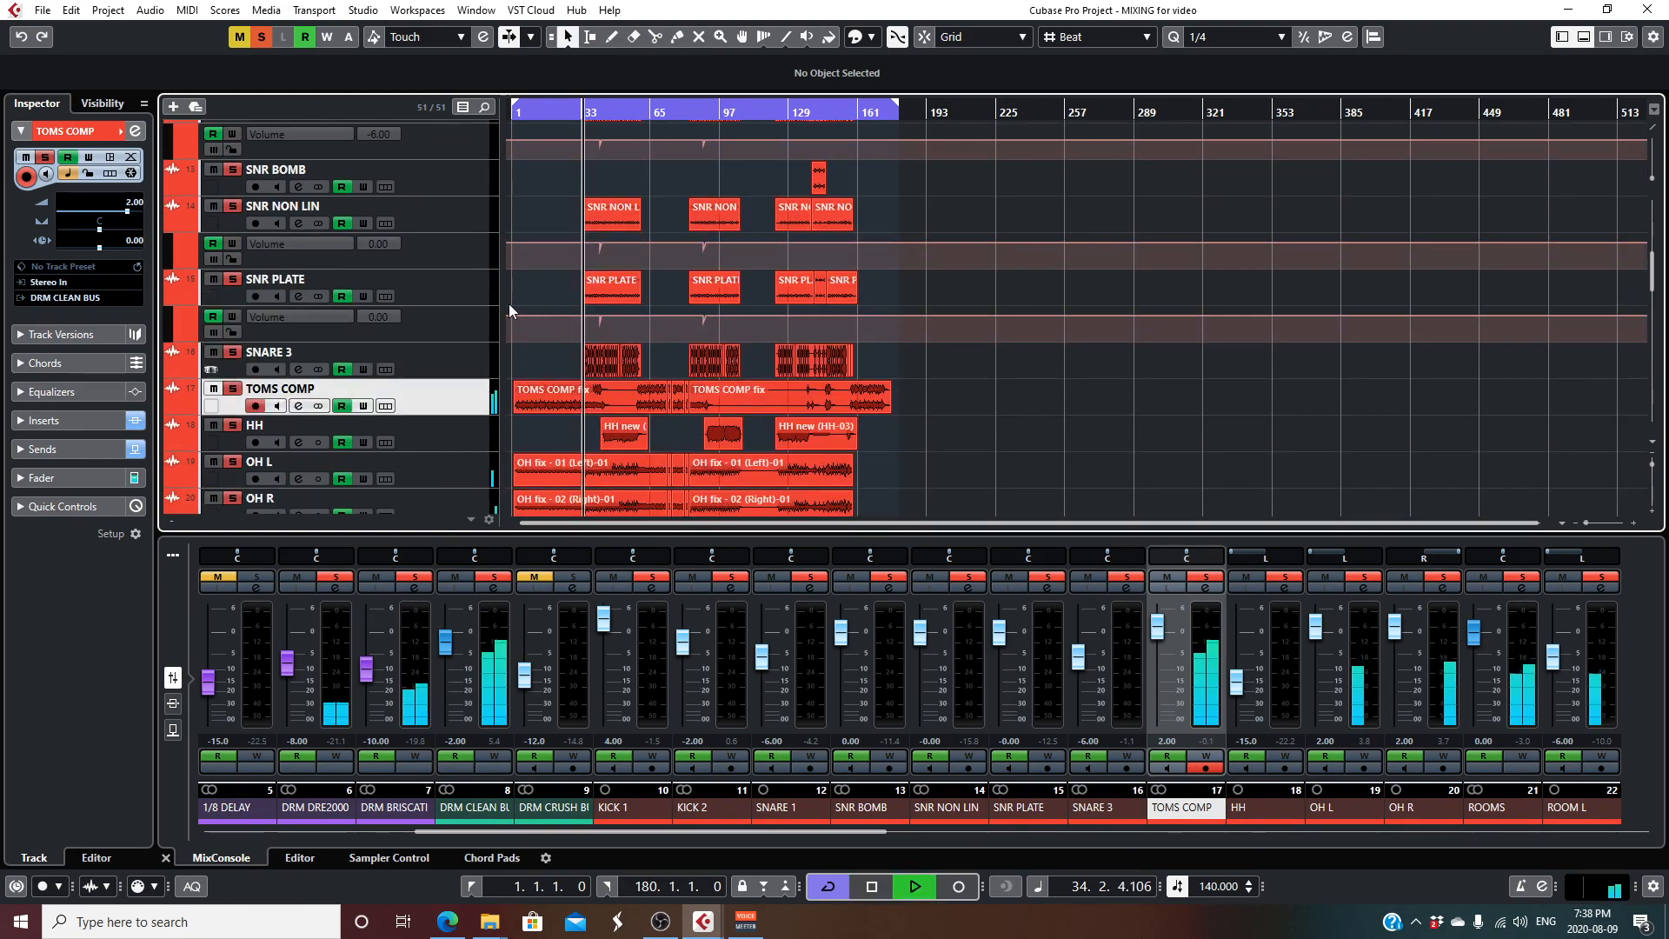
scroll(509, 304, "down", 1)
scroll(353, 339, "up", 5)
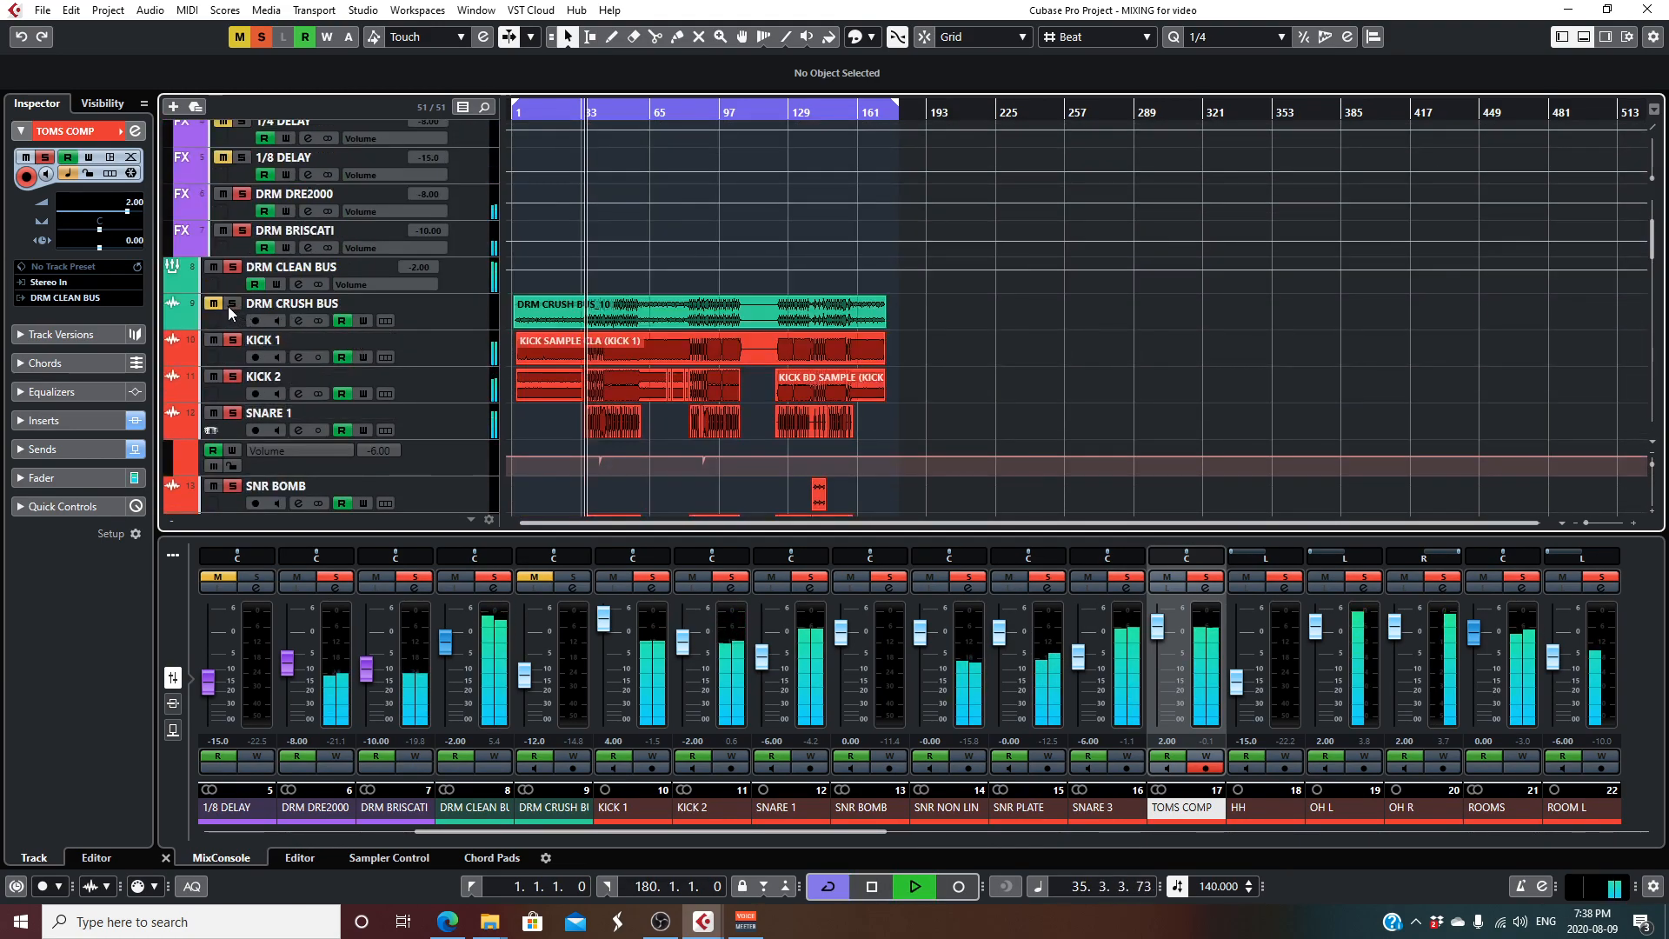
- Compare the drums with and without DRM CRUSH BUS by toggling its mute during playback, leave it unmuted and stop
left_click(214, 304)
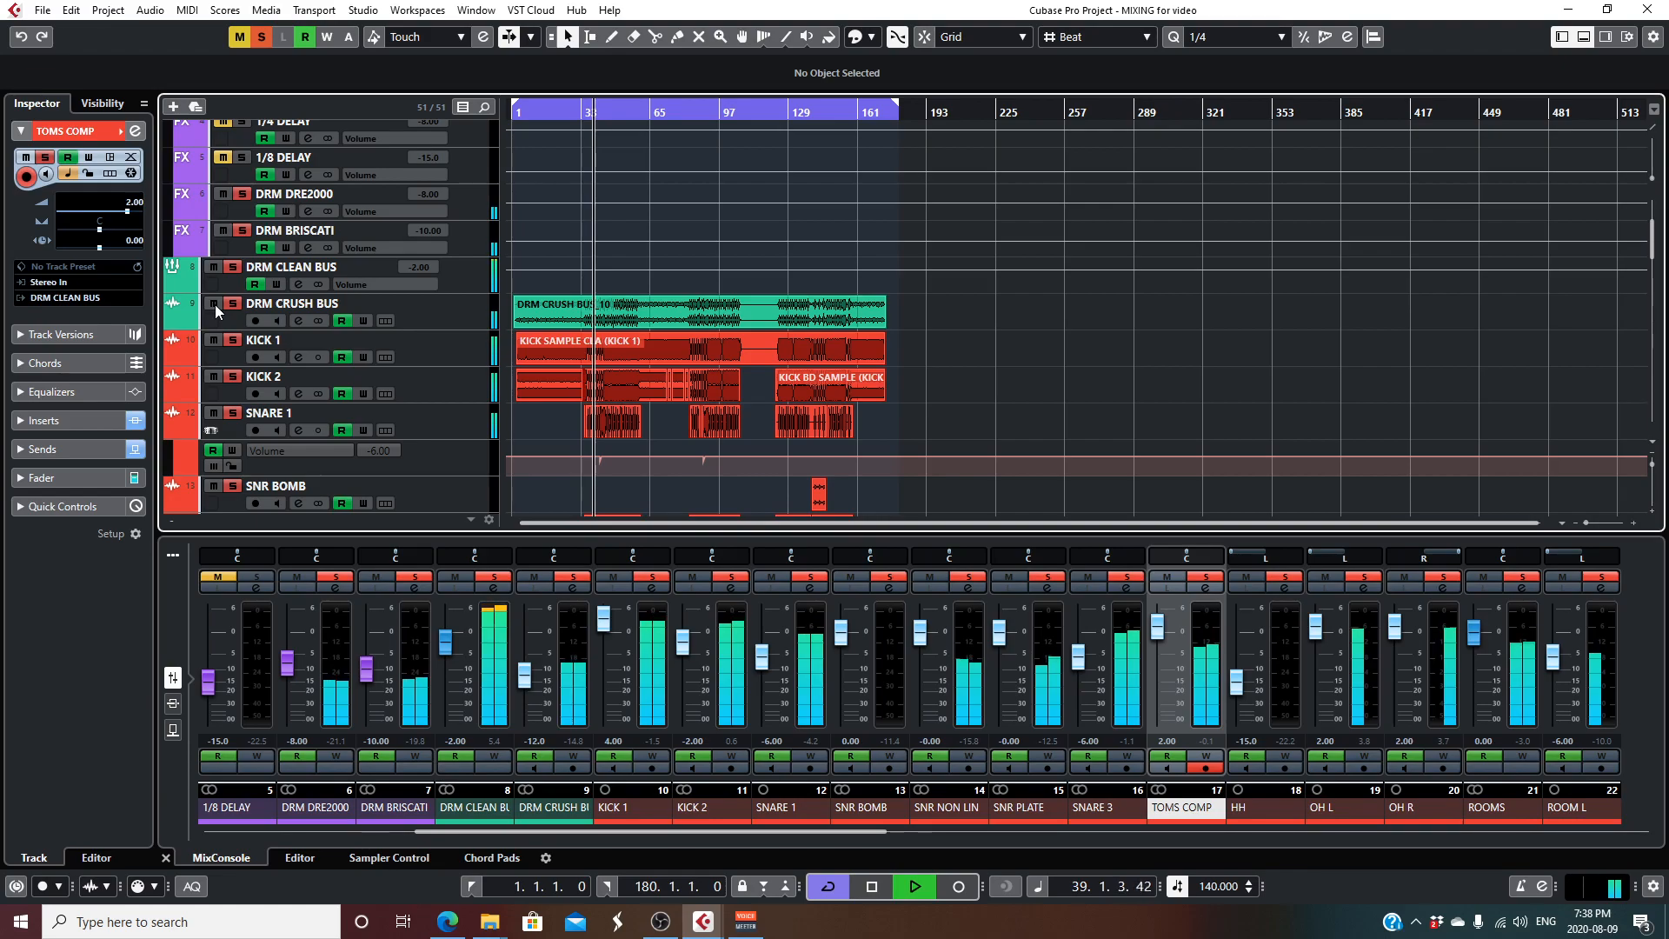
left_click(214, 304)
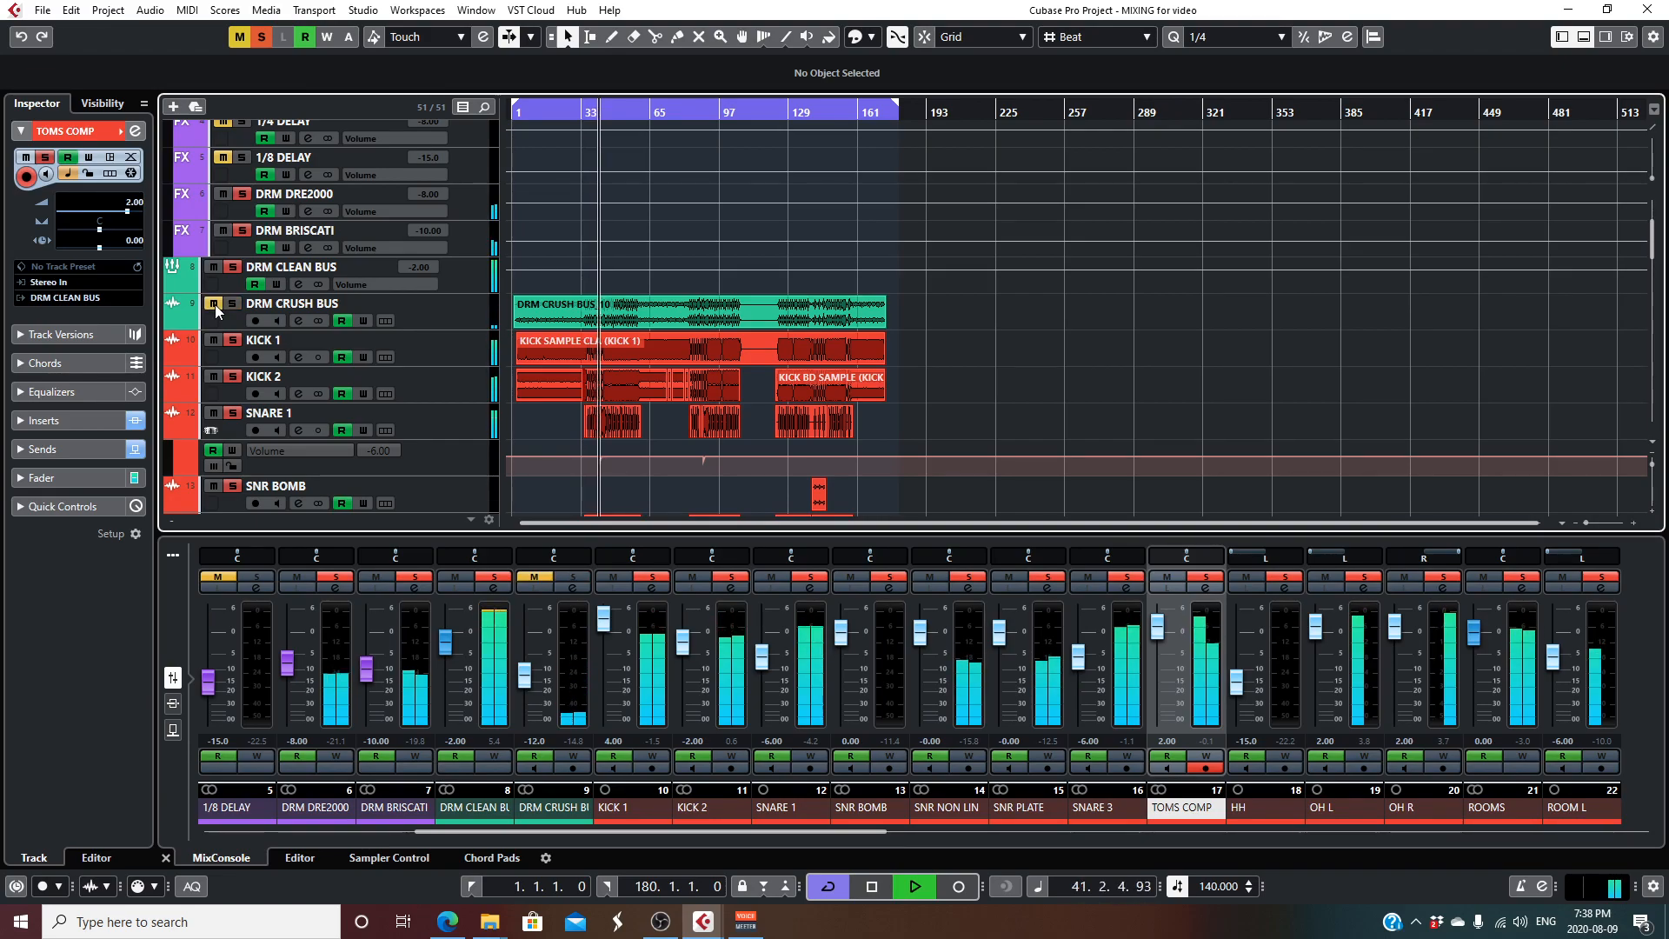
left_click(214, 304)
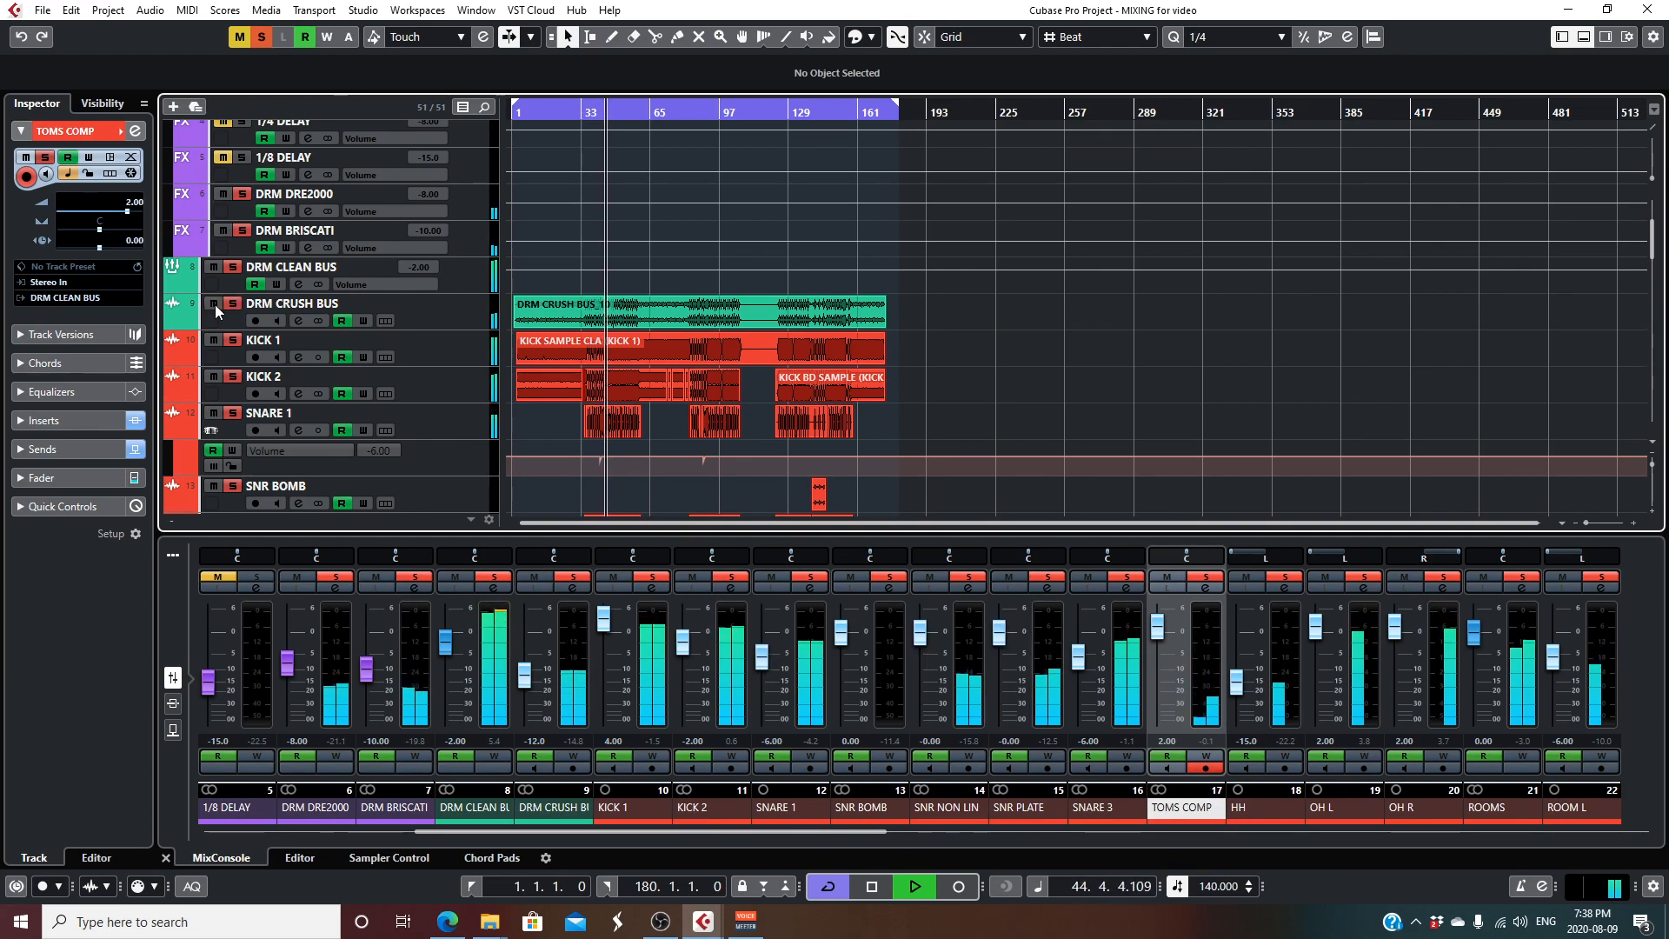
left_click(214, 304)
left_click(215, 305)
key("space")
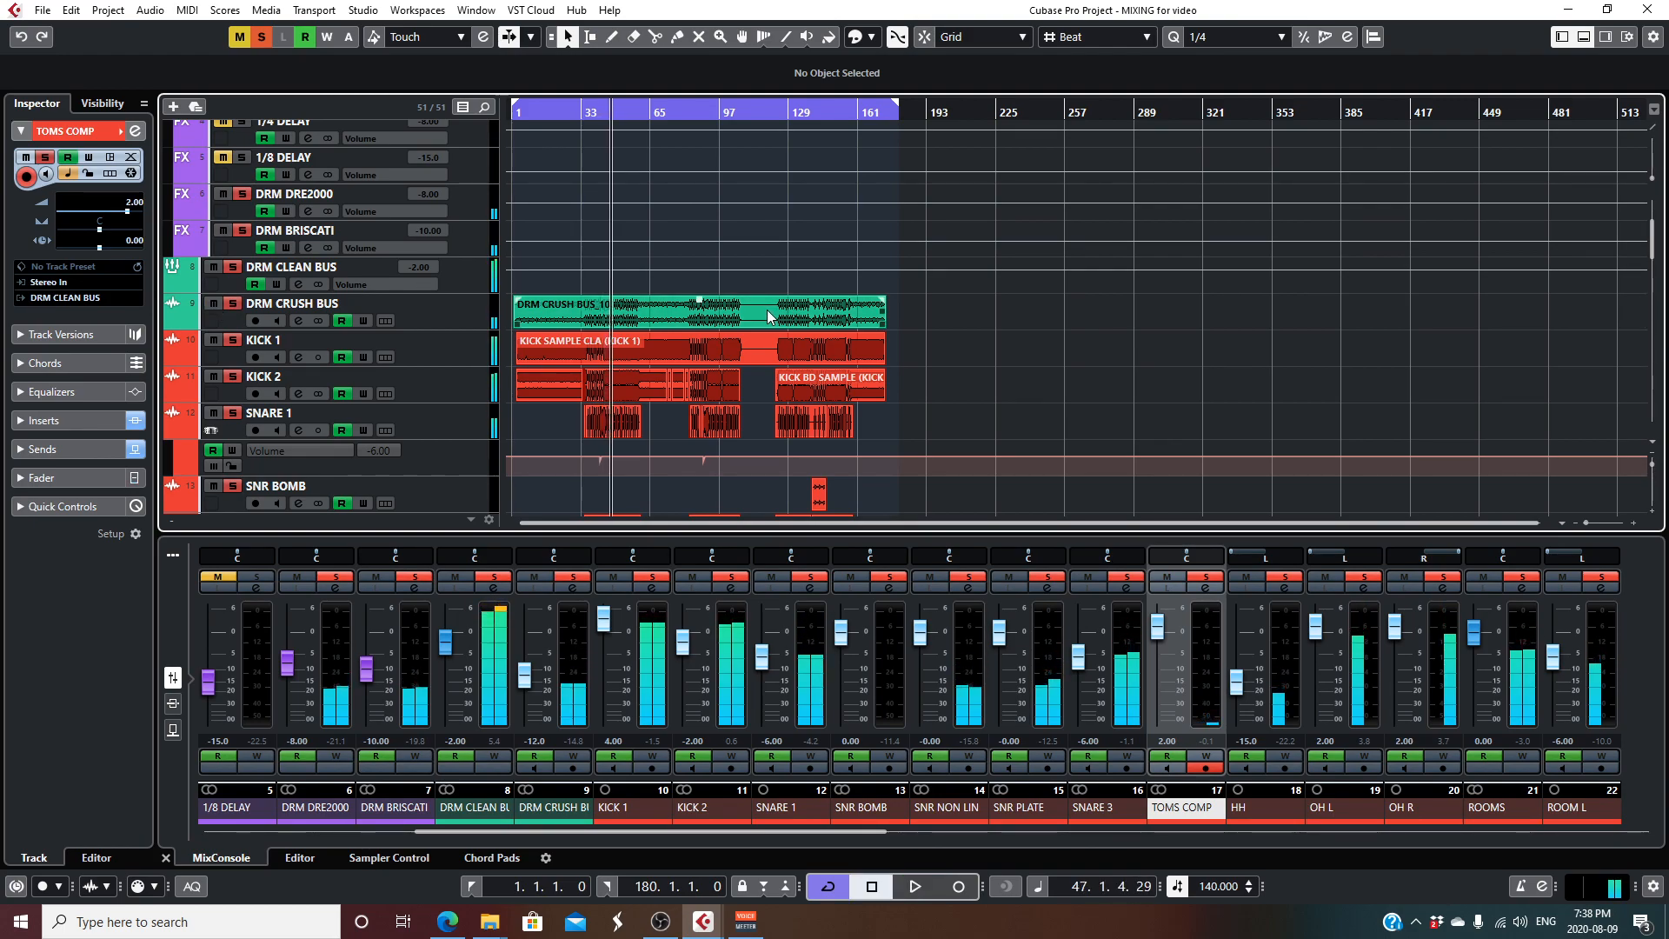
- Clear all solos, solo CRASH PUNCH, zoom in on the timeline, and play from about bar 41
scroll(757, 312, "down", 10)
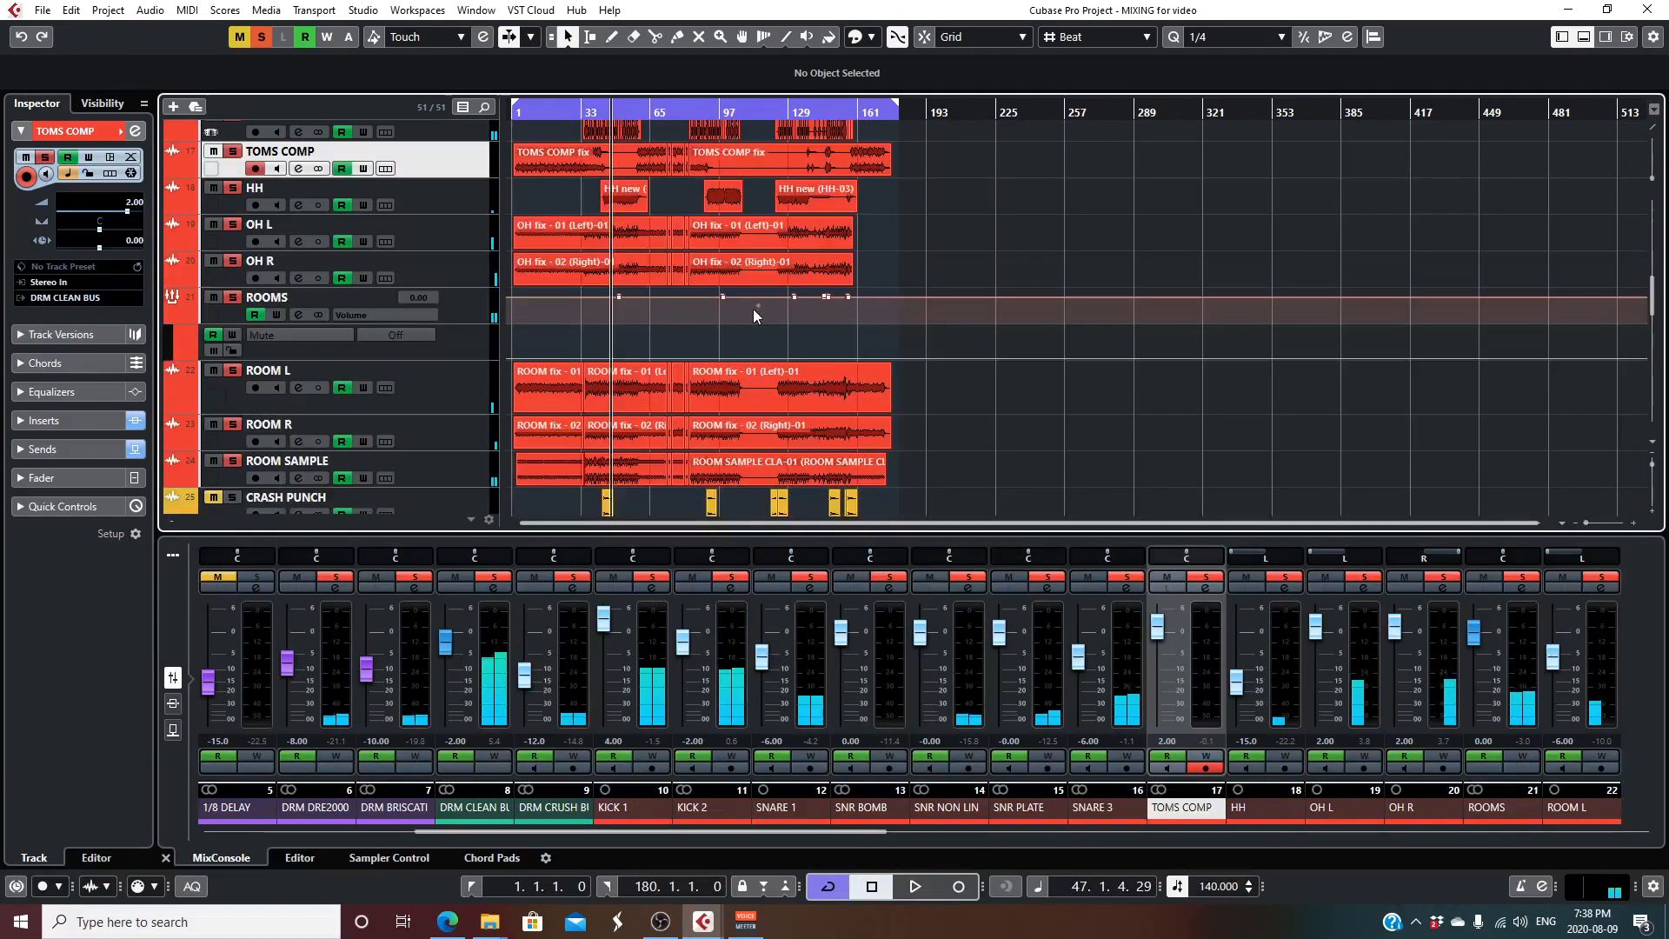
scroll(751, 309, "down", 4)
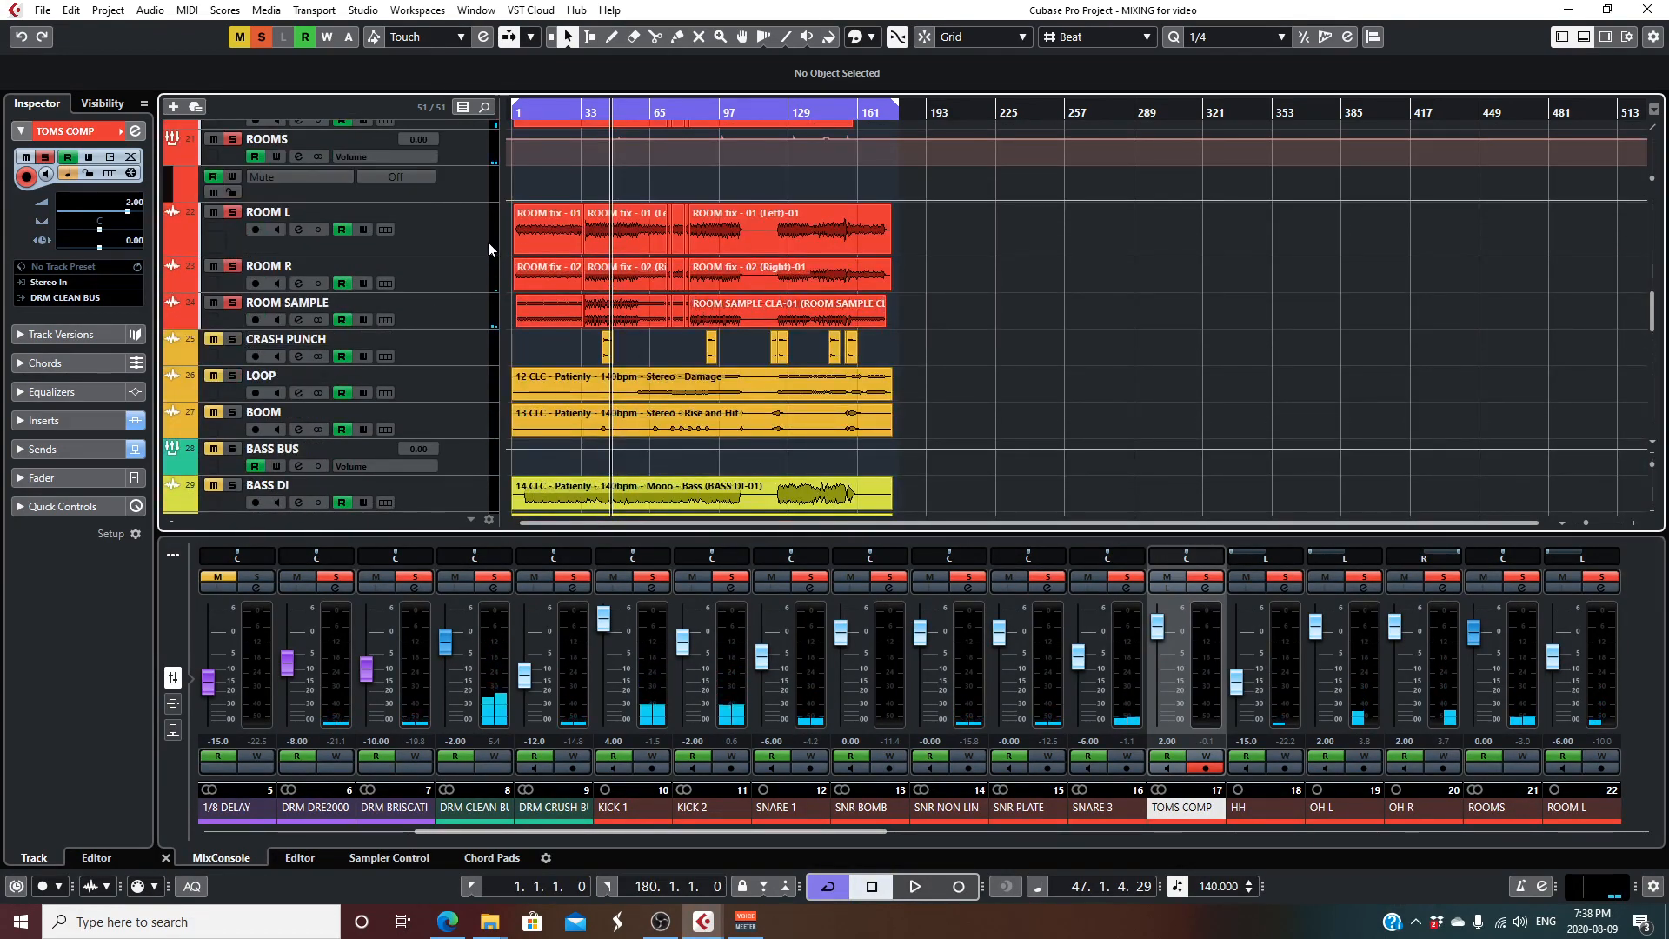
left_click(262, 37)
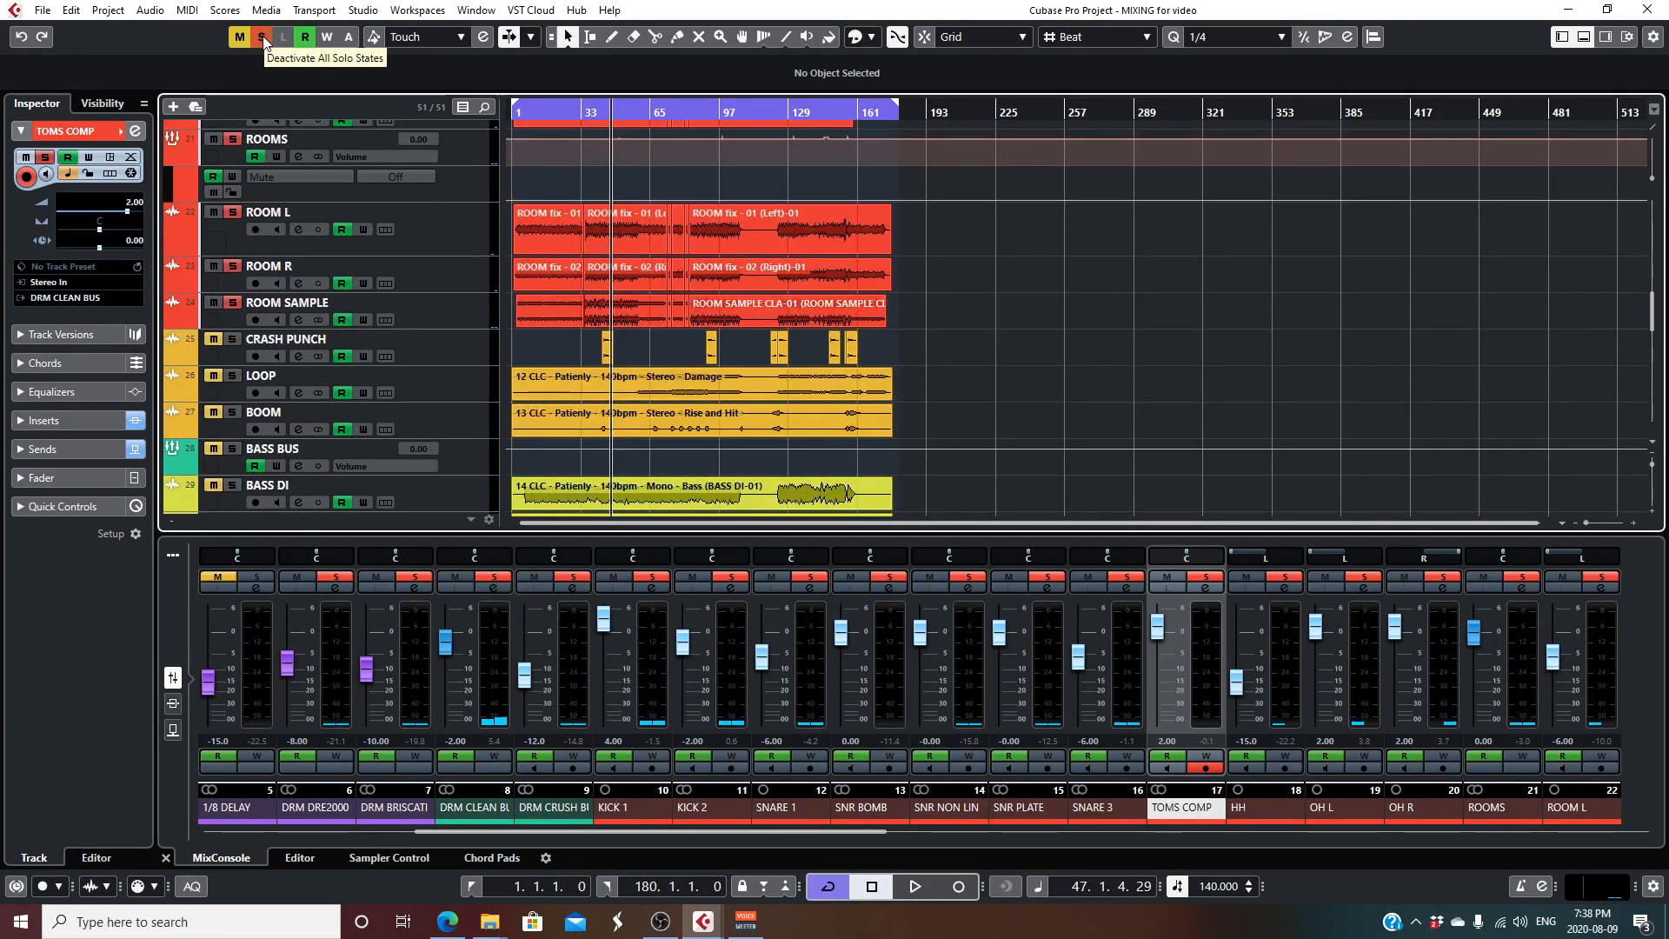
left_click(232, 338)
left_click_drag(597, 112, 598, 117)
left_click_drag(1586, 522, 1594, 525)
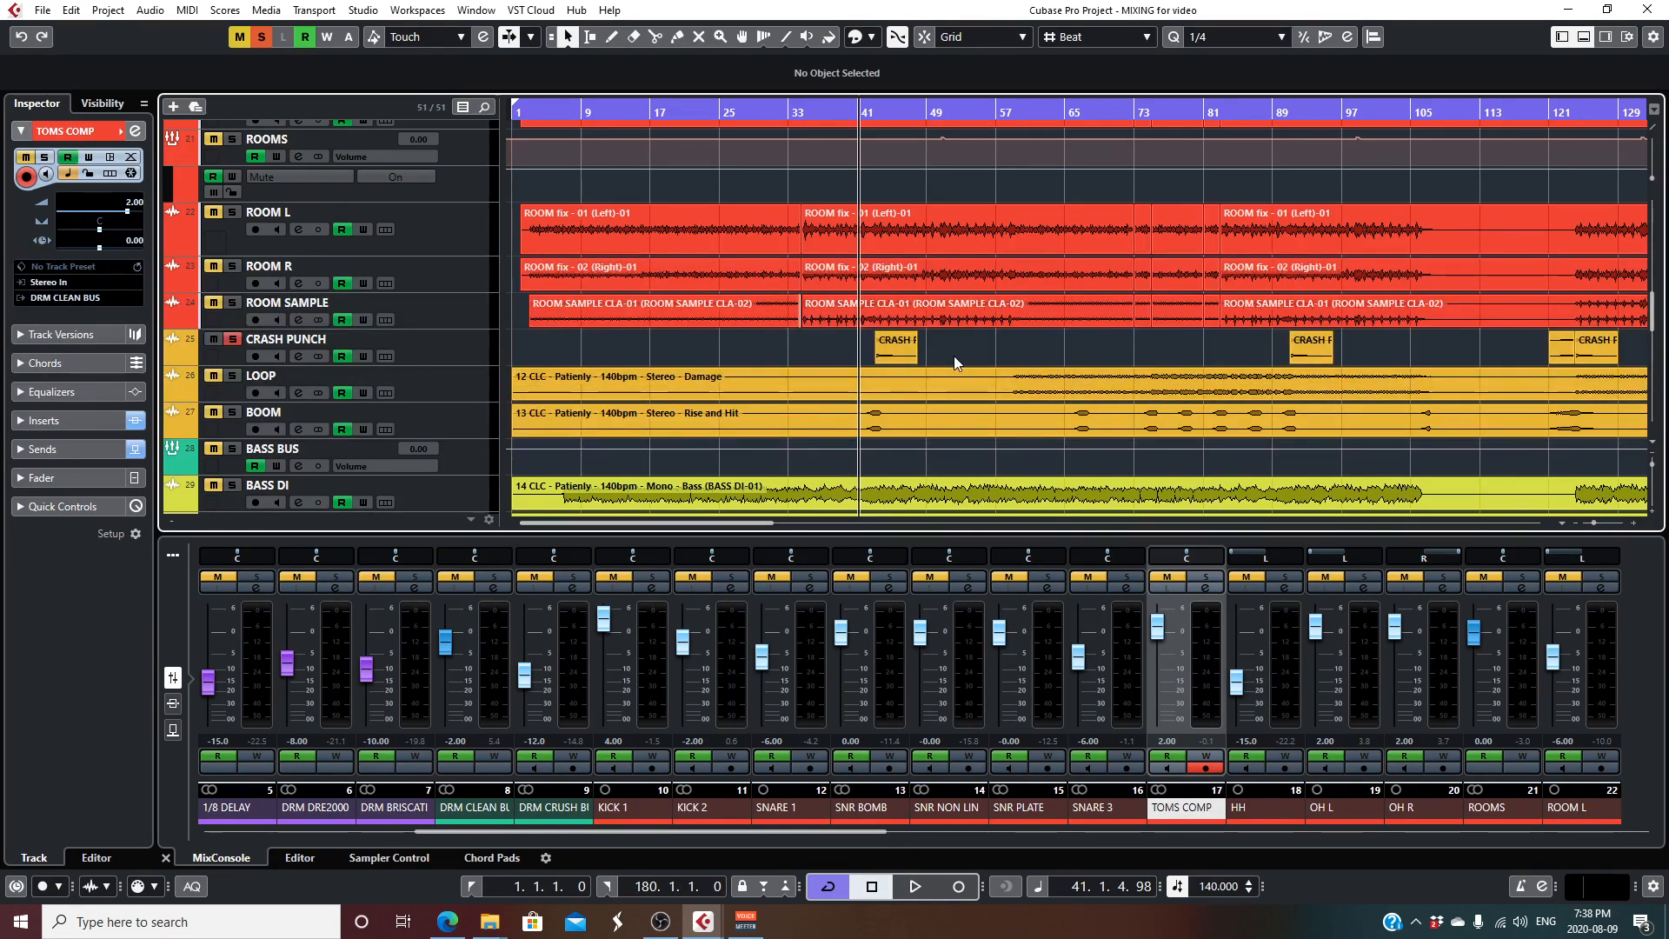
key("space")
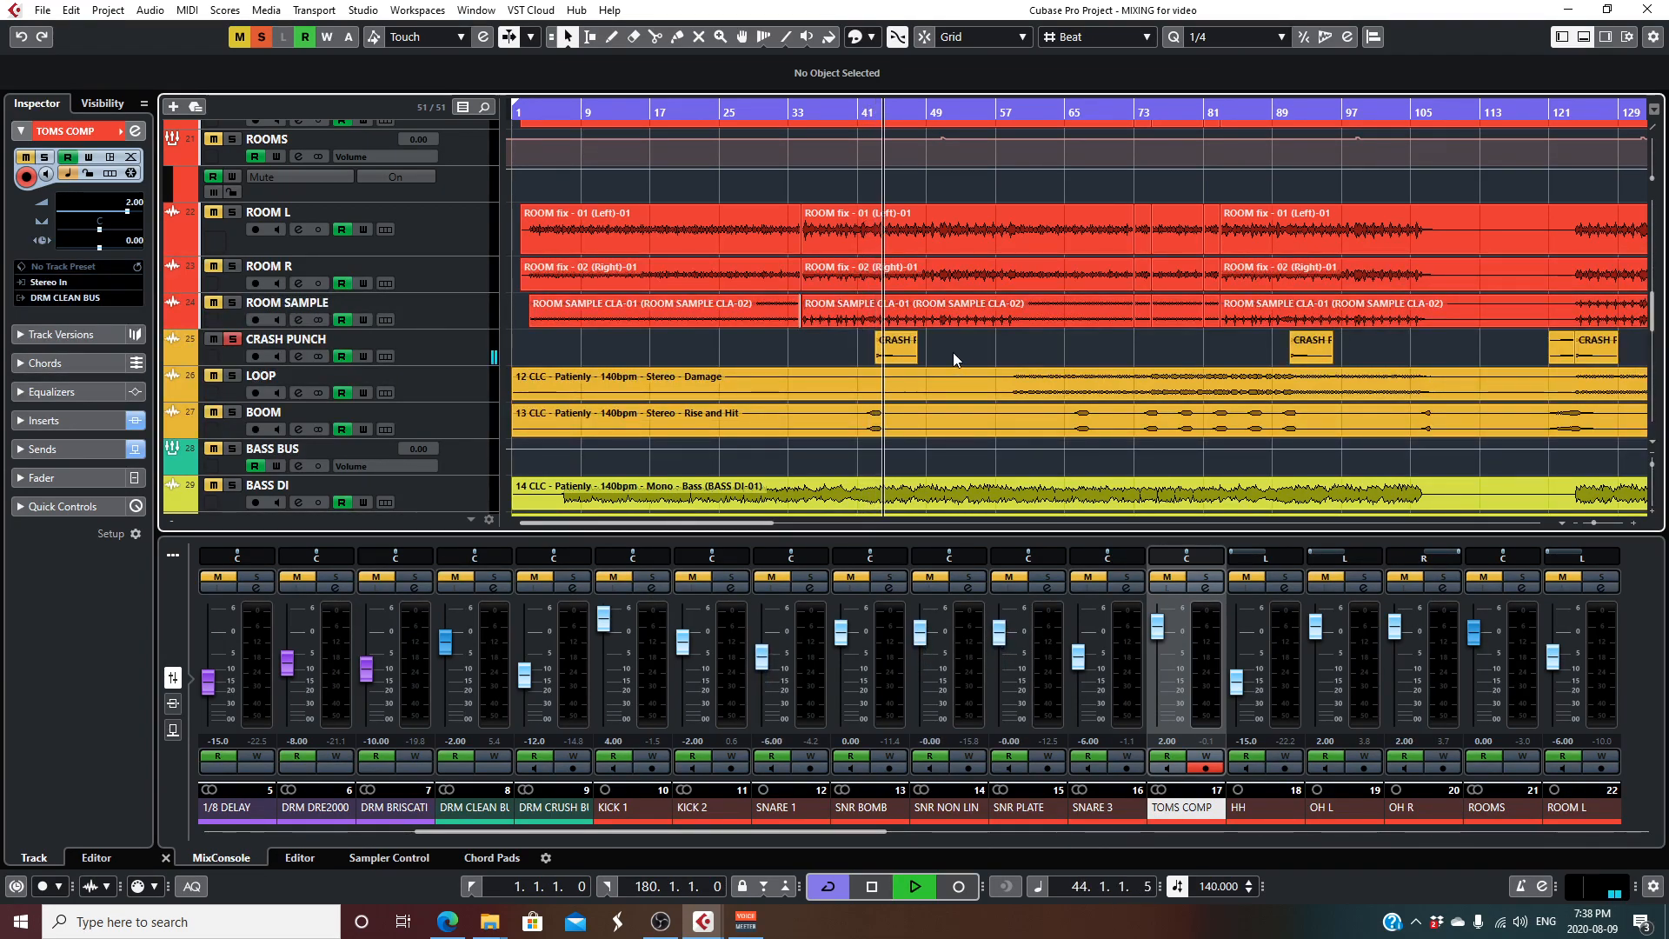
- Stop playback, inspect the L1 limiter insert on the LOOP track, and close the plug-in and its channel settings
key("space")
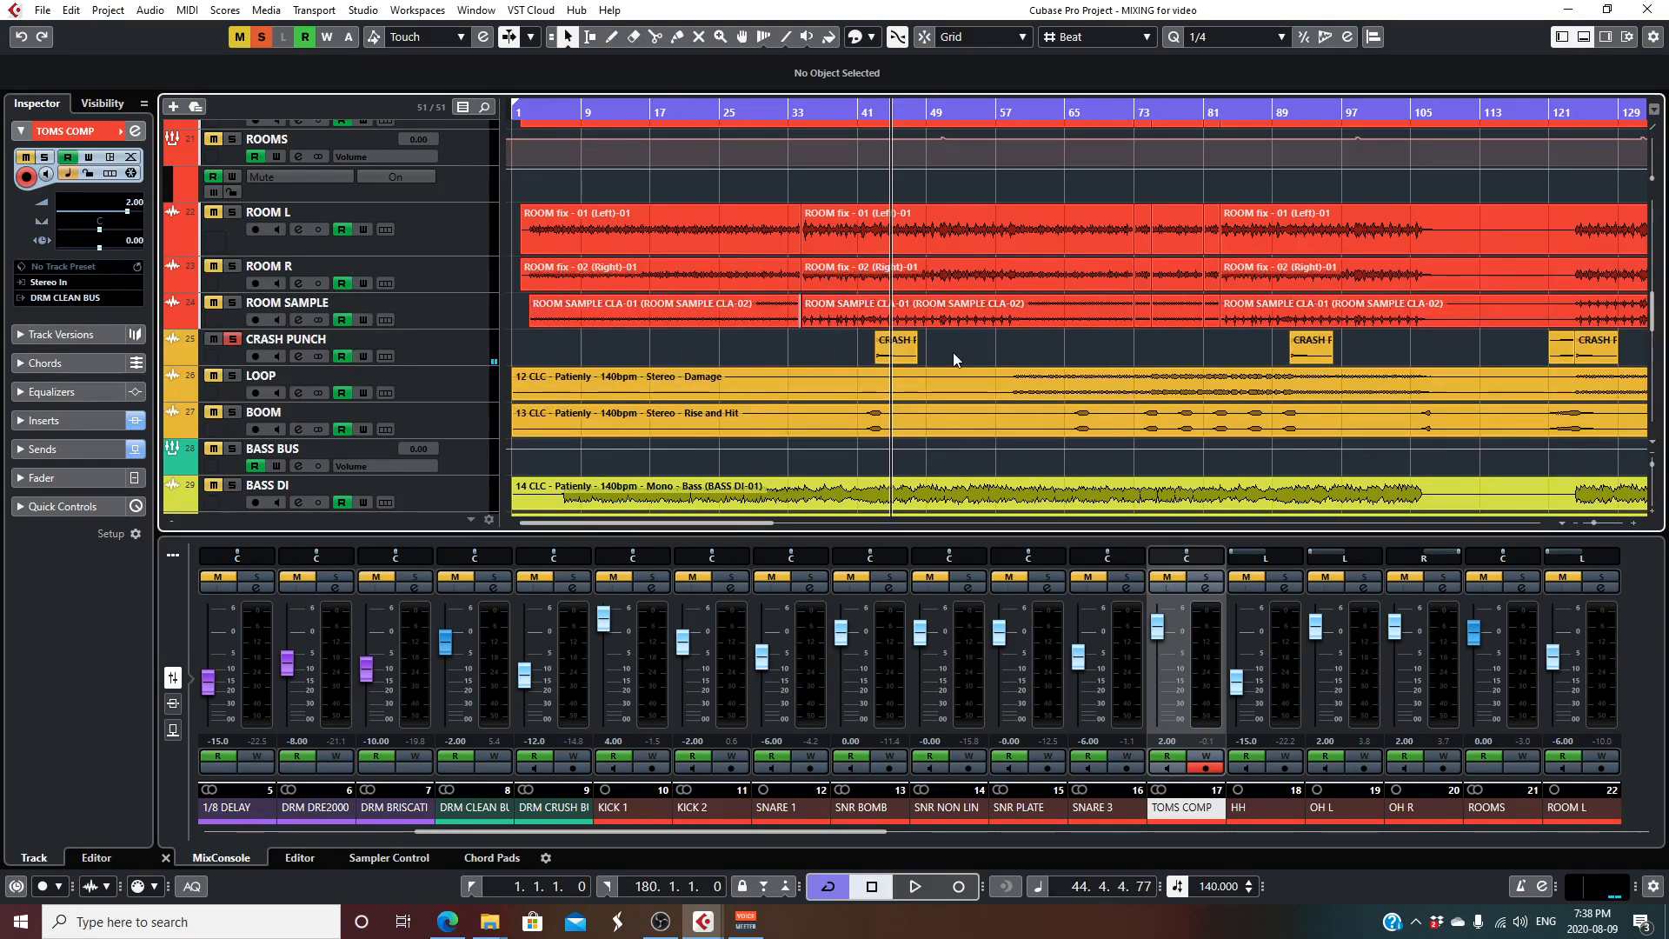
scroll(953, 352, "down", 5)
scroll(953, 352, "up", 2)
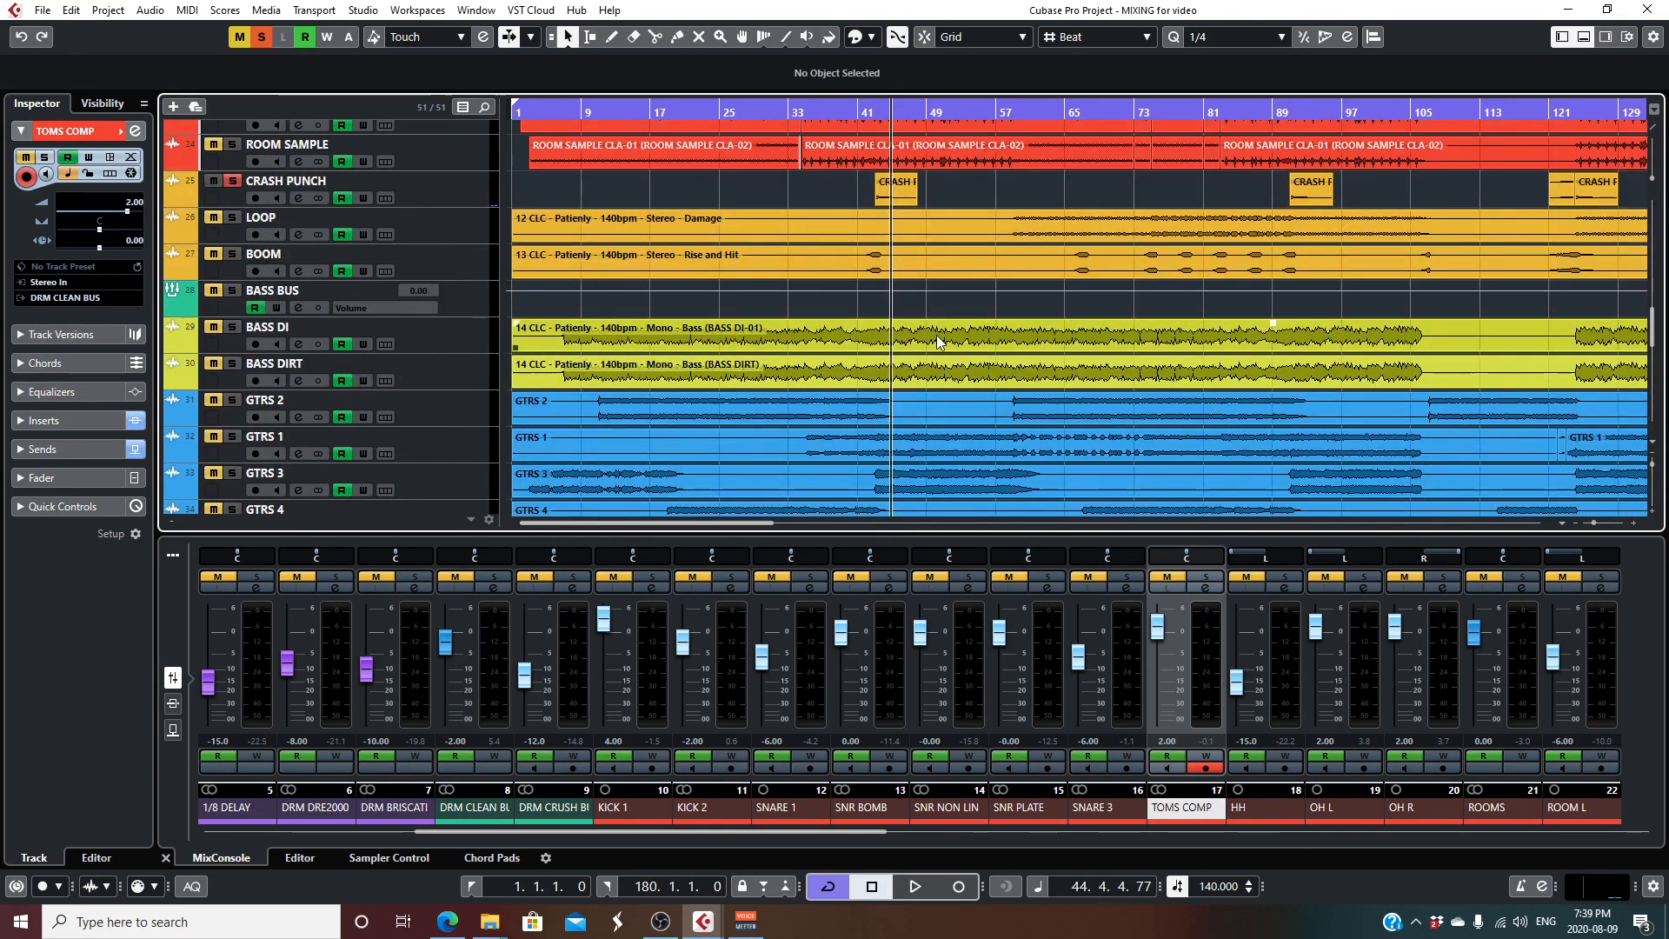
left_click(438, 228)
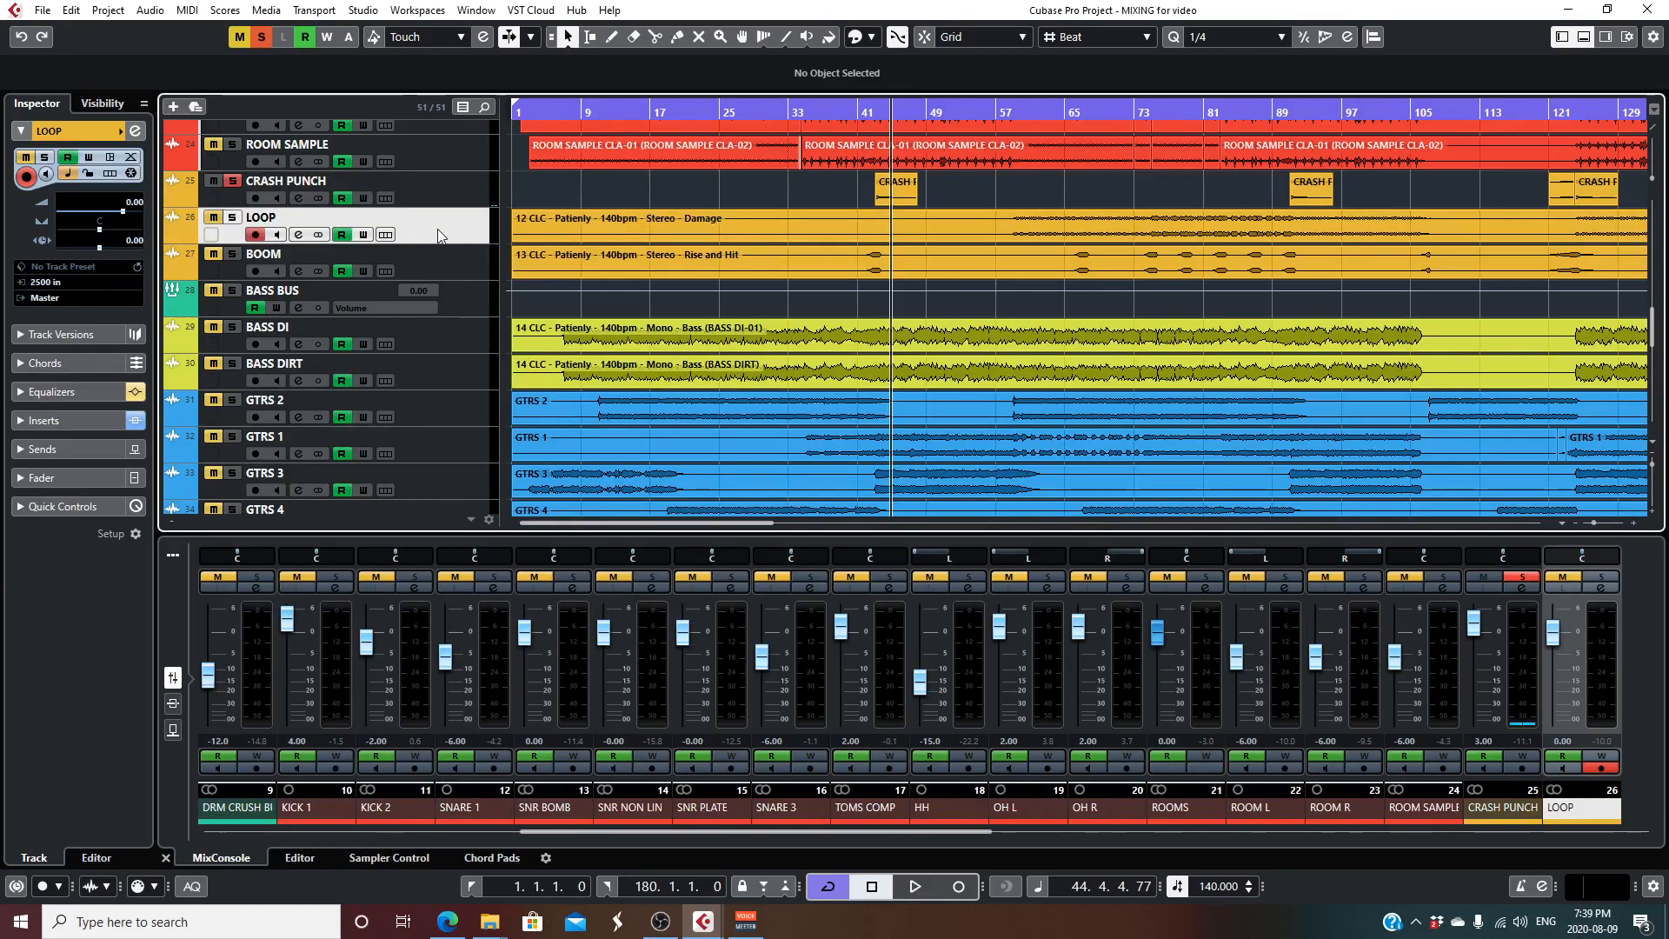
left_click(298, 237)
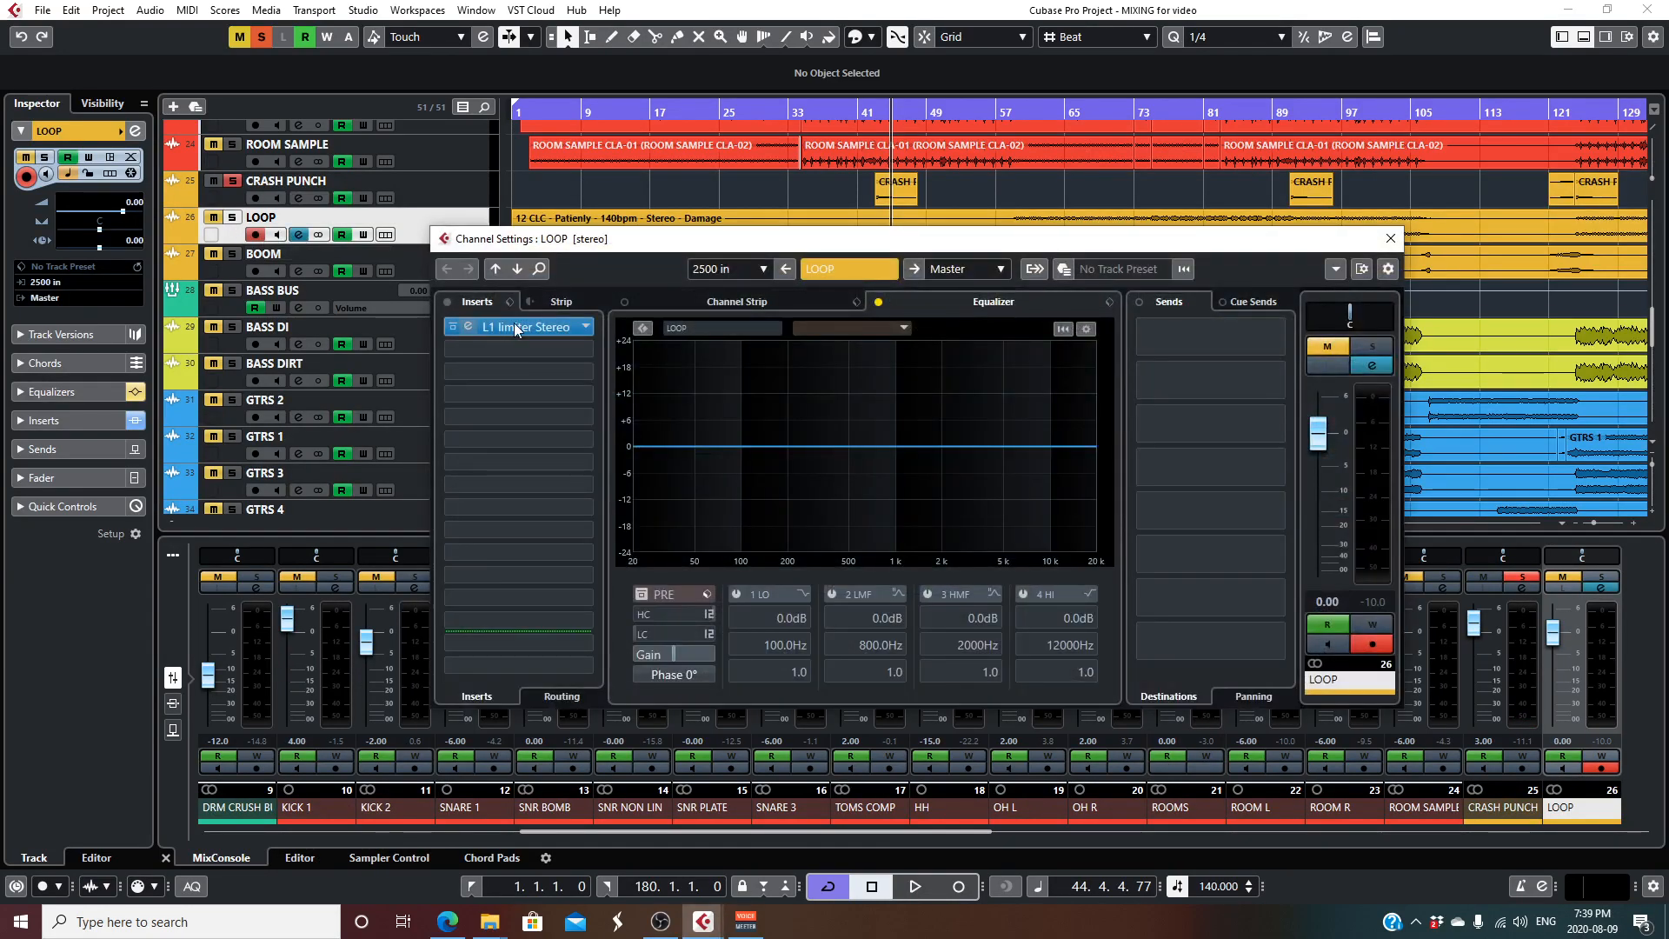
double_click(516, 327)
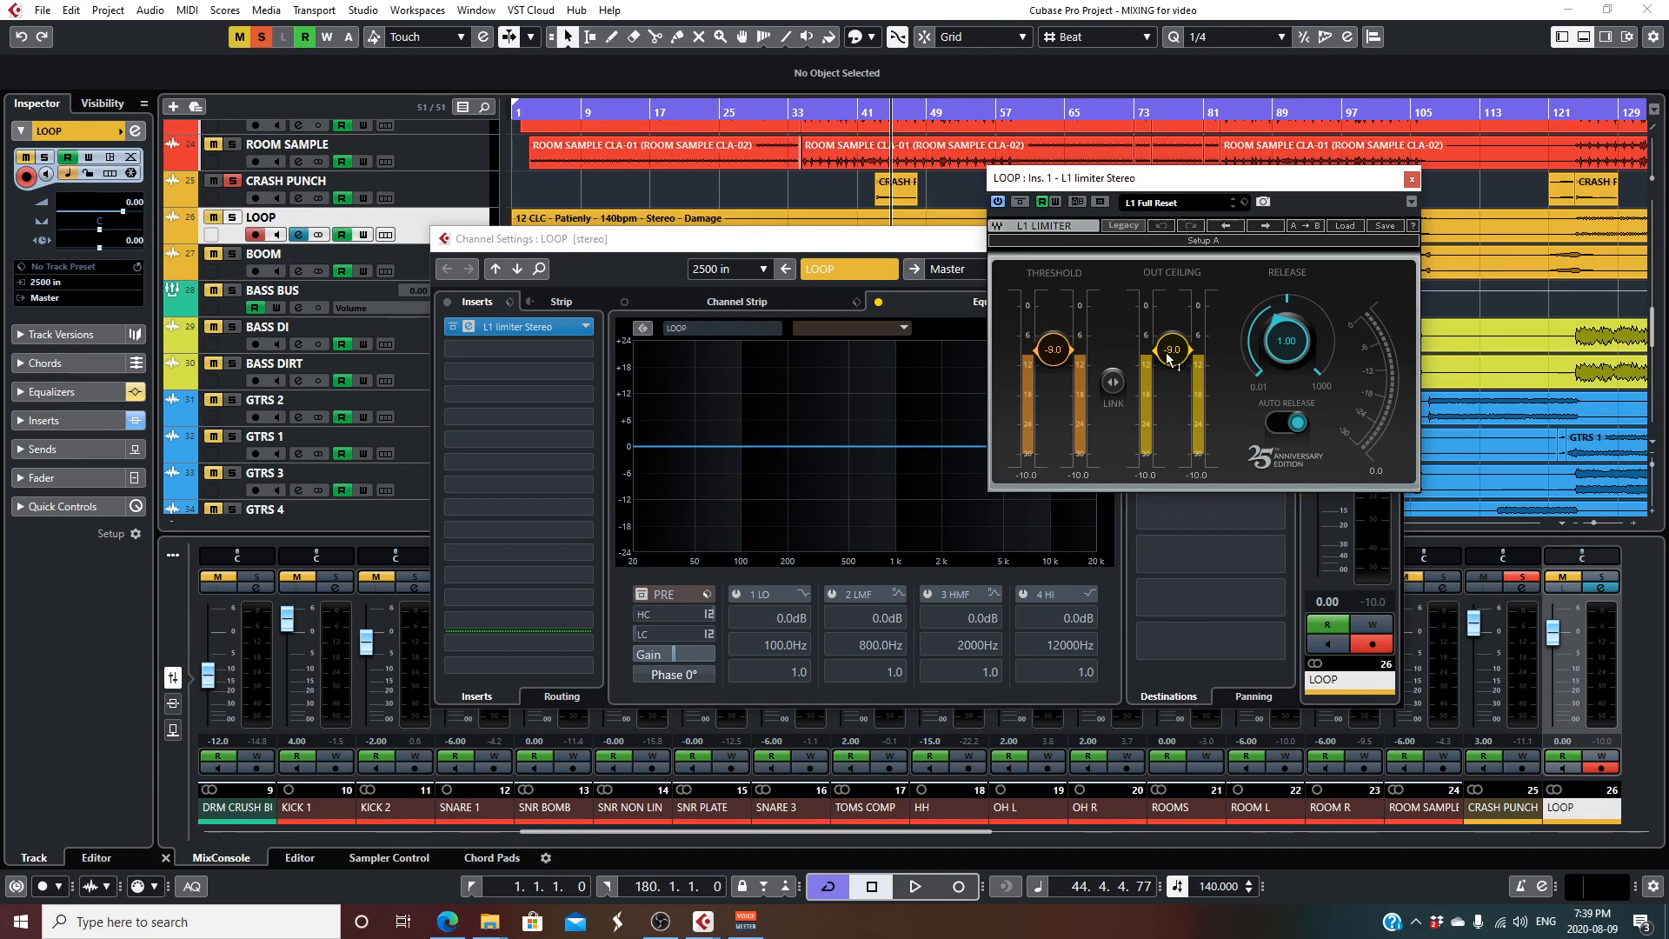
left_click(1412, 179)
left_click(1392, 240)
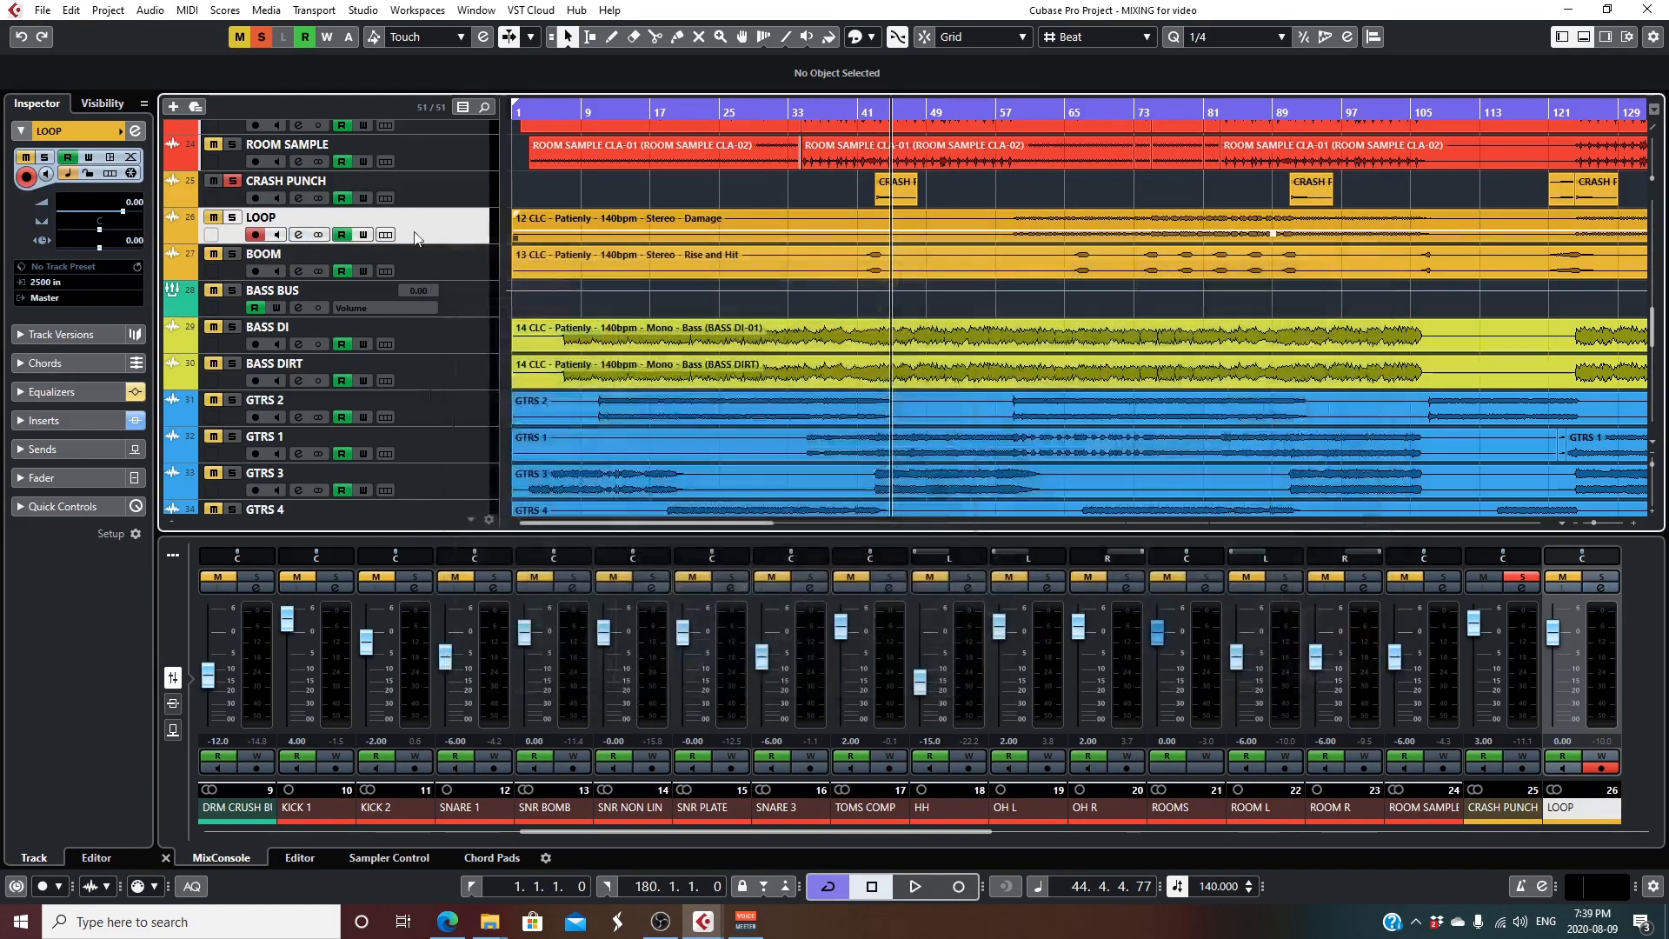
- Solo the BOOM track, inspect its StudioEQ insert, and close the plug-in and channel settings
left_click(466, 256)
left_click(232, 254)
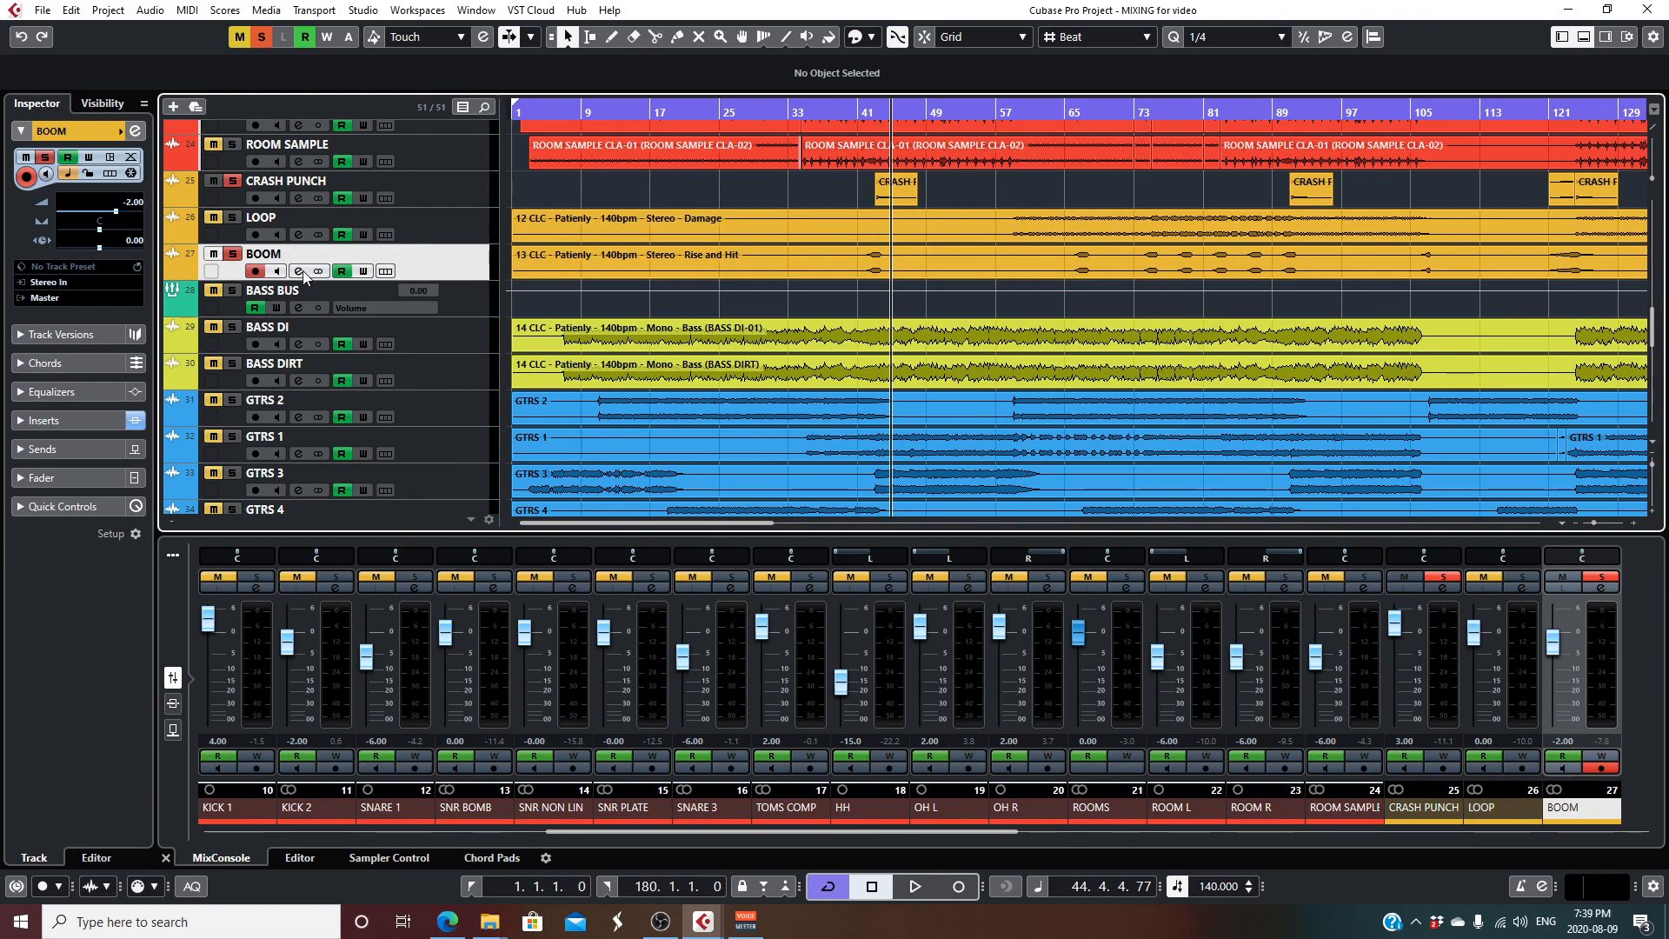
left_click(301, 272)
left_click(534, 327)
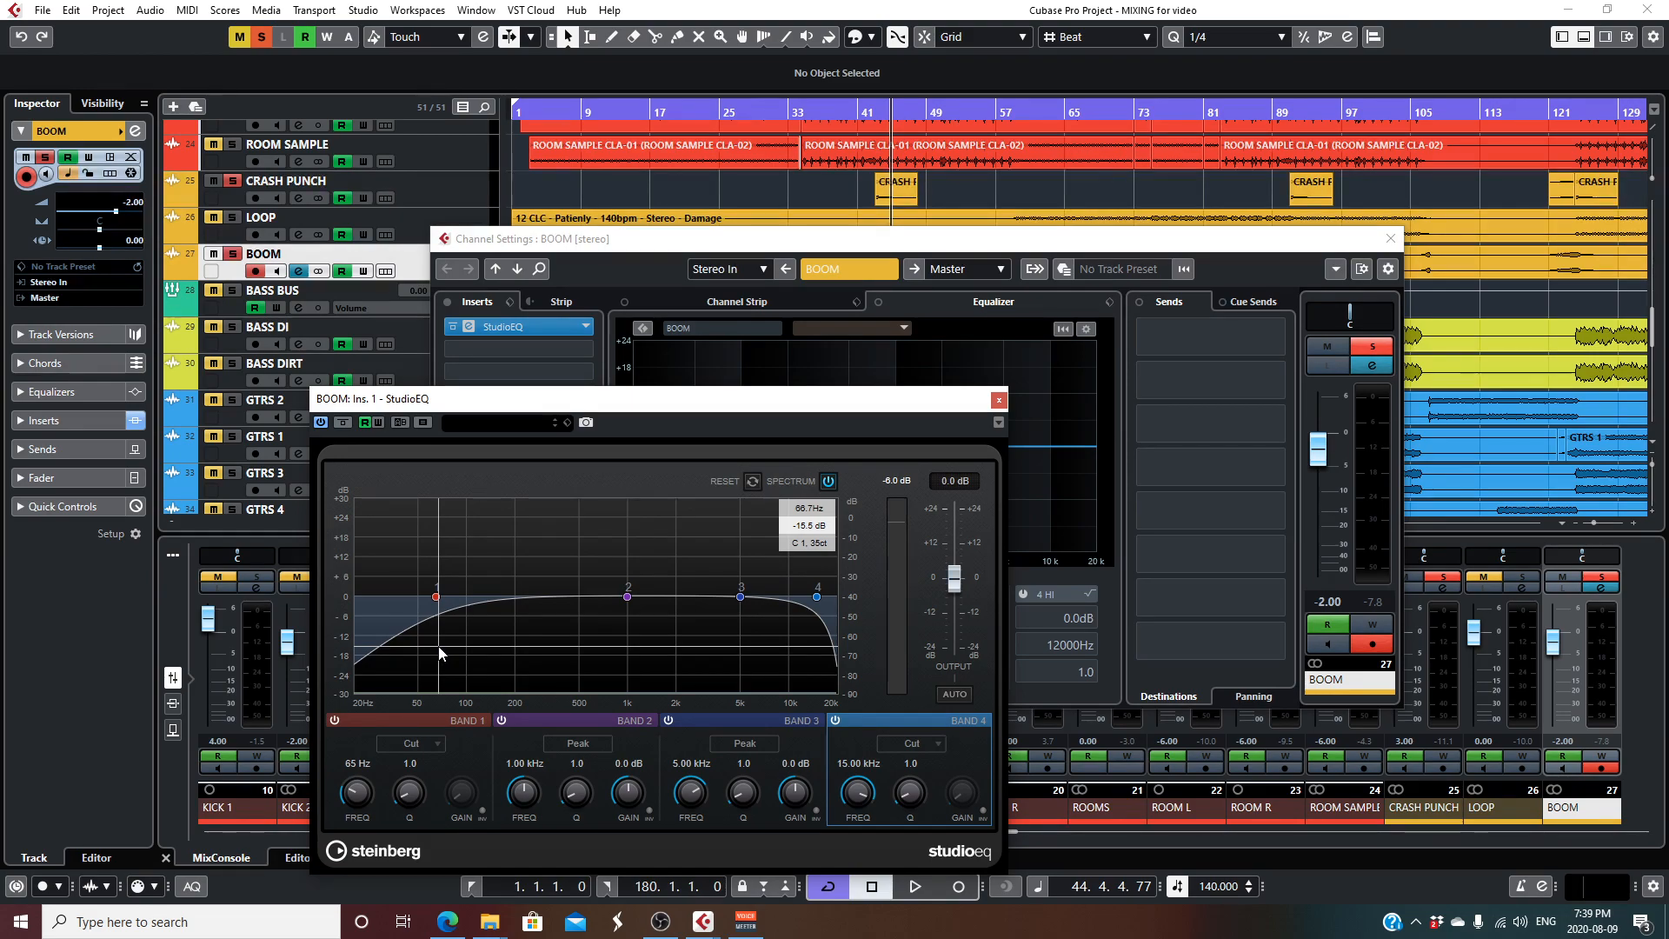
left_click(999, 400)
left_click(1390, 238)
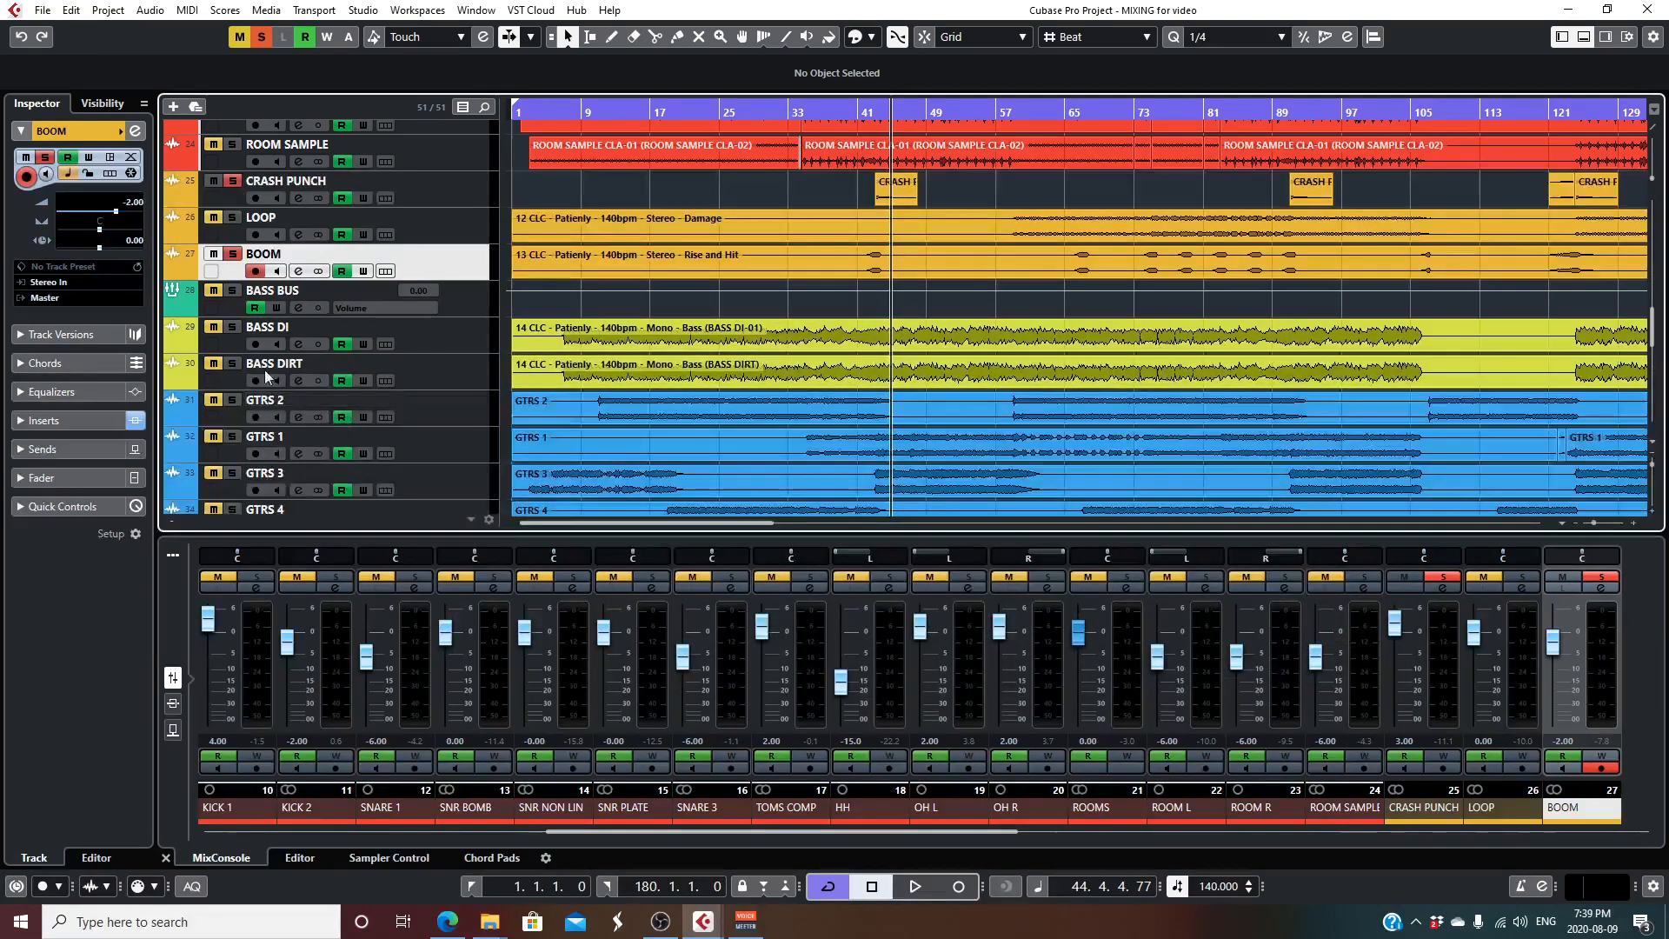
- Clear all solos and mutes, solo BASS DI, and play from about bar 11
left_click(261, 36)
left_click(239, 37)
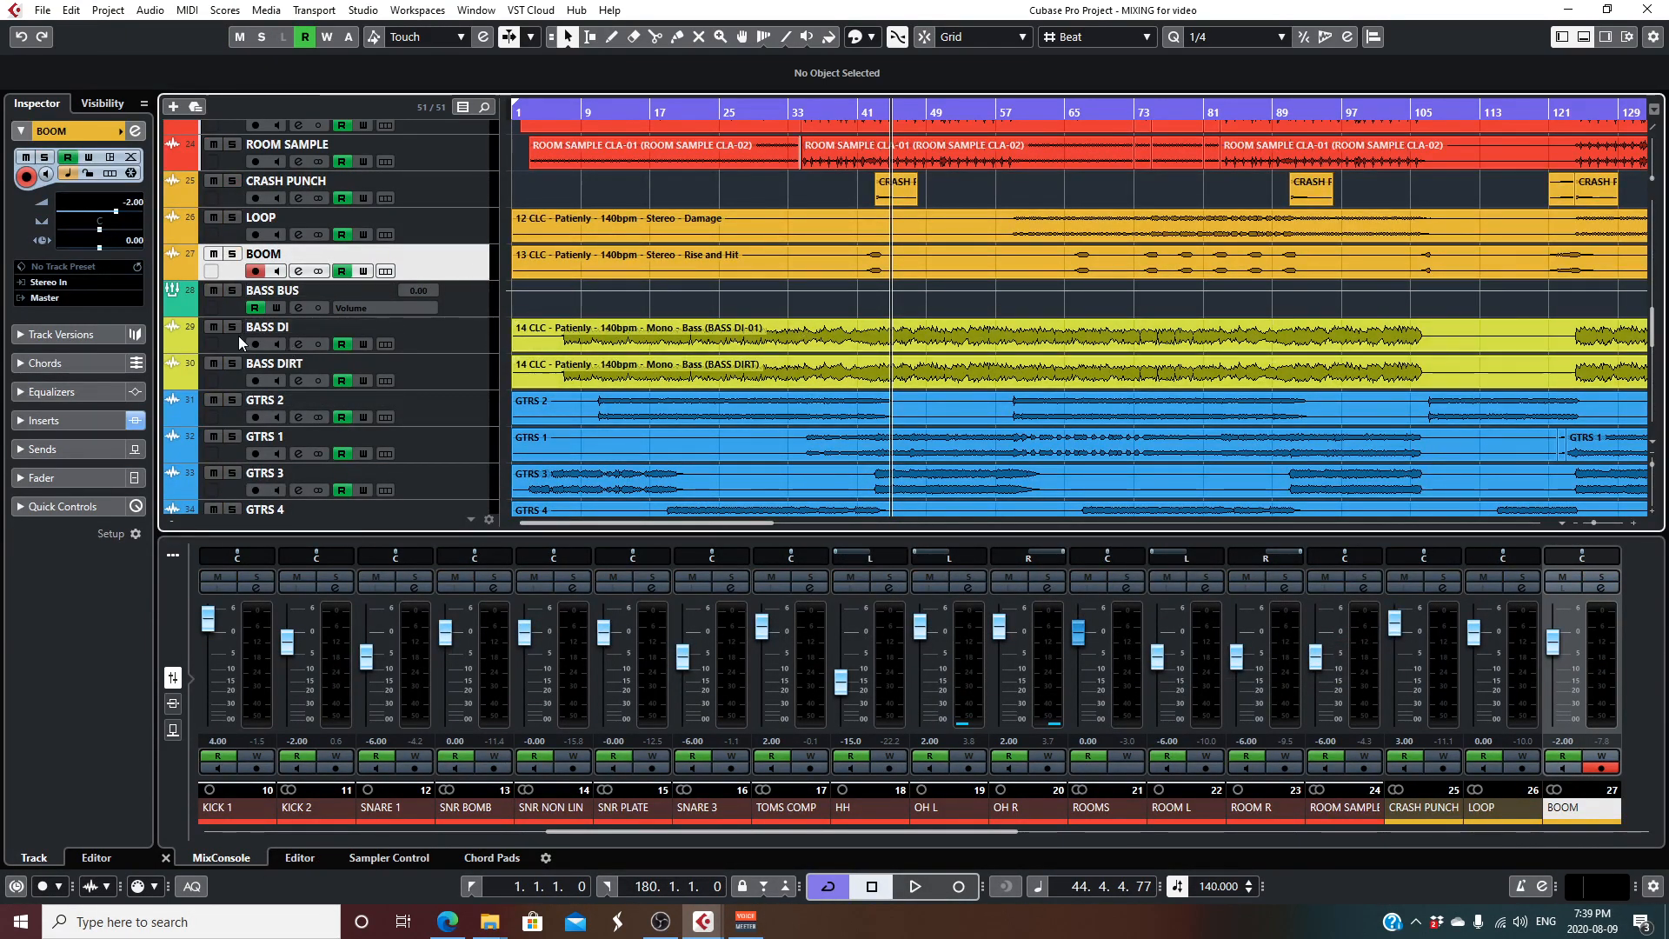
left_click(232, 328)
left_click(299, 345)
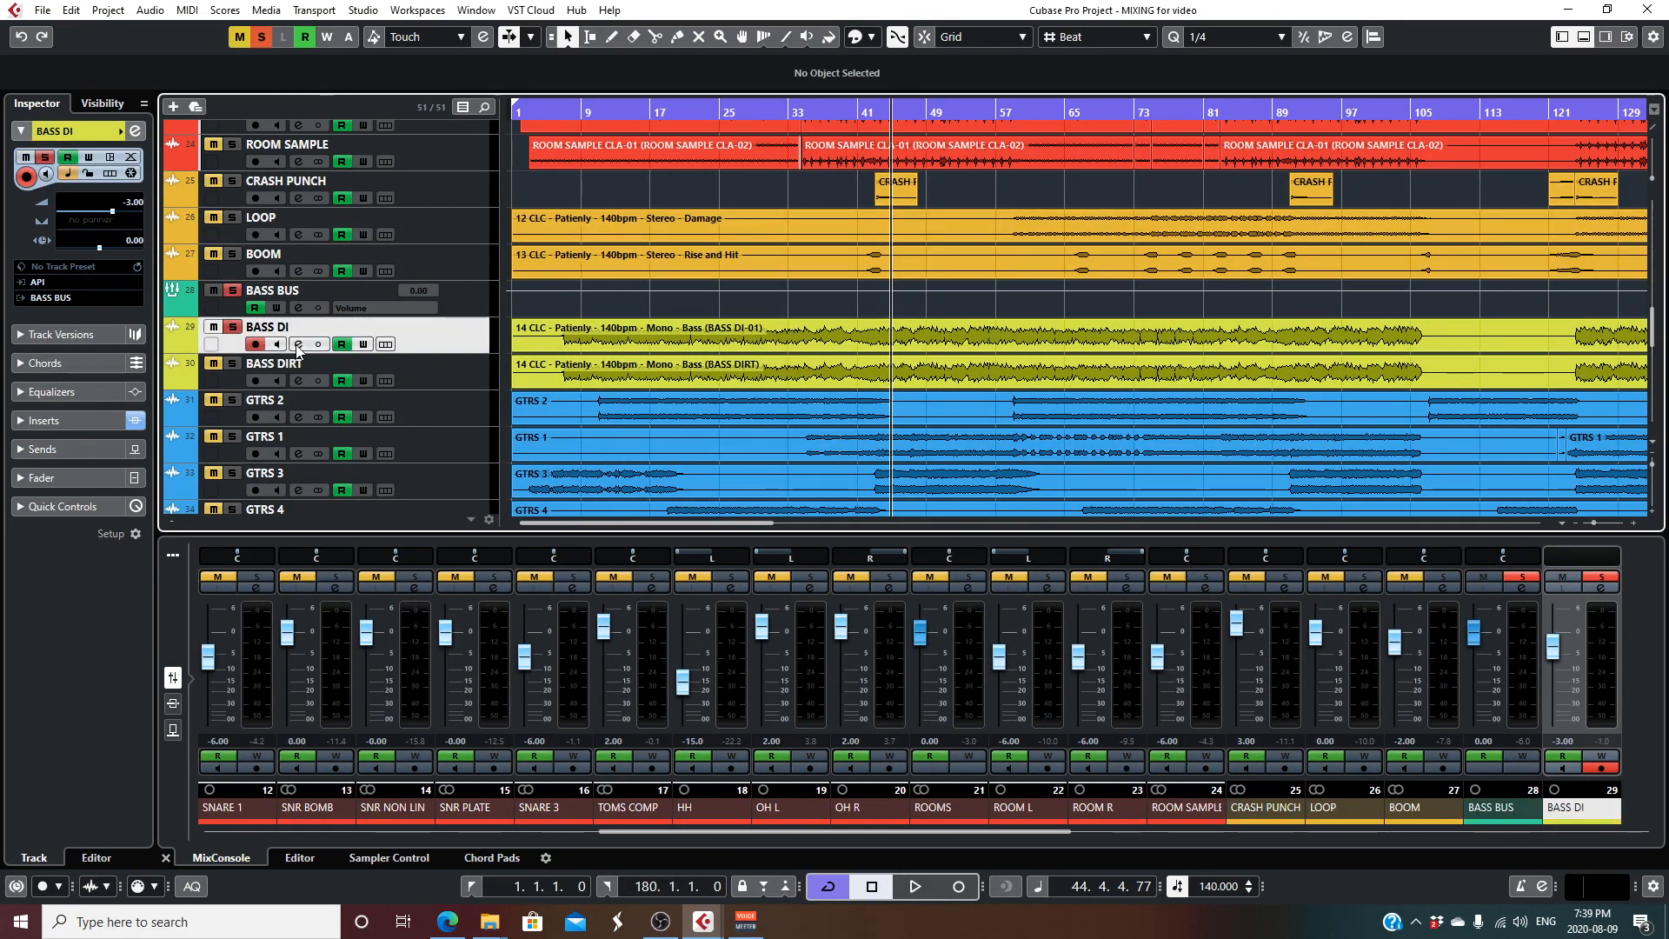
left_click_drag(818, 115, 601, 117)
key("space")
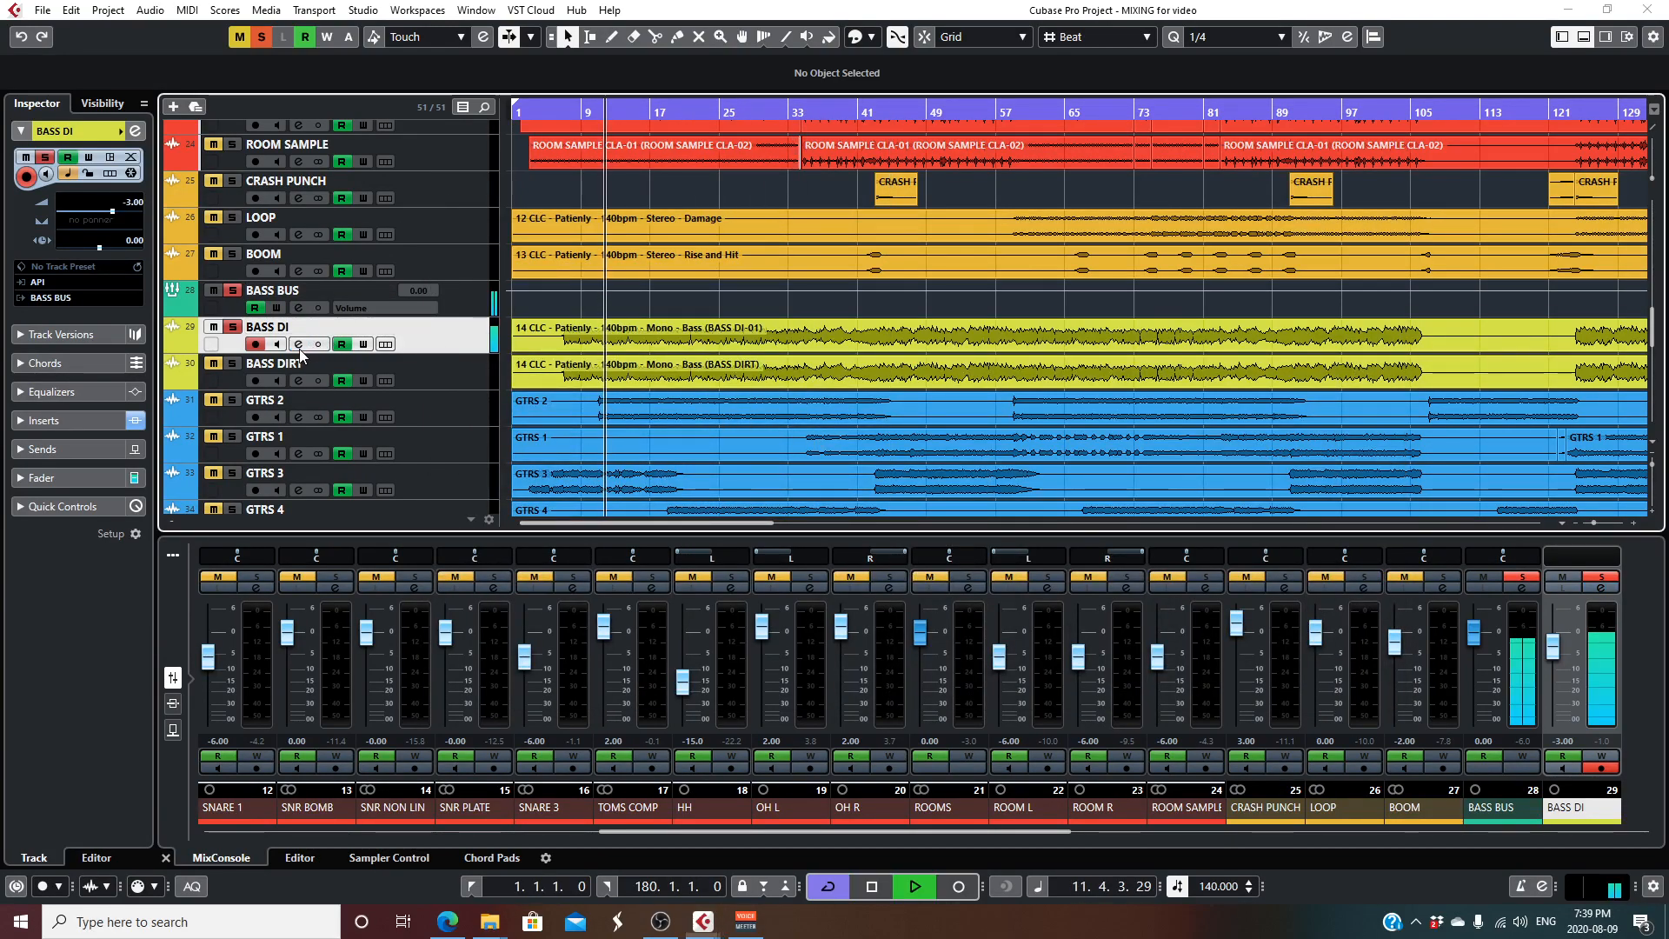
- Audition BASS DI with its inserts bypassed, and review CLA MixHub with its CLA-76 compressor
left_click(299, 345)
left_click(448, 302)
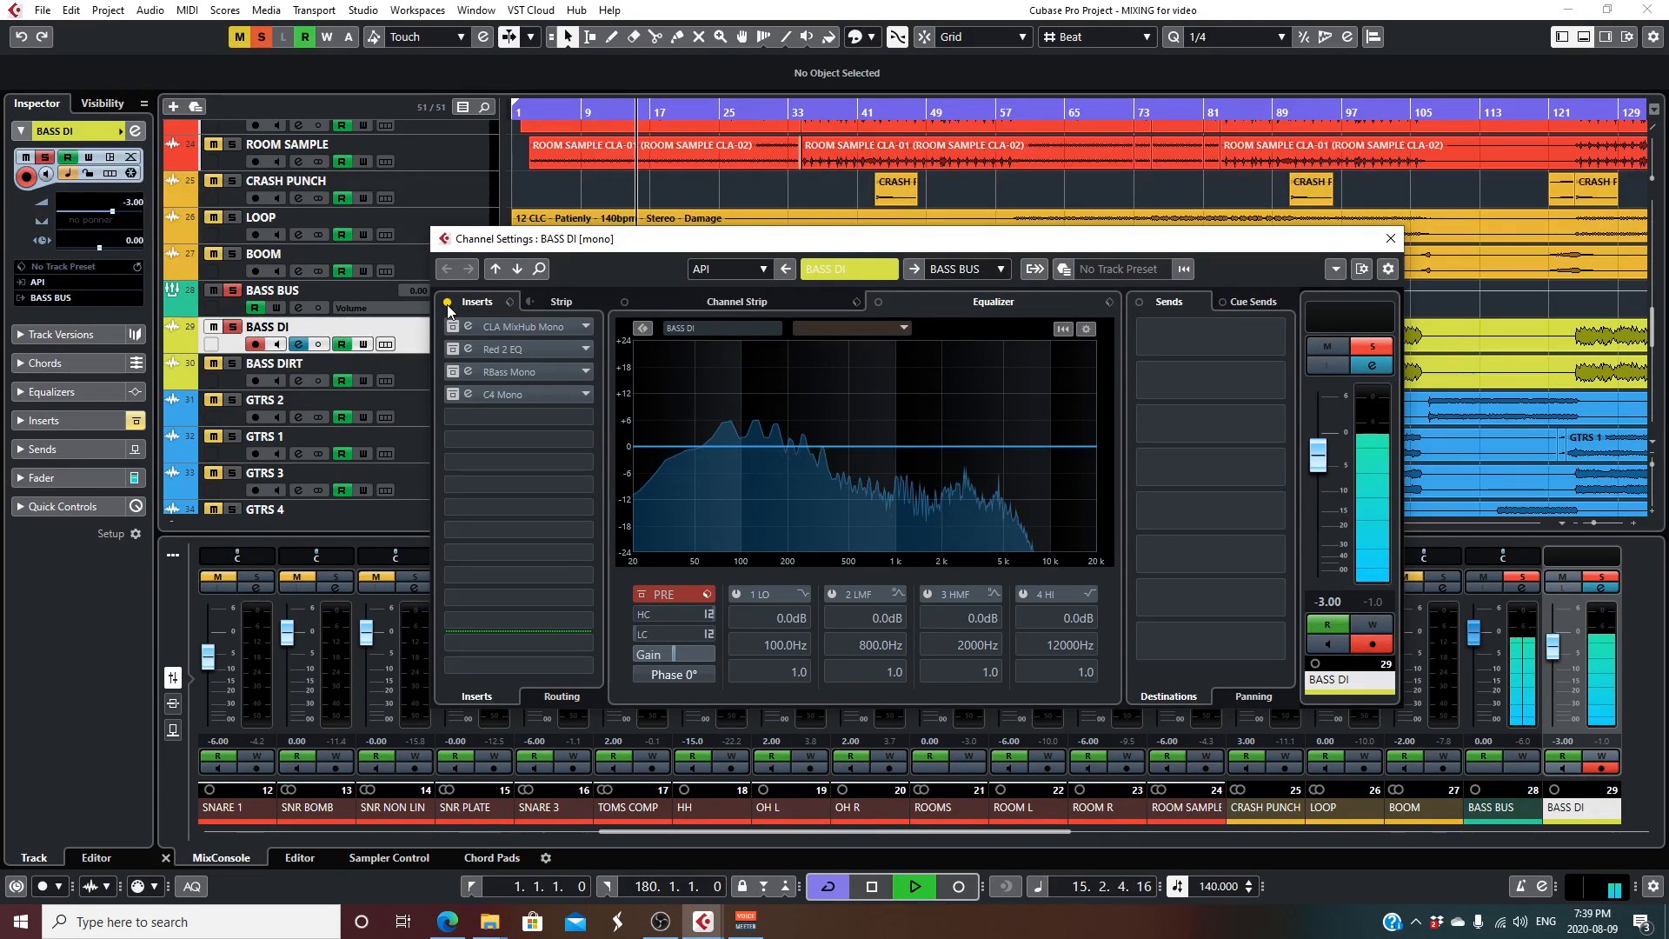
left_click(448, 302)
left_click(535, 328)
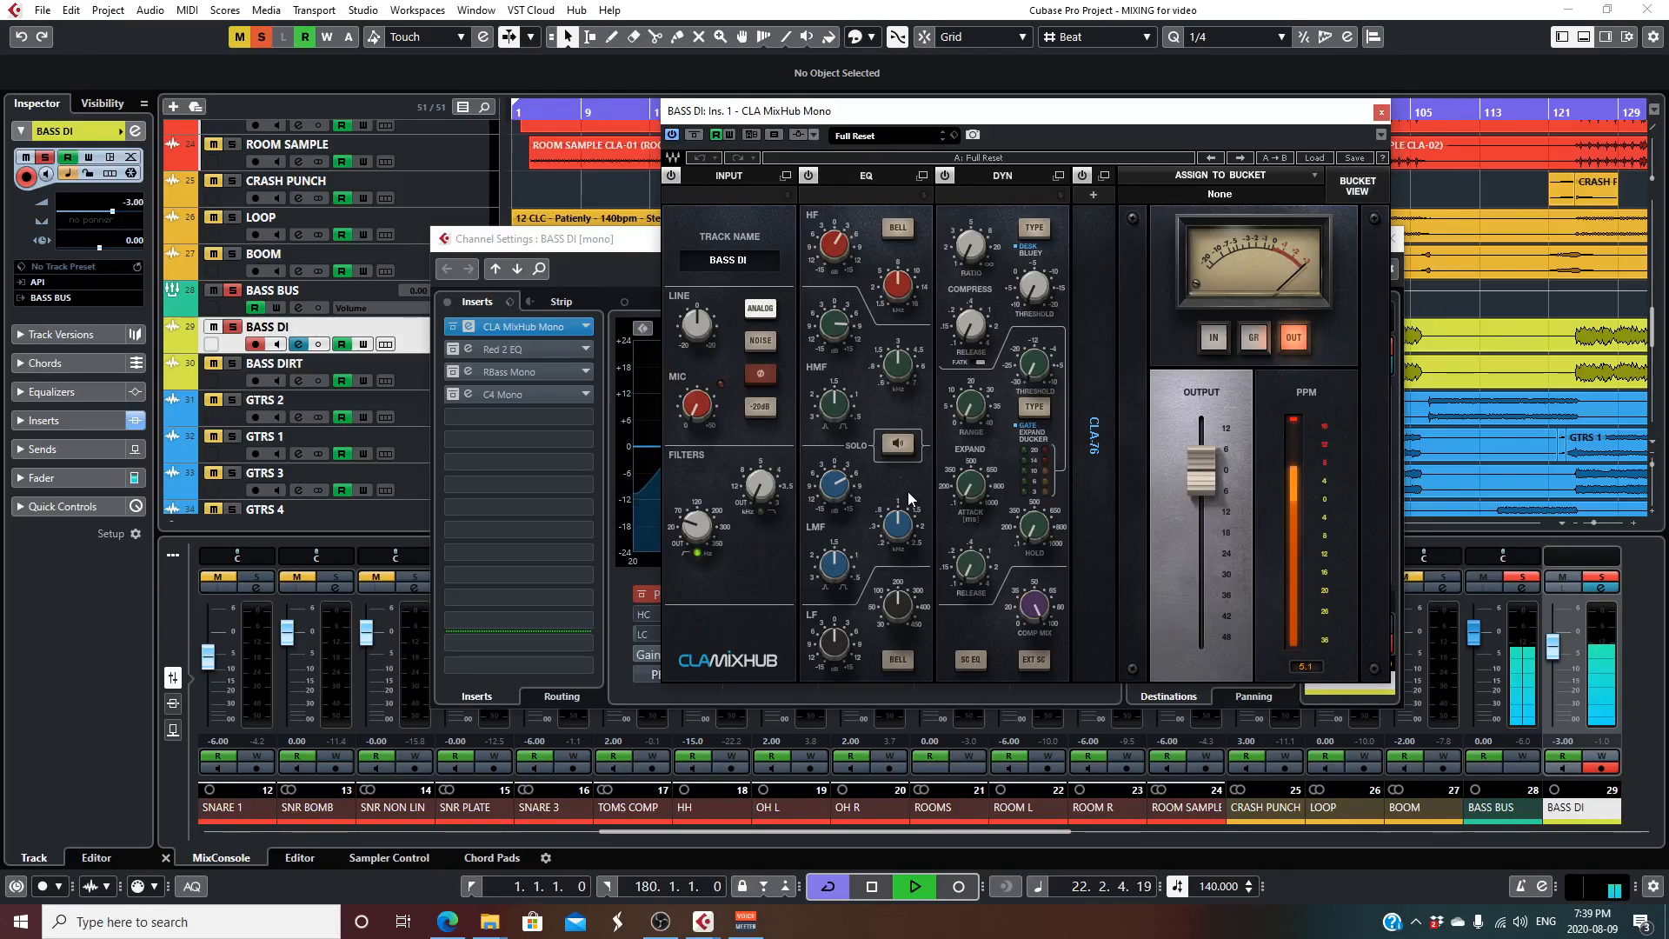
left_click(1104, 176)
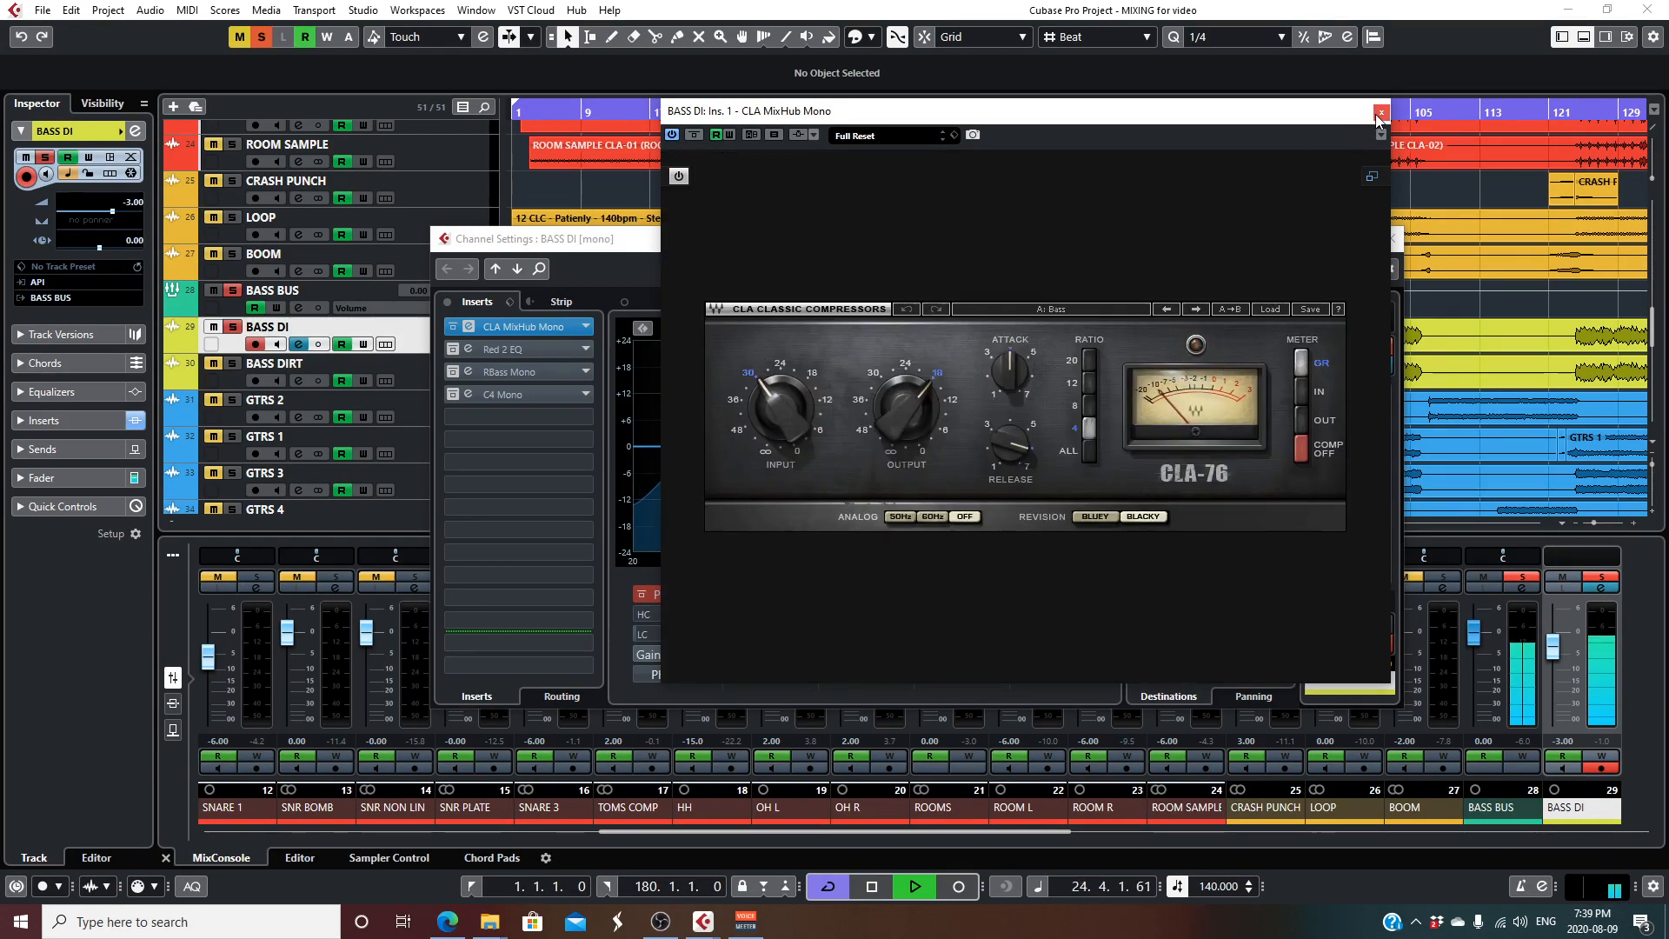
- Review Red 2 EQ on BASS DI, close the first two plug-ins, and reactivate and open RBass Mono
left_click(560, 351)
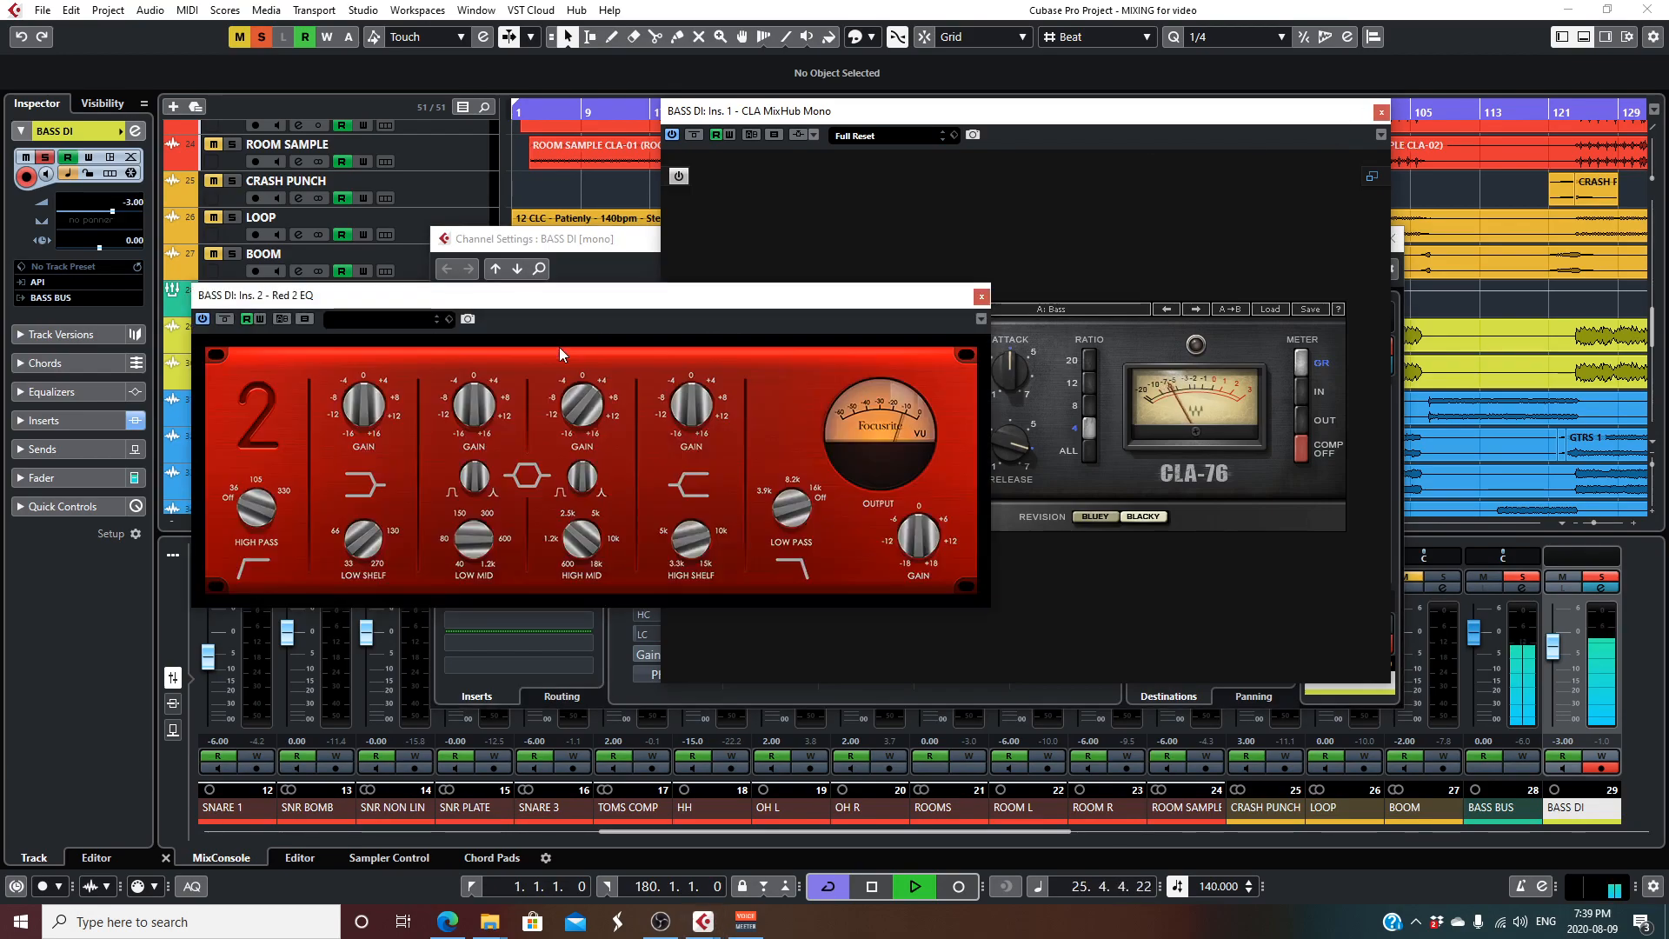
left_click(983, 297)
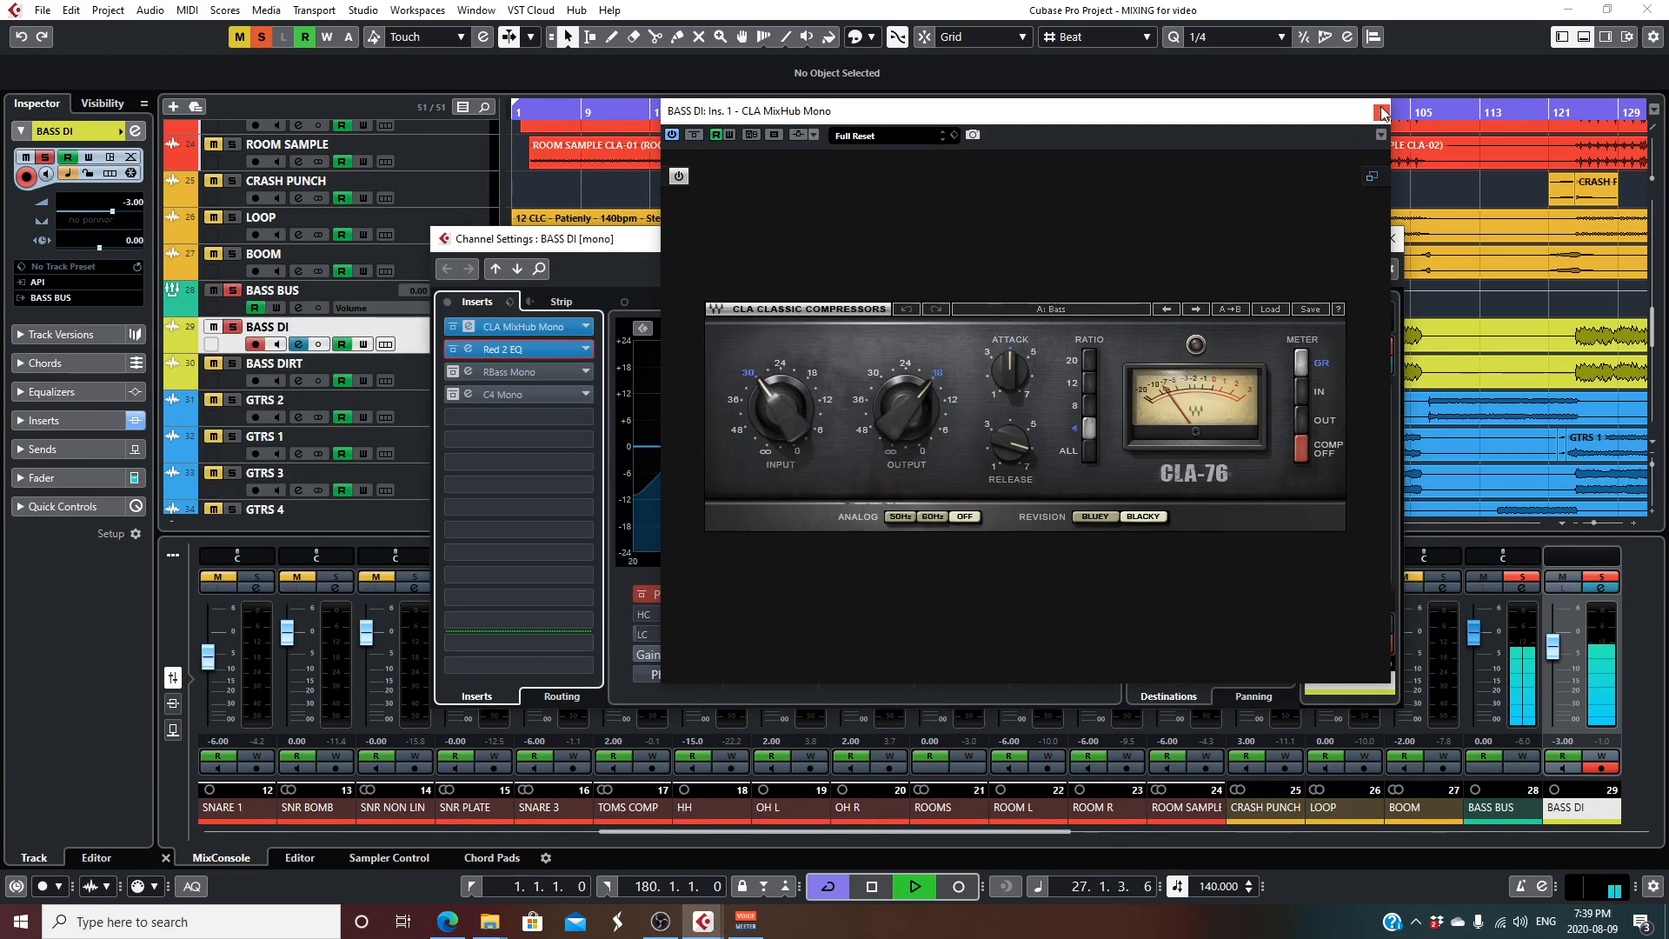
left_click(1381, 112)
left_click(453, 371)
left_click(527, 370)
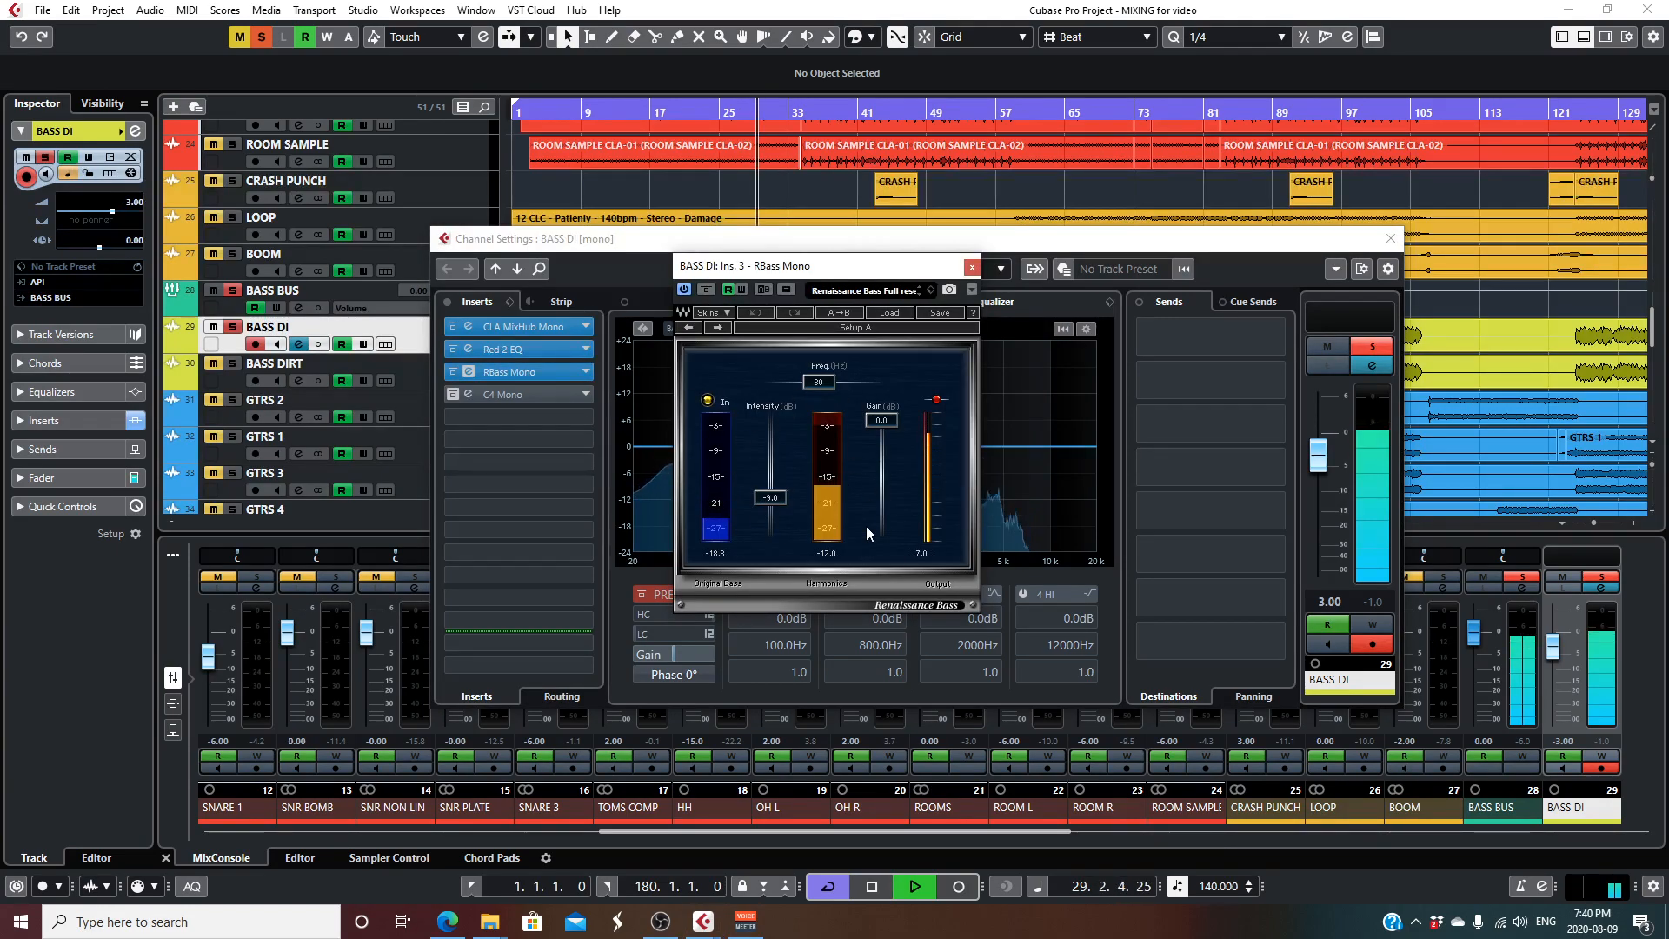
- Reactivate C4 Mono on BASS DI, set its lowest band's gain to 9.9, and close the plug-ins and channel settings
left_click(453, 394)
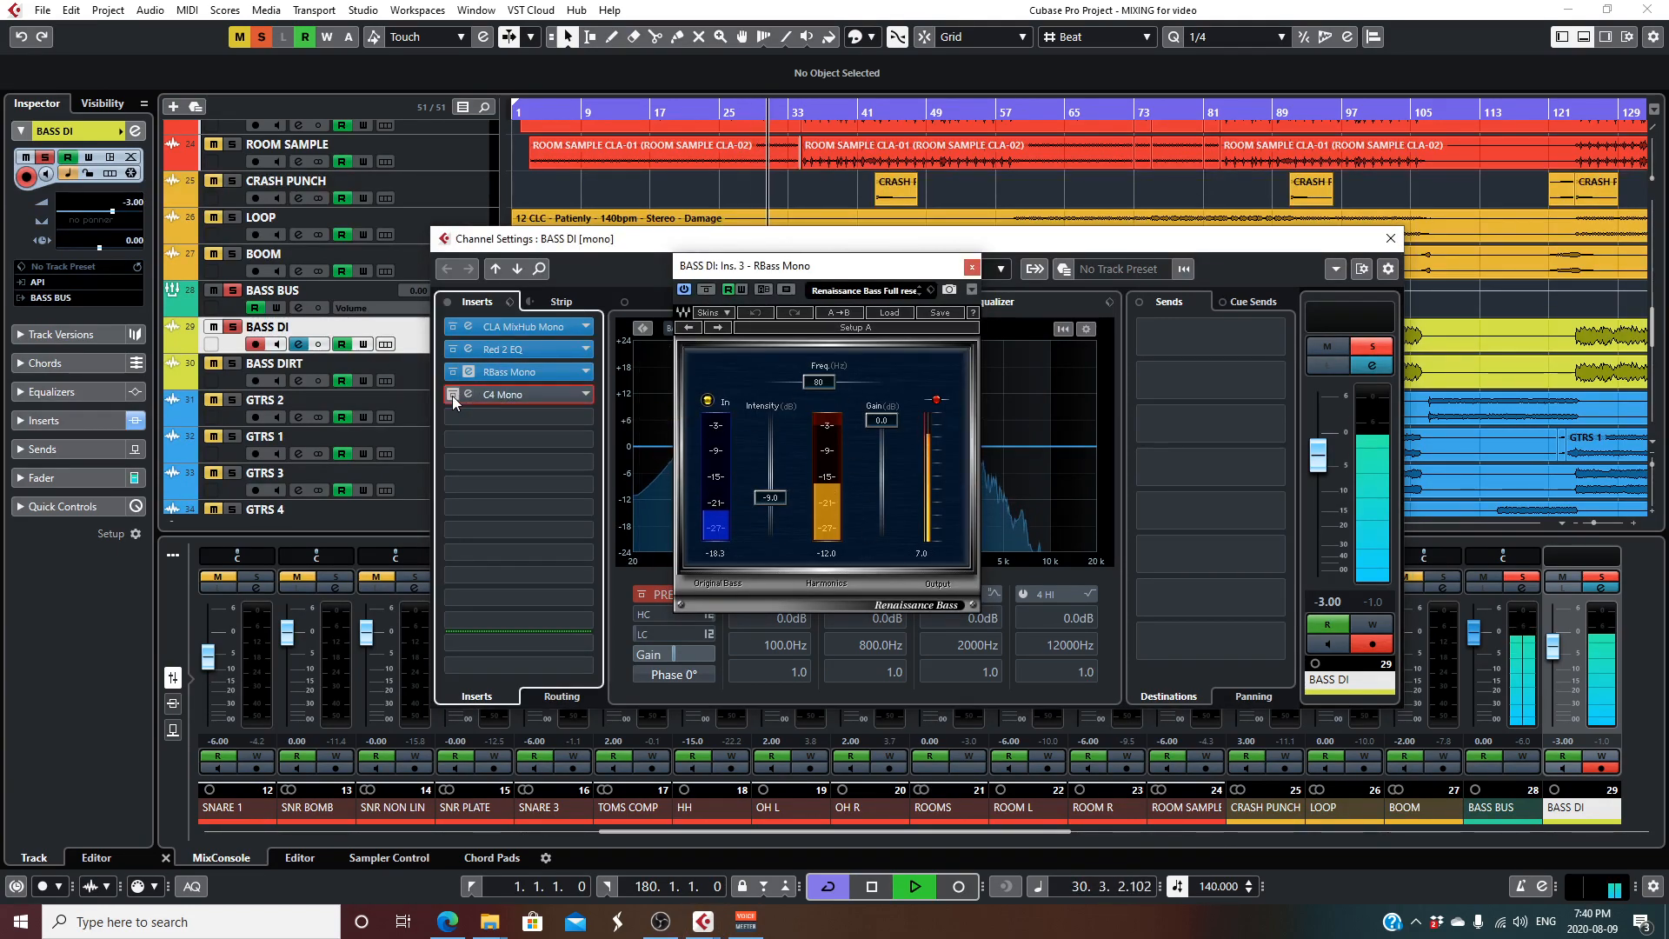
left_click(535, 394)
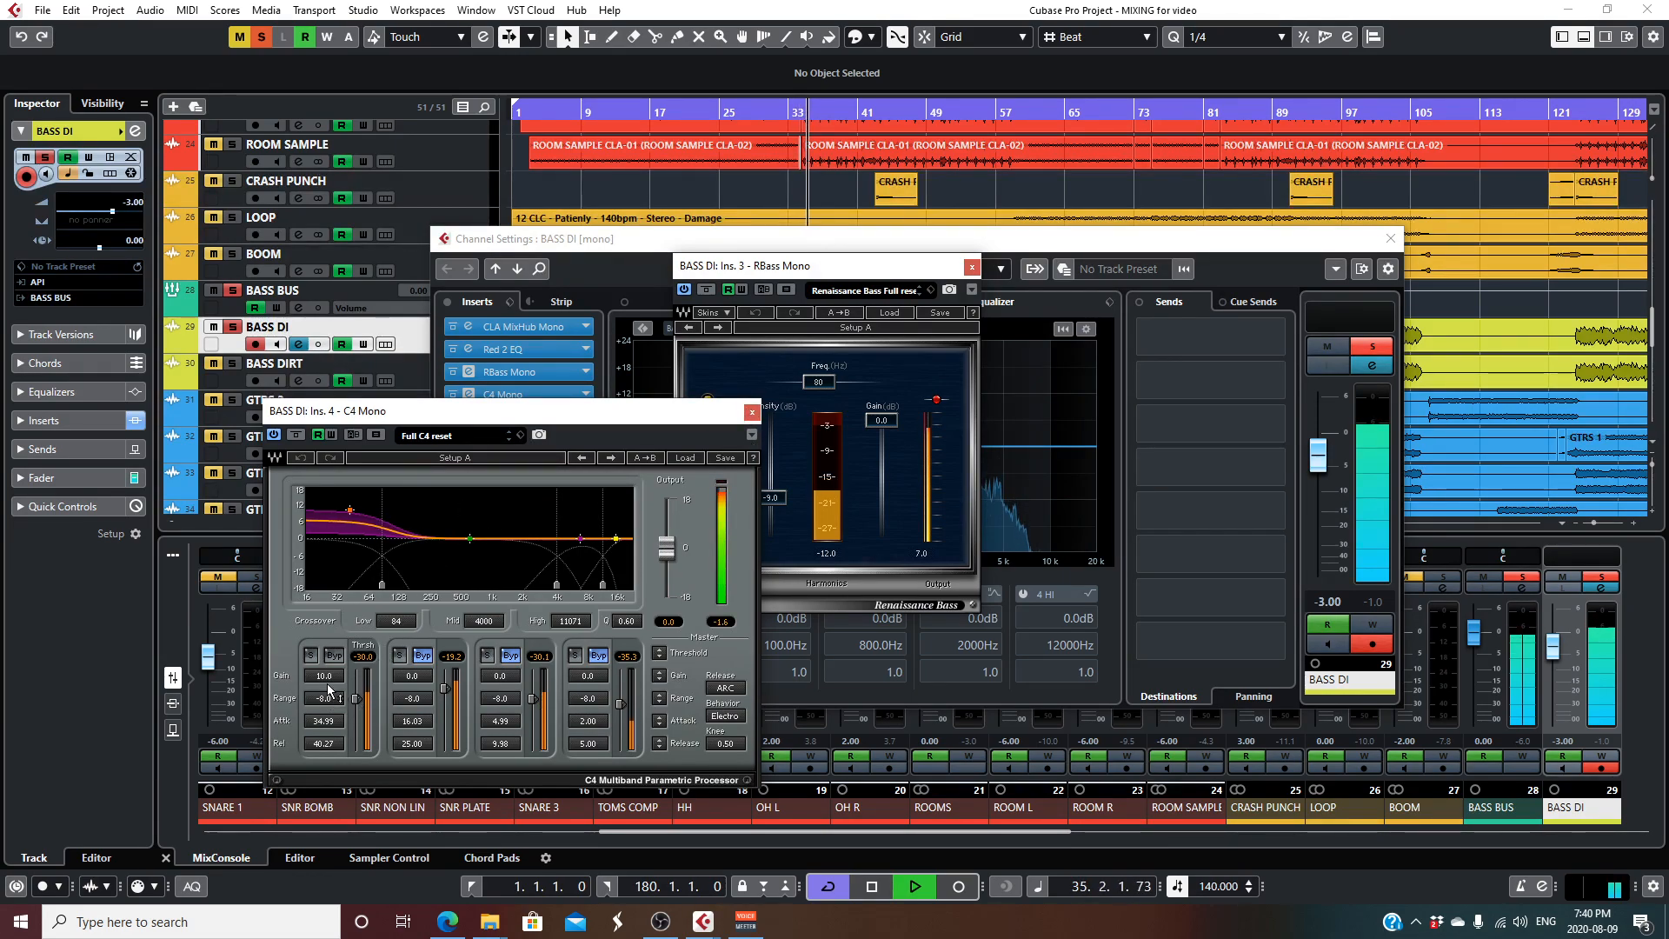
left_click_drag(328, 677, 328, 673)
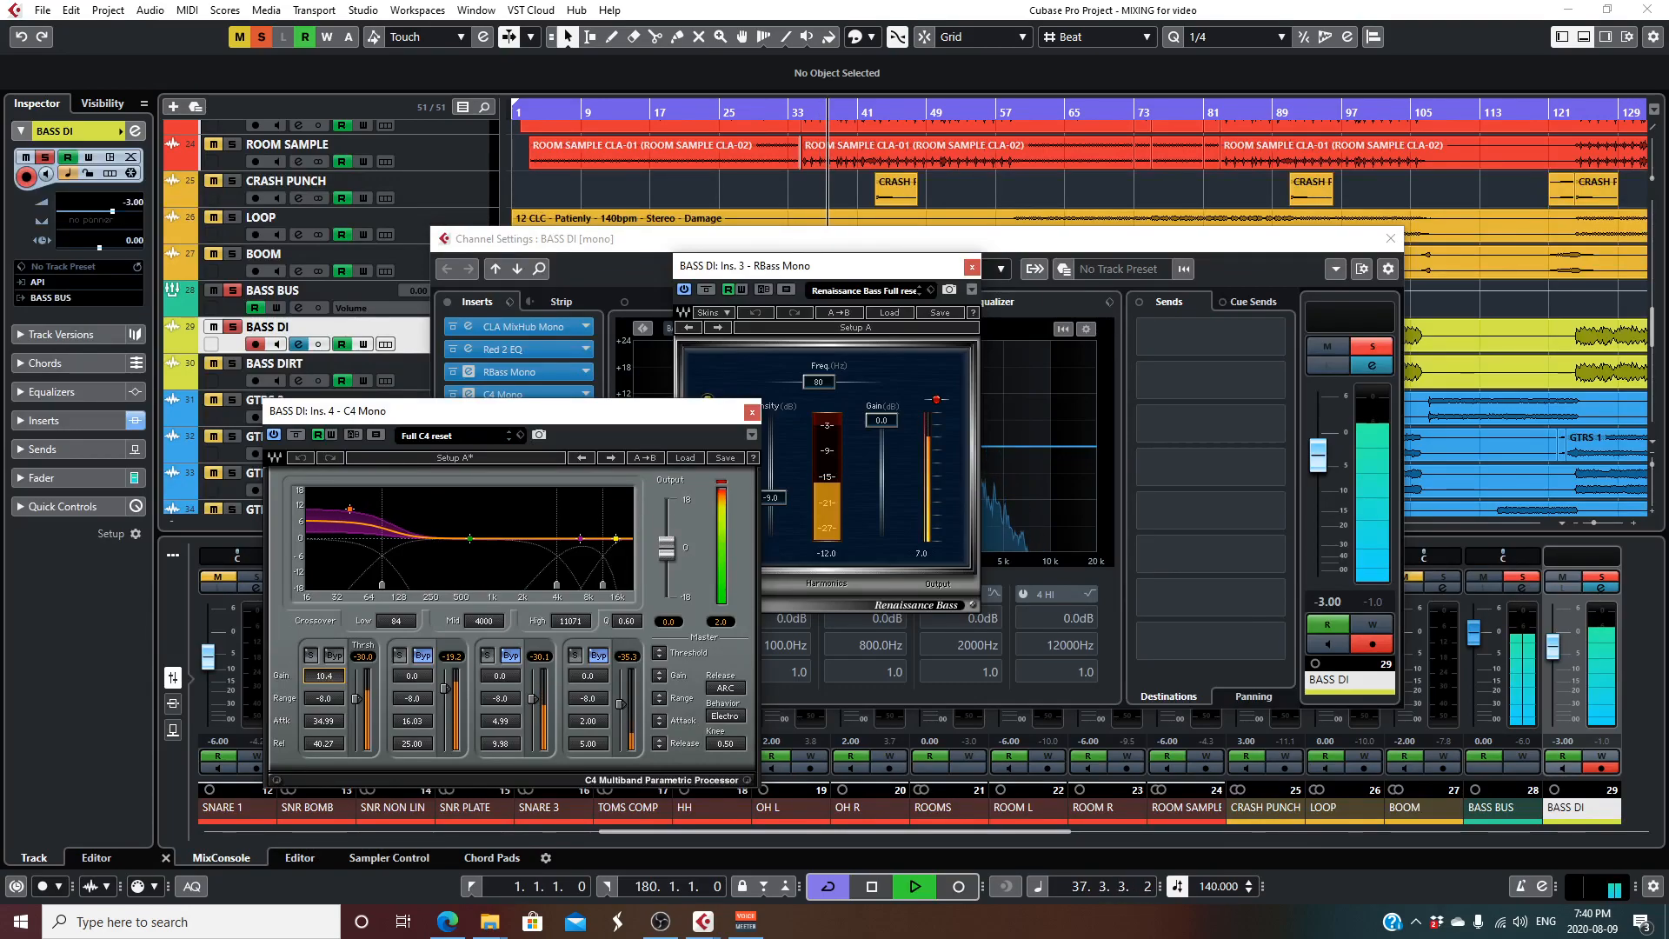
left_click_drag(328, 677, 328, 675)
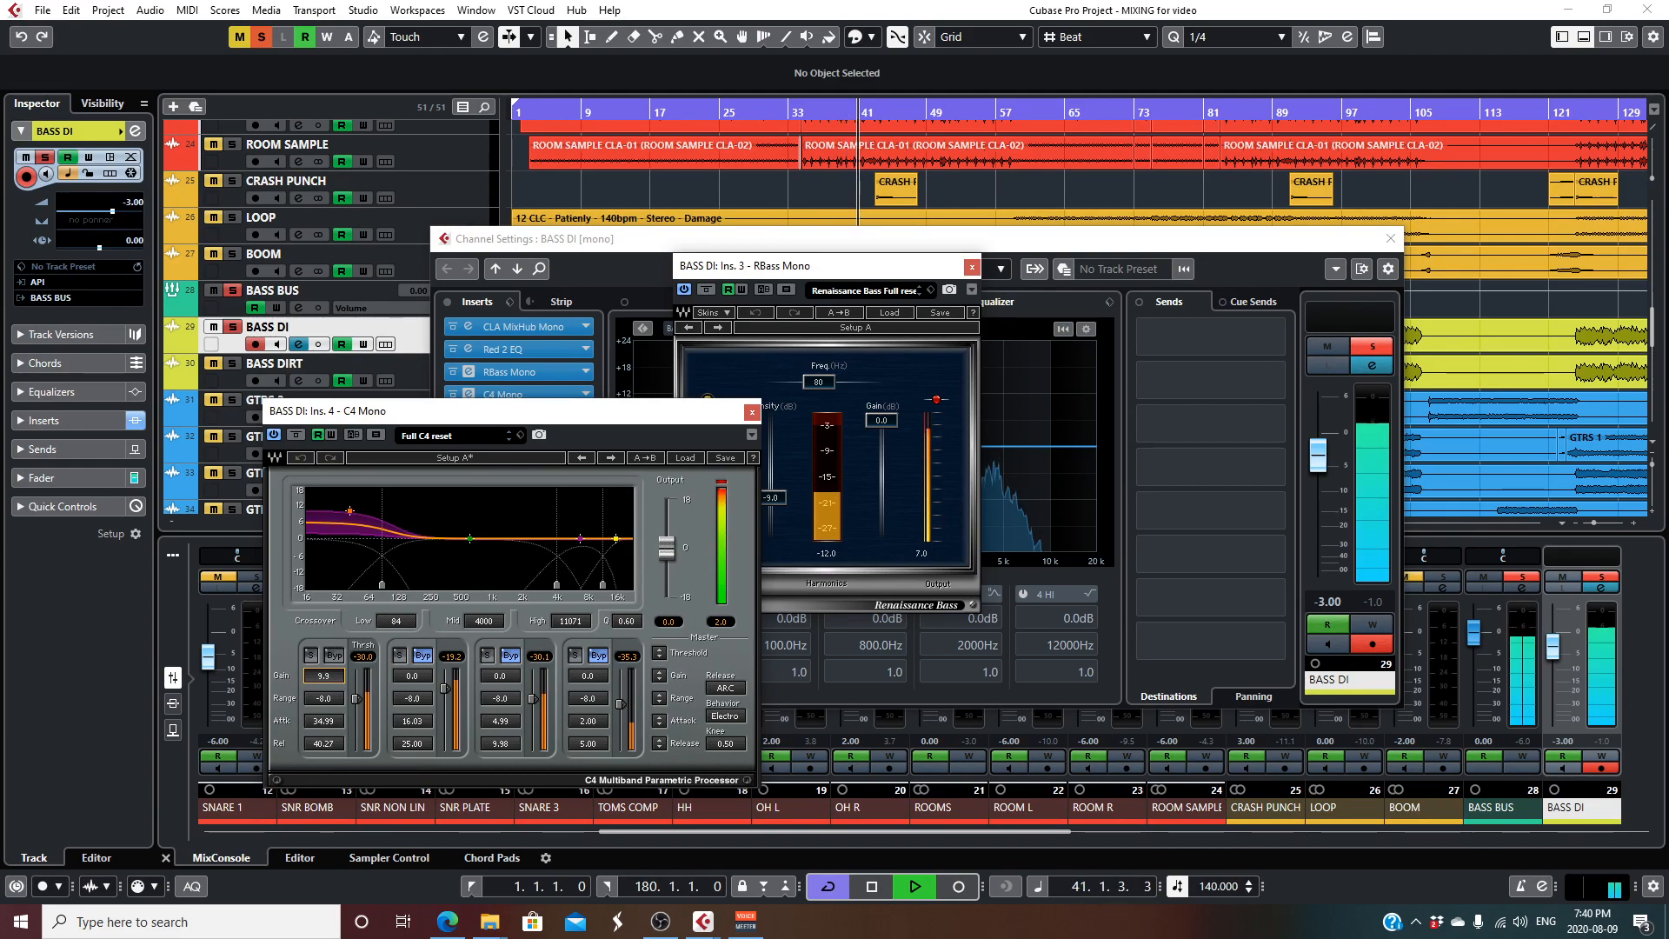
left_click(752, 412)
left_click(972, 266)
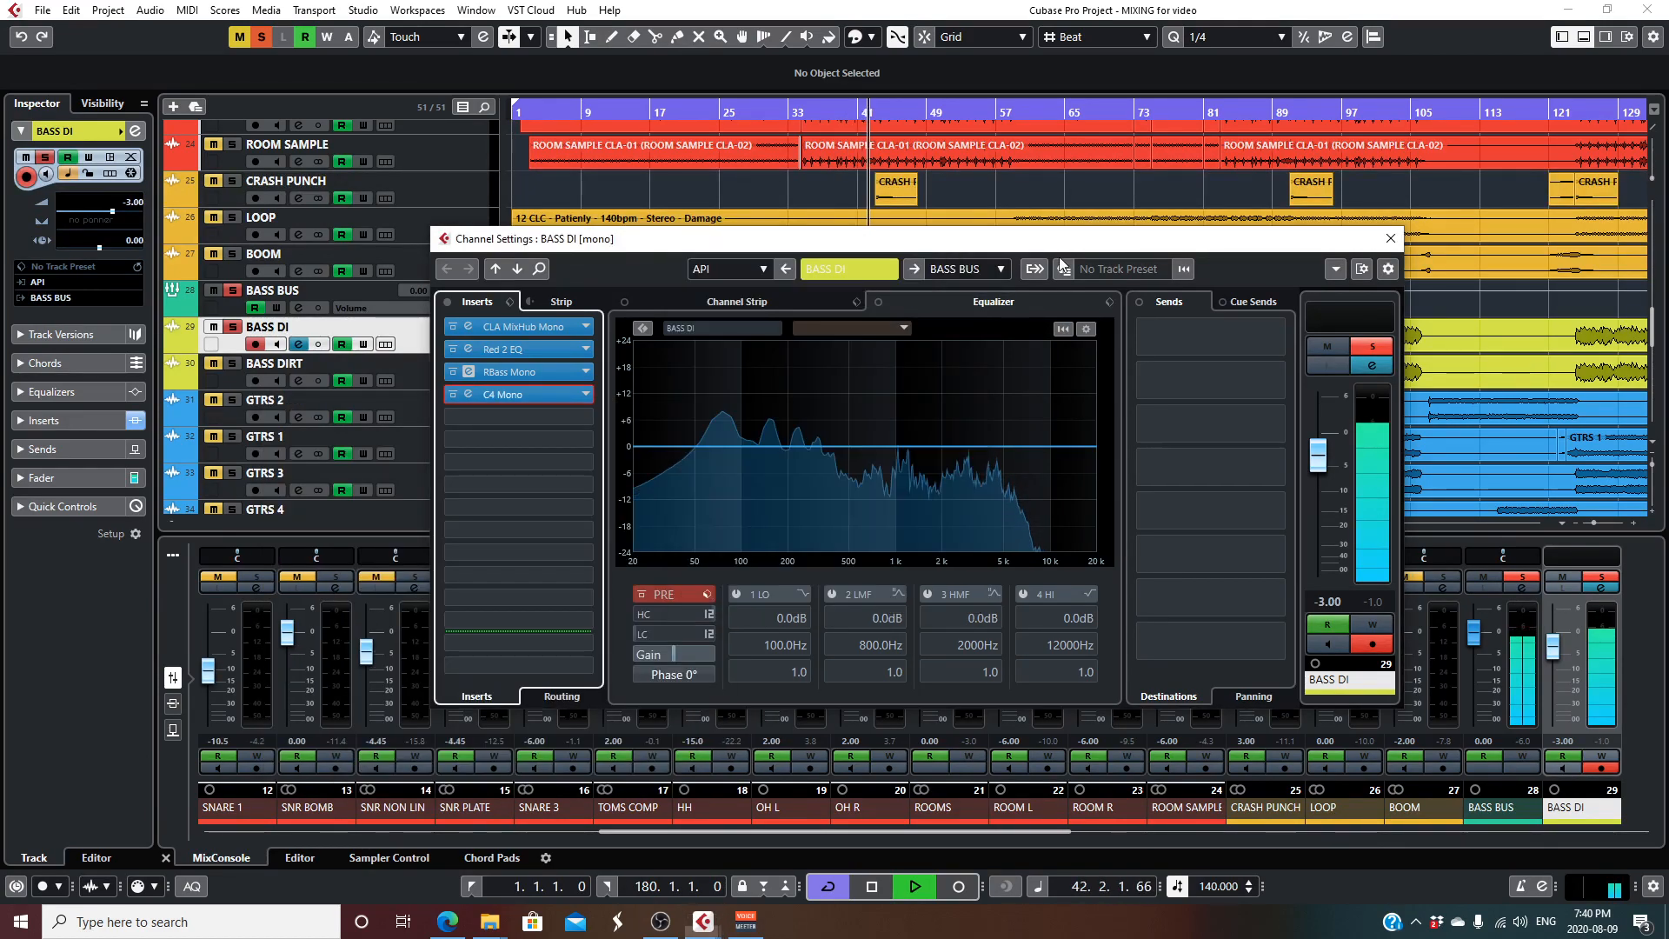
left_click(1391, 239)
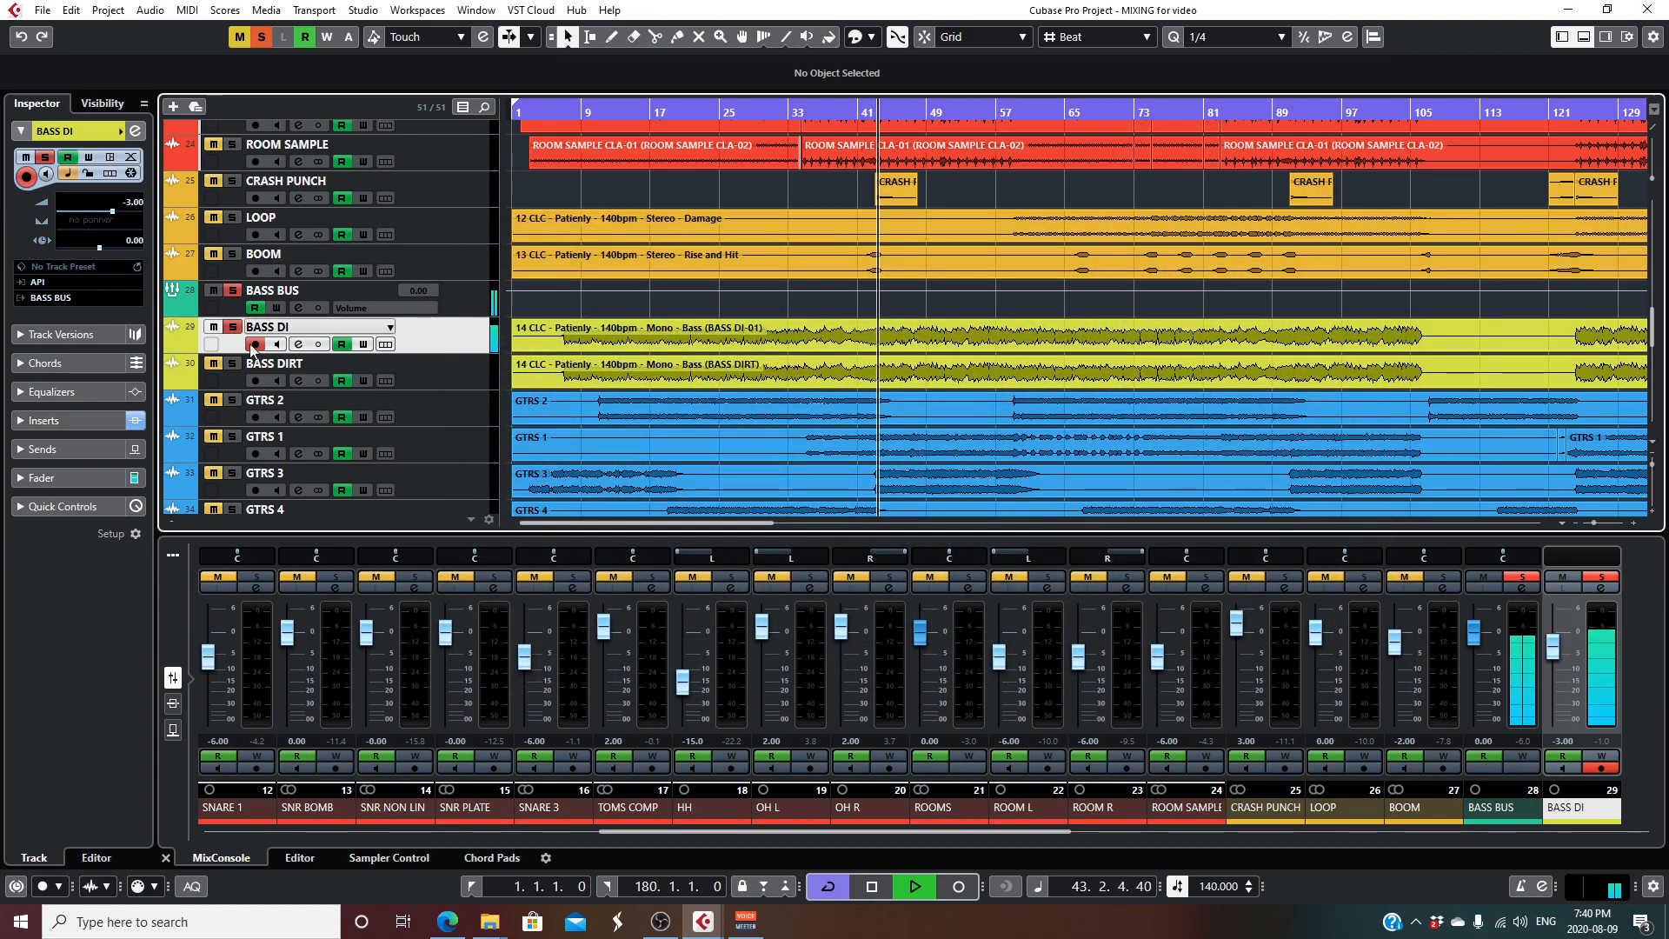
- Solo BASS DIRT in place of BASS DI and stop playback
left_click(210, 363)
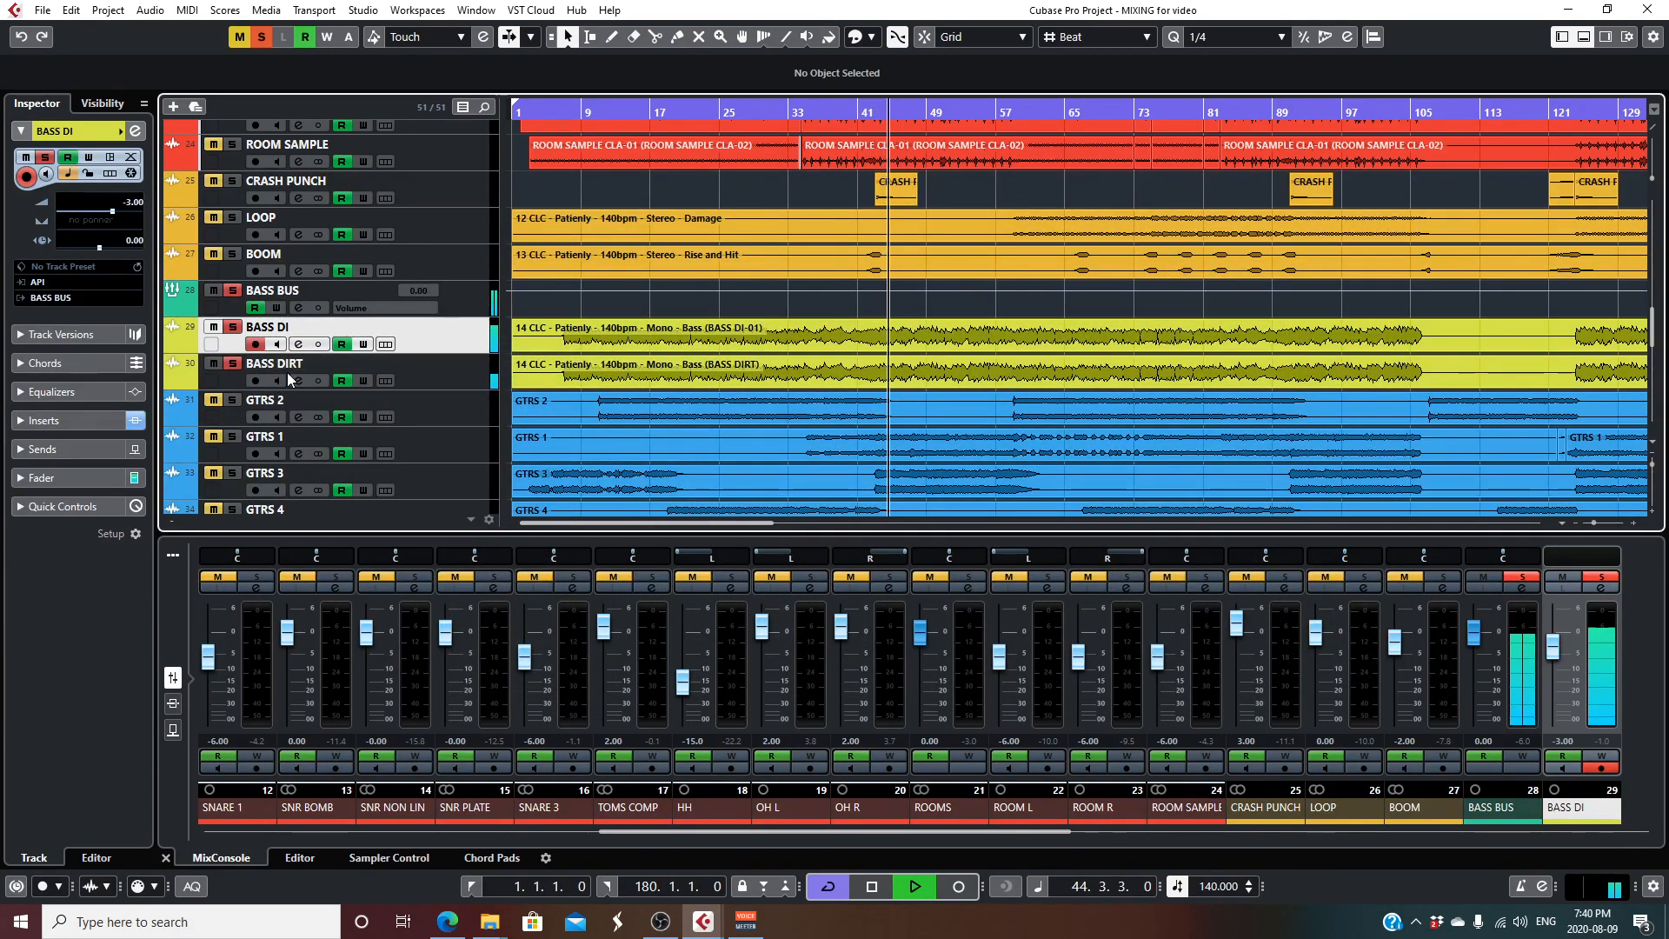
left_click(232, 327)
key("space")
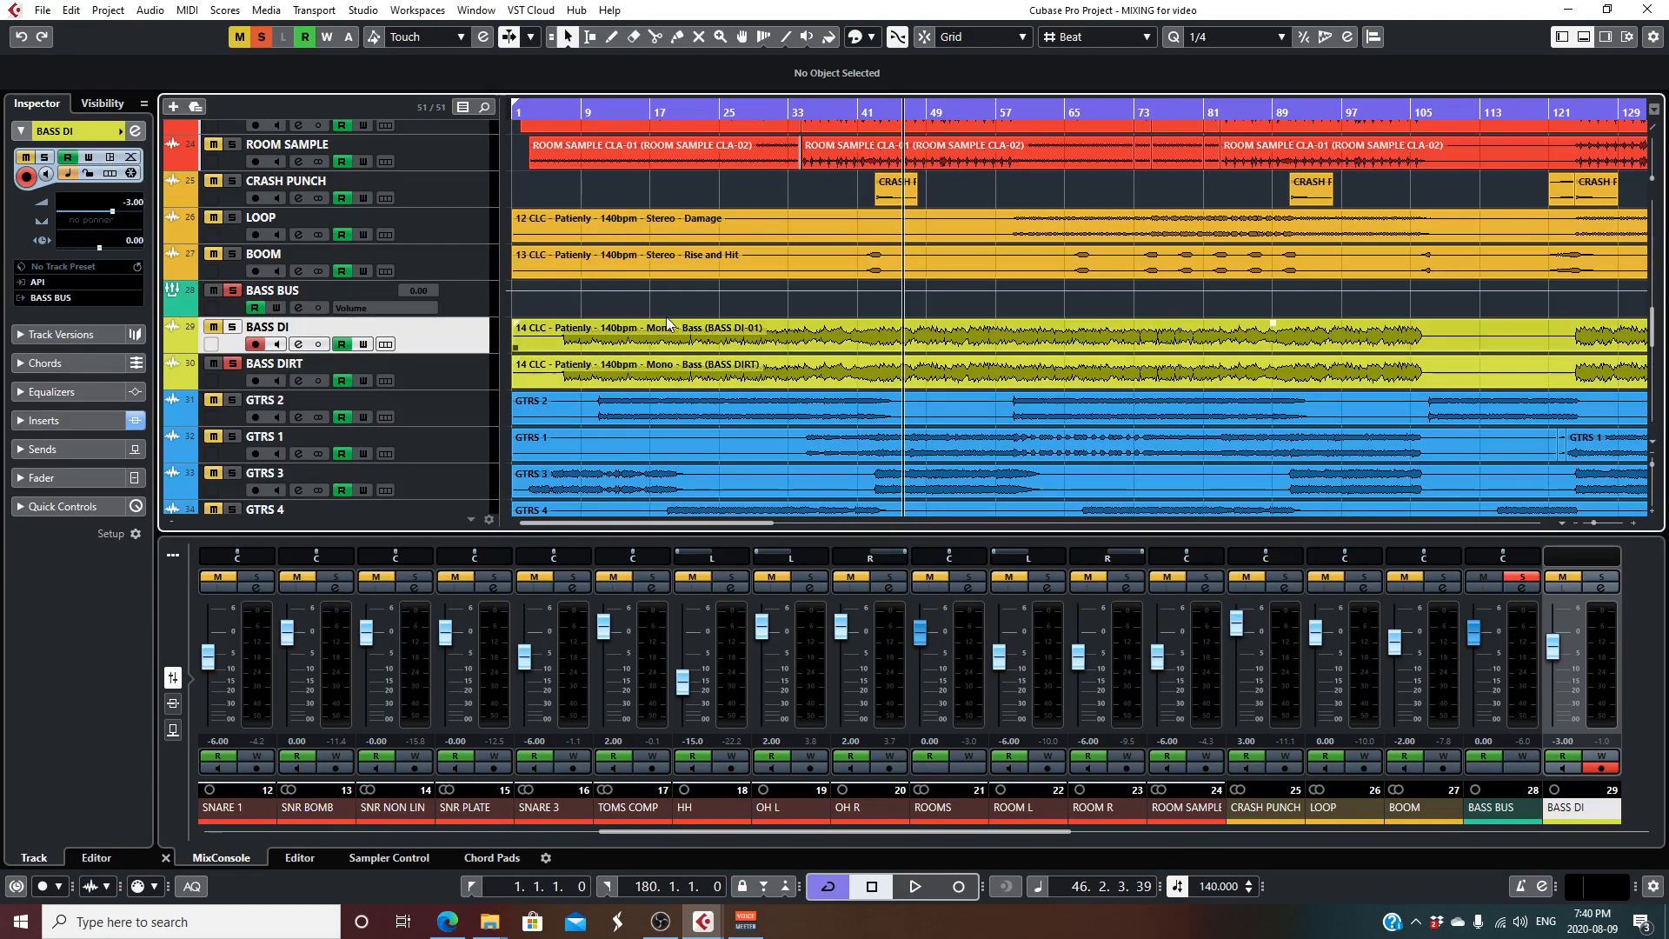
- Review the NA PSA1000 Jr and Red 2 EQ inserts on BASS DIRT during playback, and close all their windows
left_click(299, 380)
left_click(560, 326)
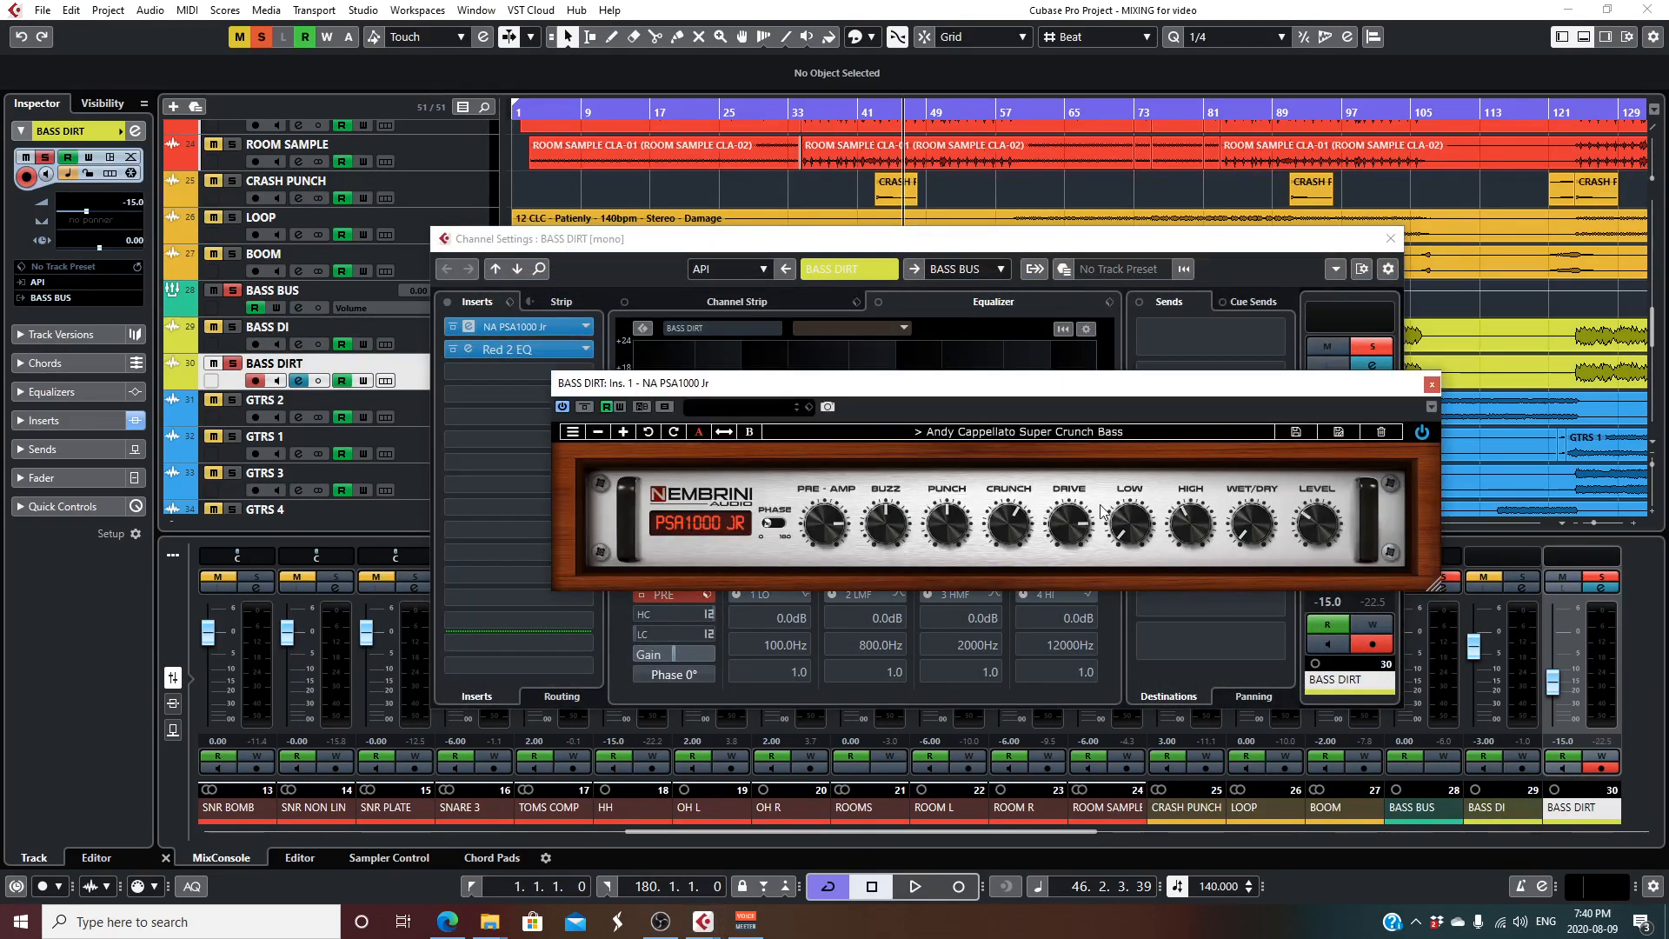
key("space")
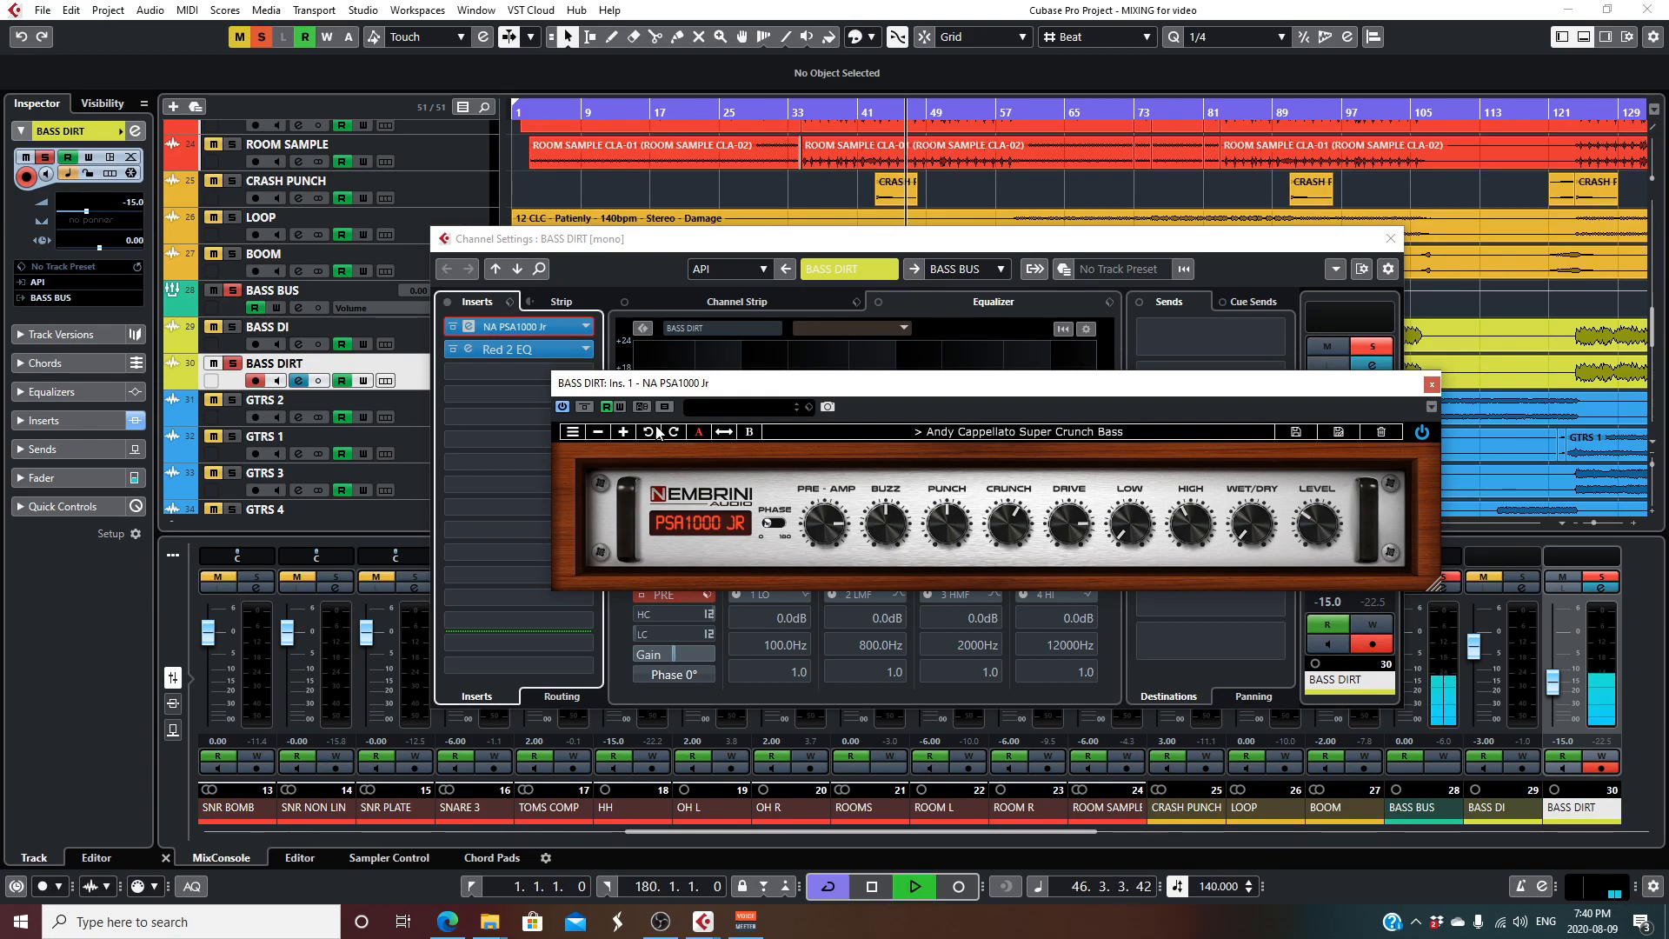
left_click(490, 350)
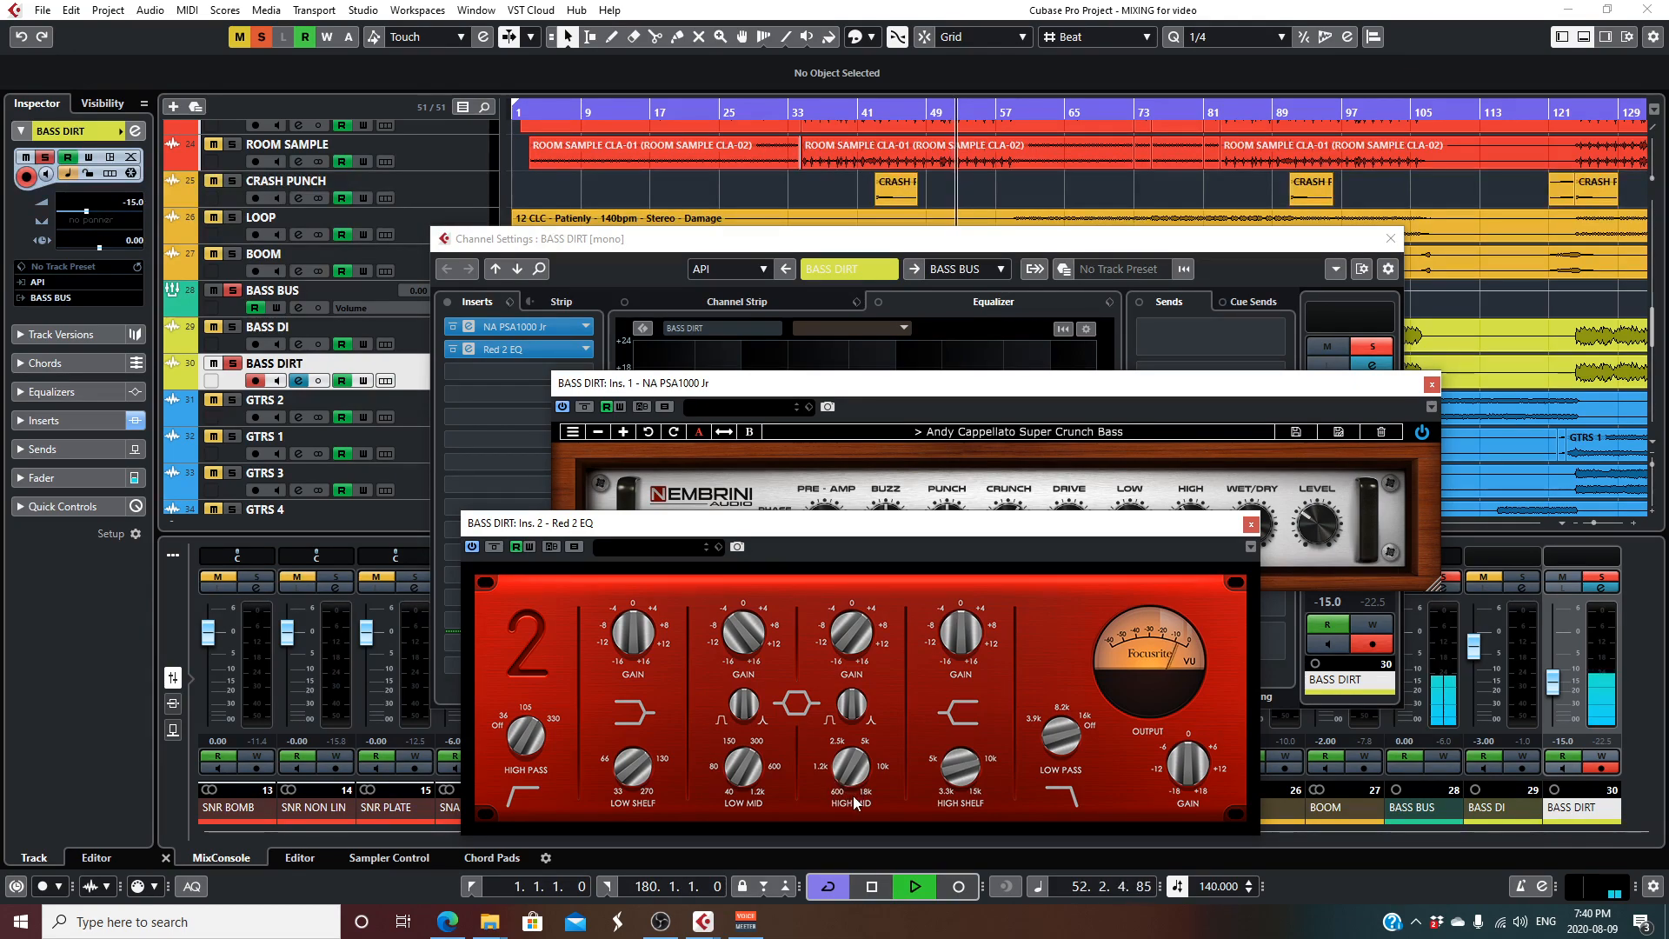
left_click(1250, 524)
left_click(1431, 383)
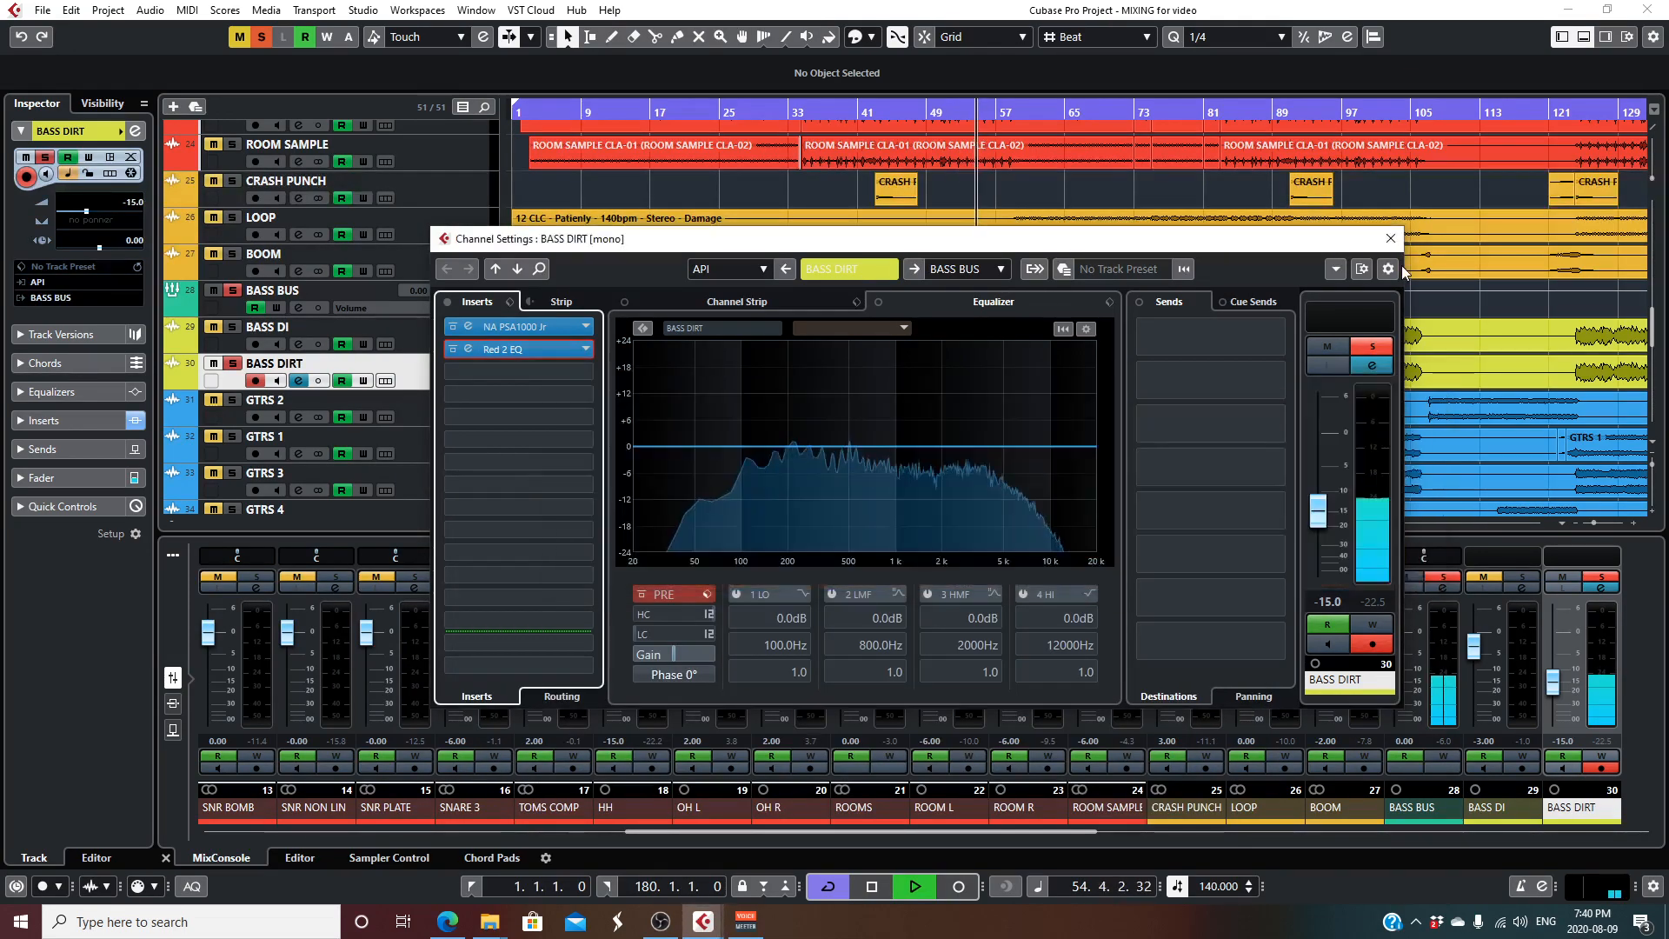
left_click(1390, 239)
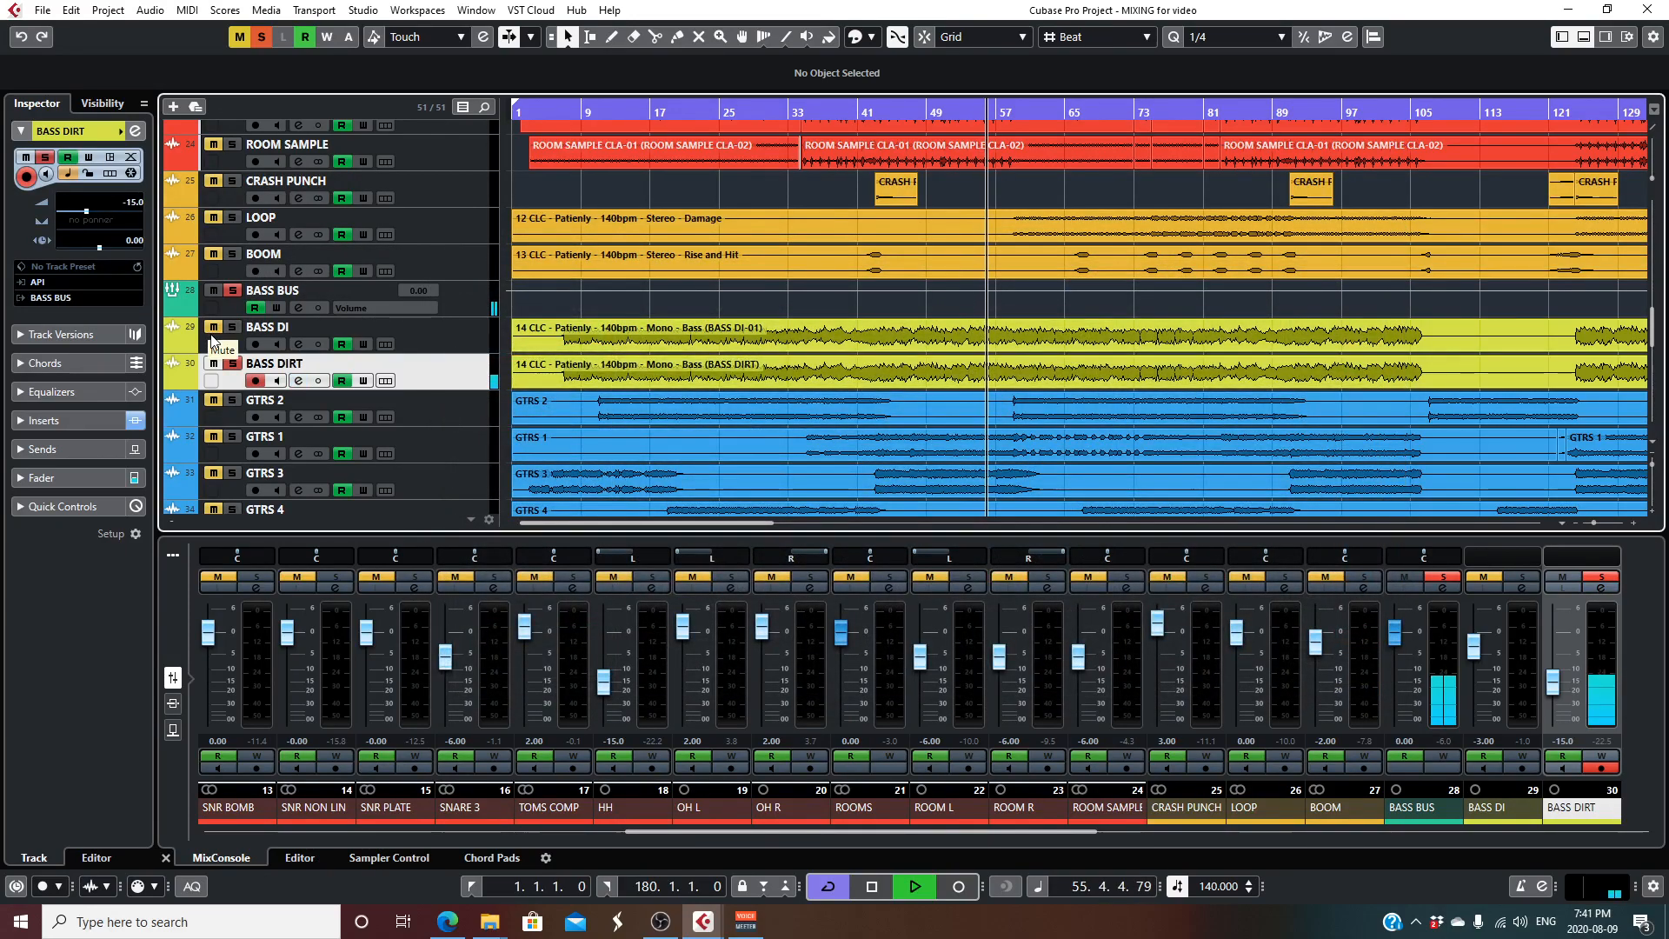
- Add BASS DI, DRM CLEAN BUS and DRM CRUSH BUS to the solo to hear the bass and drums together
left_click(230, 328)
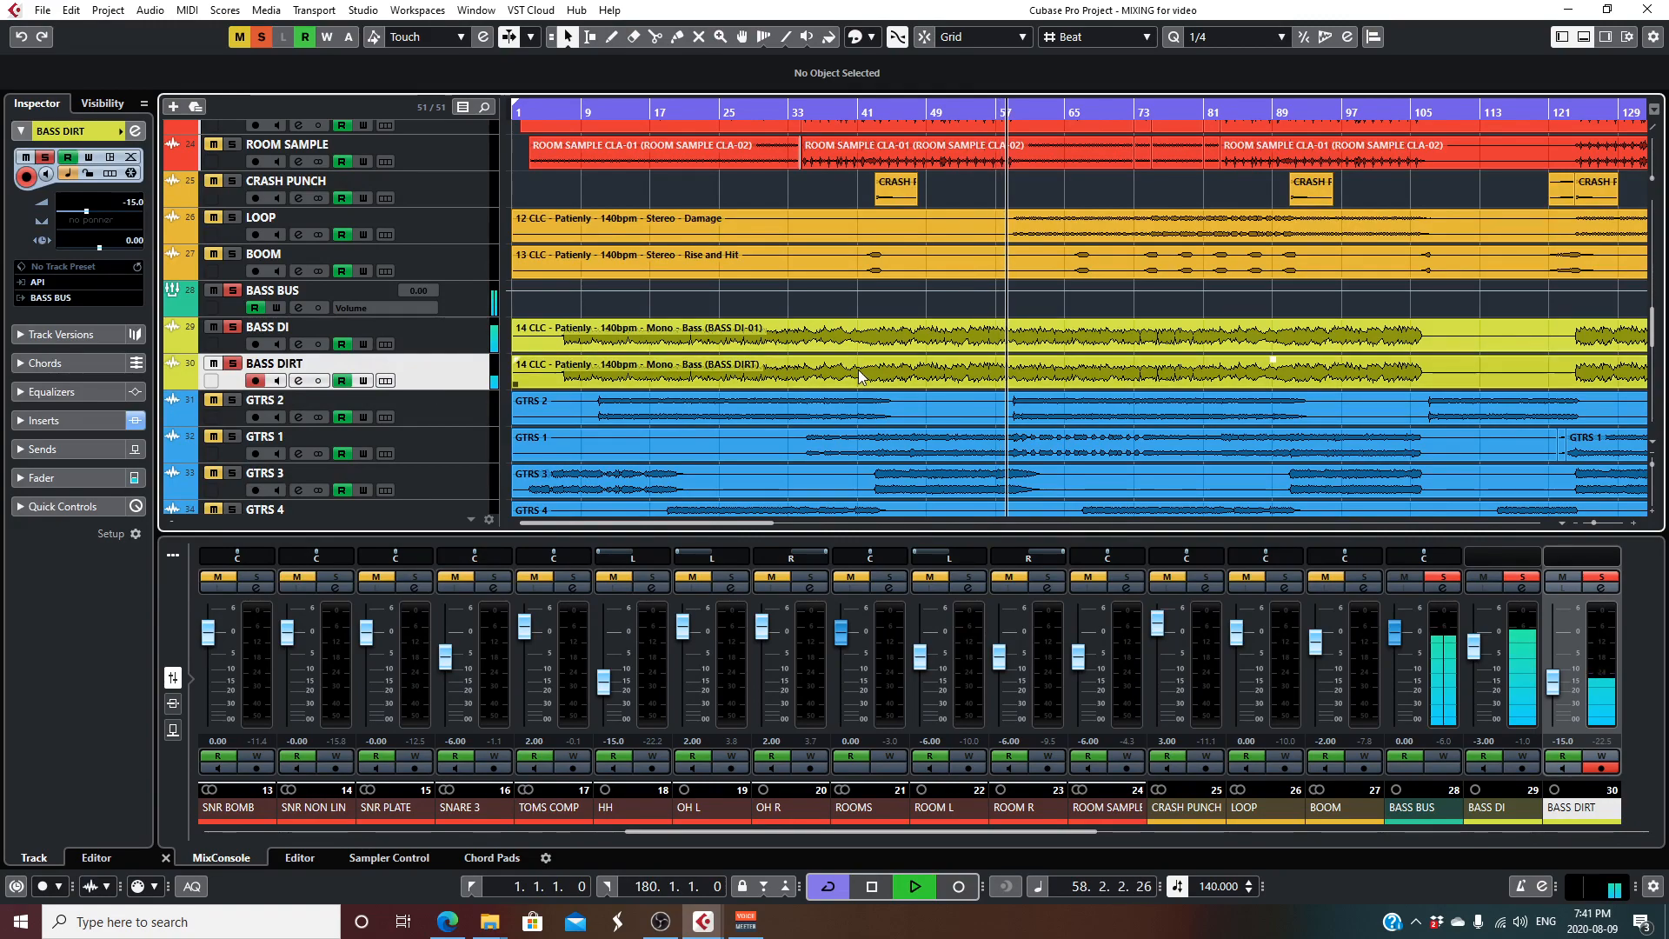
scroll(707, 268, "up", 8)
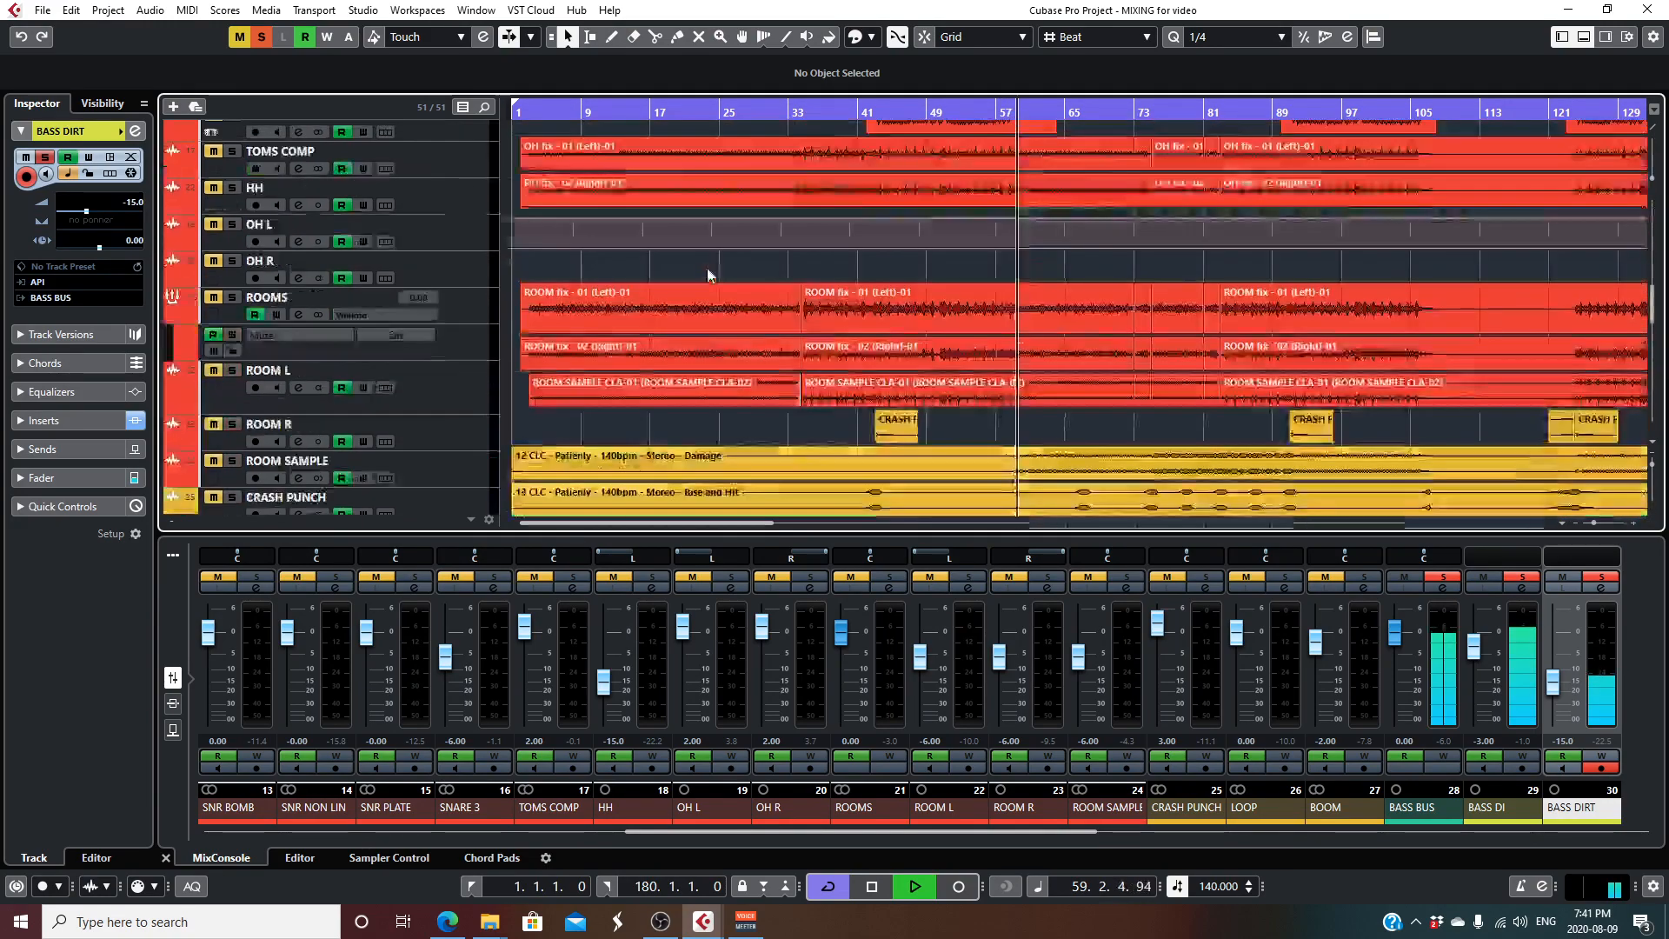
scroll(484, 288, "up", 6)
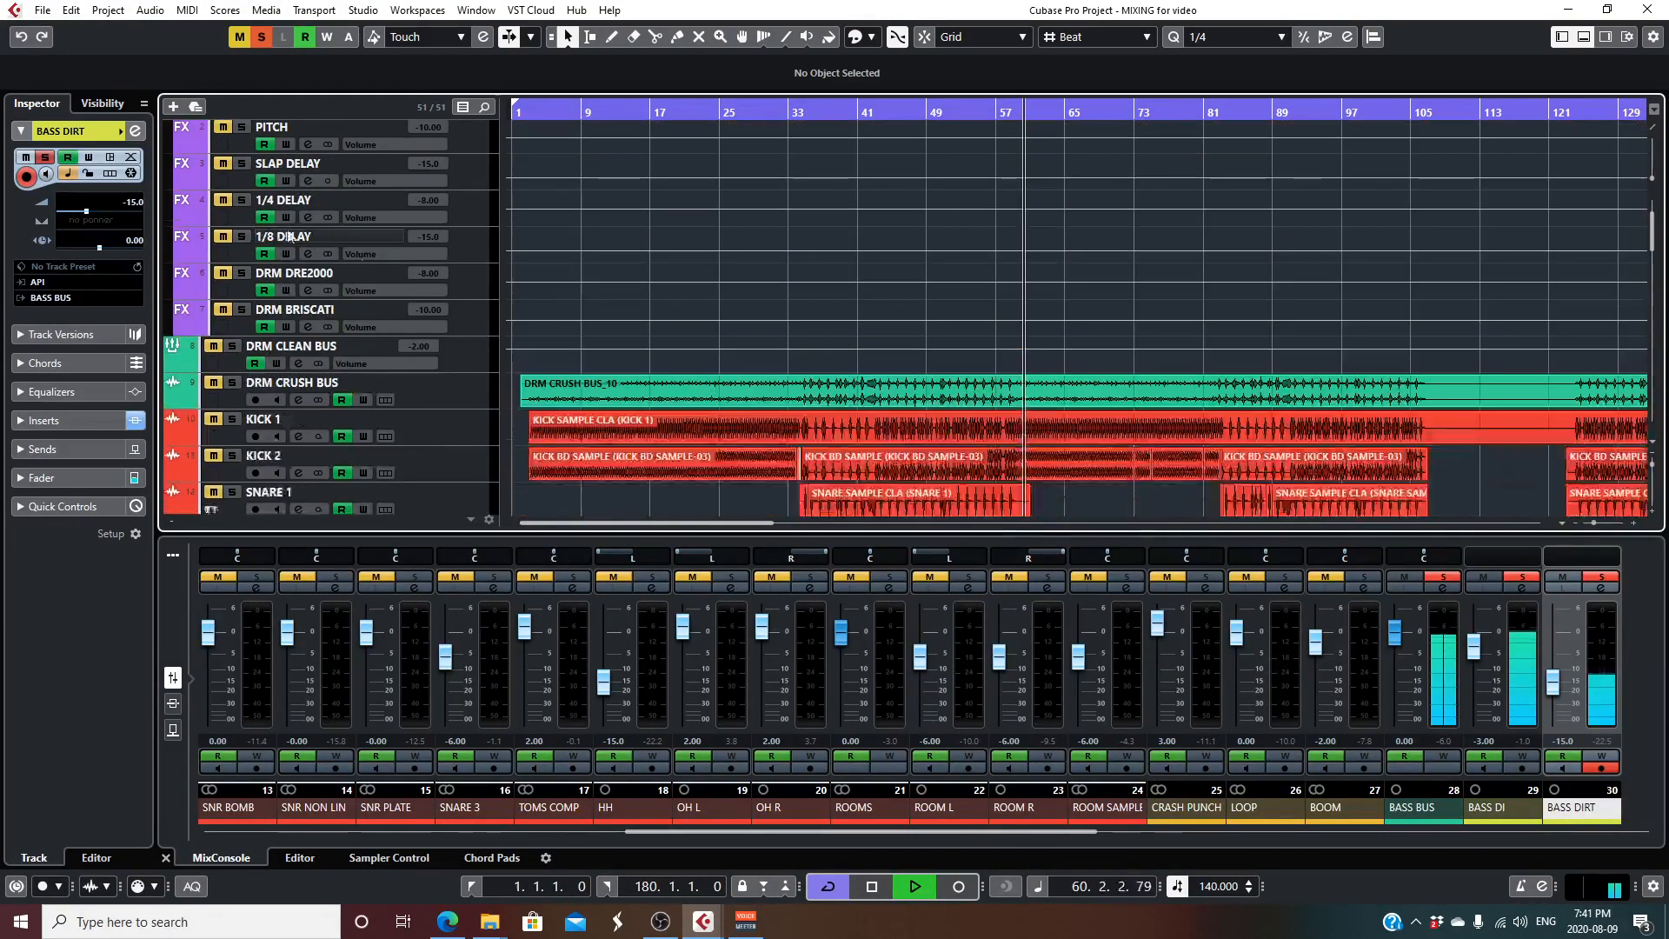
left_click(222, 383)
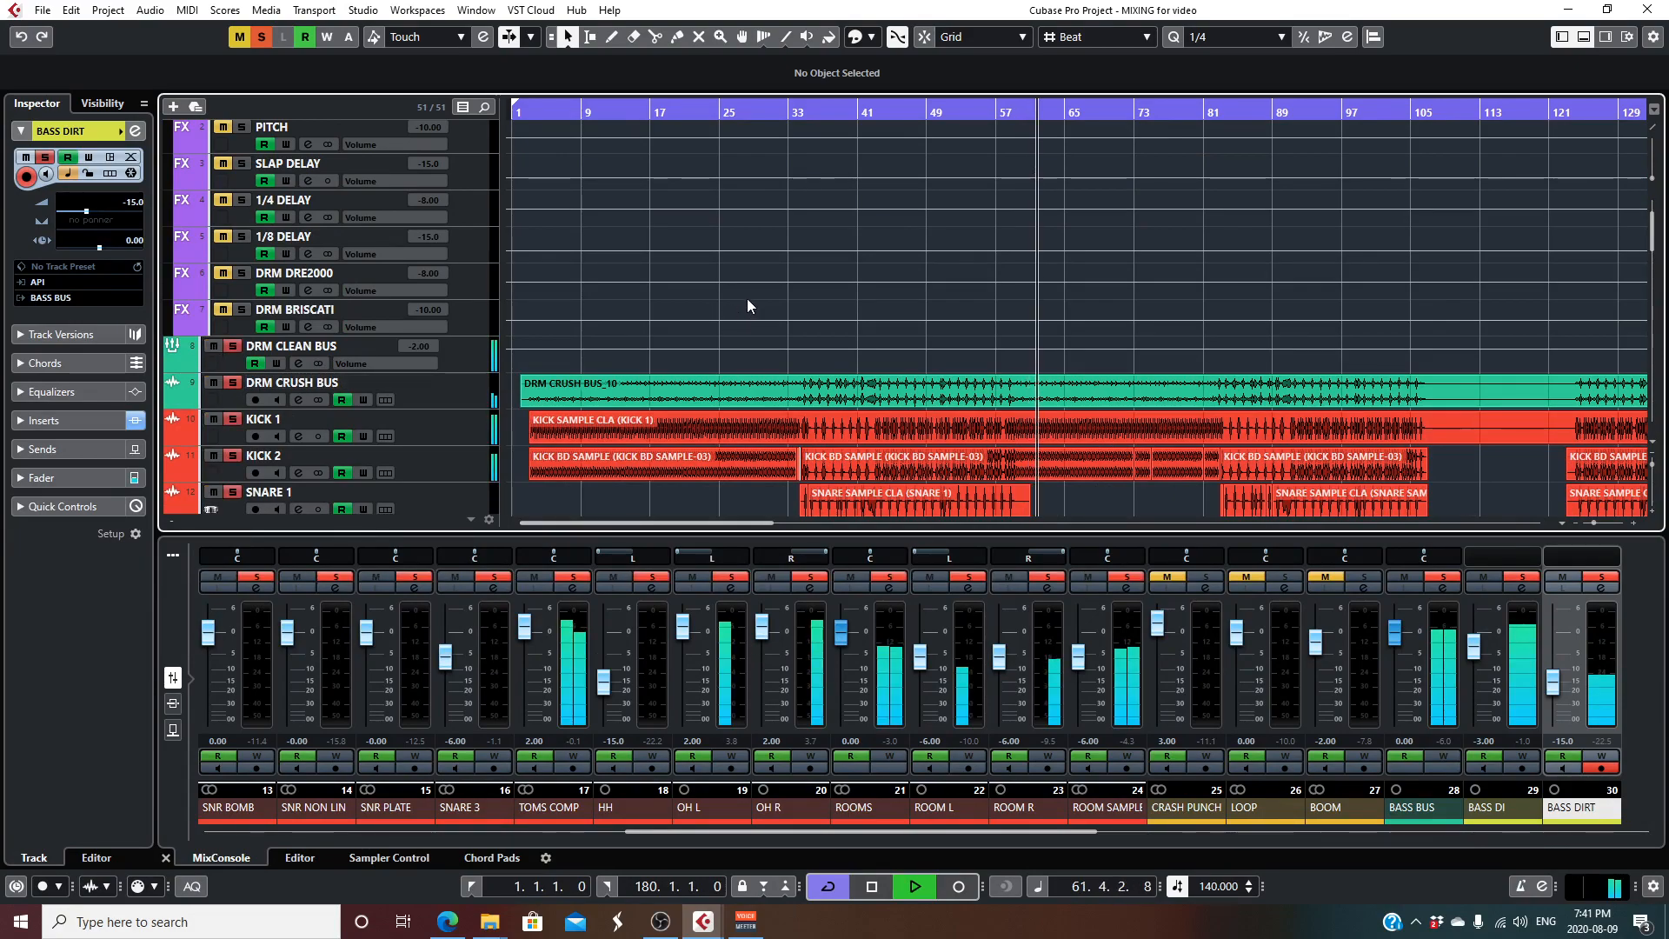
- Add DRM BRISCATI, DRM DRE2000, LOOP and BOOM to the solo, listen to them with the drums and bass, and stop playback
left_click(223, 310)
left_click(221, 273)
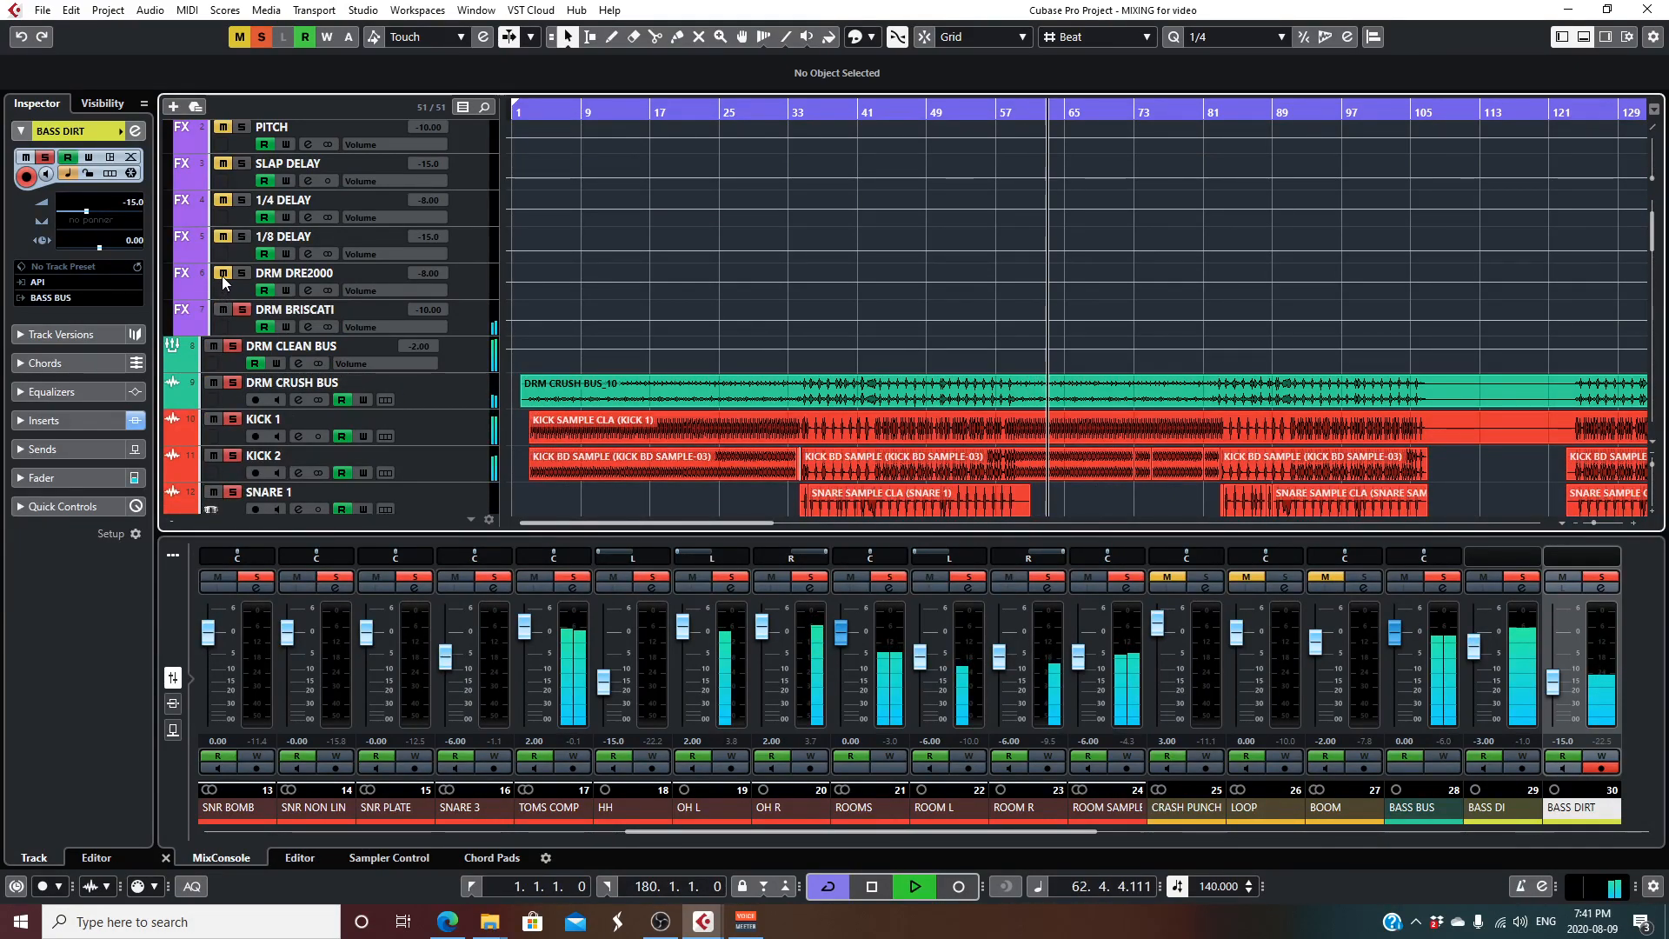
scroll(806, 419, "down", 12)
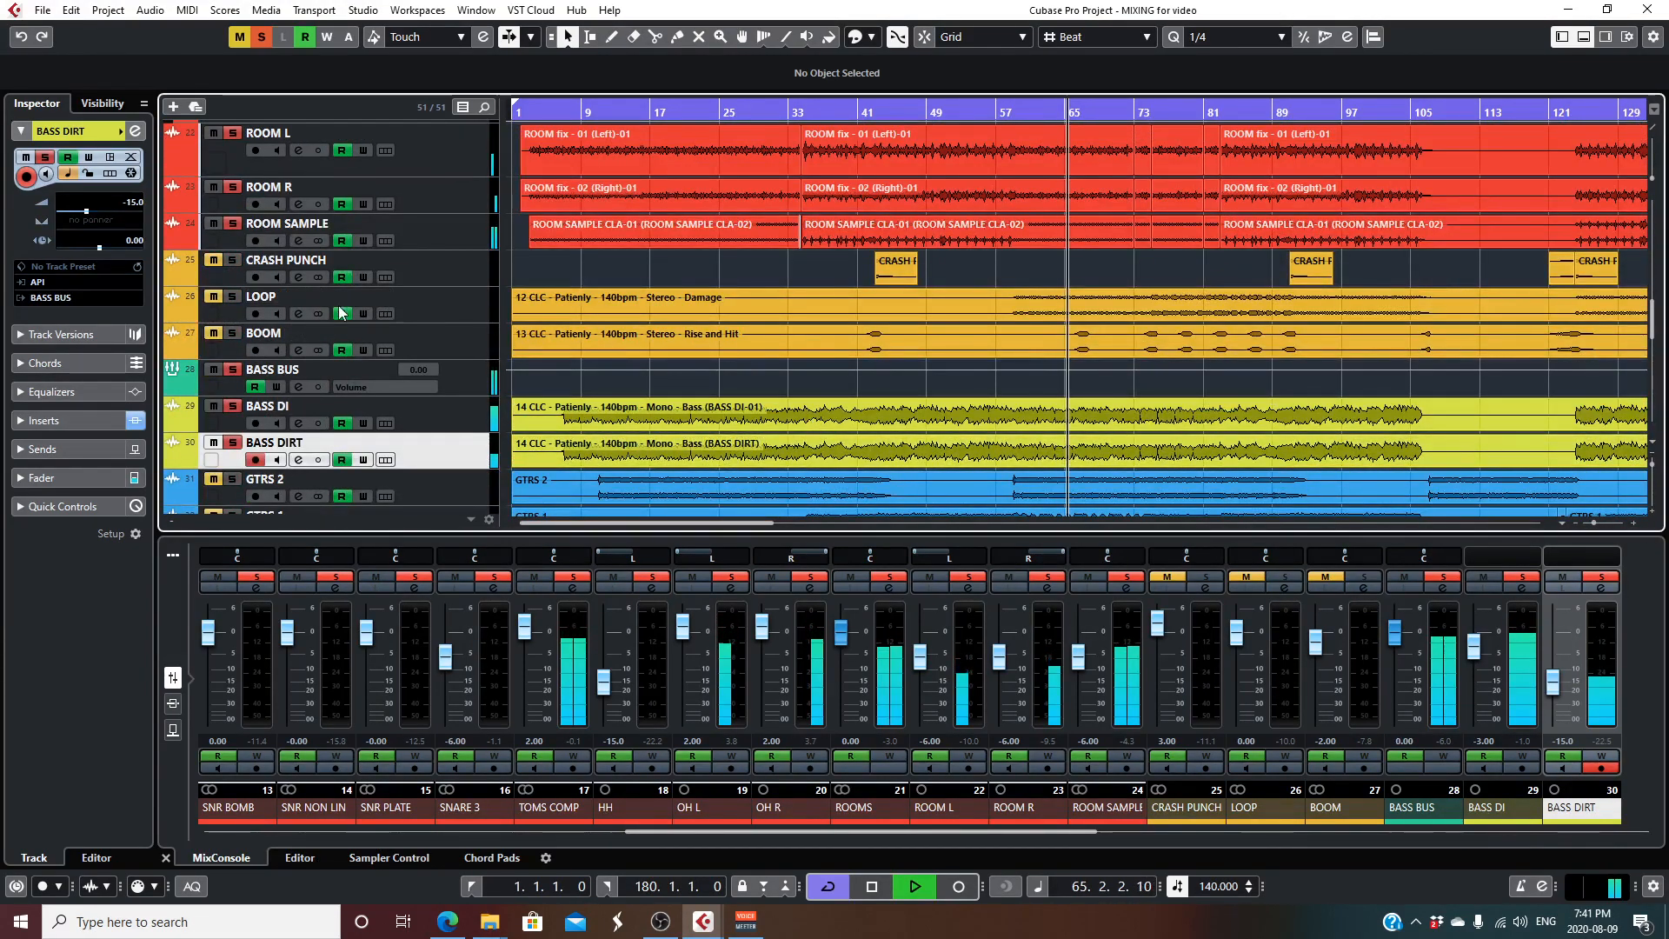
left_click(213, 297)
left_click(218, 337)
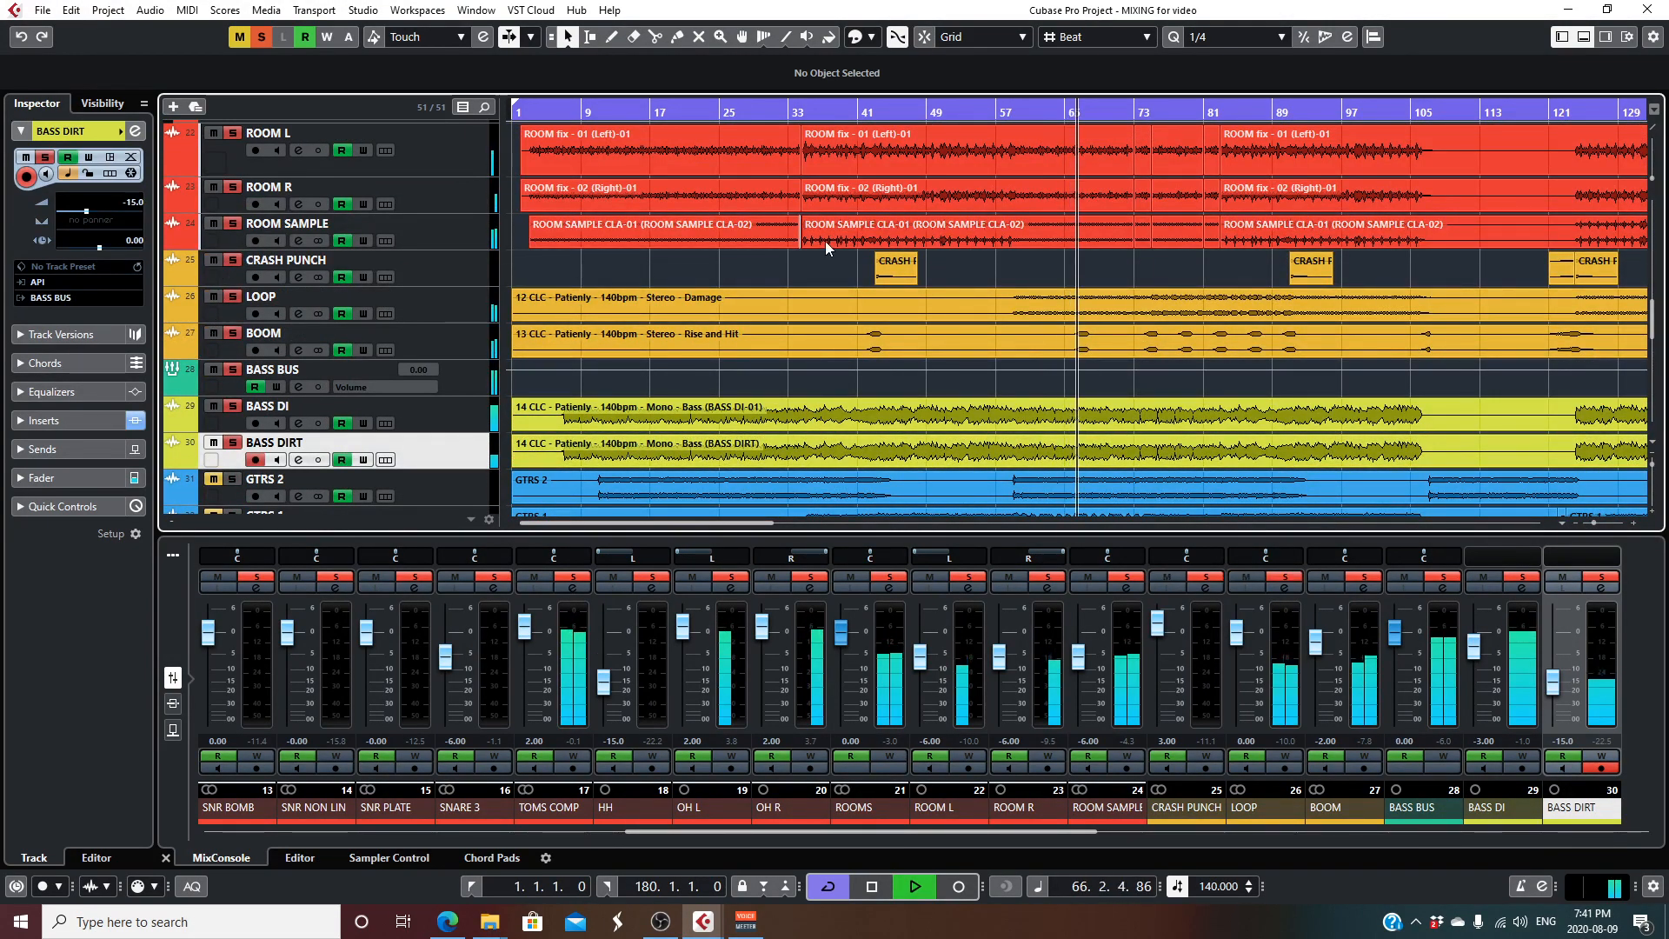
scroll(962, 334, "down", 4)
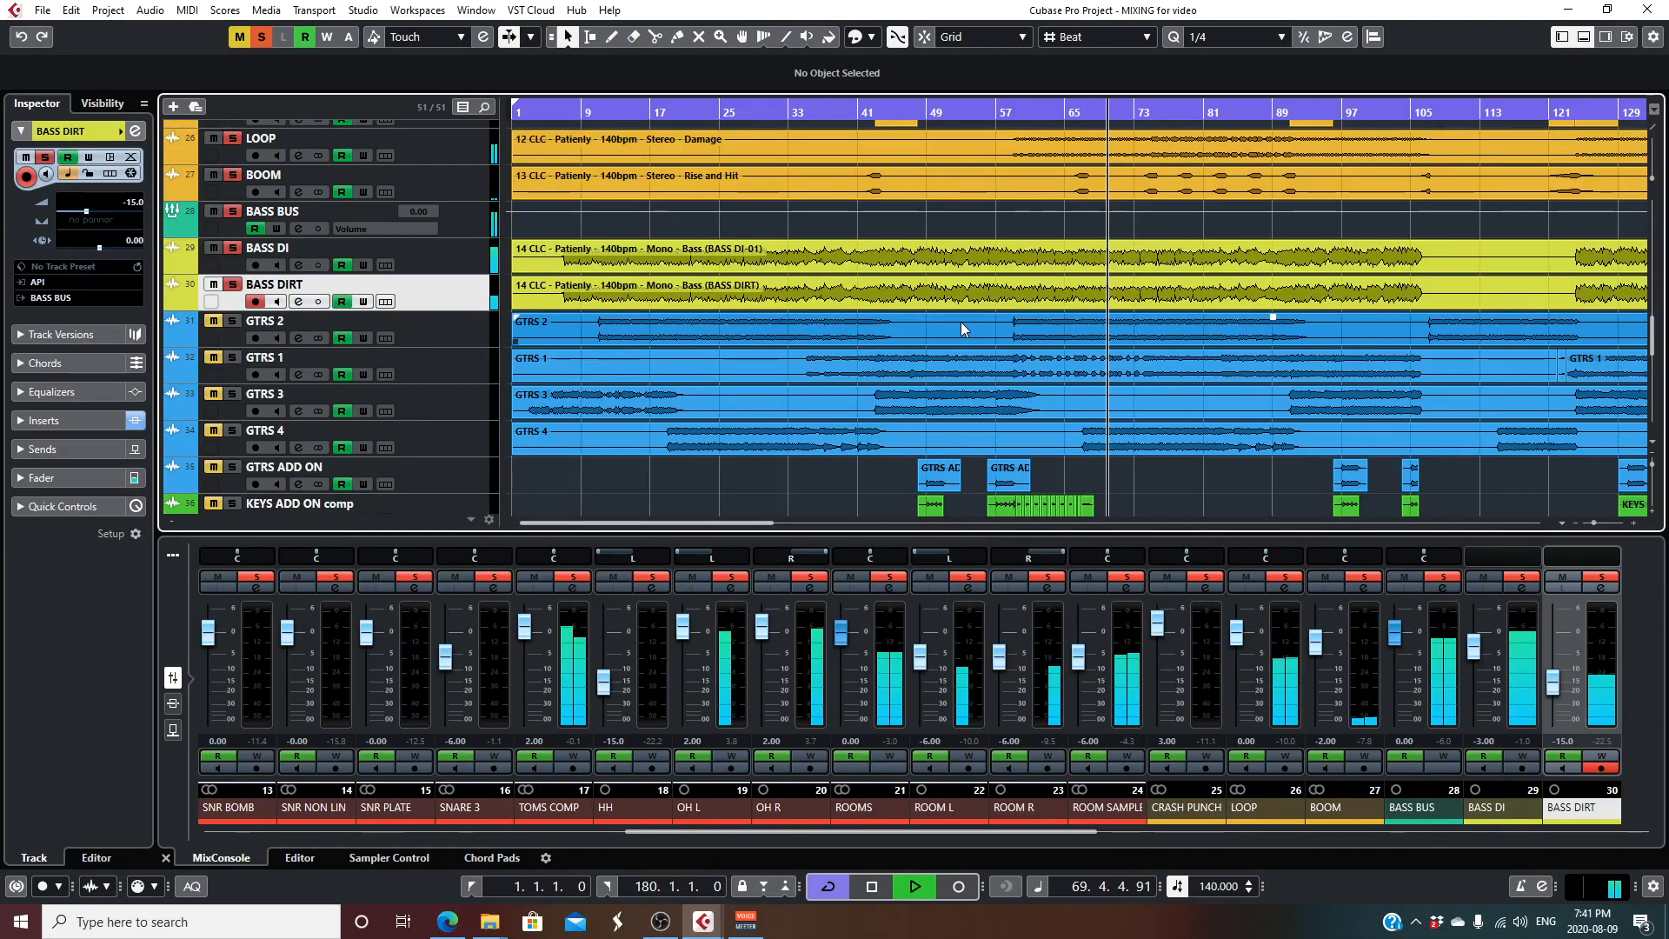
key("space")
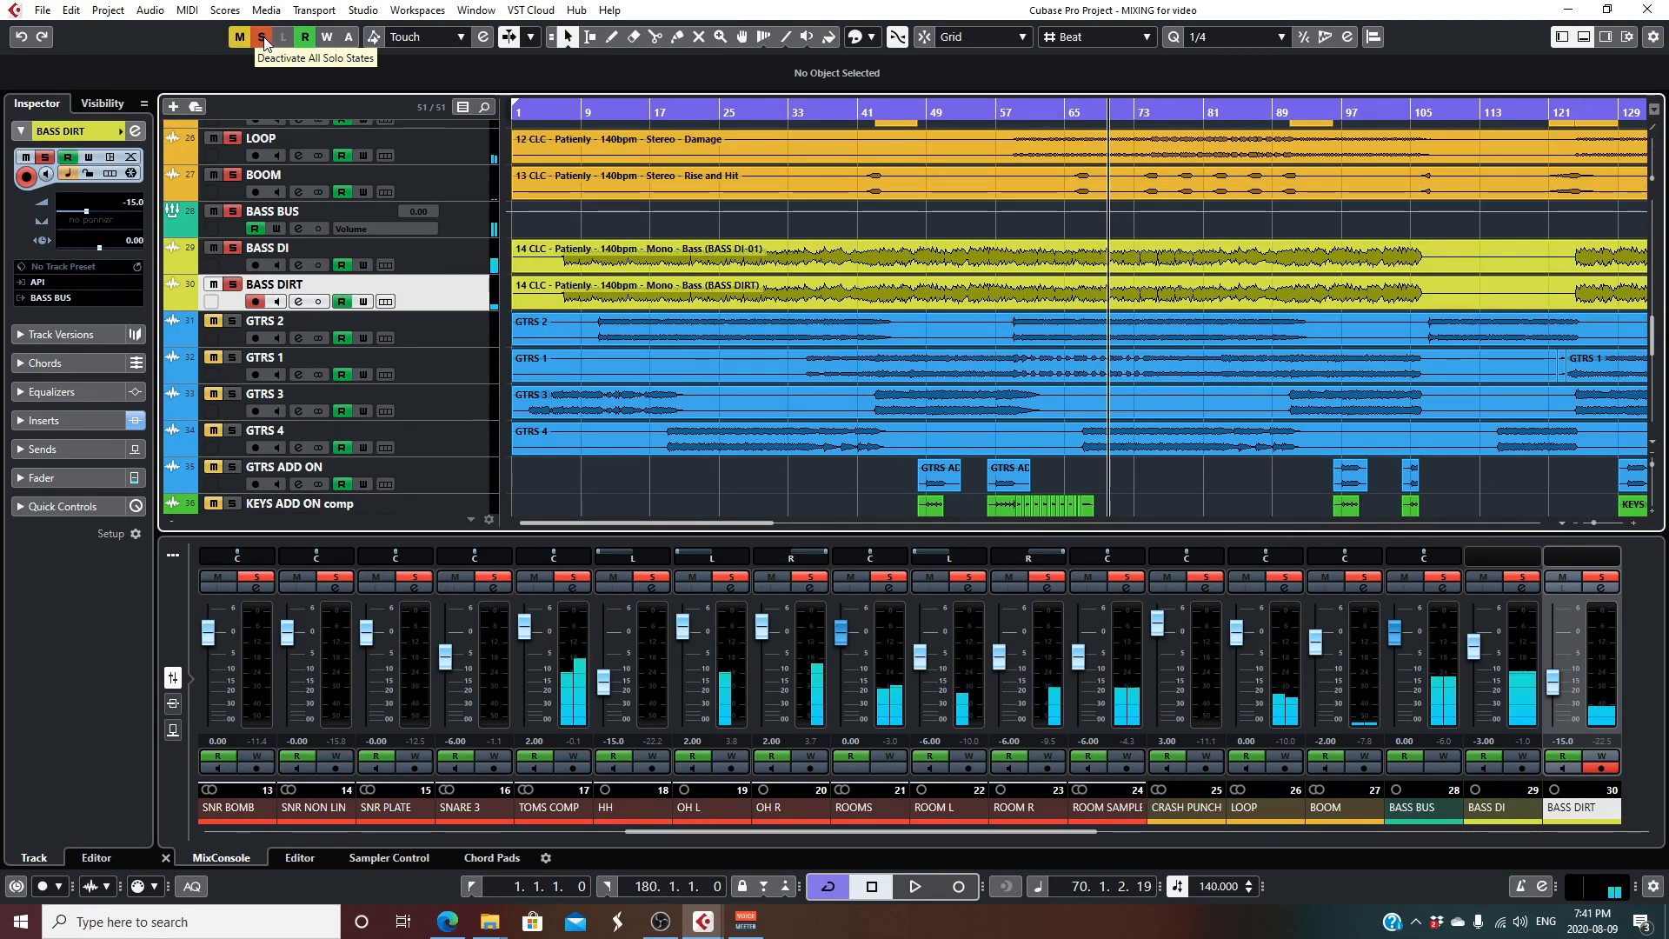
- Clear all solo states, solo GTRS 2 alone, and play it from about bar 11
left_click(261, 38)
left_click(231, 322)
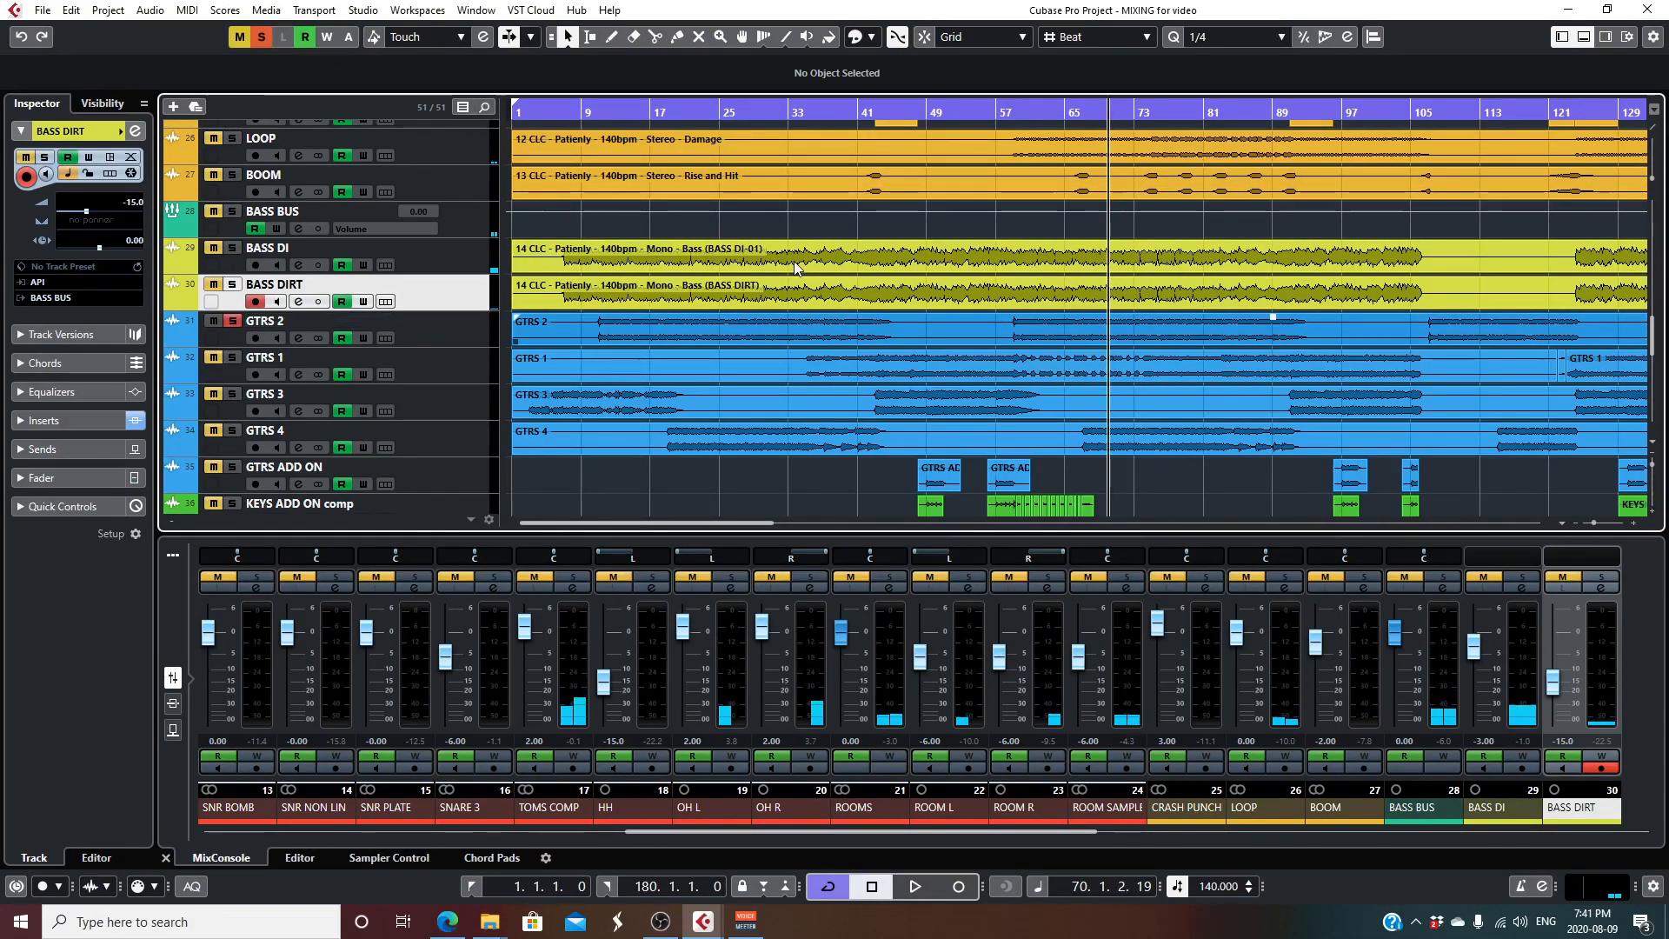
left_click(348, 340)
left_click(596, 114)
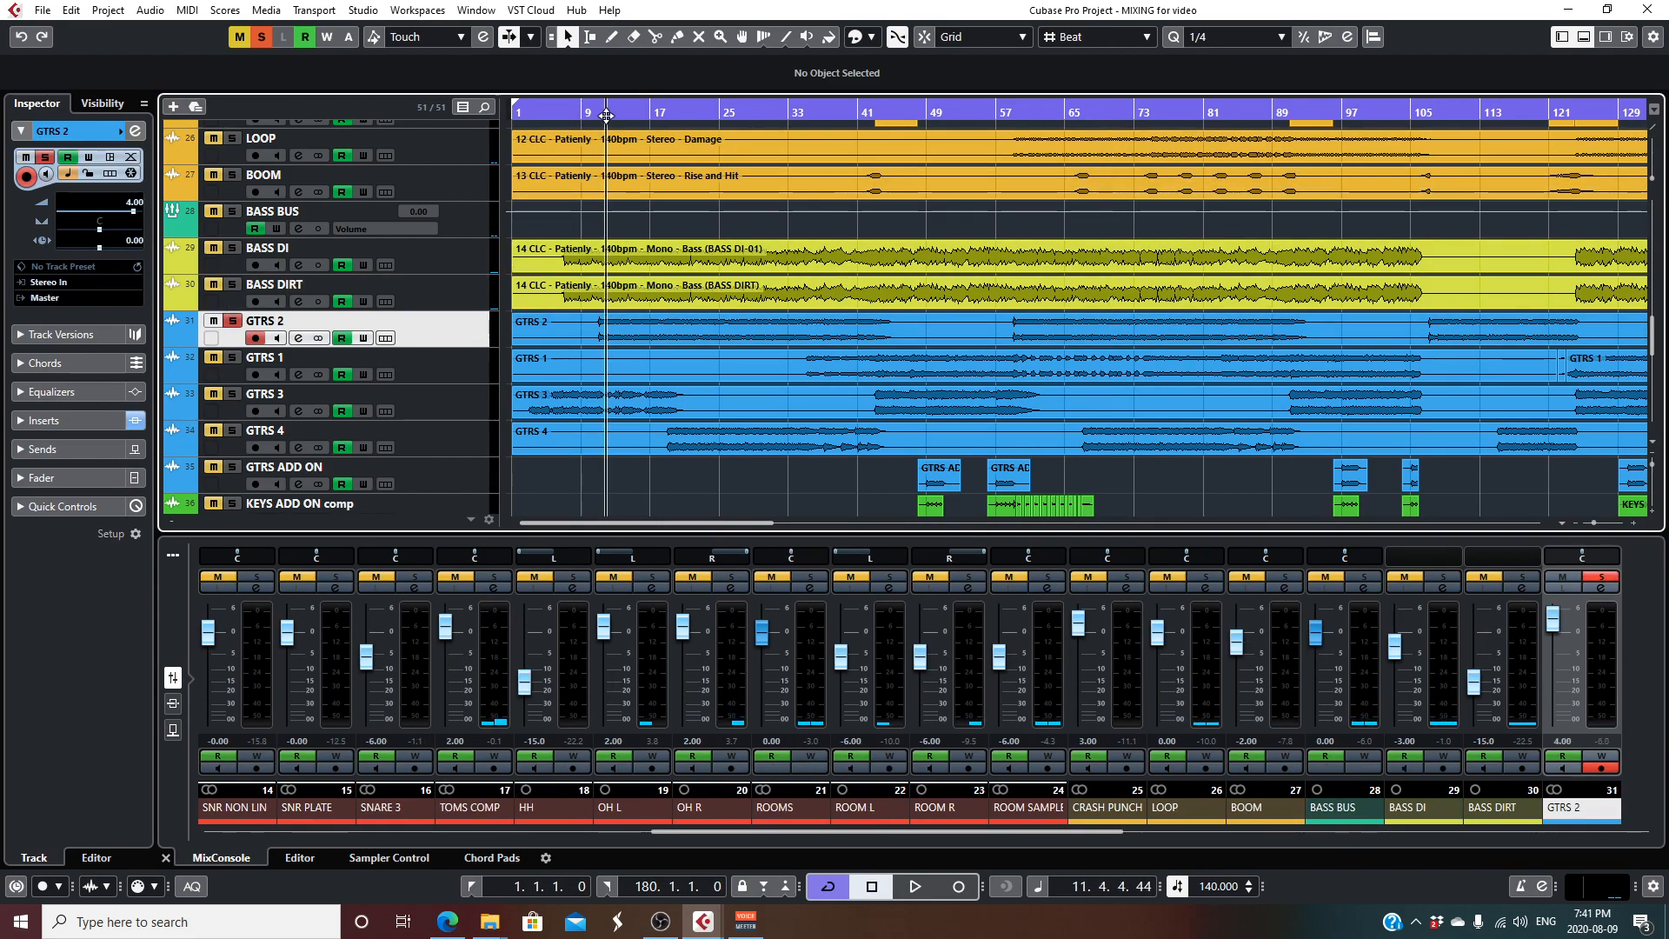
key("space")
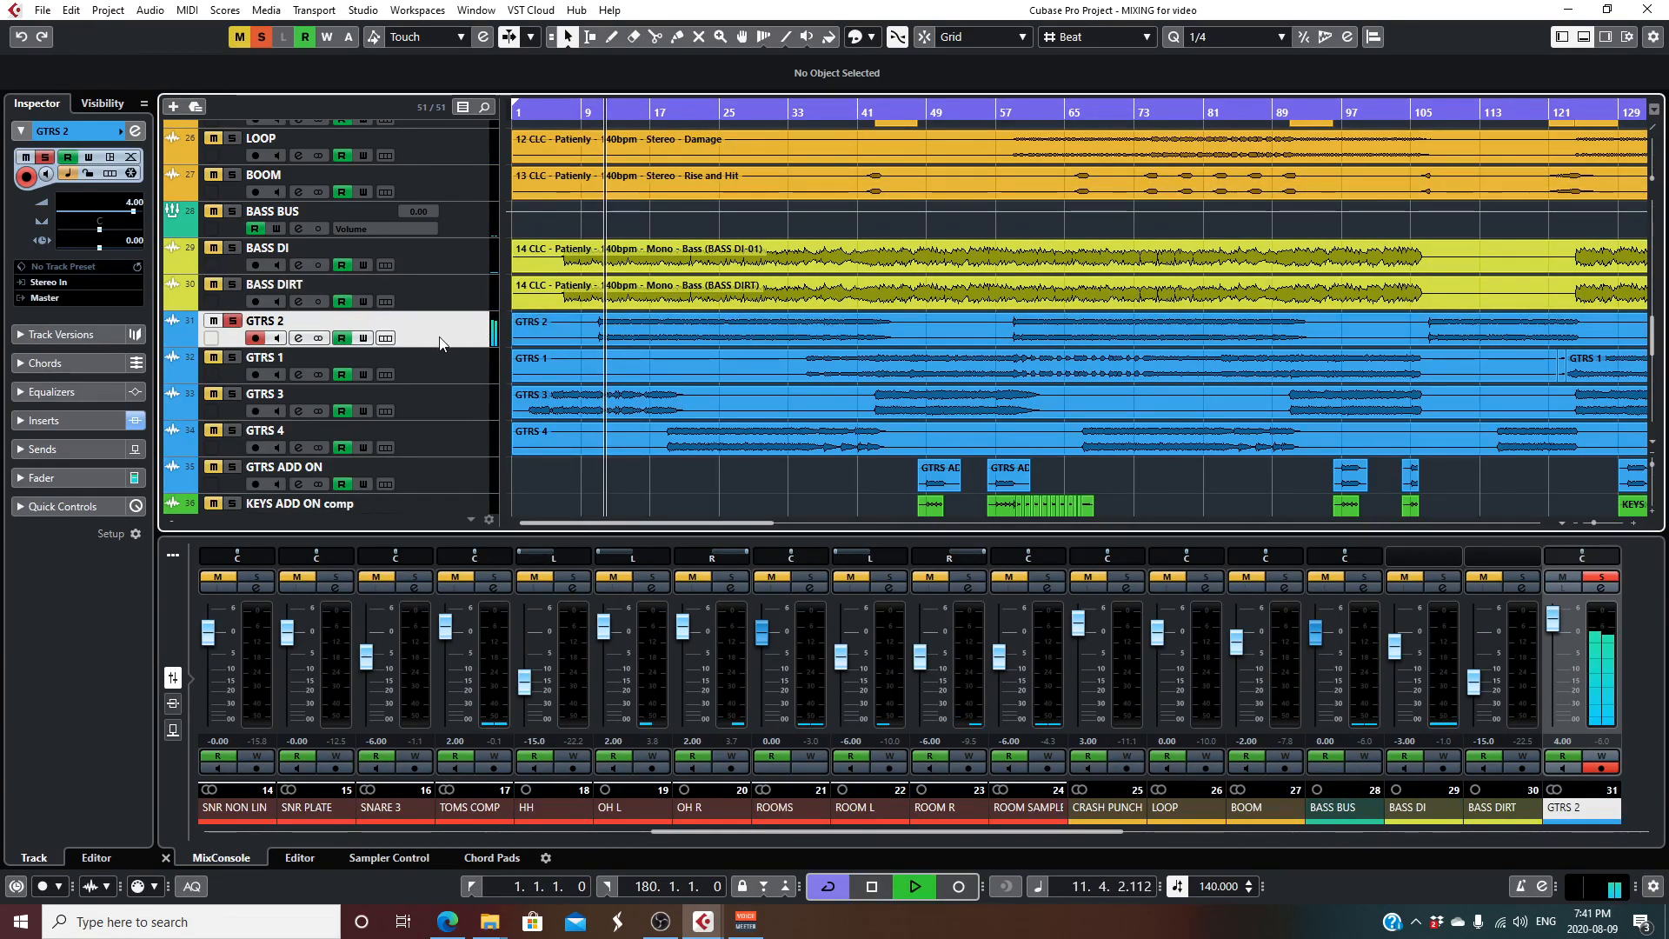
- Review the CLA MixHub, EQuilibrium and L1 limiter inserts on GTRS 2 during playback, closing all their windows and stopping playback
left_click(298, 338)
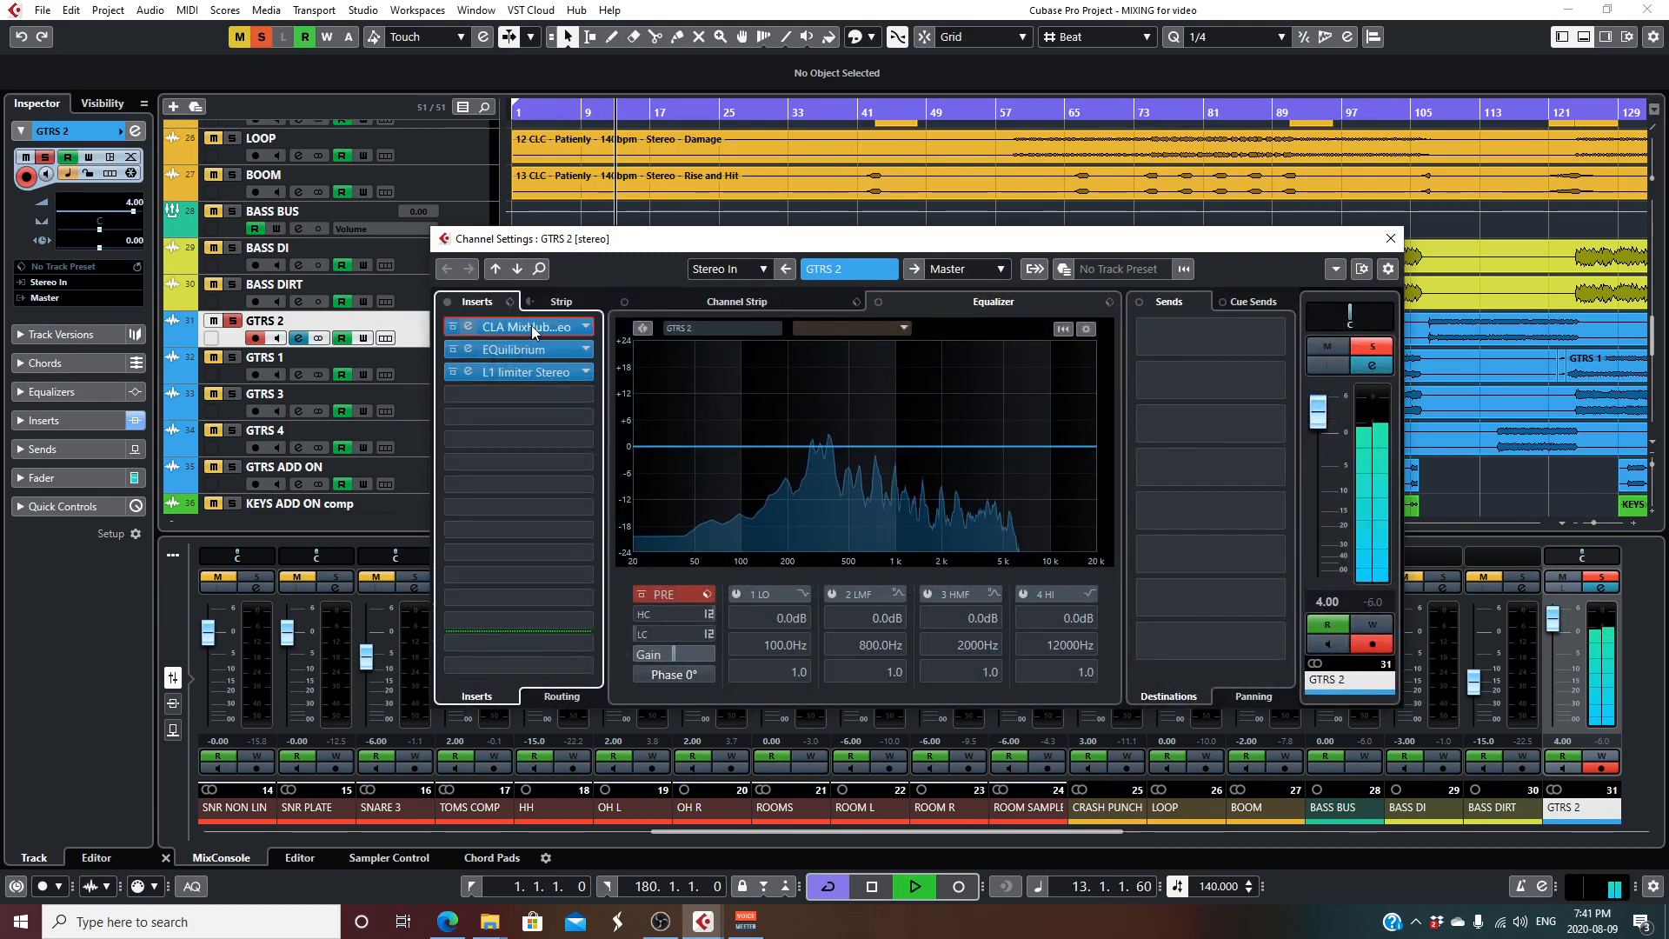
double_click(557, 328)
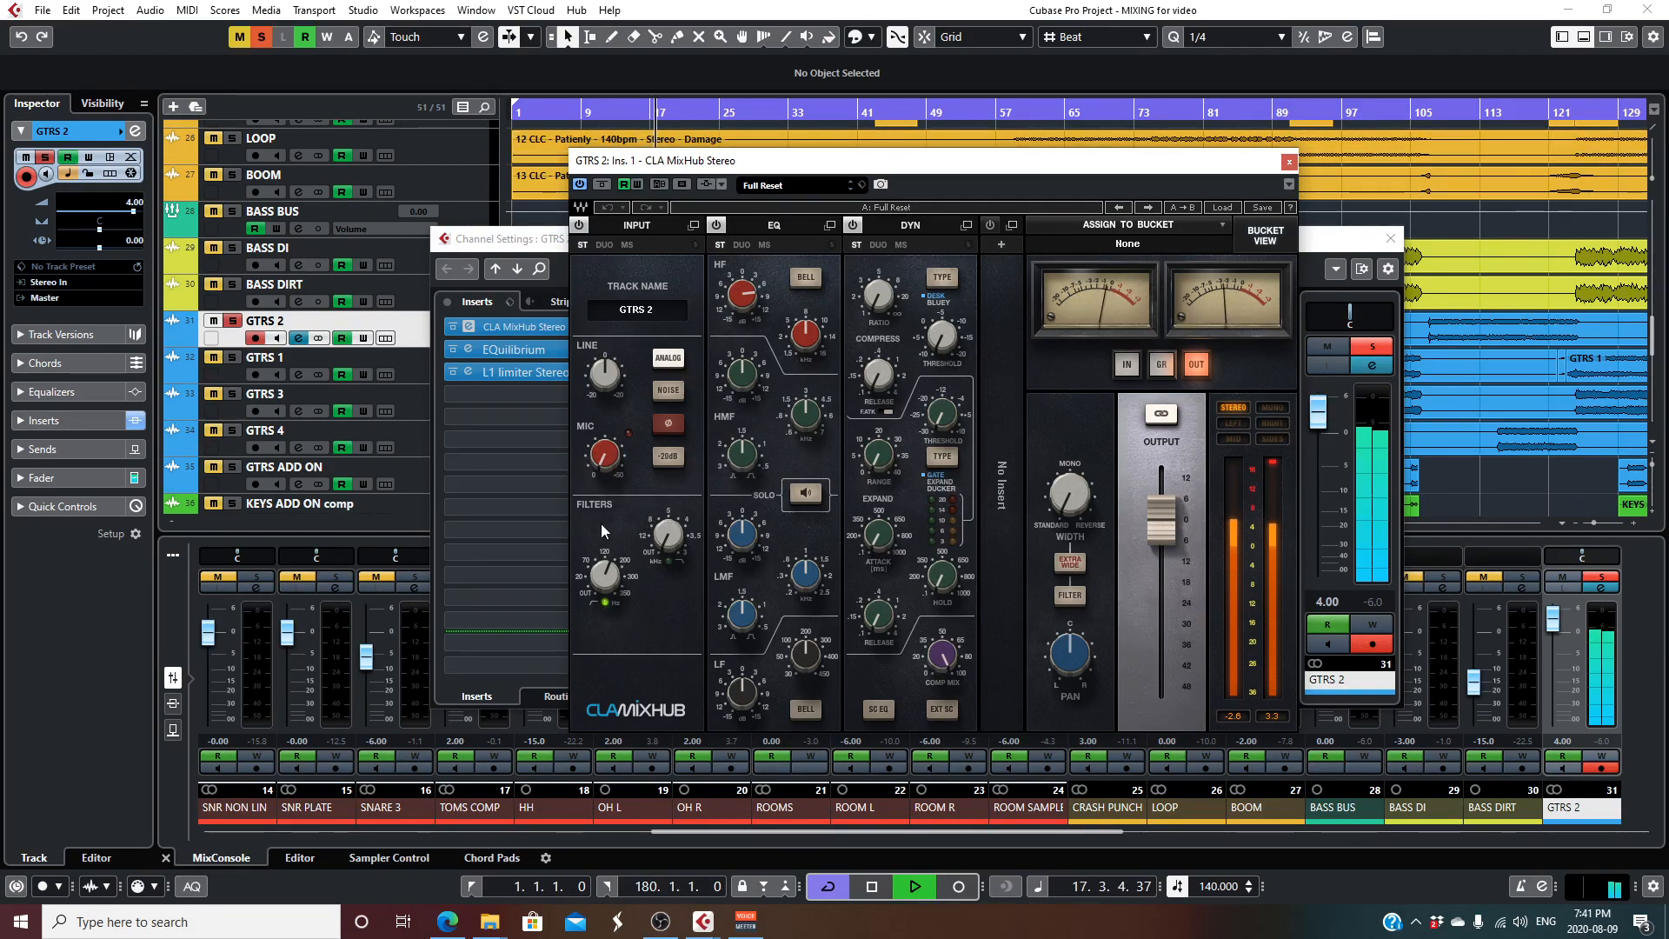
left_click(1289, 162)
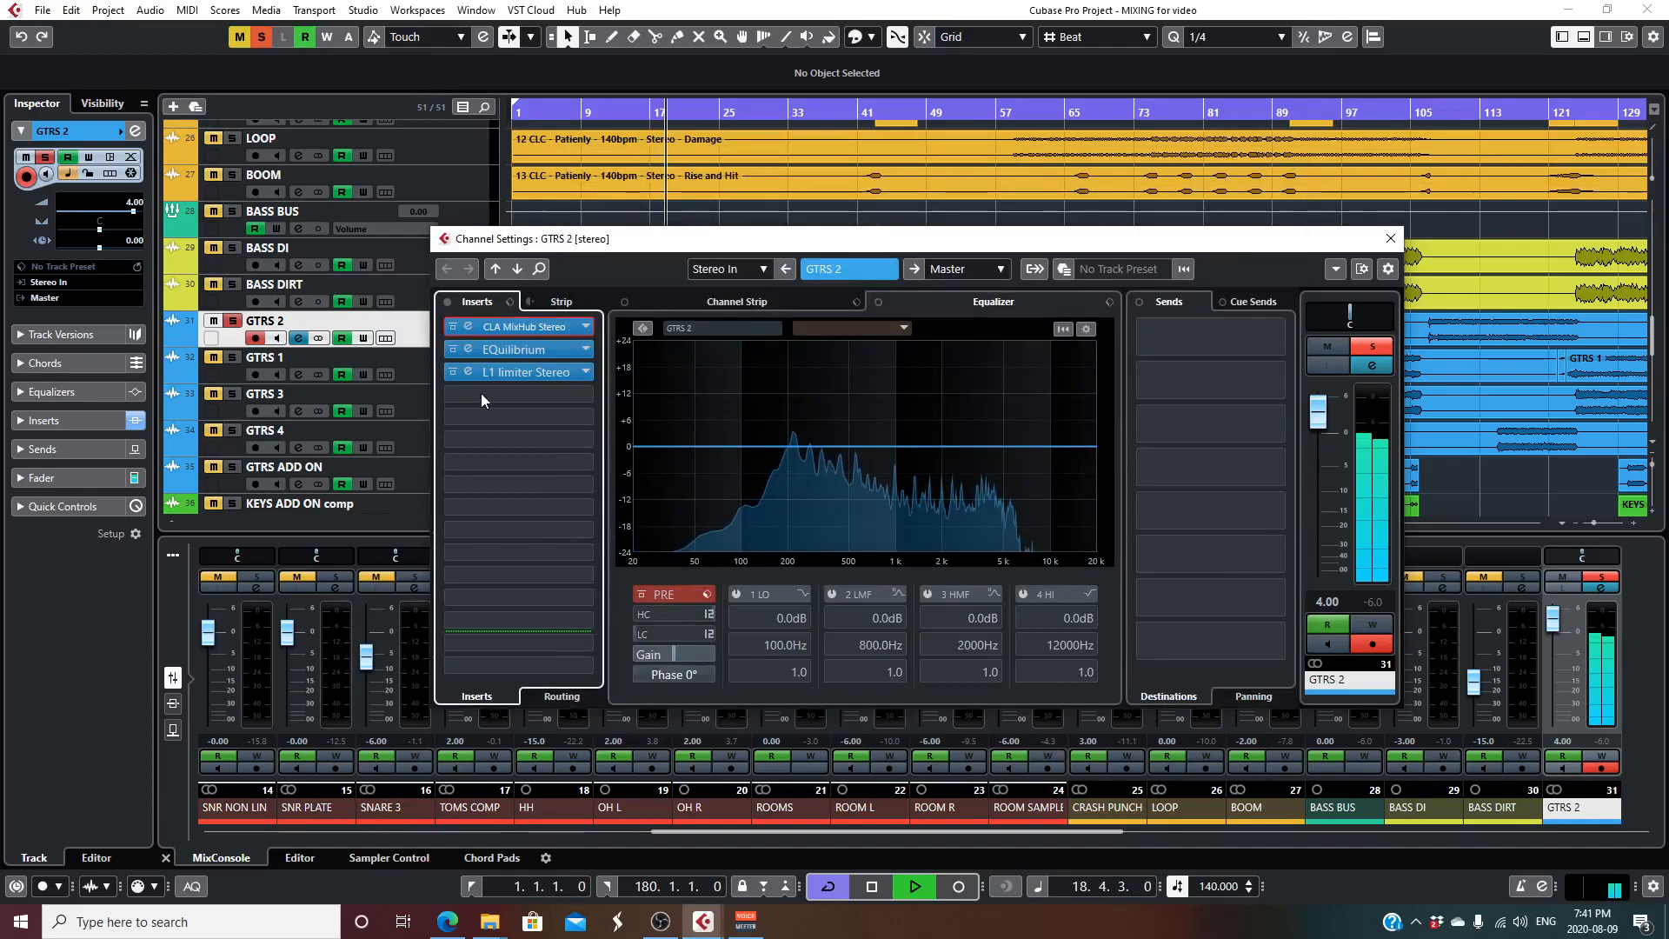
left_click(520, 350)
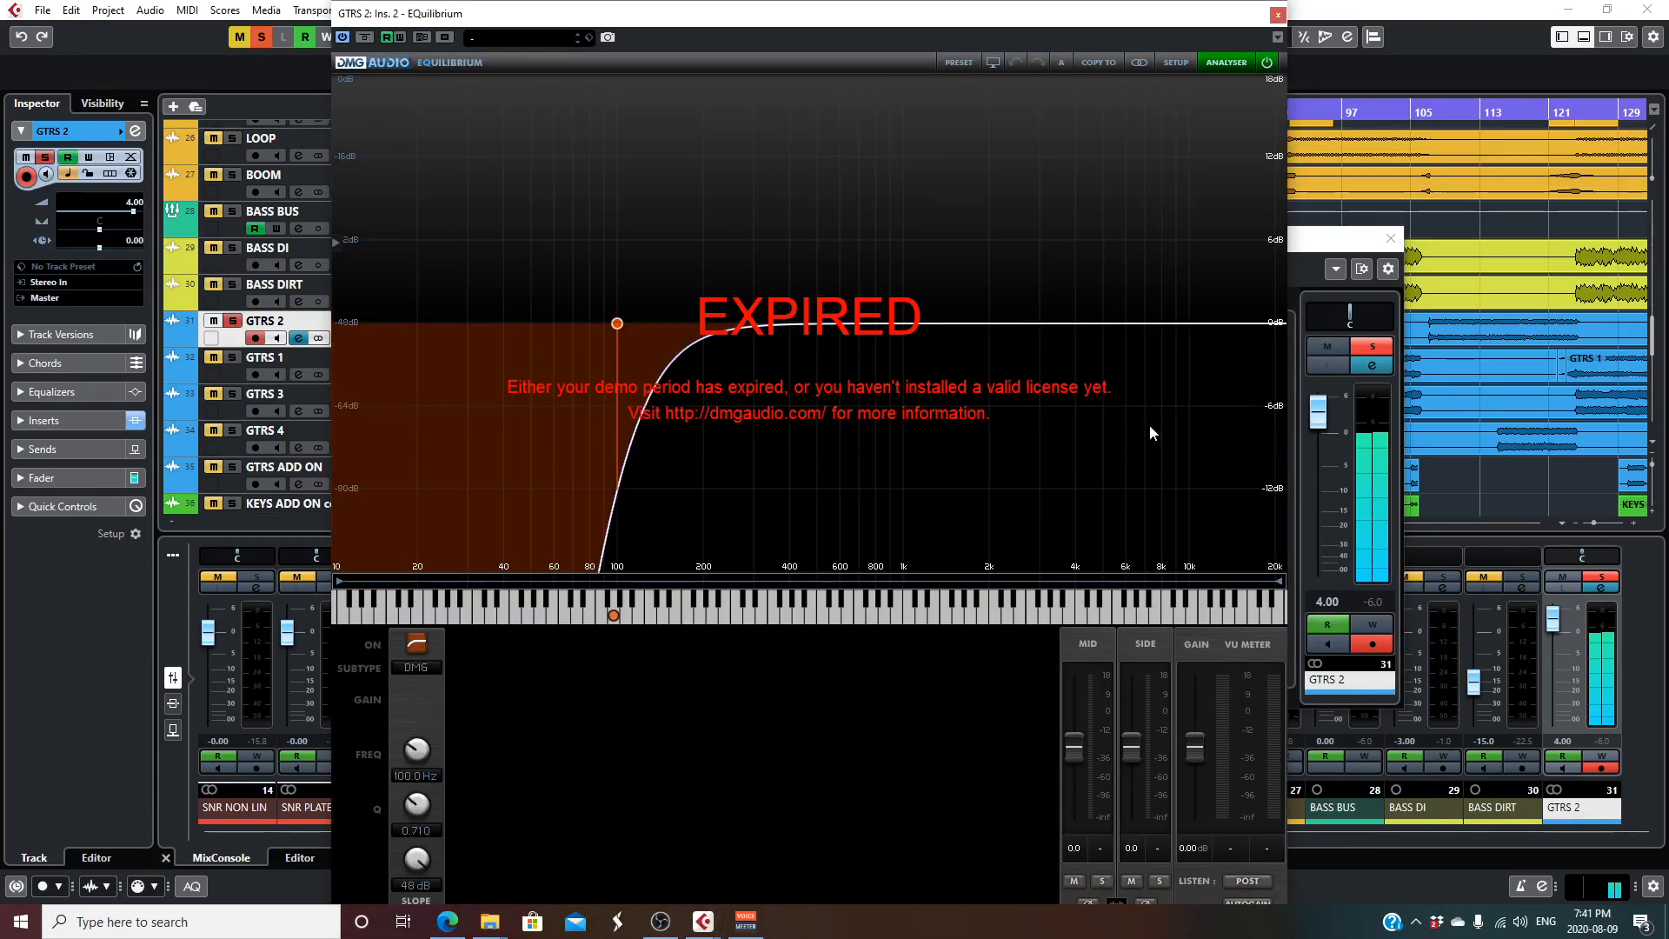
left_click(1278, 14)
left_click(534, 372)
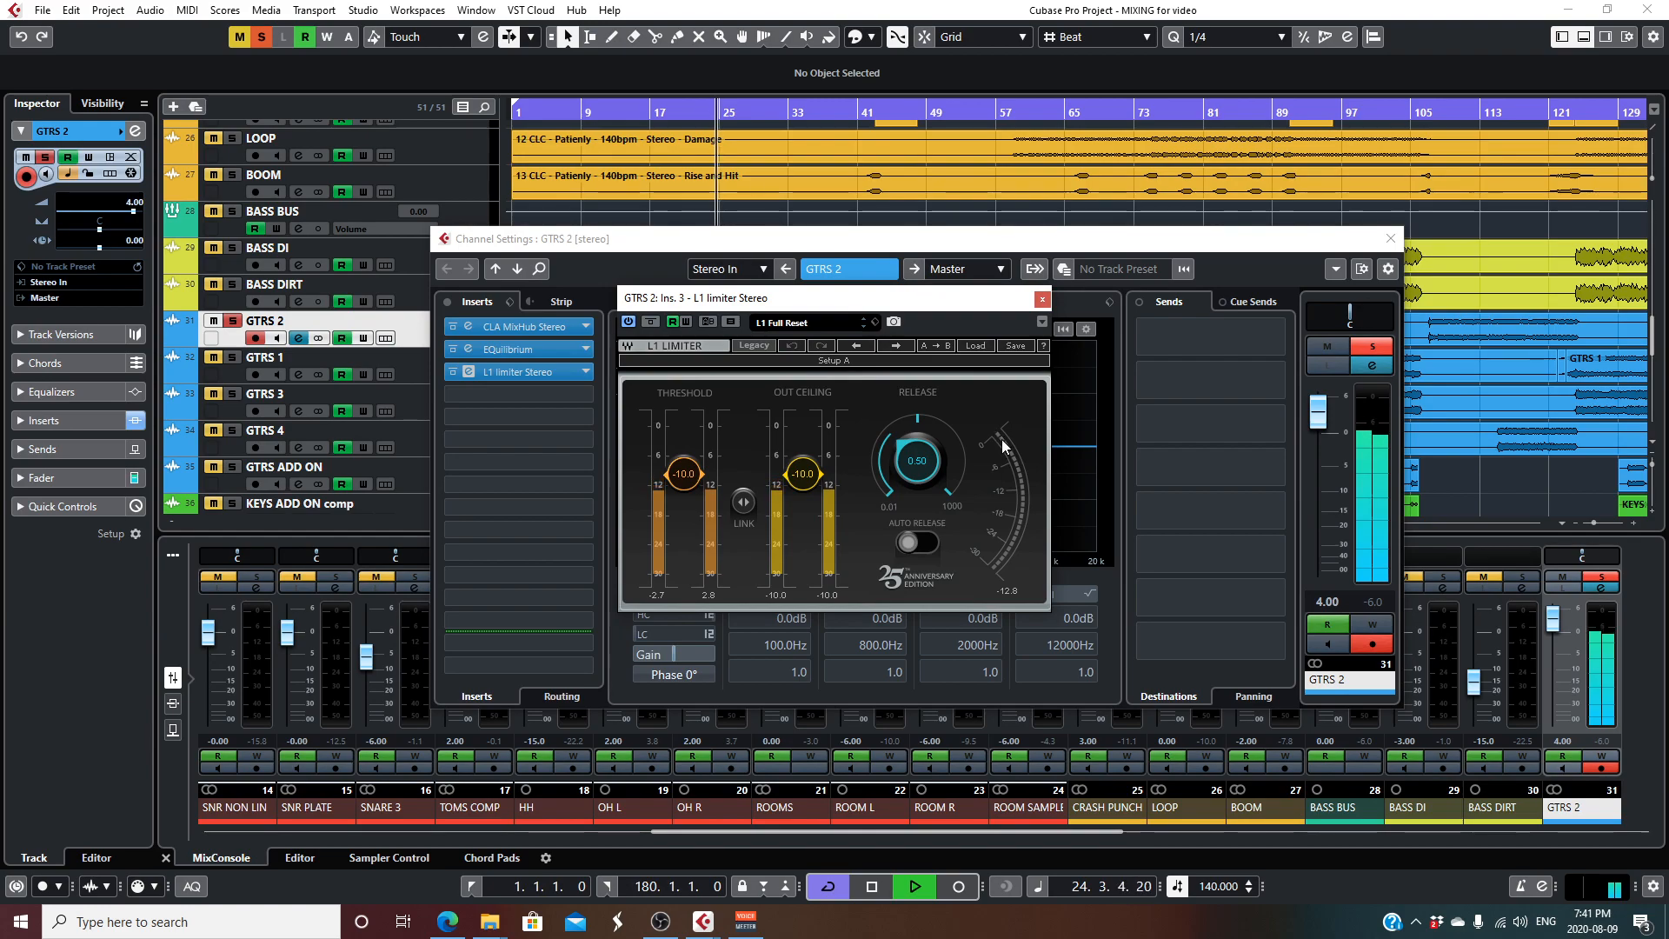
left_click(1043, 300)
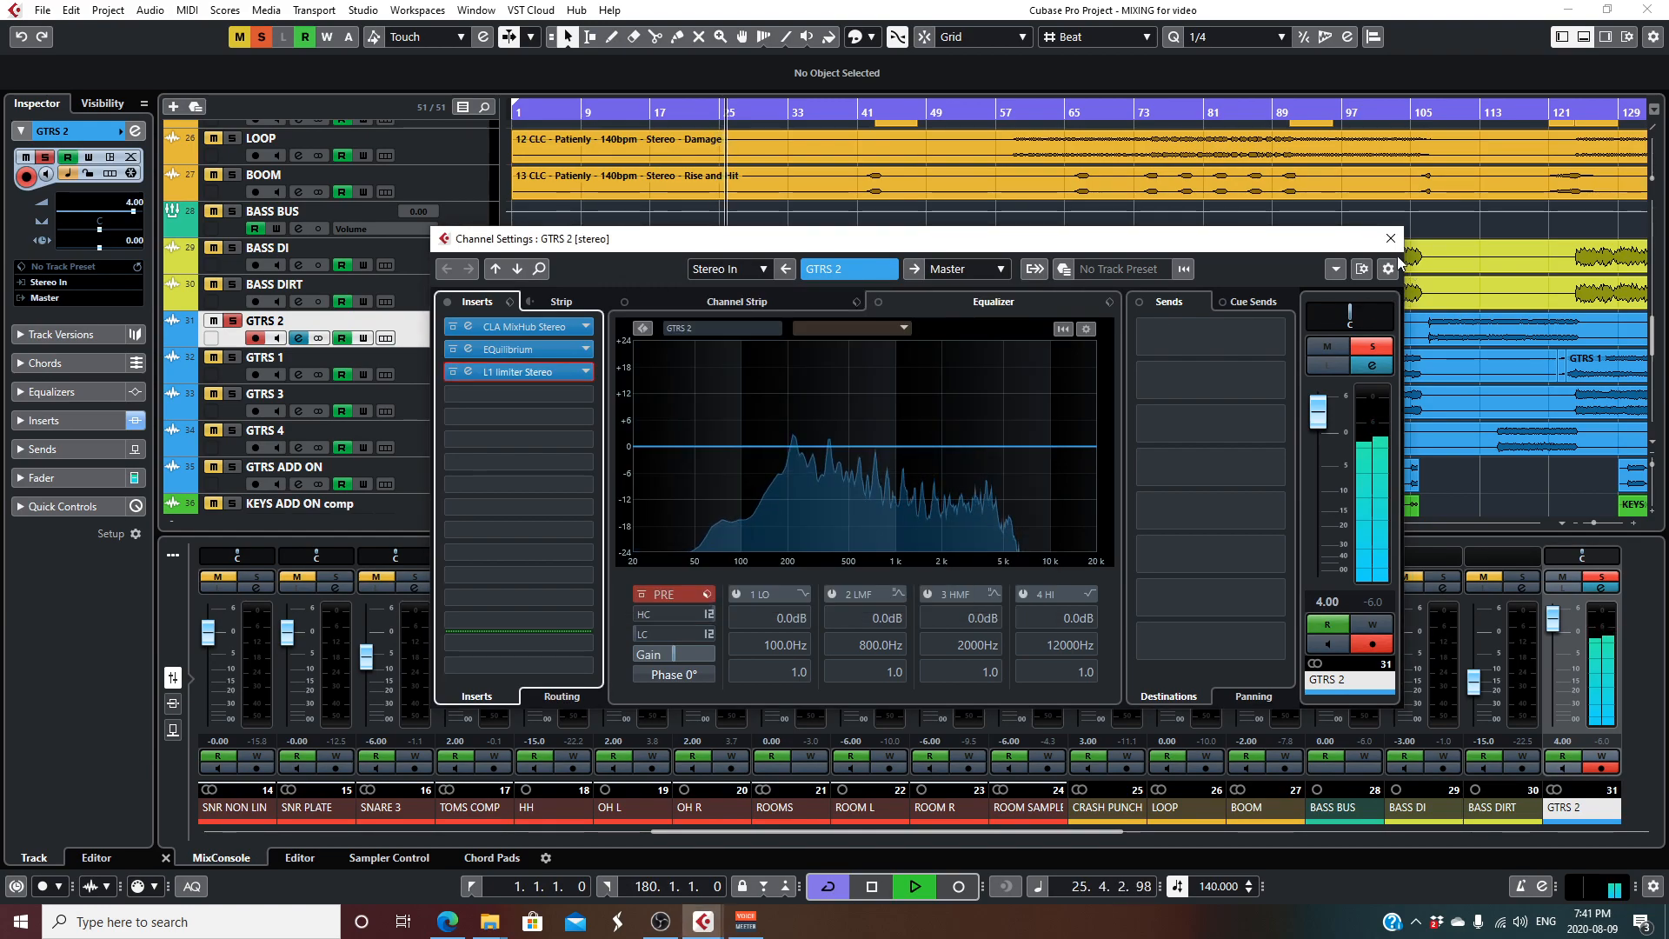
left_click(1390, 238)
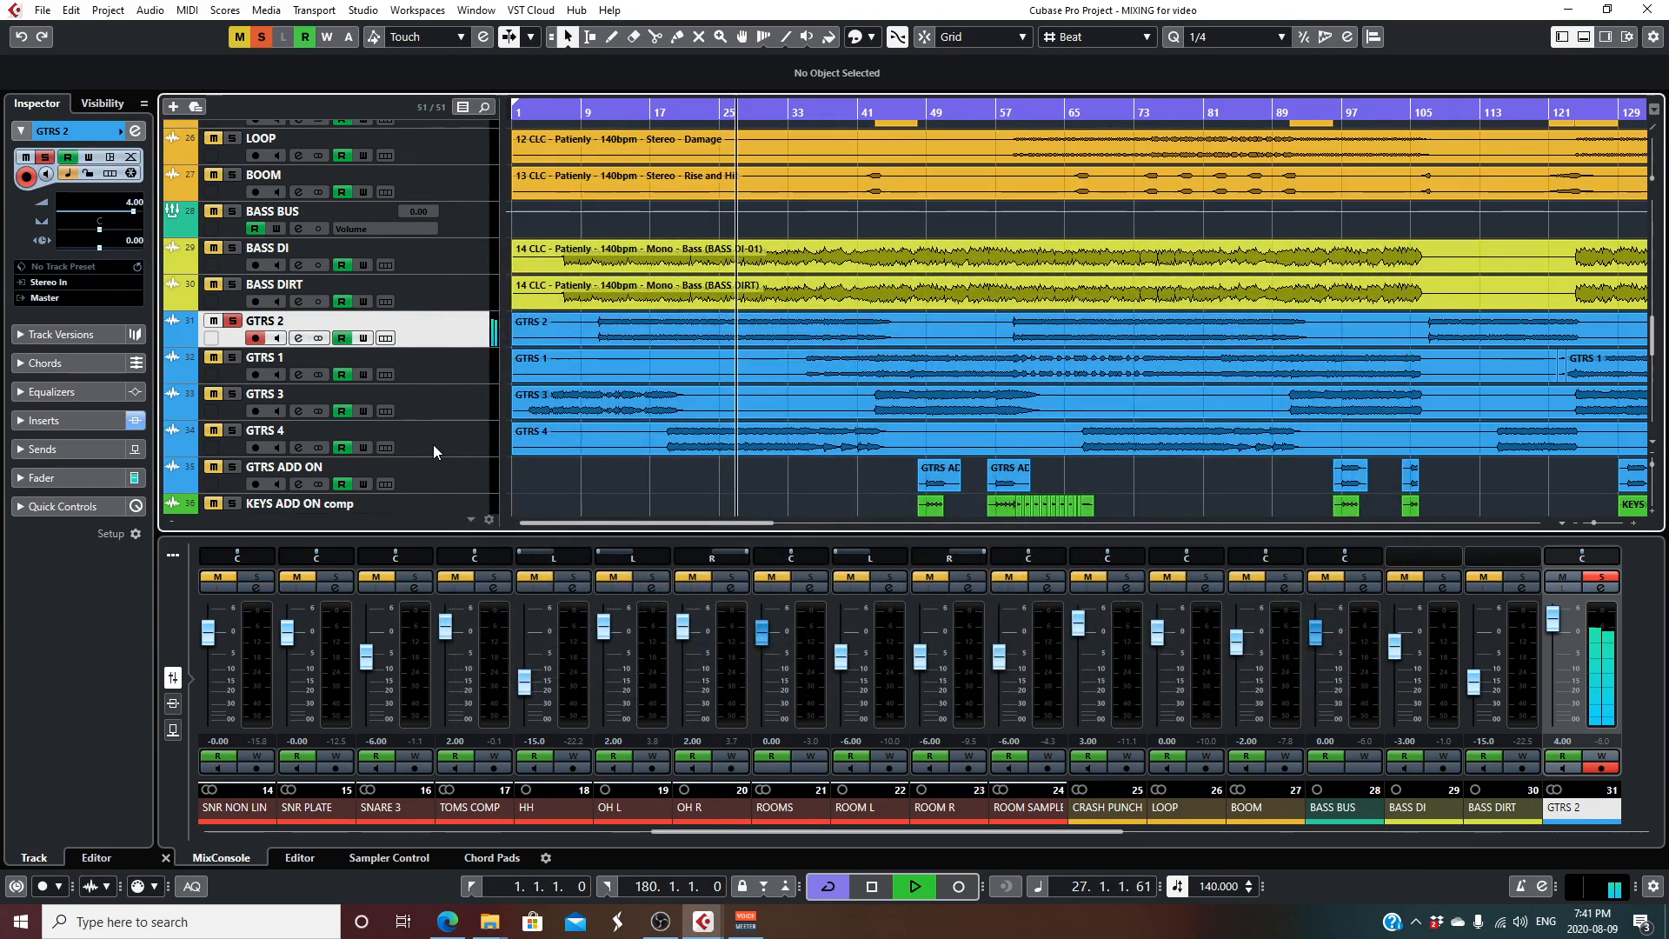
key("space")
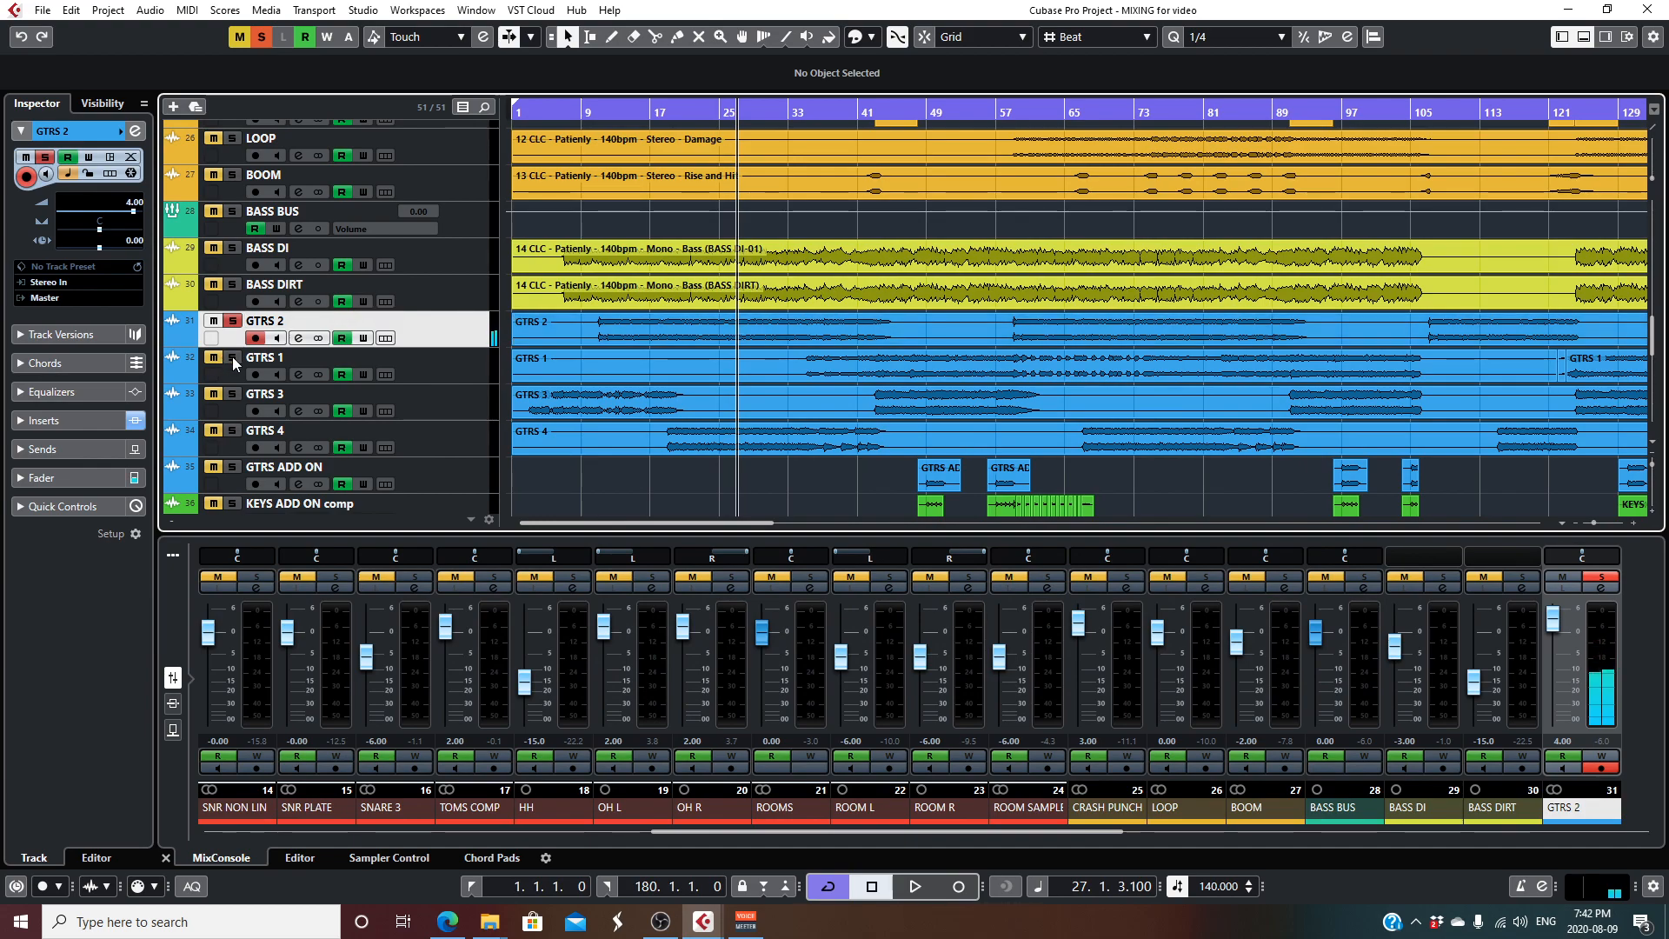
- Solo GTRS 1 in place of GTRS 2 and audition it briefly from about bar 34
left_click(214, 321)
left_click(256, 339)
left_click(805, 114)
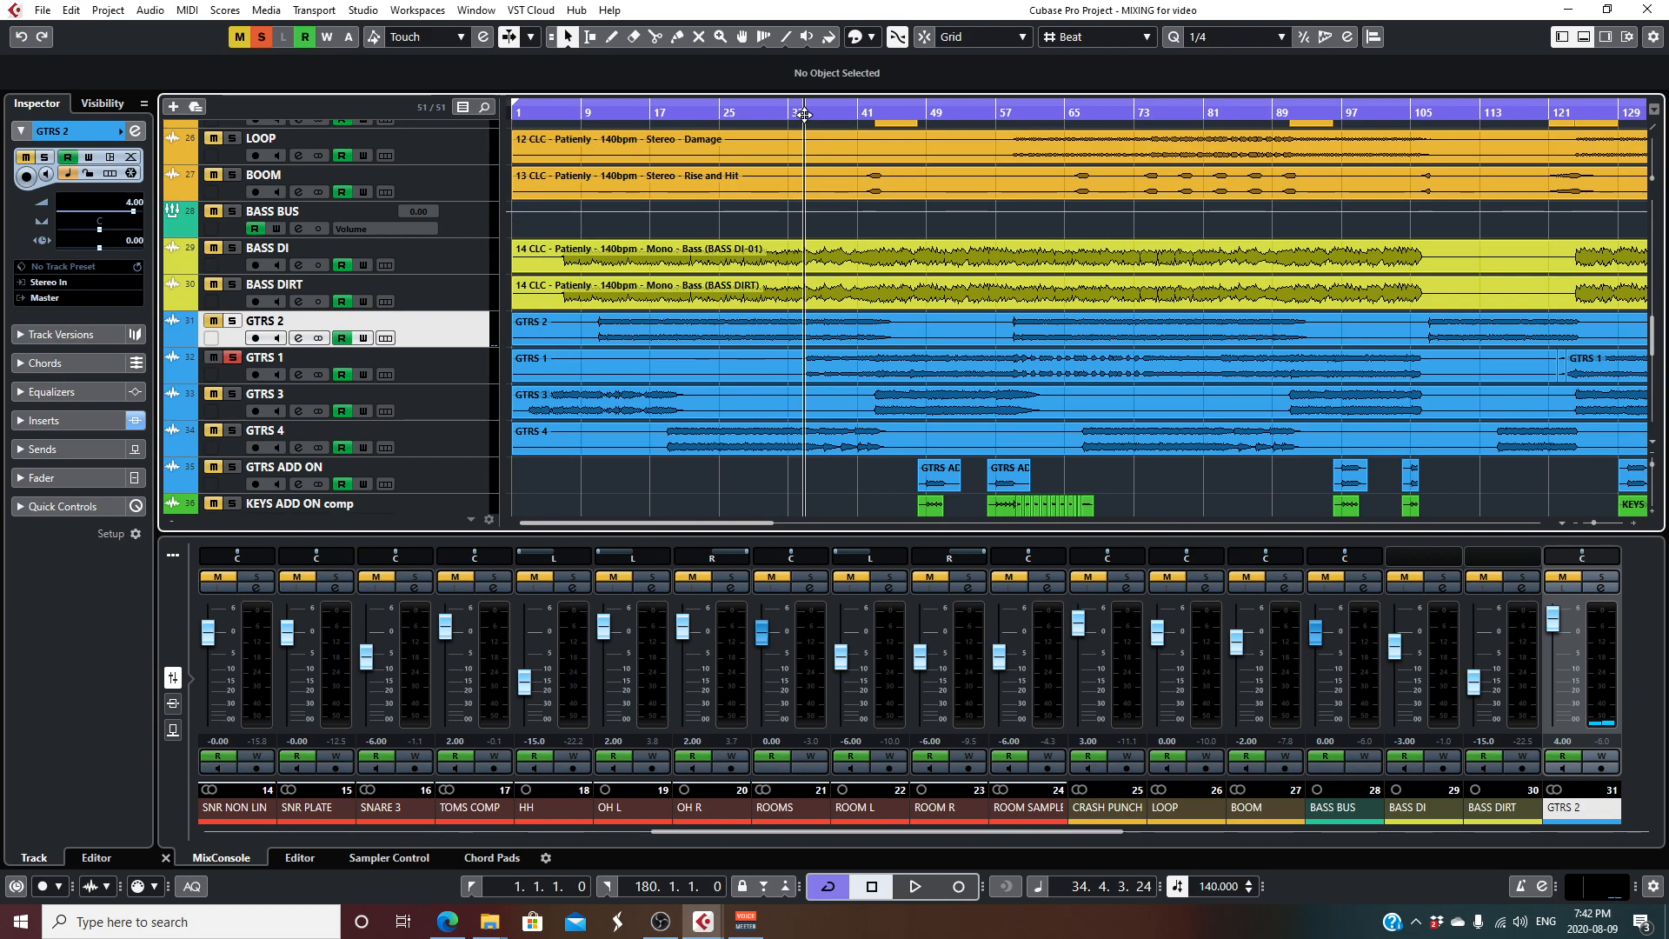
key("space")
key("space")
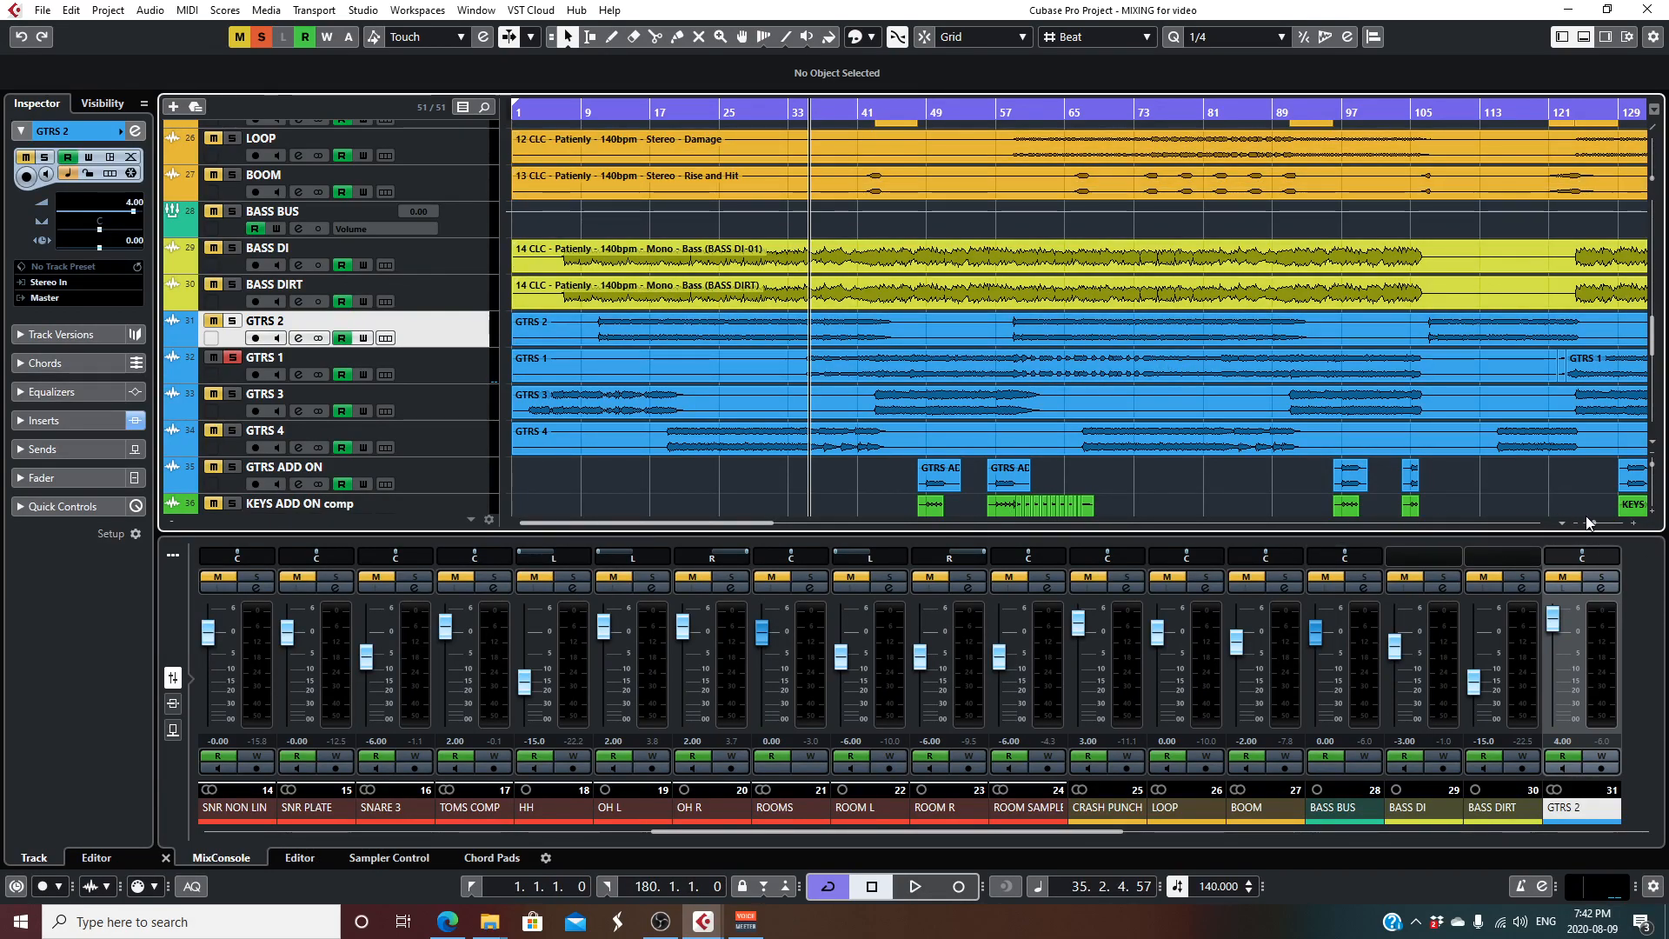
- Show the CLA MixHub Stereo insert in GTRS 1's channel settings and bypass all of the channel's inserts during playback
left_click_drag(1593, 523, 1591, 522)
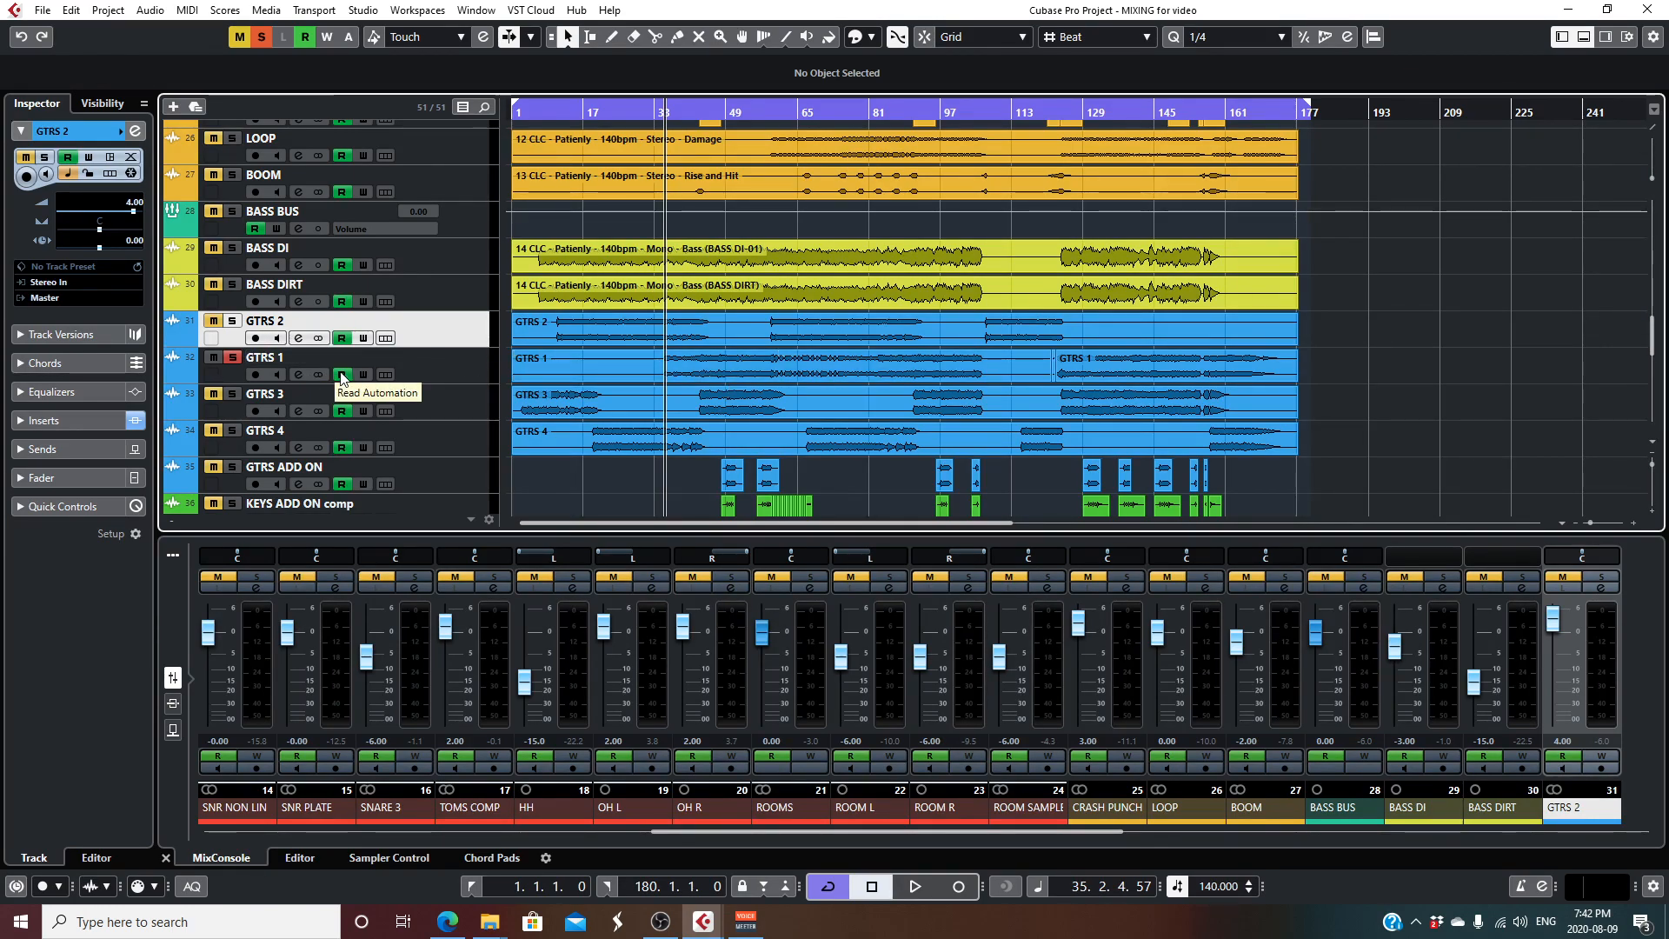
left_click(297, 375)
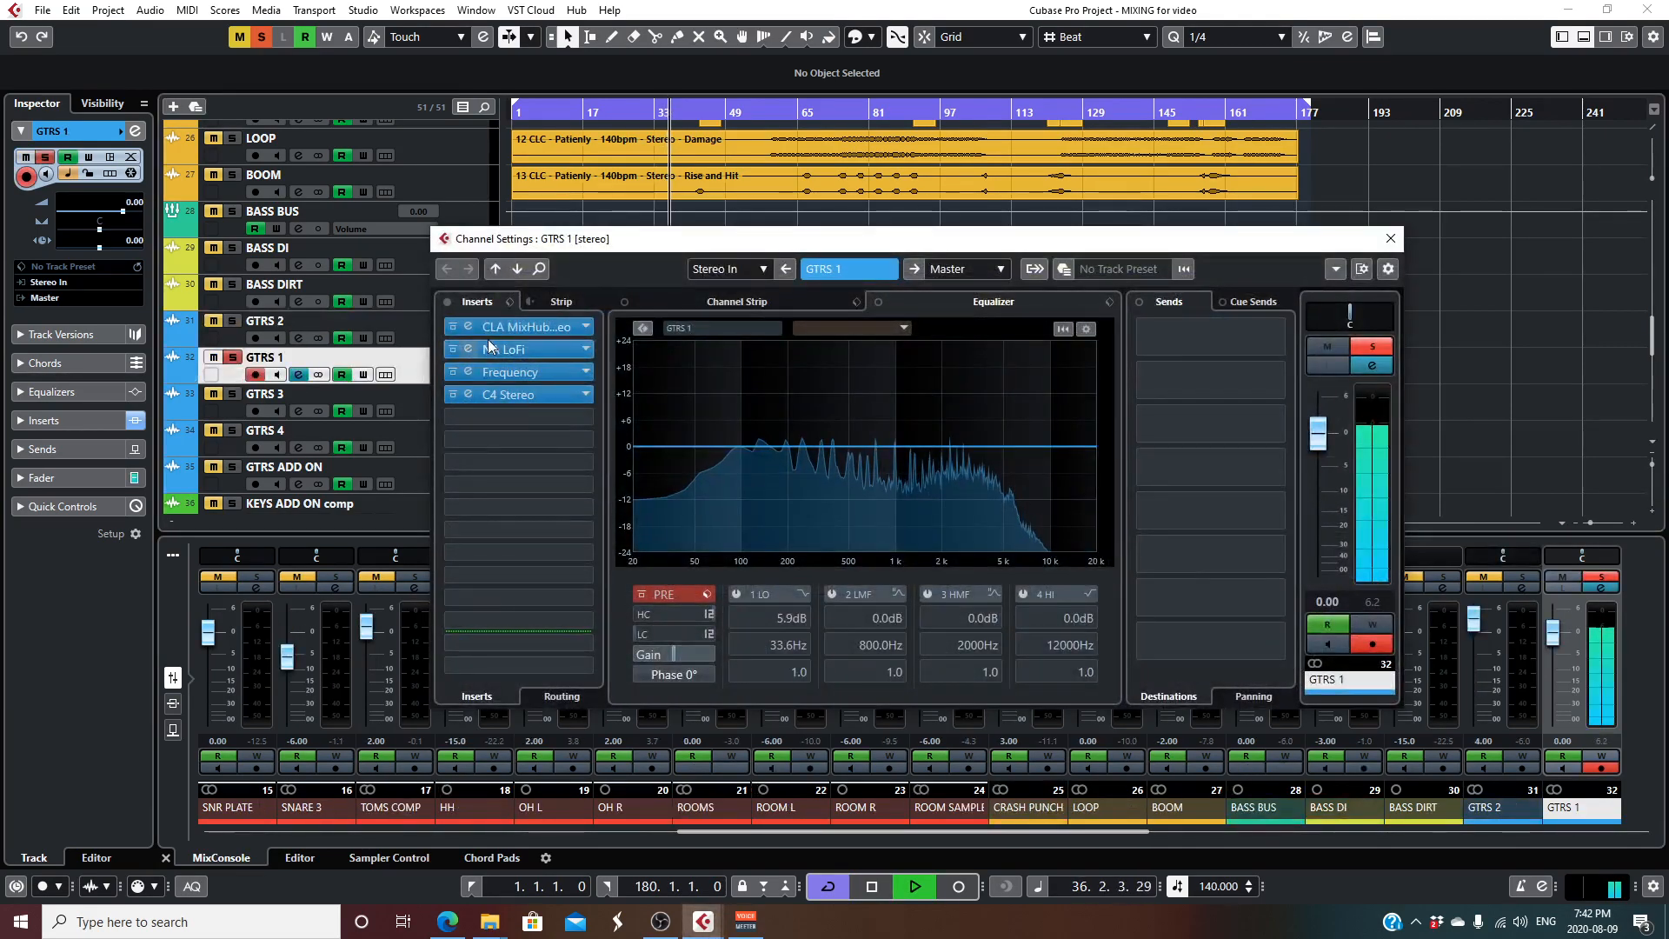
double_click(522, 327)
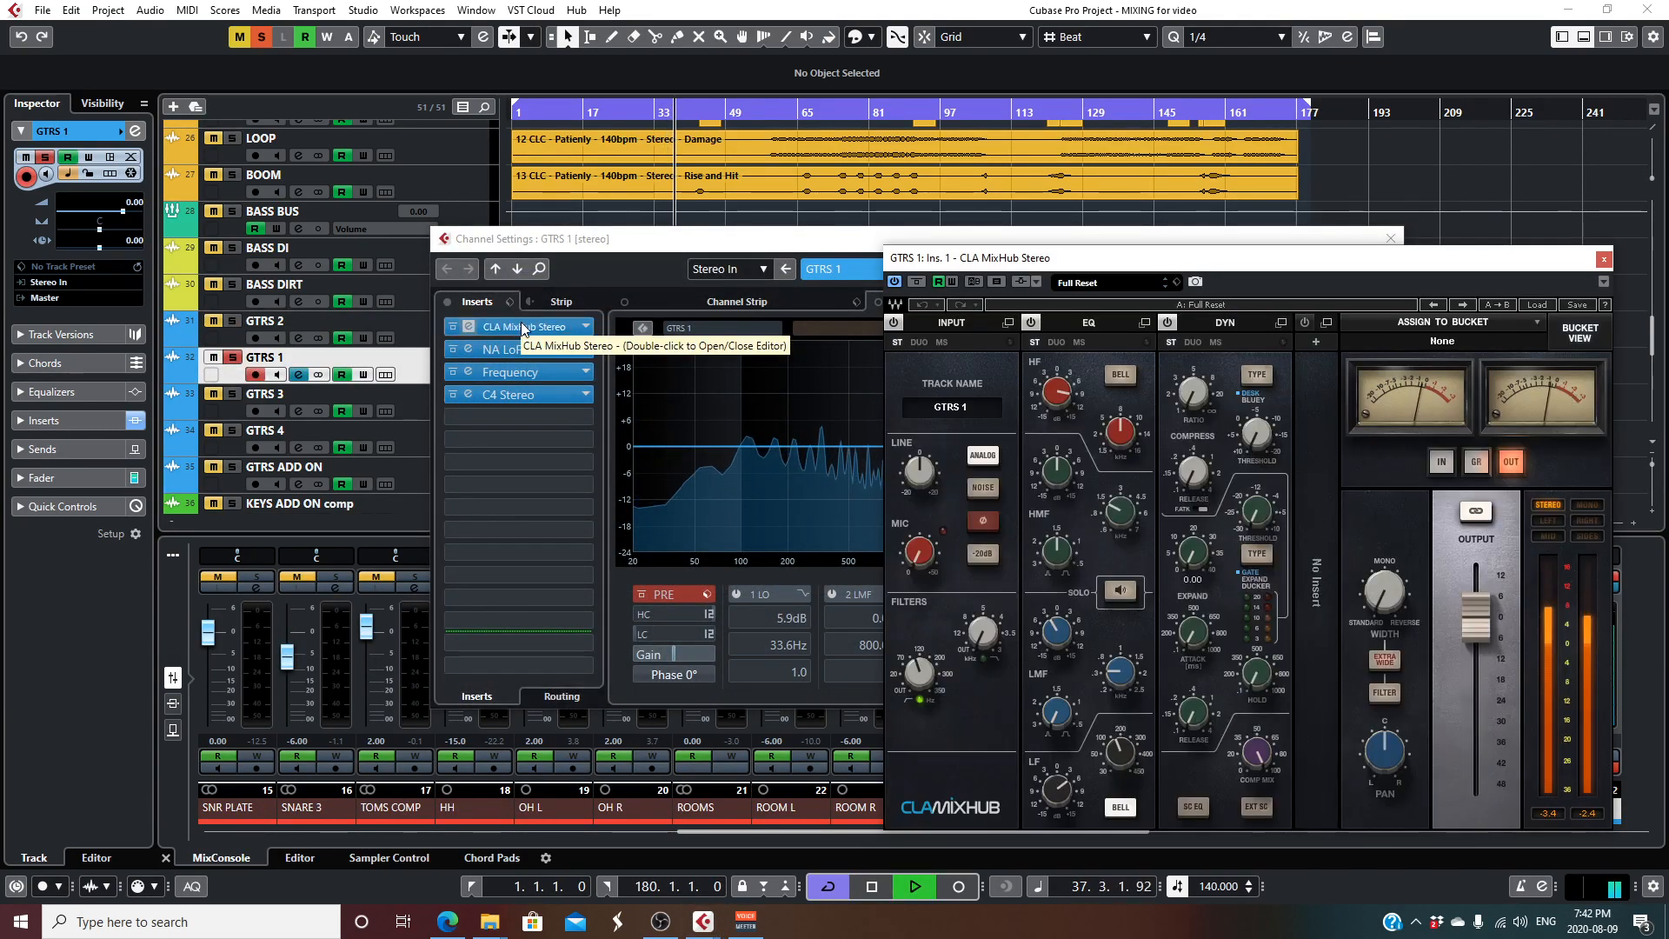
left_click_drag(980, 261, 893, 188)
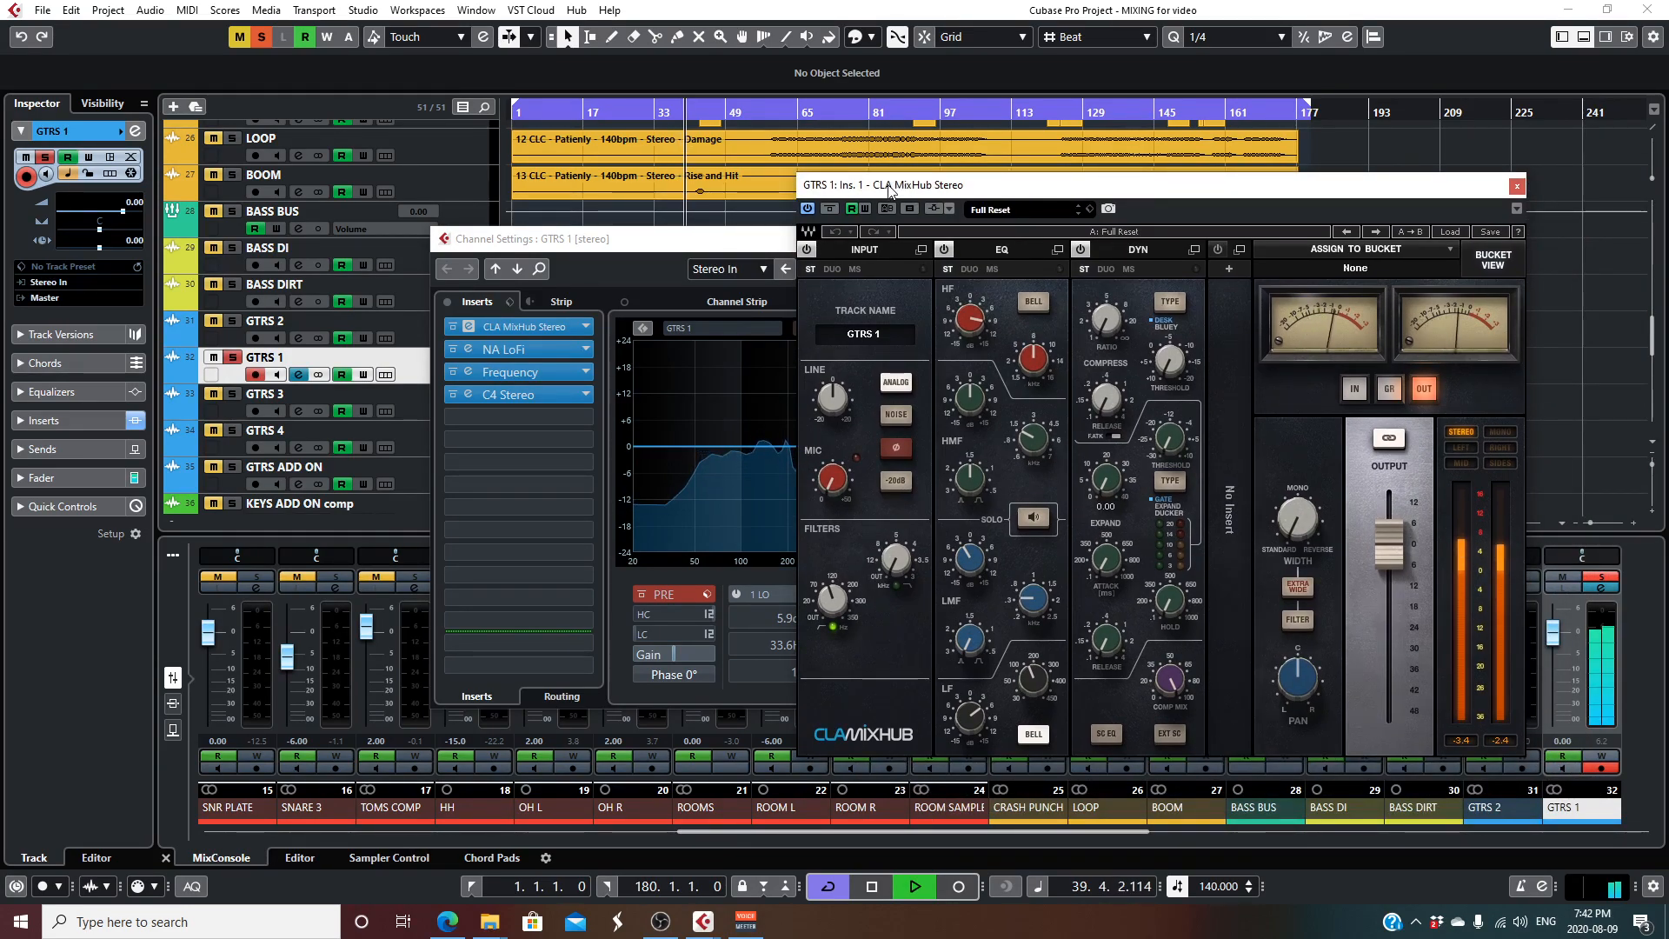
left_click(448, 302)
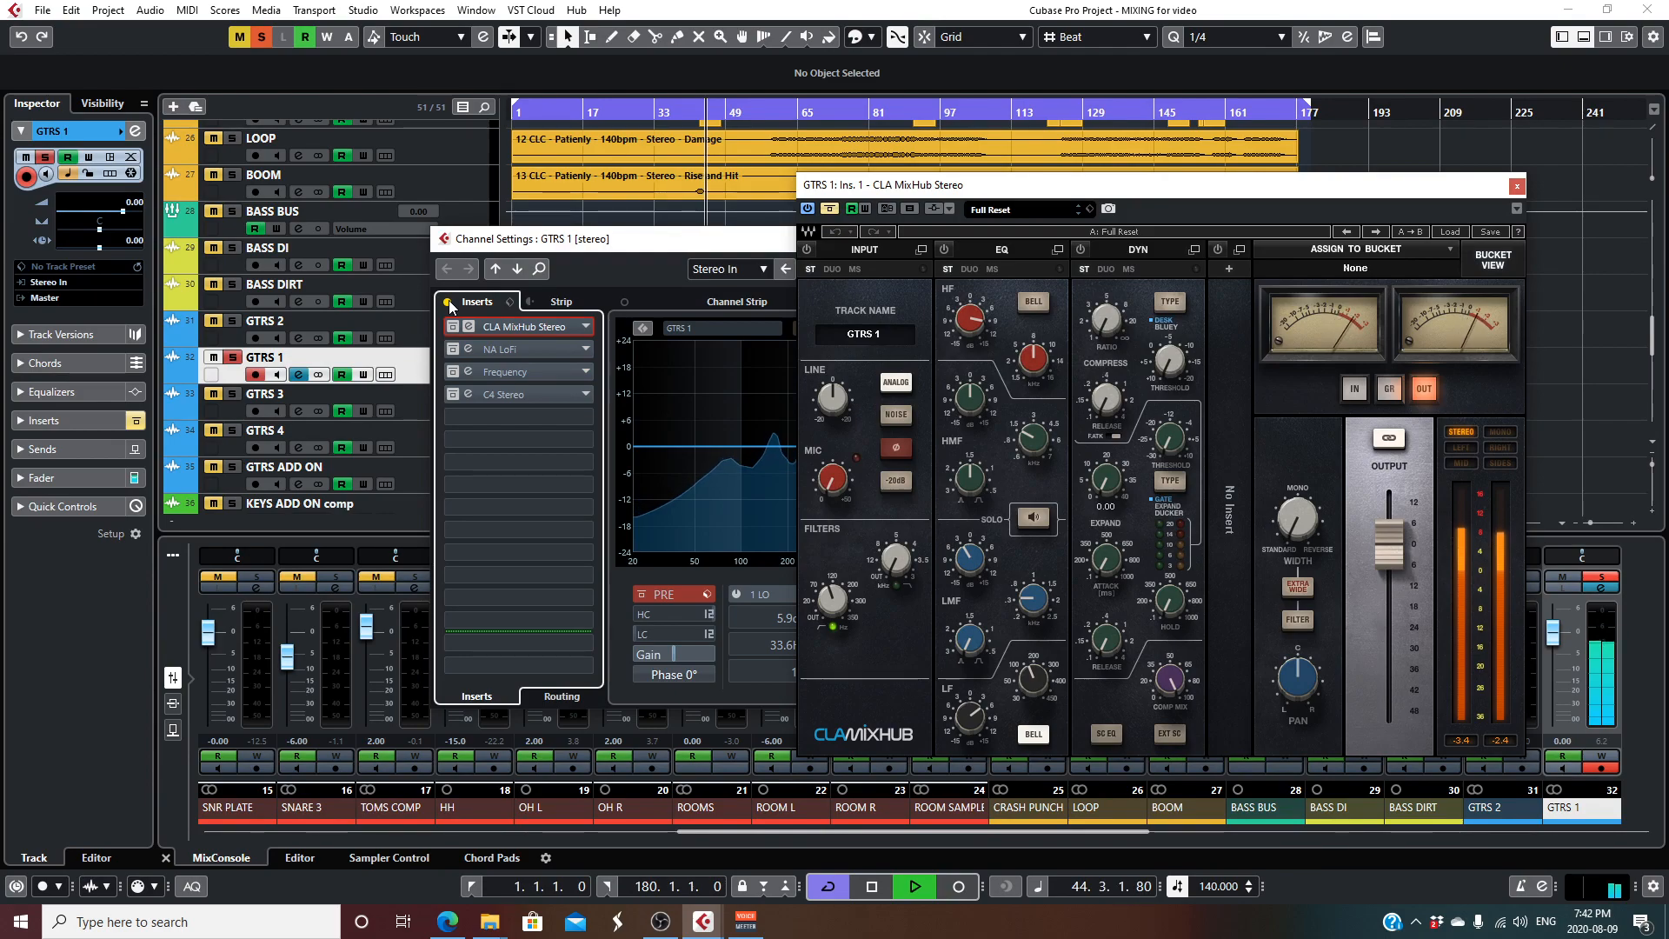
- Reactivate only CLA MixHub Stereo on GTRS 1 during playback and close the plug-in
key("space")
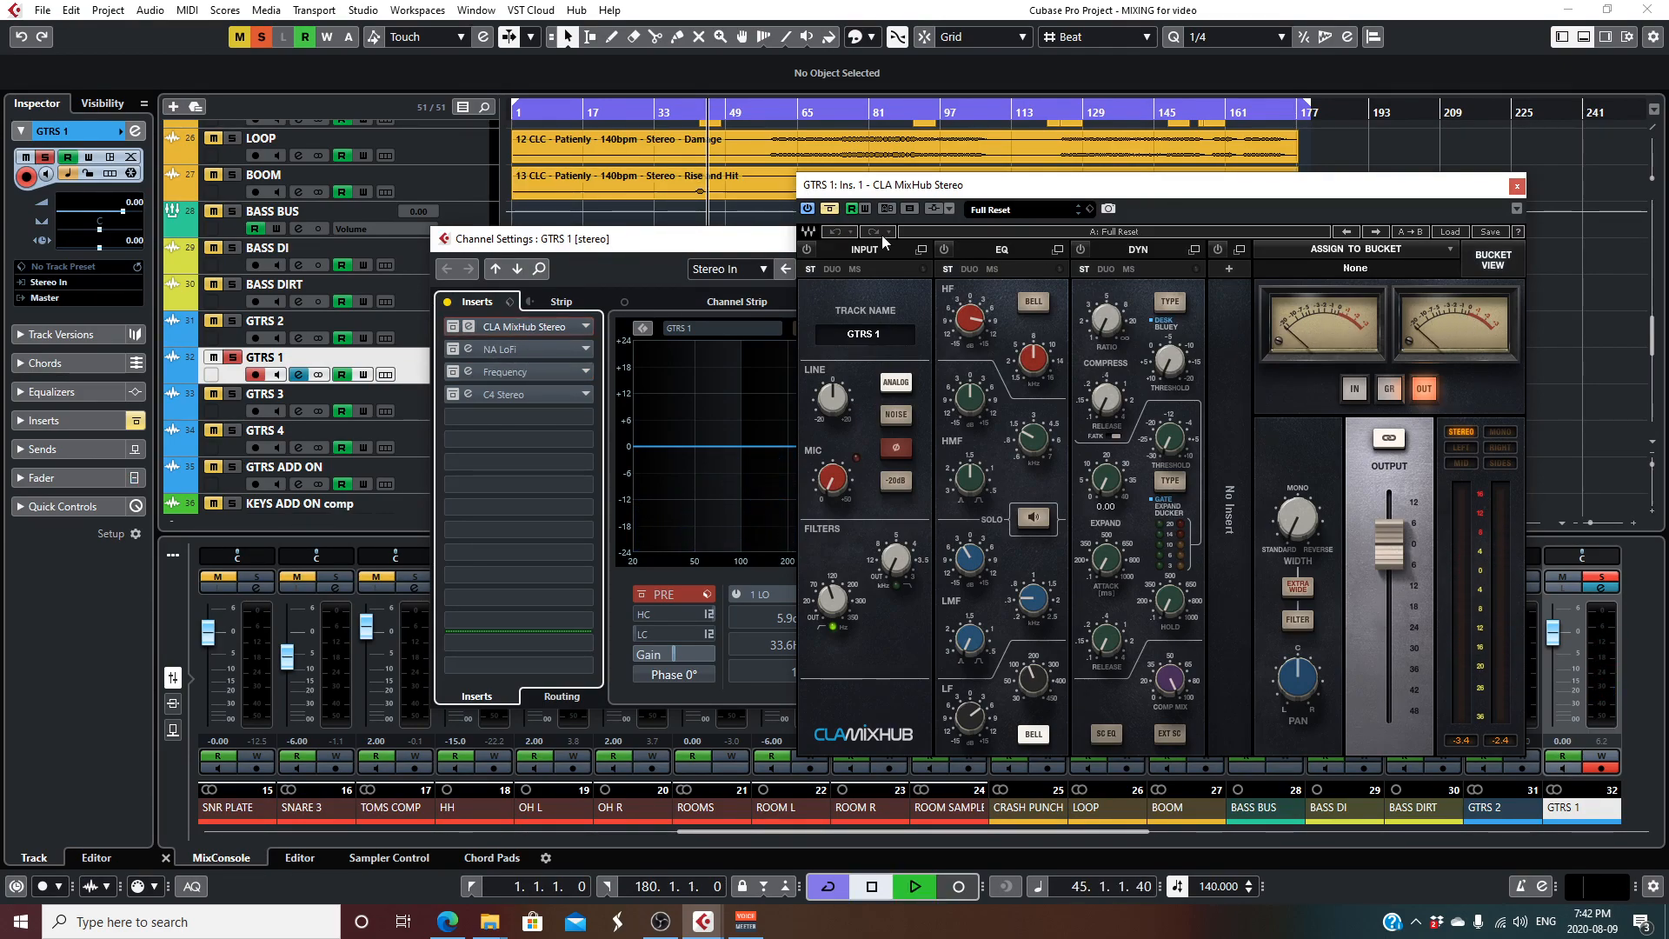
key("space")
left_click(829, 210)
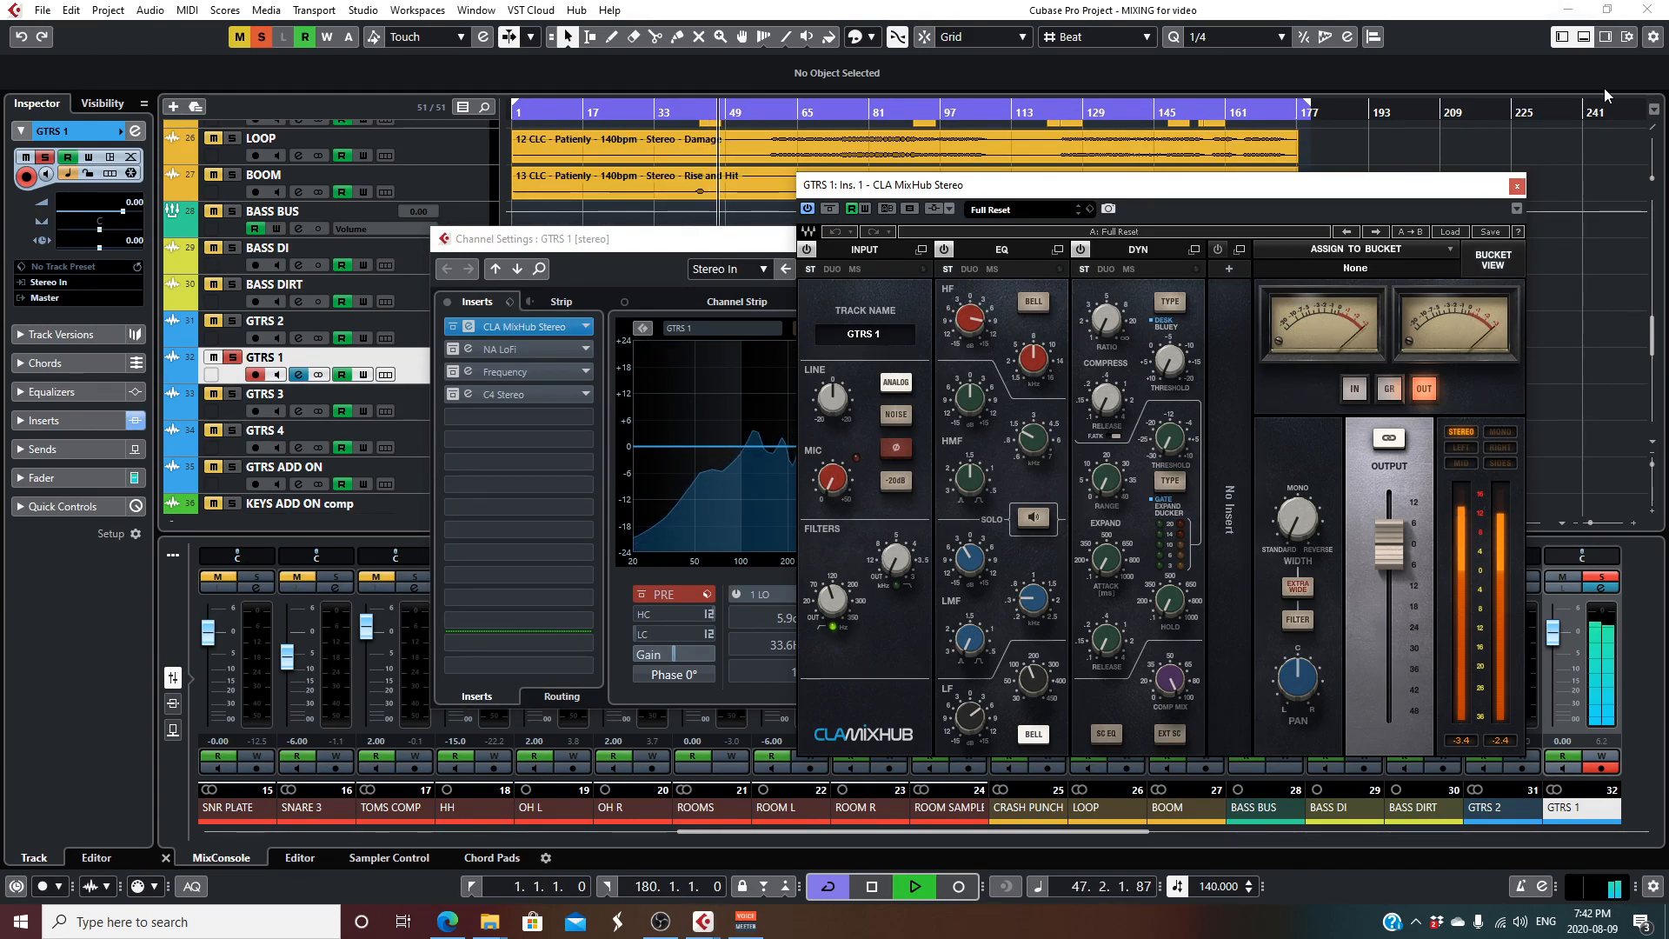
left_click(1517, 186)
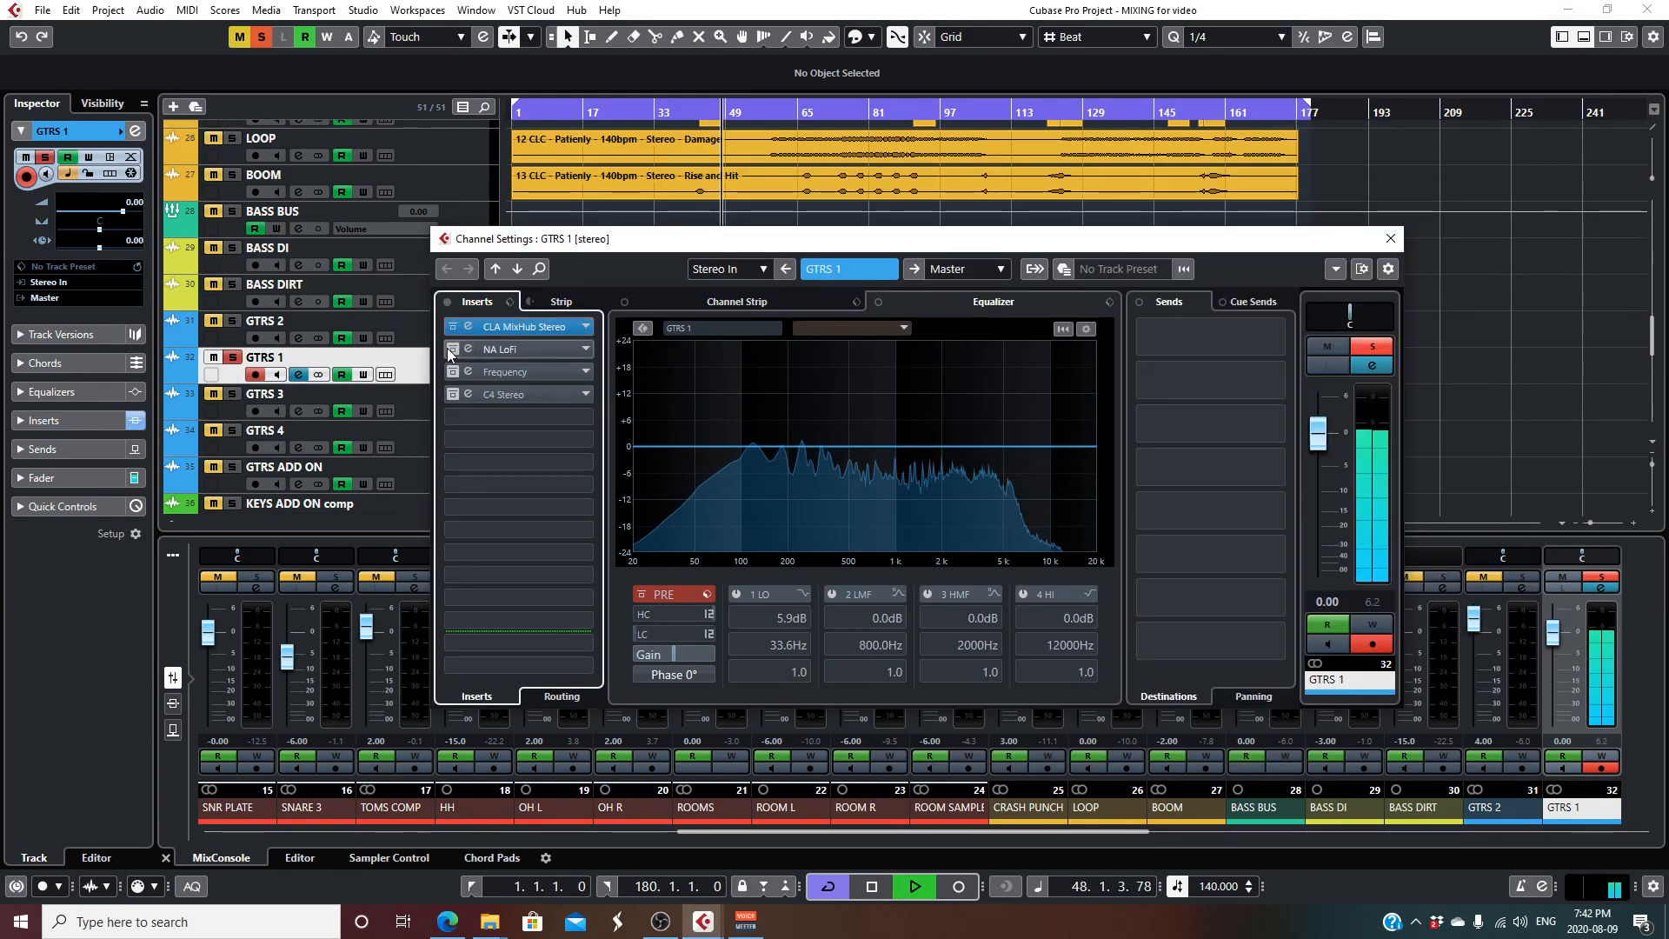
- Review the reactivated NA LoFi insert on GTRS 1, stop playback, and close the plug-in
left_click(519, 350)
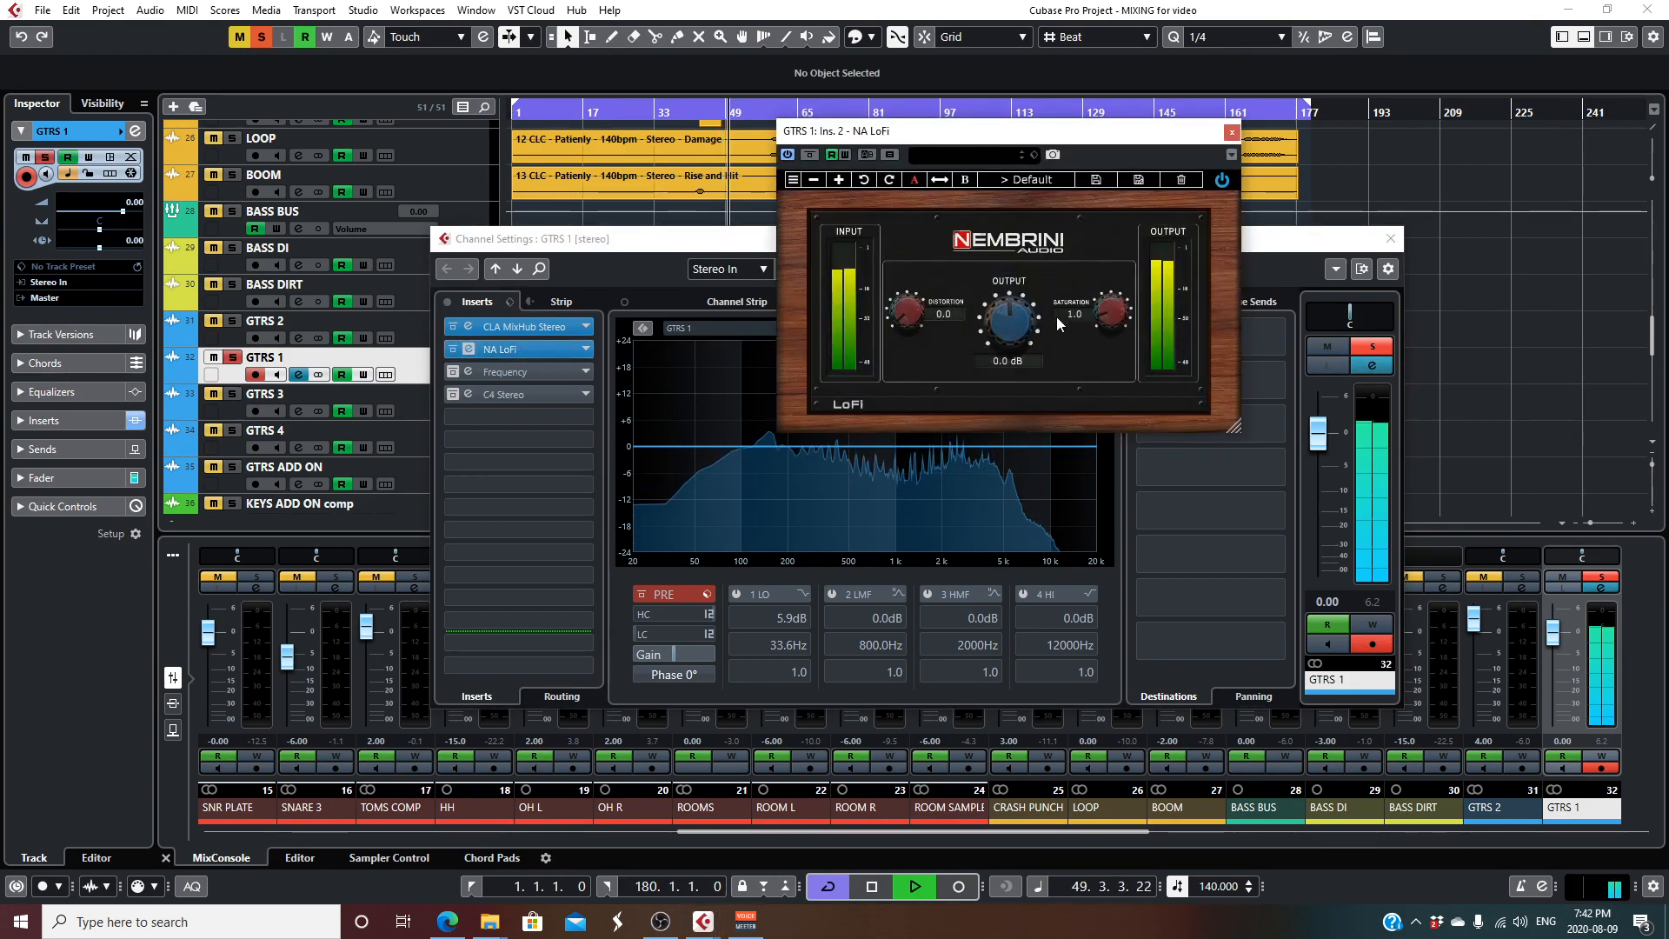
key("space")
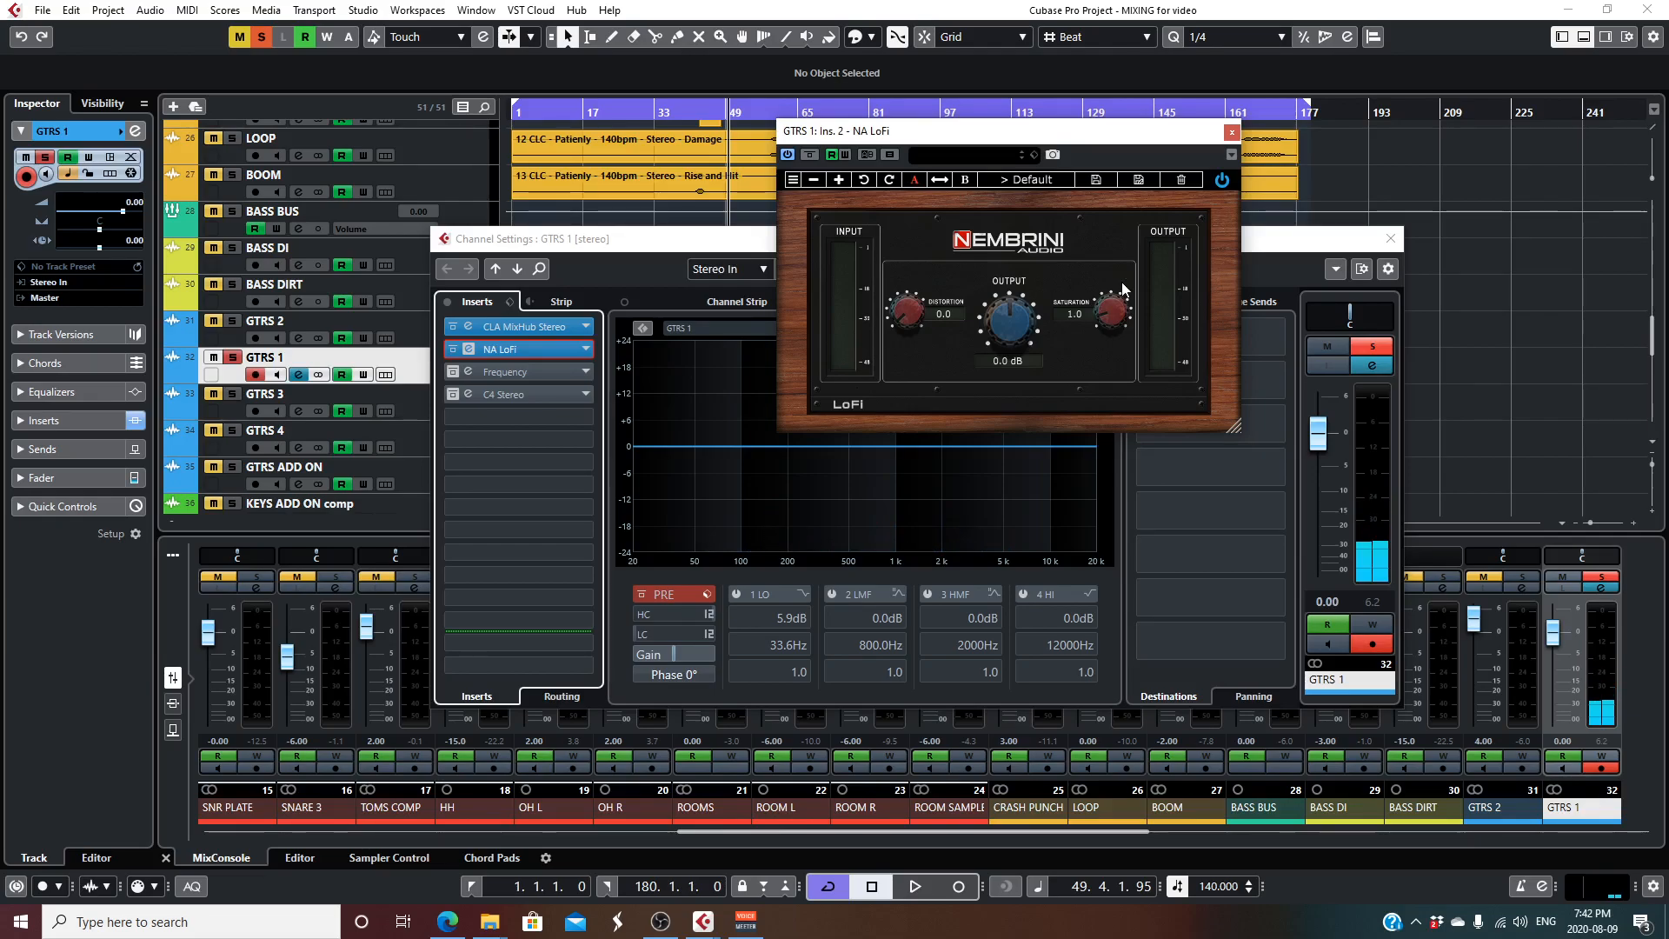
left_click(1233, 133)
- Review the Frequency EQ on GTRS 1, reactivate it for playback, and close the plug-in
left_click(524, 373)
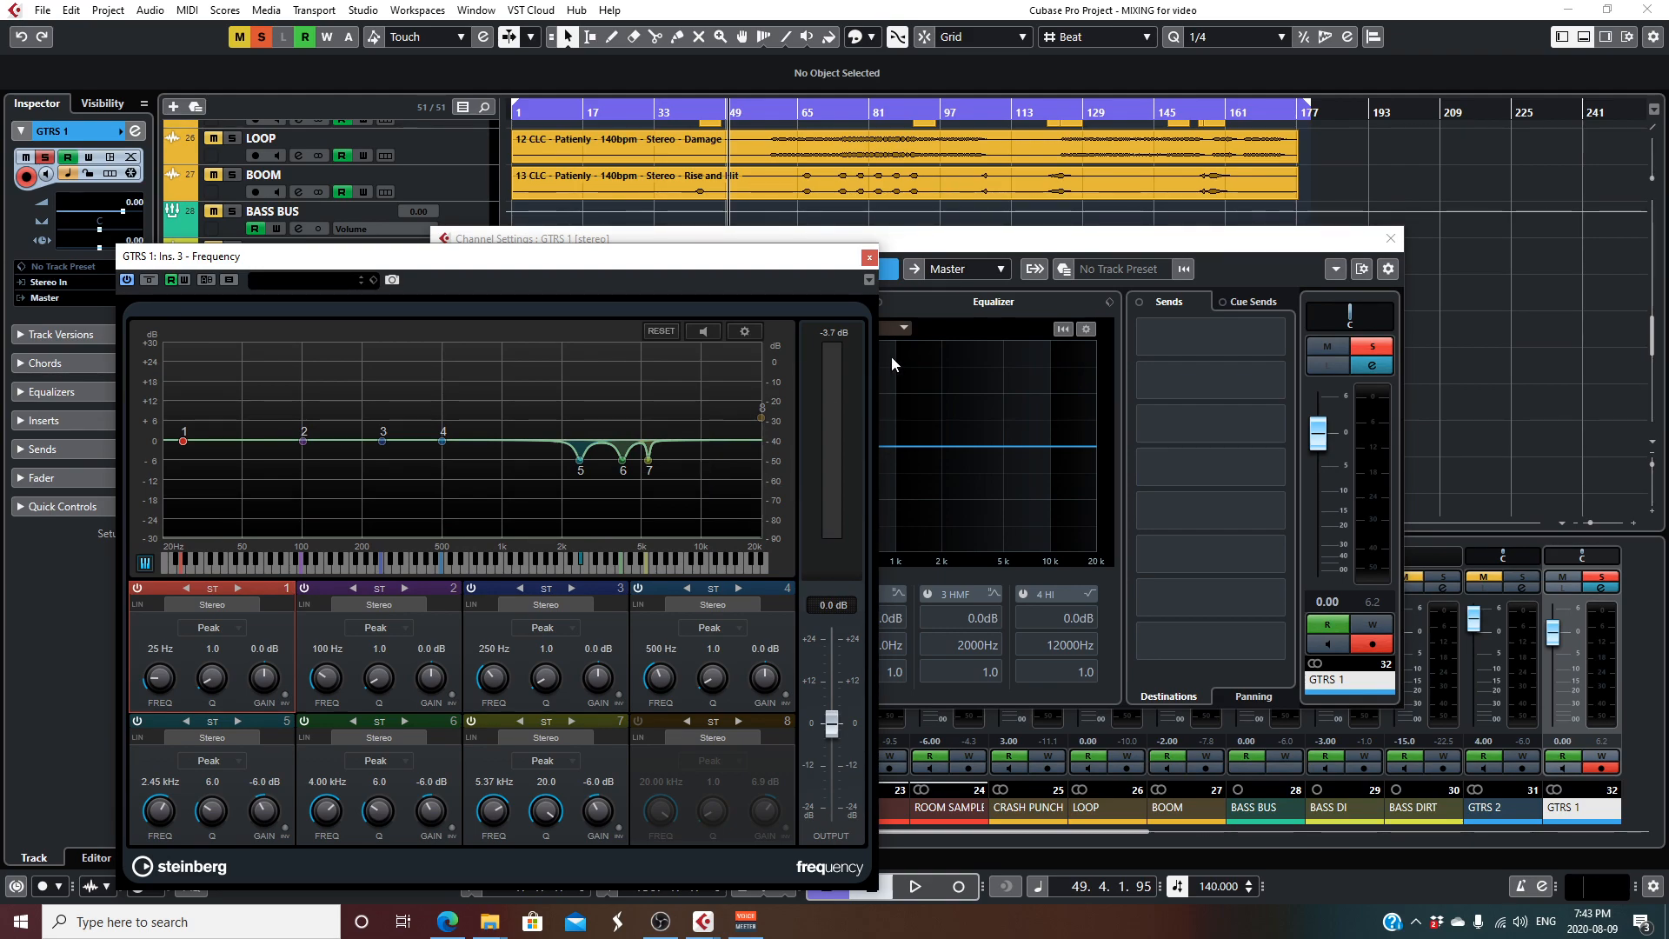
left_click(148, 280)
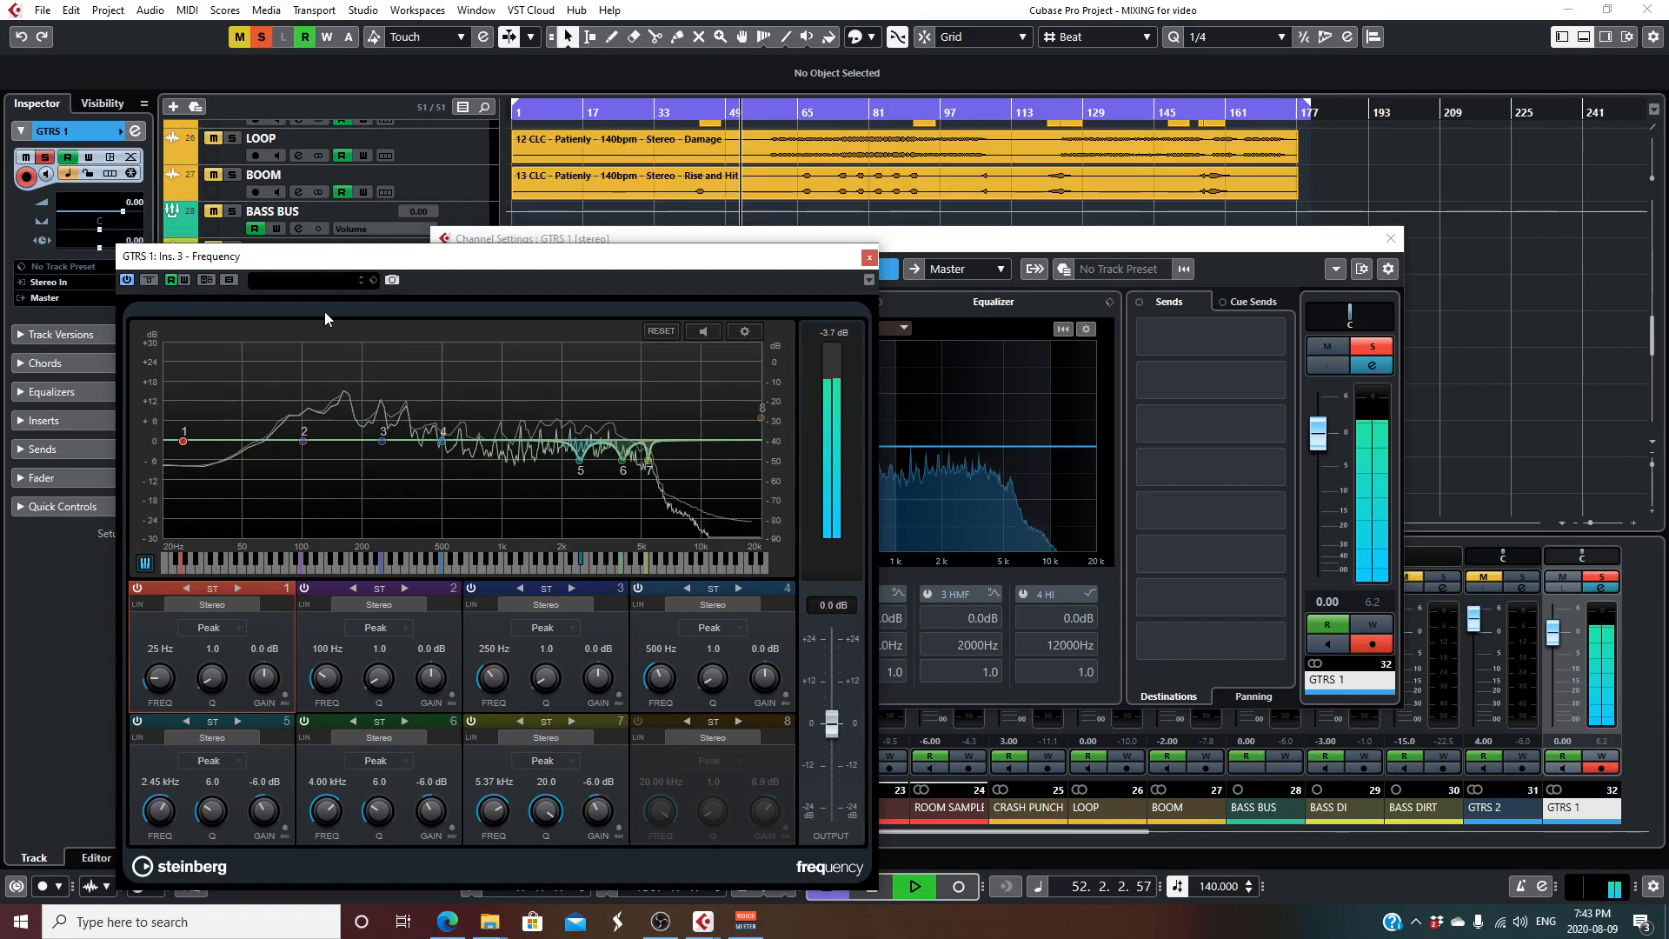
left_click(867, 257)
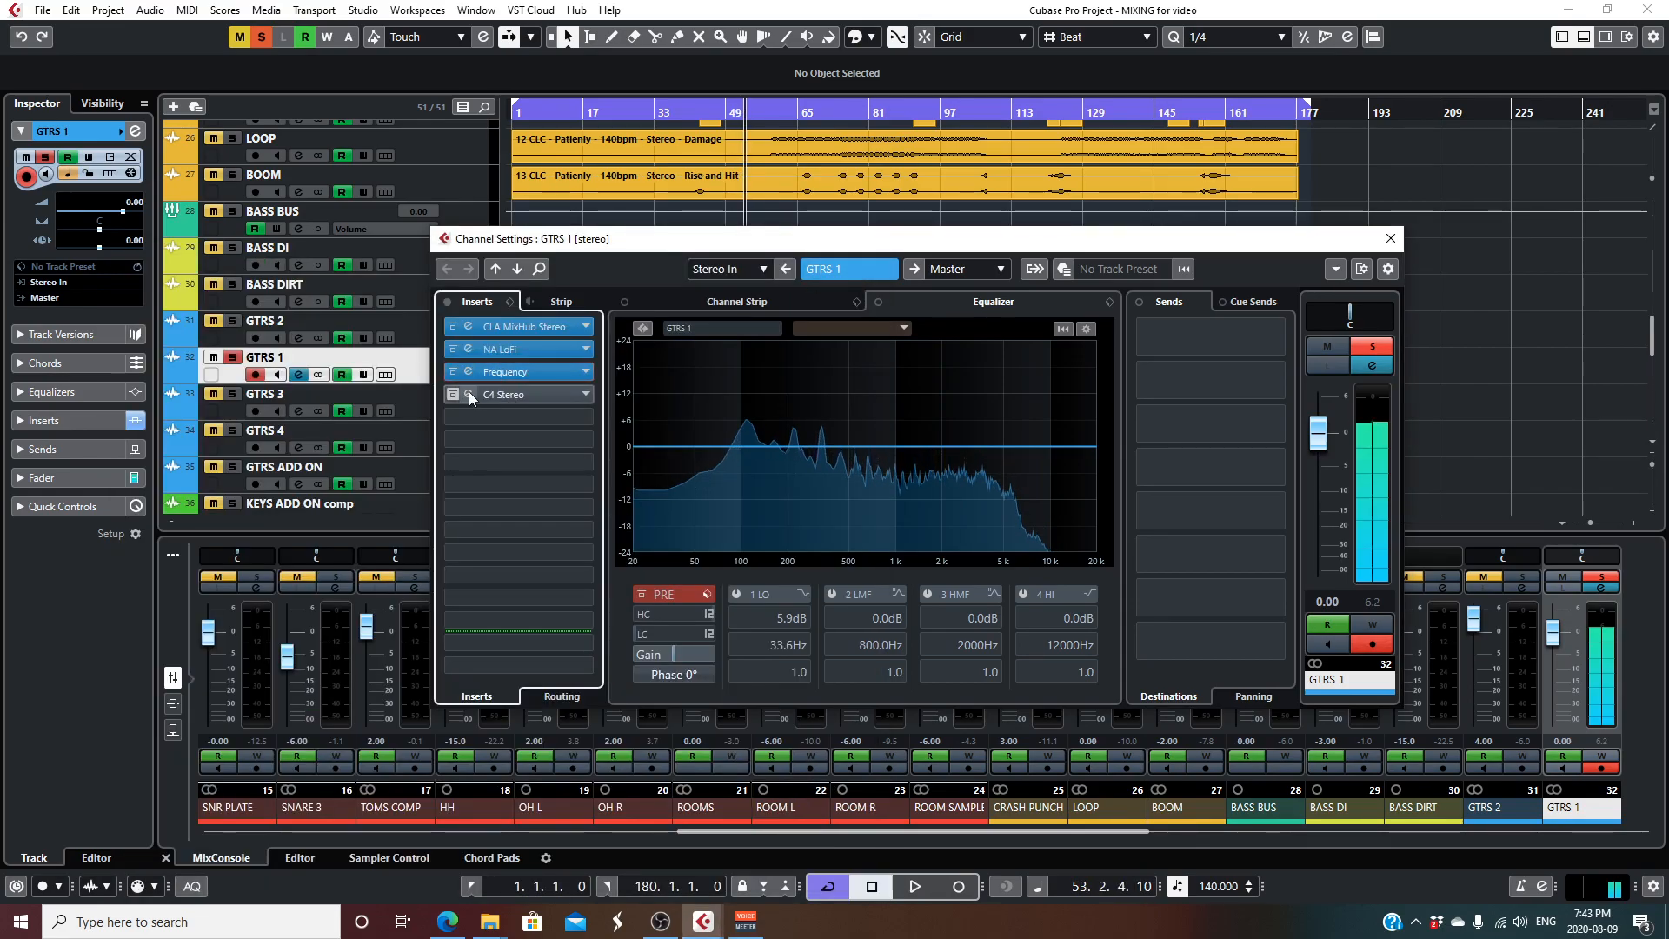
- Reactivate C4 Stereo on GTRS 1 and review its bands during playback, closing the plug-in and channel settings
left_click(555, 394)
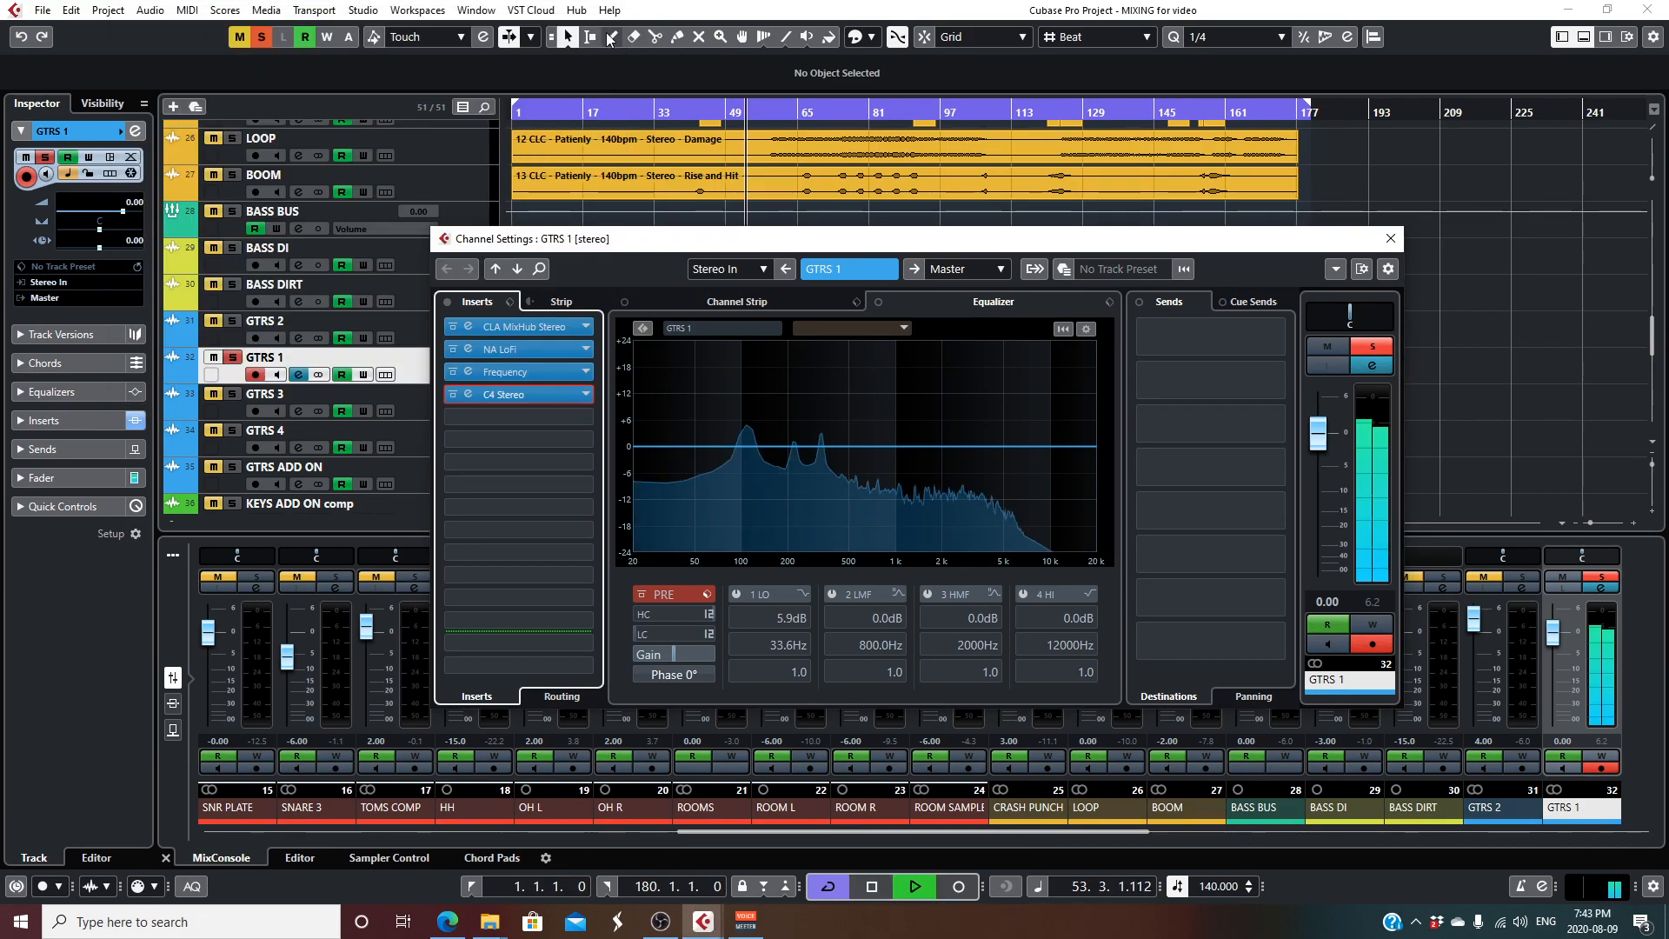
left_click(543, 396)
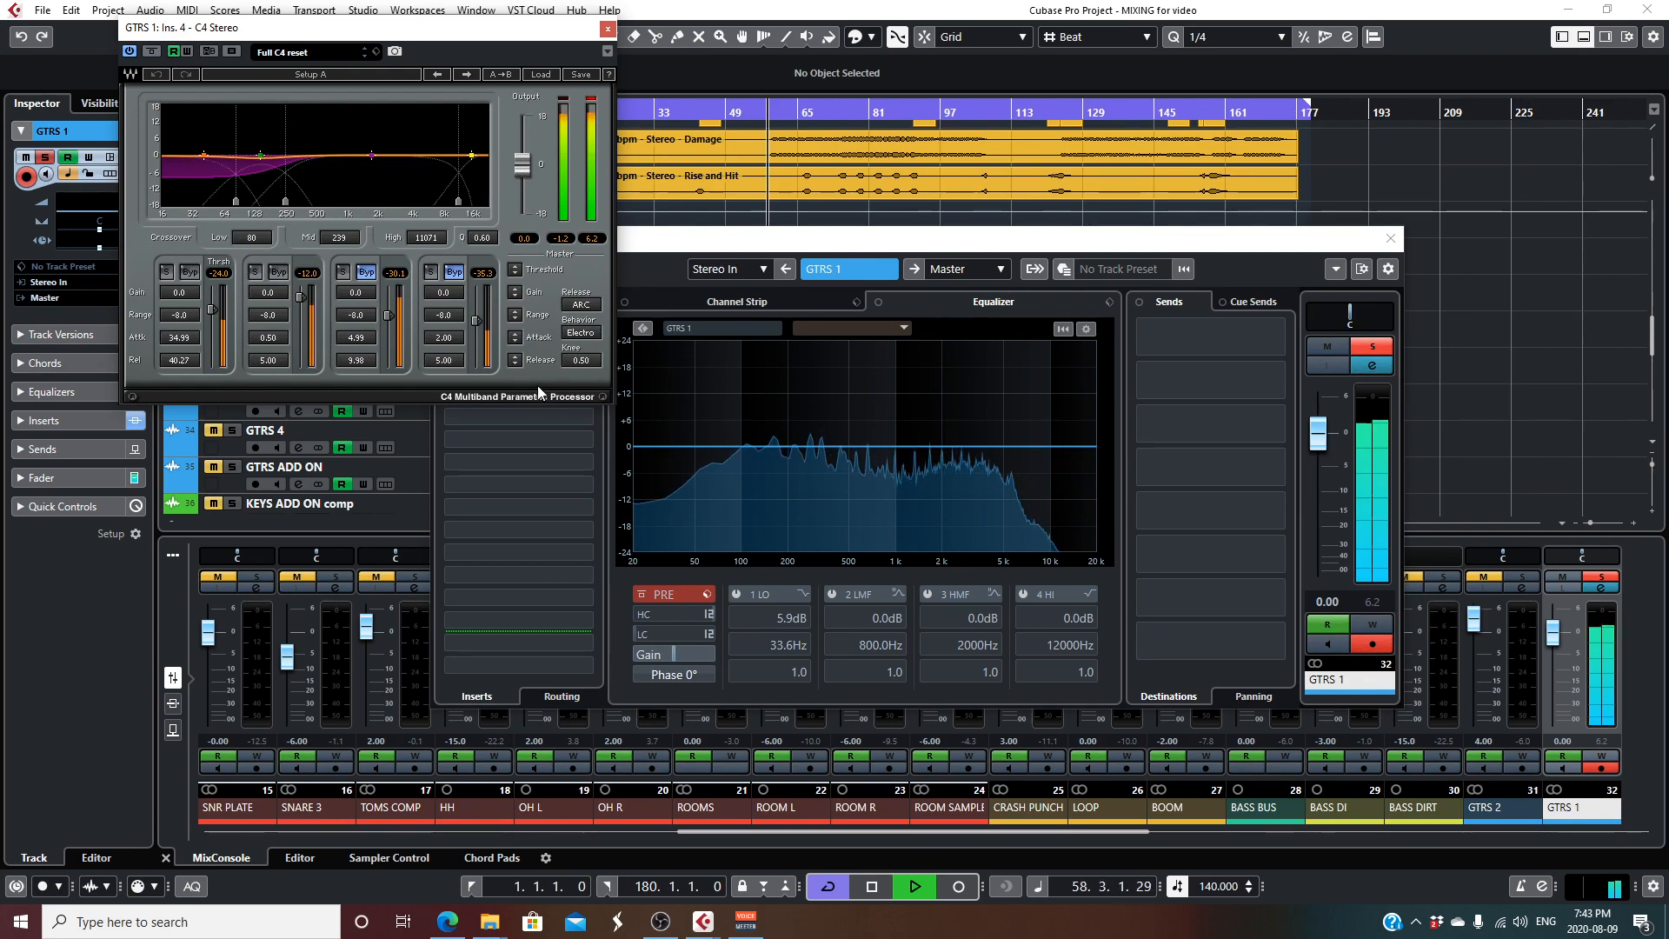
key("space")
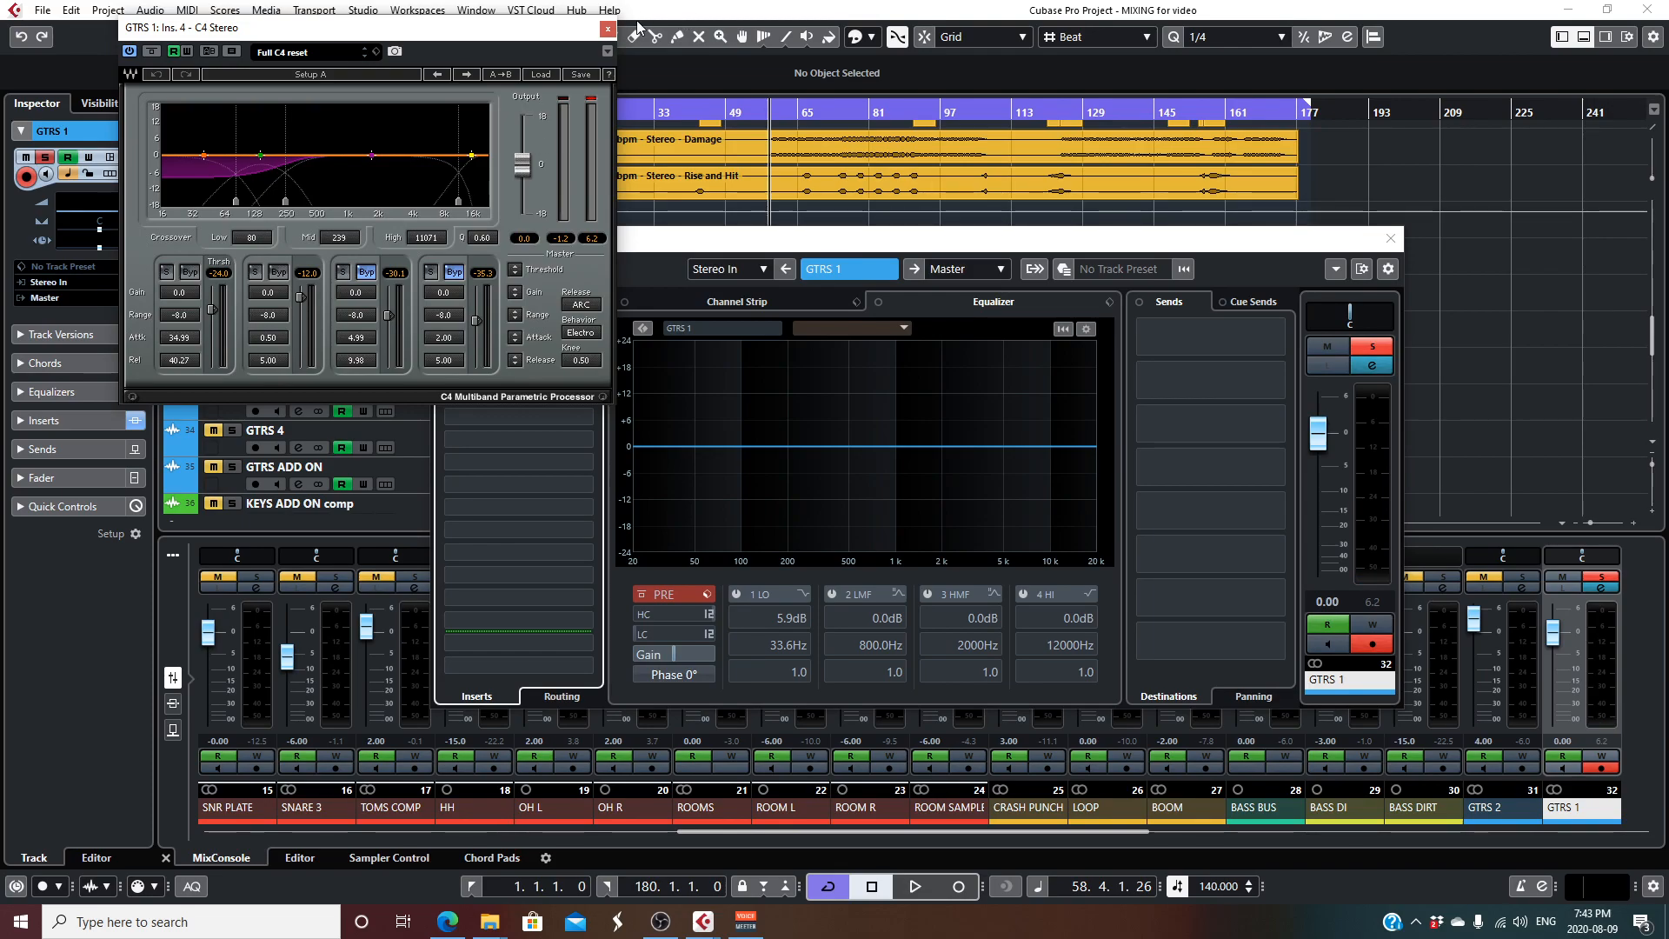
left_click(608, 29)
left_click(1390, 238)
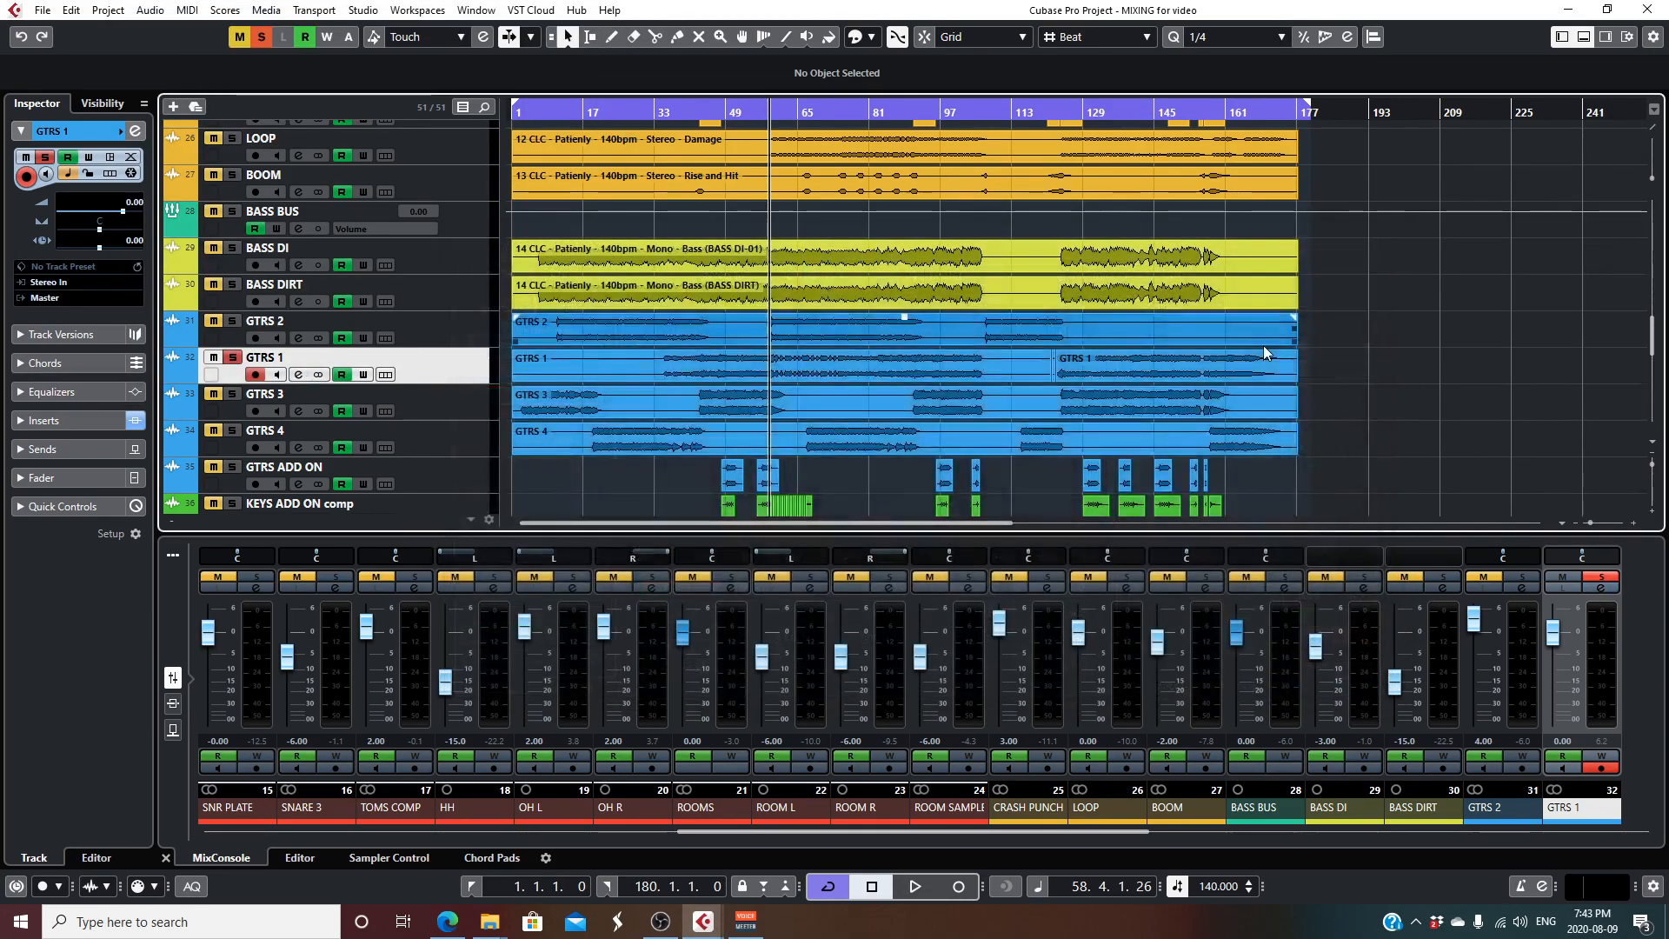
- Review the channel settings of the GTRS 3 track and close them
left_click(346, 408)
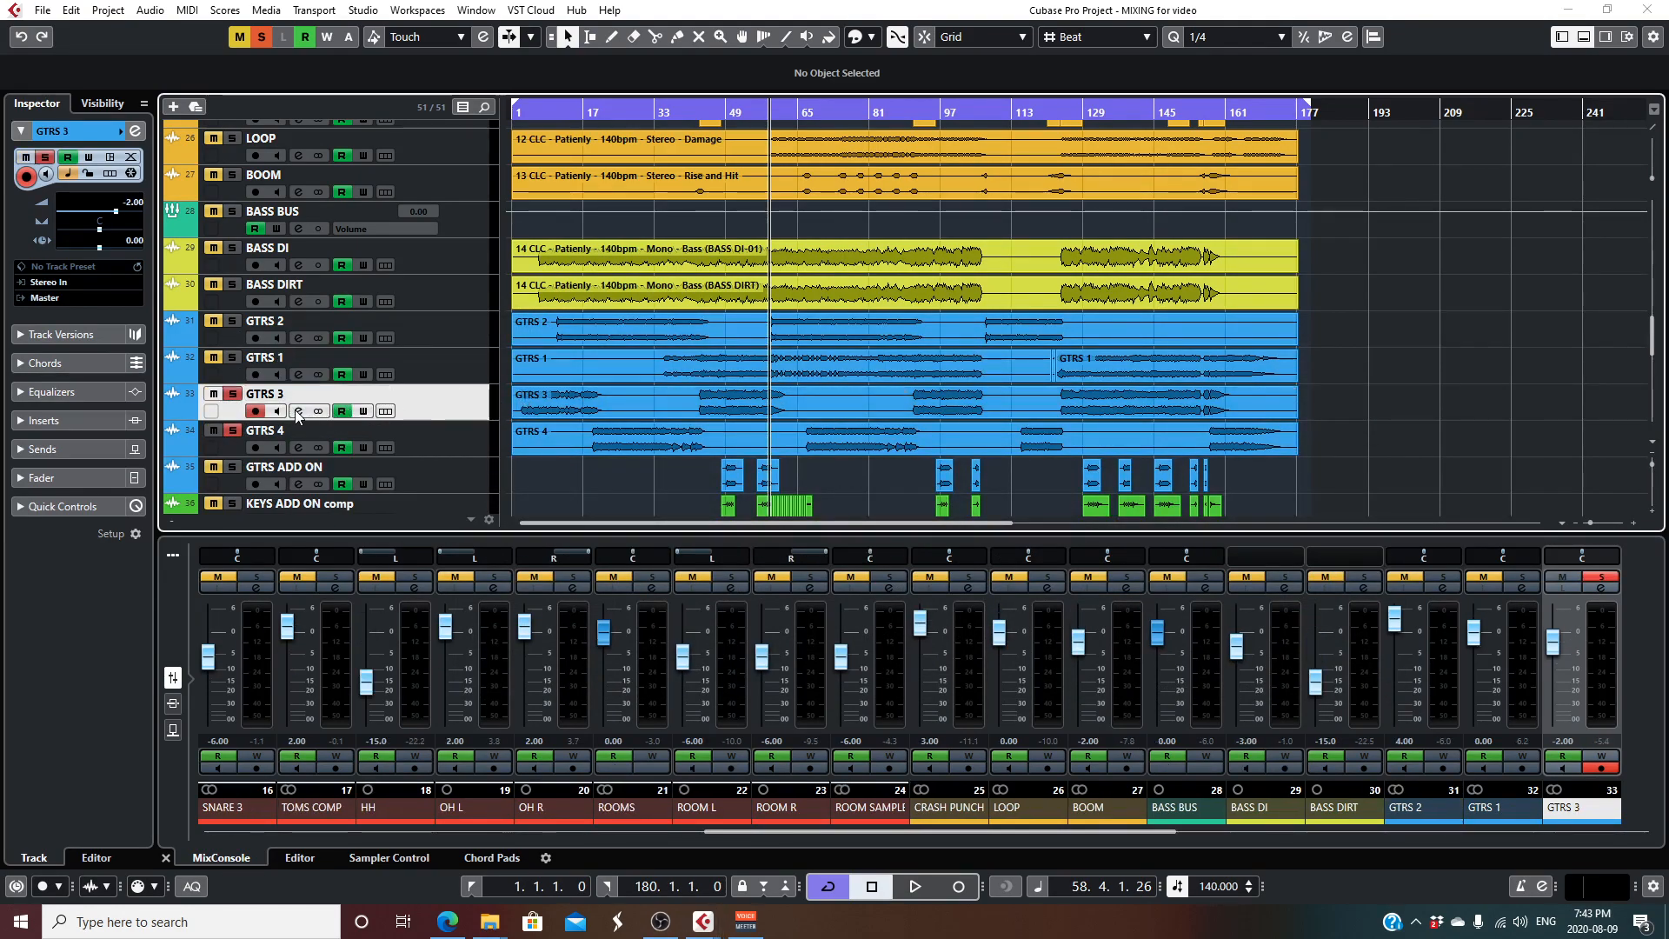
left_click(298, 411)
left_click(1390, 238)
- Review the CLA MixHub Stereo insert on GTRS 4, closing the plug-in and the channel settings
left_click(447, 434)
left_click(298, 448)
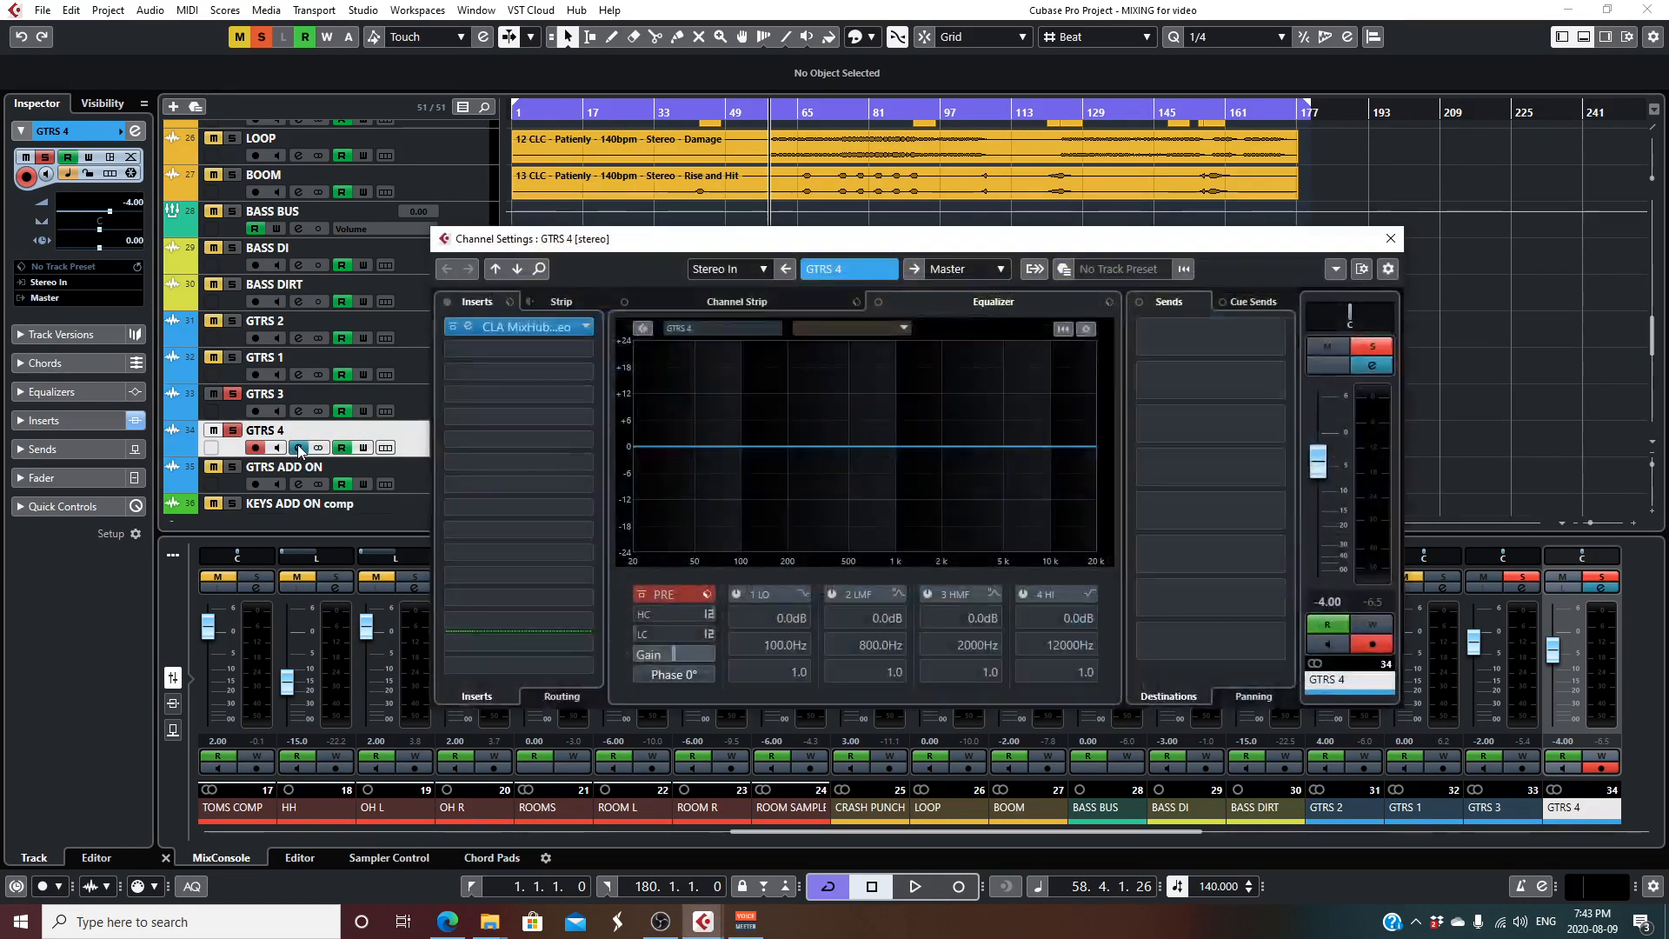
left_click(527, 323)
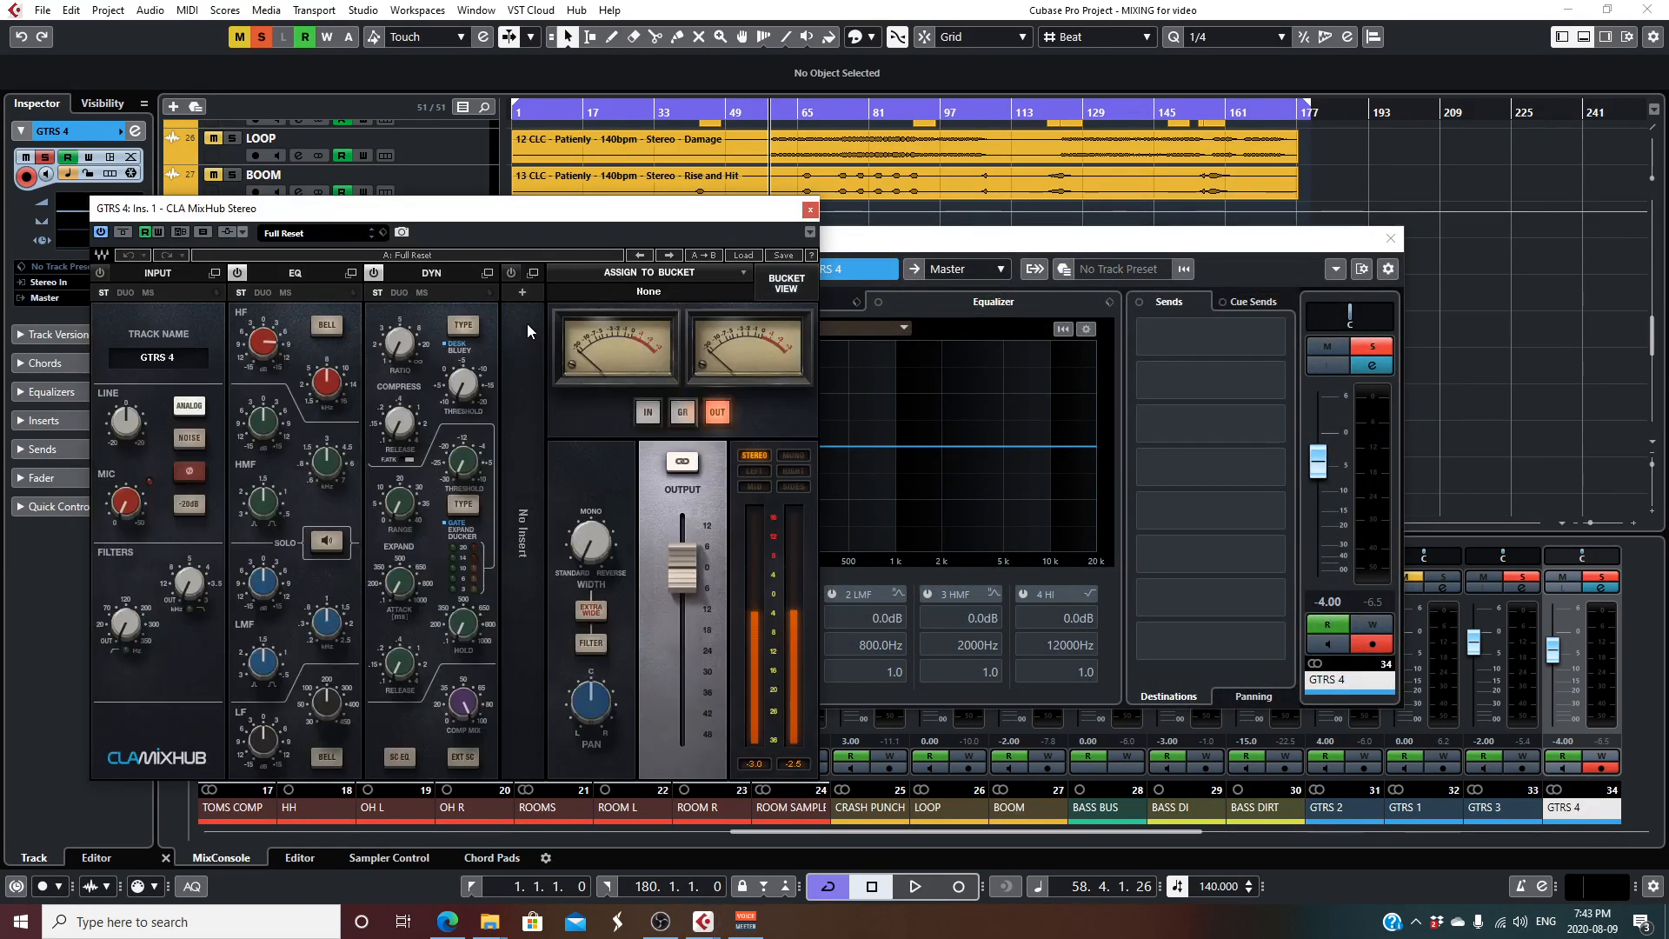
left_click(814, 212)
left_click(1390, 238)
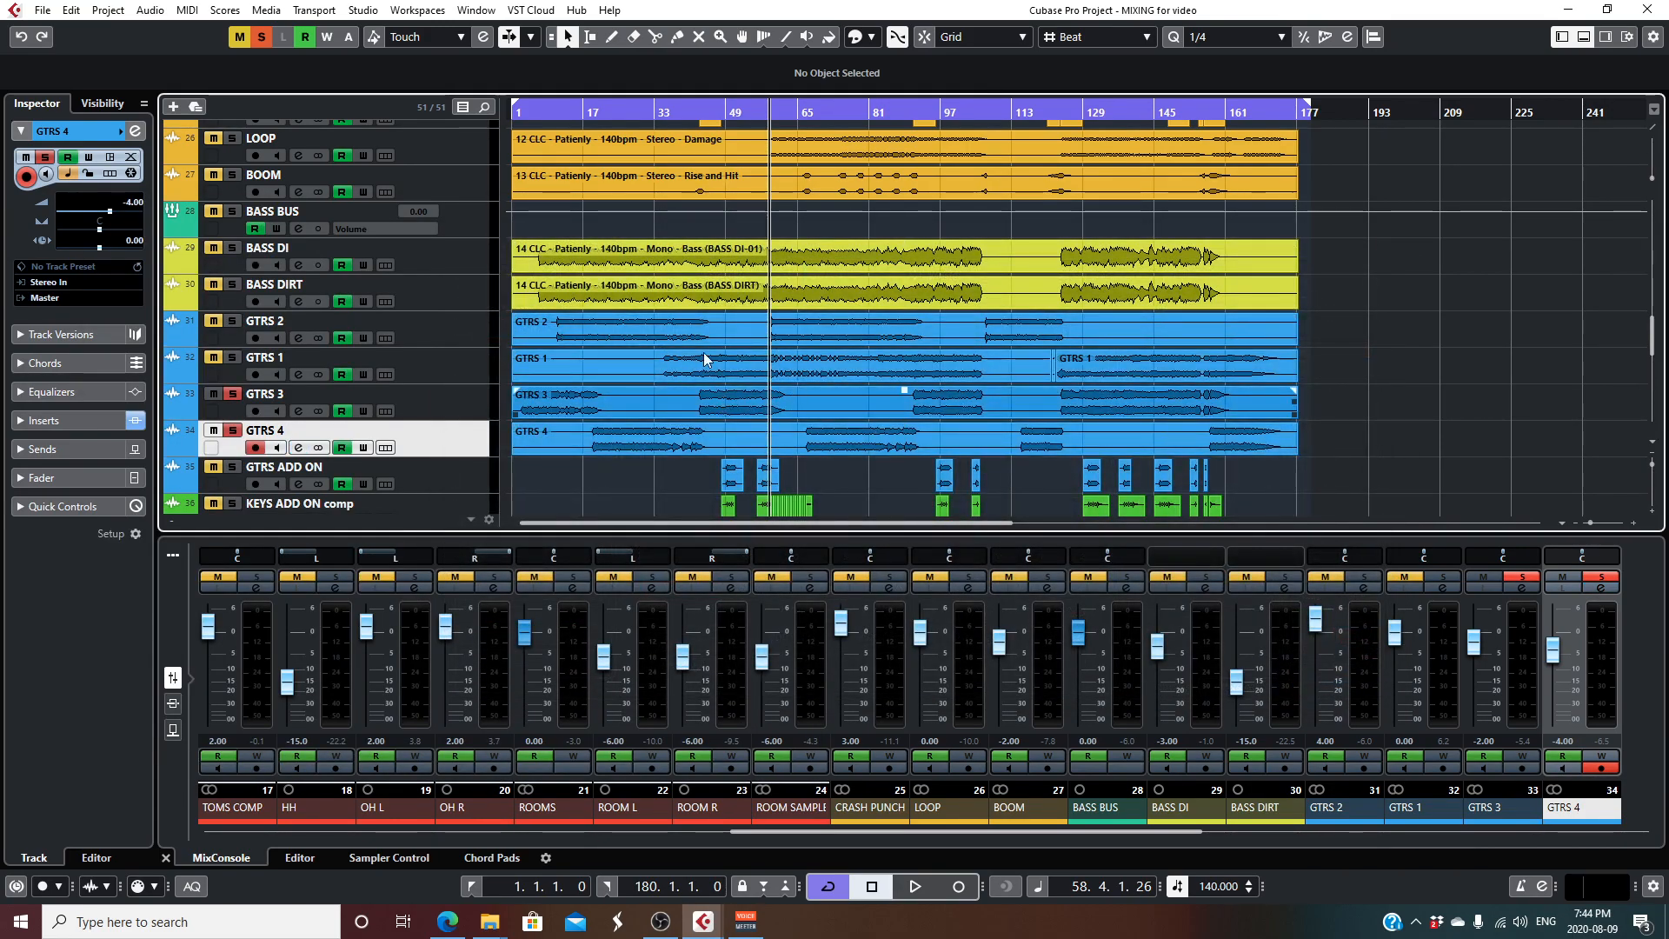
- Audition the soloed GTRS 3 and GTRS 4 from about bar 46, move playback to about bar 22, and stop
left_click(714, 113)
key("space")
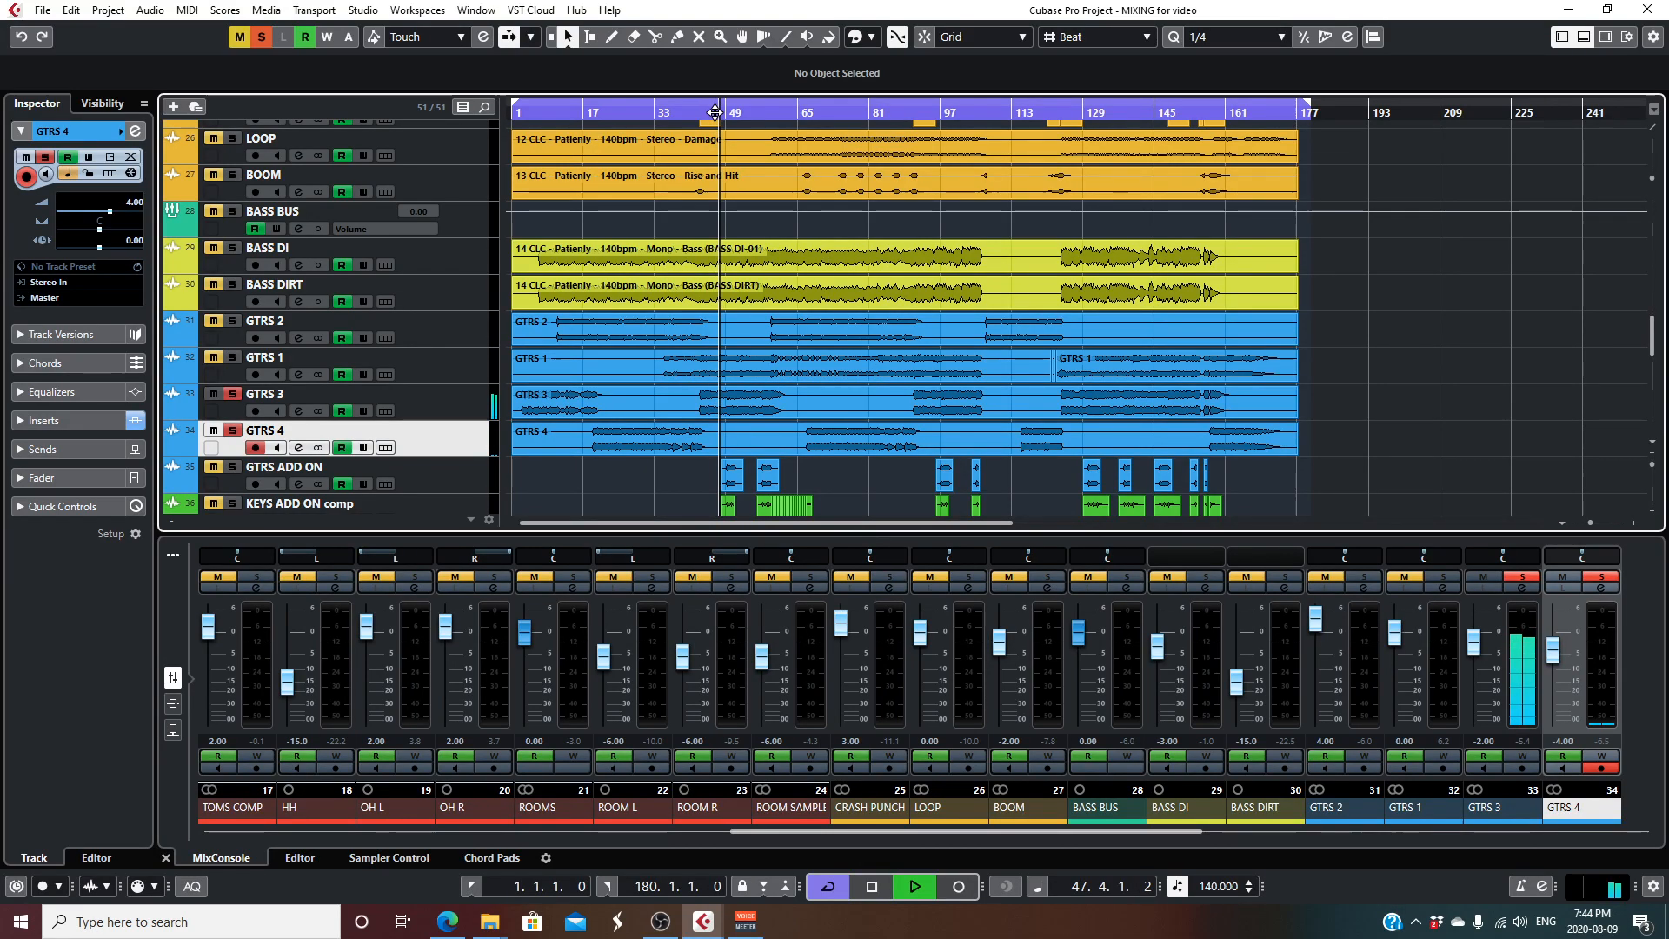
key("space")
left_click(447, 399)
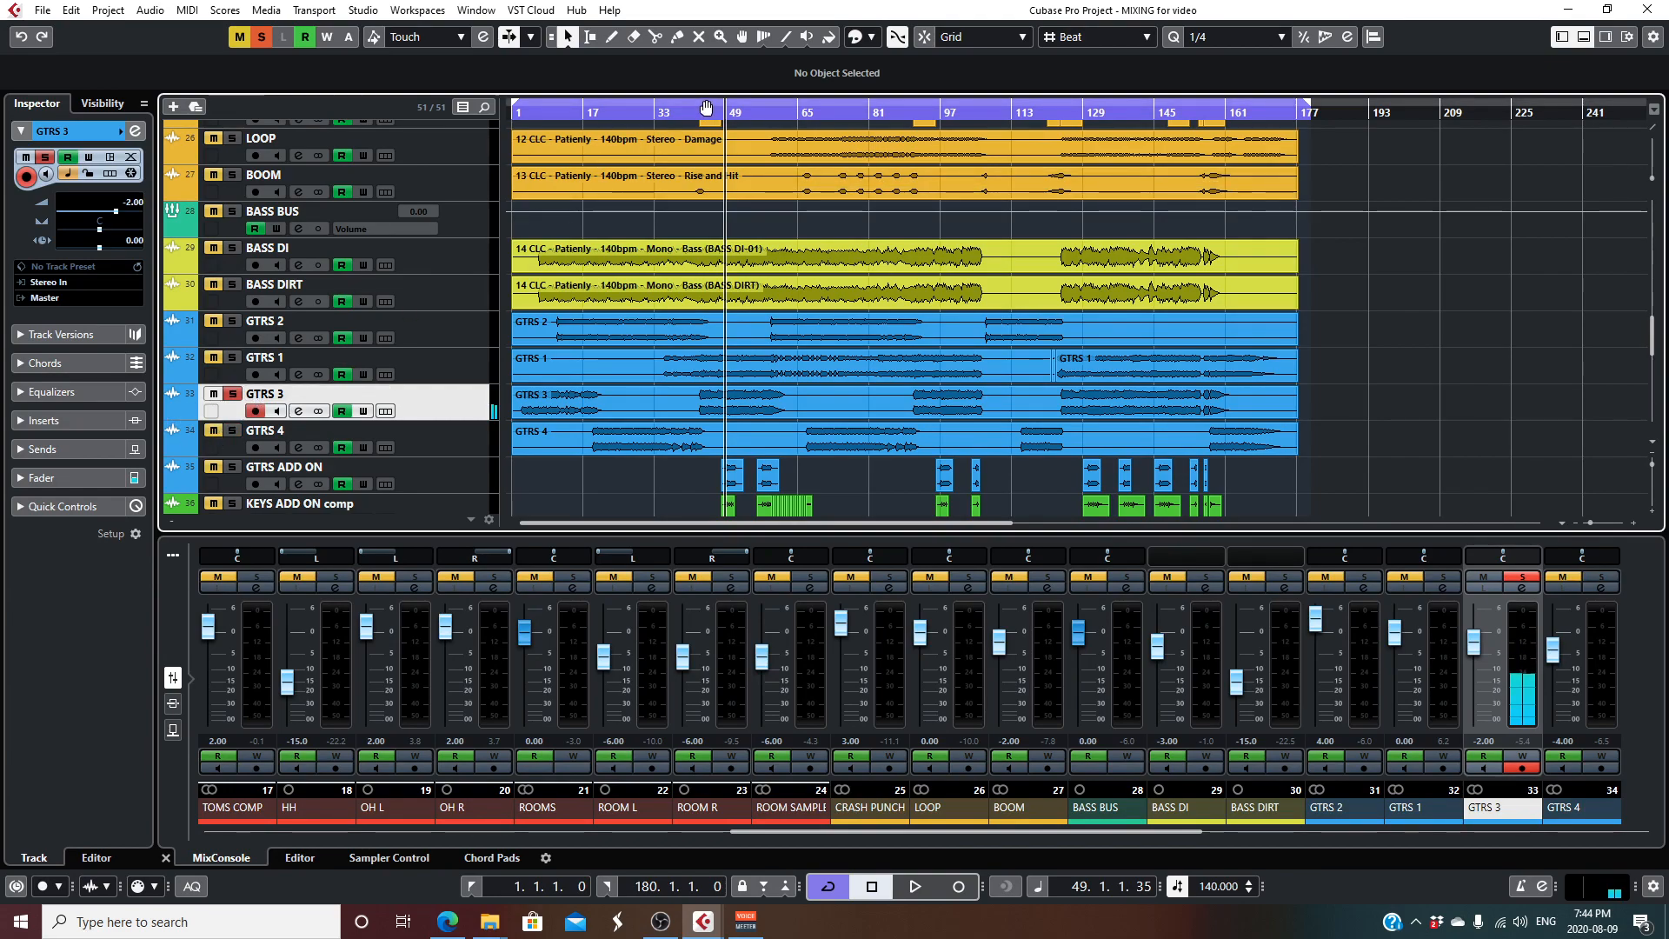
left_click_drag(714, 109, 714, 114)
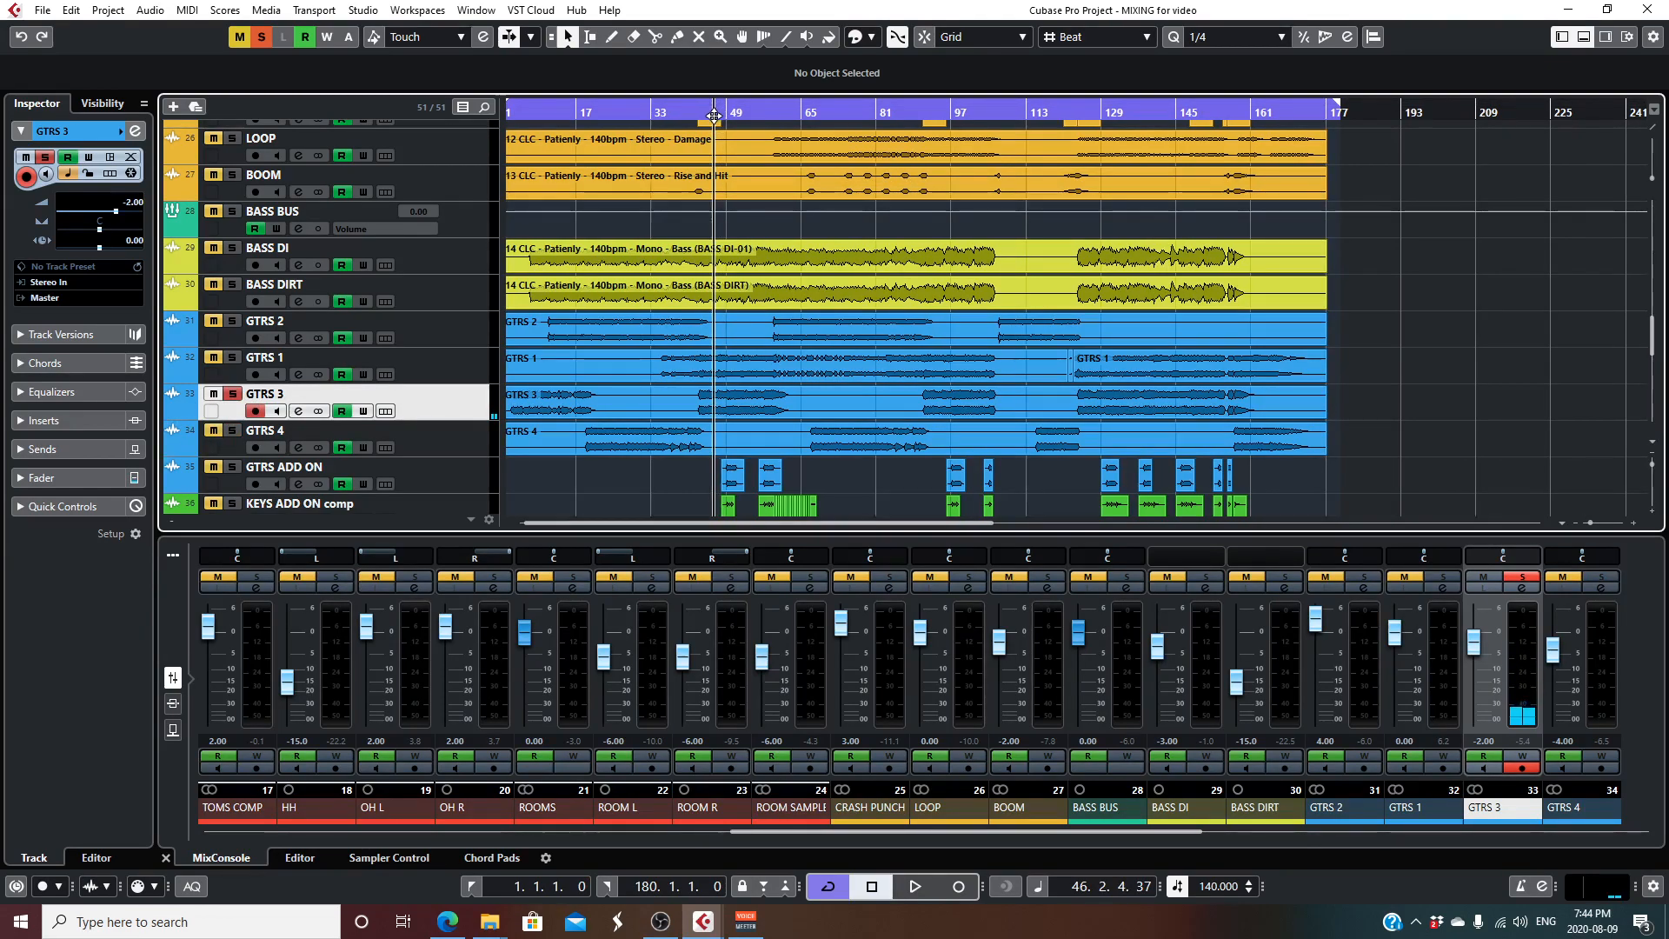
key("space")
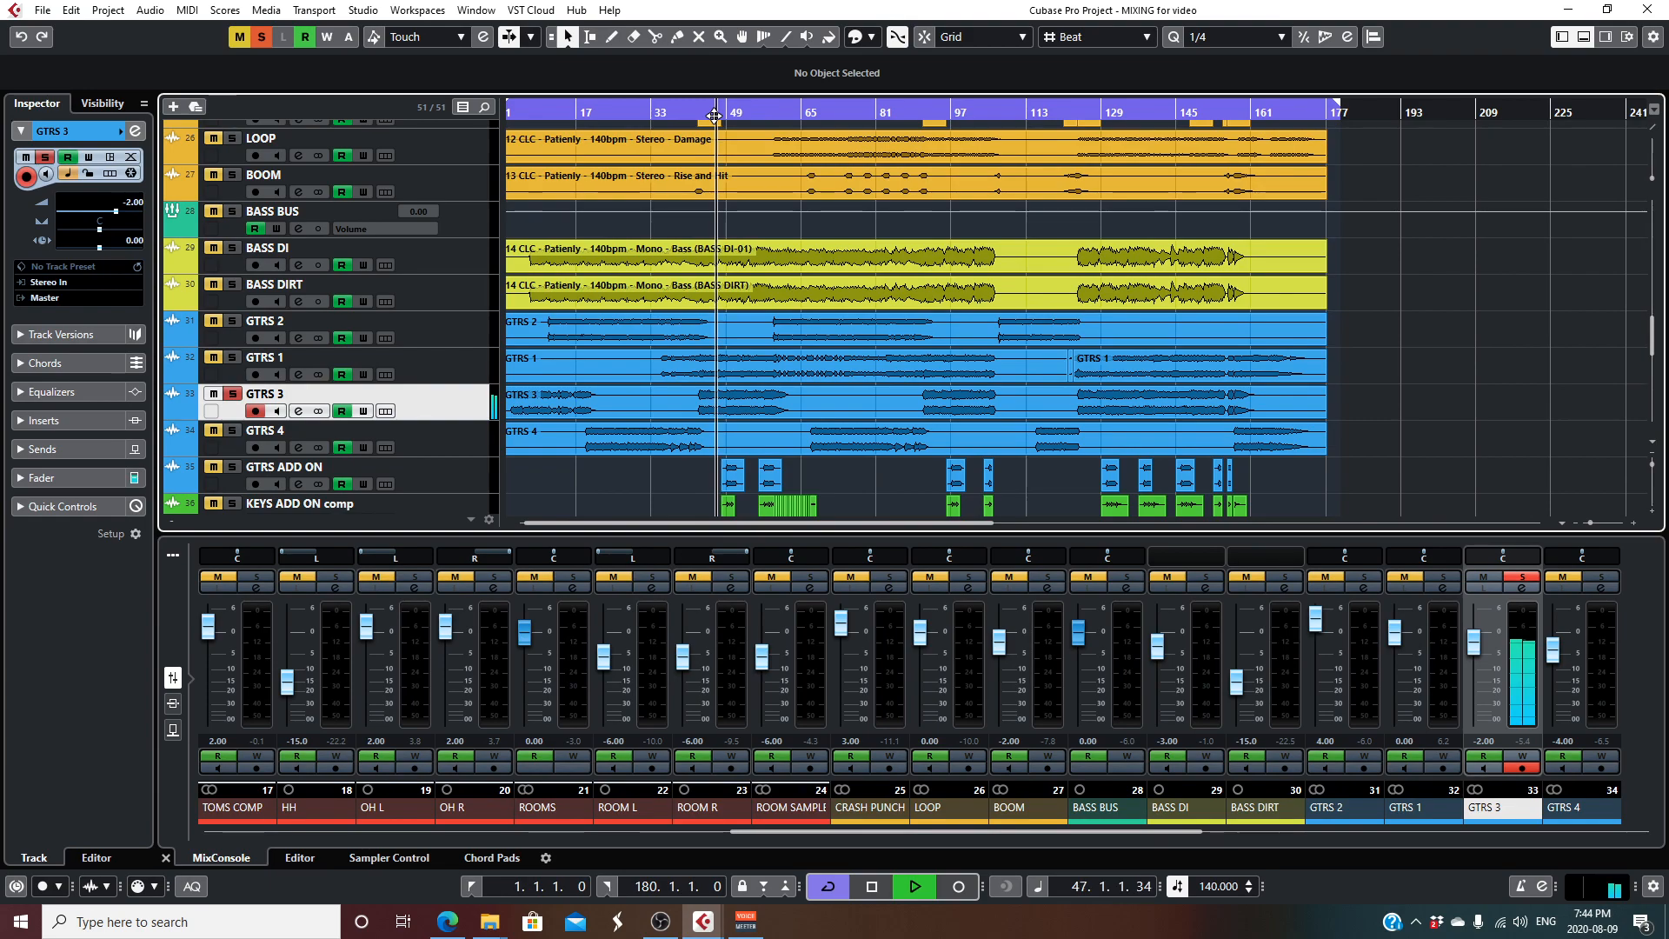
left_click(604, 112)
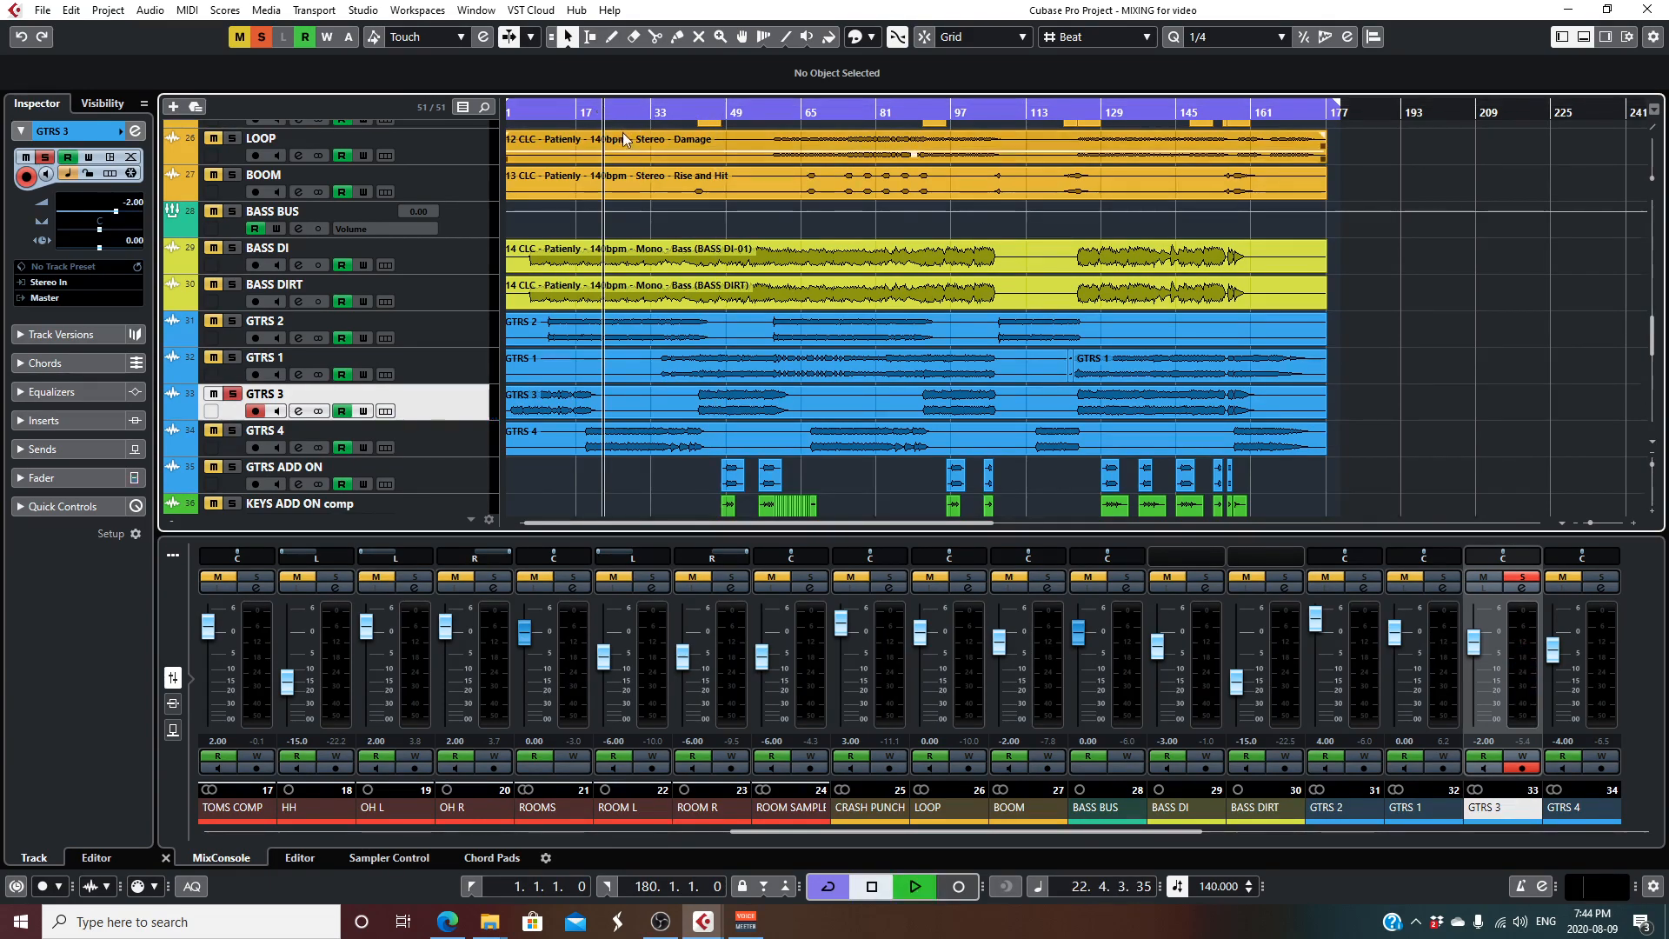
key("space")
- Unsolo GTRS 3, turn off its record enable, and audition GTRS 4 alone from about bar 23
left_click(232, 430)
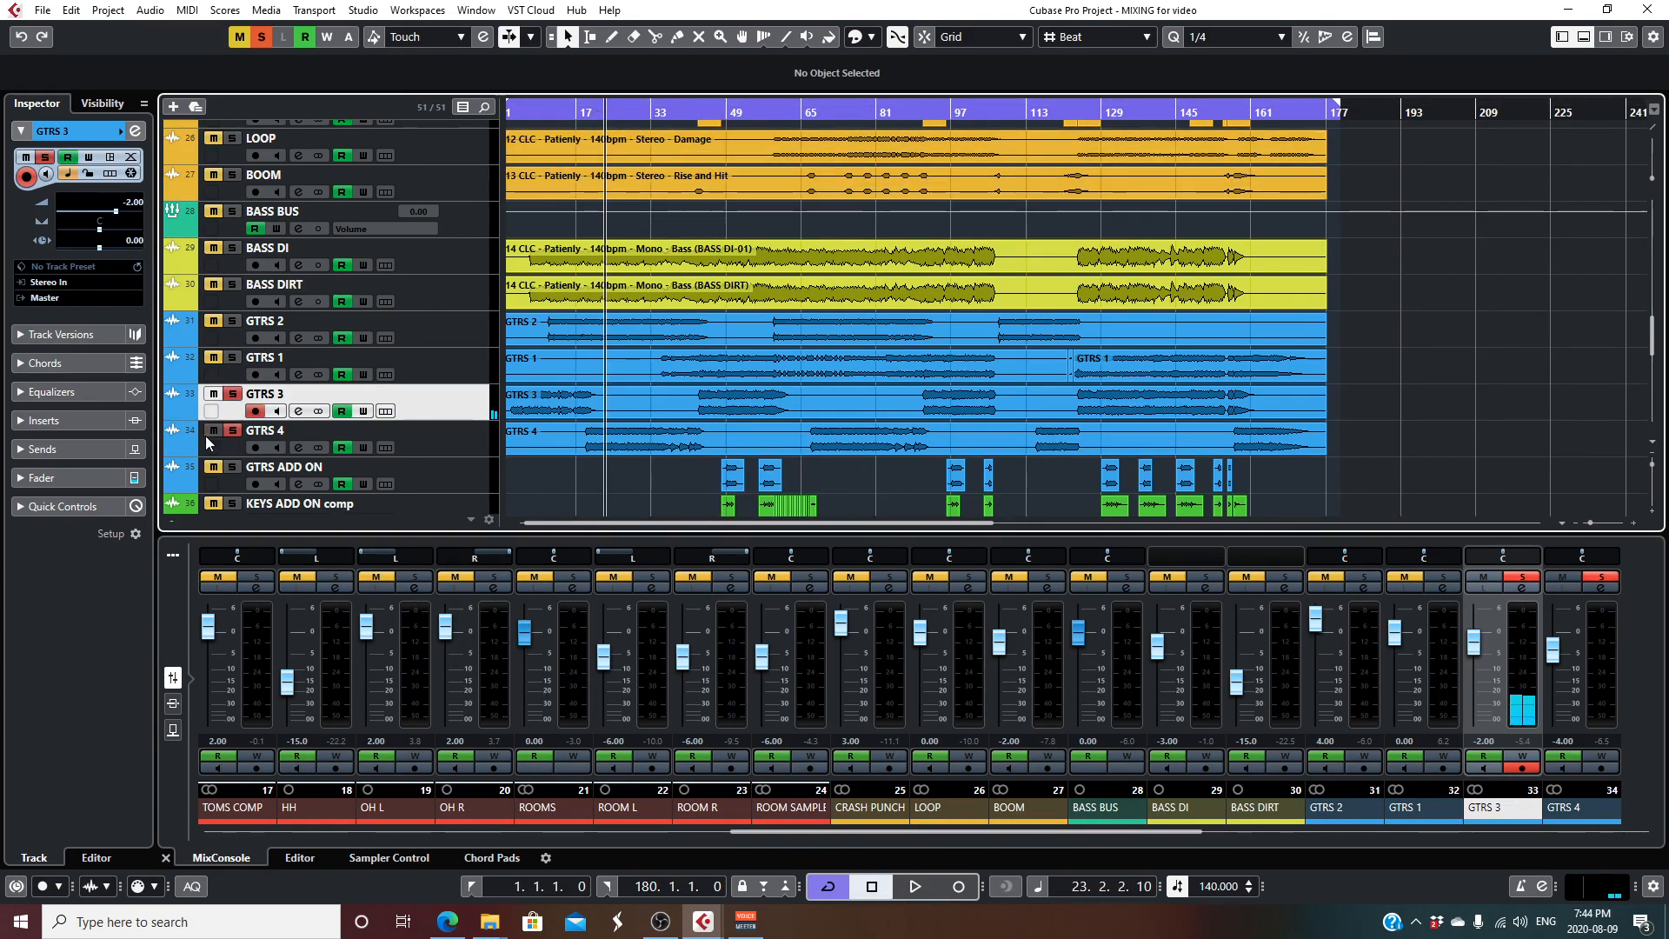
left_click(230, 394)
key("space")
left_click(256, 411)
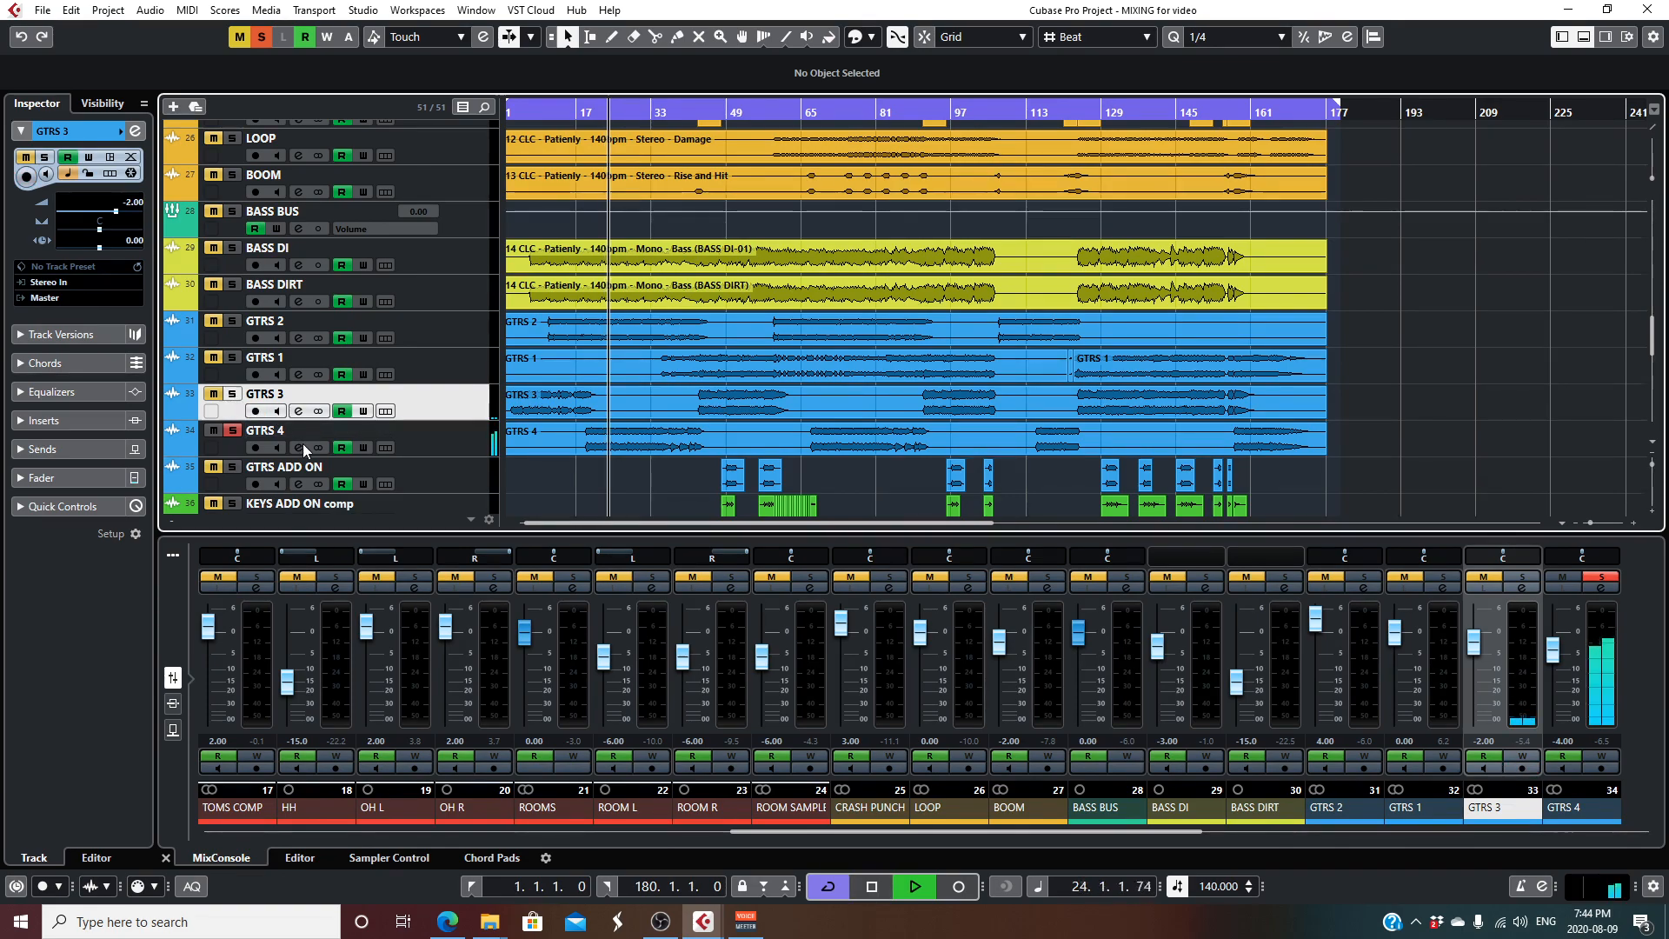
key("space")
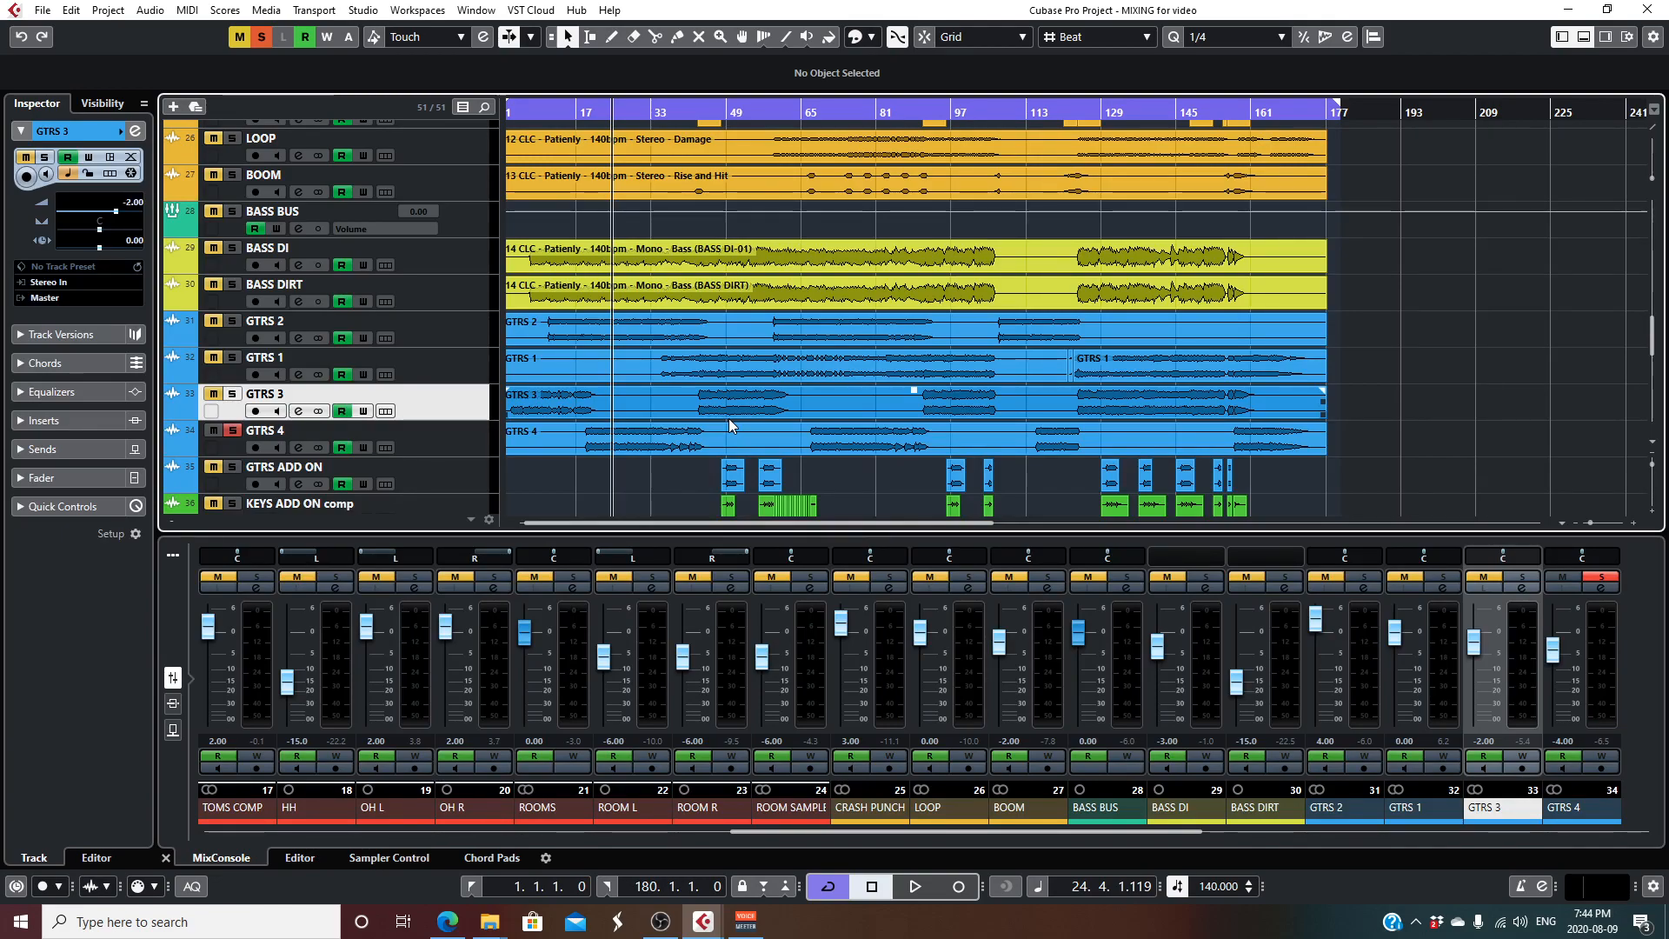
- Move the playhead to about bar 46 and clear all mute and solo states in the project
scroll(729, 424, "down", 2)
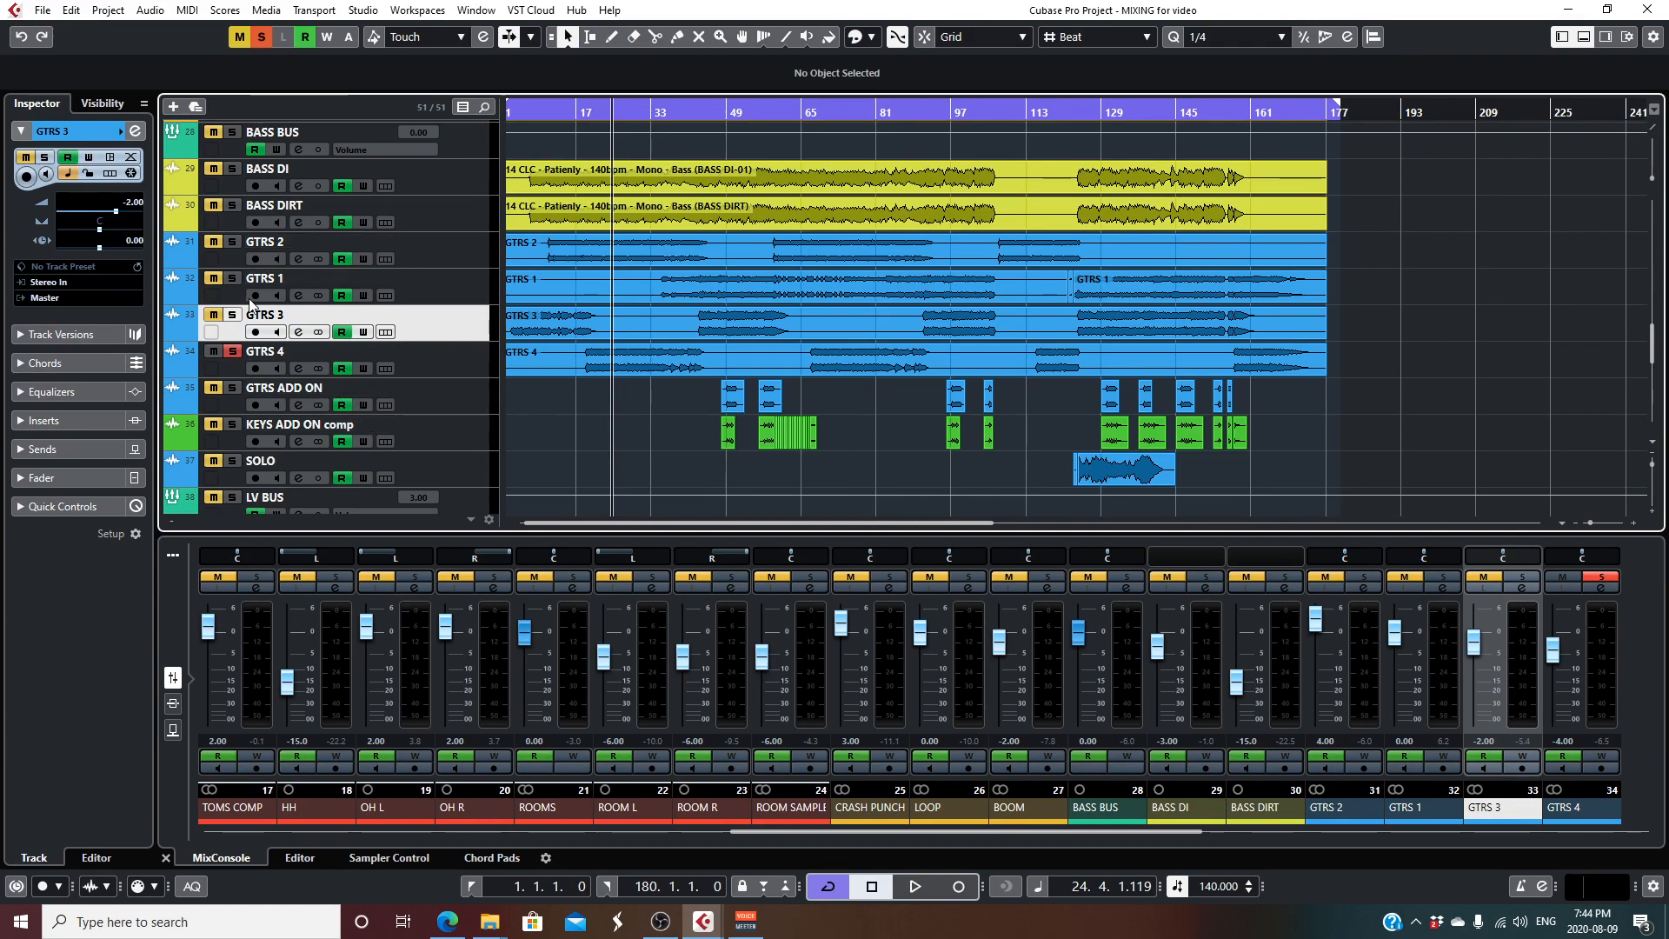
left_click(715, 111)
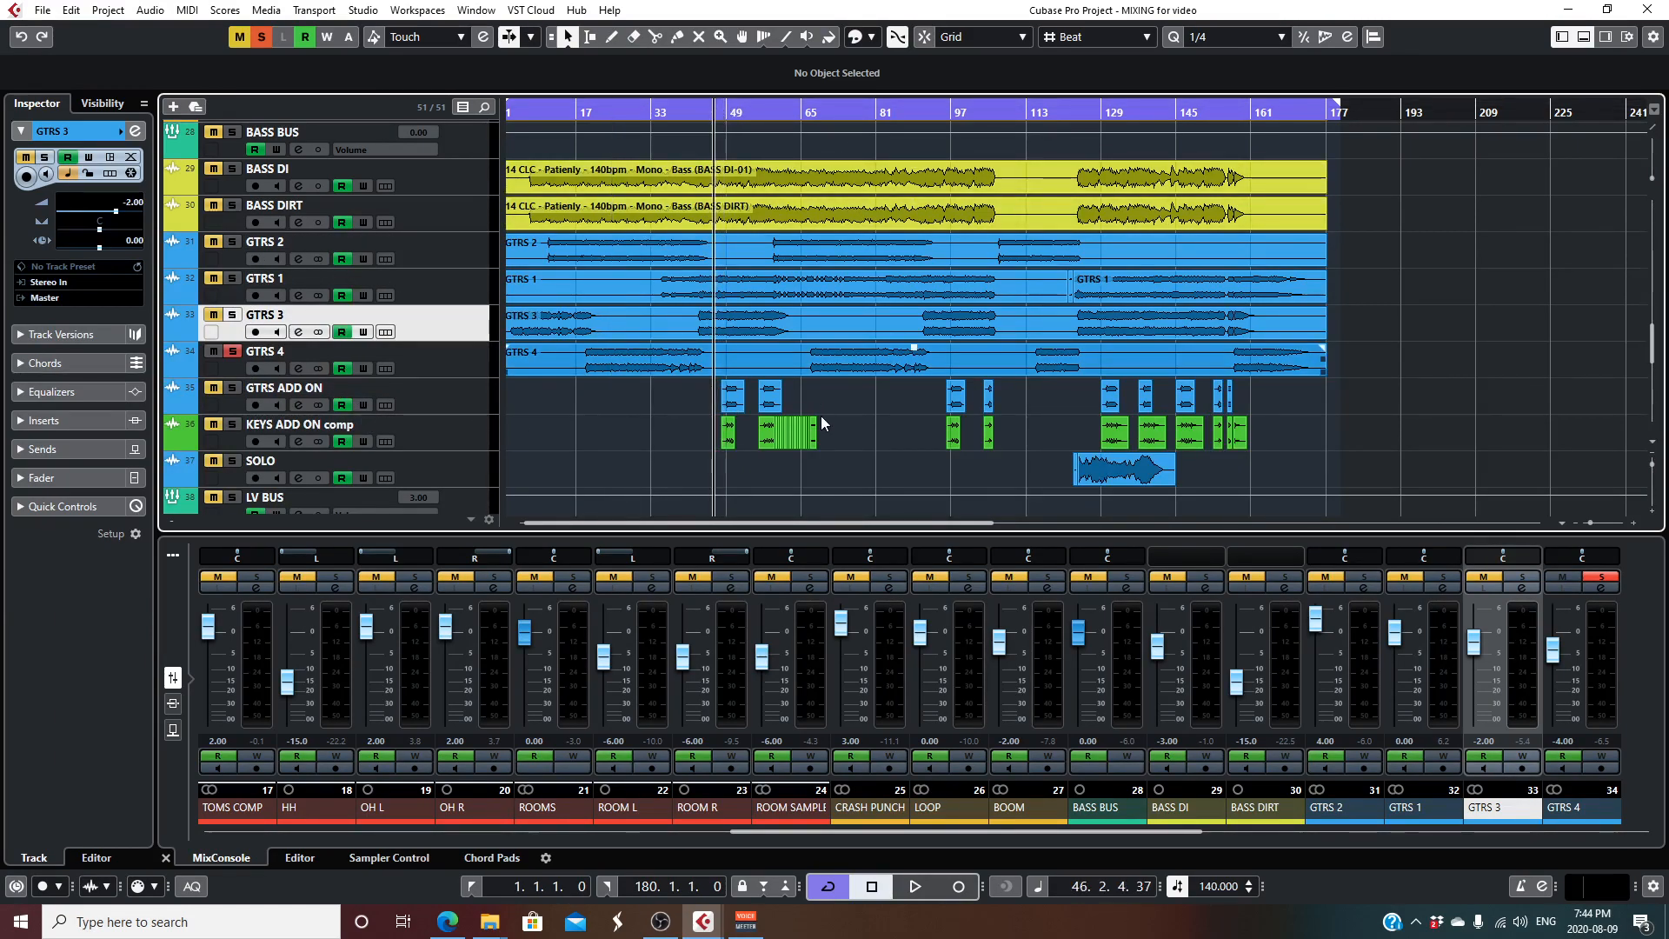
scroll(769, 216, "up", 2)
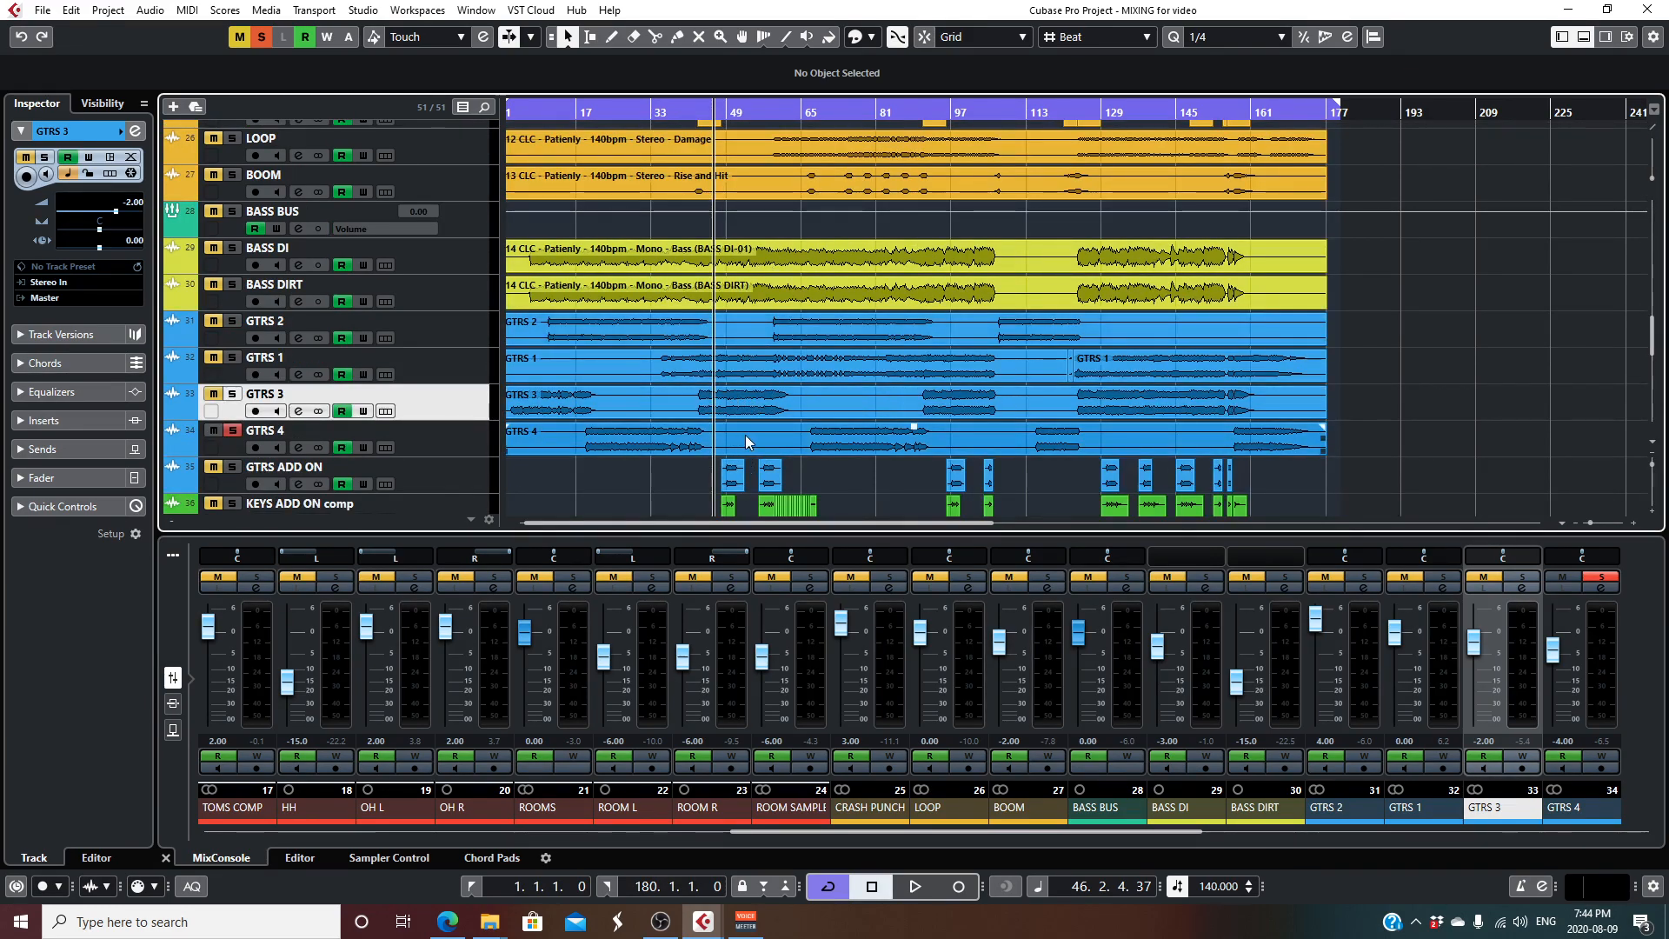
left_click(239, 36)
left_click(261, 37)
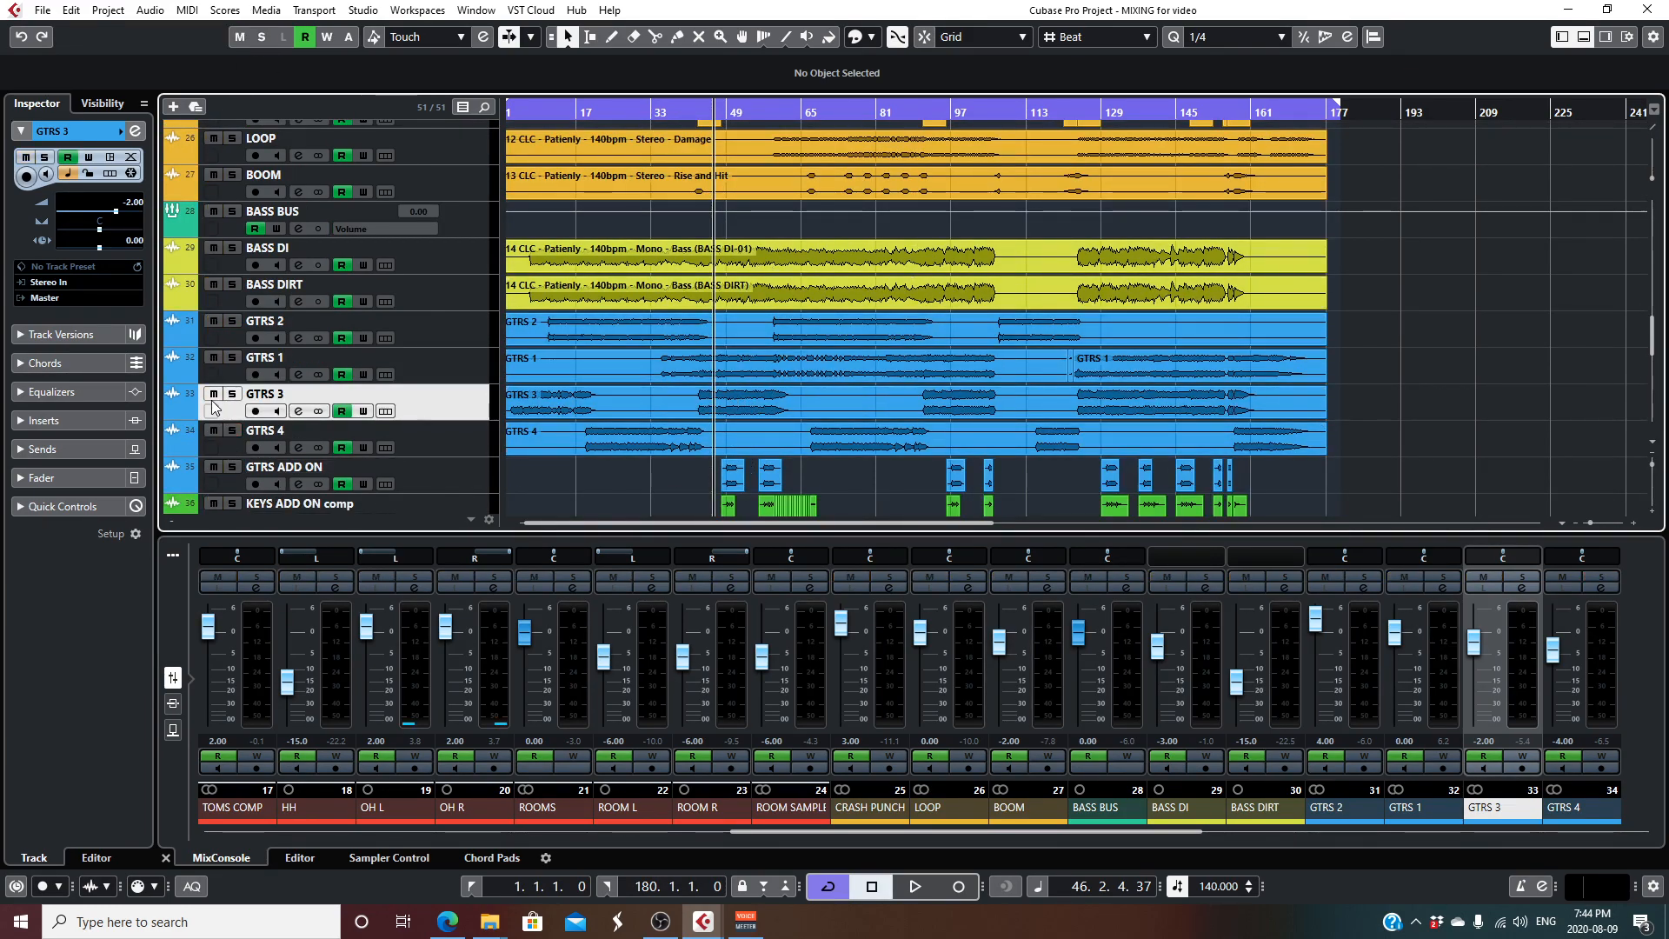
- Solo GTRS 1 and audition the part where the GTRS ADD ON section begins
left_click(232, 357)
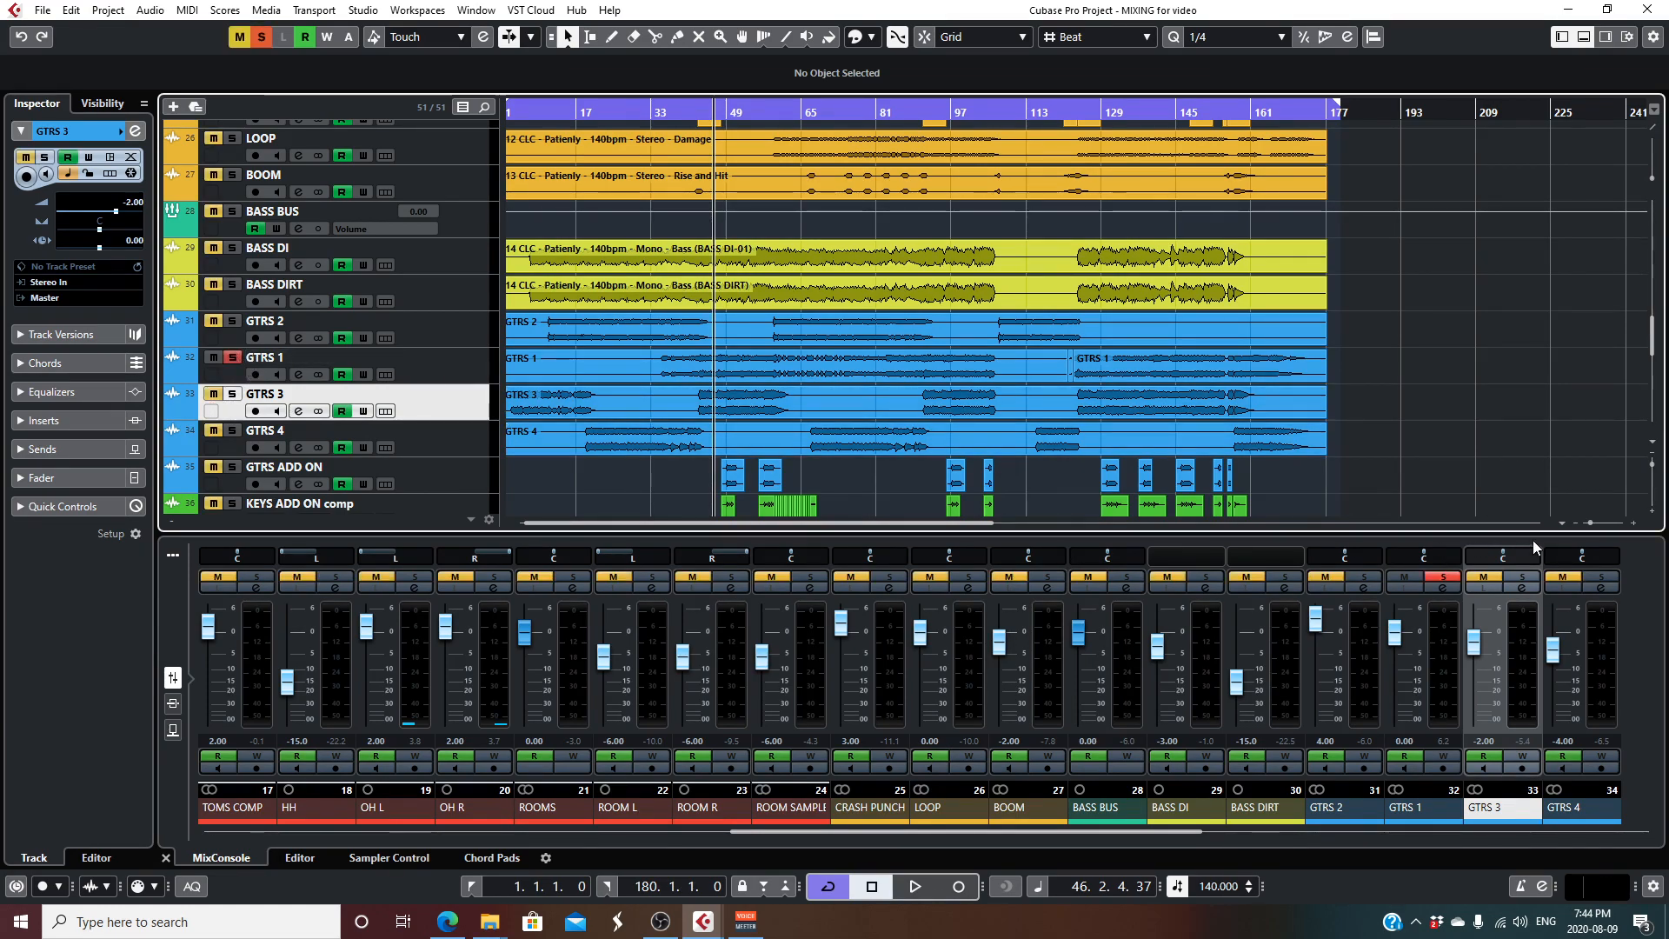
left_click(1594, 523)
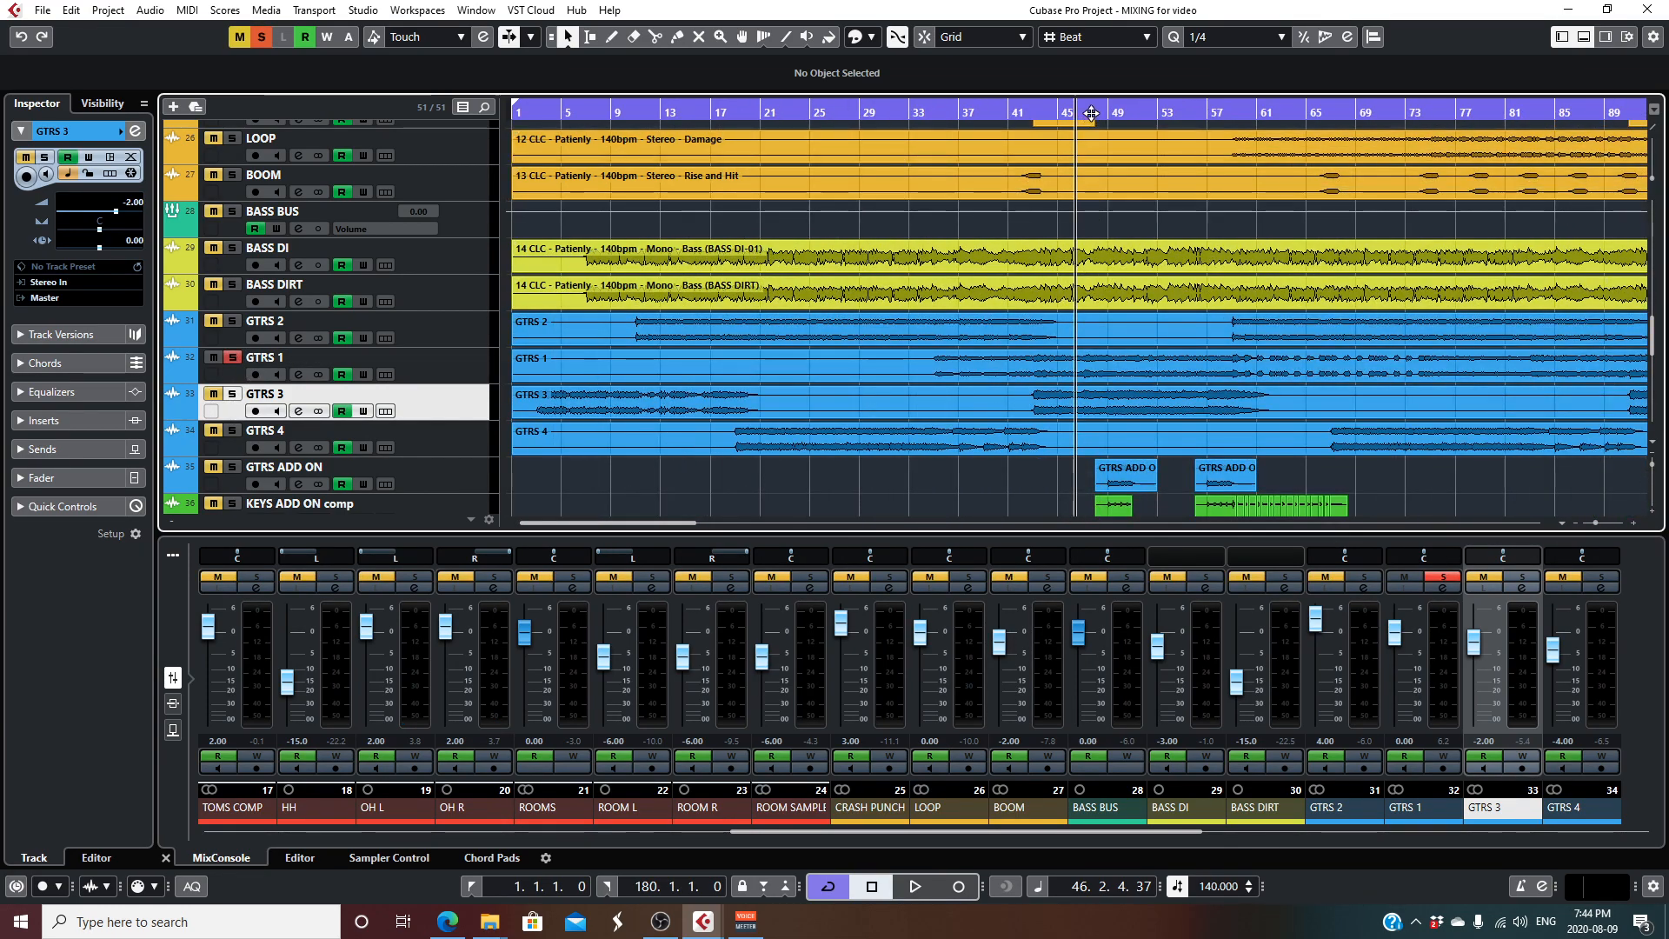
key("space")
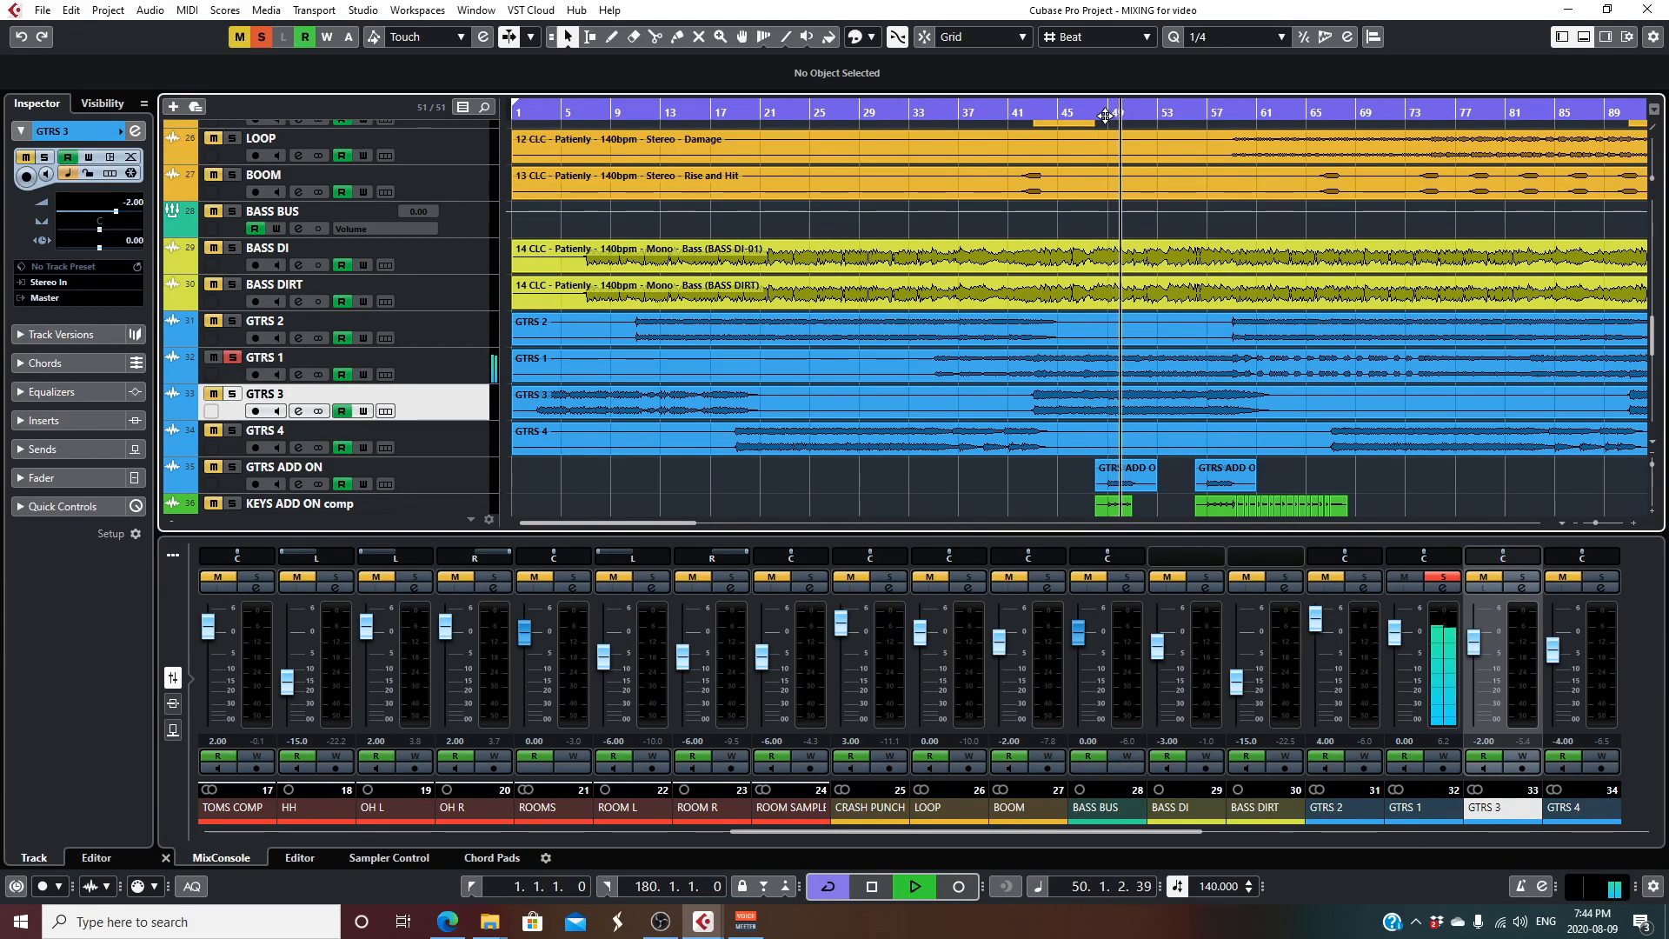
key("space")
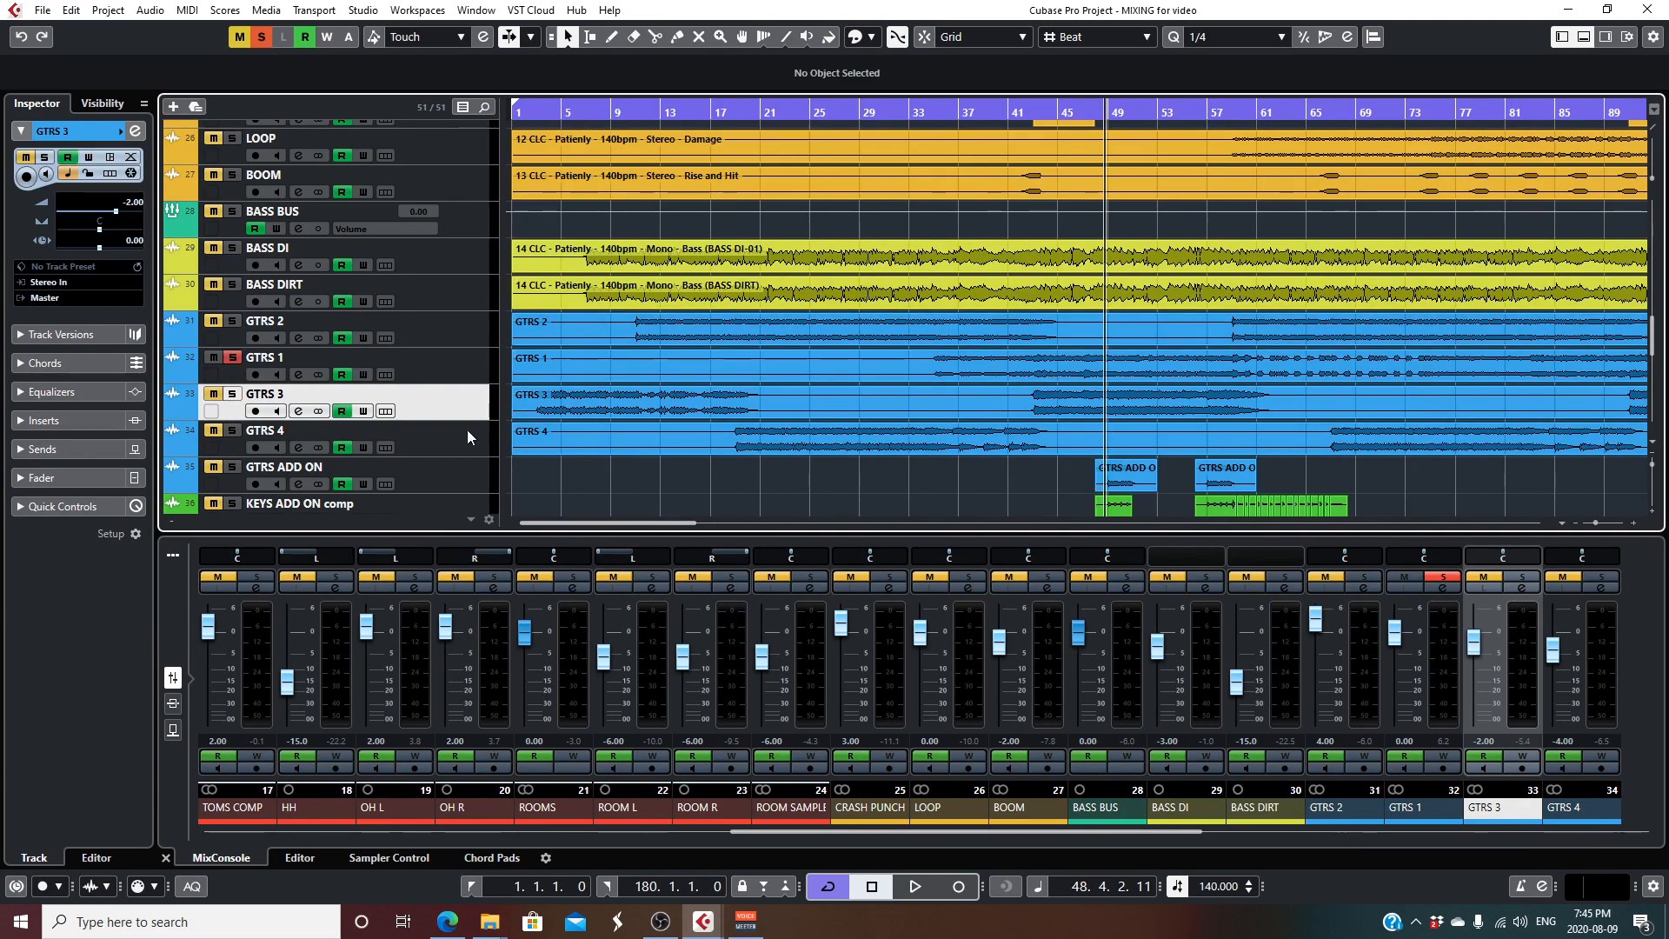
- Switch the solo from GTRS 1 to GTRS ADD ON and audition its first section
left_click(232, 466)
left_click(232, 356)
key("space")
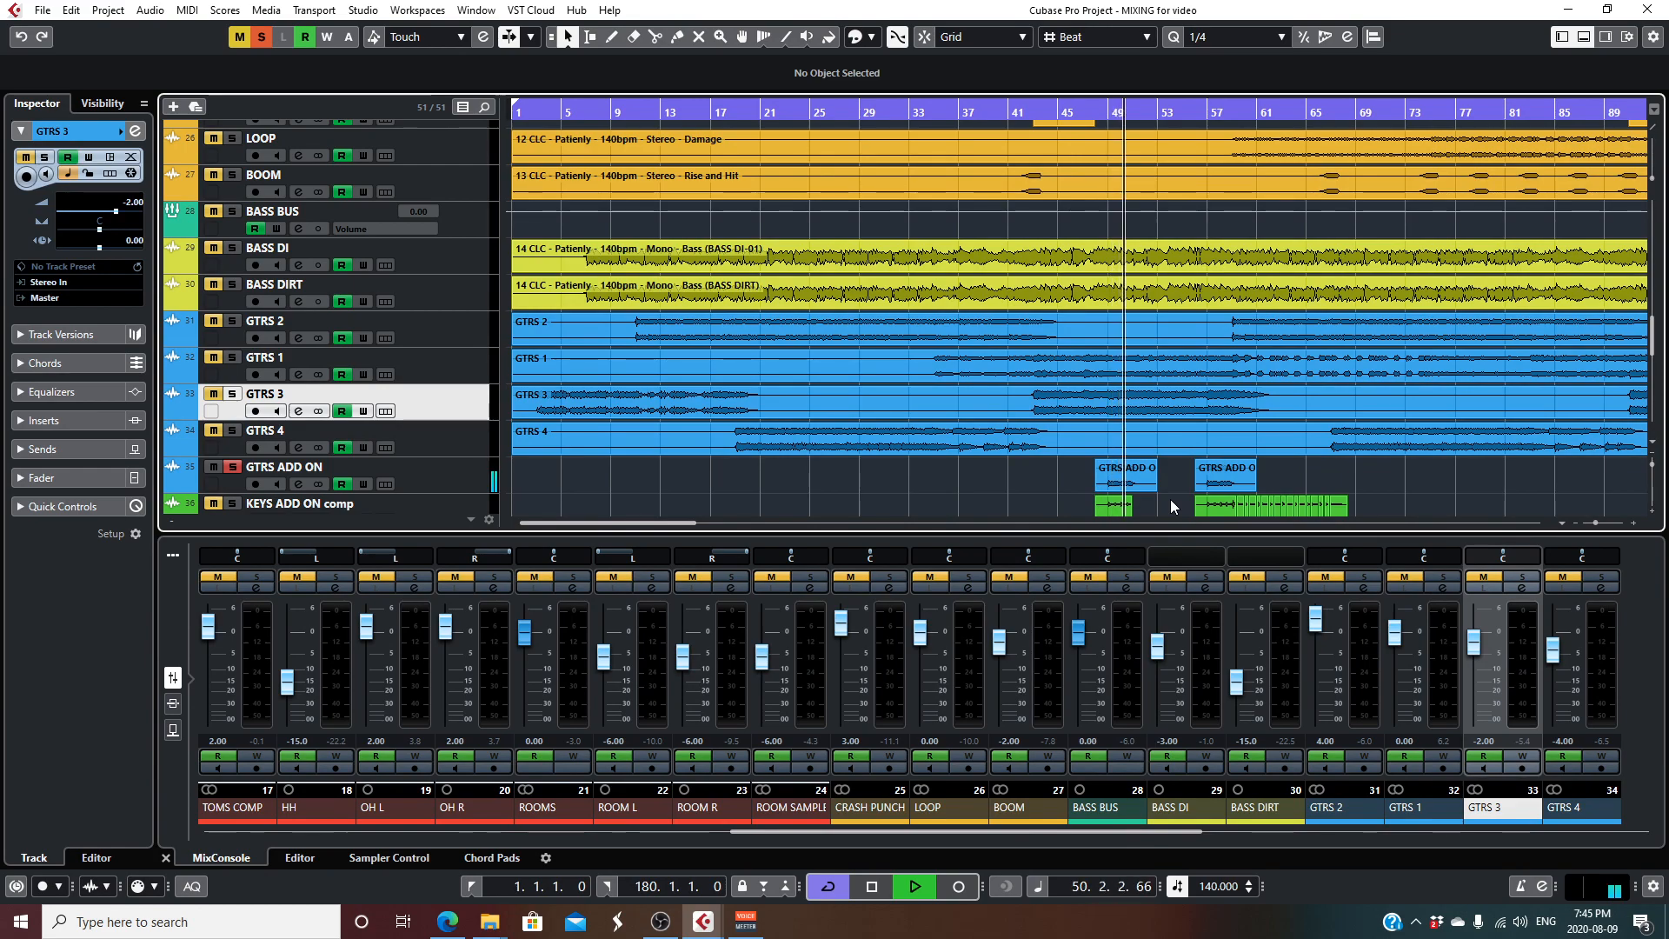
key("space")
- Solo only KEYS ADD ON comp and audition its first section from about bar 48
left_click_drag(1104, 112, 1110, 116)
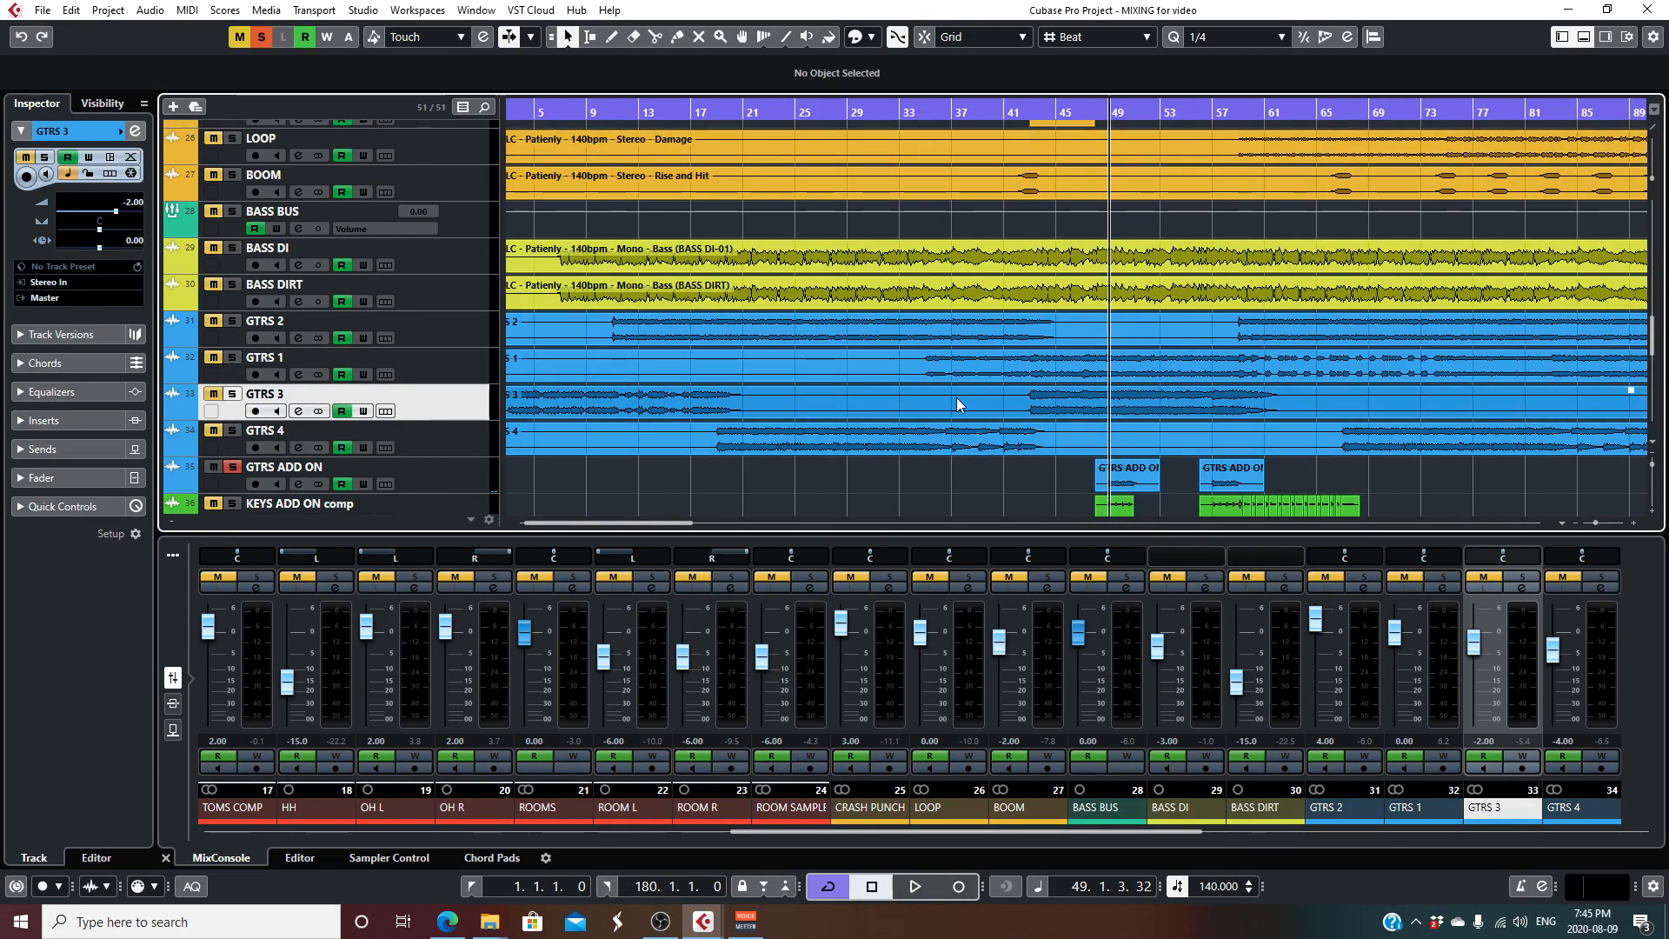
scroll(957, 398, "down", 3)
left_click(219, 347)
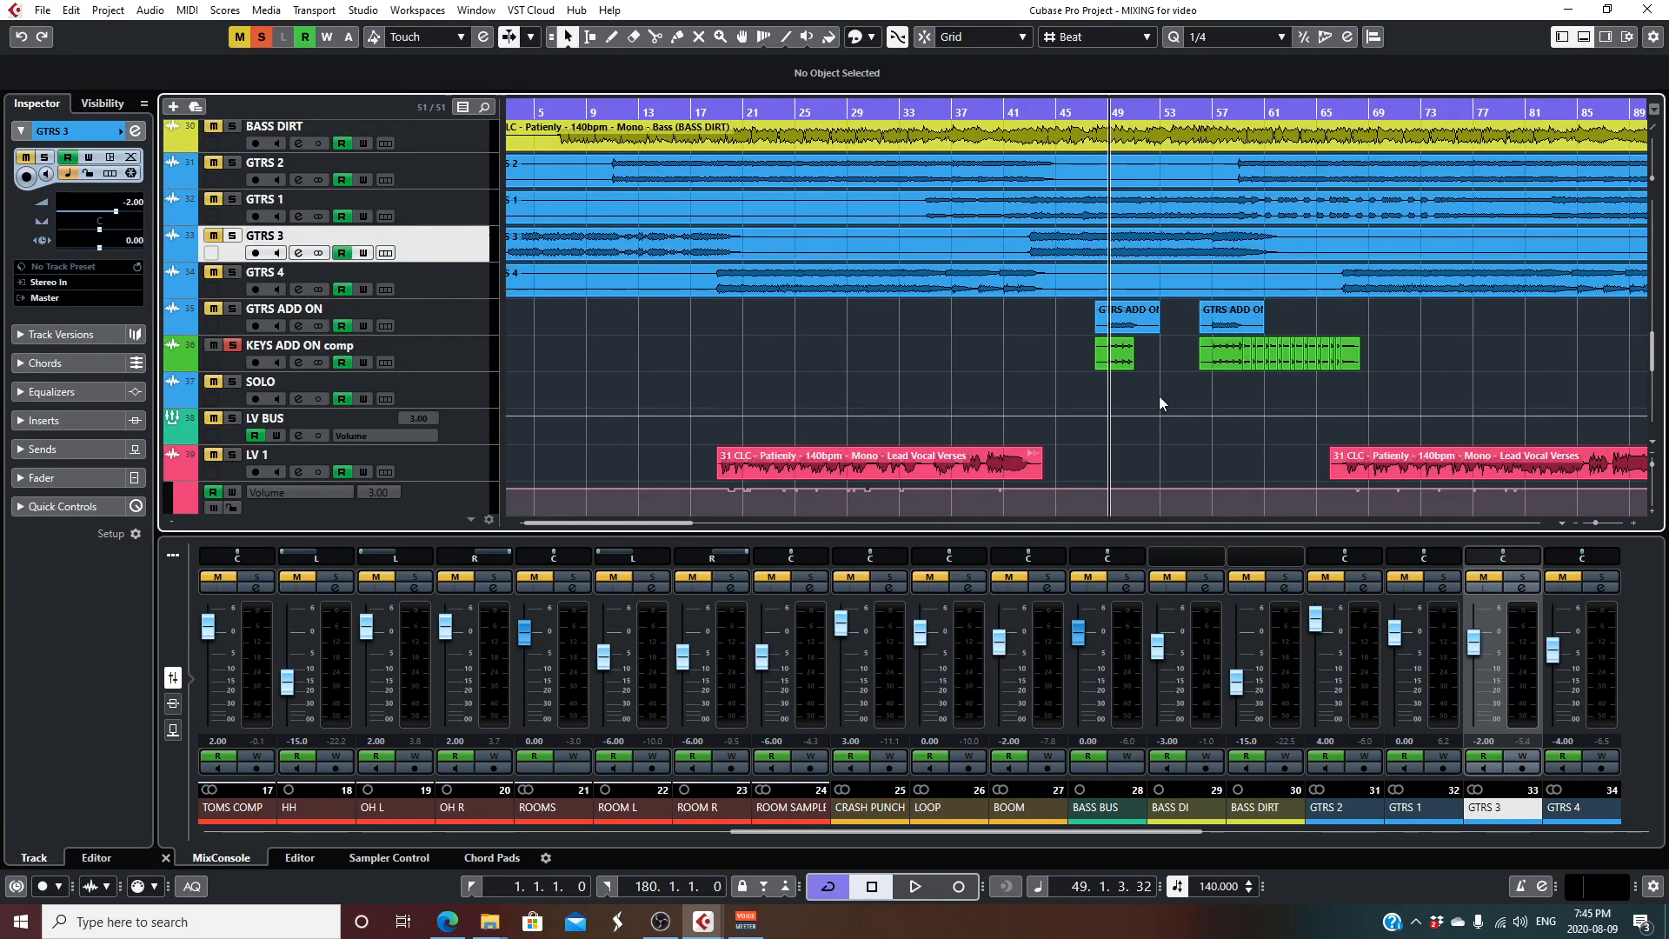
left_click_drag(1597, 522, 1599, 524)
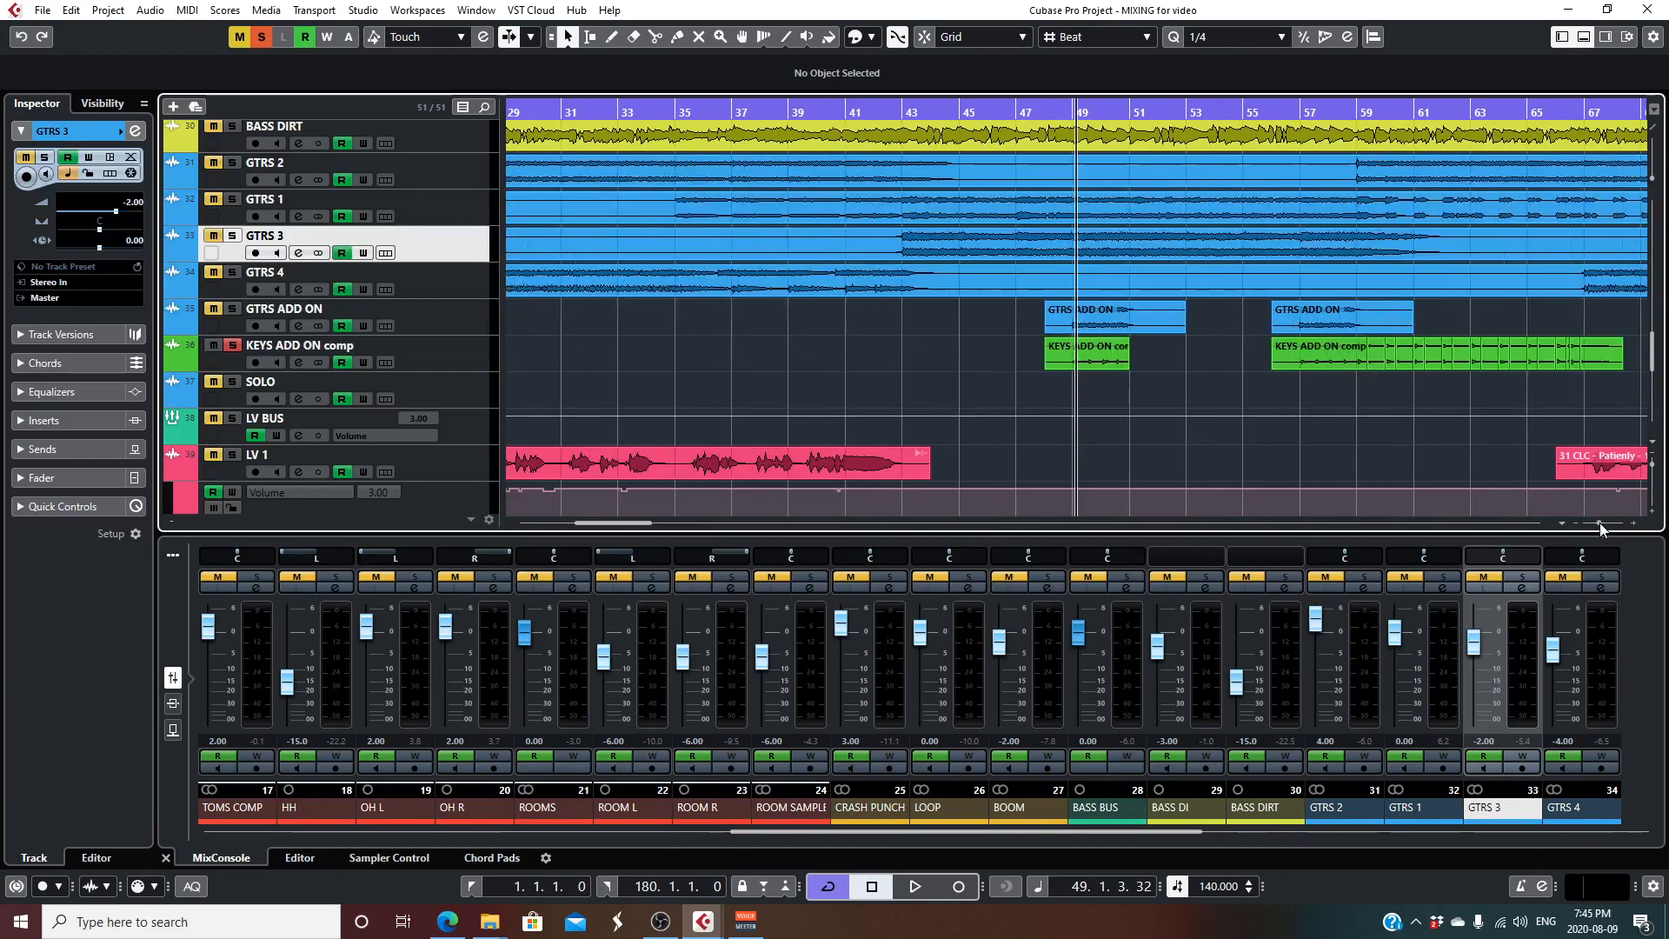
left_click_drag(1074, 106, 1075, 118)
key("space")
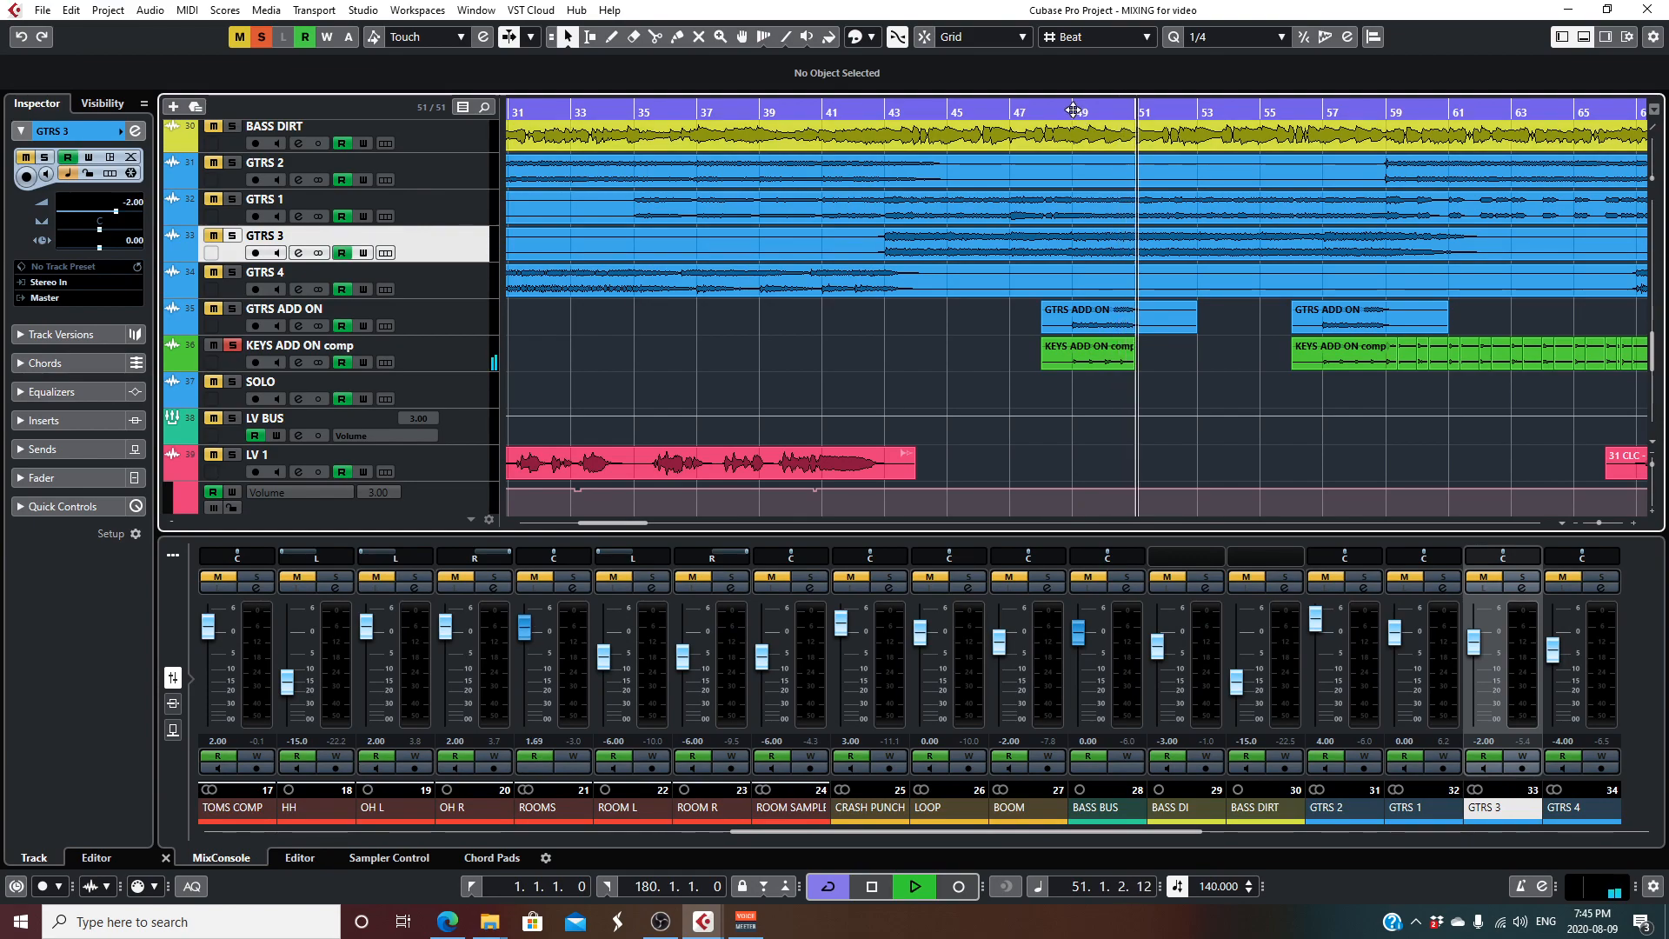
key("space")
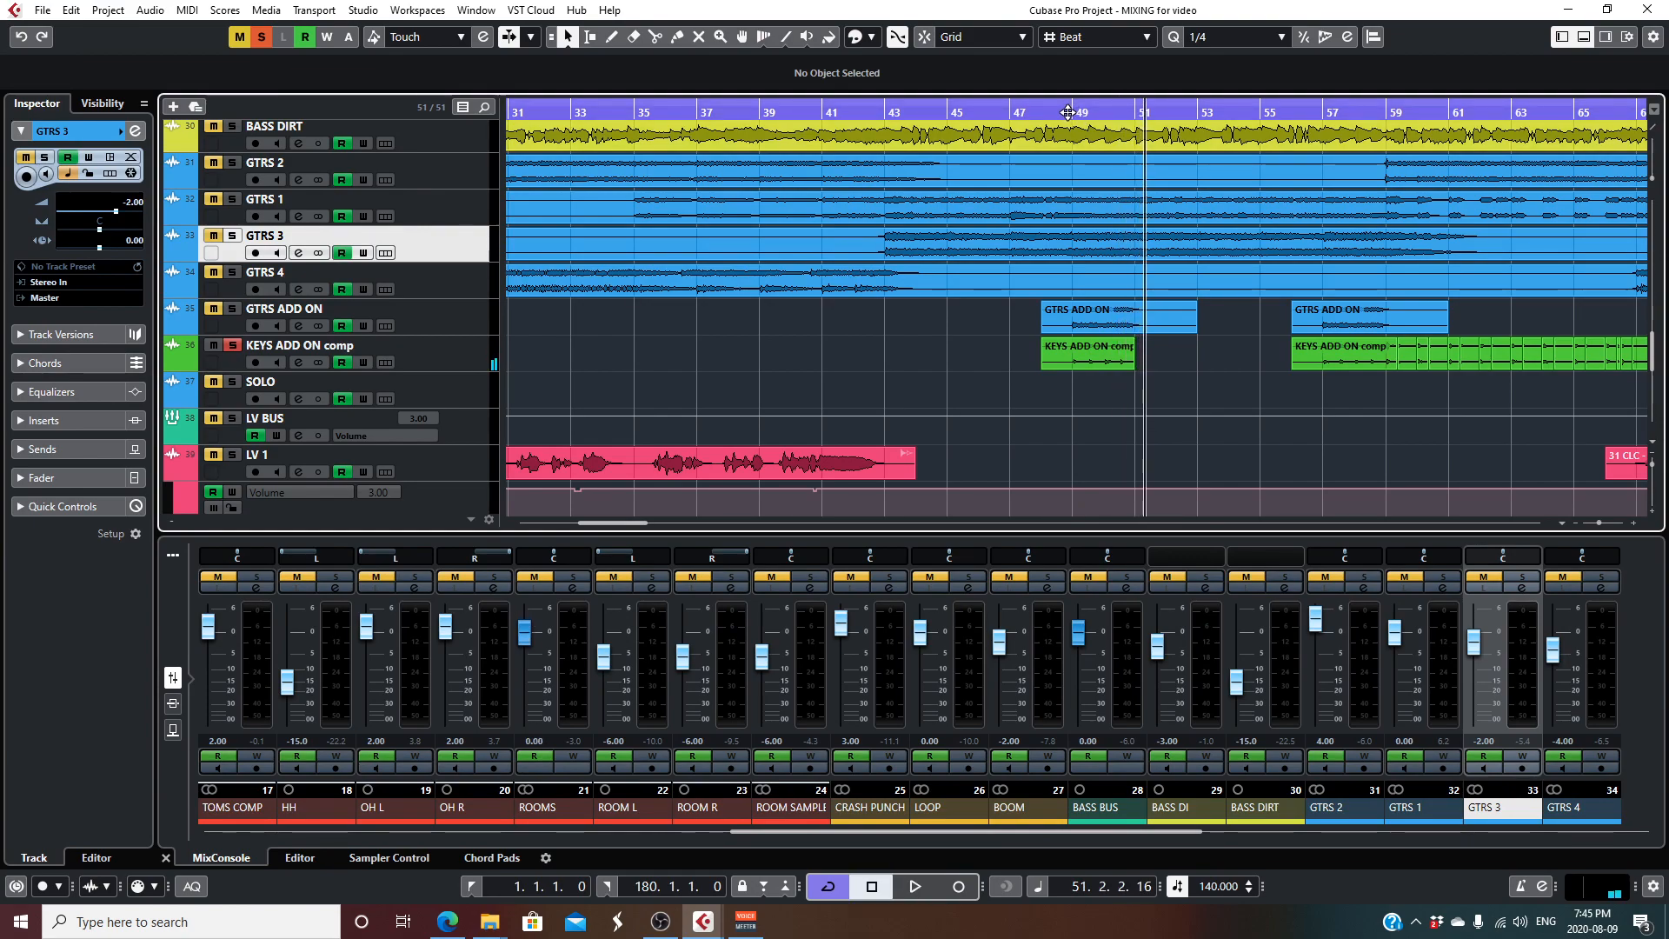
- Add GTRS ADD ON to the solo and audition it together with KEYS ADD ON comp
left_click(232, 308)
key("space")
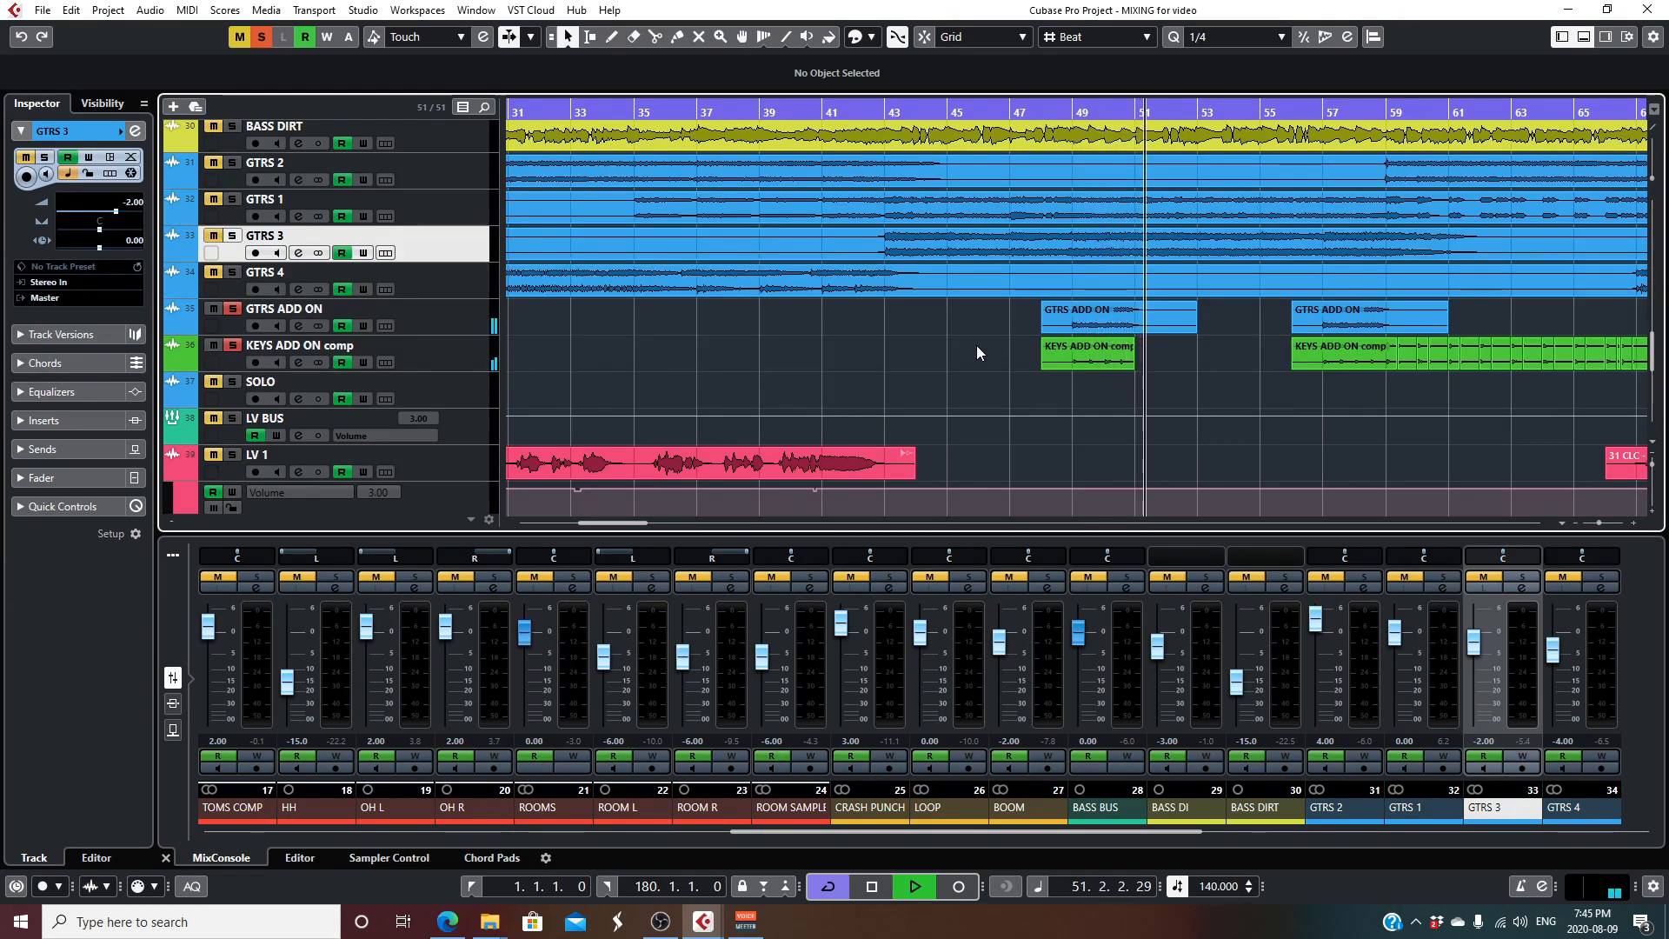
key("space")
- Add GTRS 1 to the soloed add-on tracks and audition them together from bar 47
left_click(1011, 113)
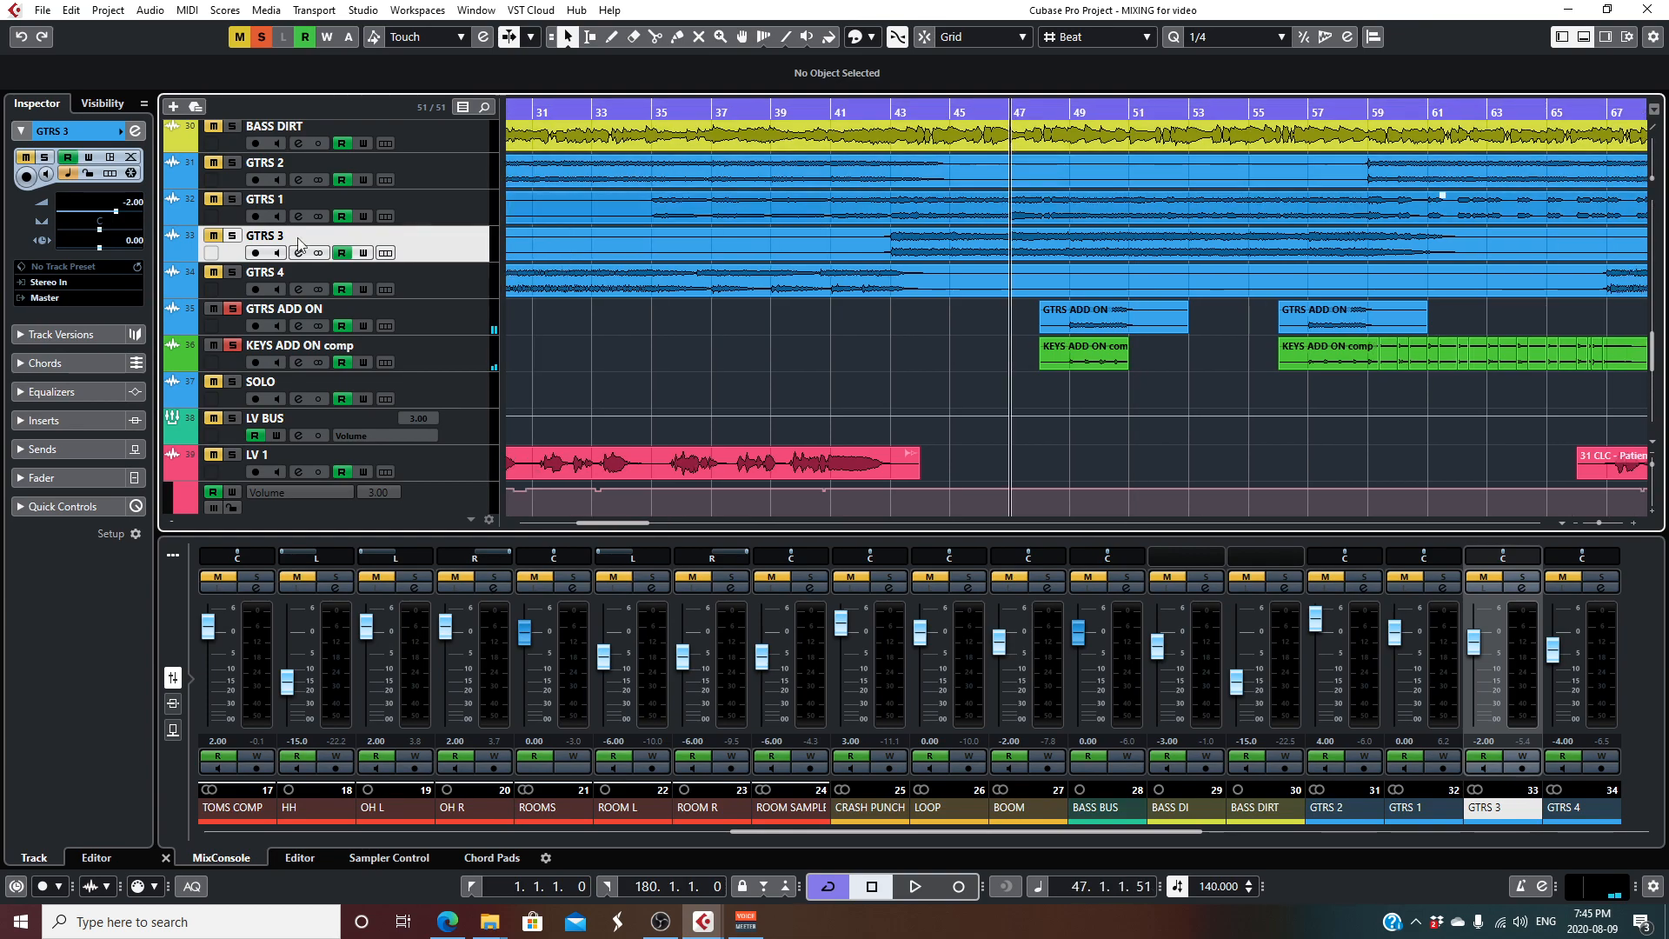
left_click(232, 199)
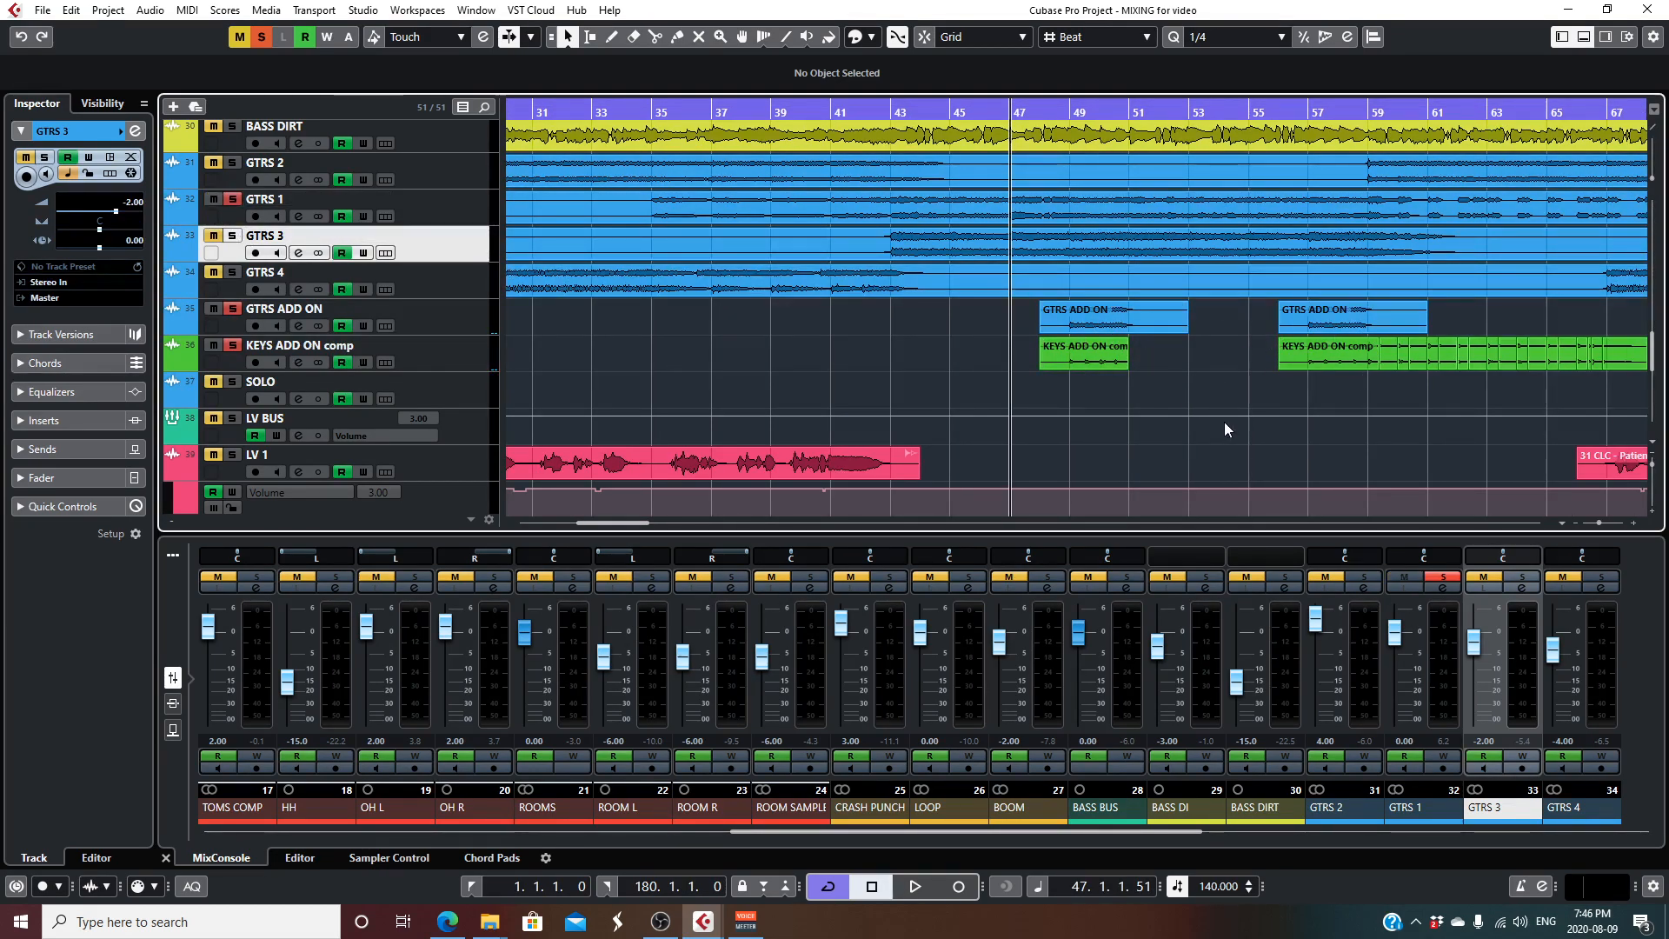
key("space")
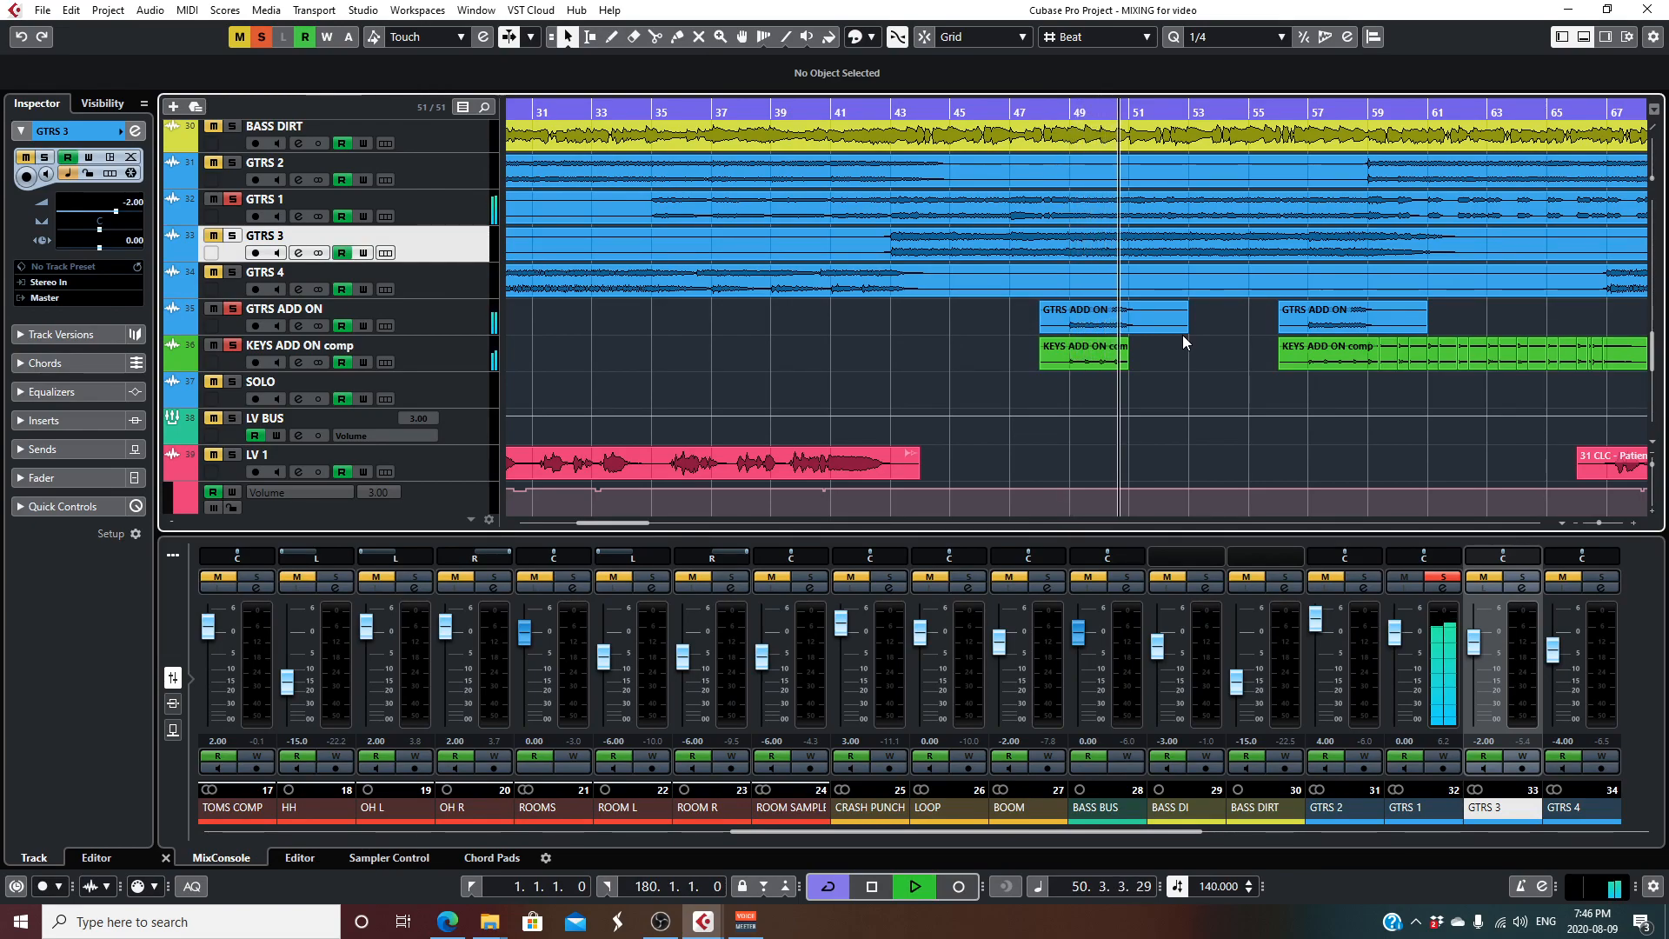
left_click(1140, 308)
key("space")
- Solo LV 2 as well and audition the lead vocal with GTRS 1 and the guitar and keys add-ons
scroll(994, 314, "down", 3)
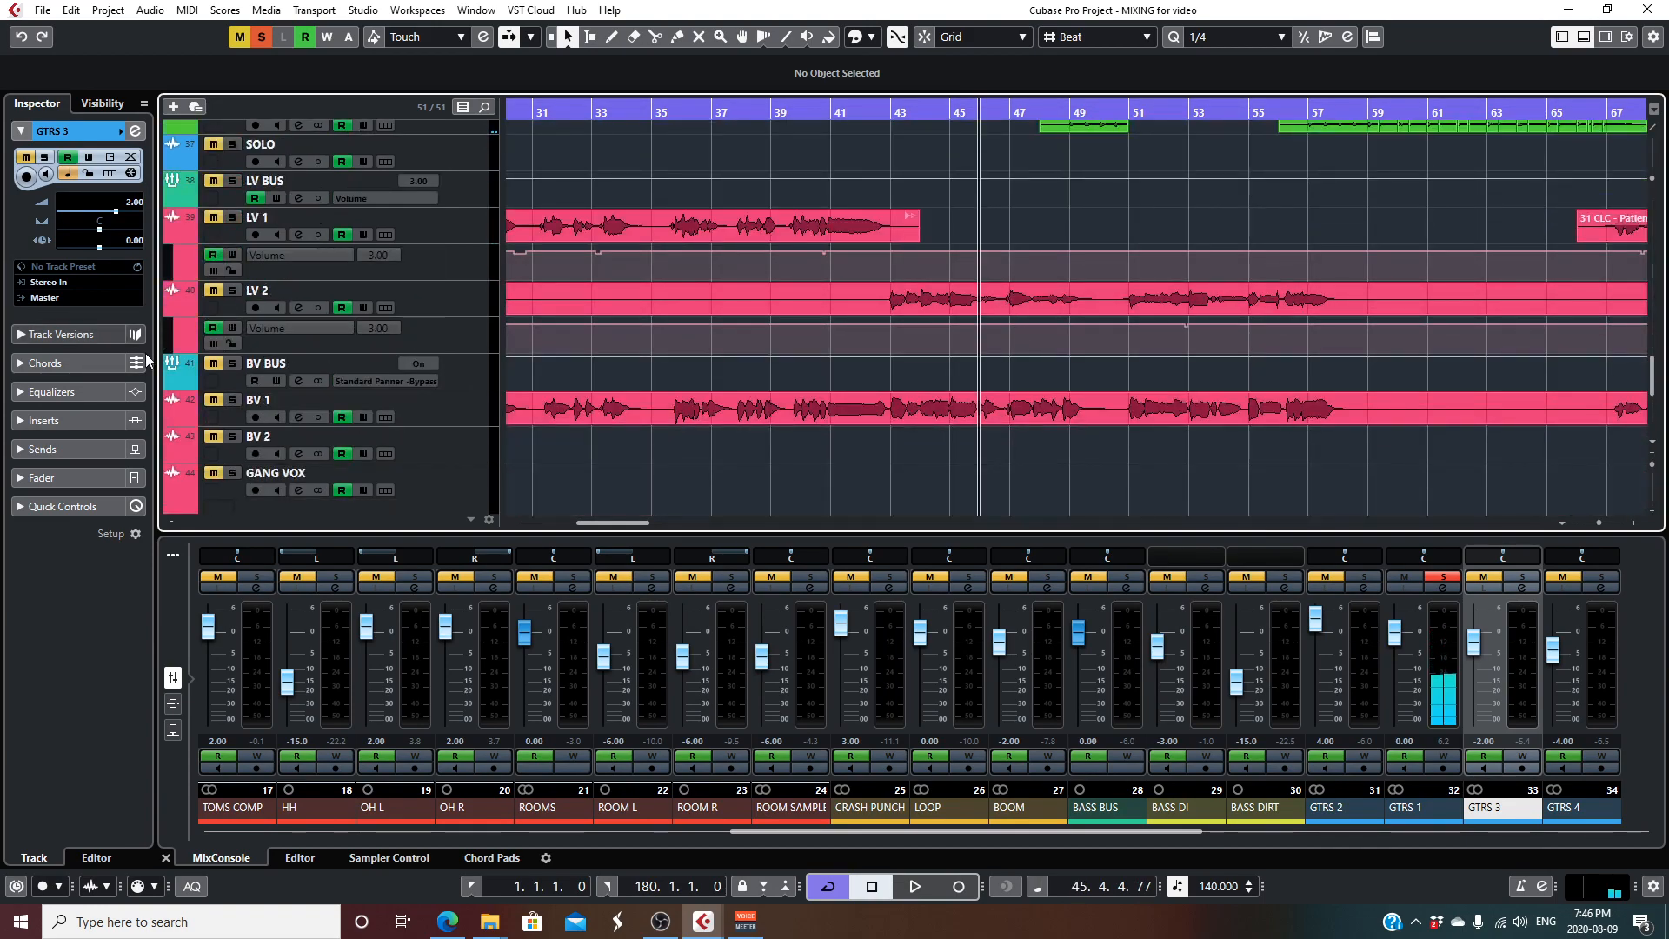
left_click(233, 292)
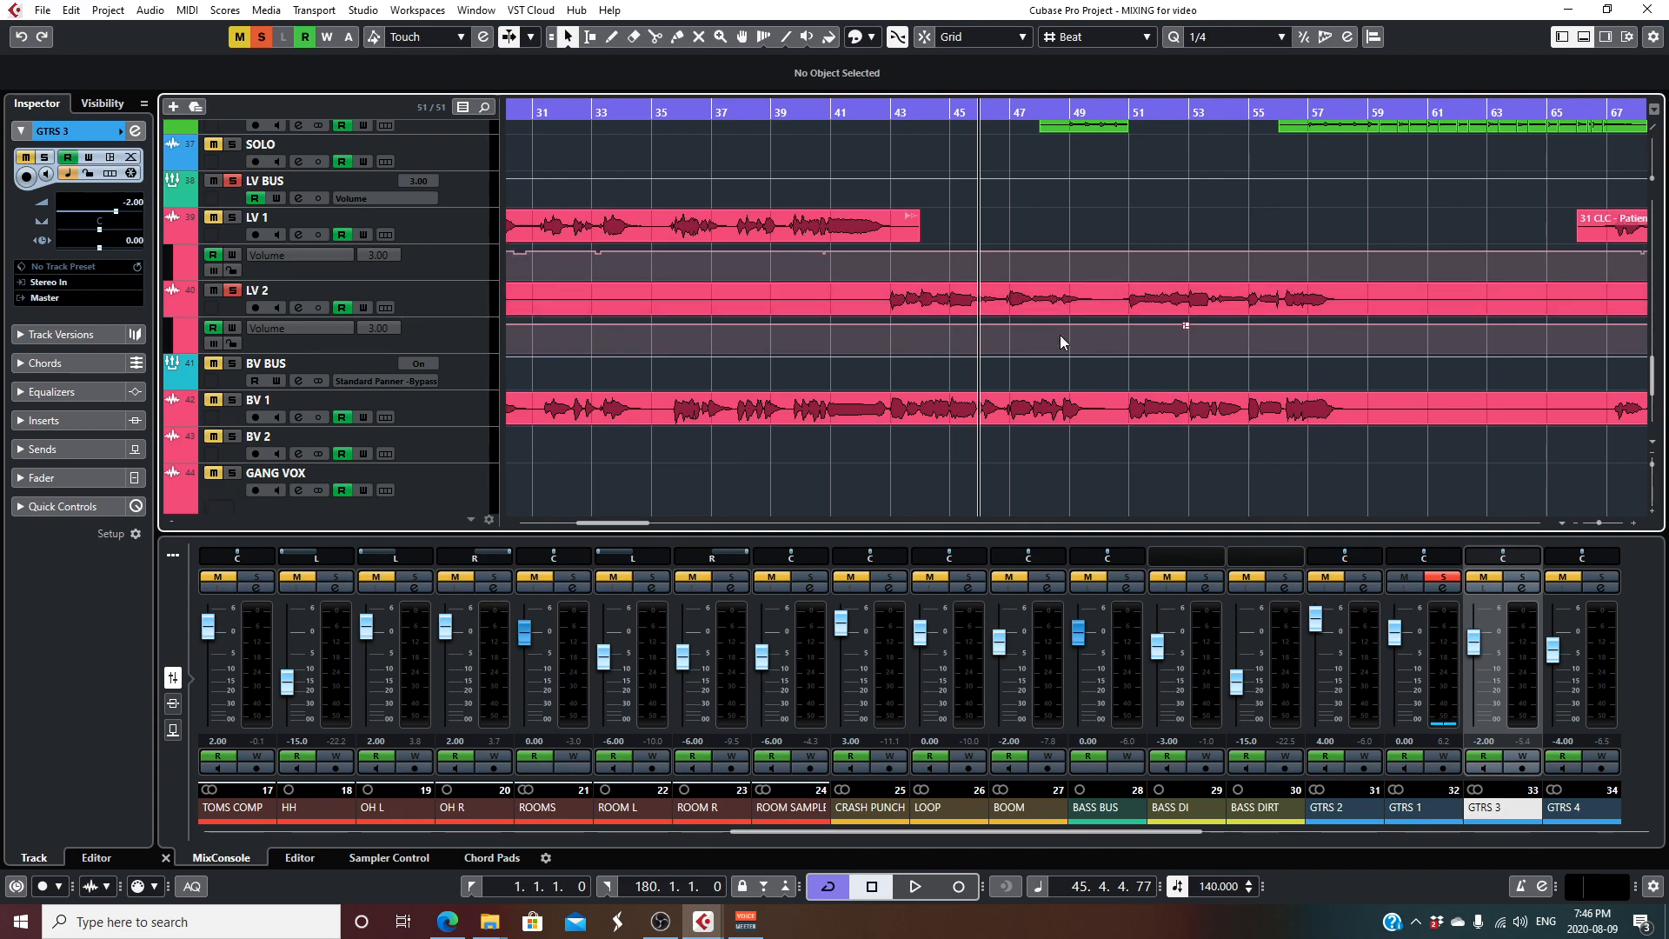
scroll(924, 303, "up", 2)
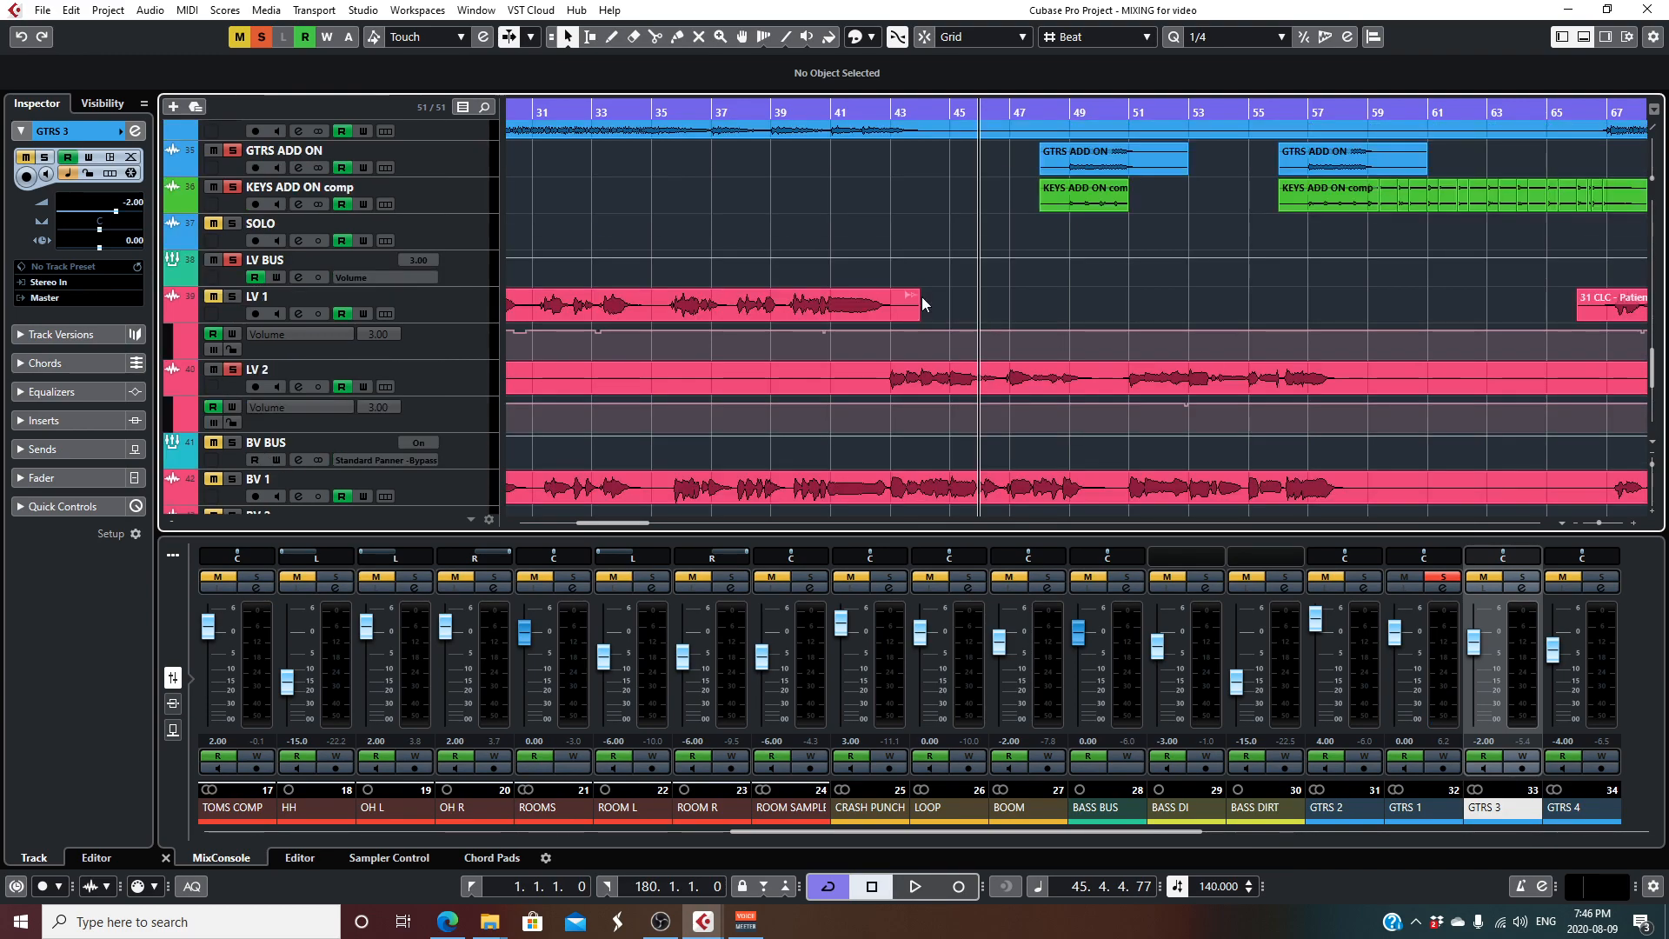
key("space")
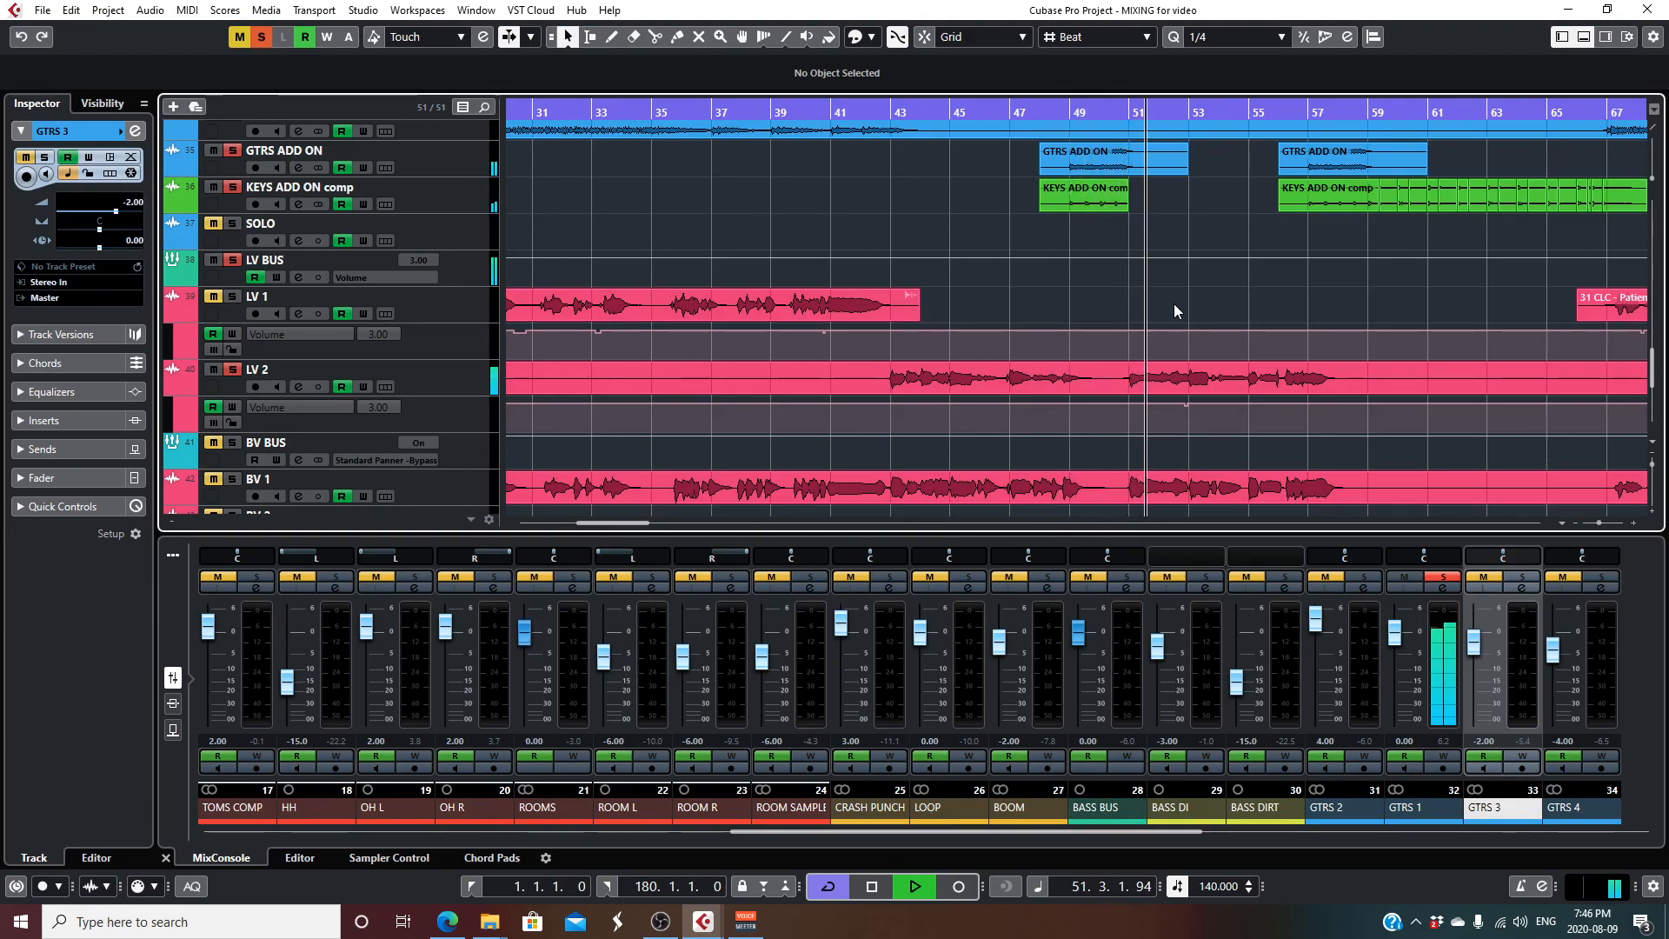
key("space")
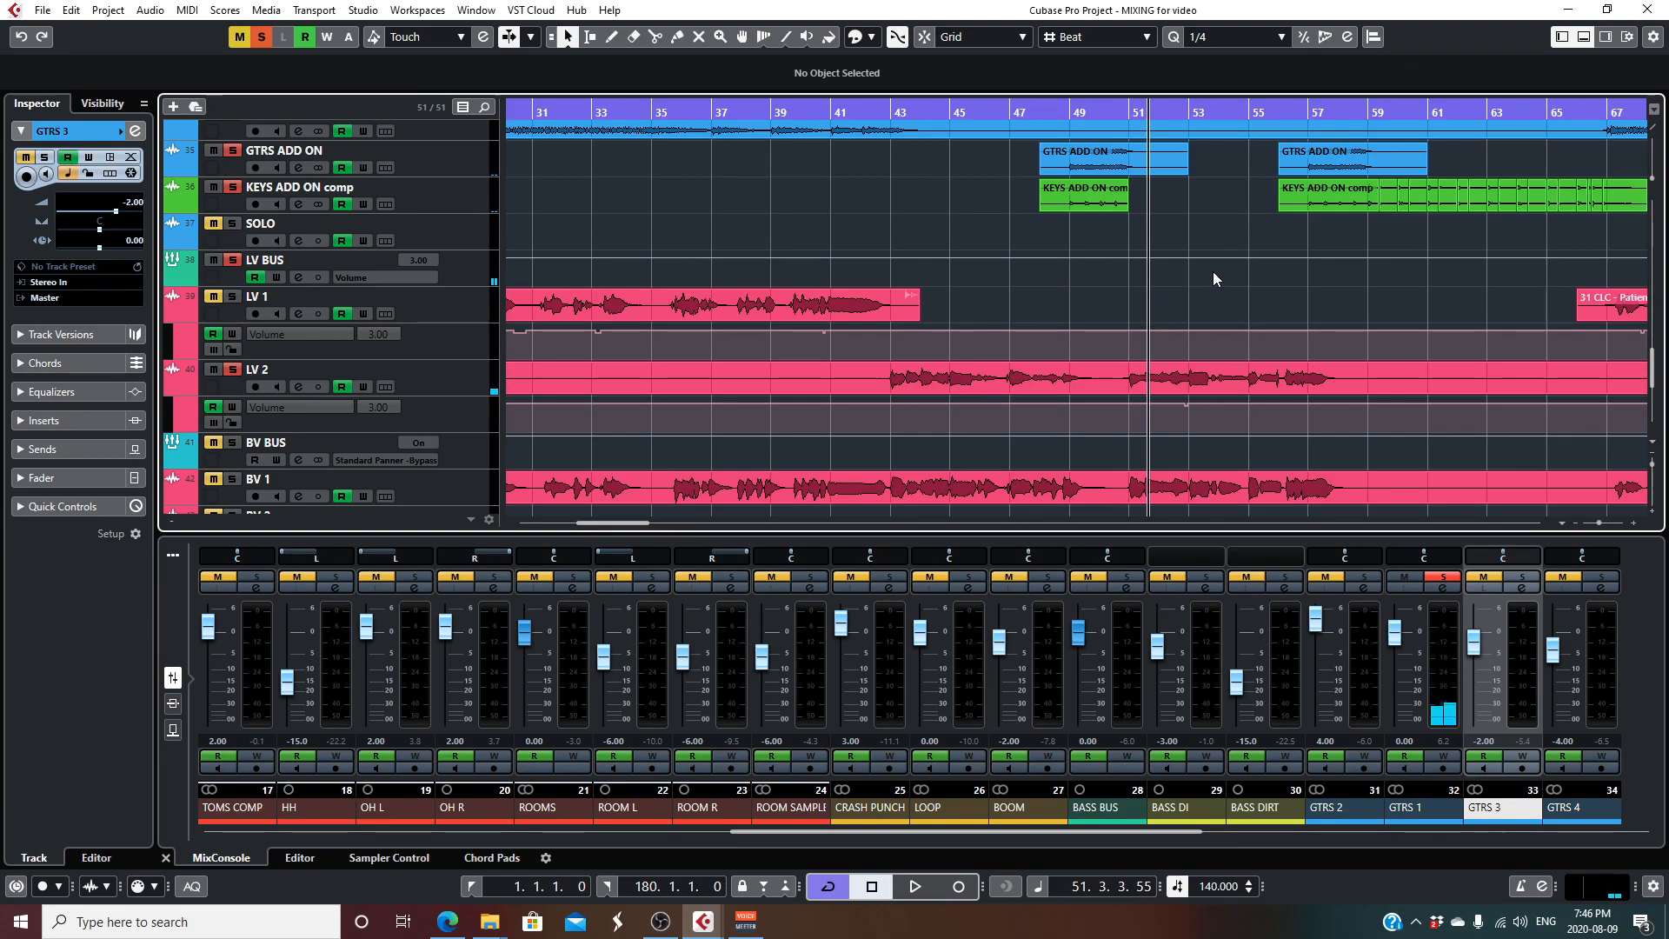
scroll(1213, 272, "up", 4)
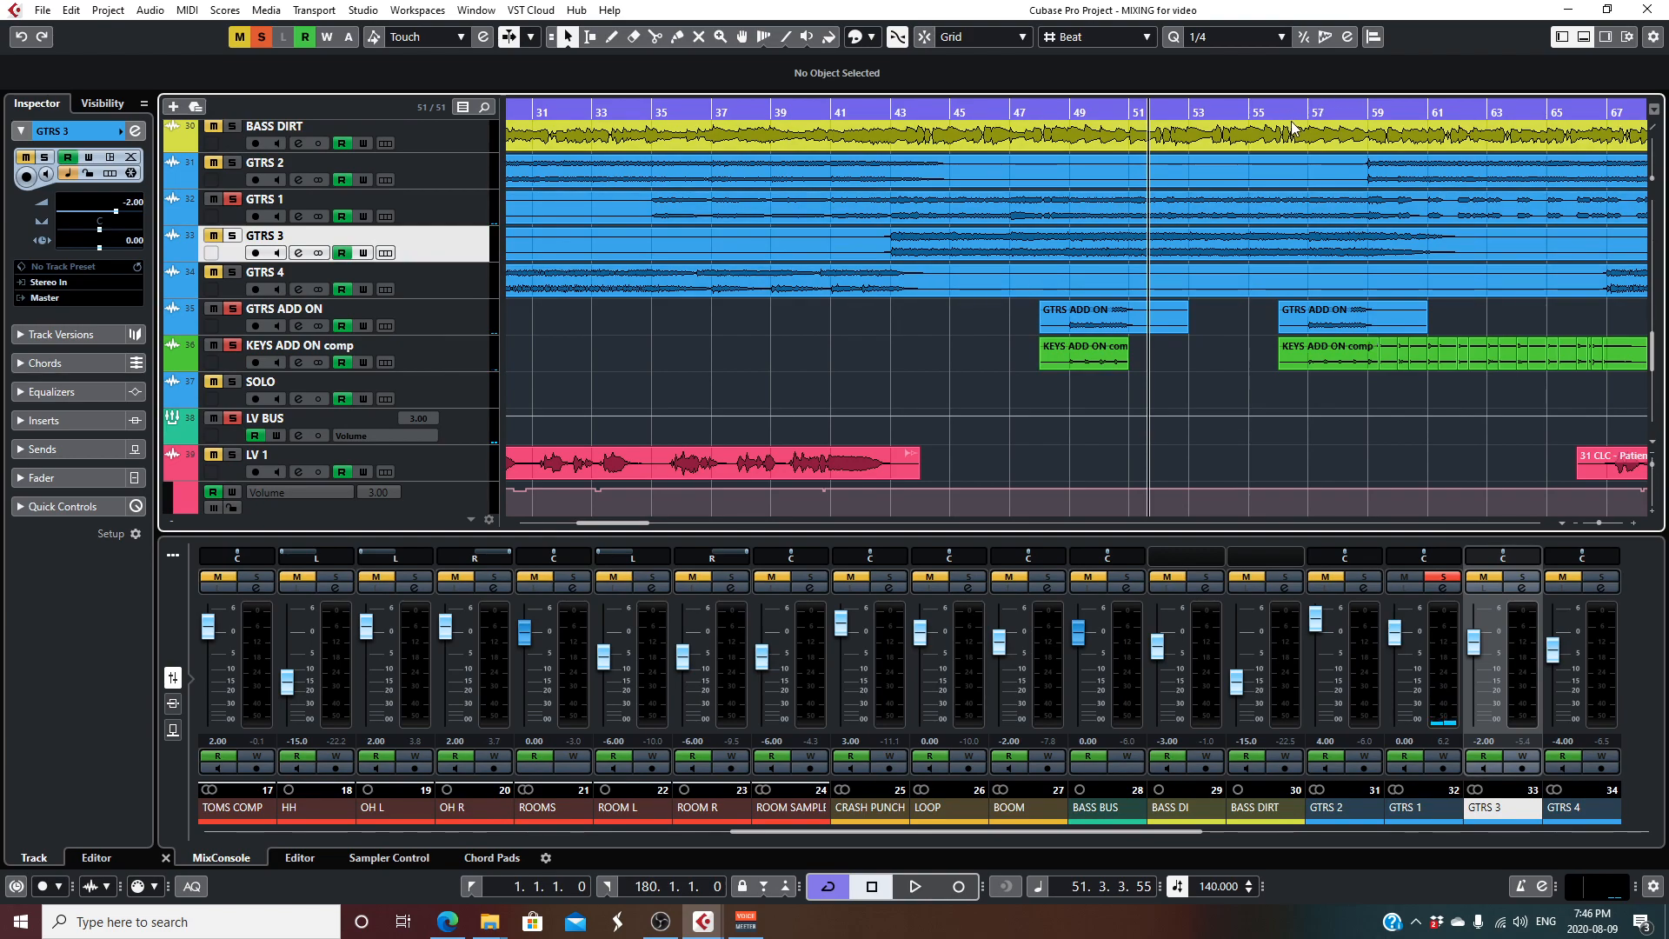
scroll(1119, 306, "down", 4)
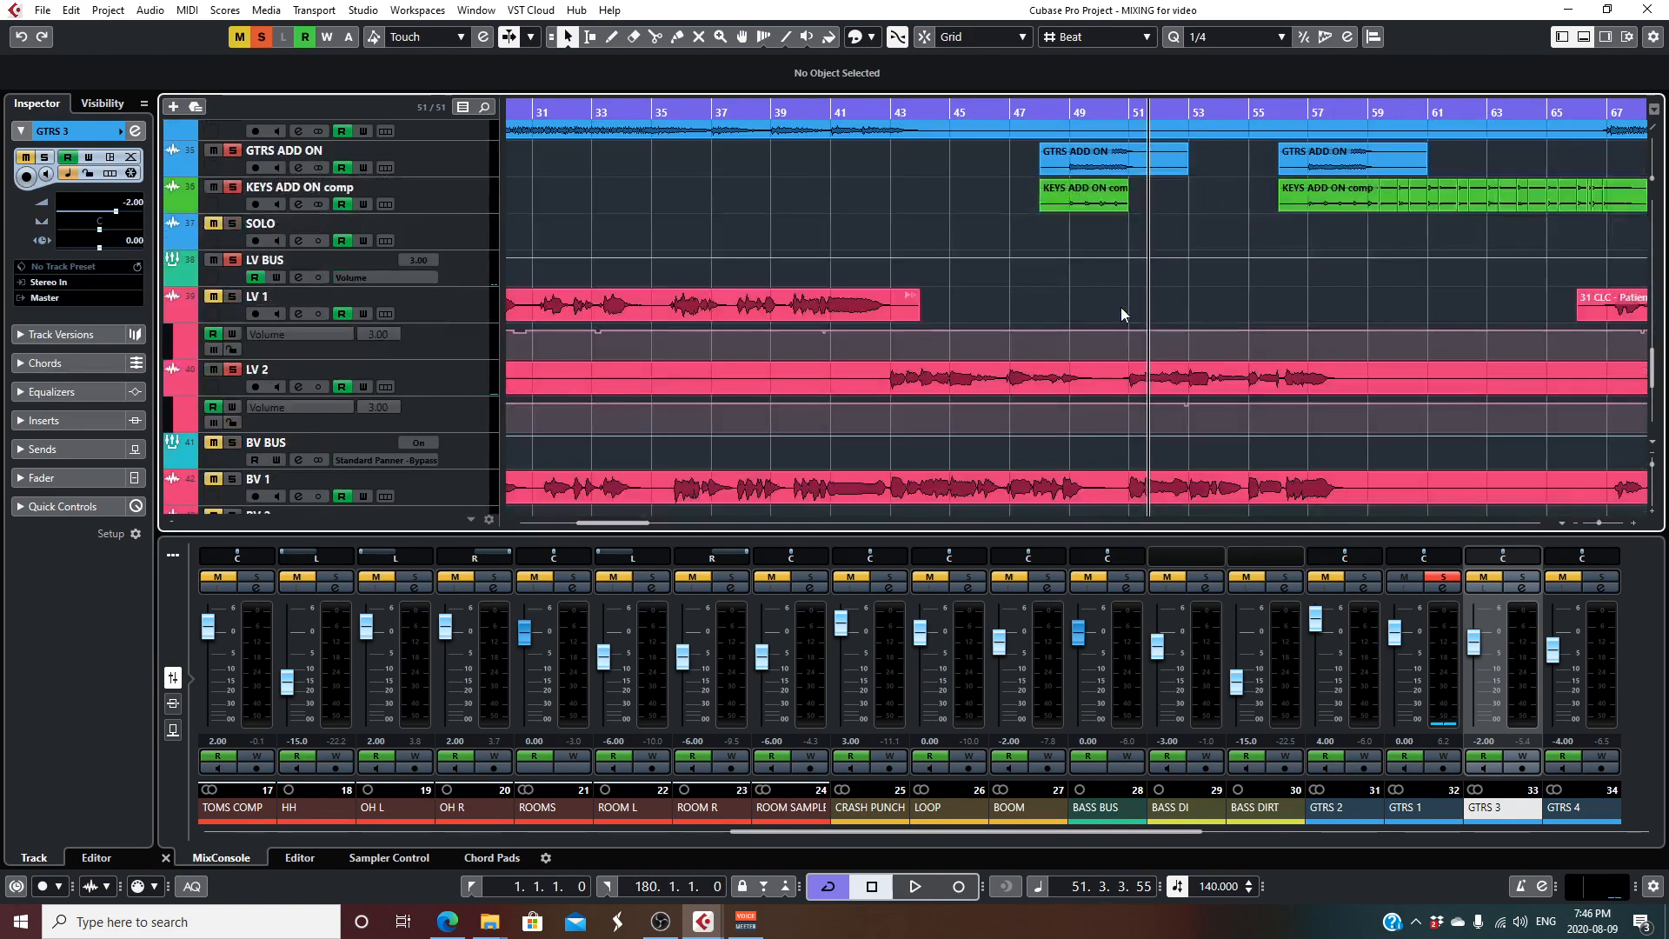
scroll(1120, 299, "up", 4)
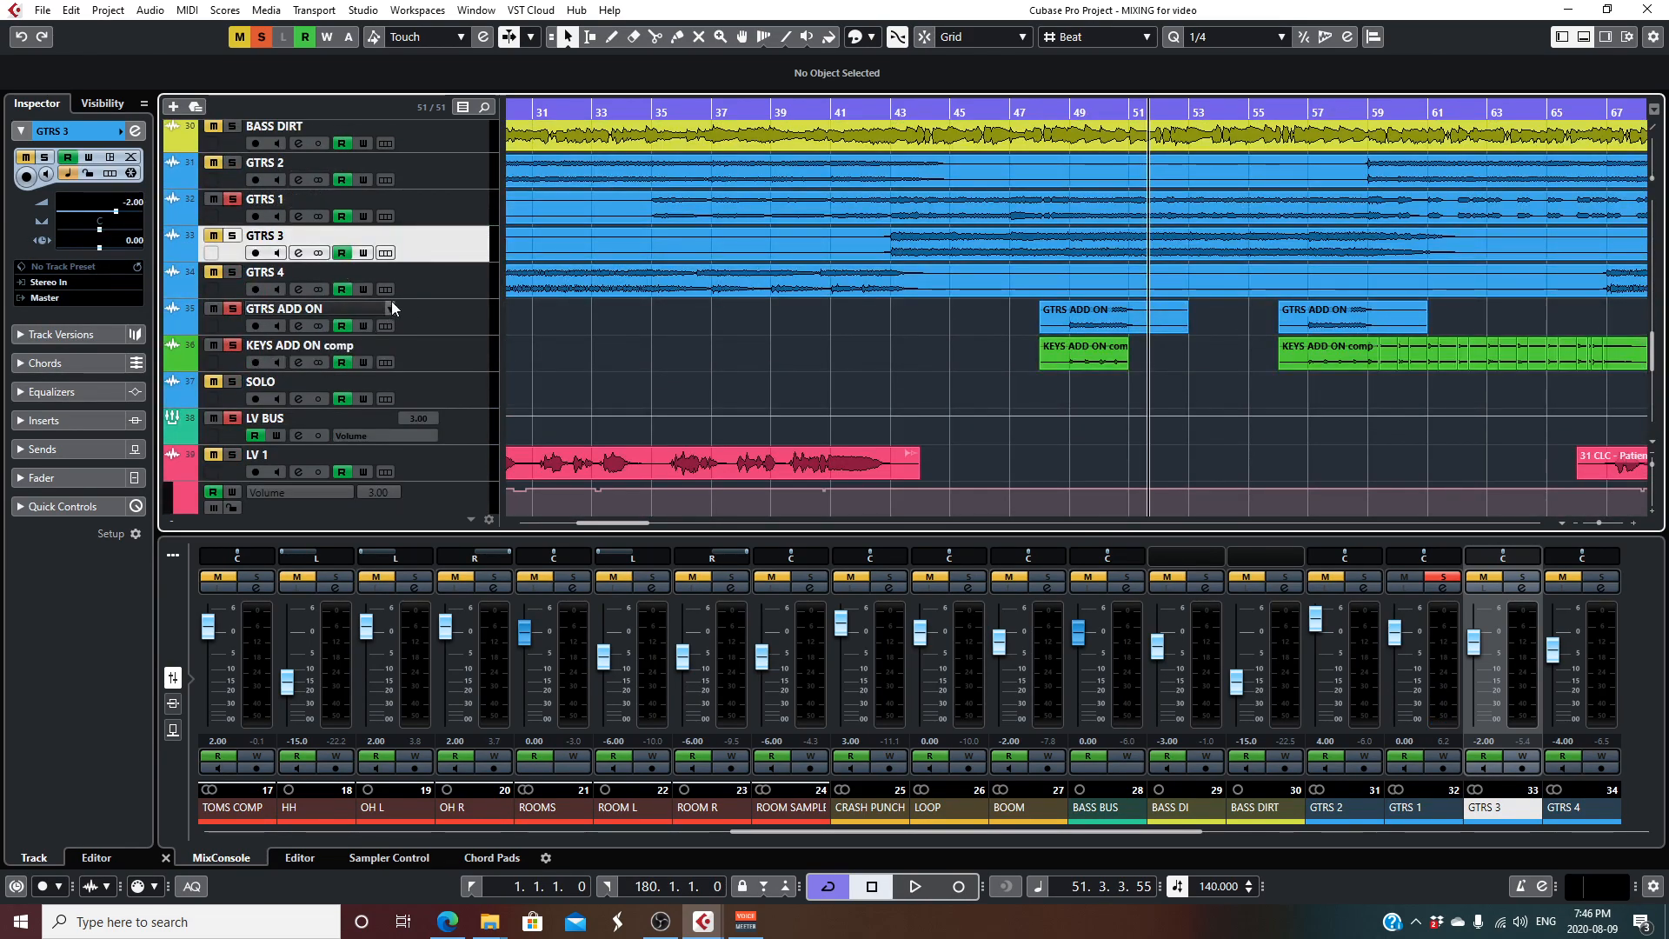
scroll(544, 315, "up", 2)
scroll(544, 315, "up", 2)
- Audition the soloed GTRS 1, guitar and keys add-ons and lead vocal from bar 56, adding GTRS 2 to the solo
left_click_drag(1600, 522, 1595, 523)
scroll(1191, 414, "down", 2)
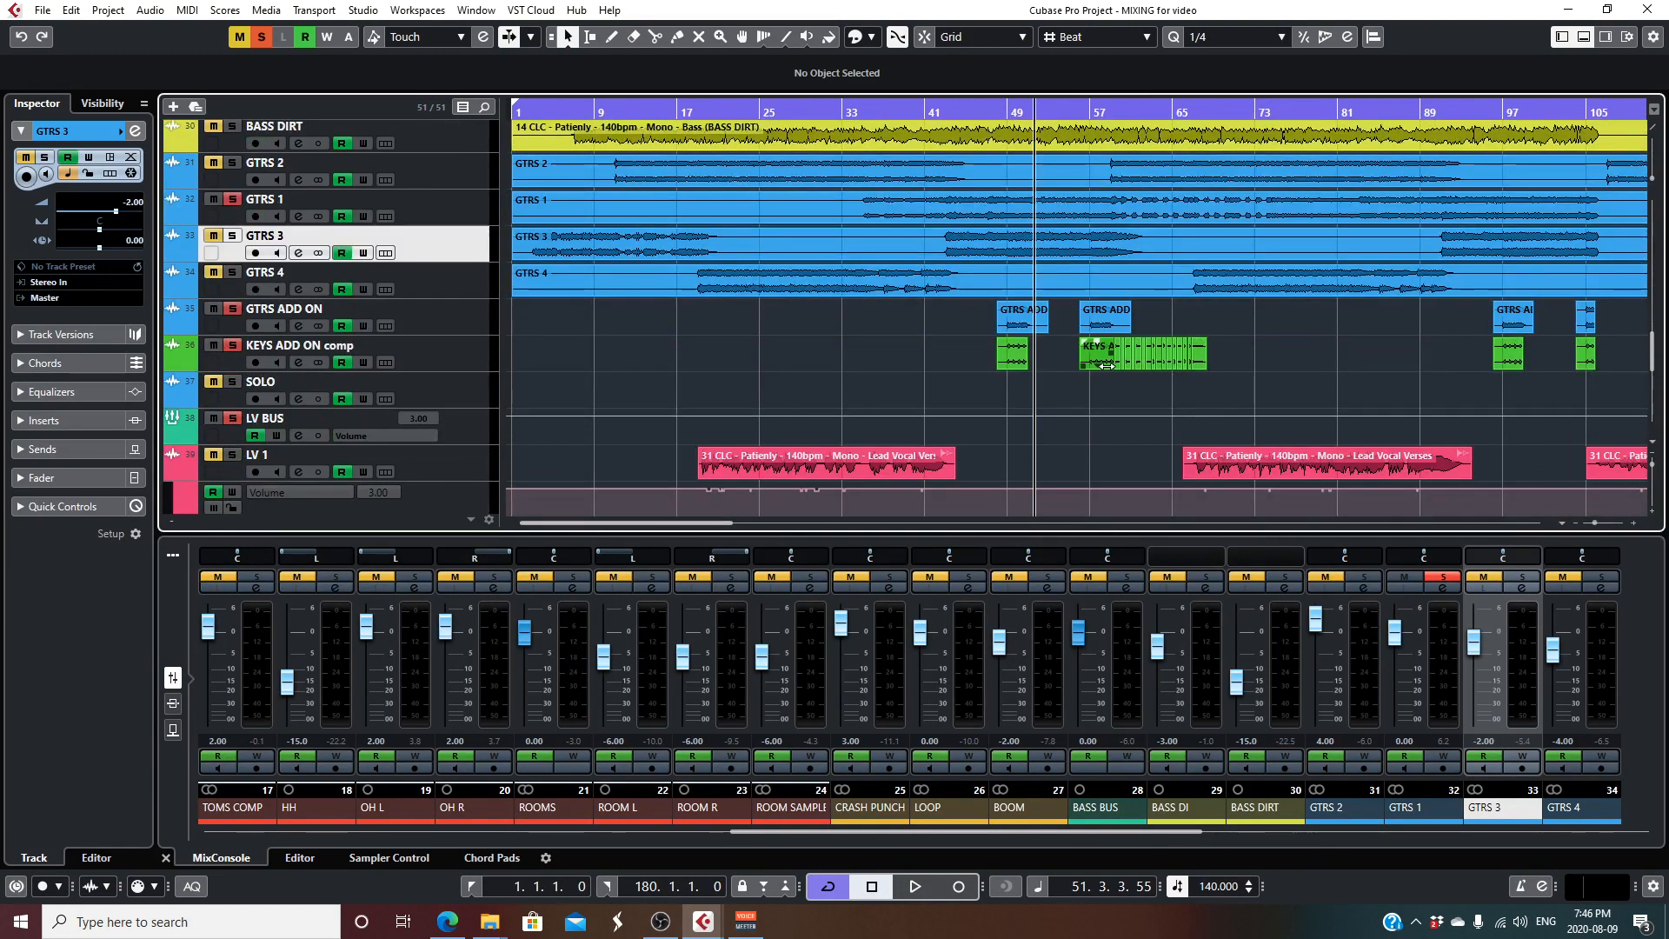
left_click_drag(1070, 110, 1079, 106)
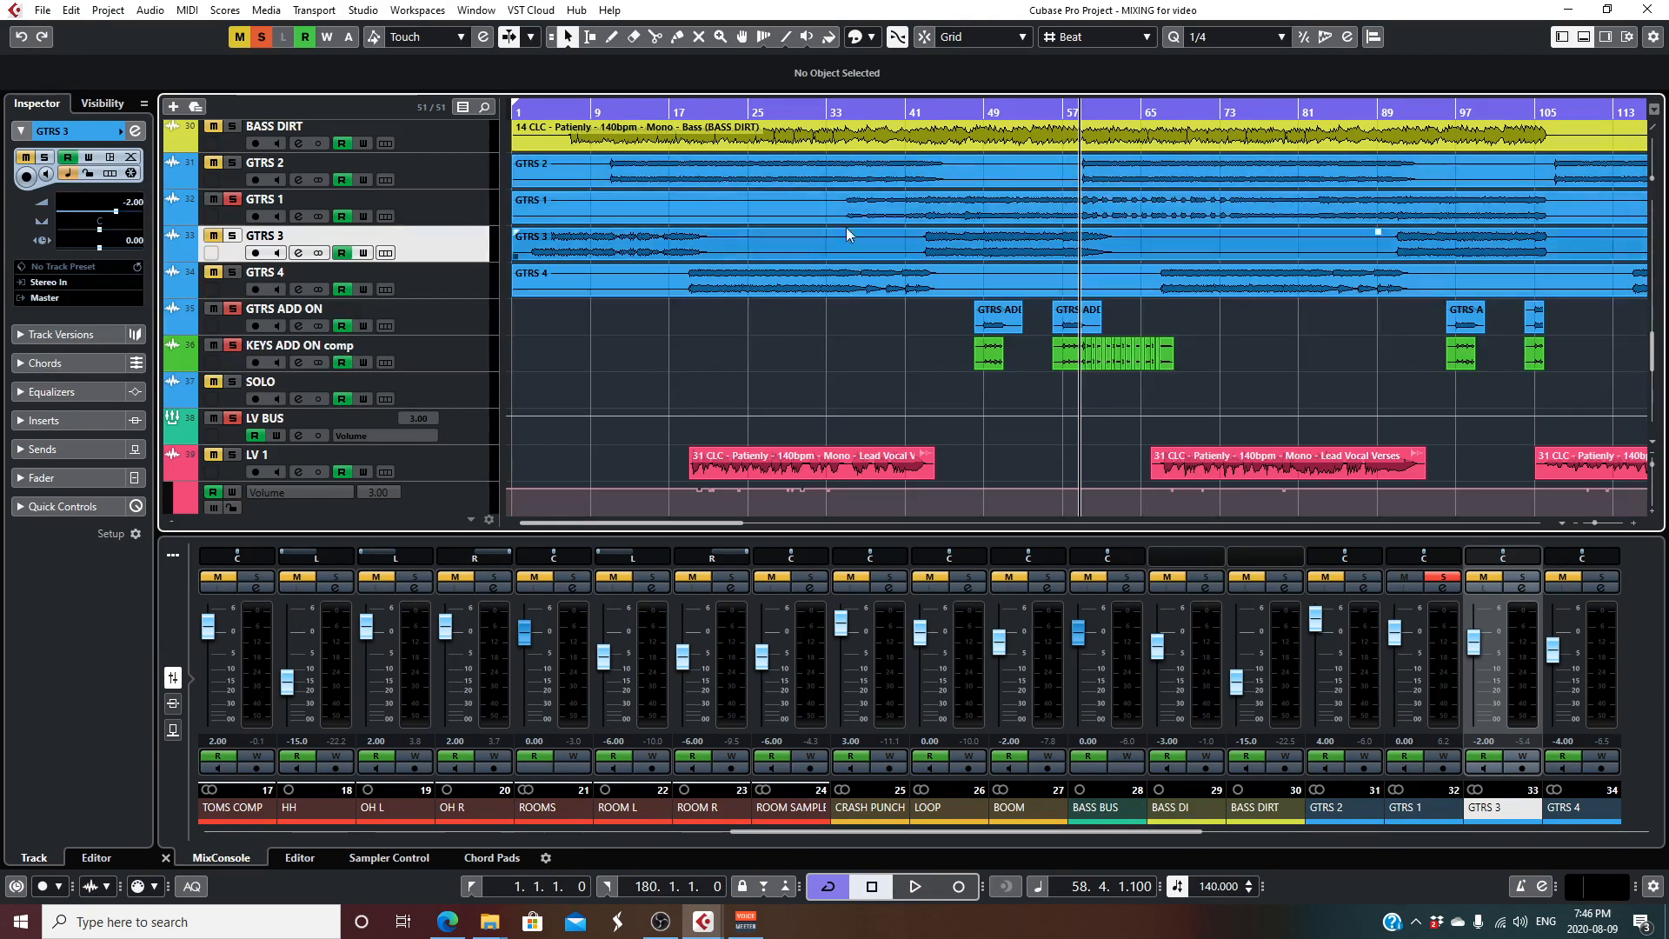
left_click_drag(1588, 524, 1593, 523)
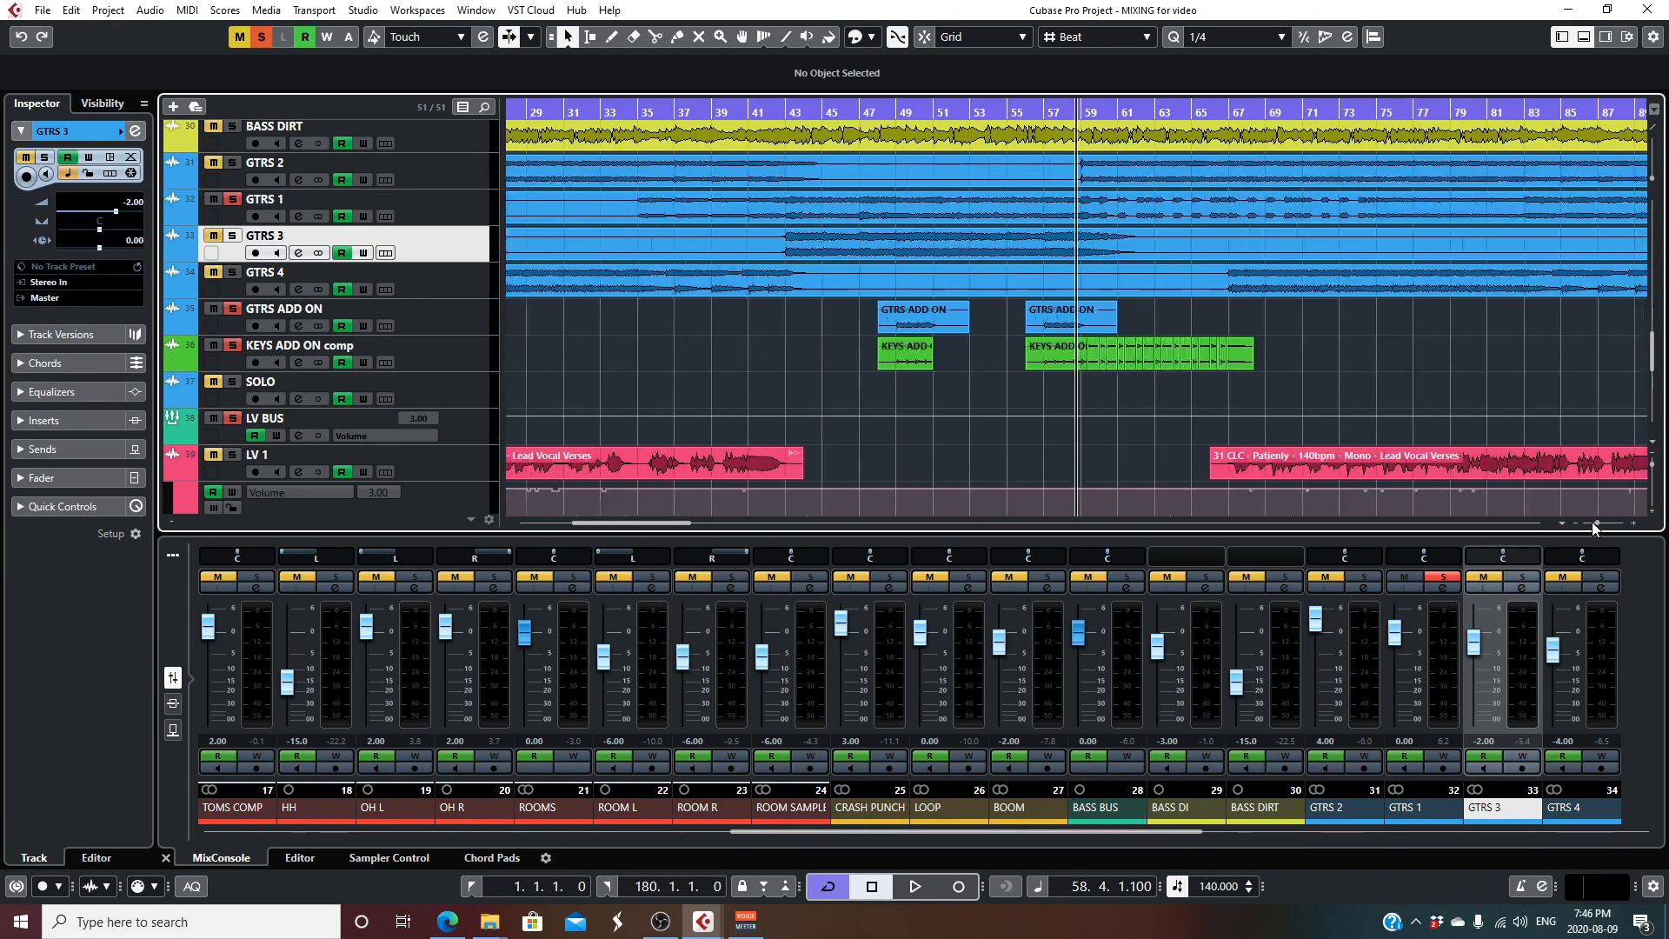
left_click(1028, 108)
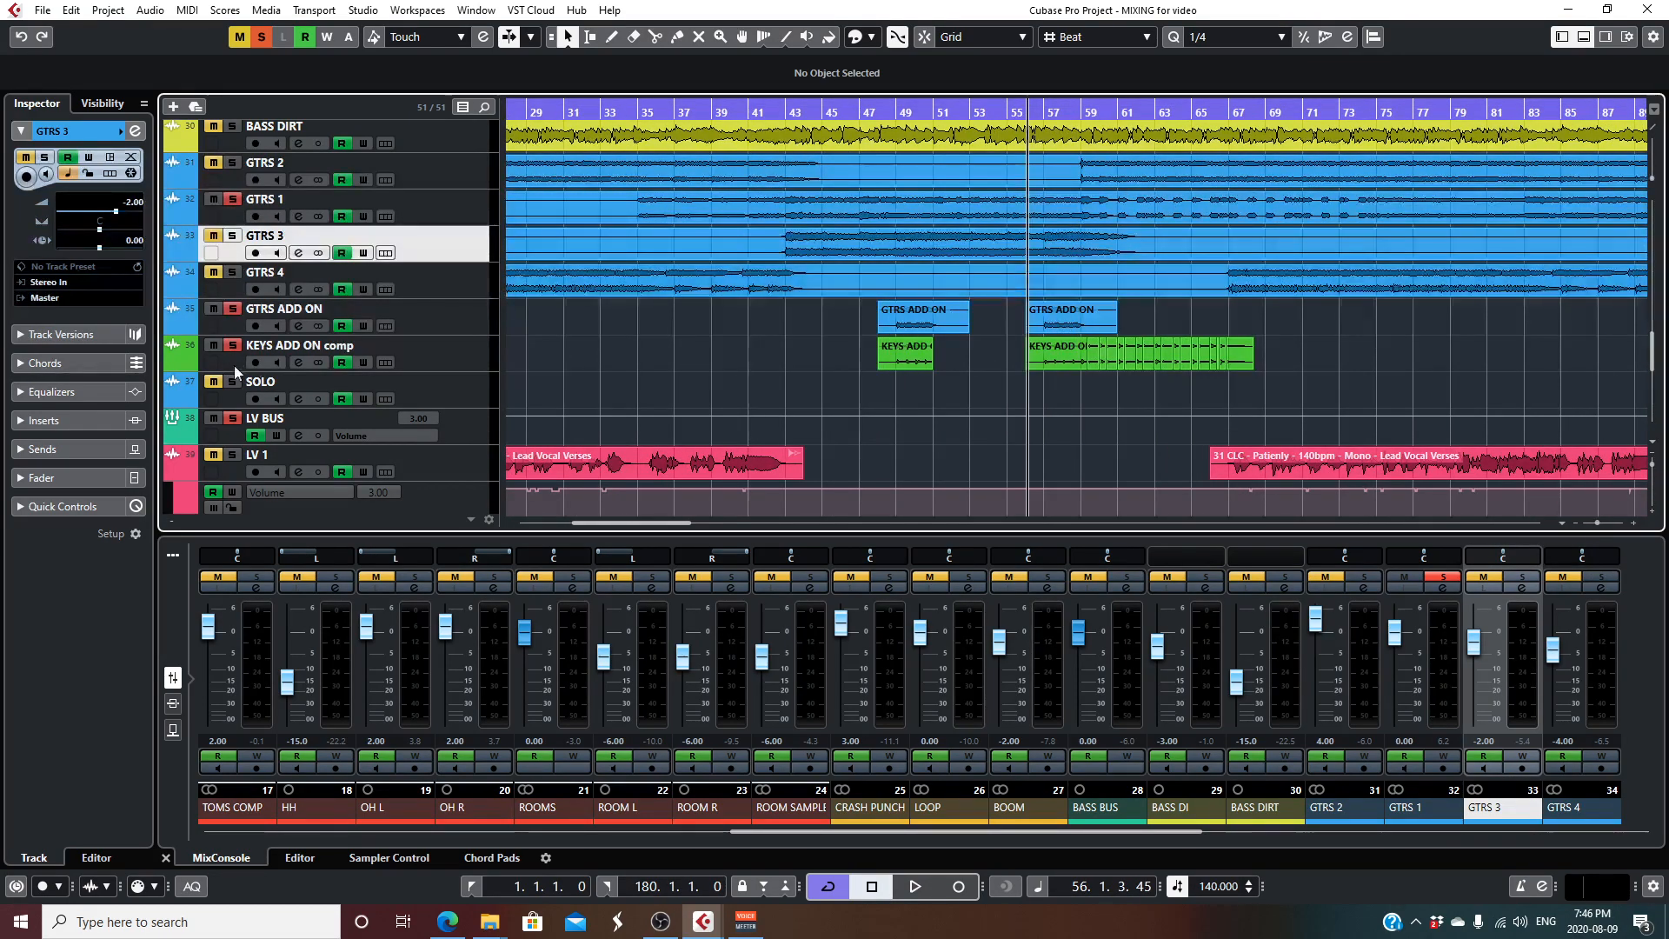
key("space")
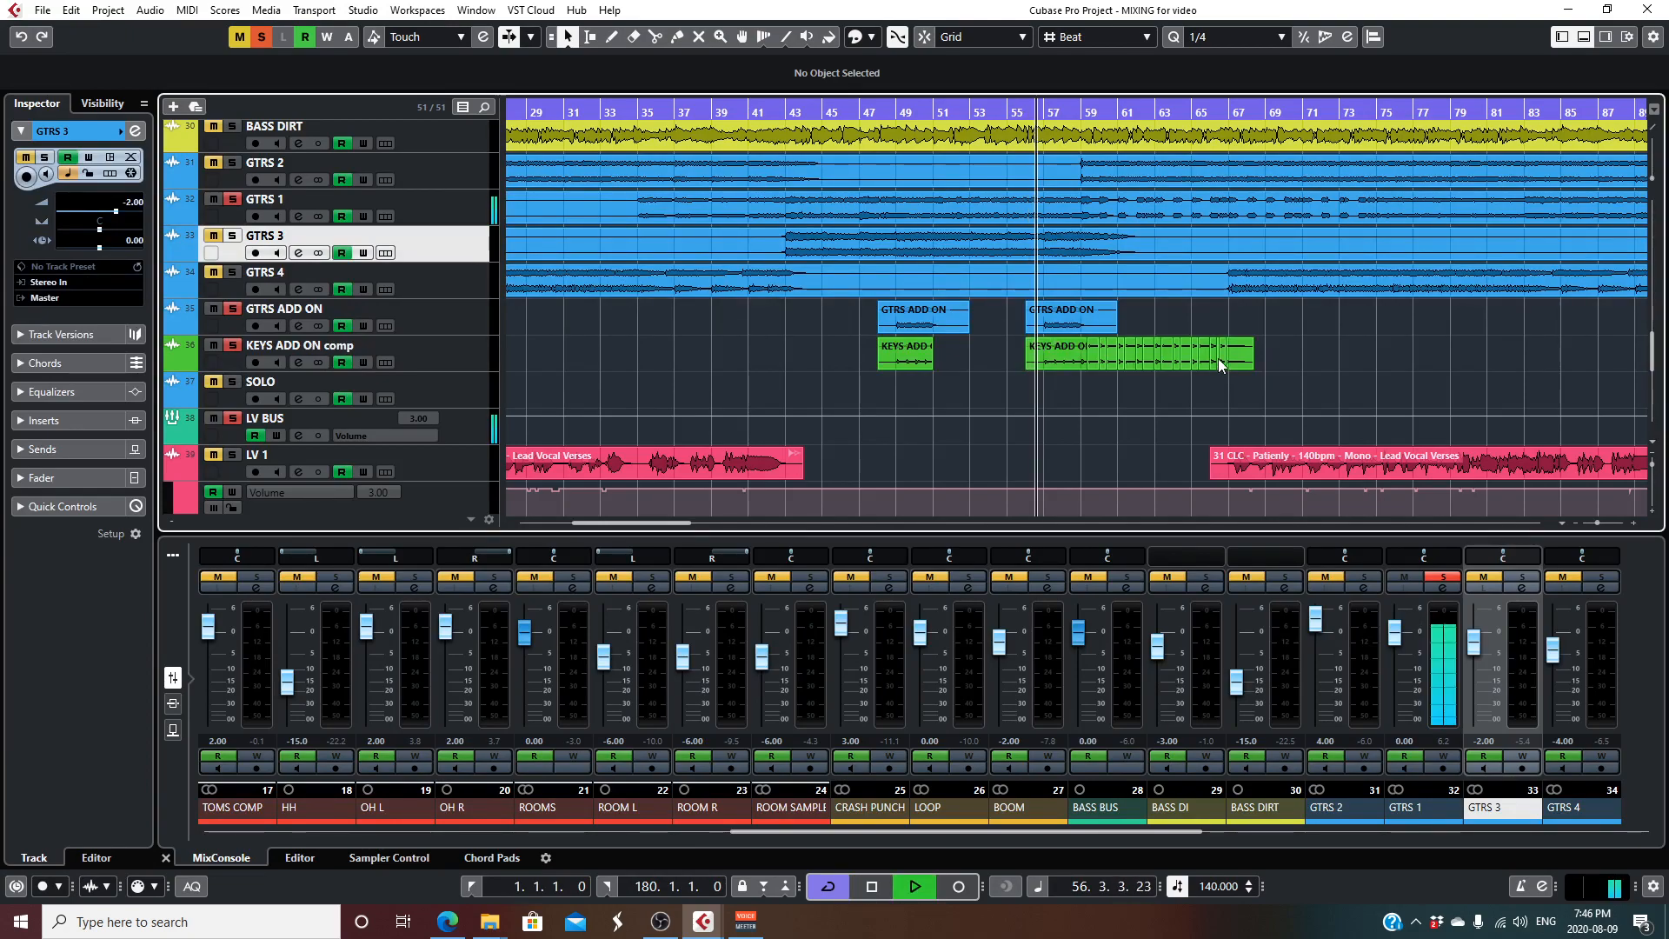
scroll(1220, 358, "down", 4)
scroll(1223, 359, "up", 4)
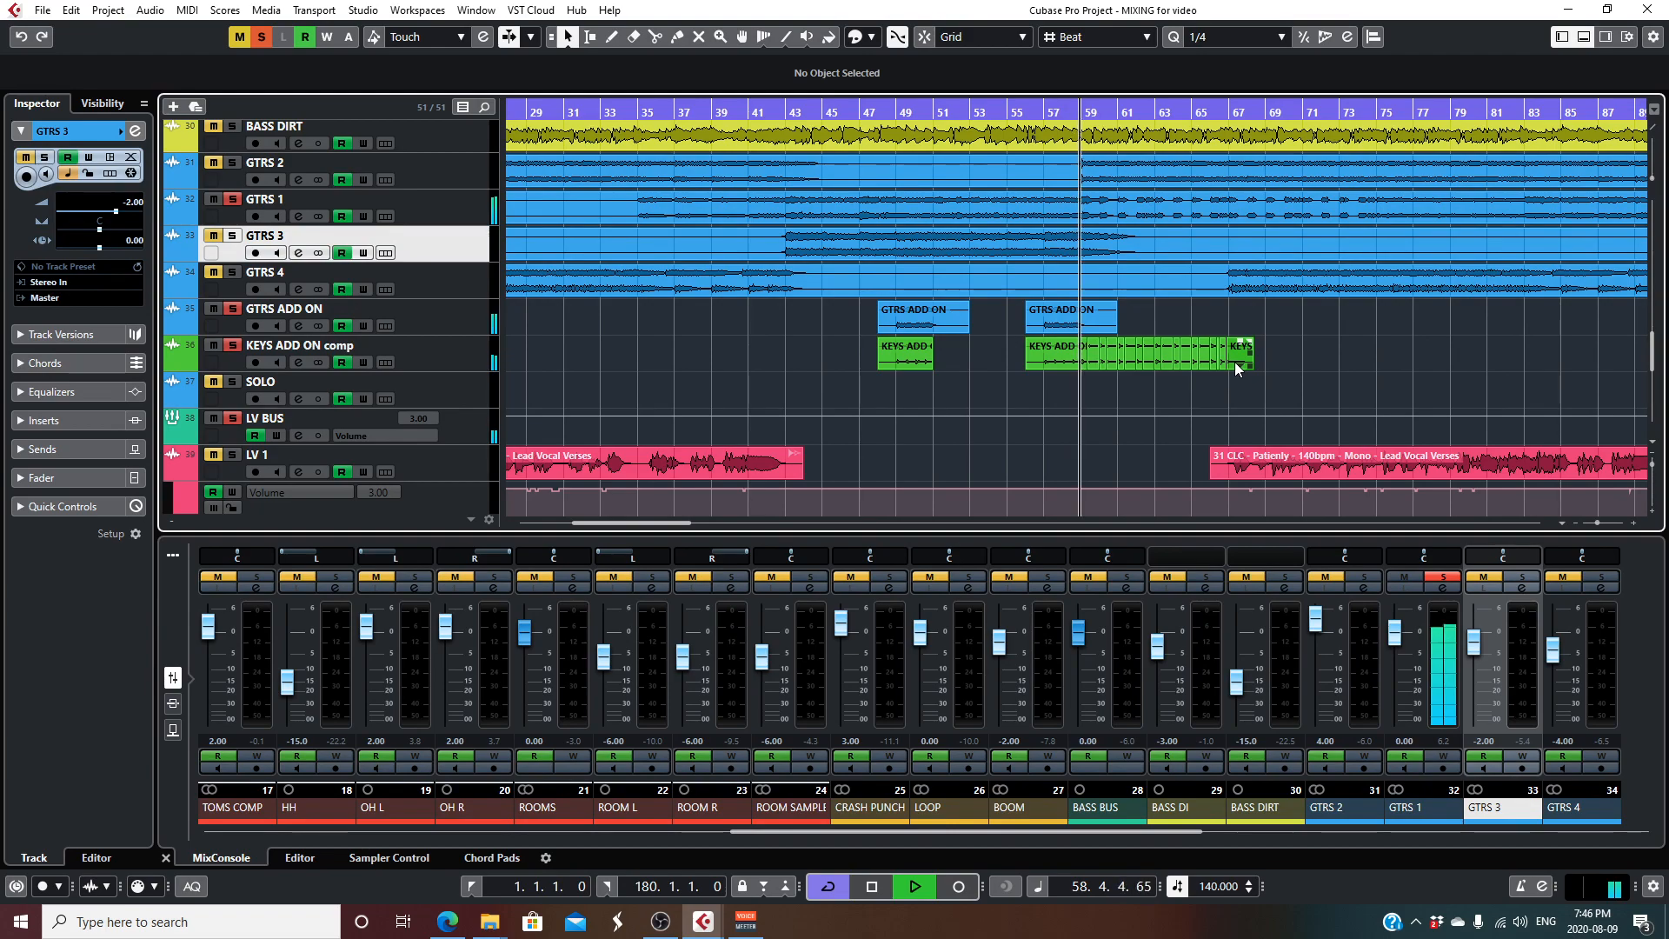
left_click(216, 163)
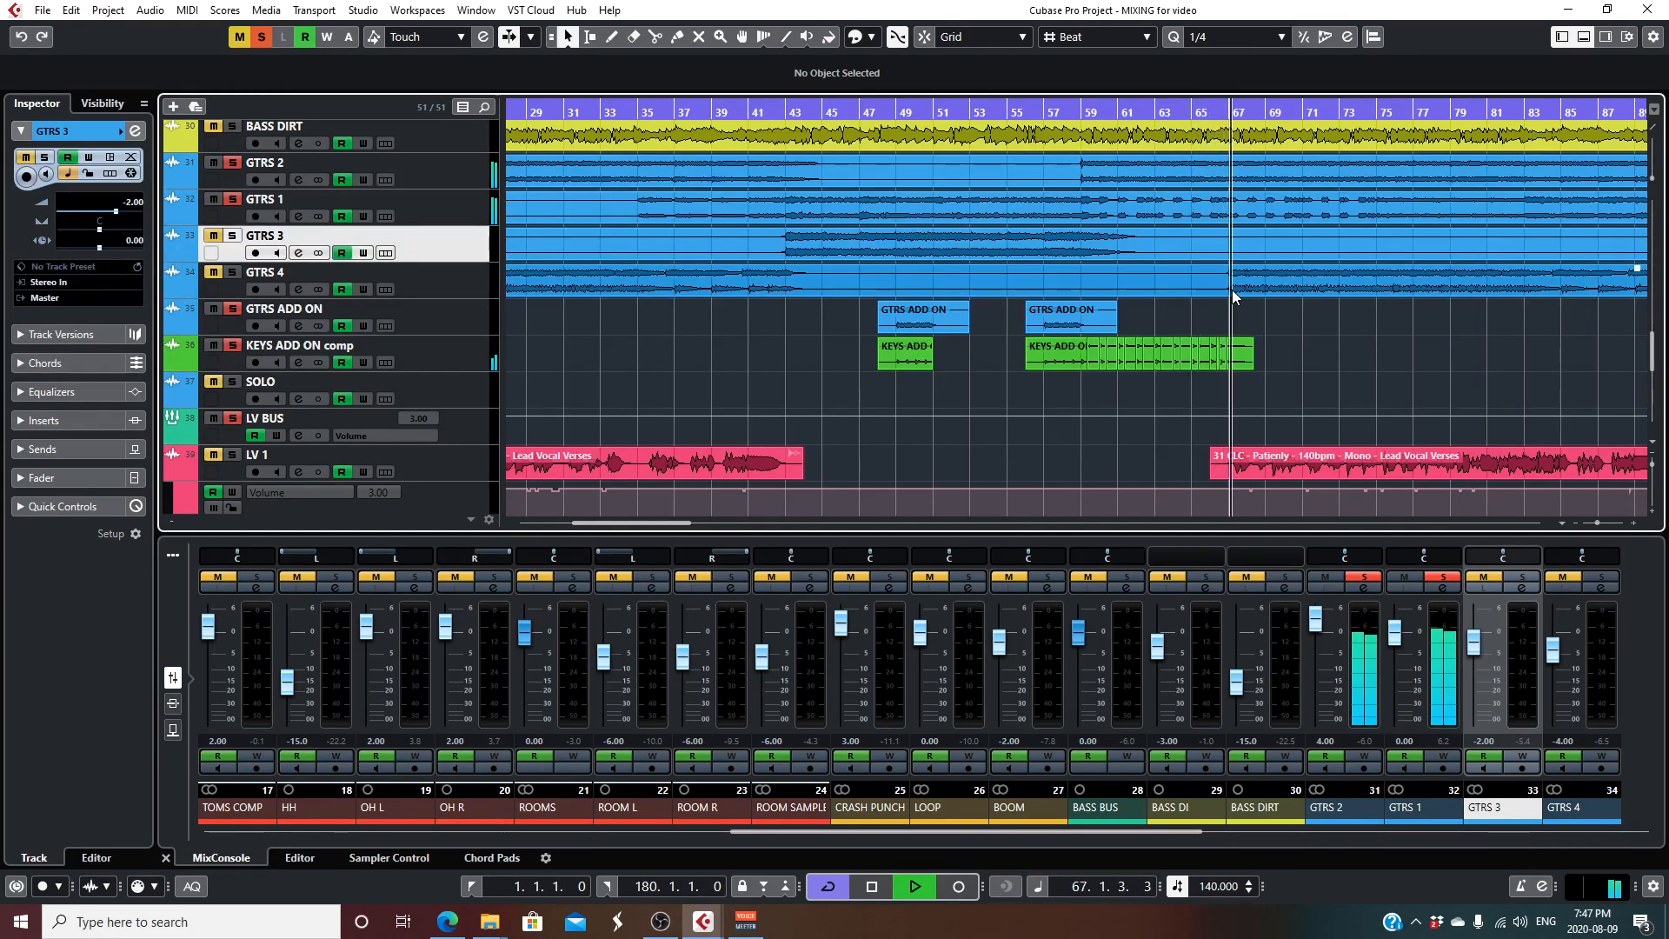
key("space")
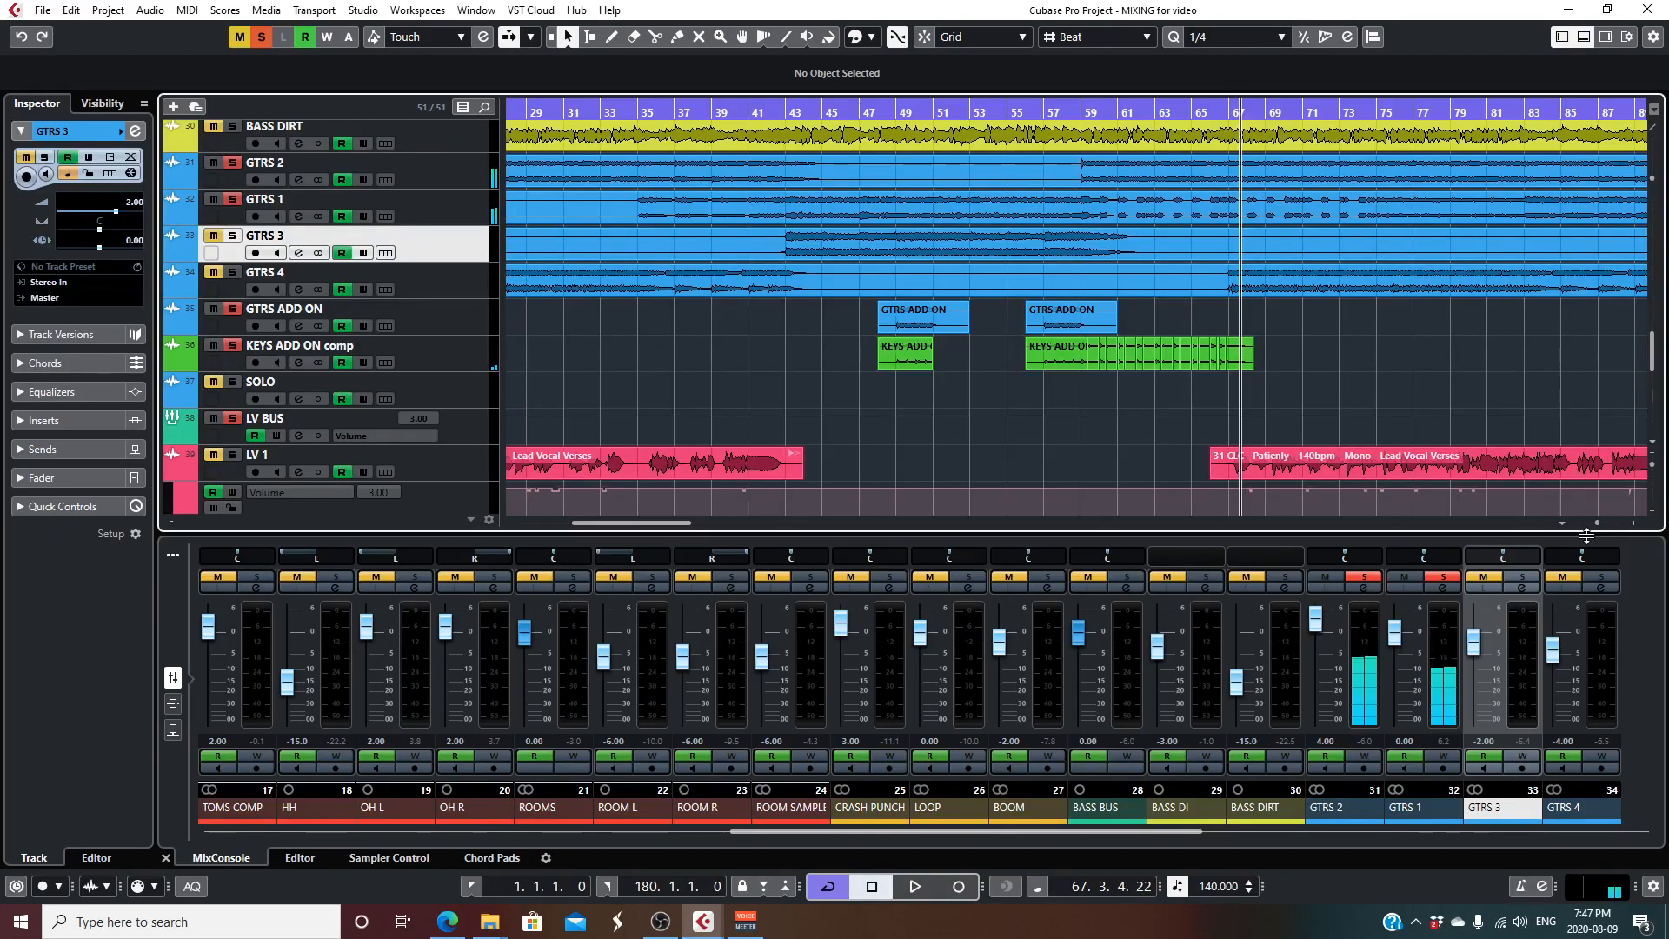
- Go to about bar 122, clear all solos and solo only the SOLO guitar track
left_click_drag(1596, 522, 1593, 522)
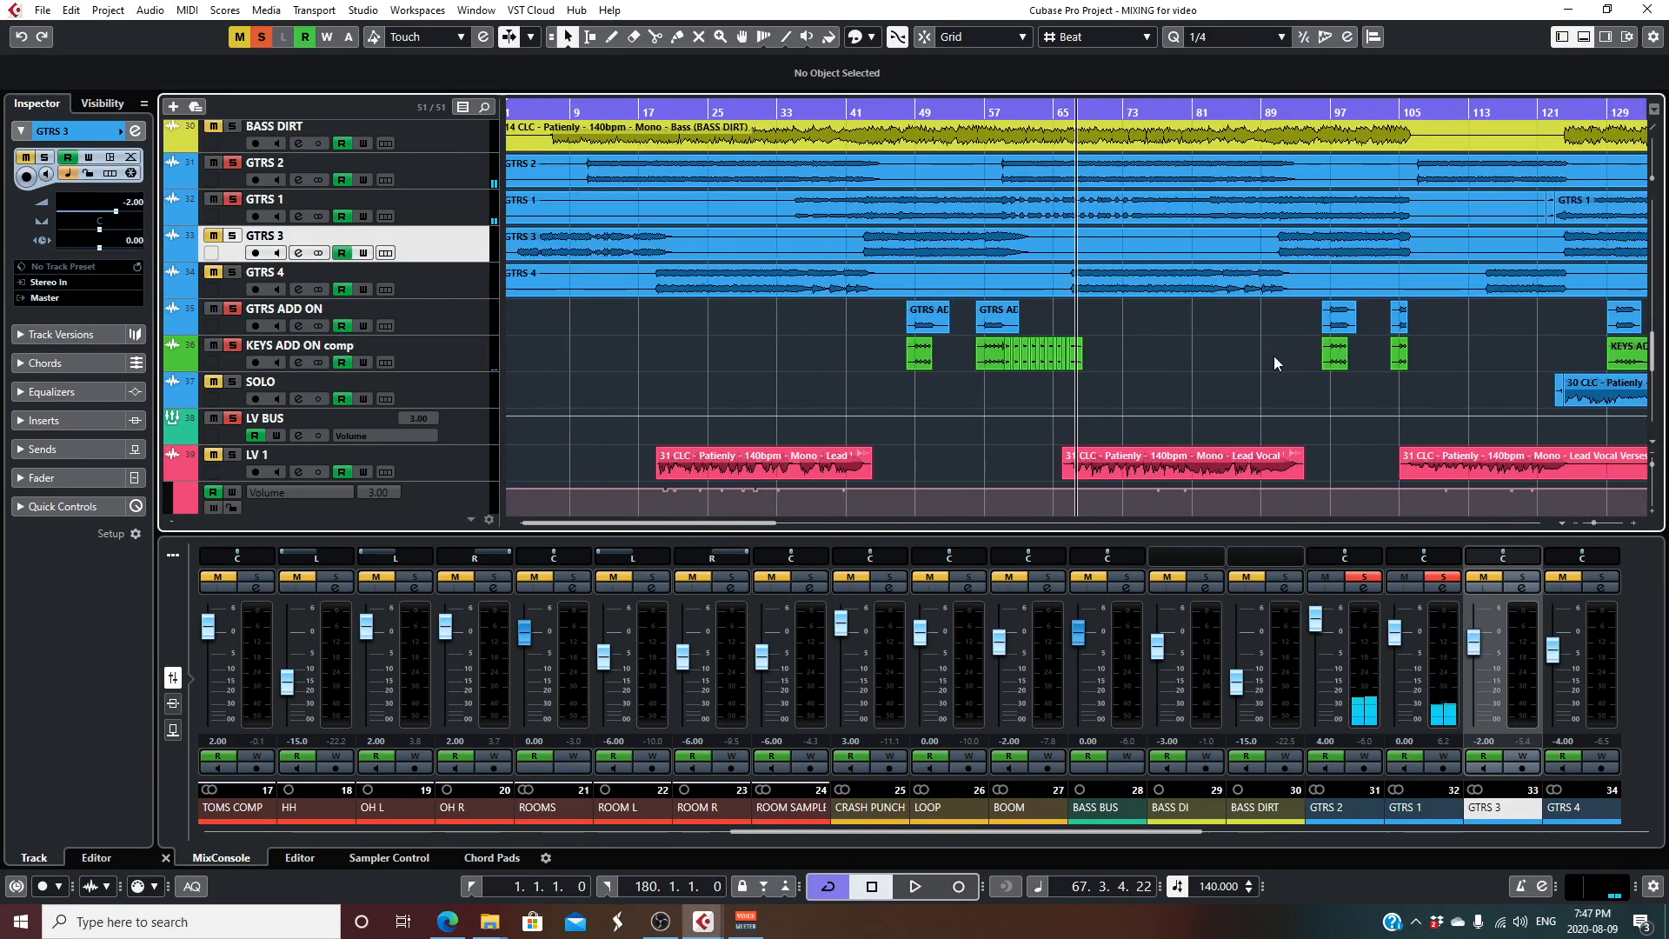
left_click_drag(755, 523, 931, 528)
left_click_drag(759, 111, 759, 144)
left_click(261, 36)
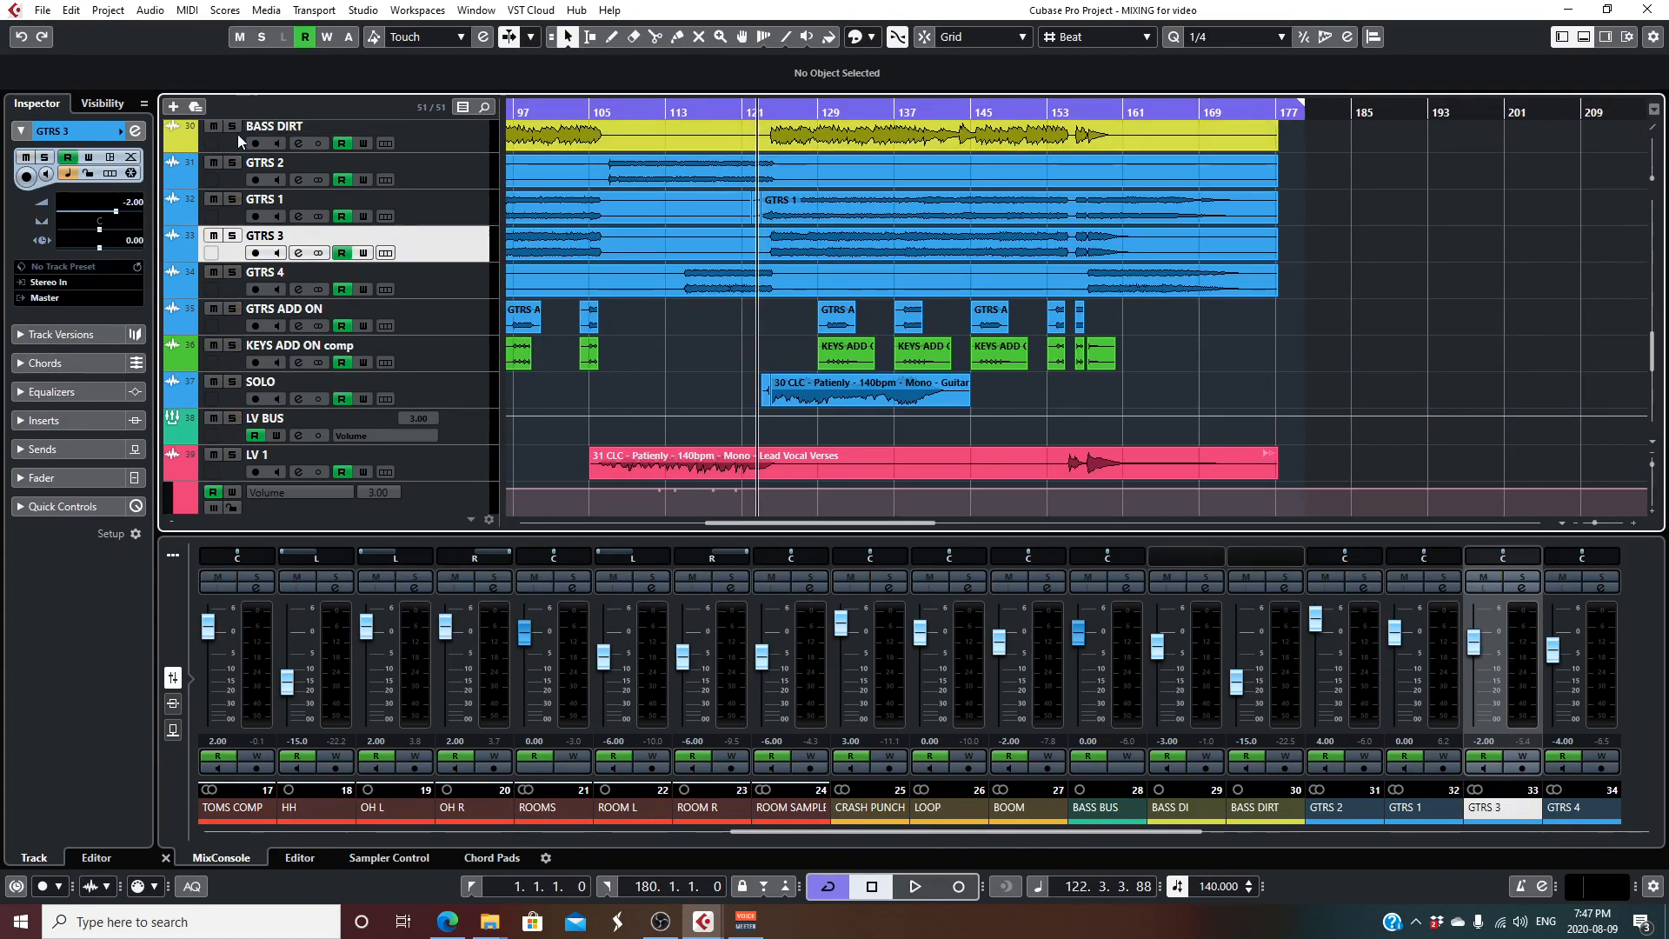
left_click(232, 382)
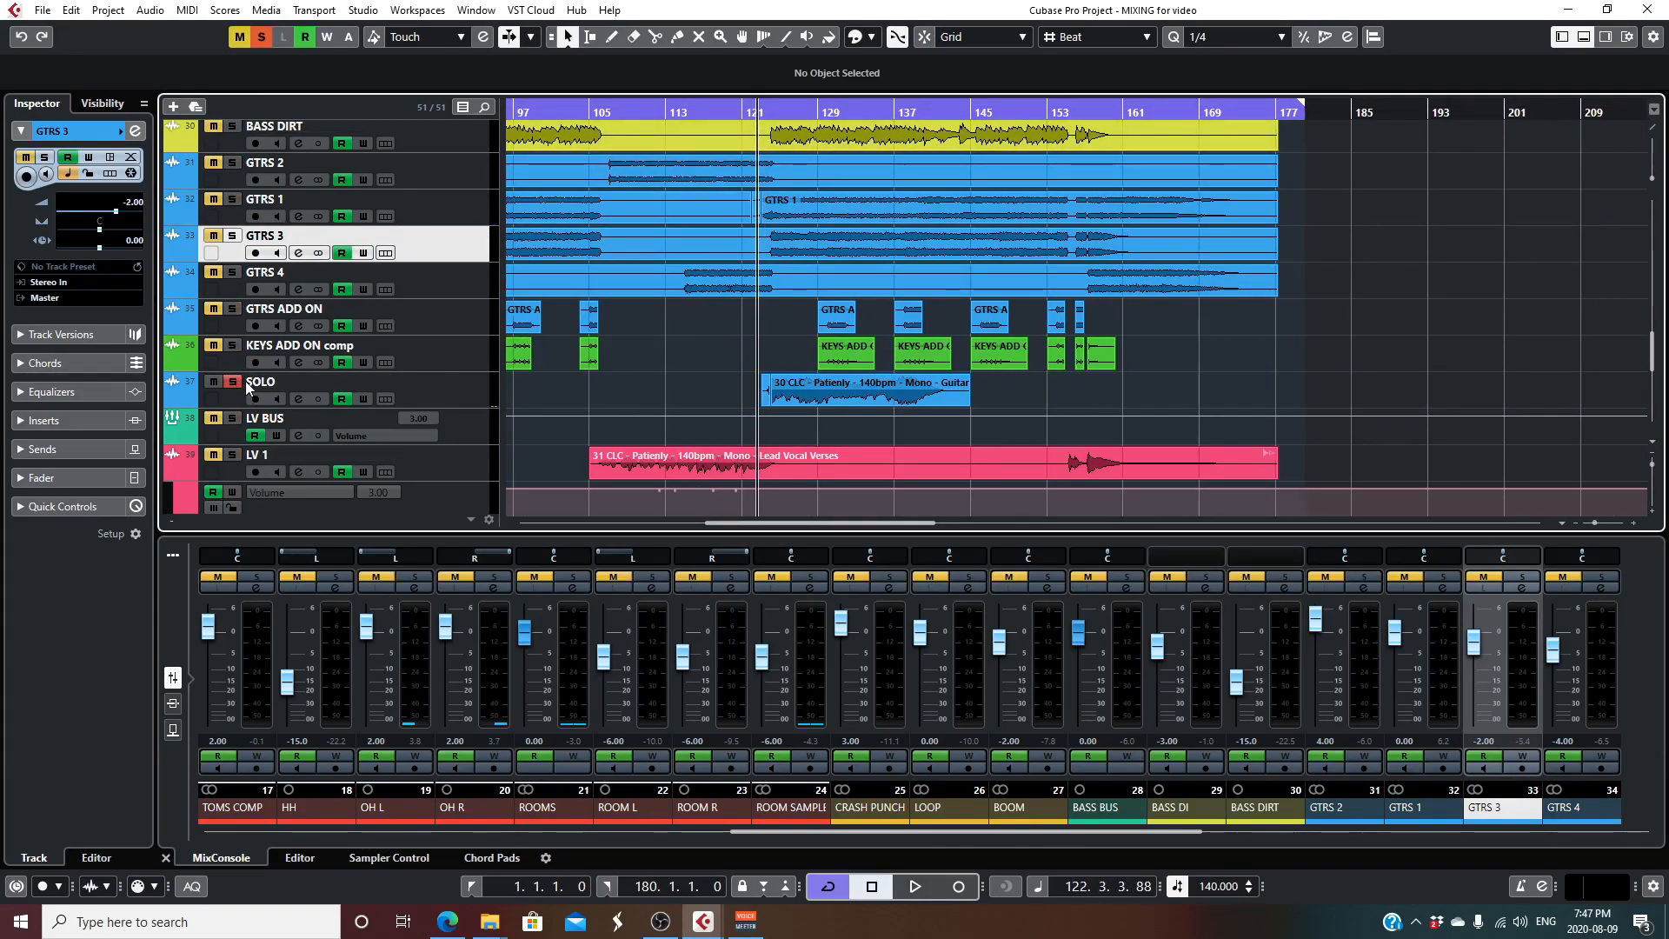
- Inspect the SOLO channel's CLA MixHub insert and its CLA-3A compressor while auditioning the guitar solo
left_click(416, 382)
left_click(298, 398)
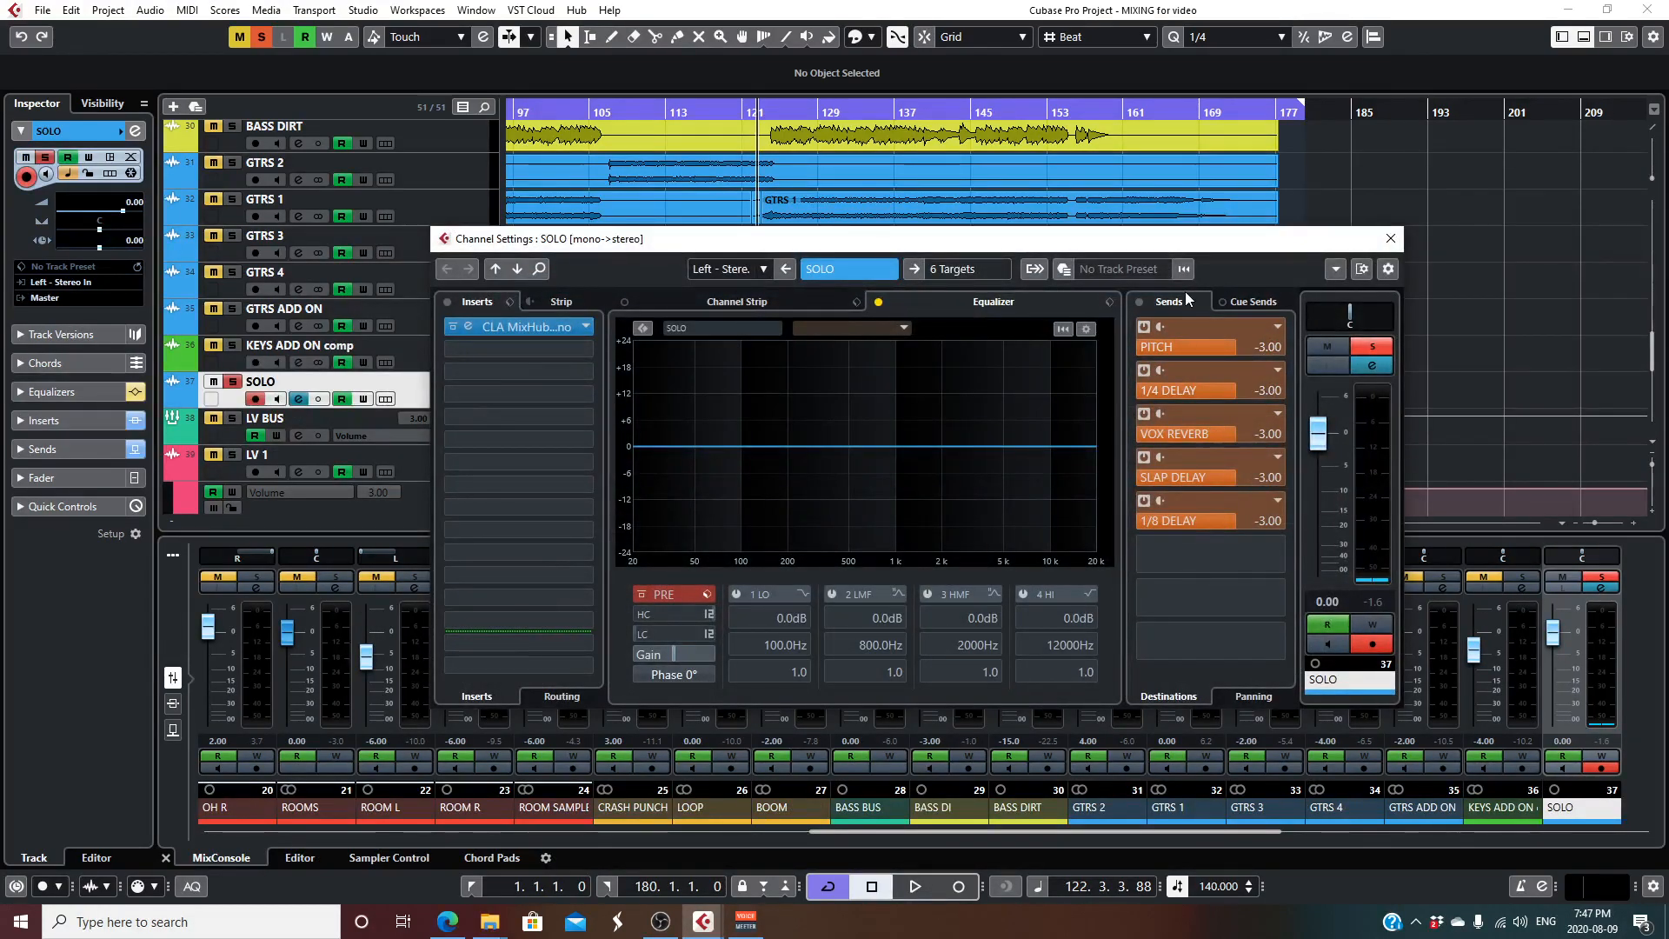
left_click(514, 326)
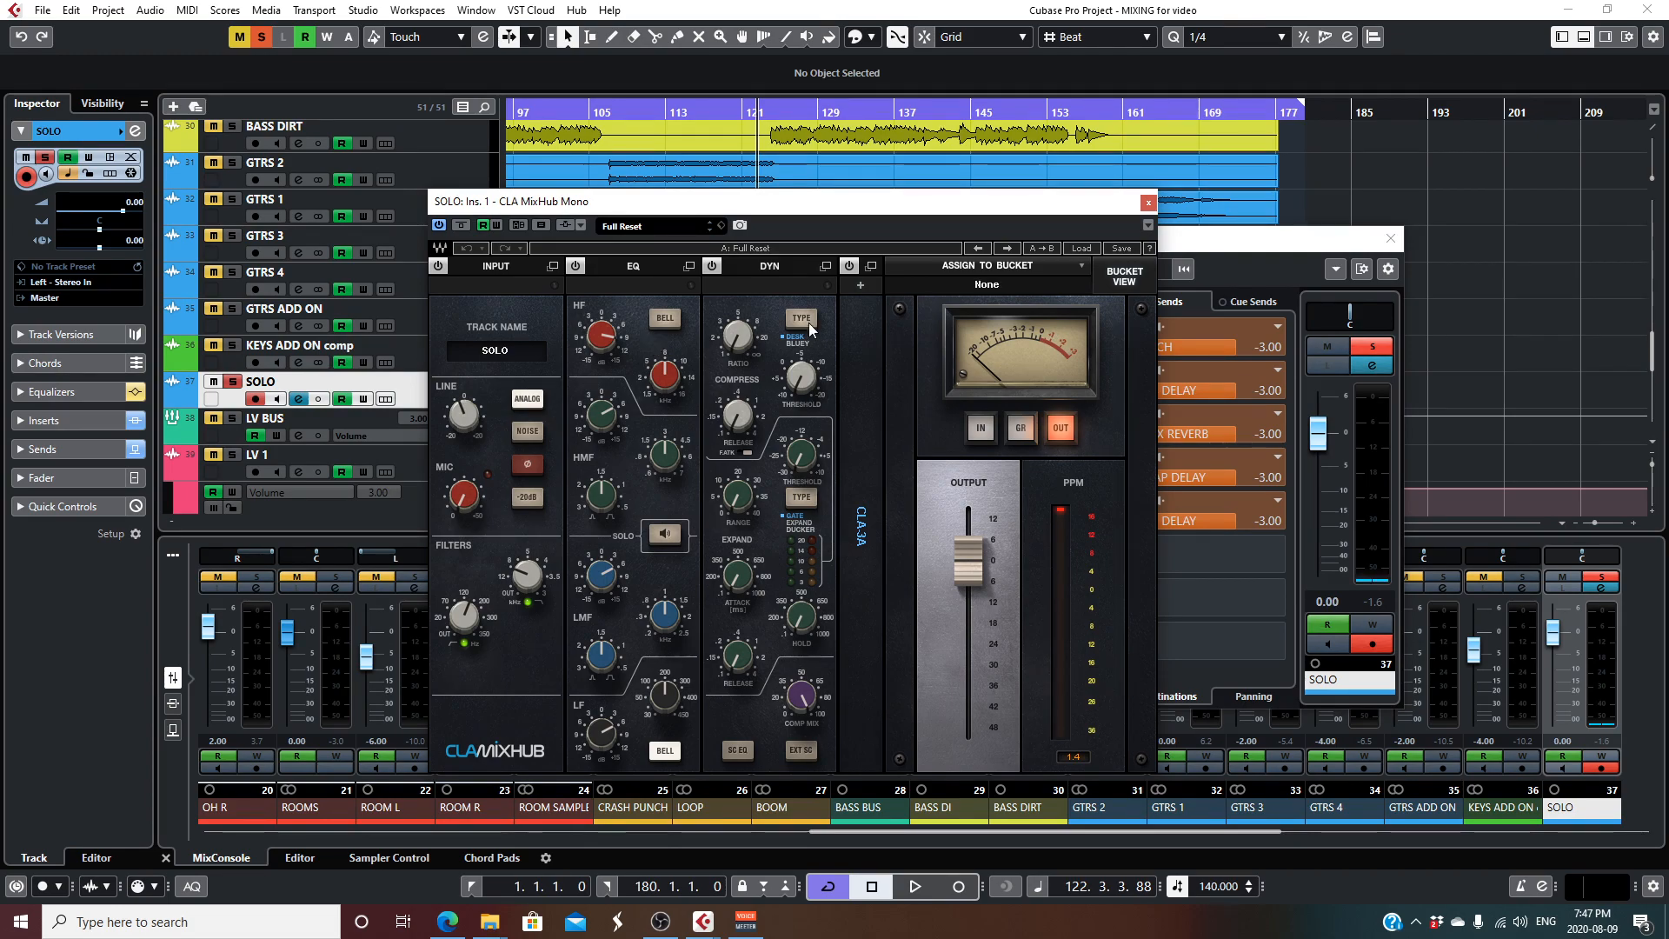
left_click(872, 267)
key("space")
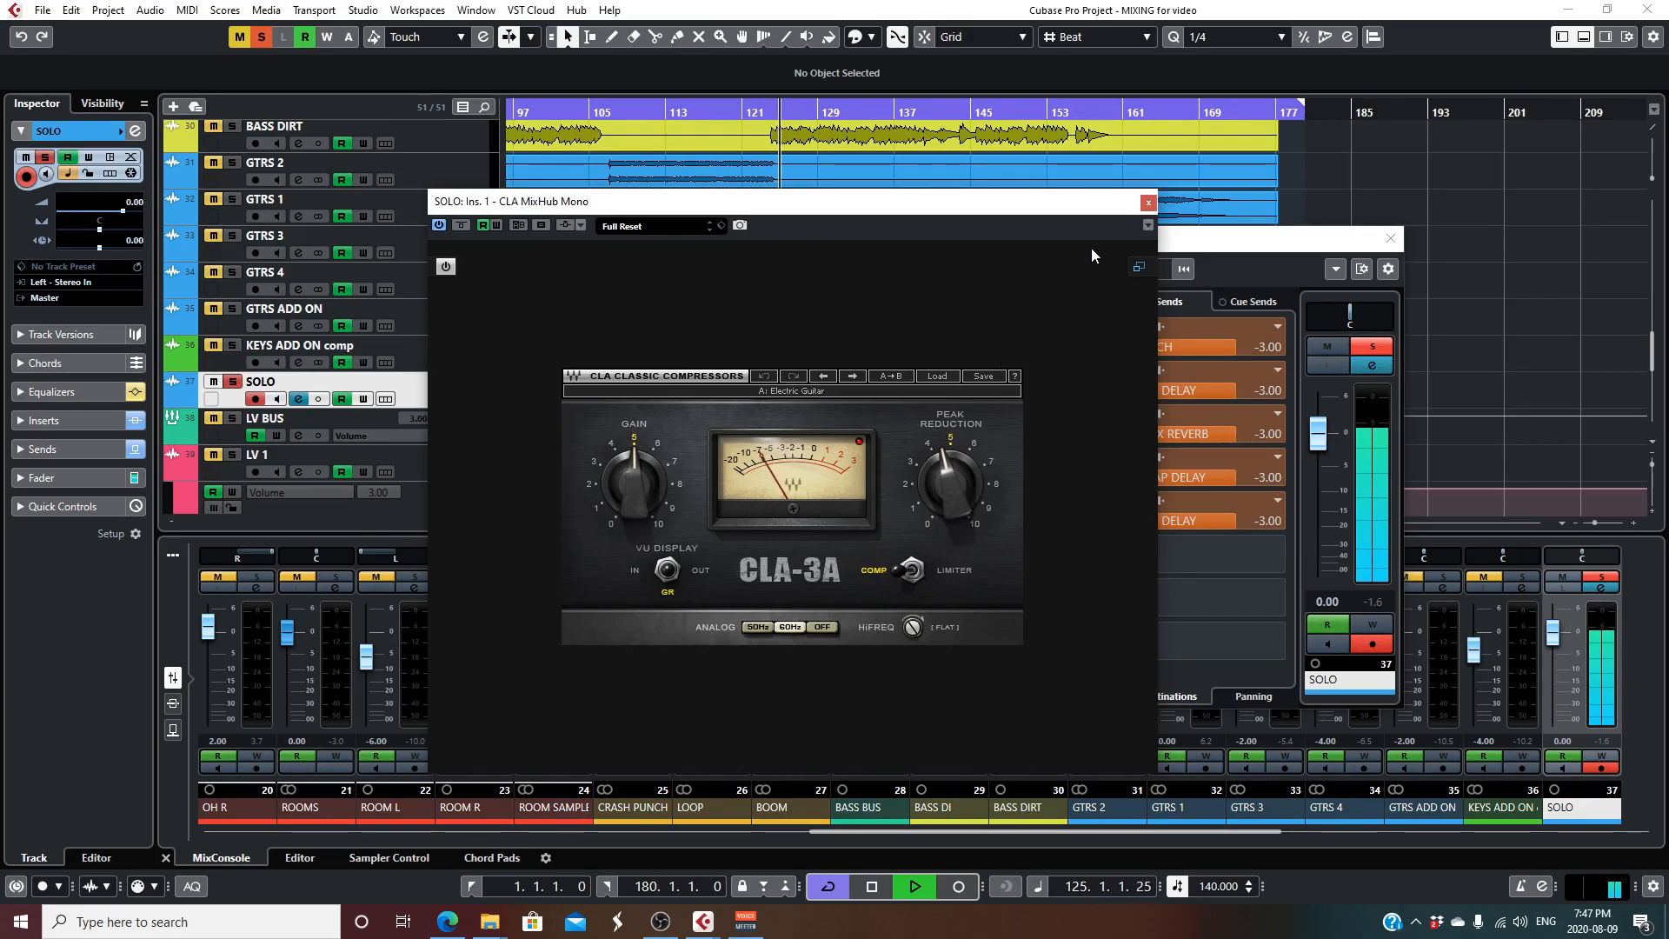
left_click(1148, 204)
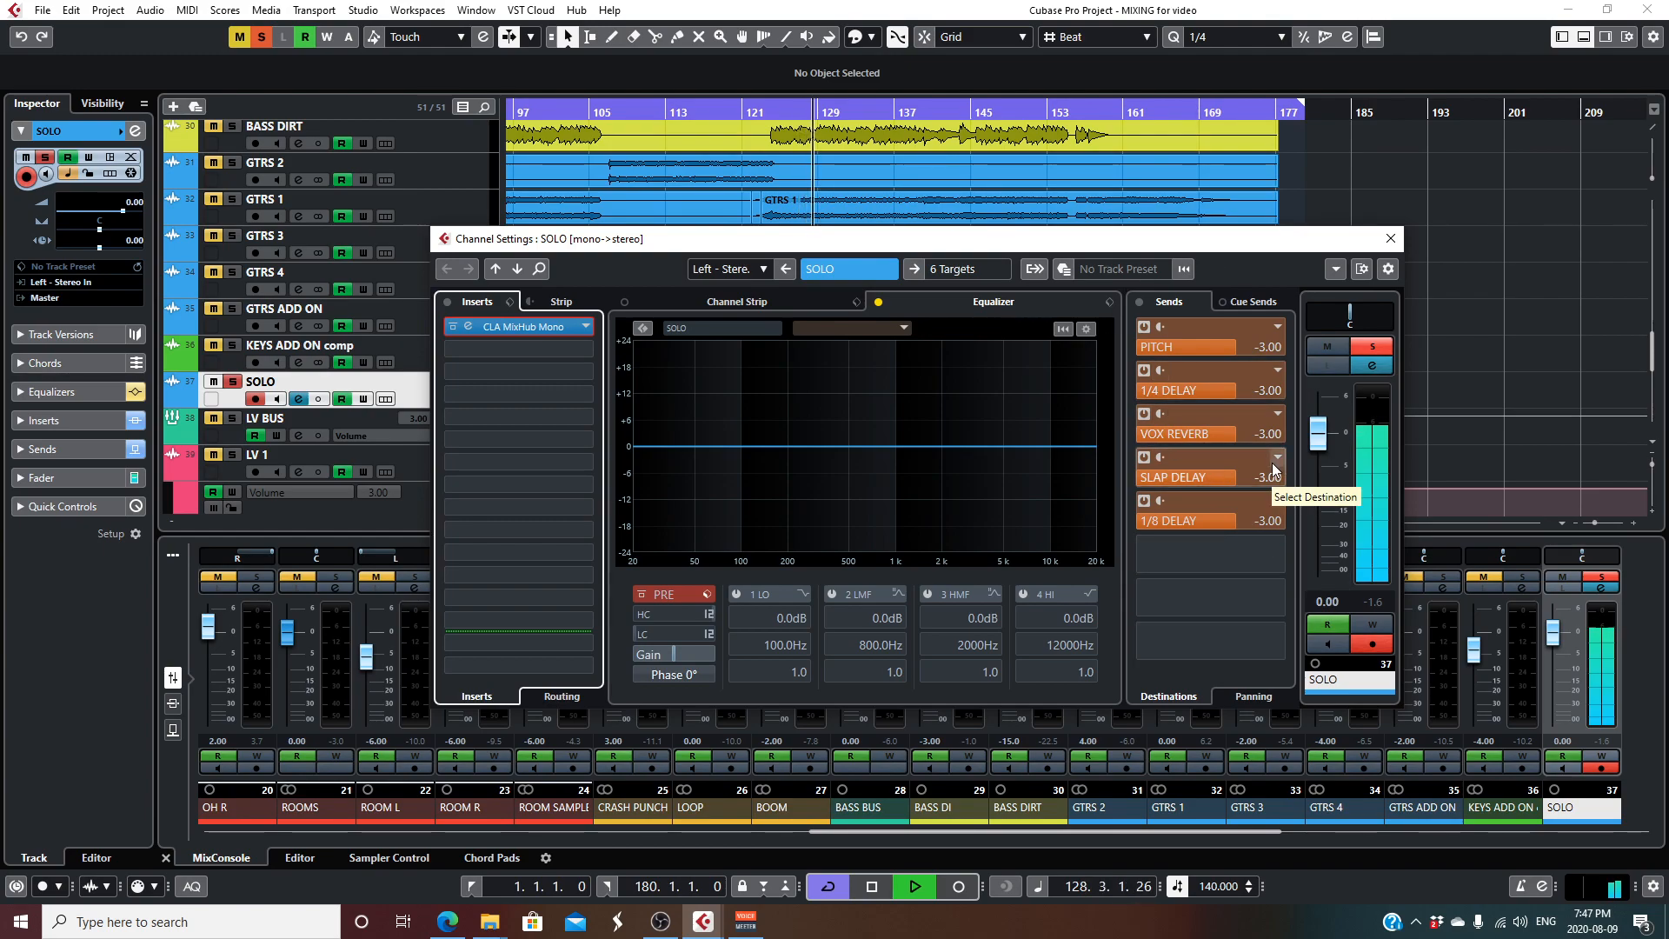
- Review the SOLO channel's pitch, delay and reverb sends while auditioning it again, and close the channel settings
key("space")
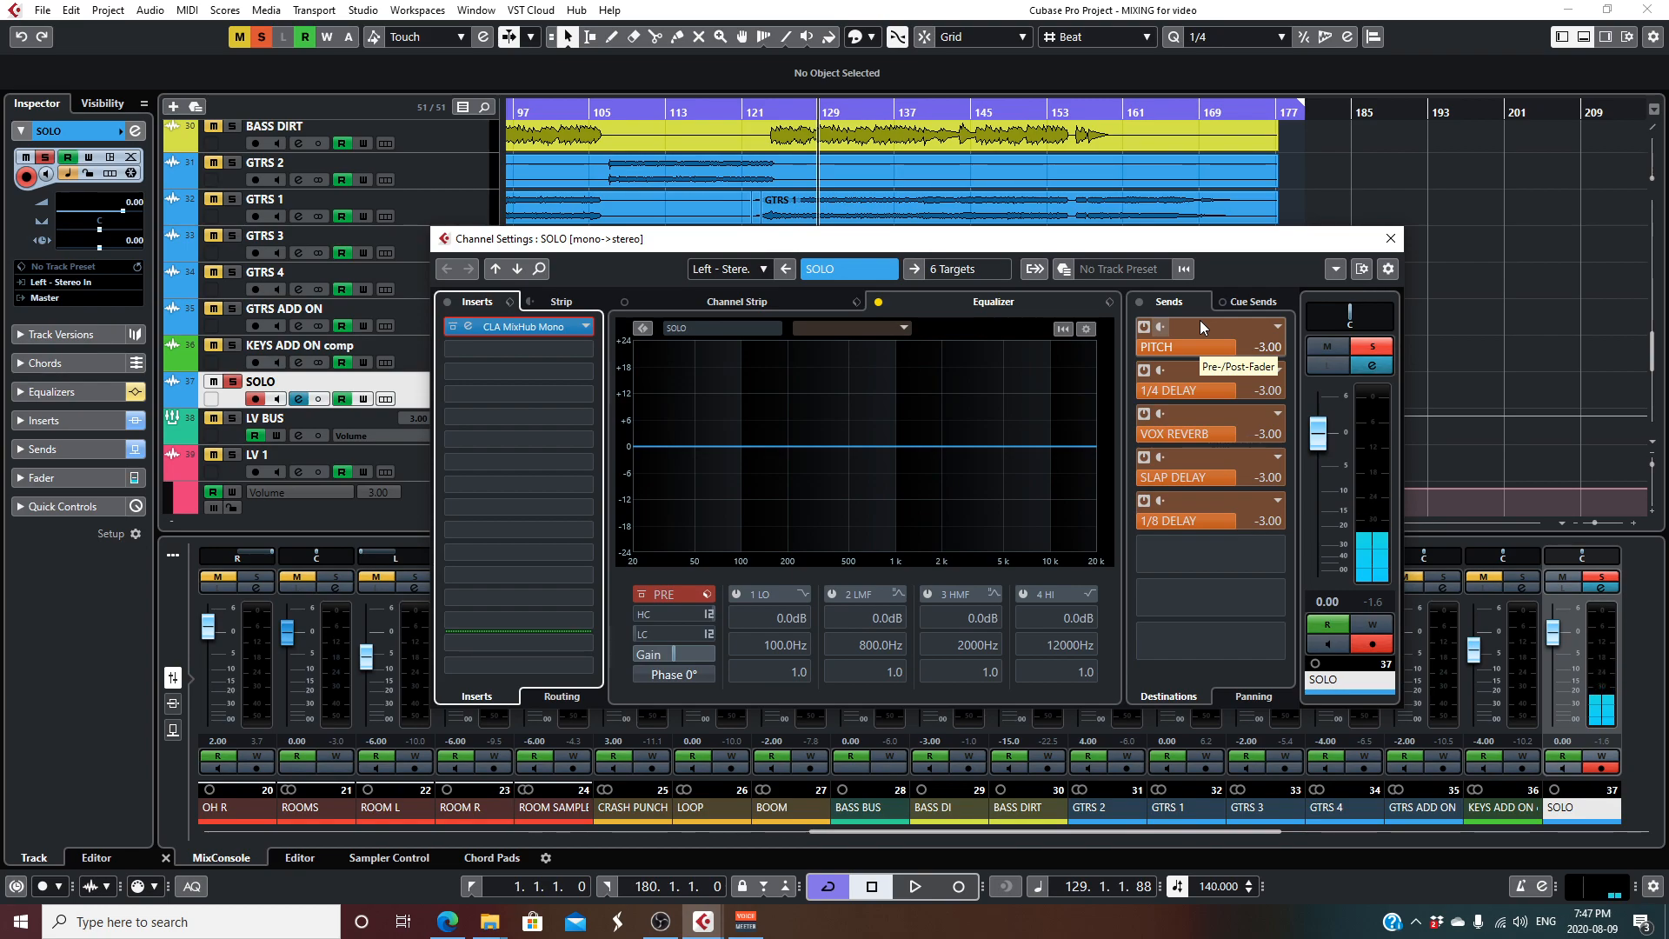
key("space")
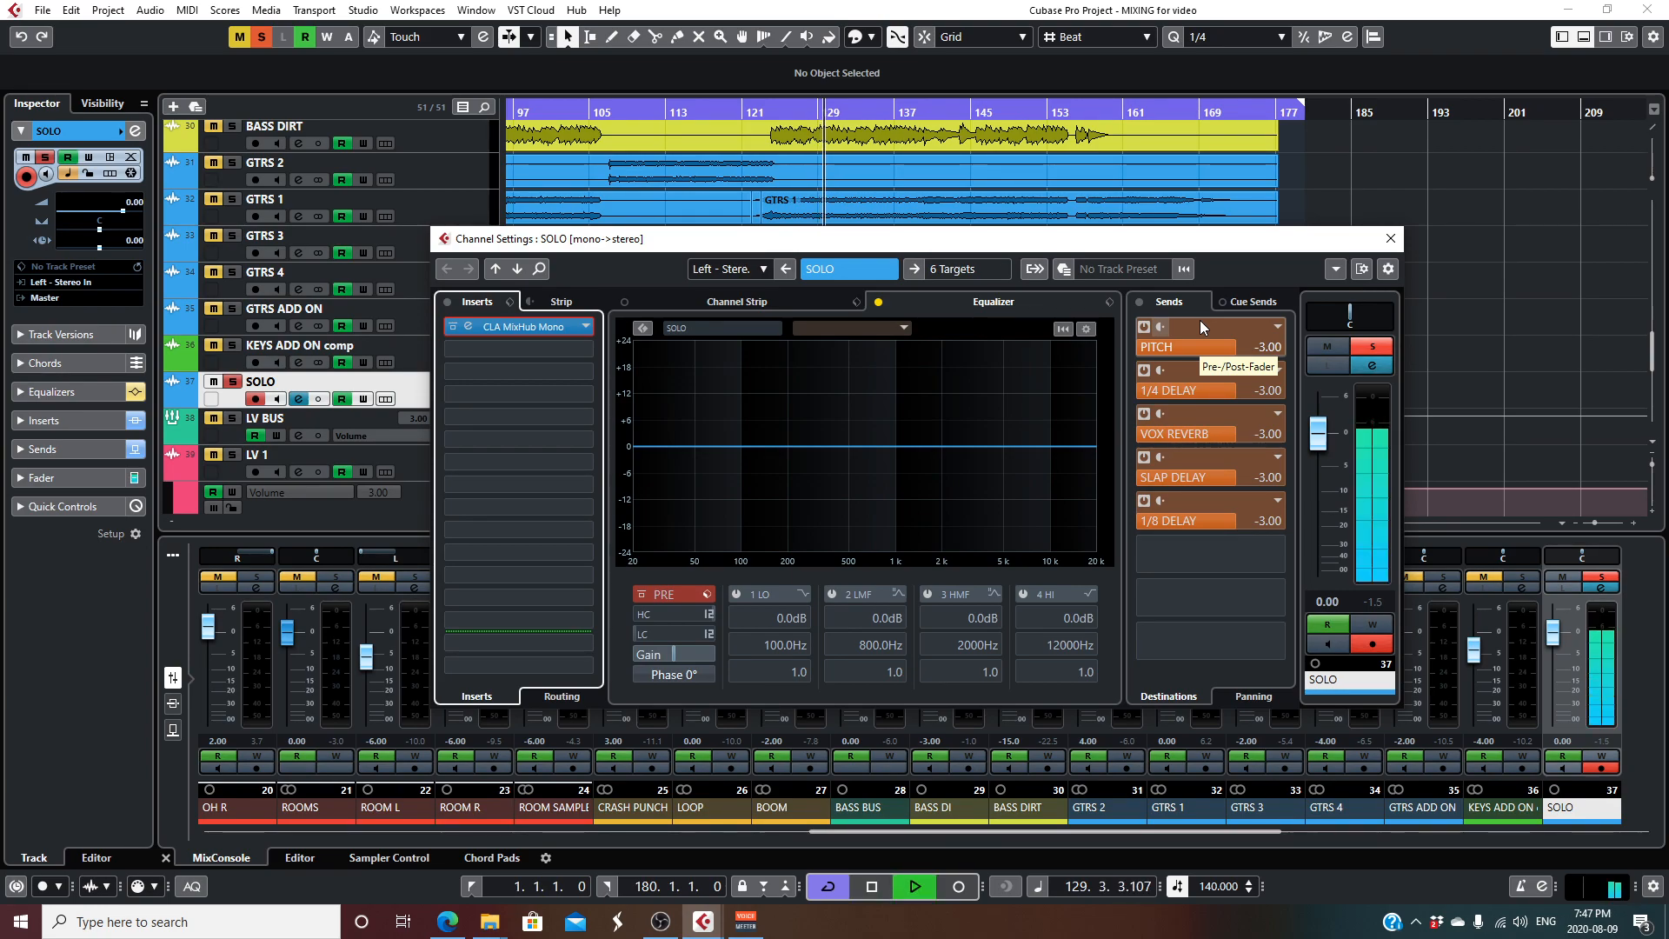
key("space")
left_click(1390, 239)
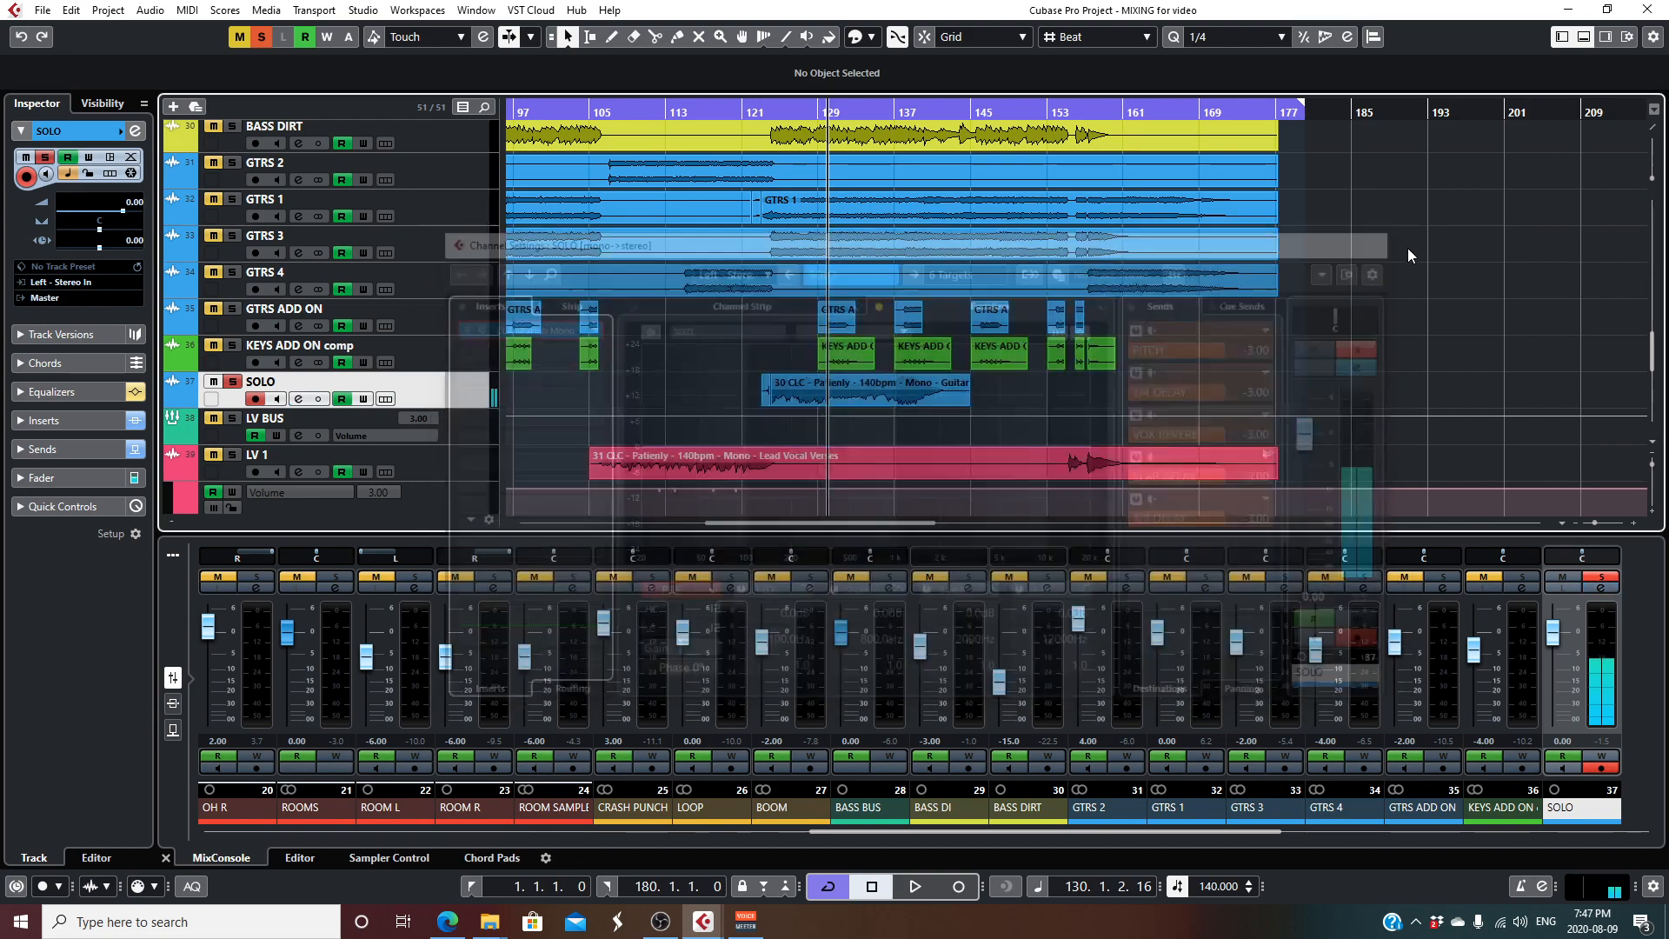
- Clear all solos and place the playhead at about bar 123, at the start of the guitar solo
scroll(794, 311, "down", 2)
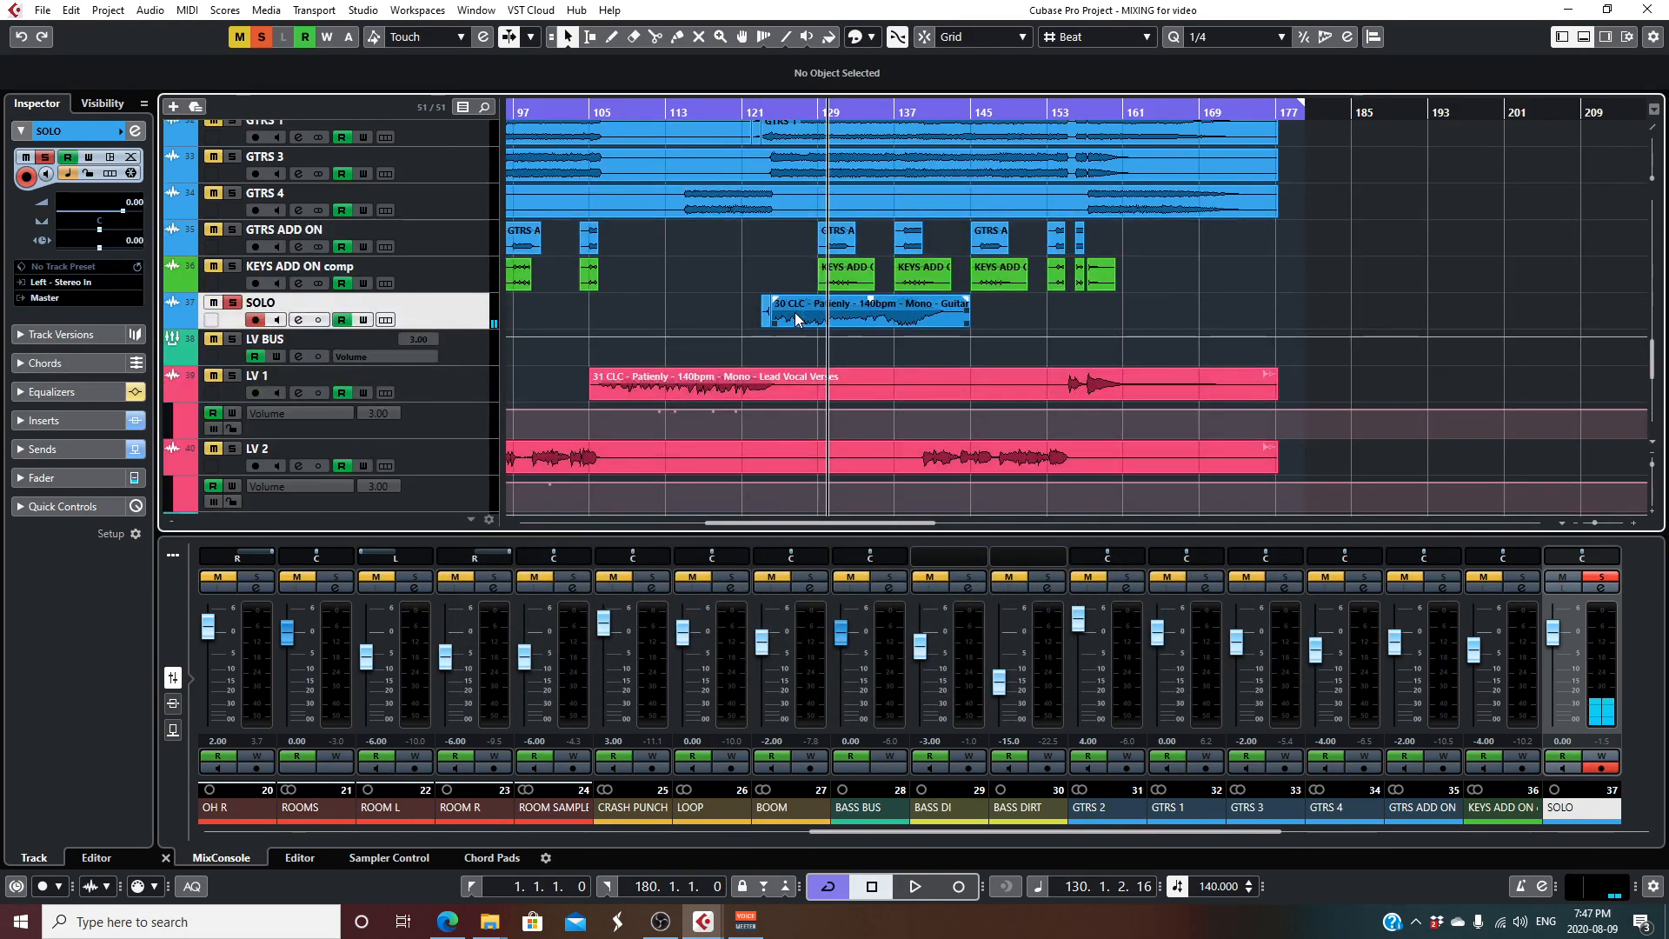
scroll(795, 311, "down", 2)
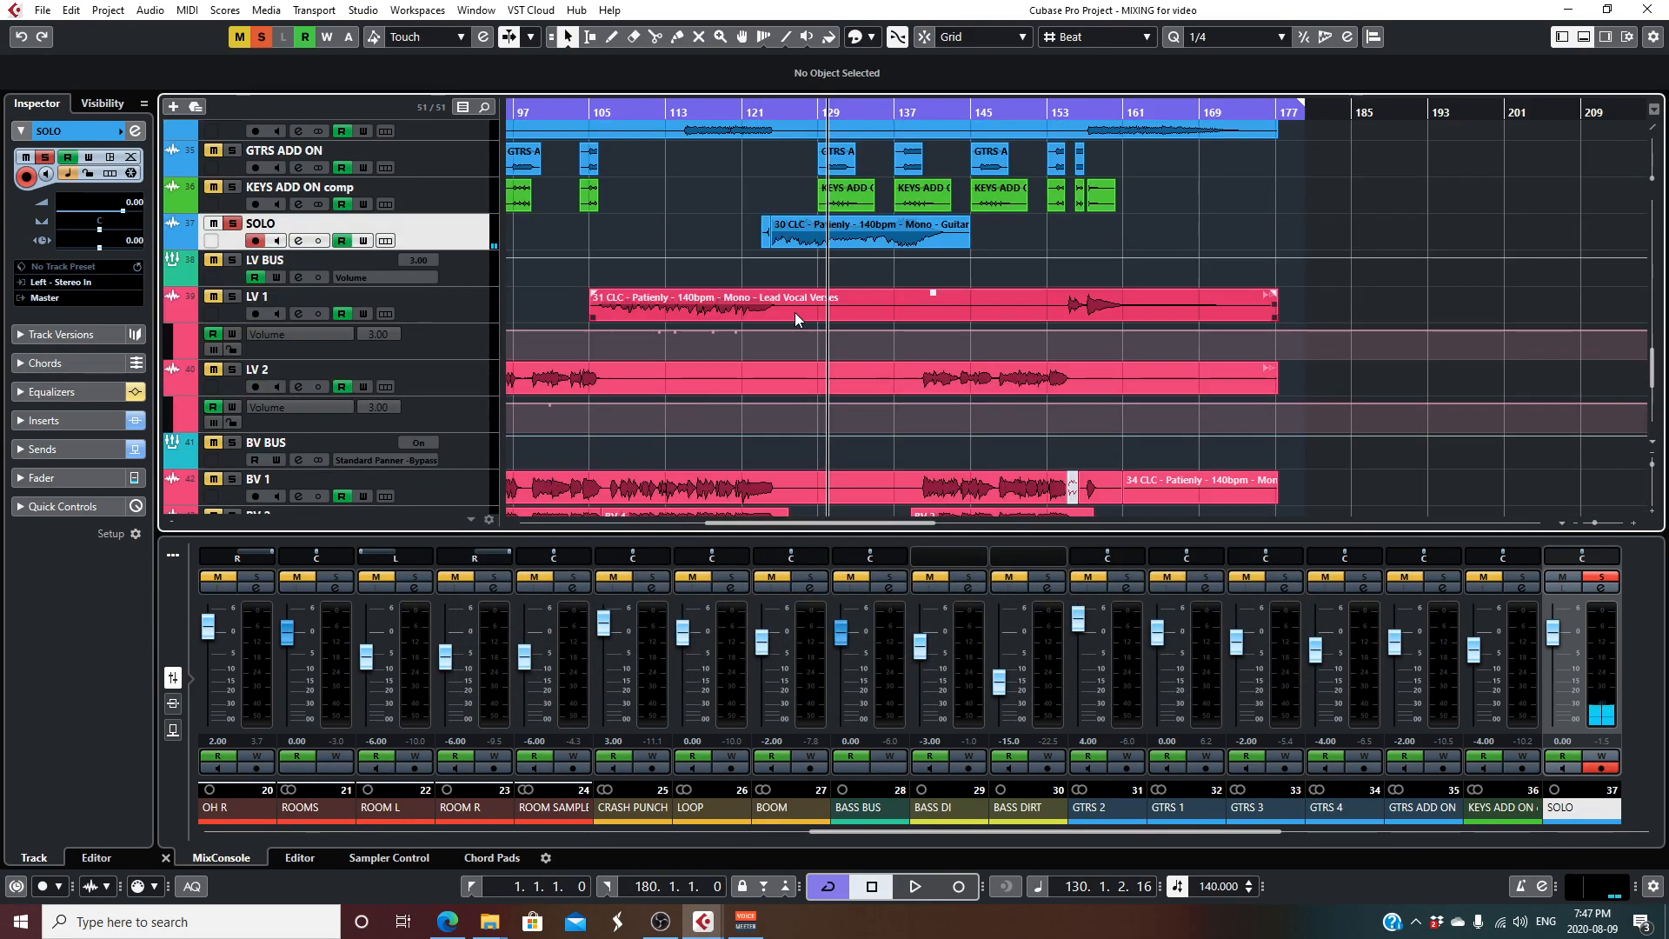
left_click(260, 38)
scroll(551, 268, "up", 6)
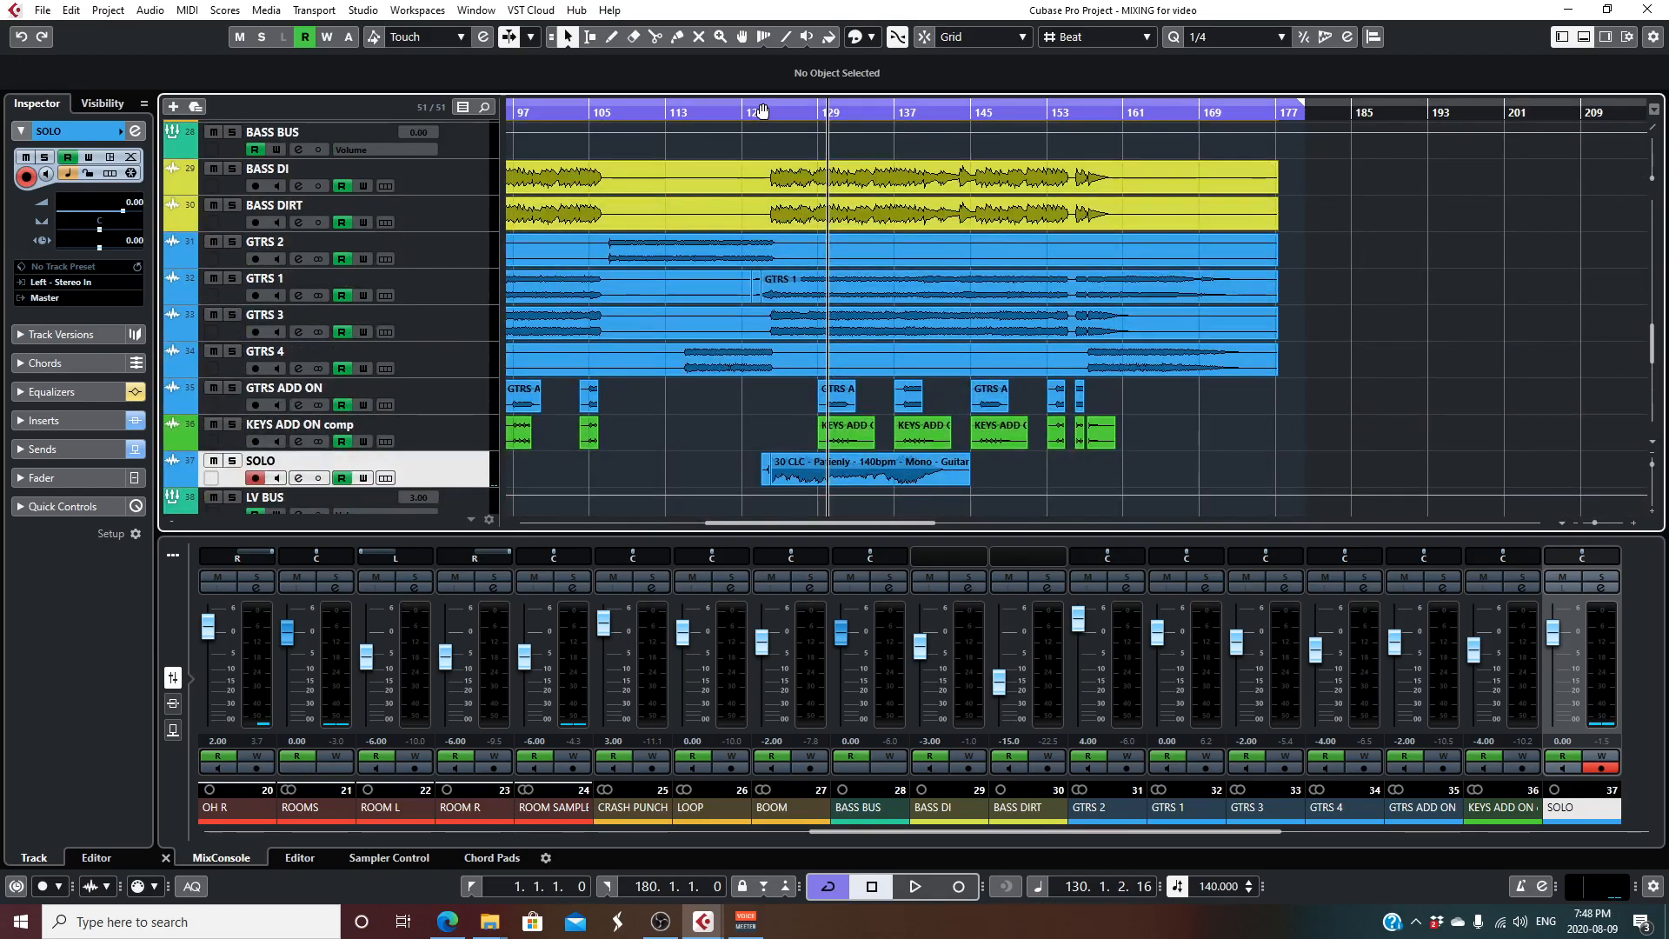
left_click(762, 111)
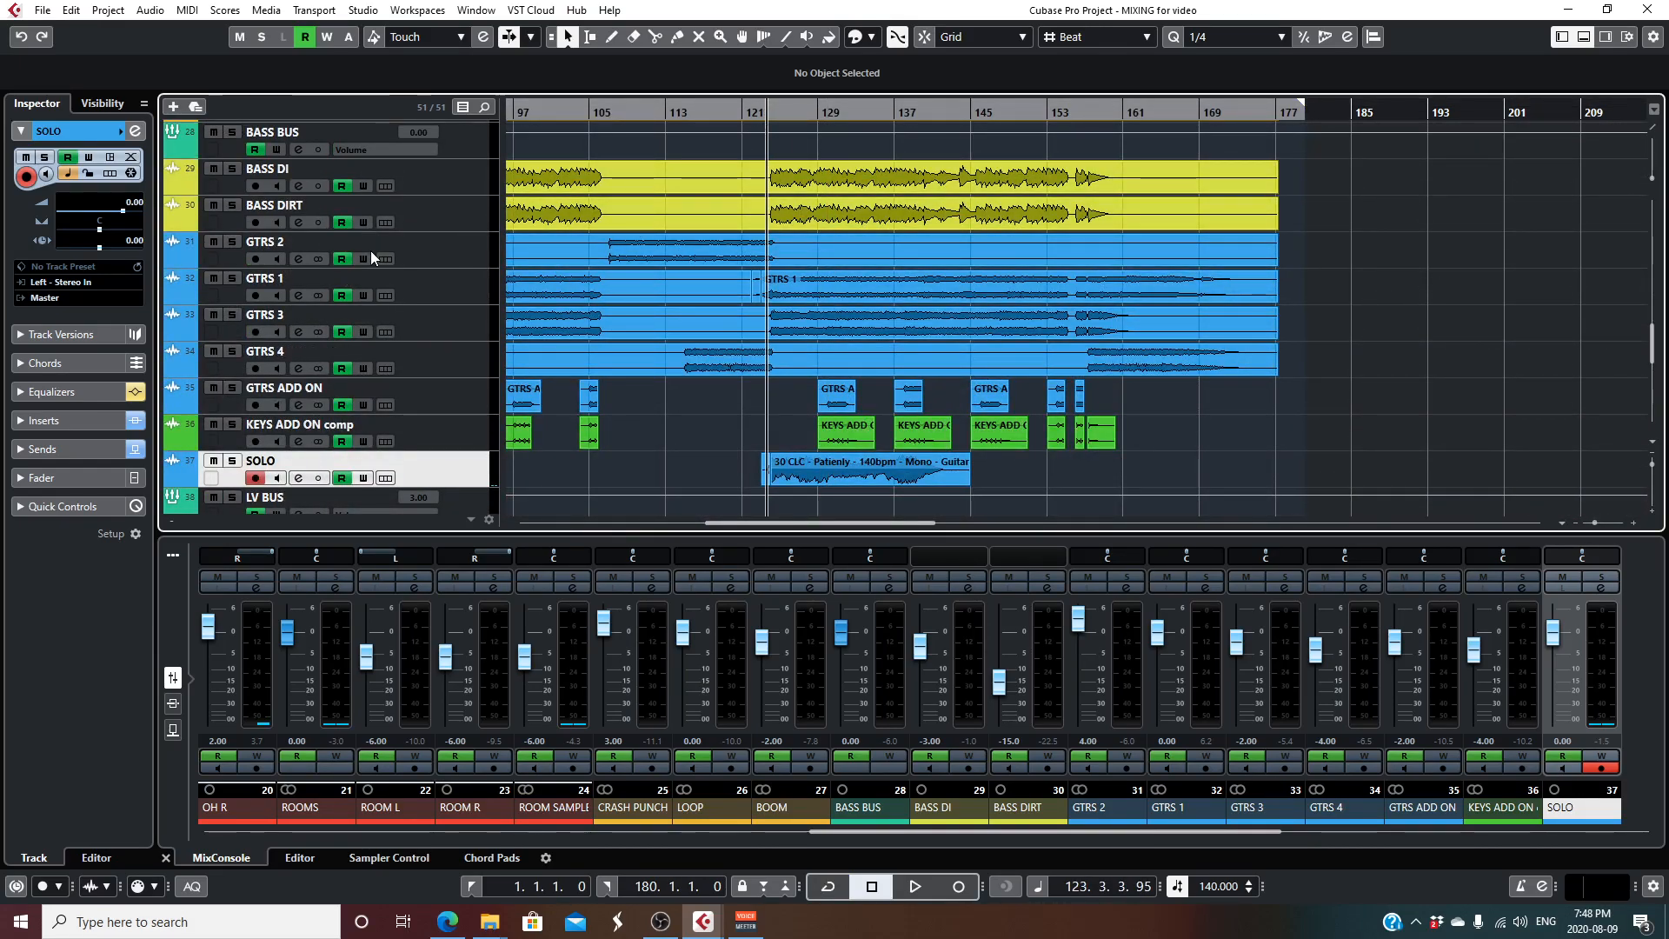
- Mute the lead vocal and backing vocal buses and tracks as well as GANG VOX
scroll(222, 190, "down", 8)
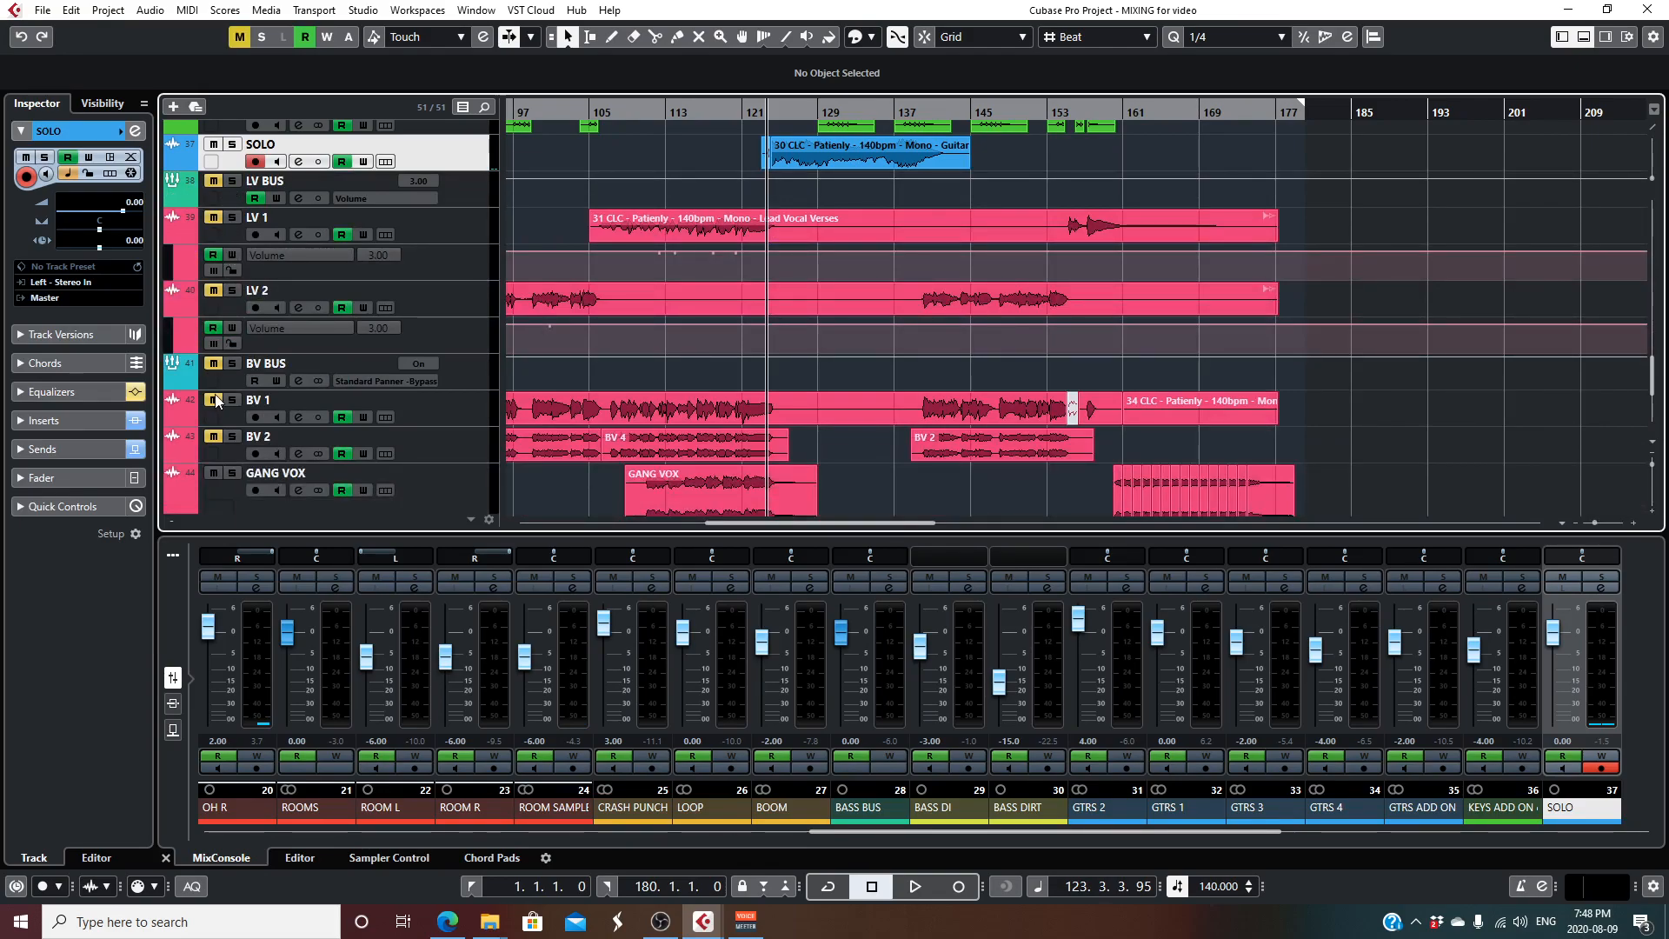
scroll(728, 321, "down", 5)
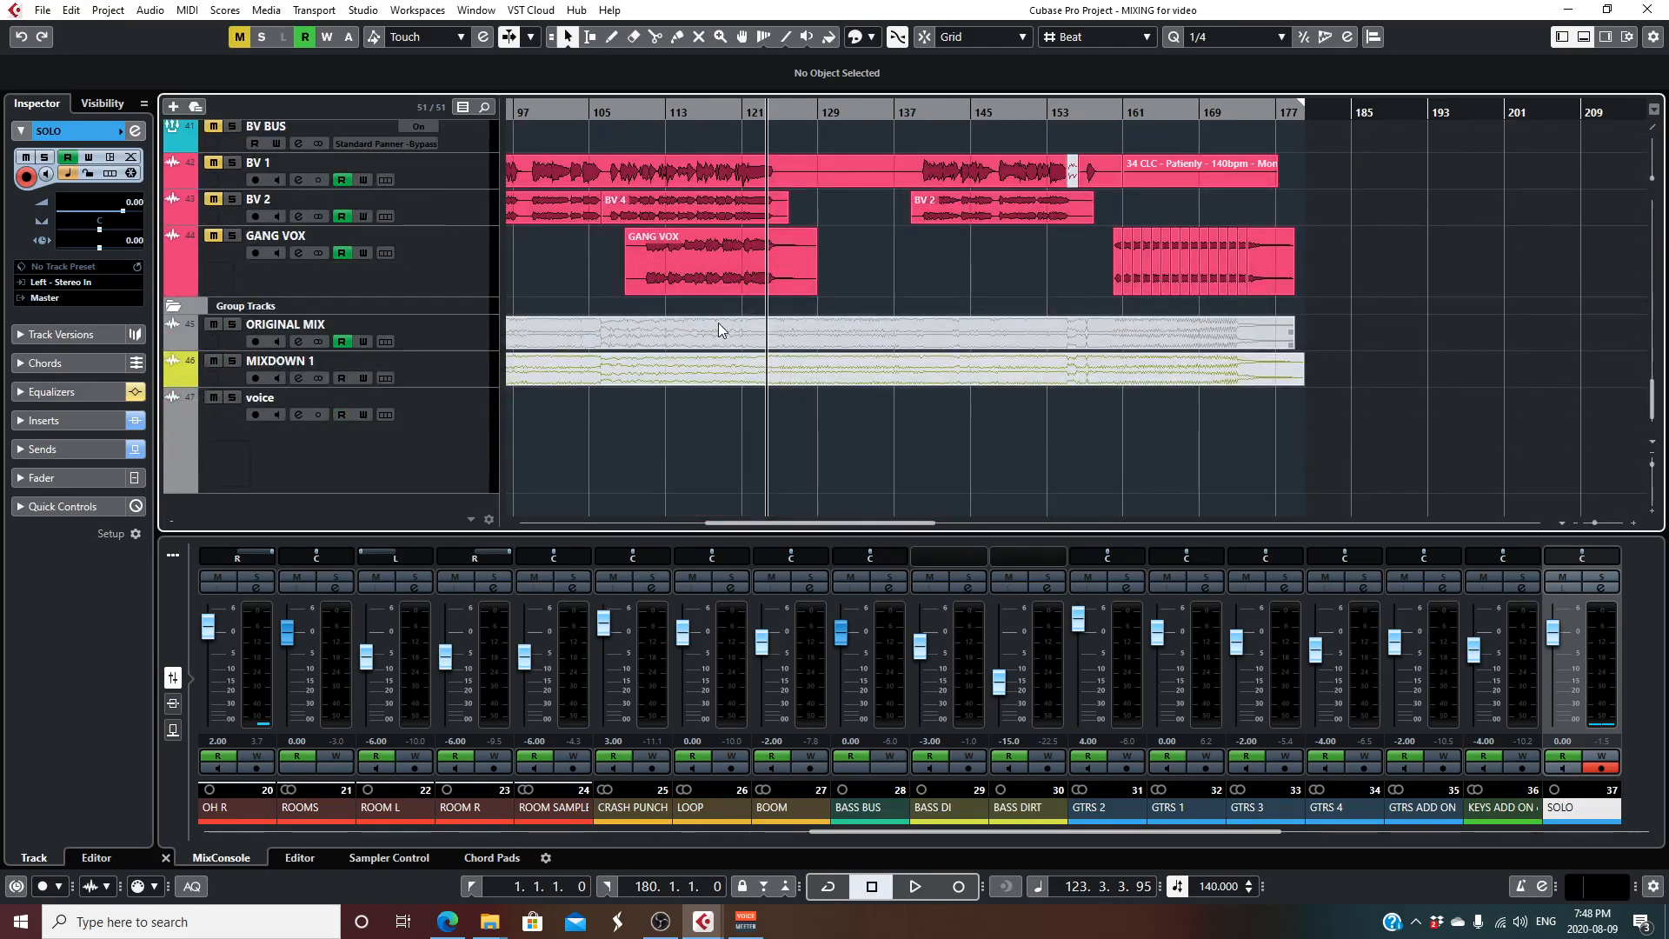
scroll(718, 321, "up", 5)
- Play the mix without vocals from about bar 123 and look over the tracks from the FX channels to the vocals
key("space")
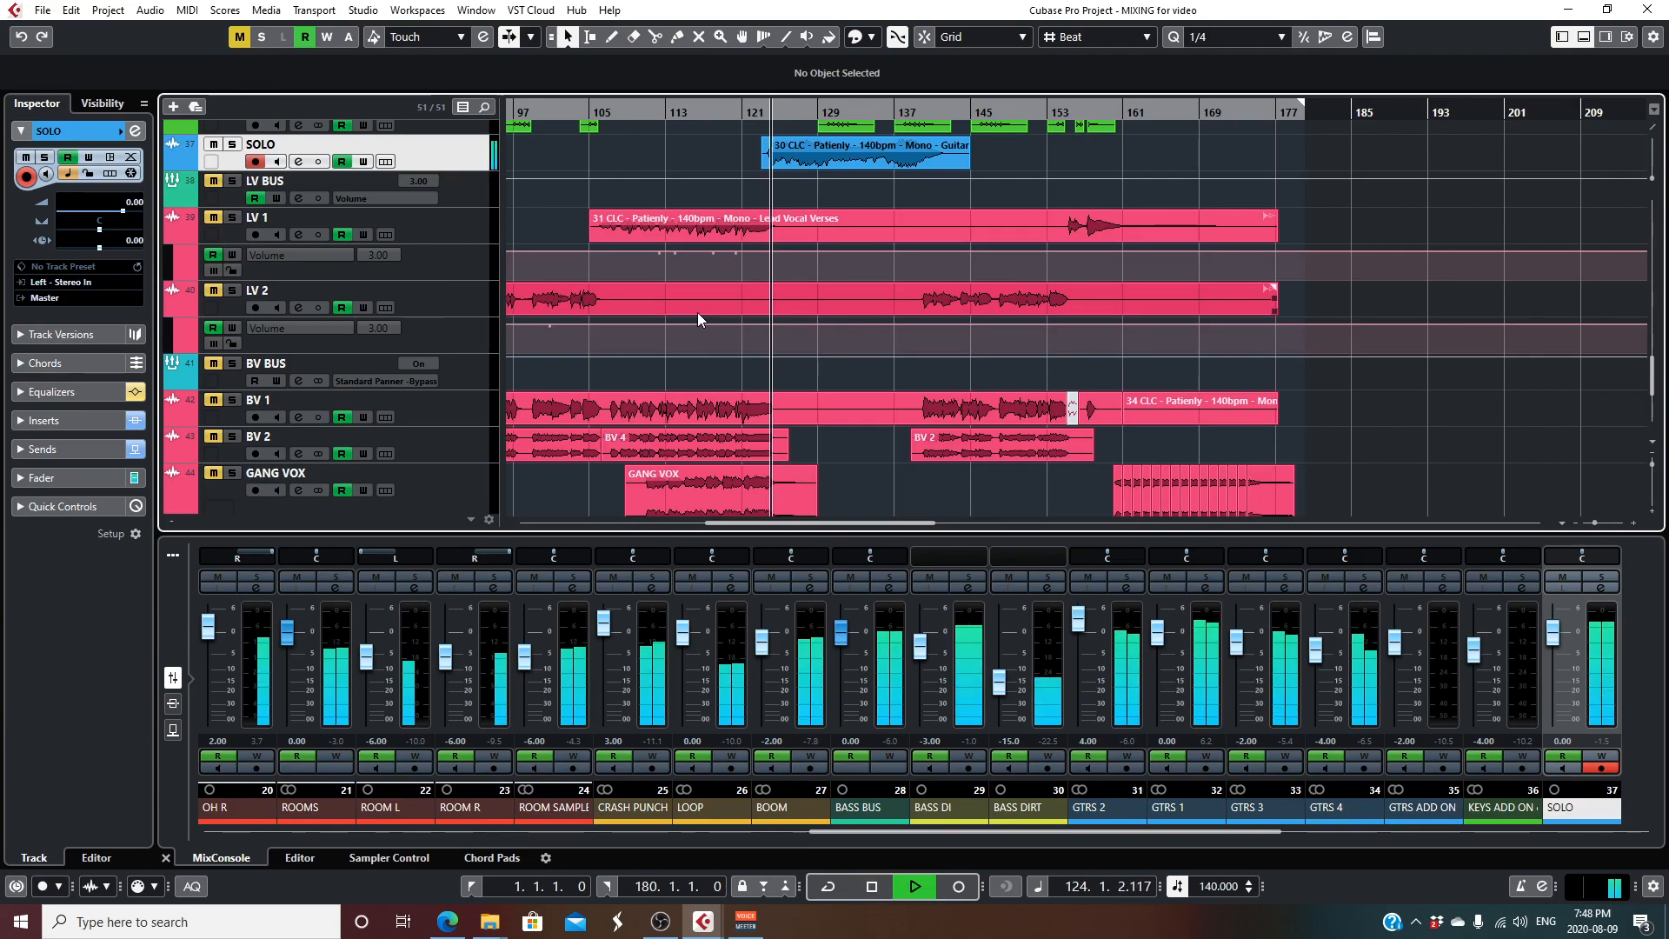
scroll(697, 311, "up", 7)
scroll(695, 310, "up", 15)
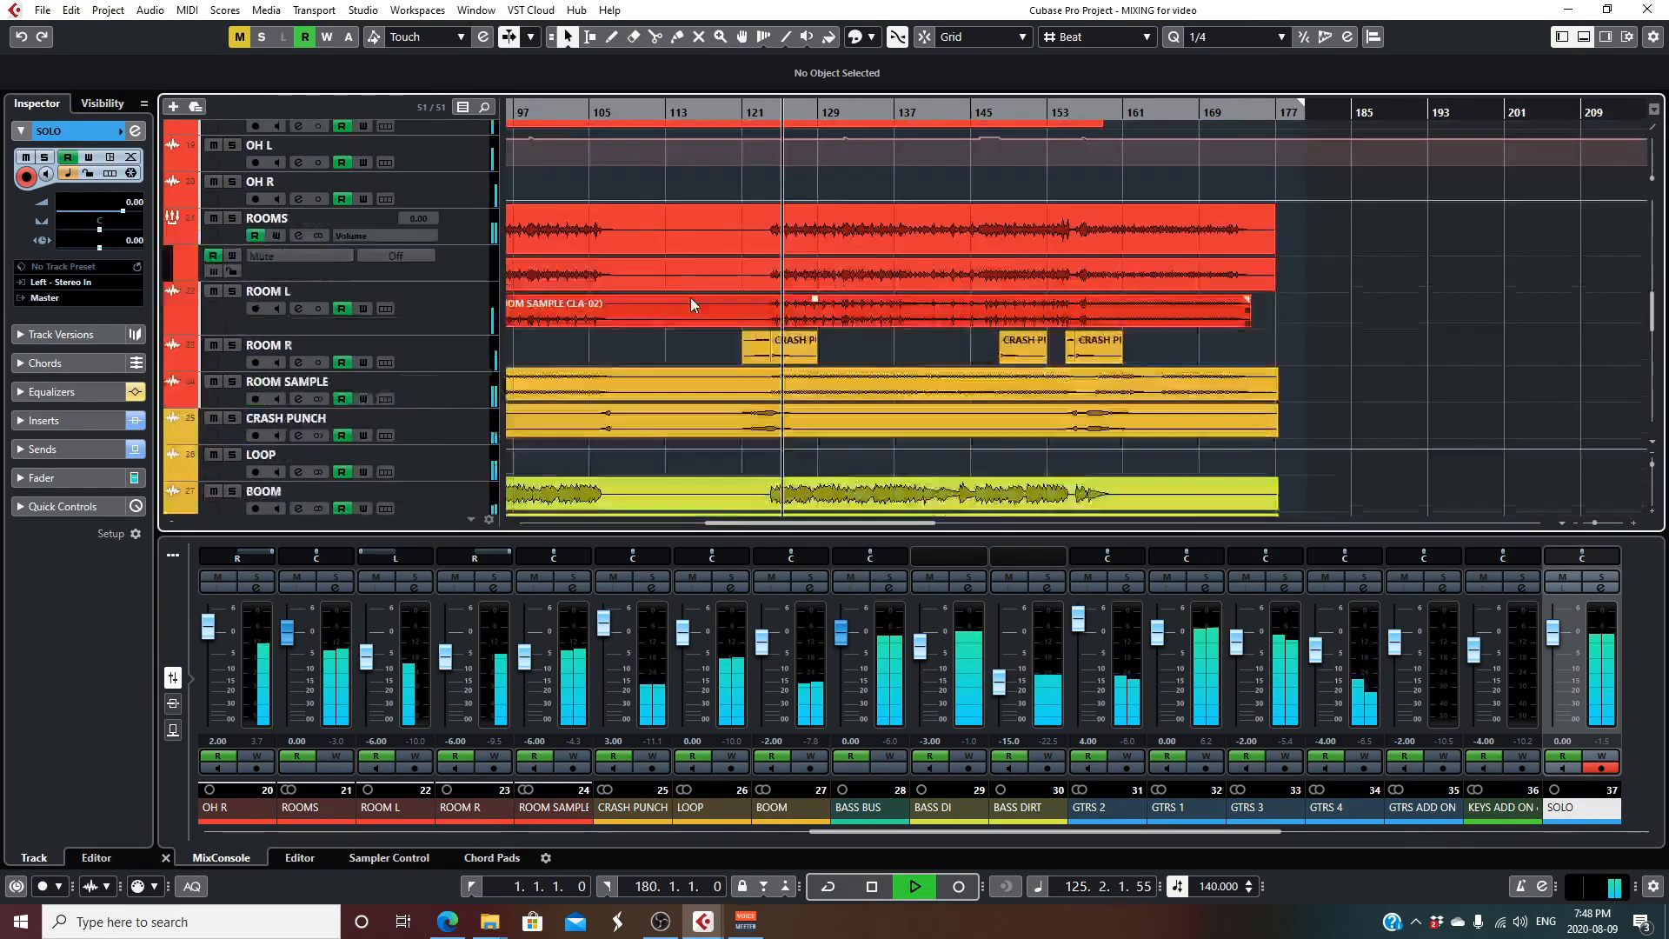
scroll(687, 295, "up", 15)
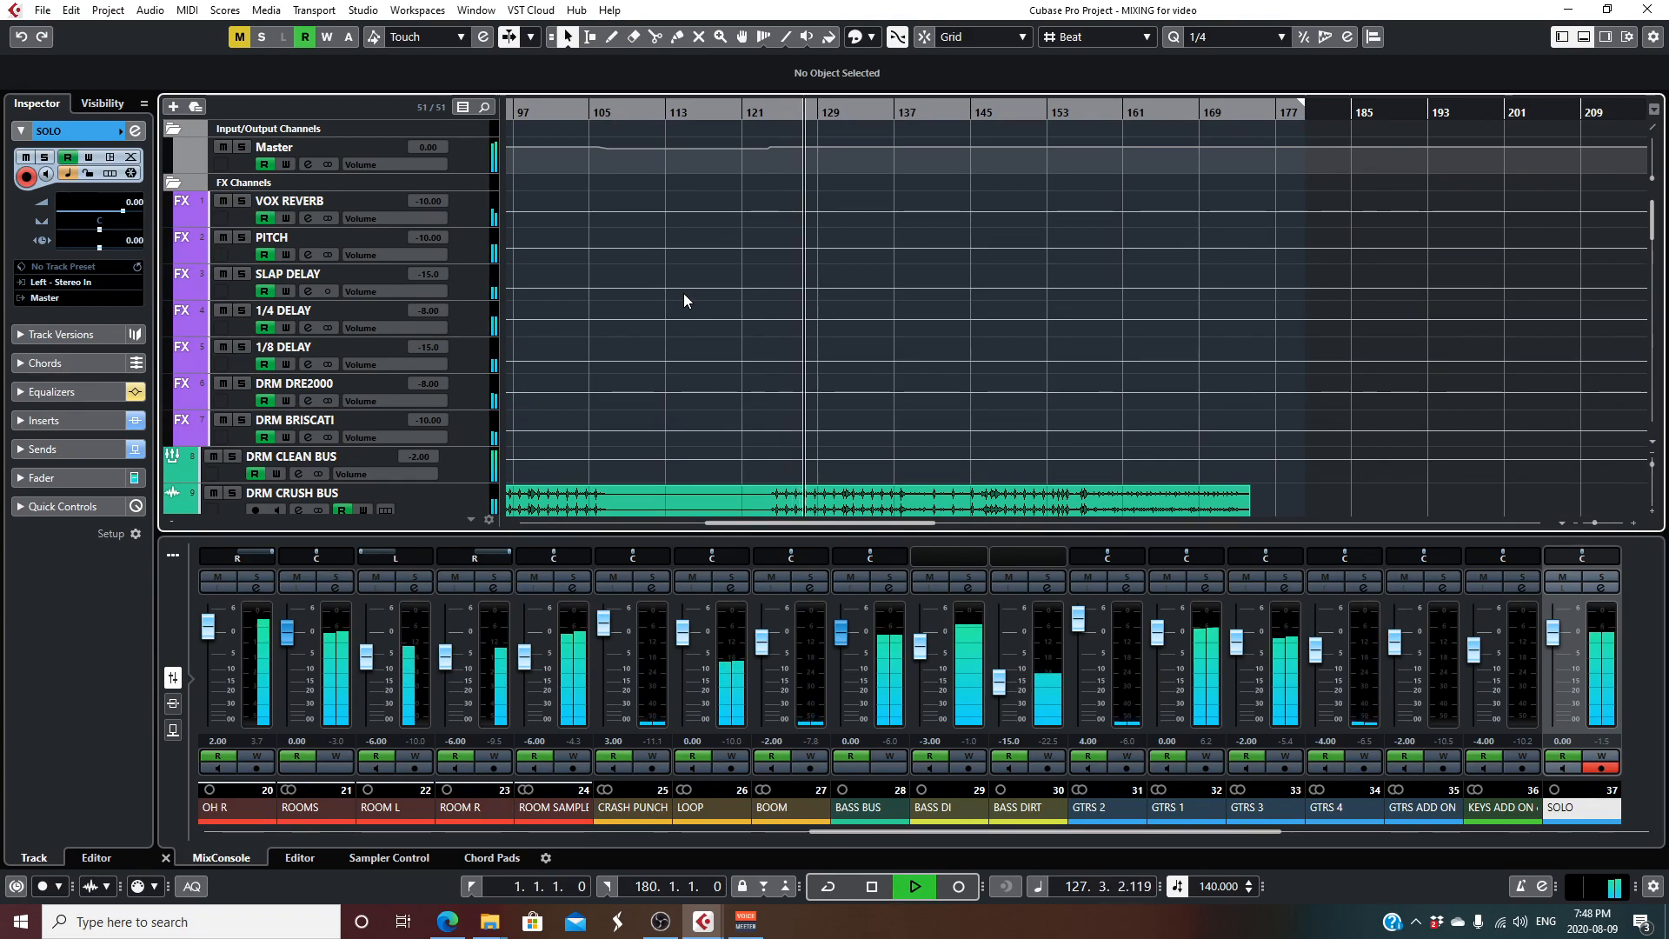
scroll(684, 300, "down", 10)
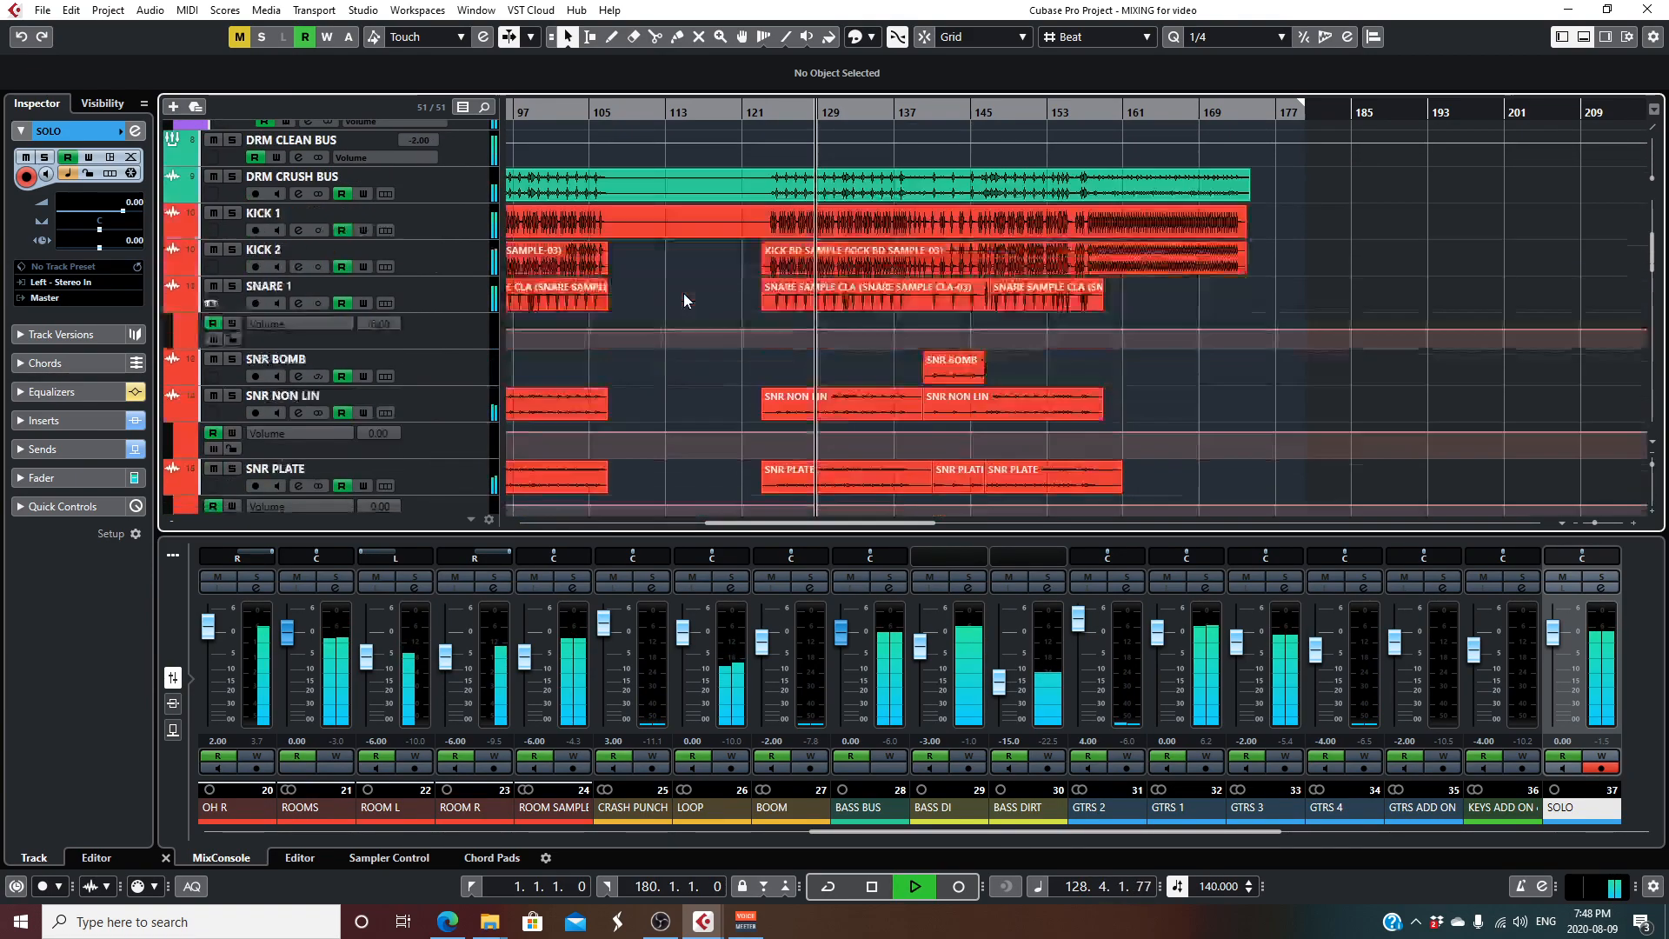
scroll(683, 300, "down", 12)
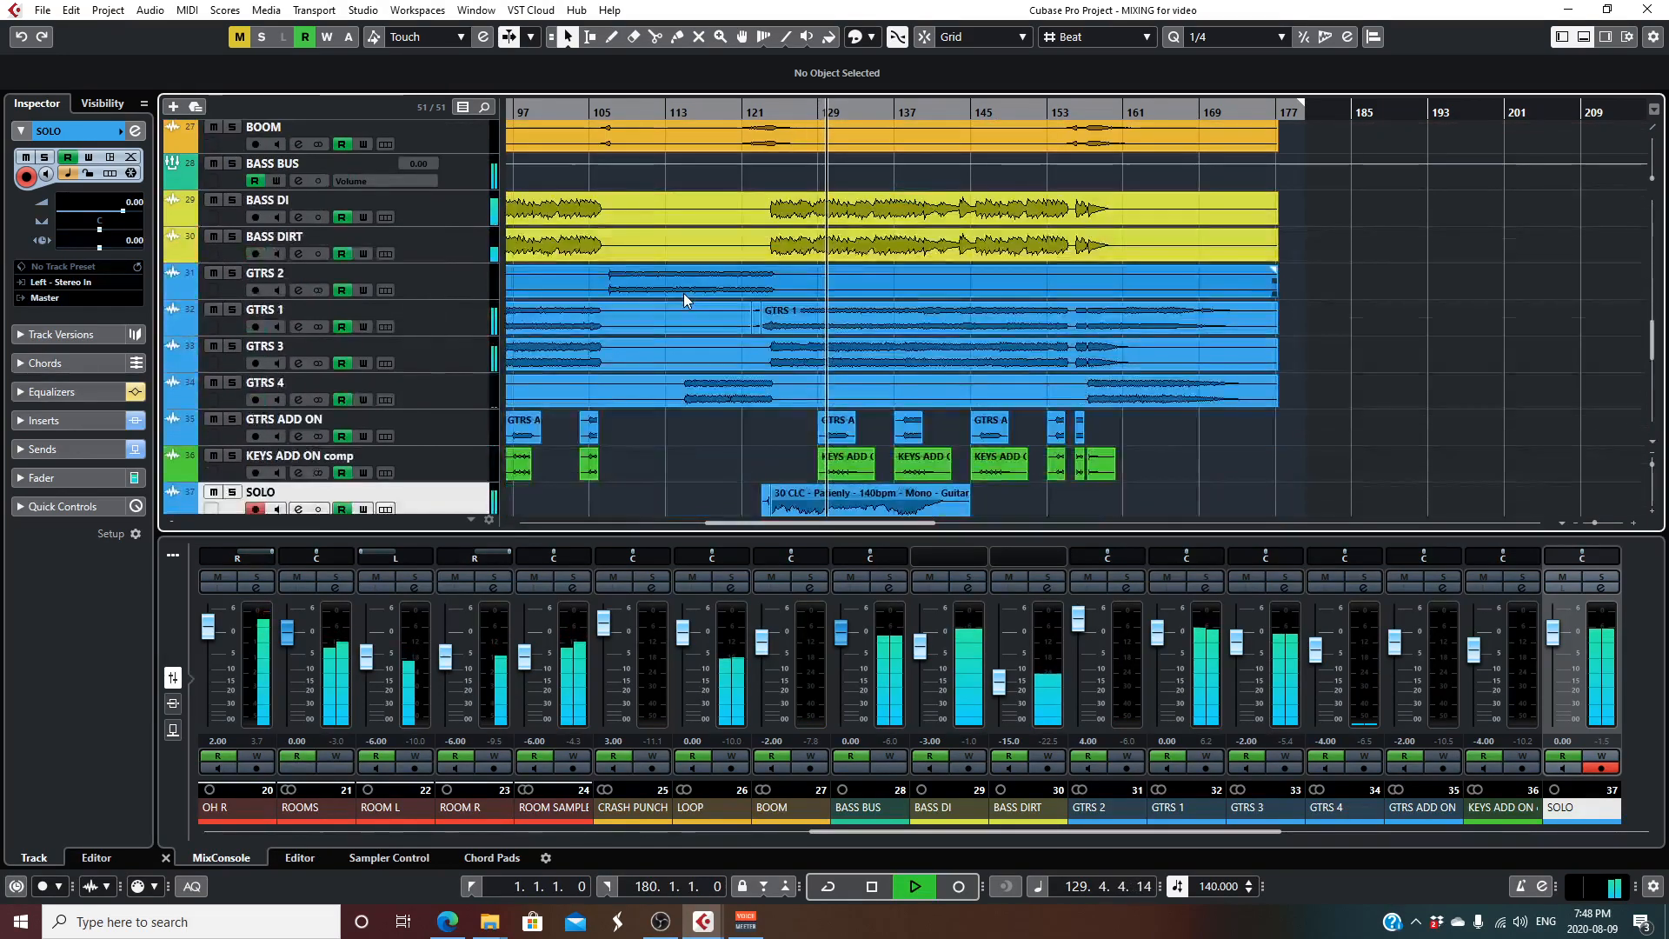
scroll(684, 300, "down", 8)
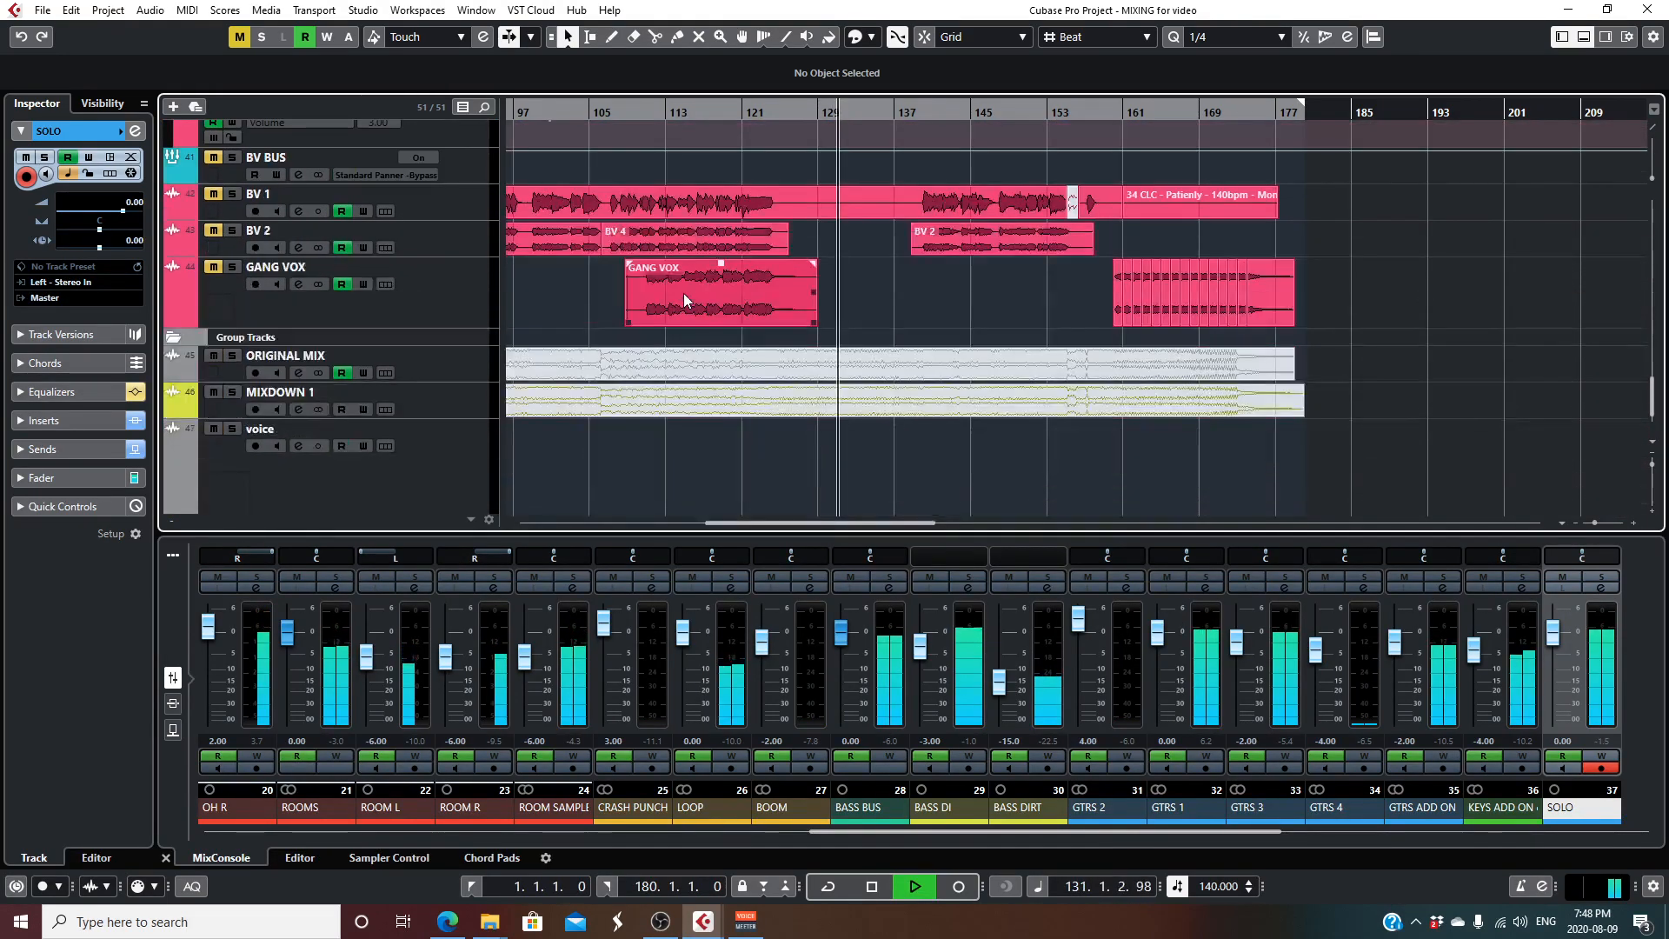
scroll(684, 301, "up", 2)
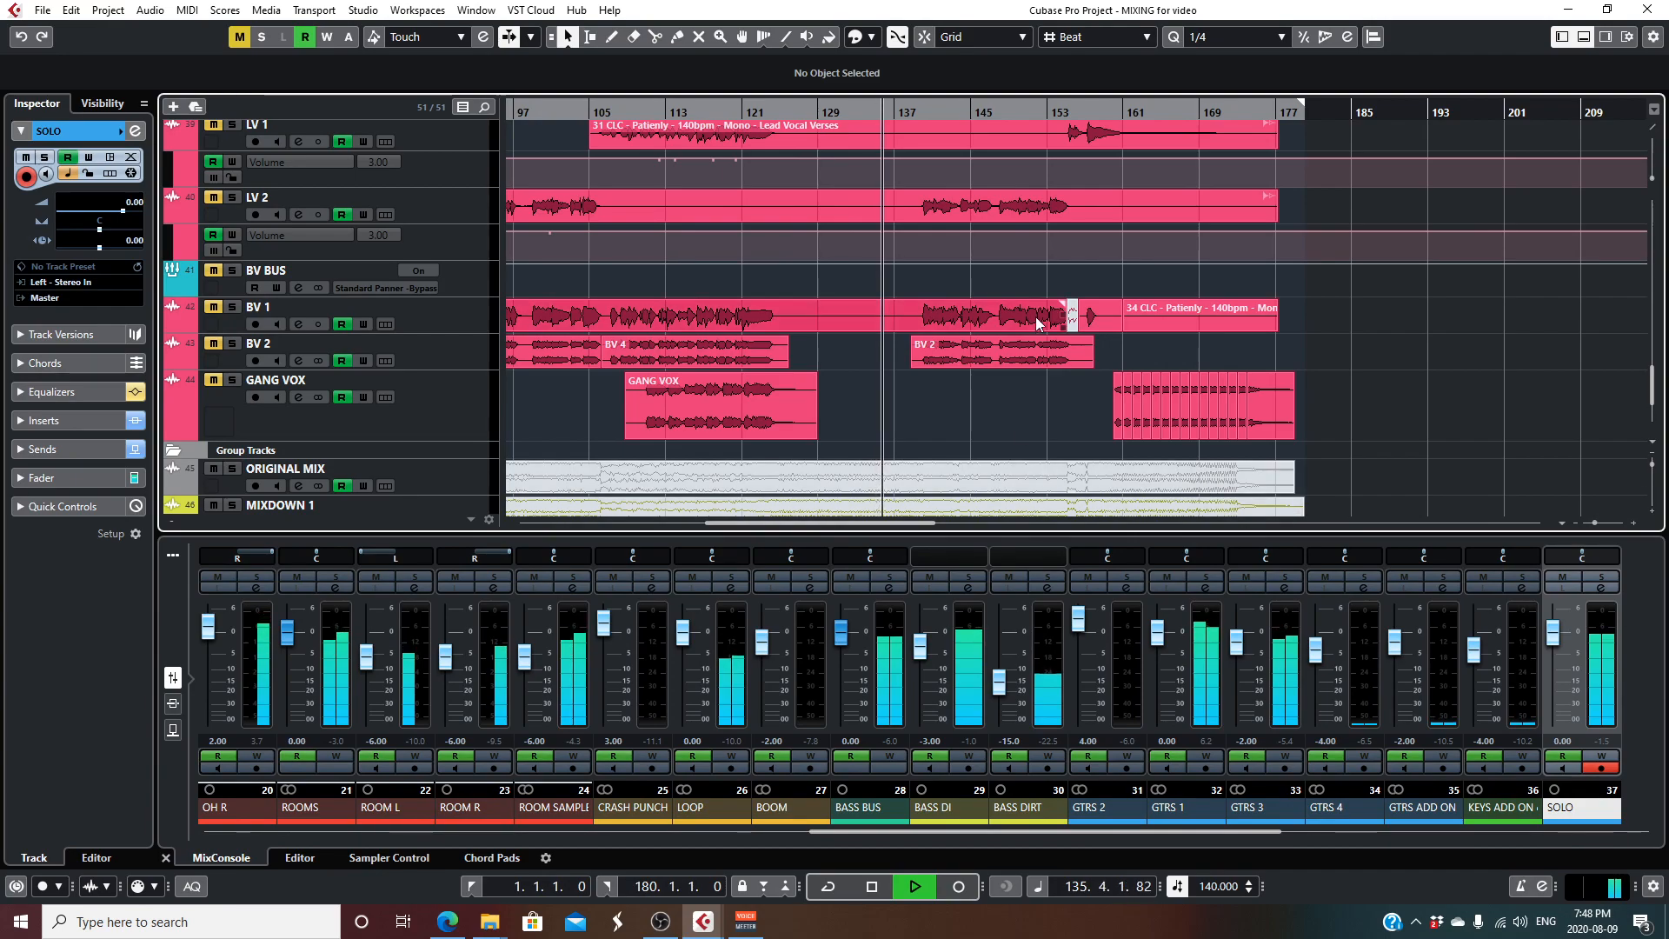
scroll(965, 388, "up", 2)
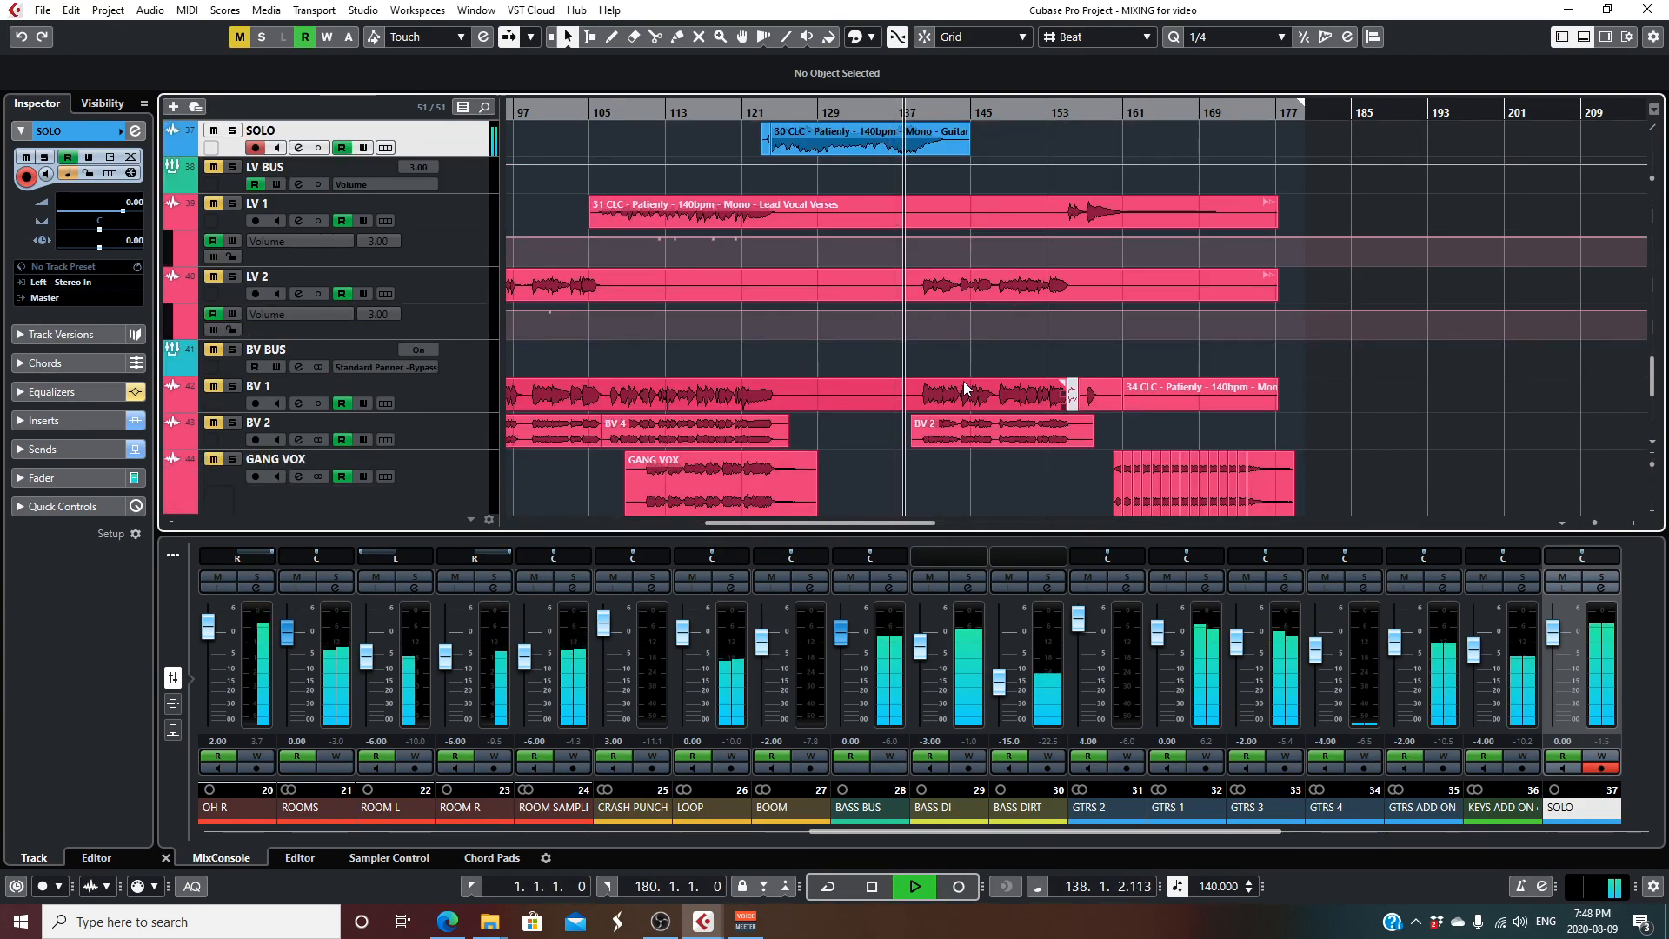
- Stop playback, clear all the vocal mutes and solo the lead vocal track LV 1
scroll(965, 388, "down", 2)
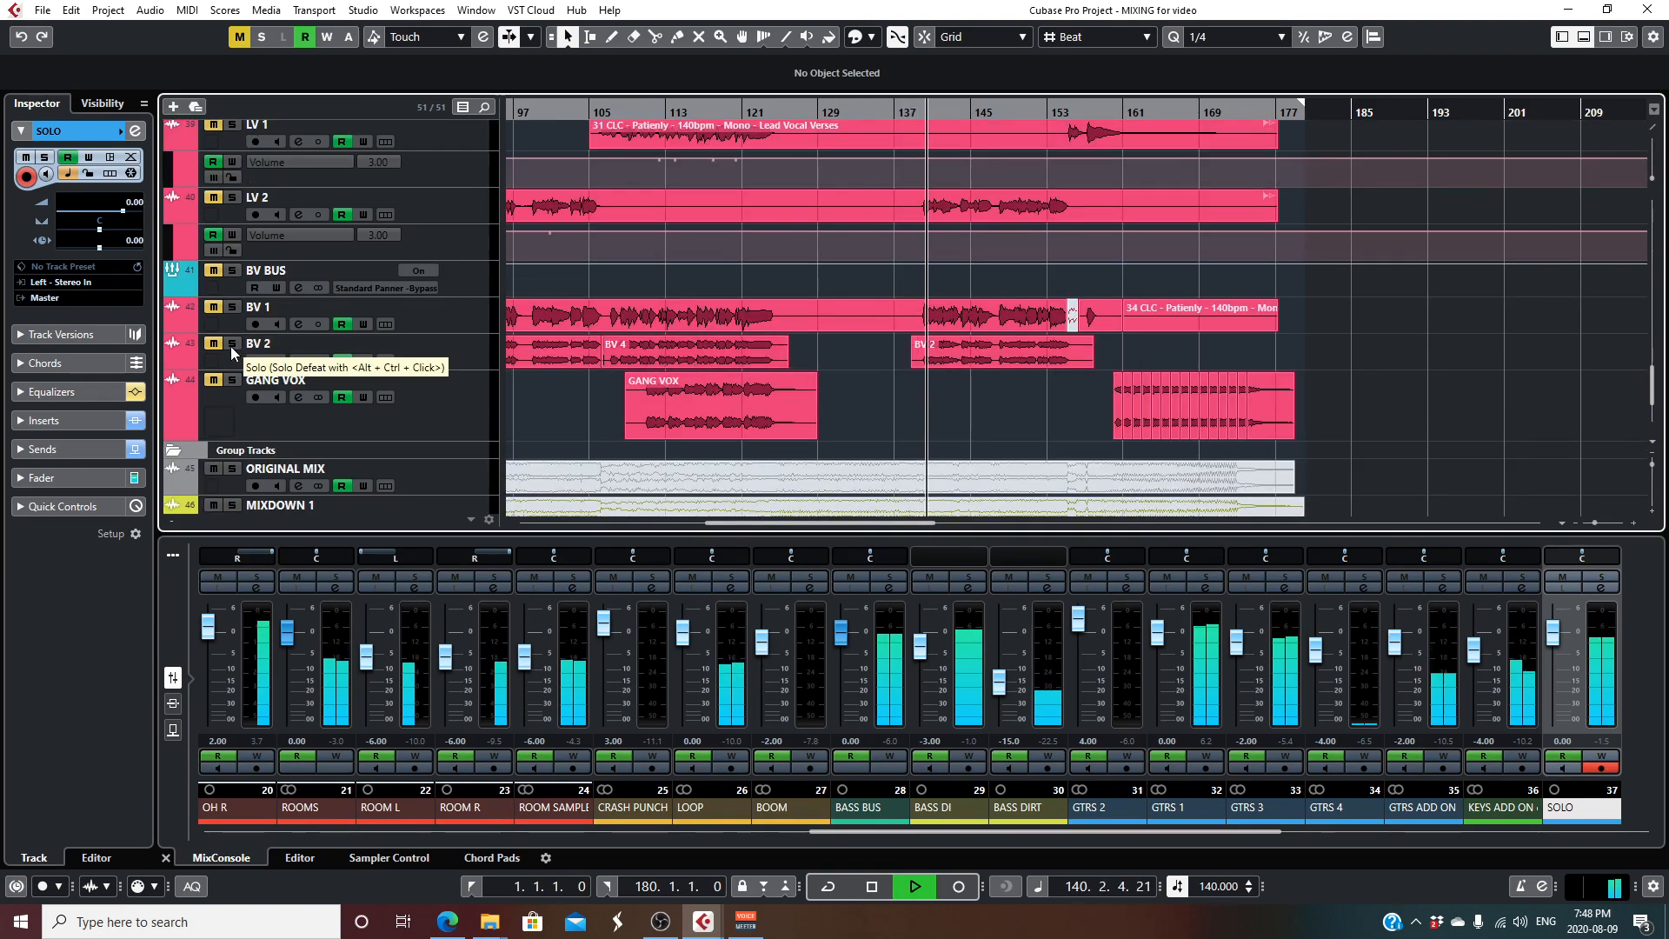
key("space")
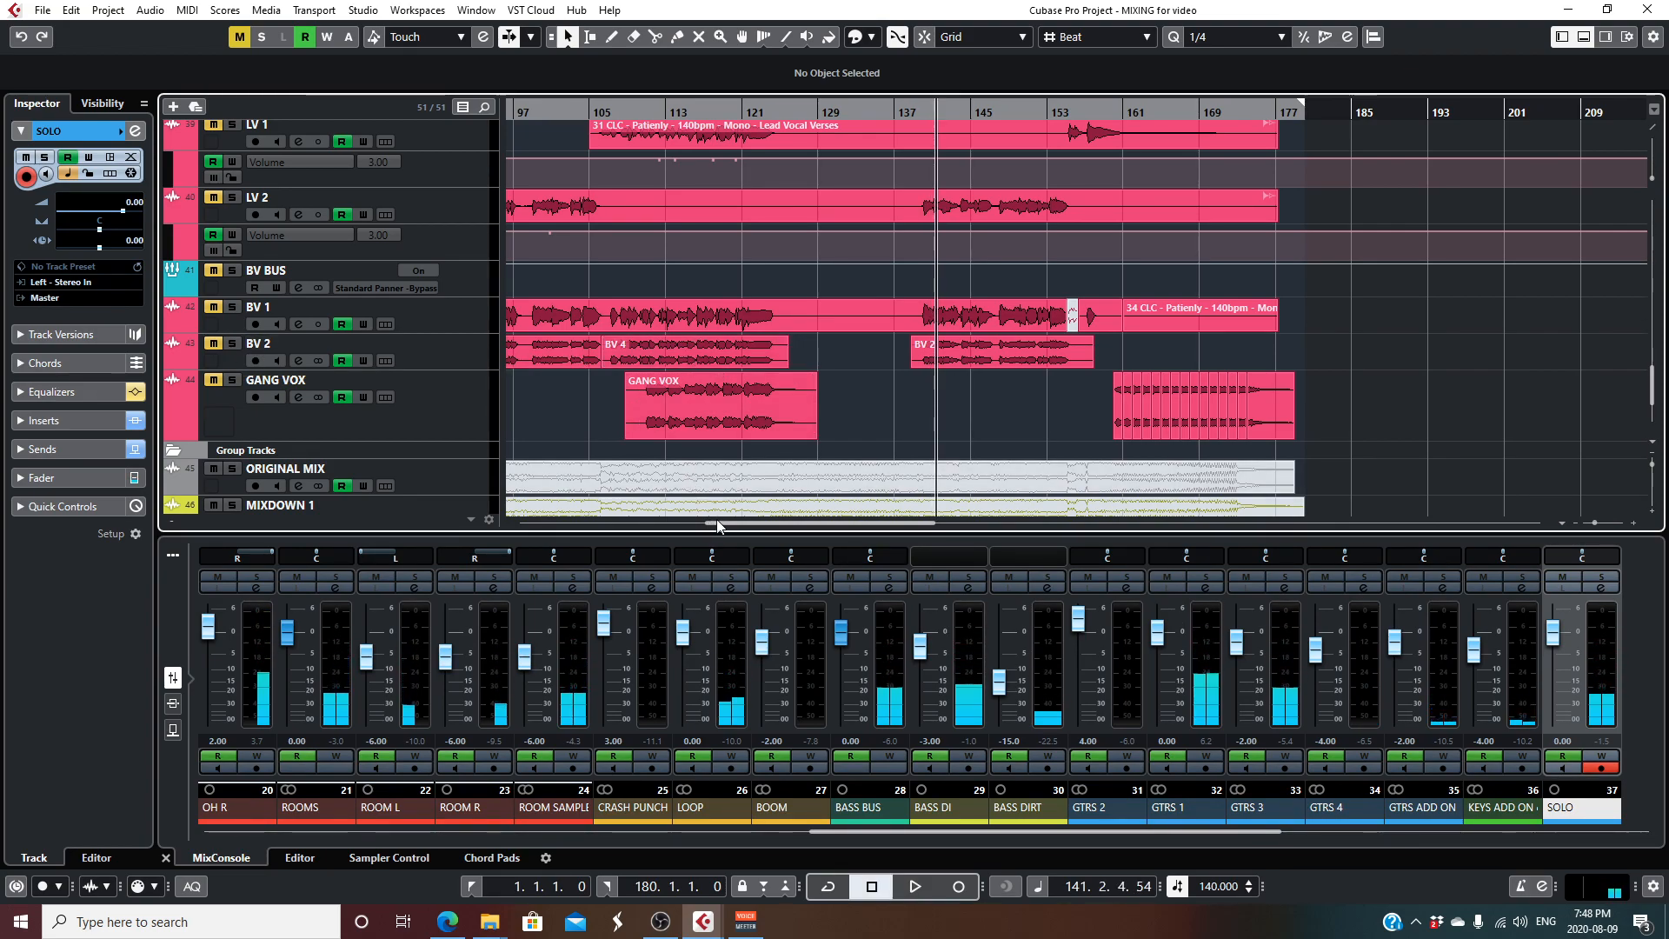
left_click_drag(716, 522, 693, 525)
scroll(365, 339, "up", 5)
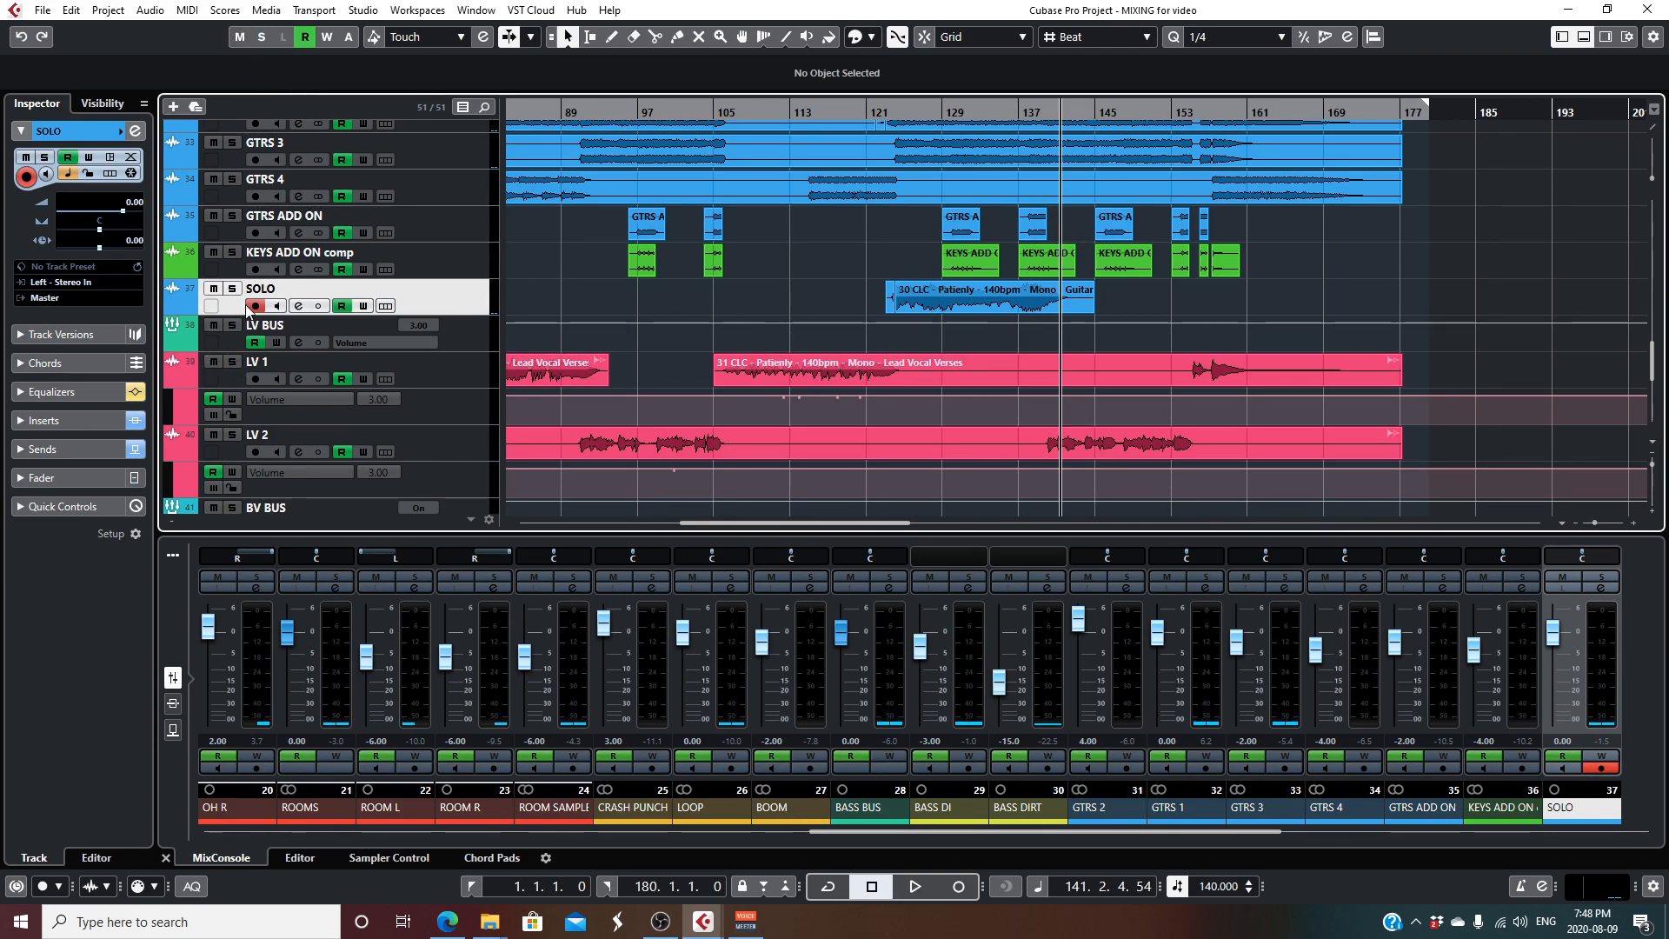
left_click(232, 361)
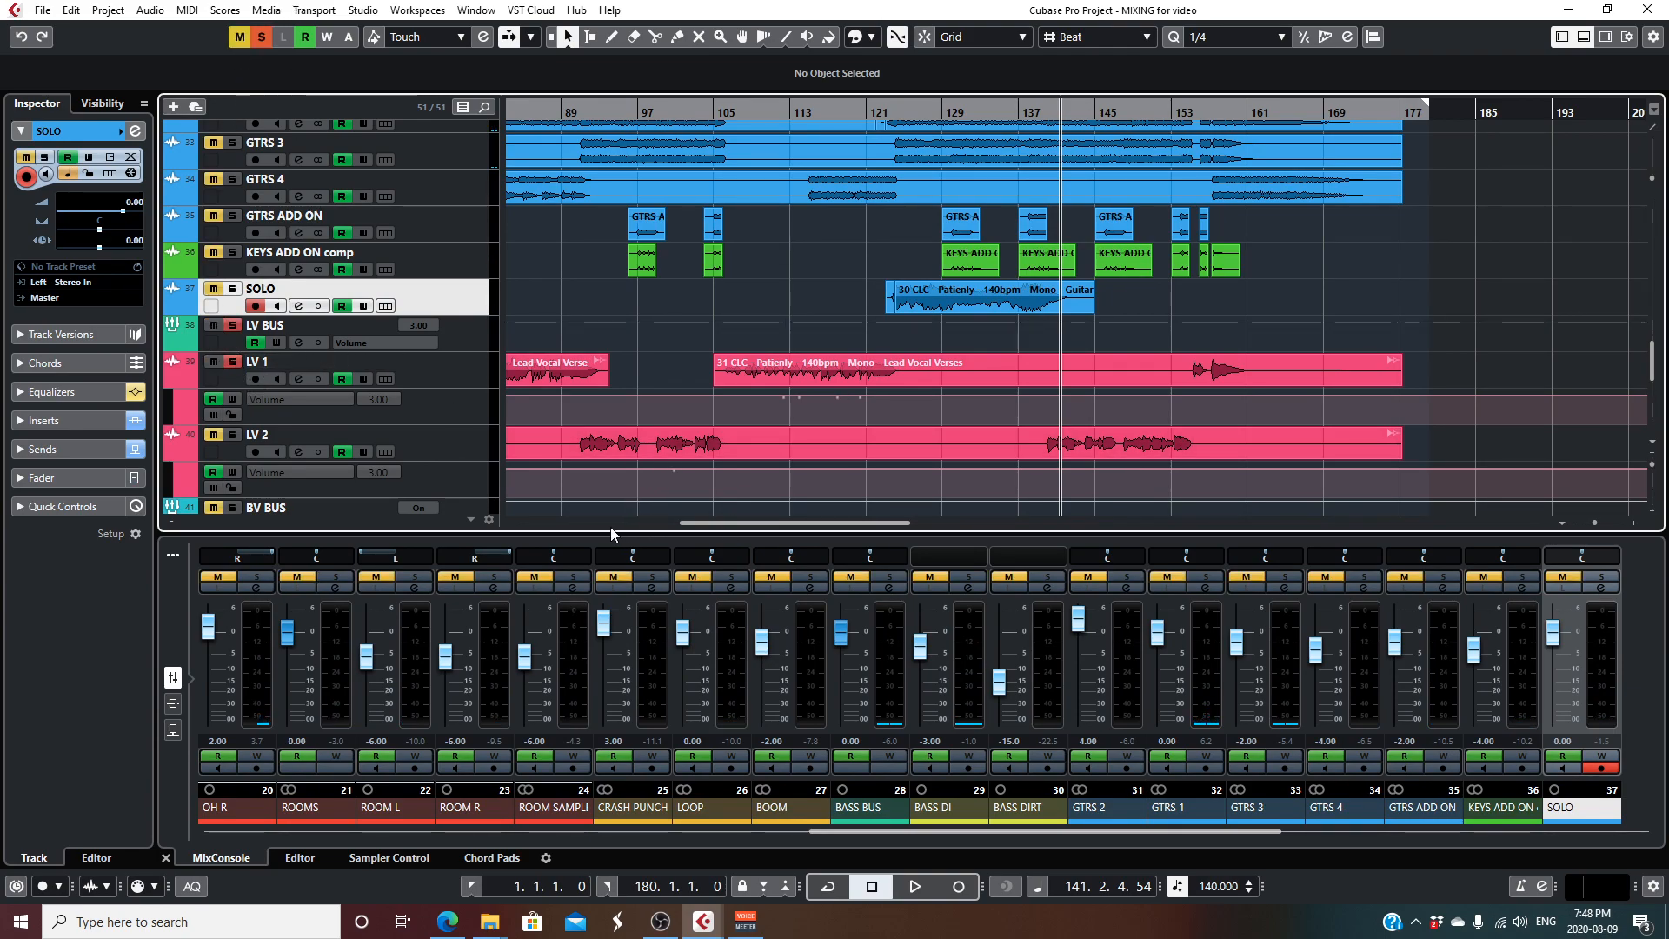
- Open the LV 1 channel settings to look over its insert chain, and move the window down clear of the tracks
left_click_drag(717, 522, 532, 520)
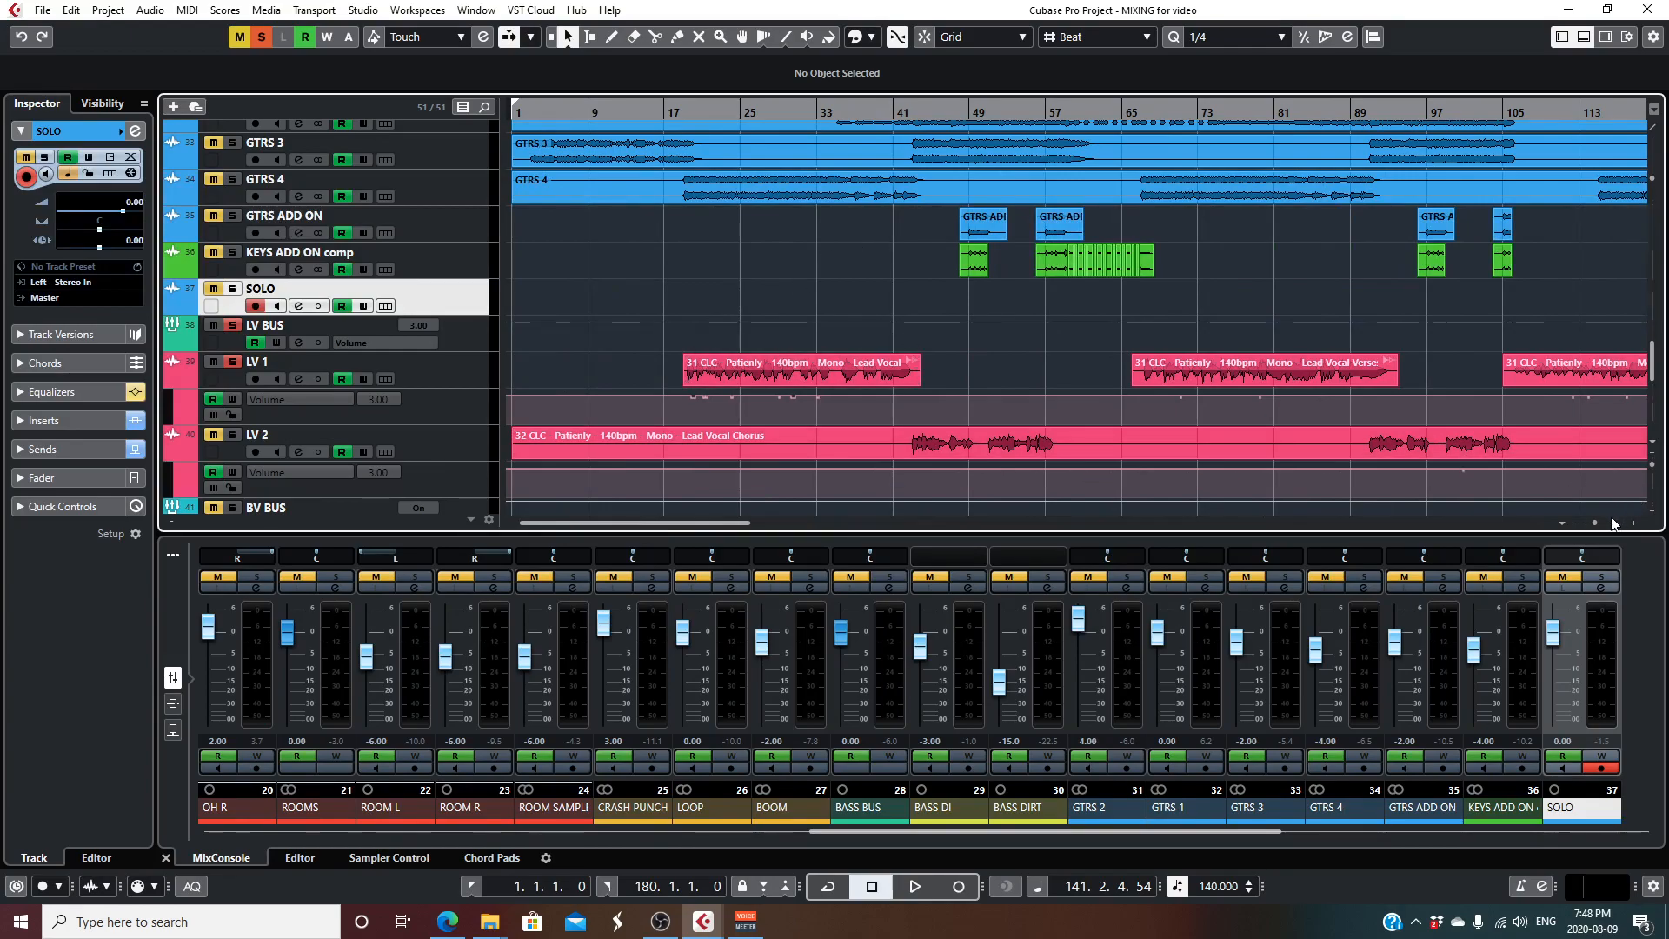
left_click_drag(1594, 524, 1590, 525)
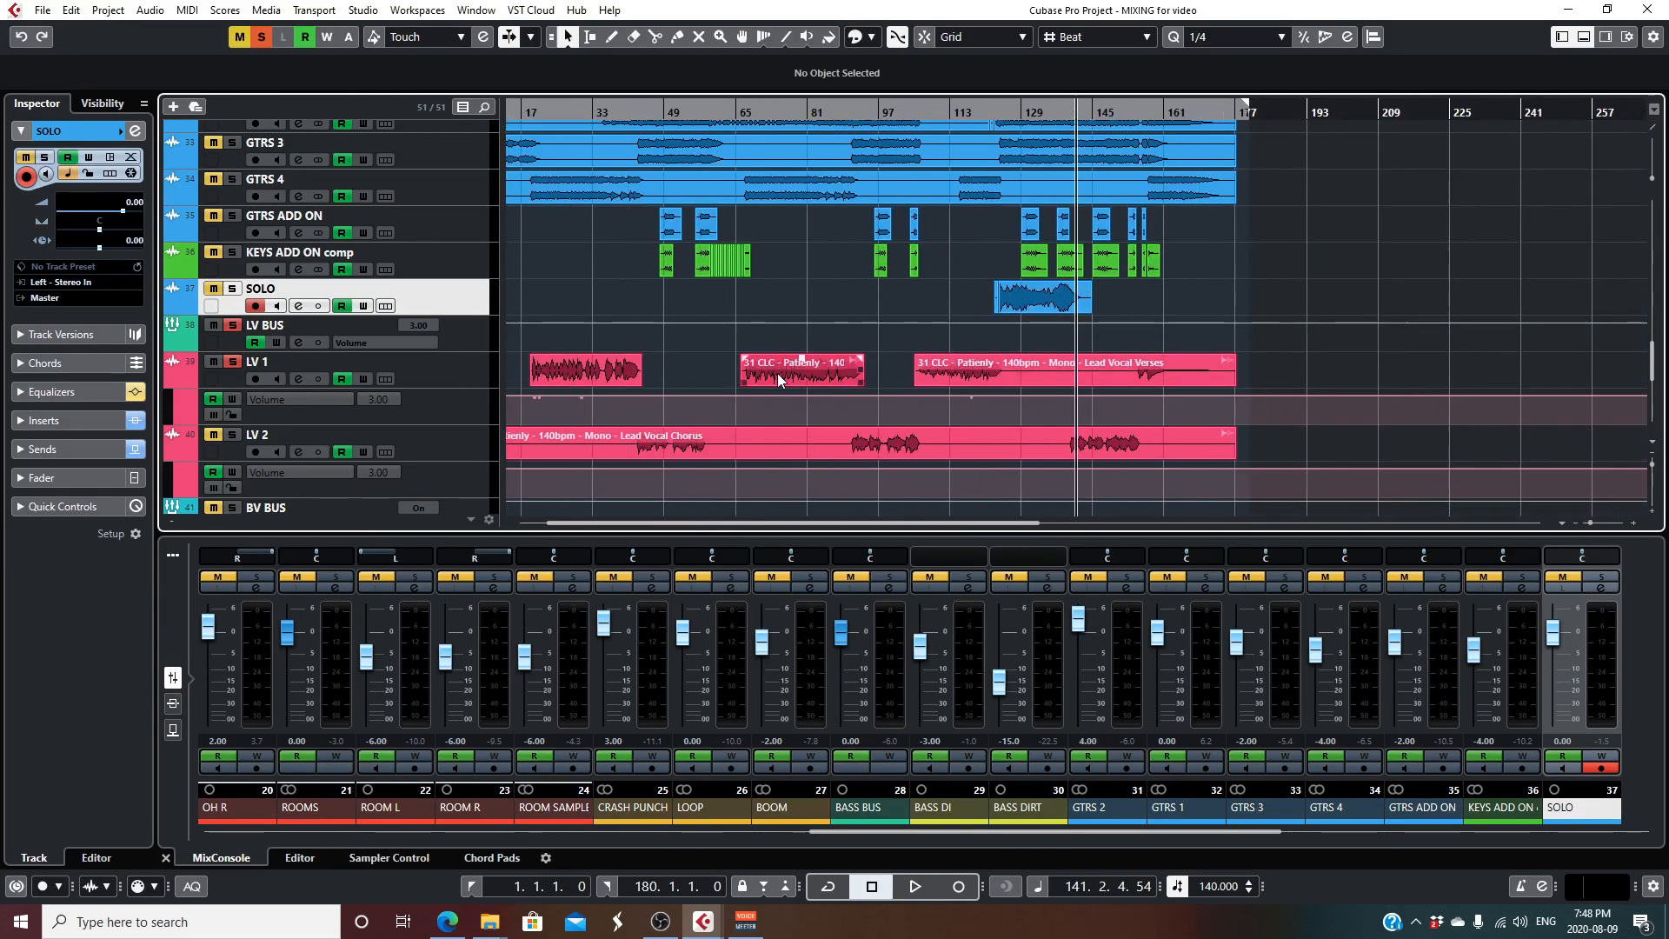
left_click_drag(582, 523, 490, 520)
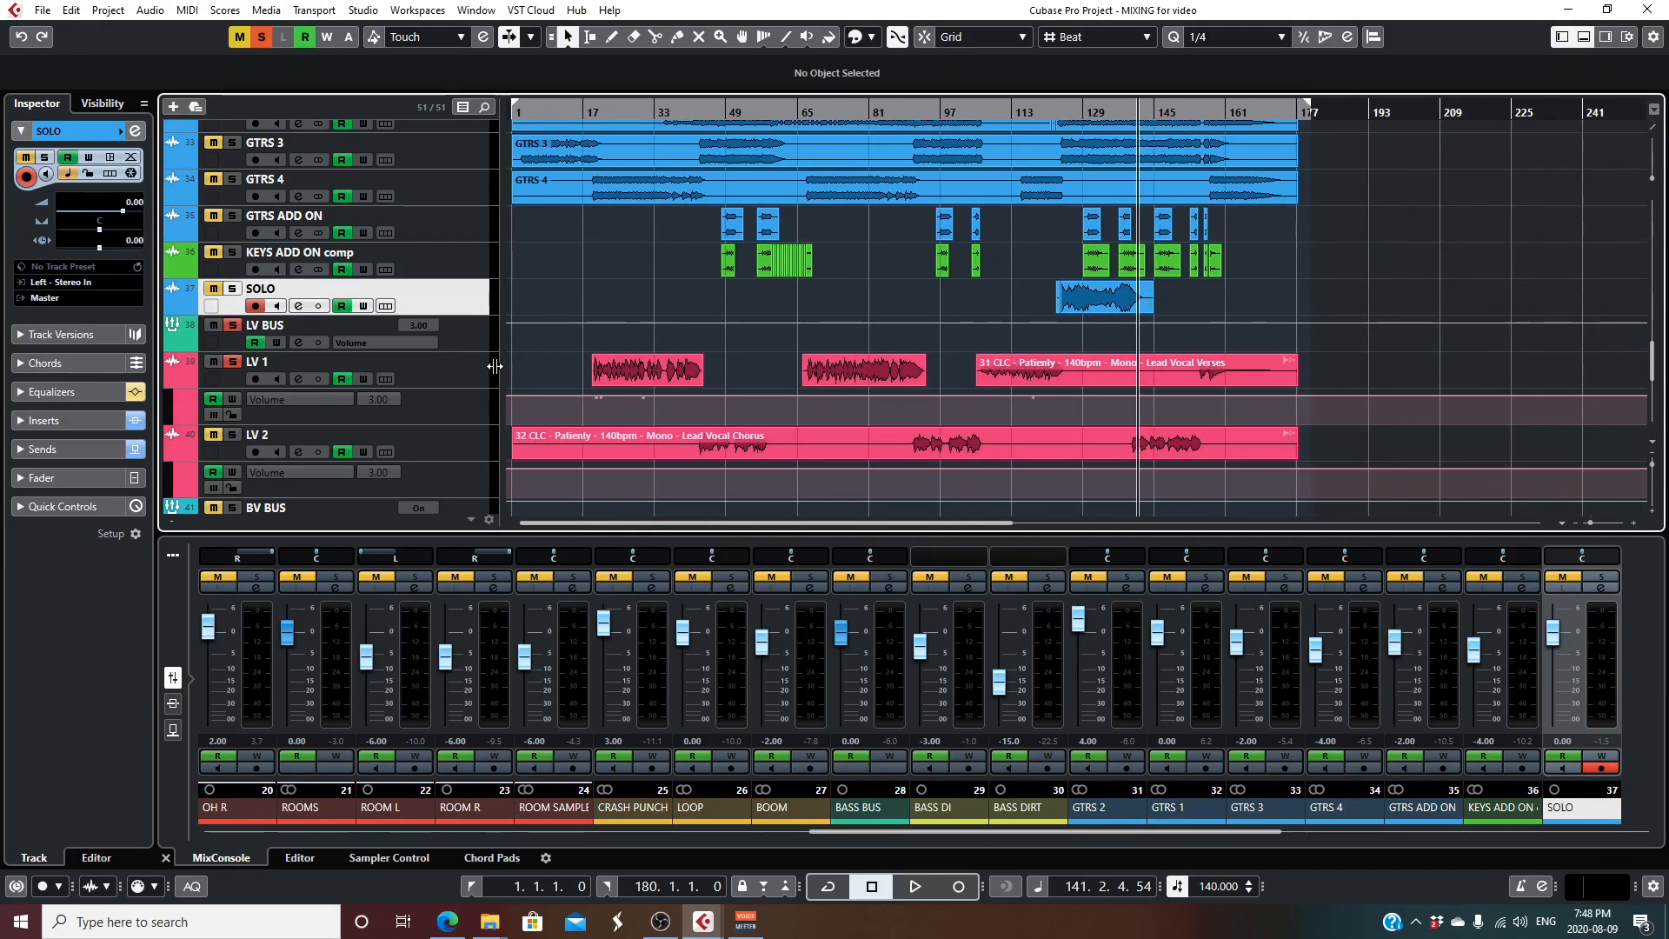
left_click(431, 363)
left_click(297, 379)
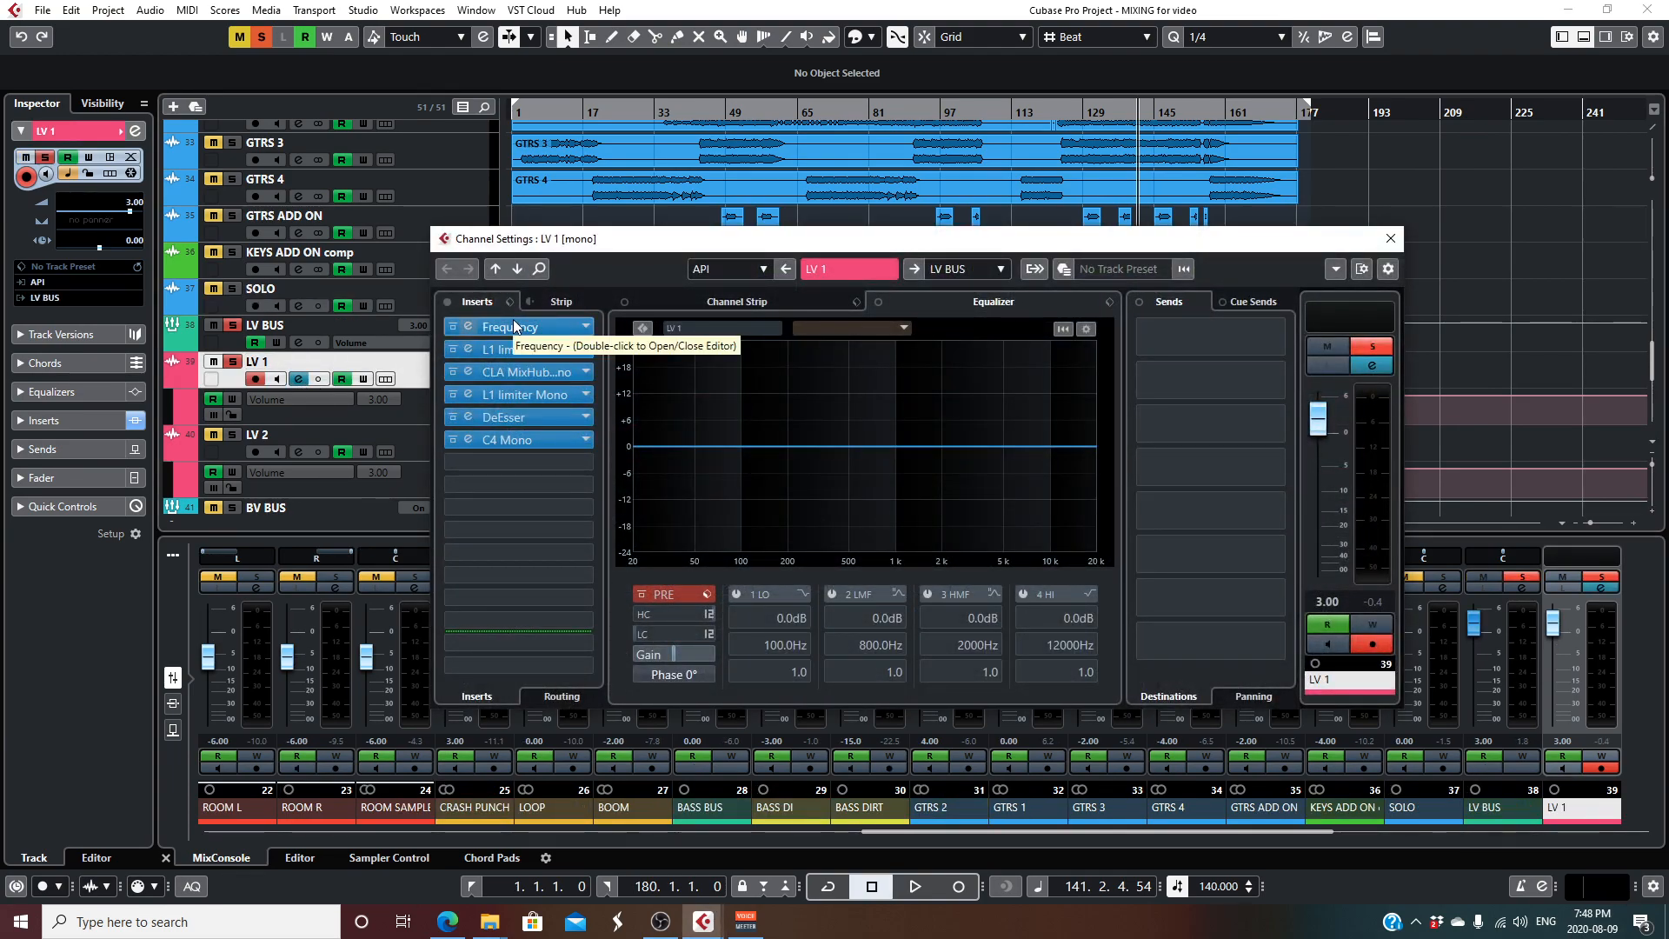
left_click_drag(645, 231, 662, 522)
- Set the locators to the first LV 1 verse clip, bars 19 to 44, and play from about bar 18
left_click_drag(707, 367, 568, 373)
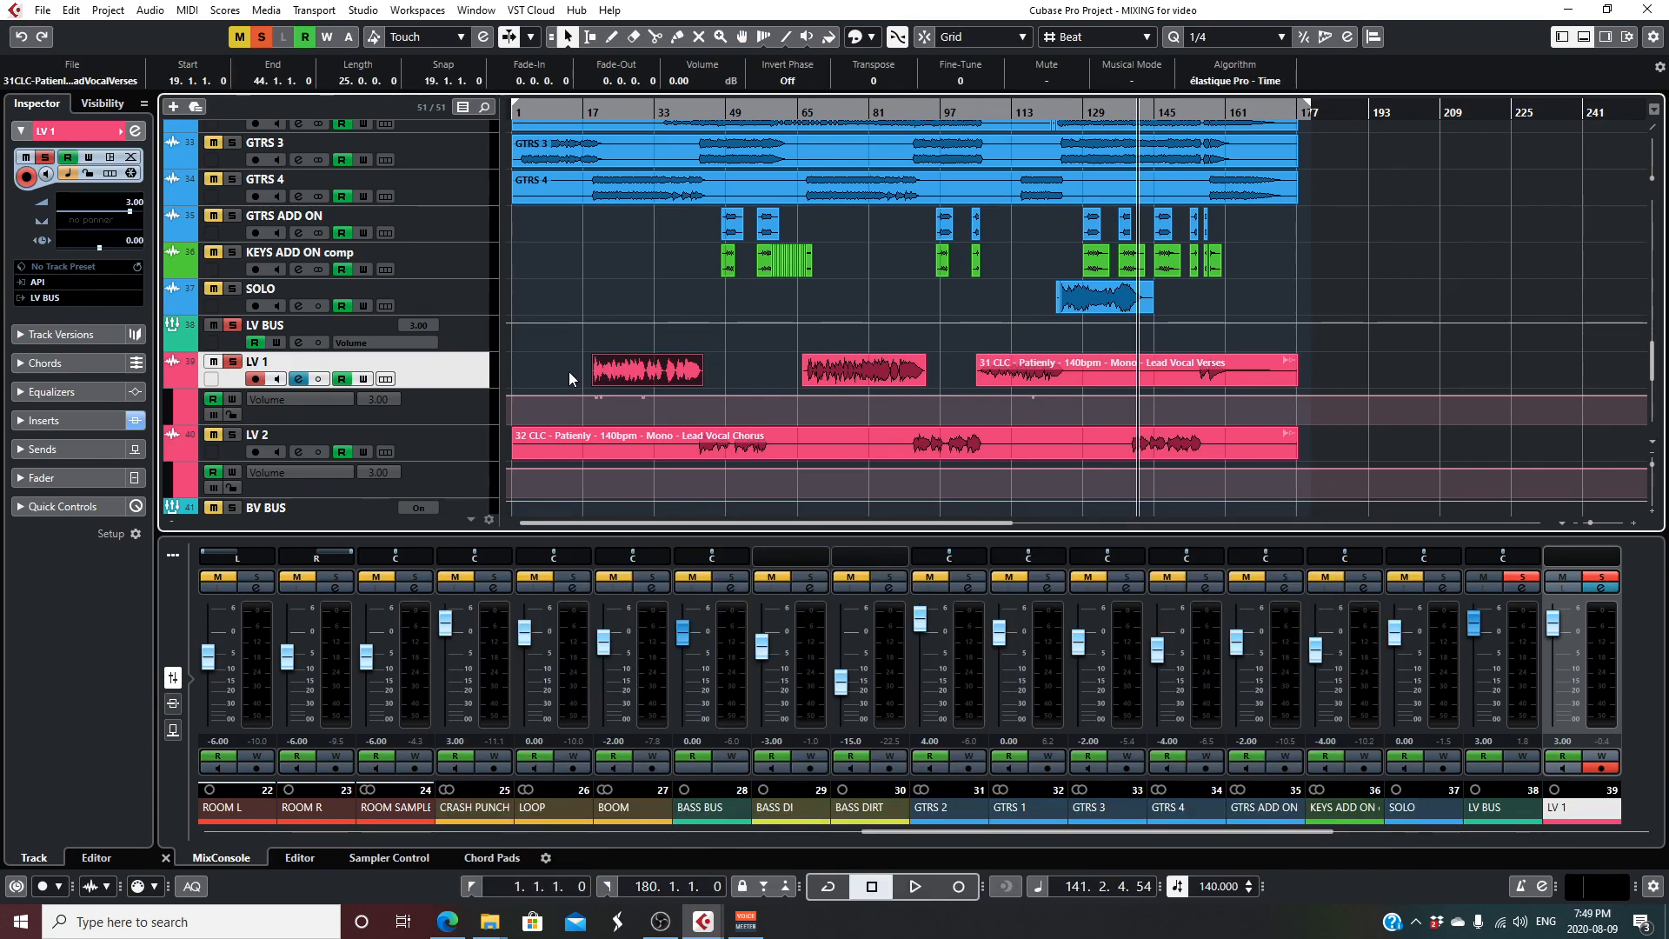
key("p")
left_click_drag(589, 108, 588, 113)
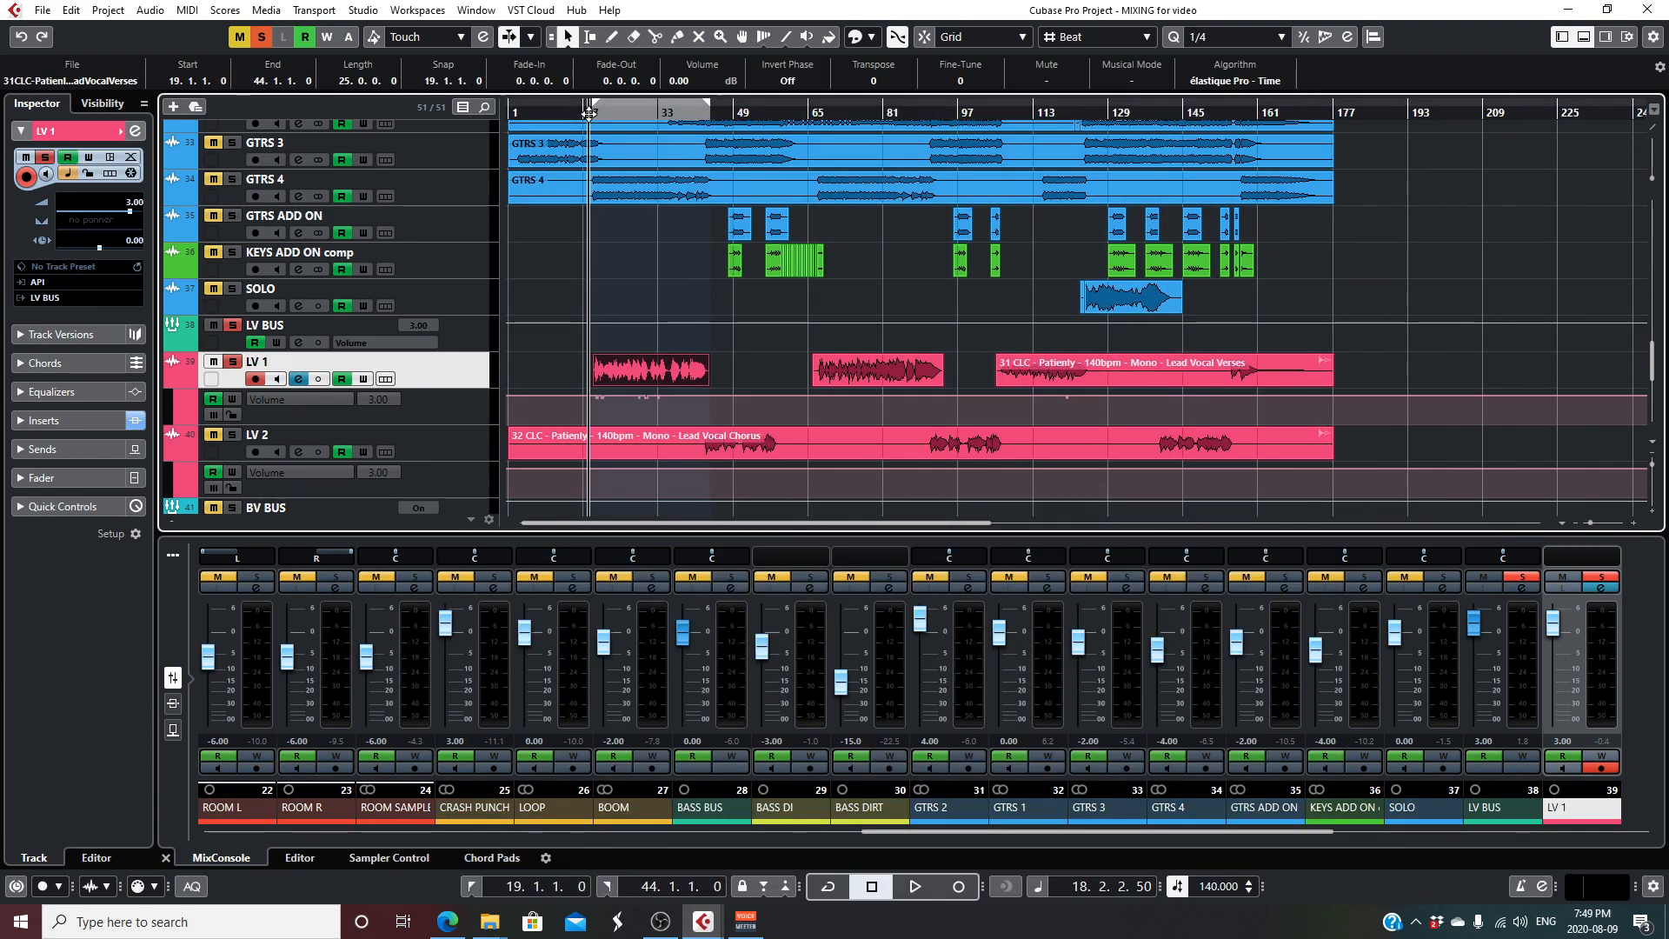
key("space")
- Bring back the LV 1 channel settings and bypass all inserts to audition the dry lead vocal
left_click(298, 379)
left_click(298, 379)
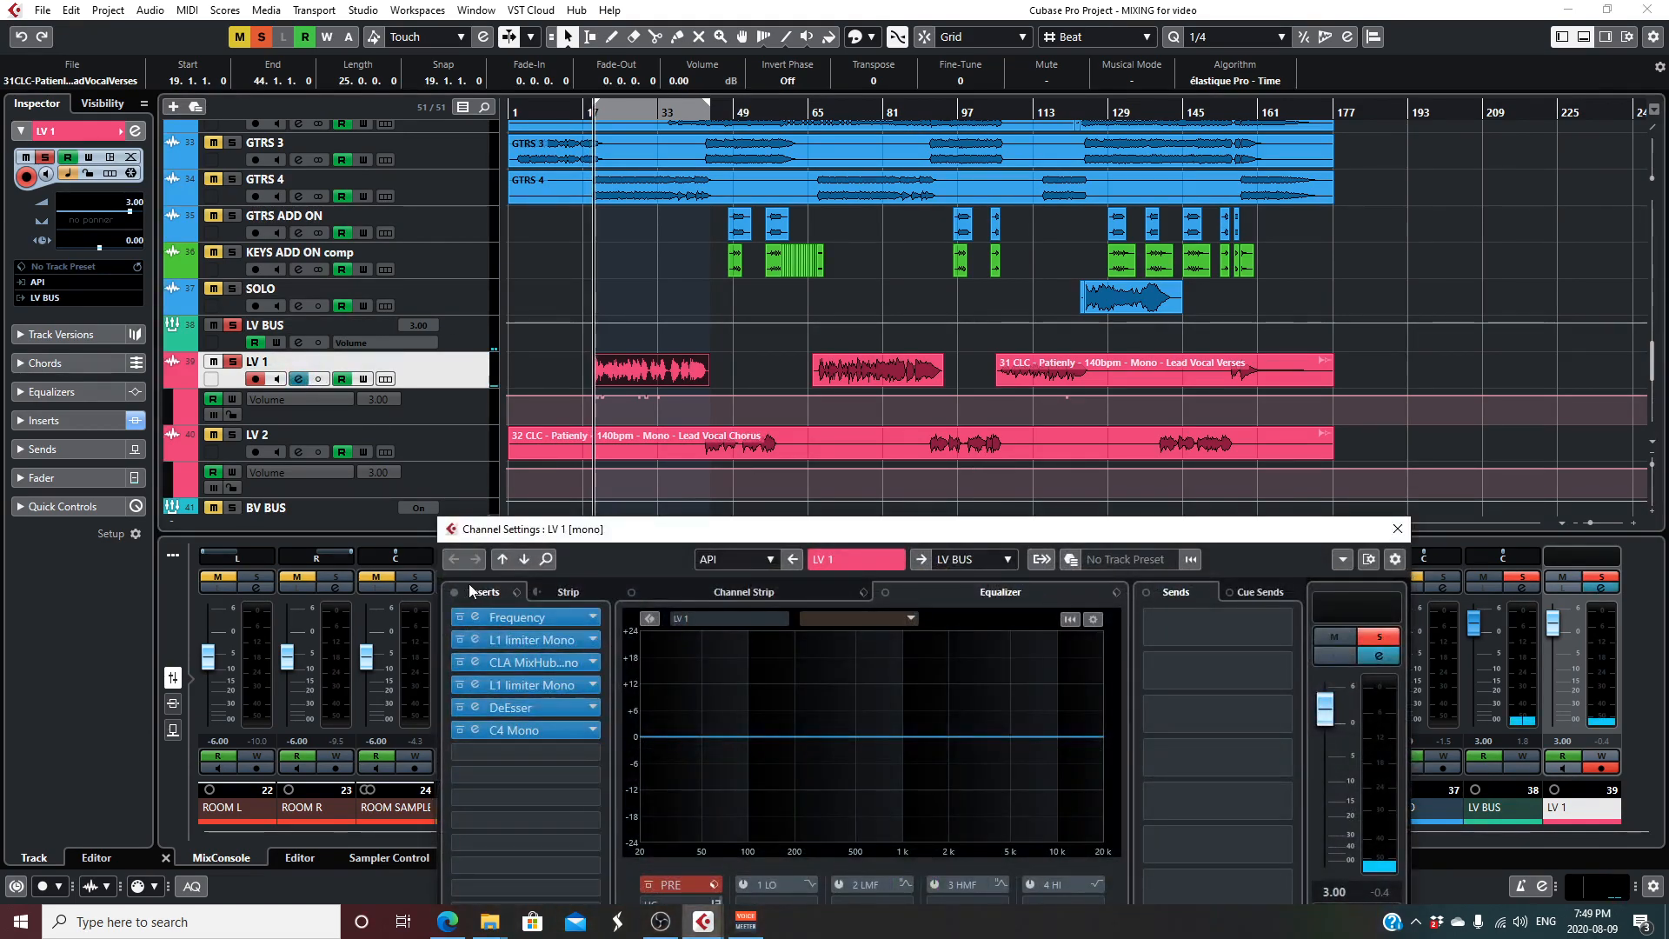
left_click_drag(617, 545, 611, 152)
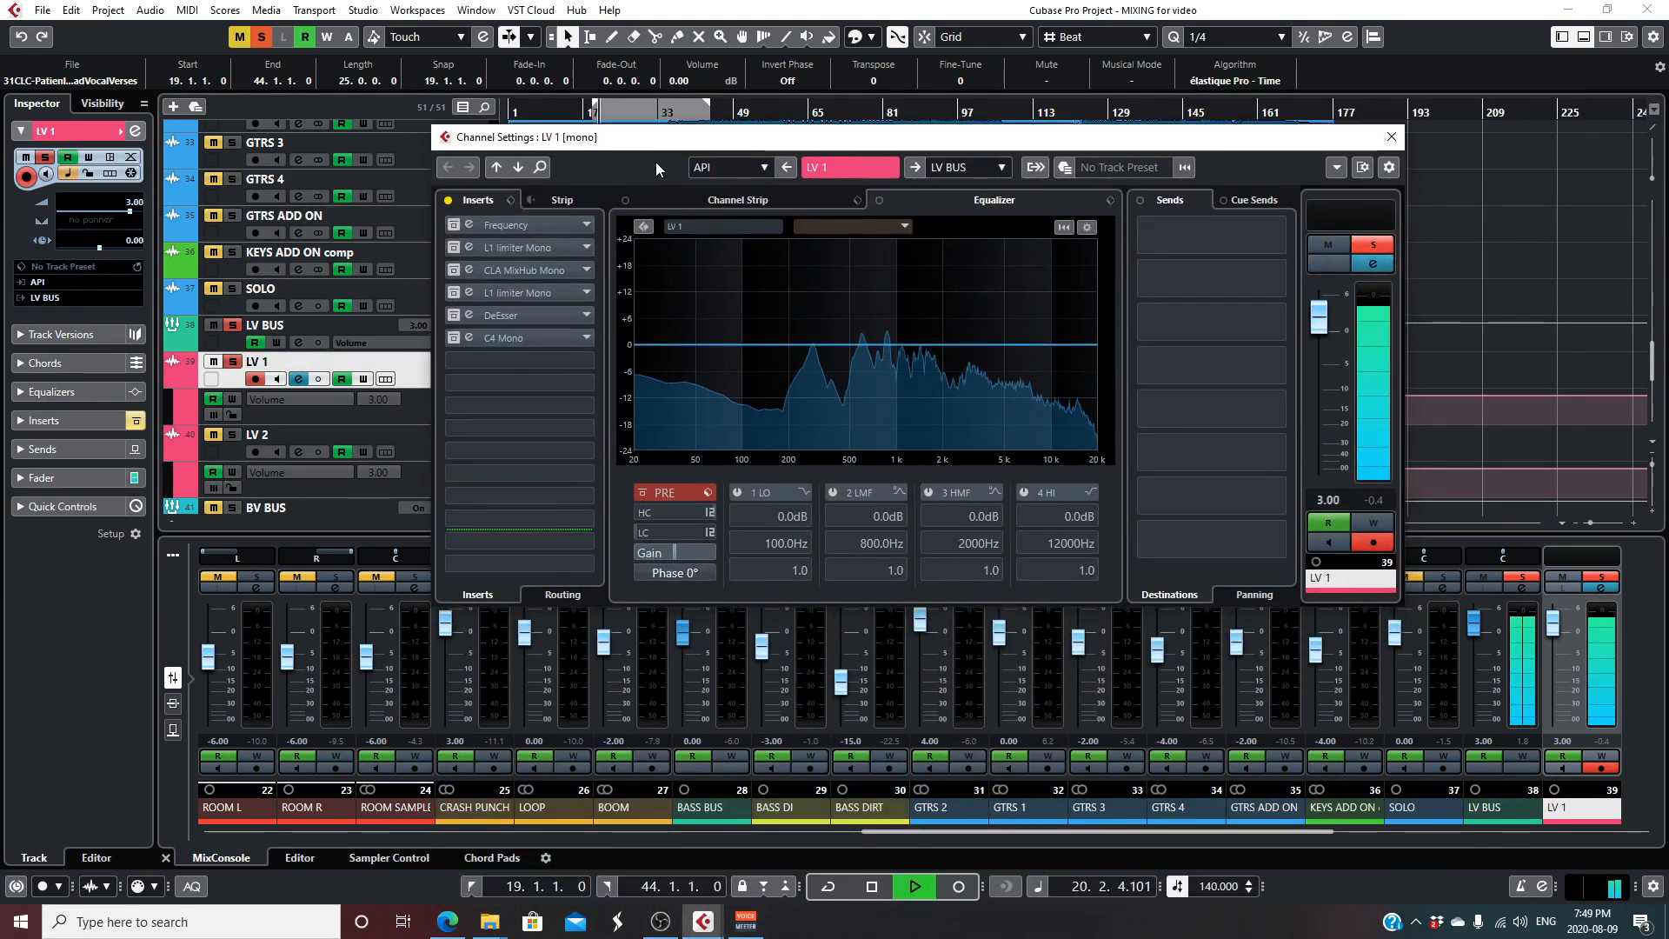
- Review the Frequency EQ on LV 1's first insert, take it out of bypass while the vocal plays, and close it
left_click(519, 224)
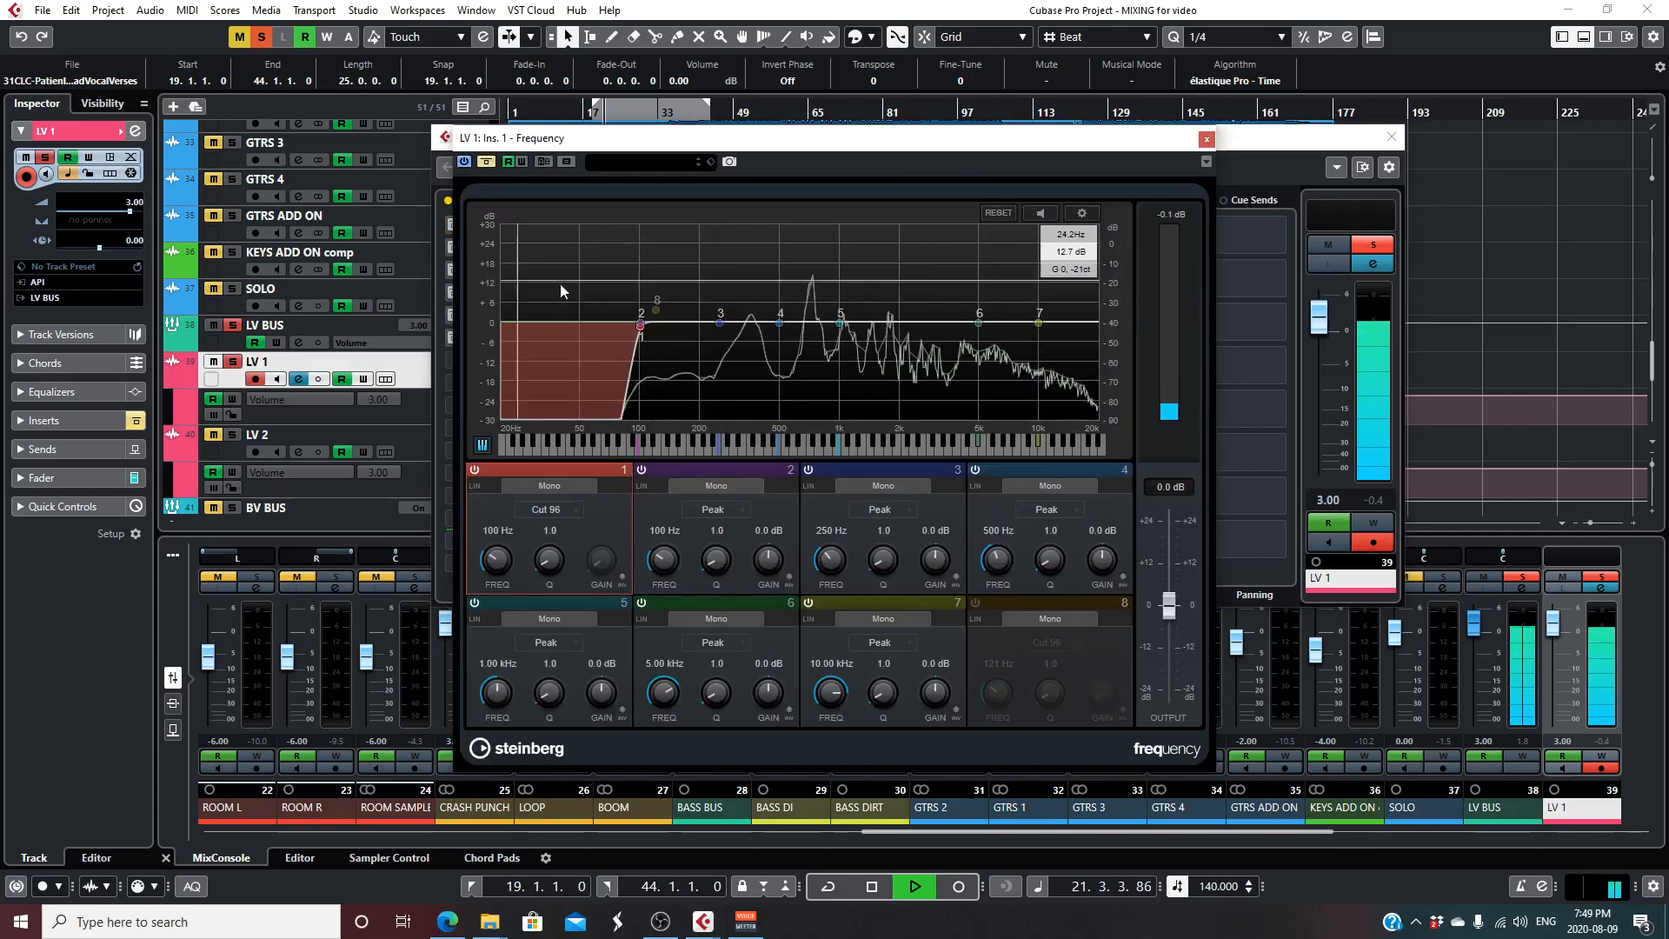
left_click(486, 162)
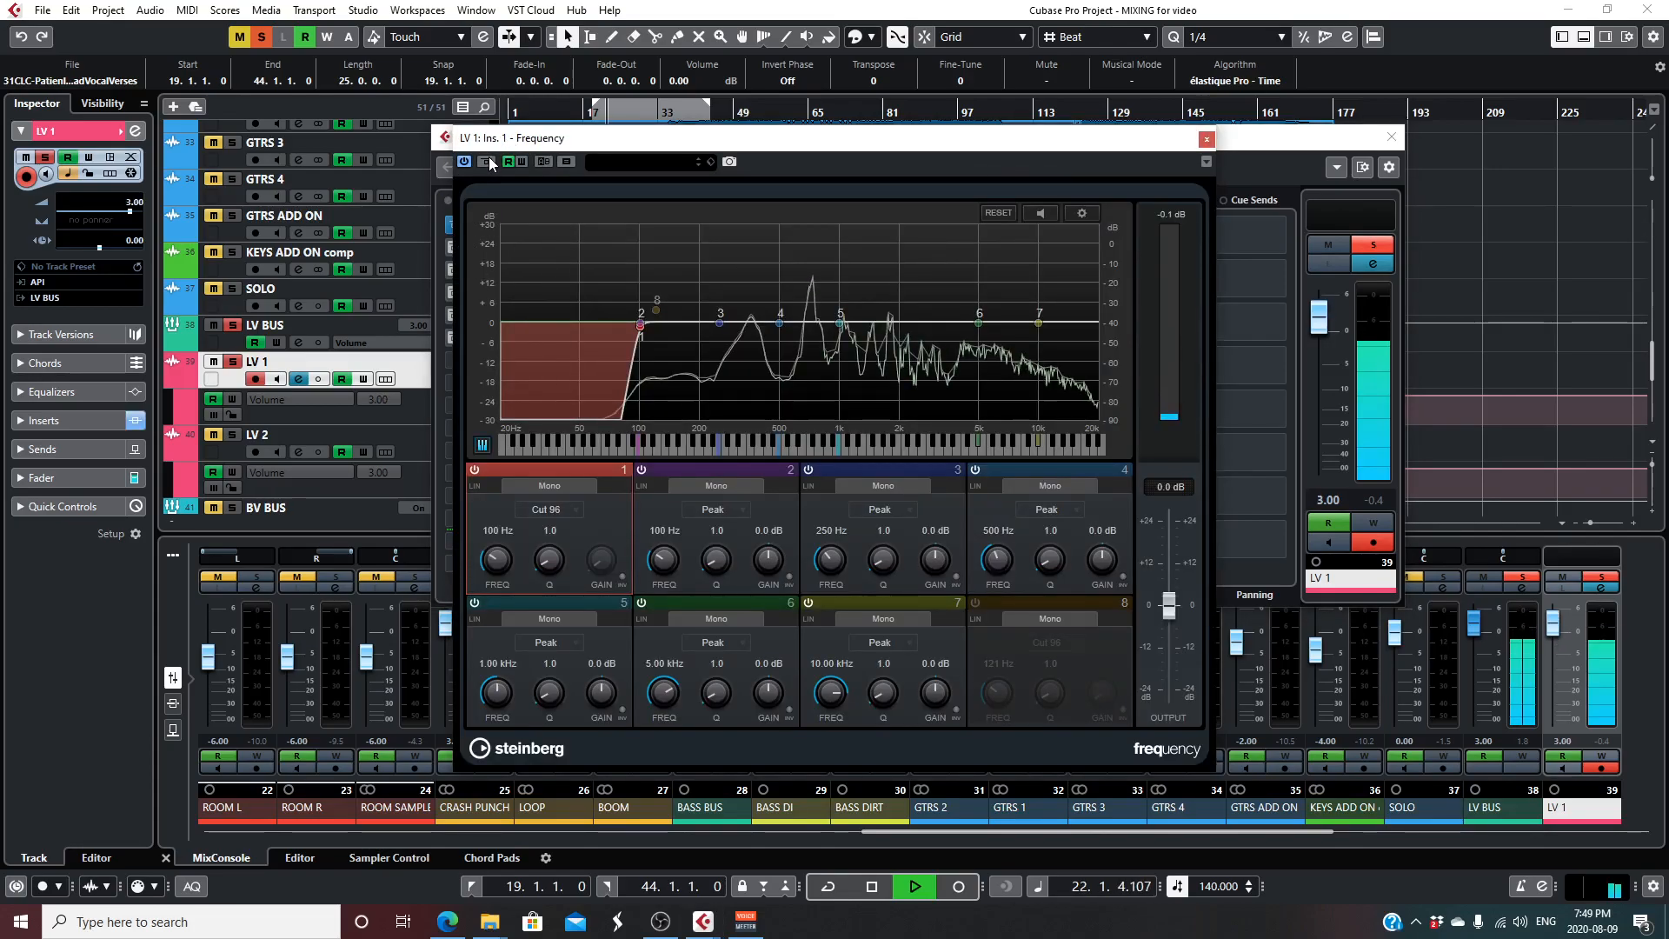
left_click(1206, 139)
- Enable and open L1 limiter Mono on LV 1's second insert, audition the vocal through it and stop playback
left_click(512, 245)
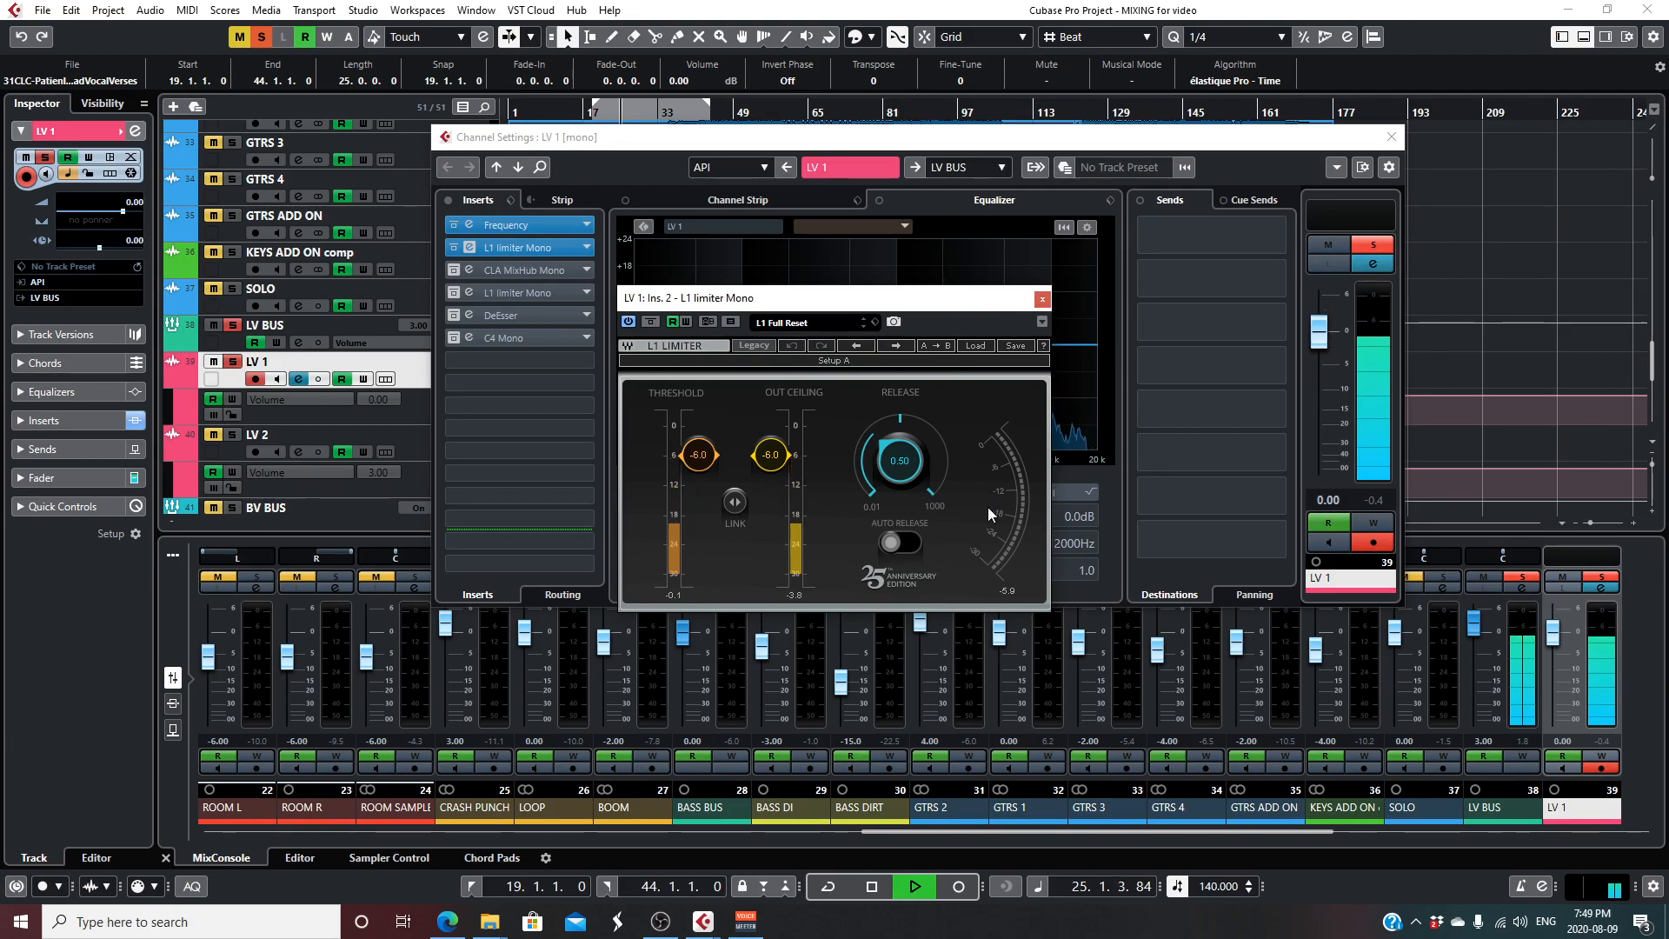
key("space")
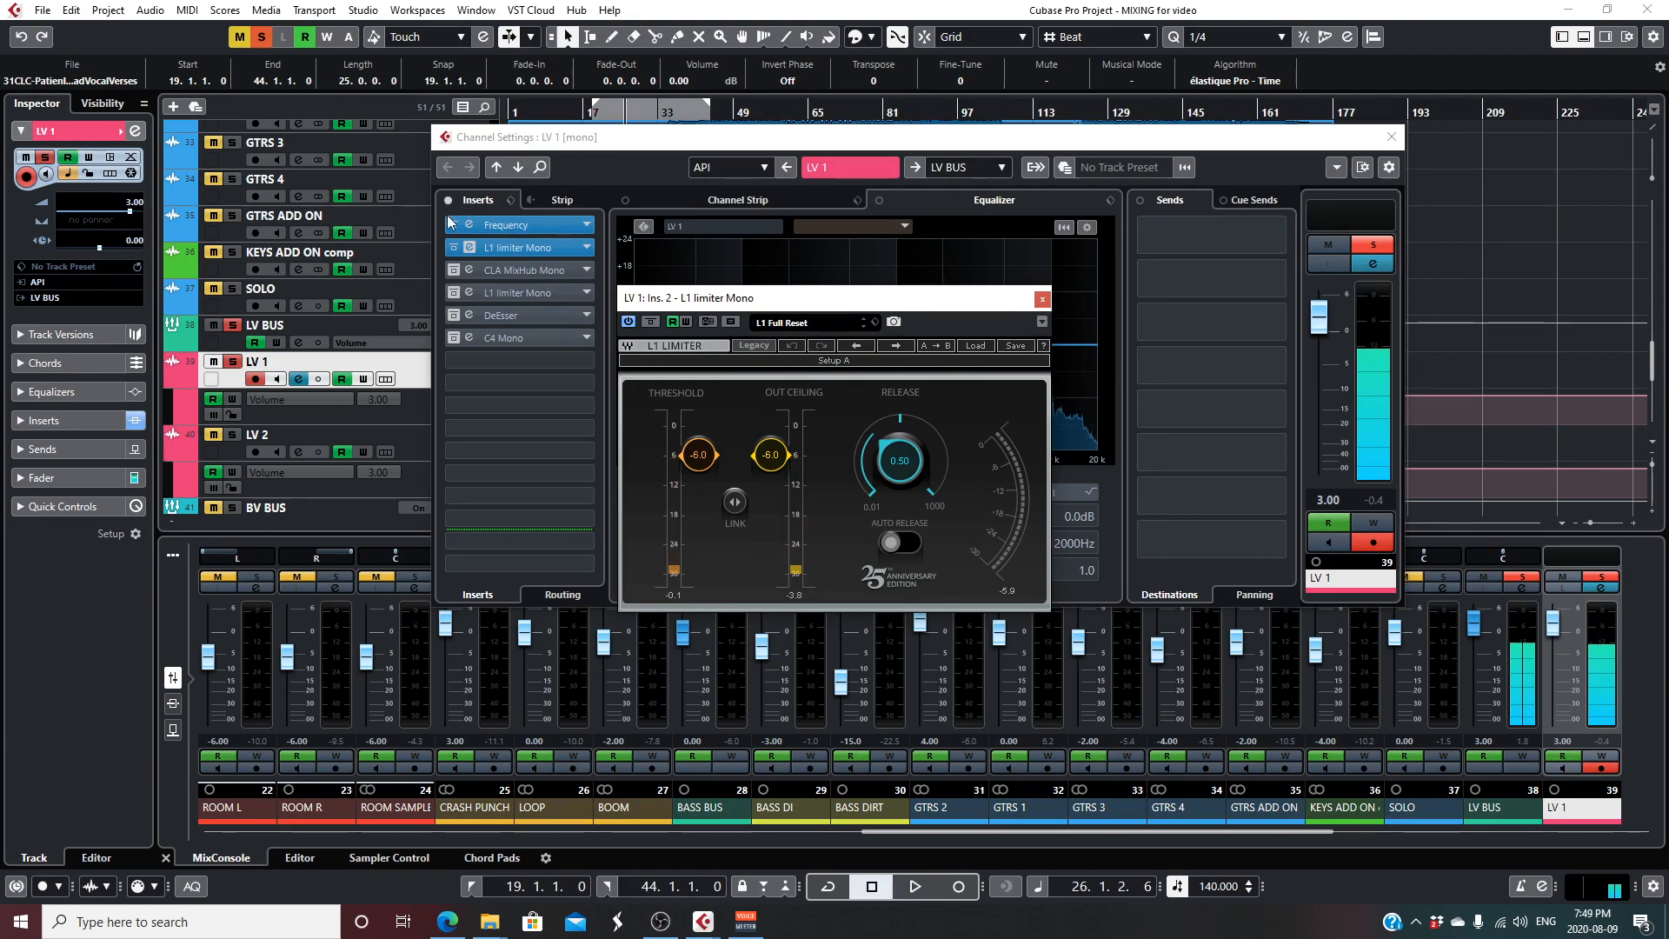
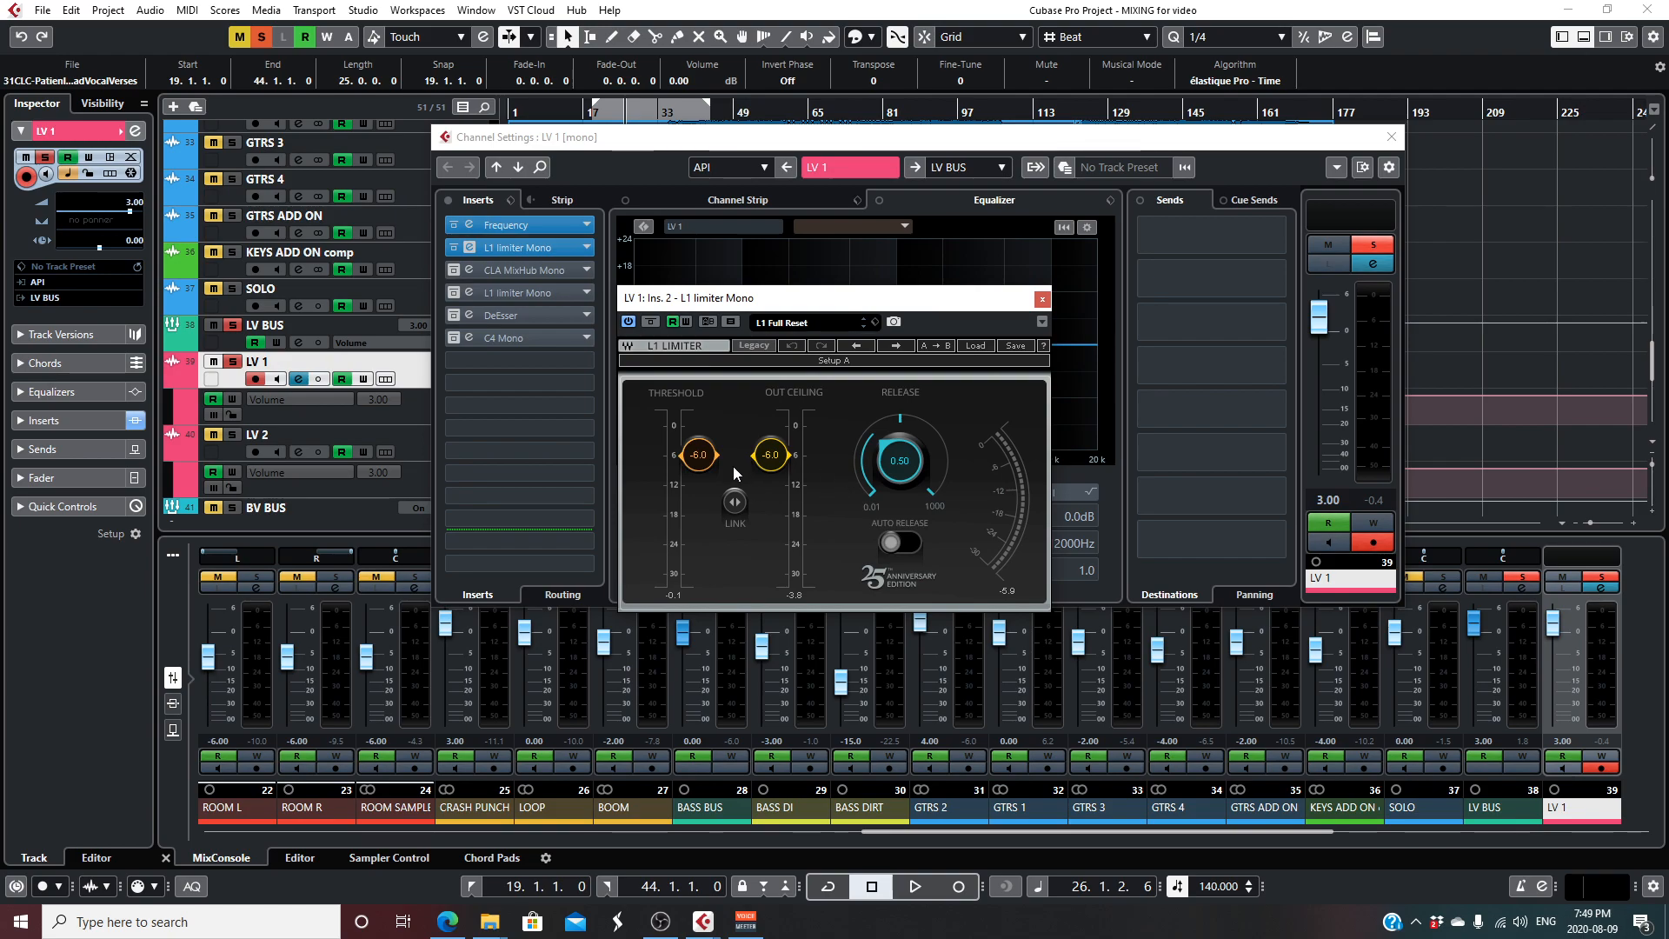
- Enable and open CLA MixHub Mono on LV 1's third insert, audition it from the CLA-76 view, return to the full mixer view and close it
left_click(1042, 299)
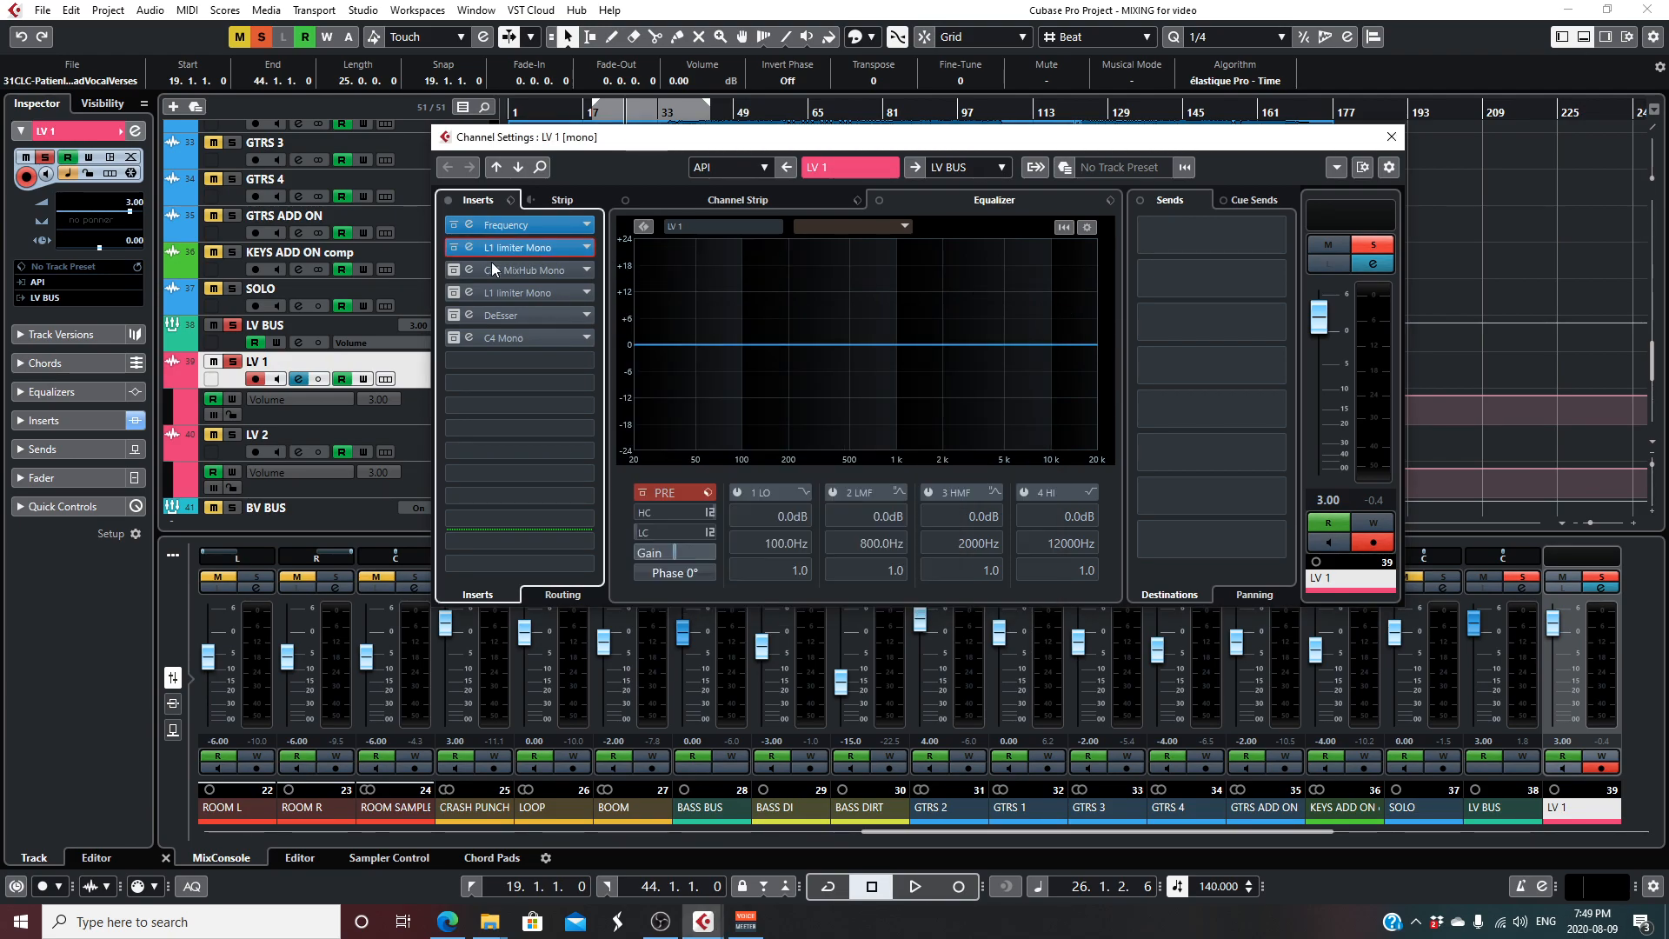
left_click(552, 273)
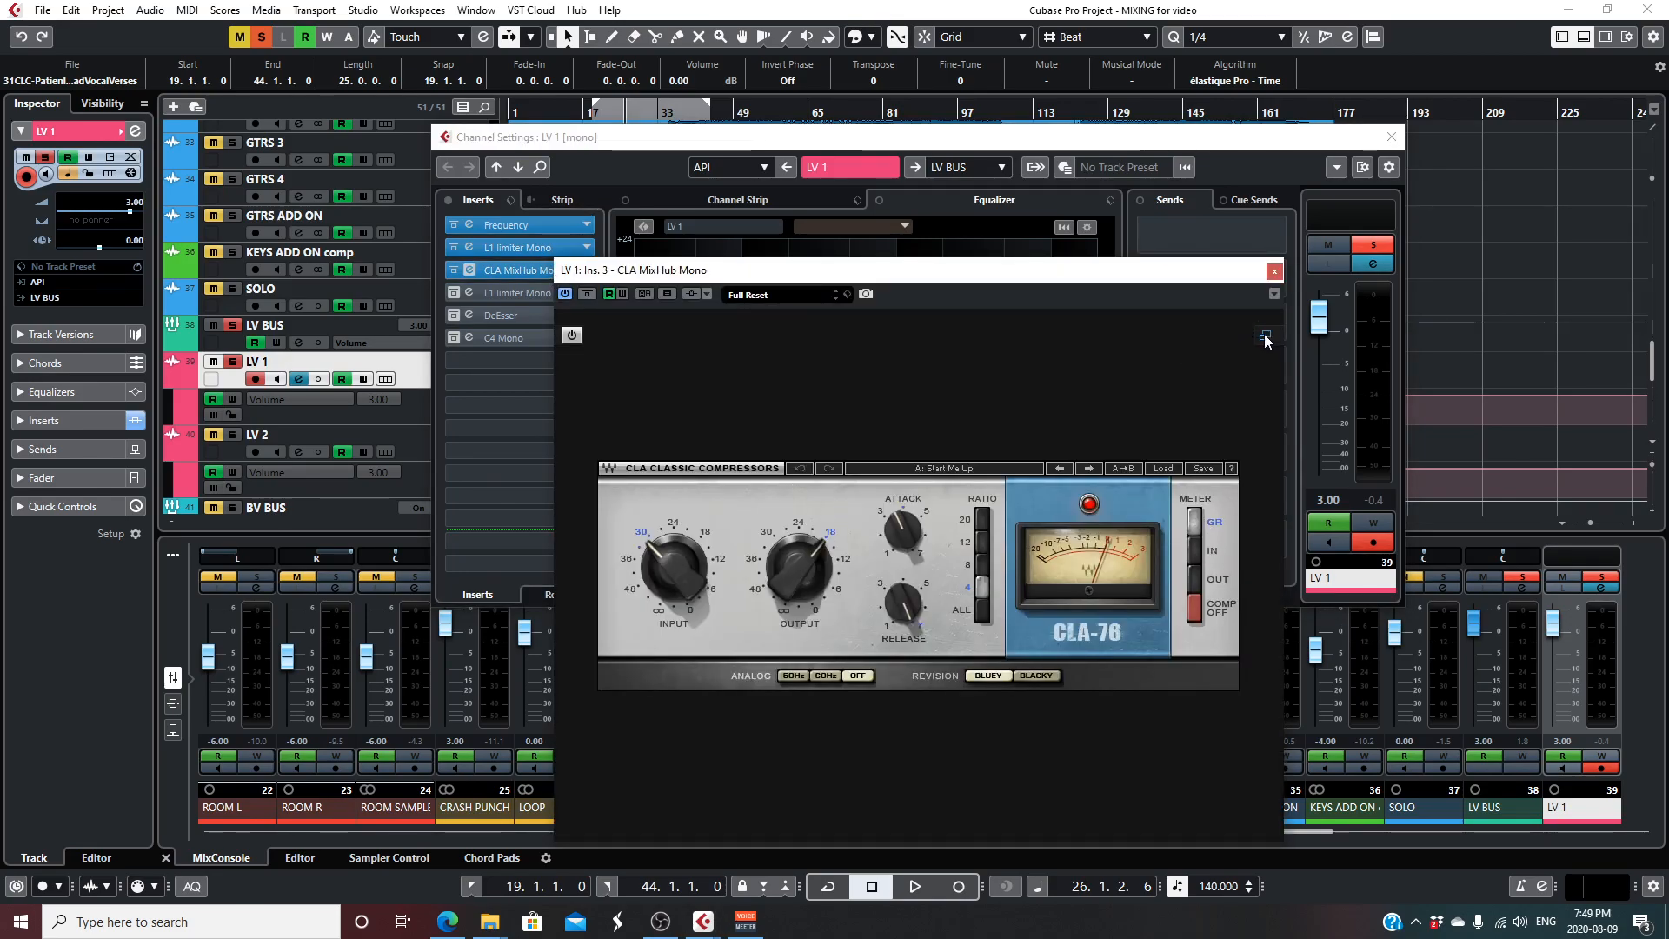
key("space")
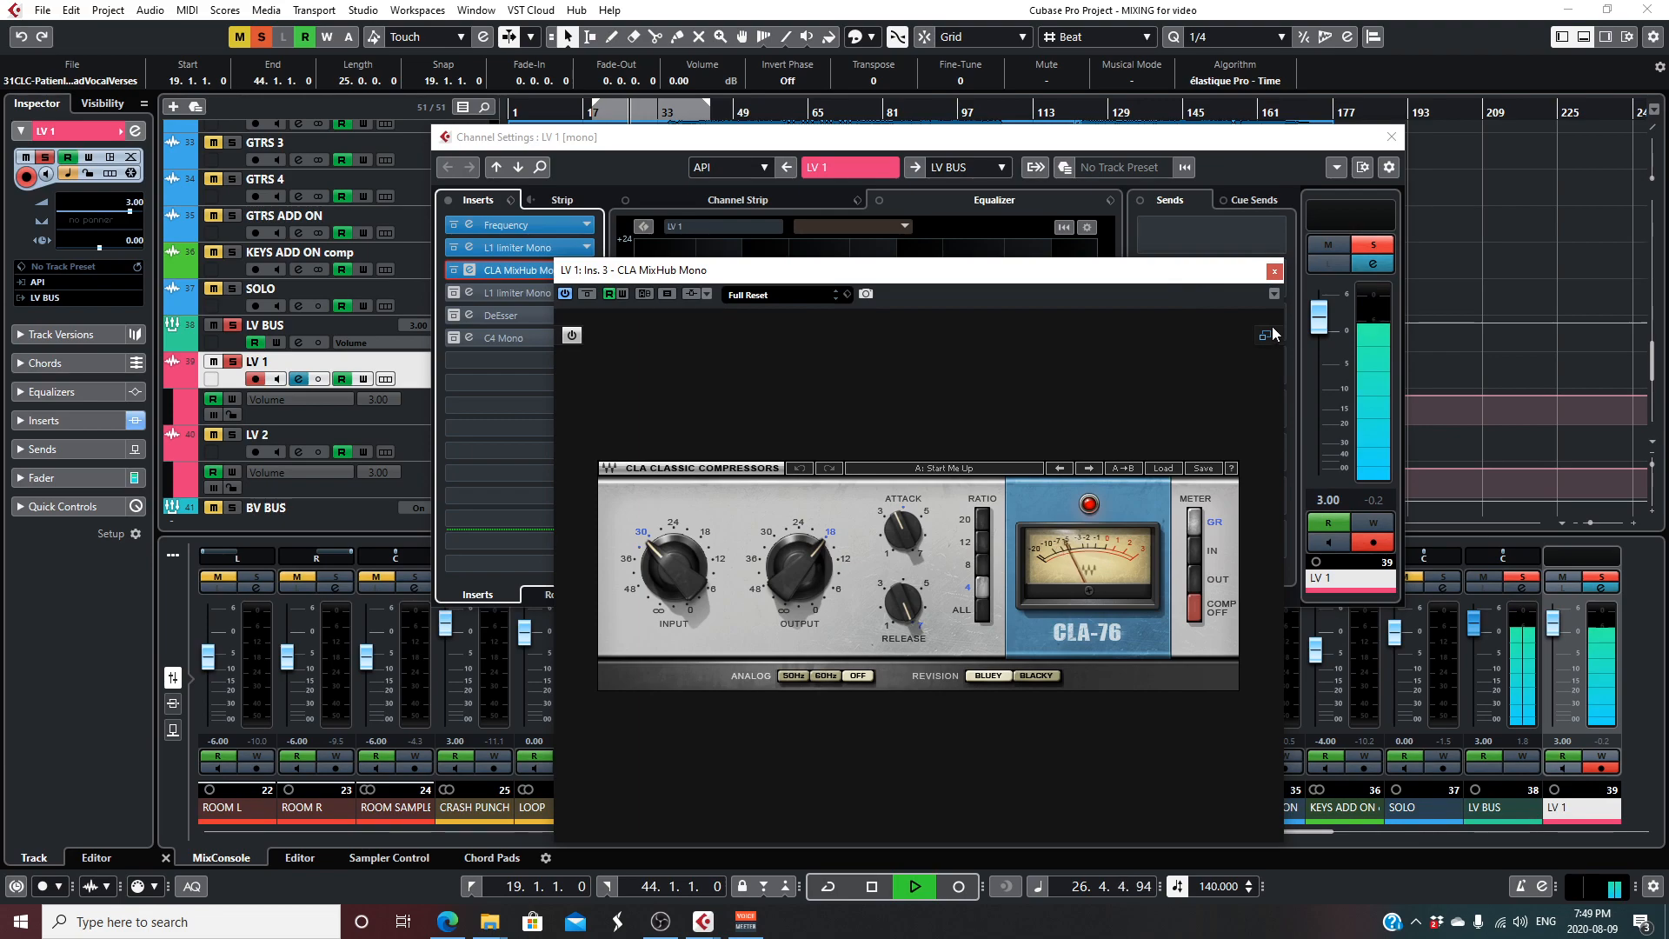
left_click(1267, 335)
key("space")
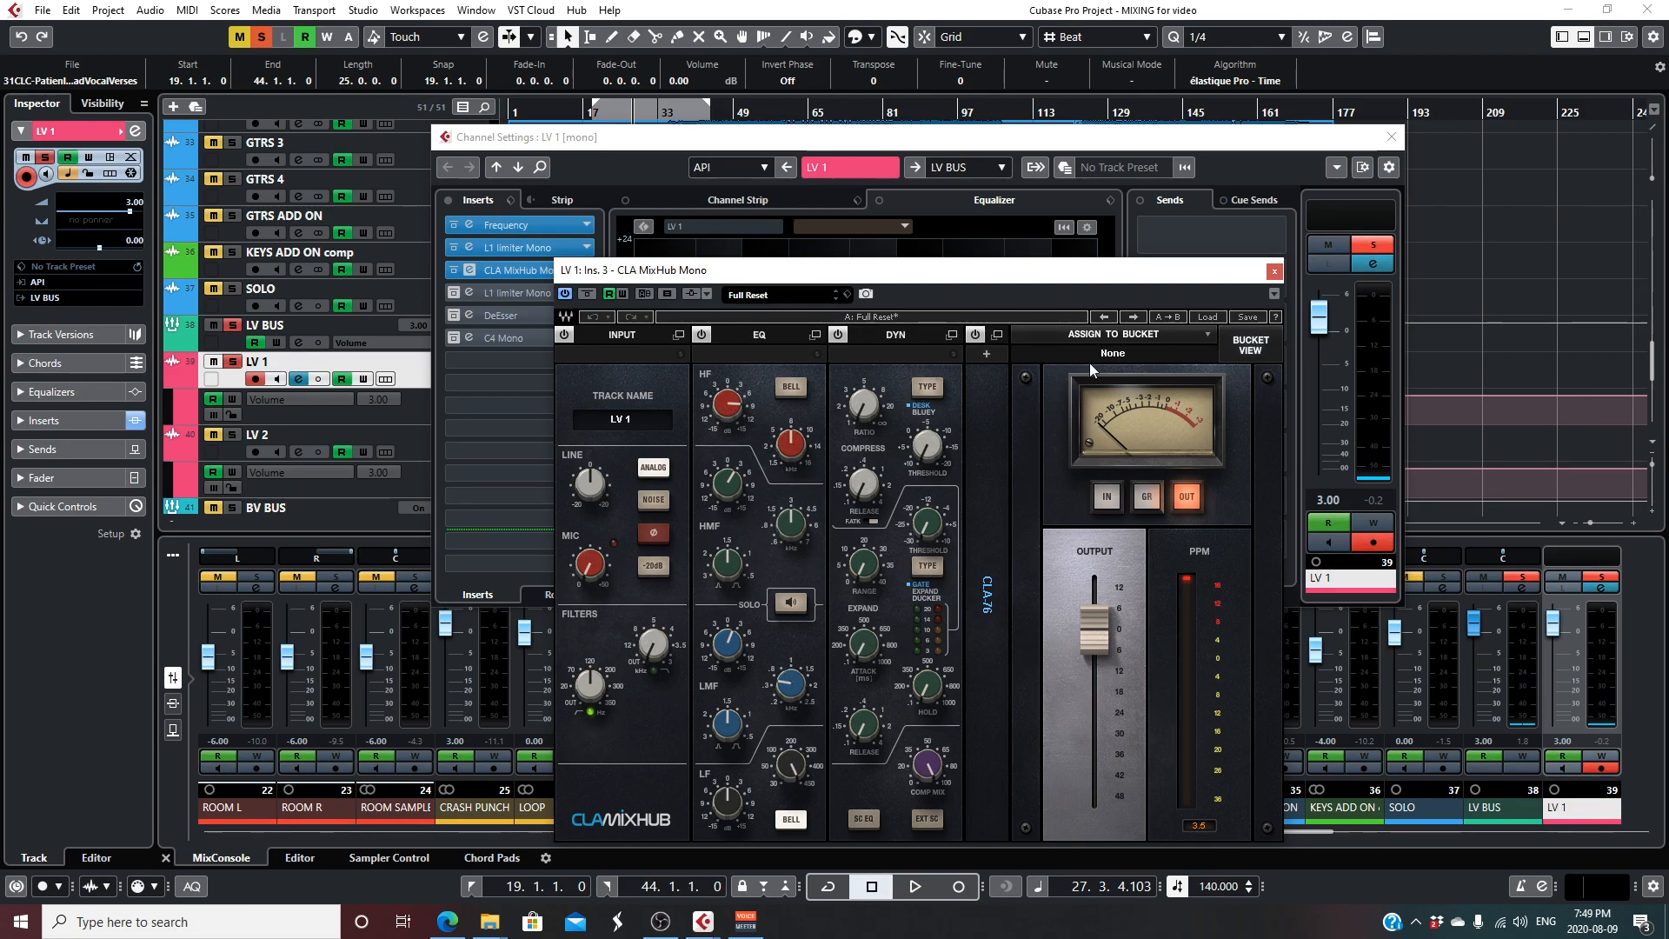
left_click(1274, 272)
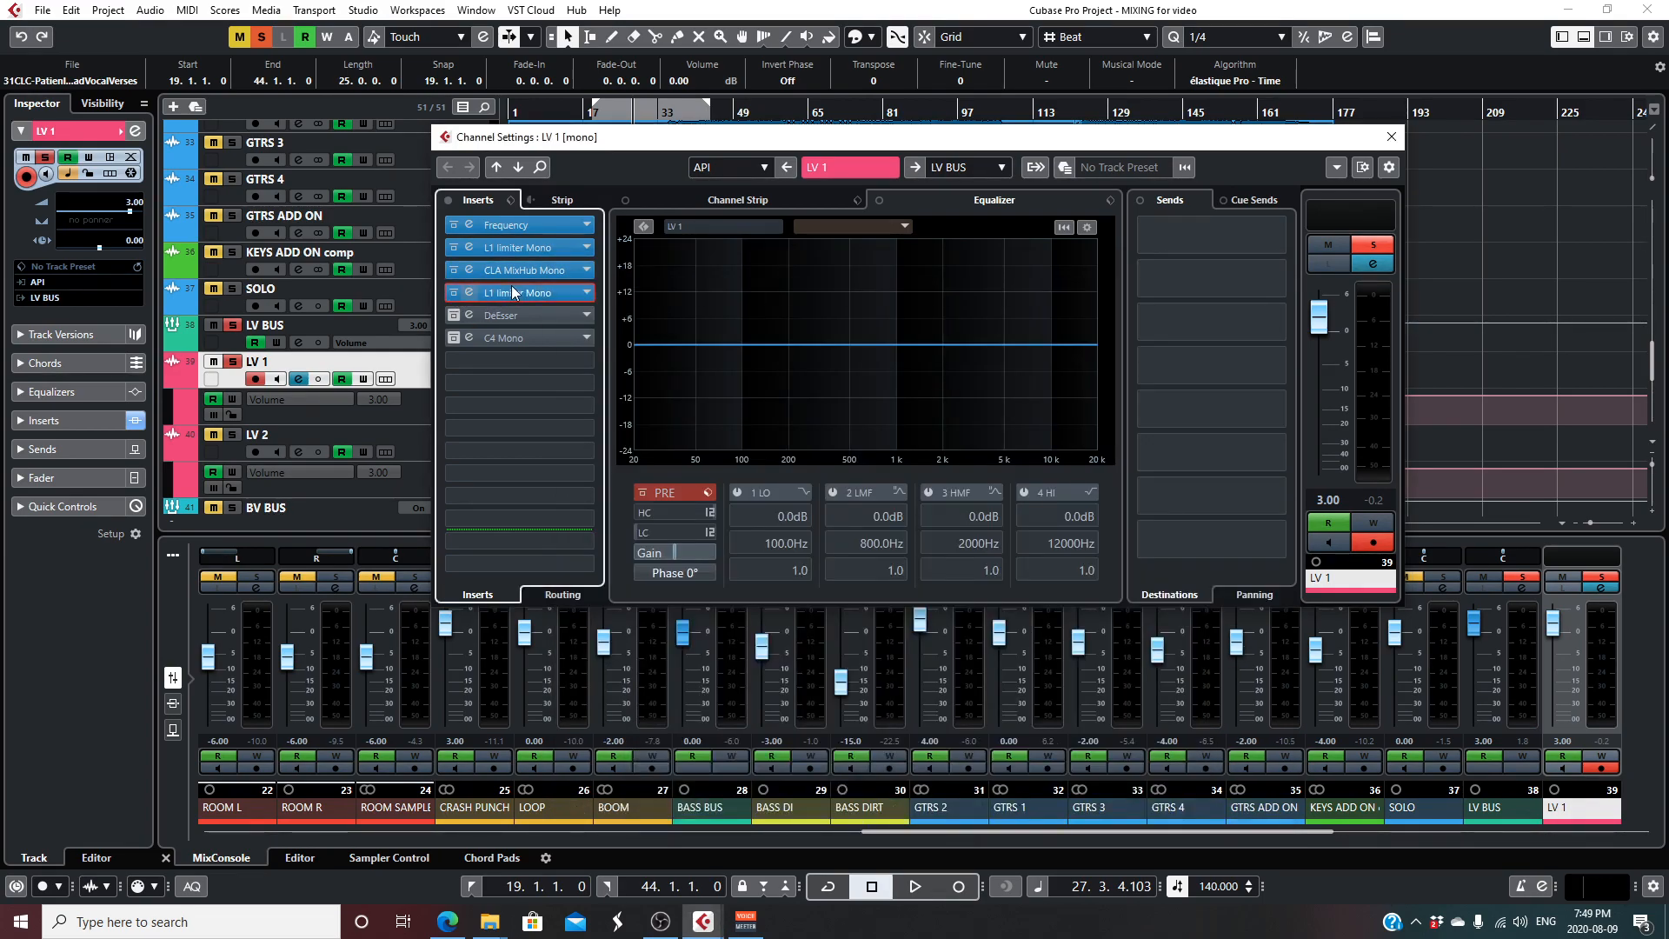
- Enable and open L1 limiter Mono on LV 1's fourth insert, audition the vocal through it, stop playback and close the plugin
left_click(513, 290)
left_click_drag(888, 523, 822, 240)
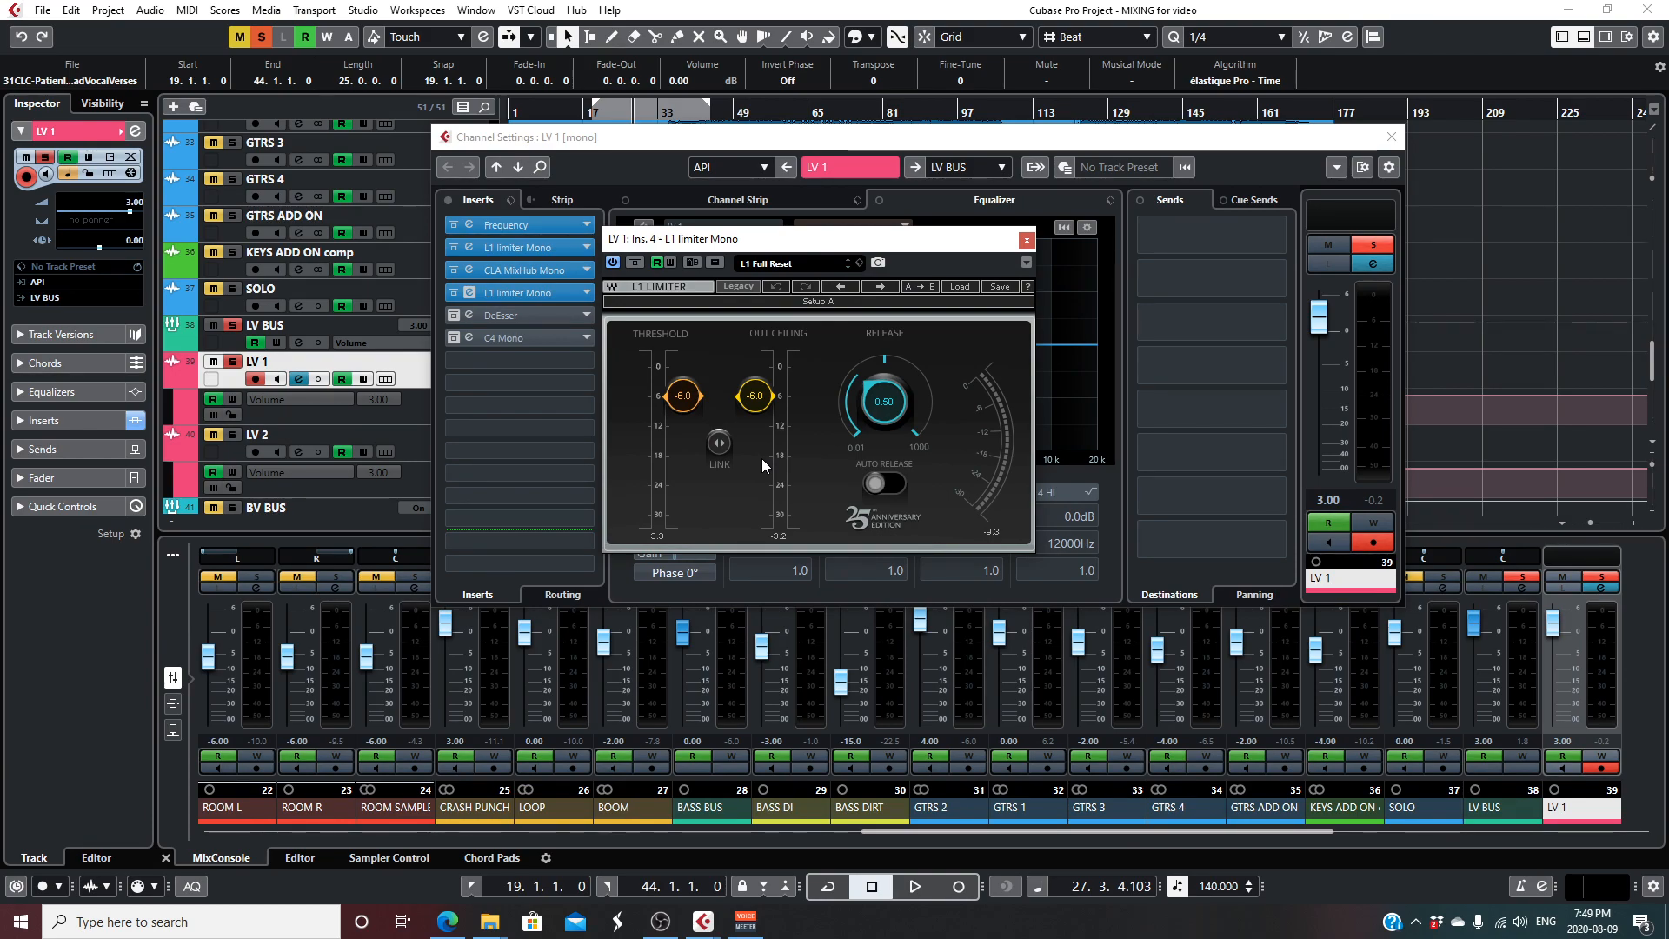
key("space")
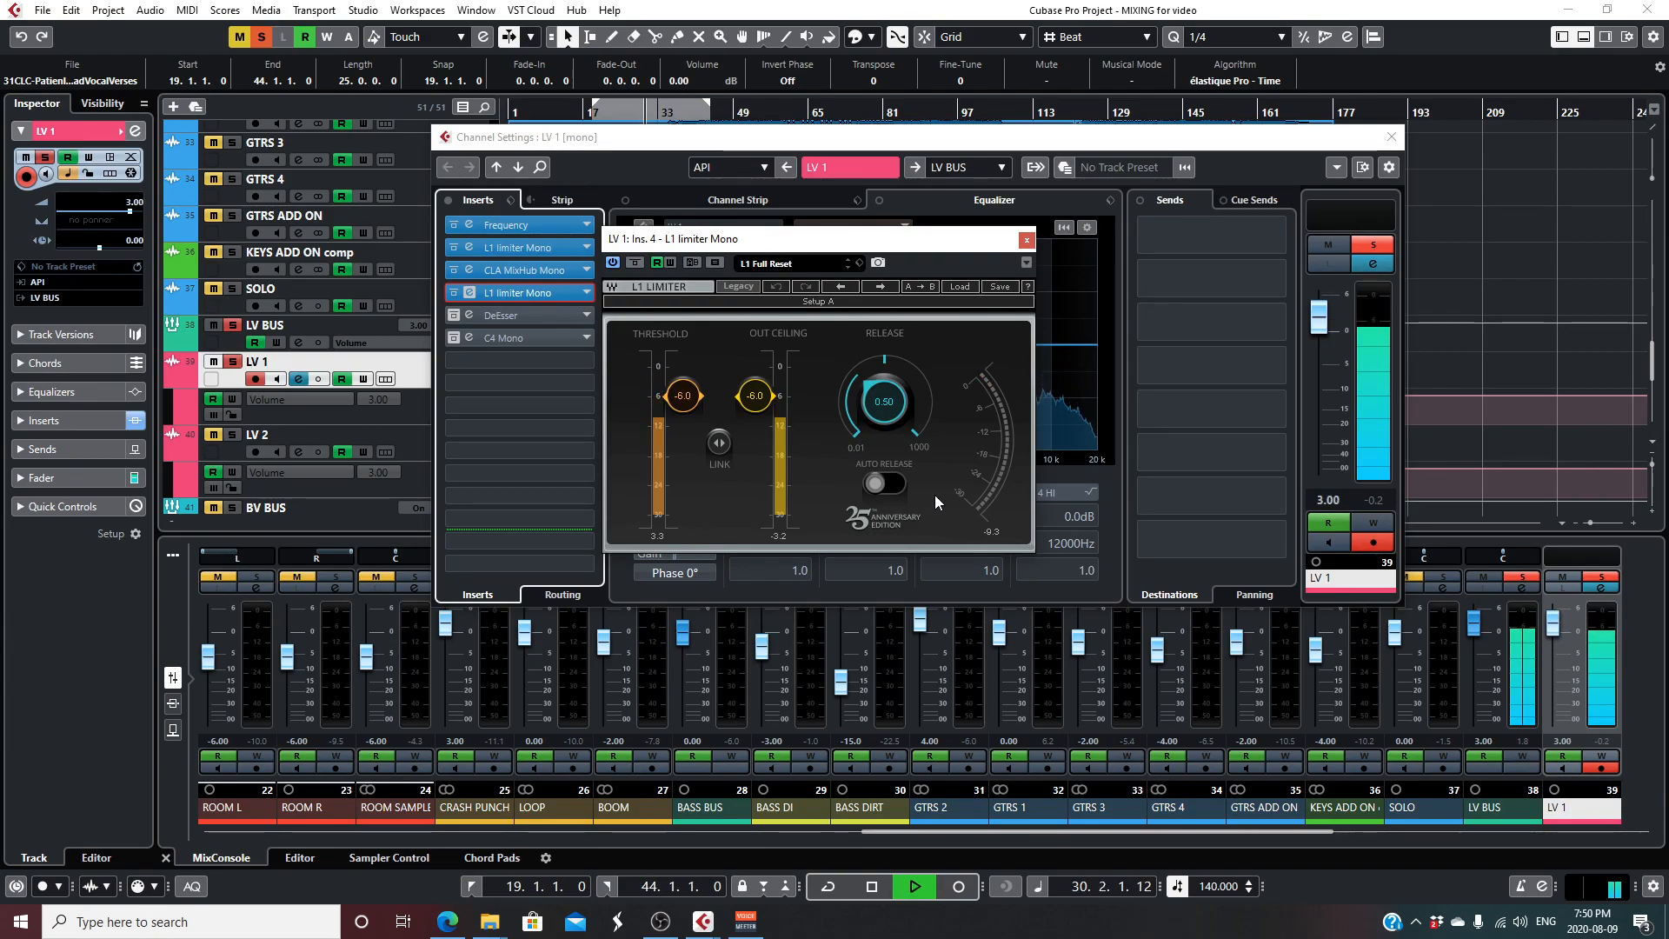
key("space")
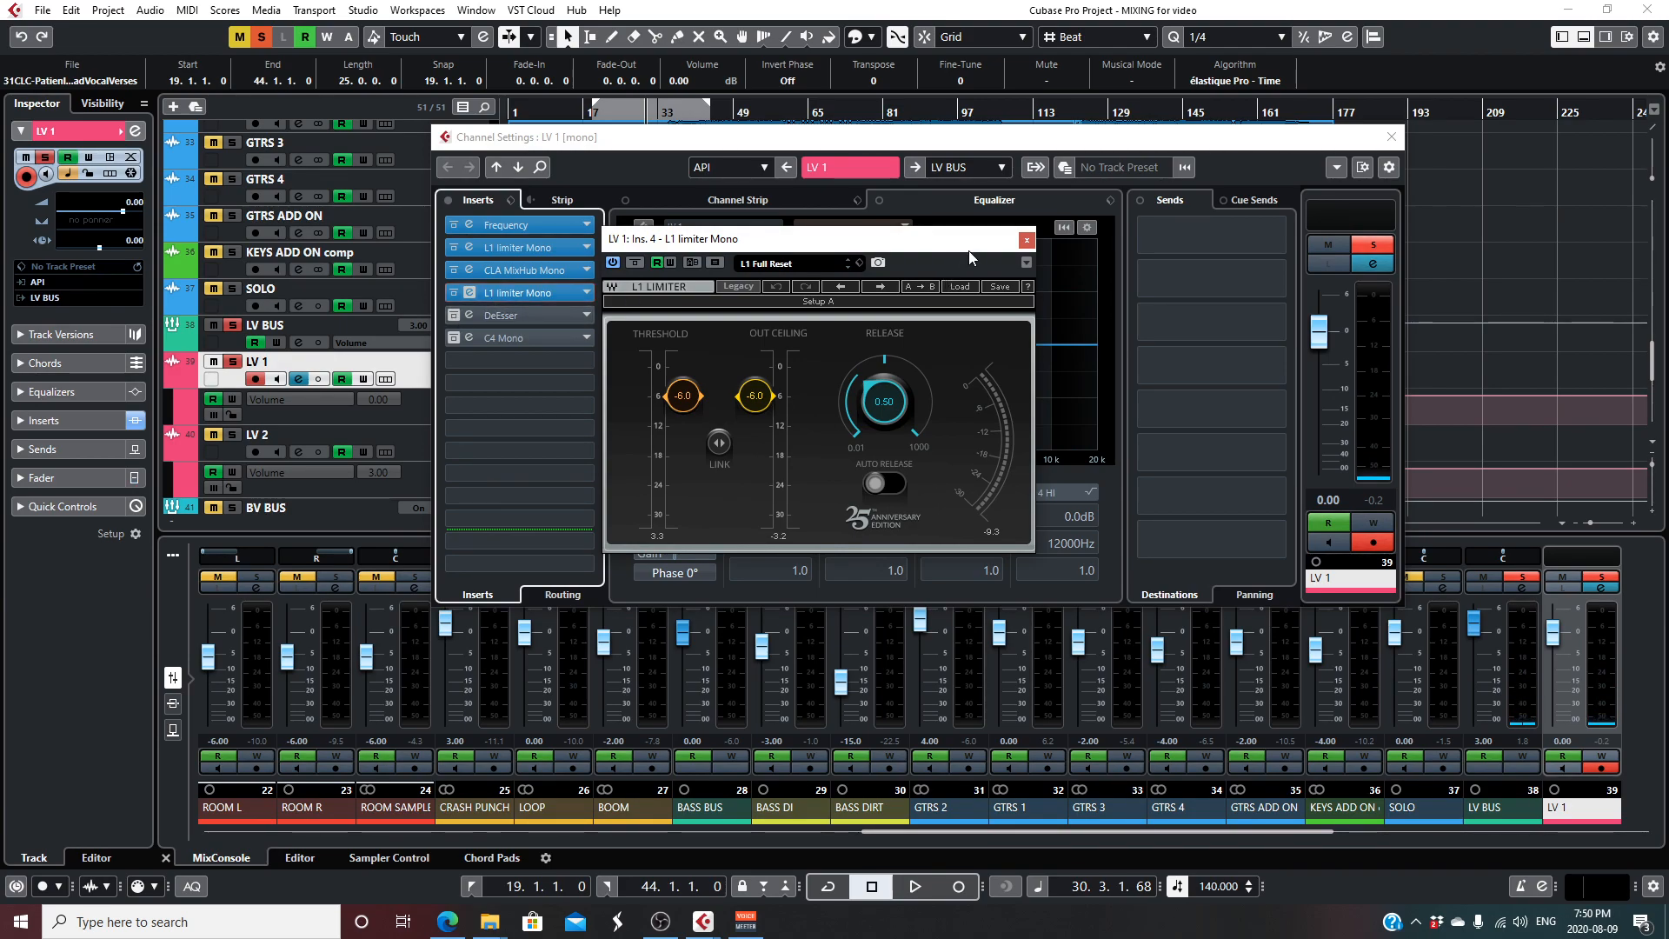
left_click(1026, 242)
- Take the DeEsser on LV 1's fifth insert out of bypass and open it while the vocal plays
left_click(450, 316)
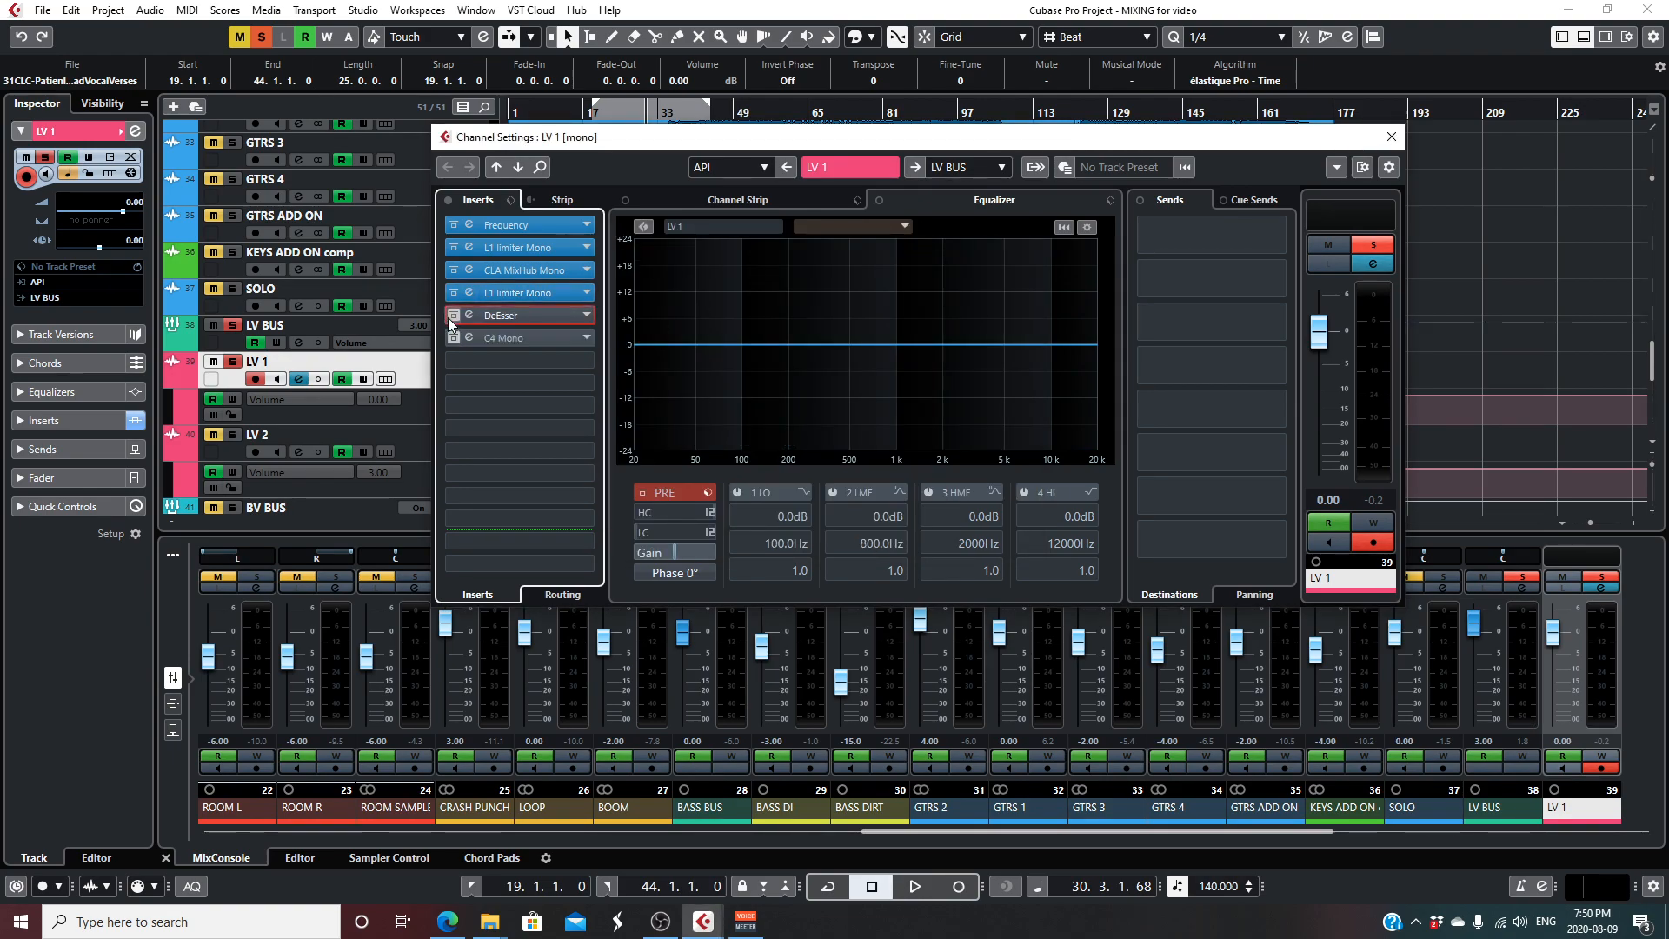
key("space")
left_click(529, 316)
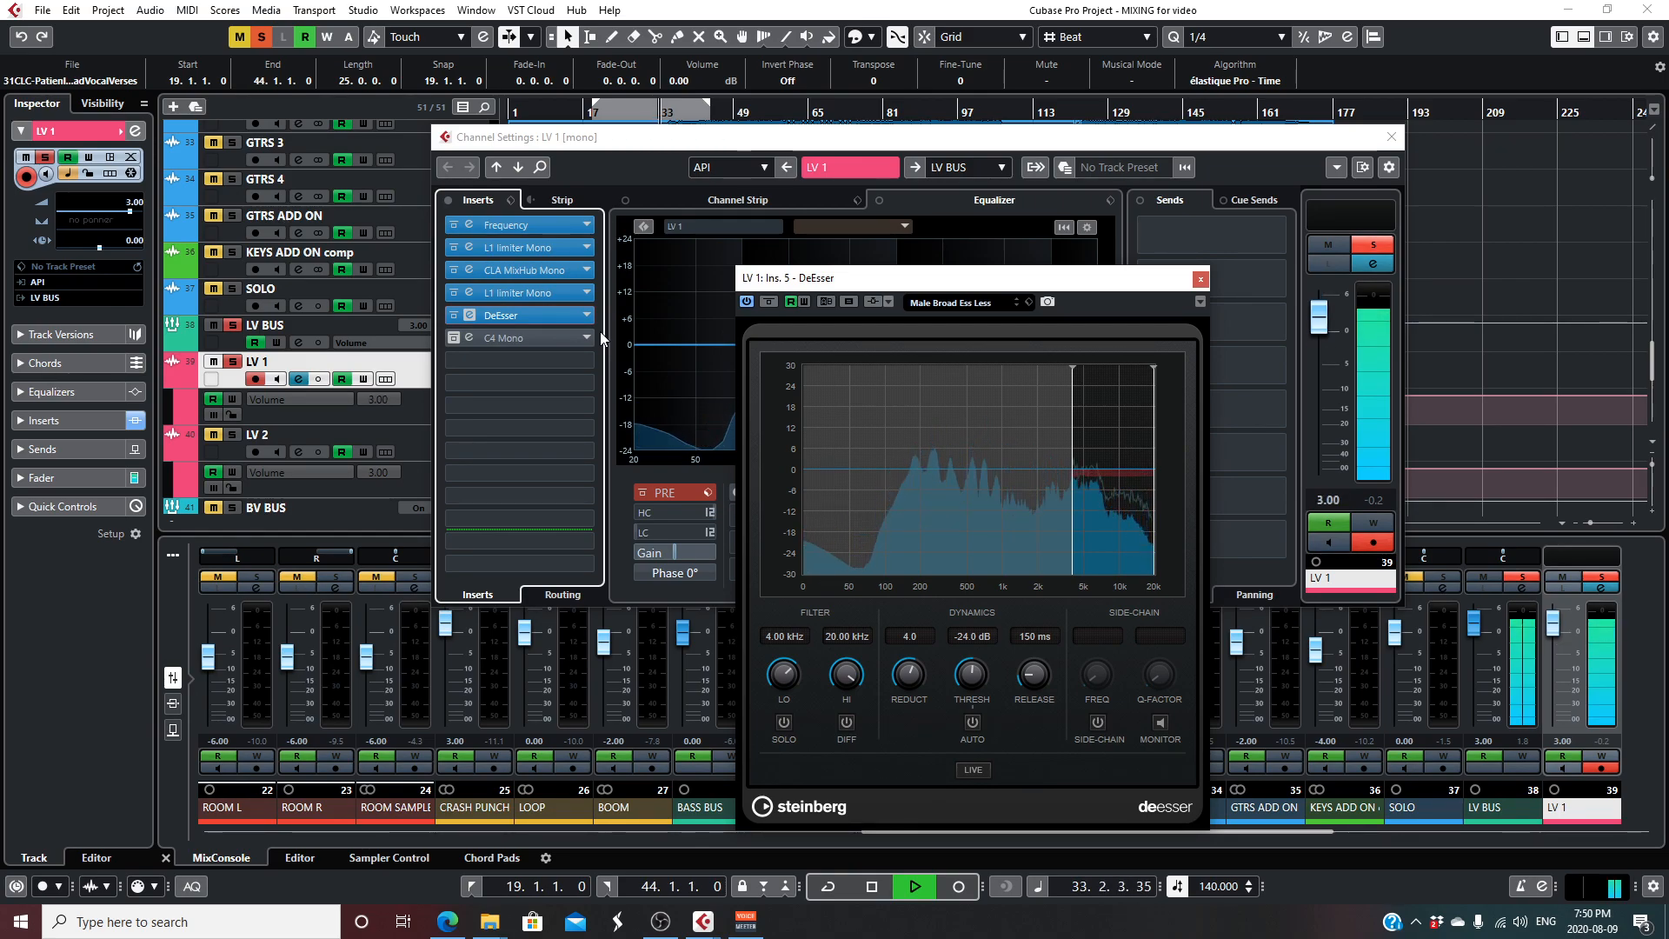
- Enable and open C4 Mono on LV 1's sixth insert, audition the complete chain, stop playback and close the plugins and channel settings
left_click(455, 338)
left_click(537, 337)
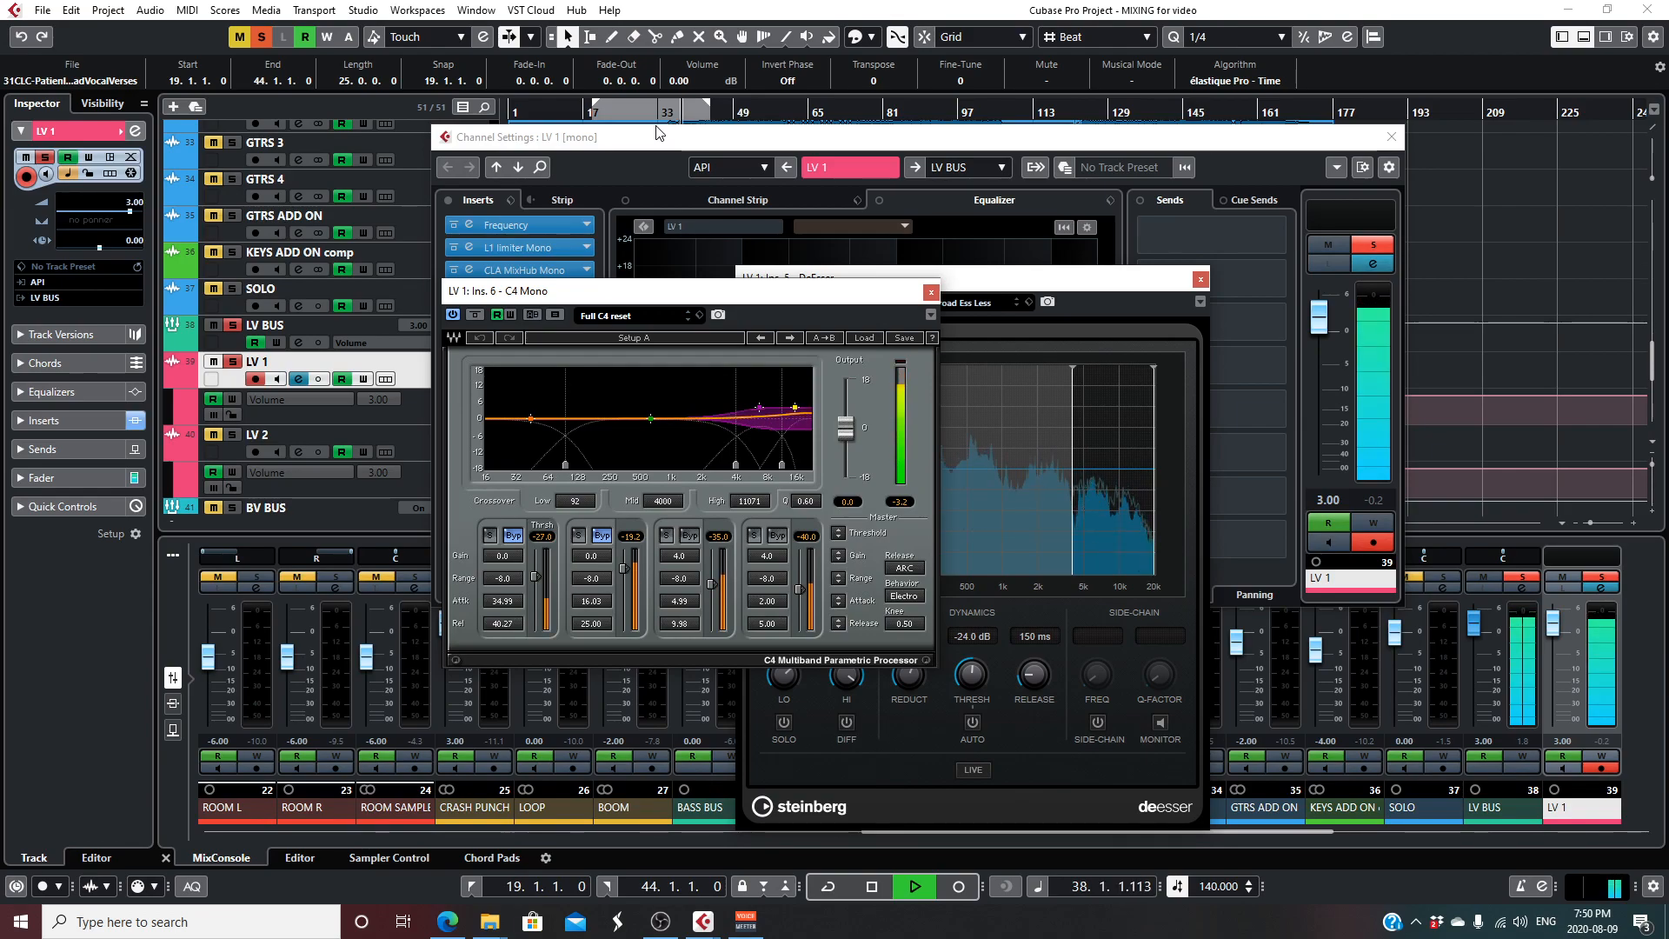
key("space")
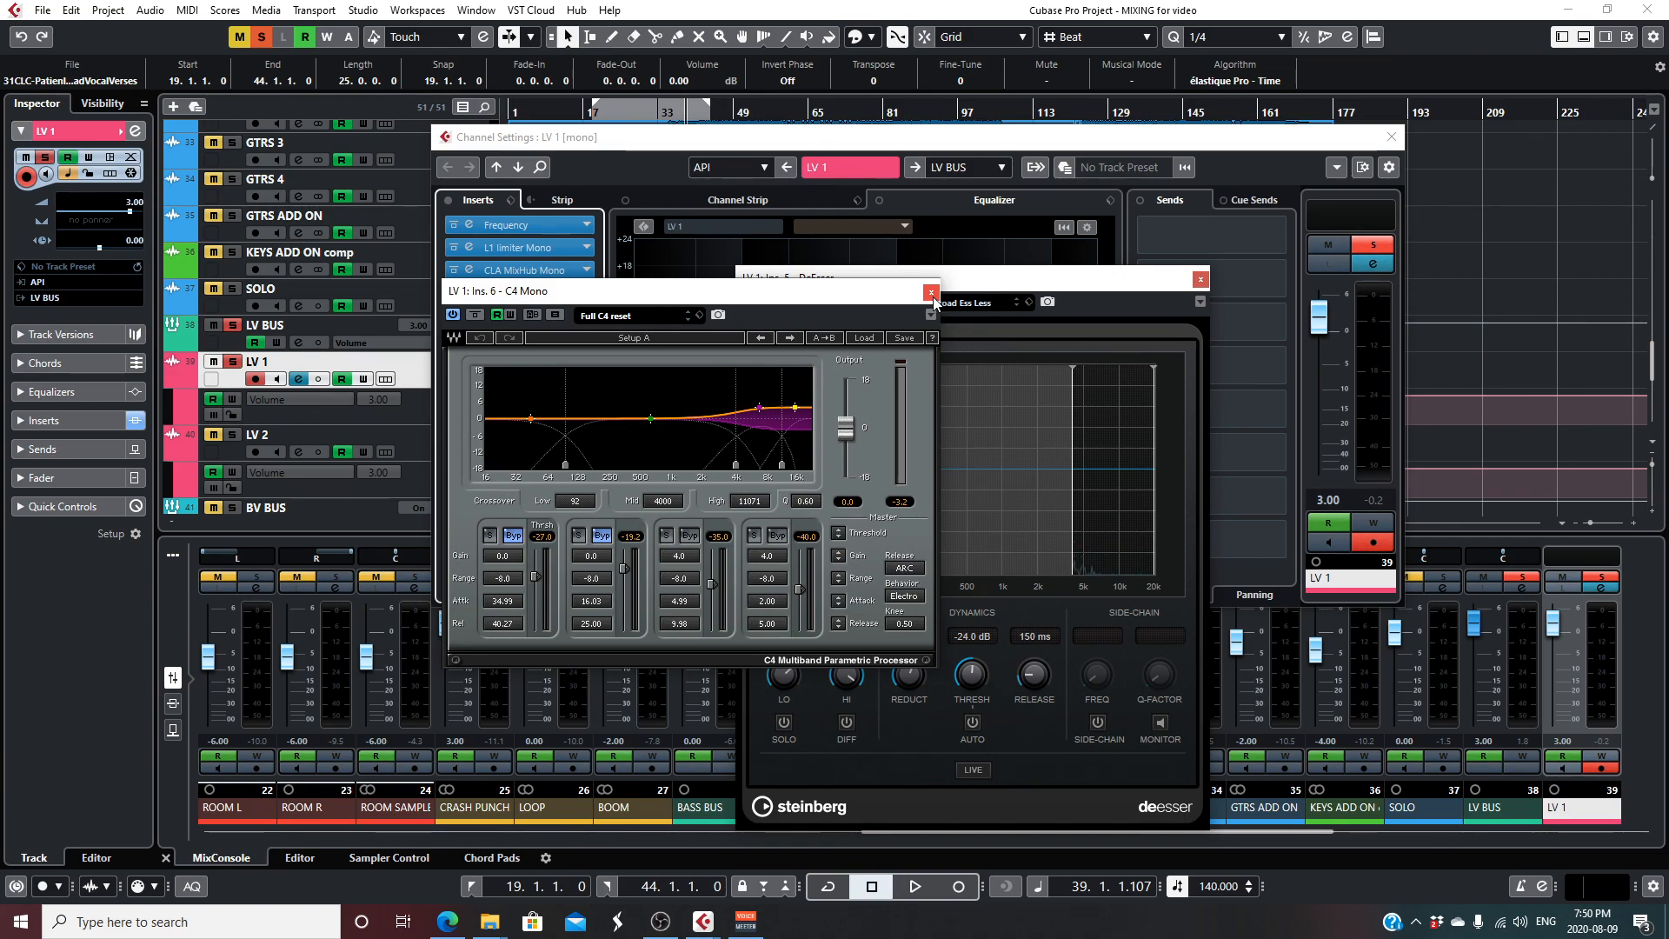
left_click(930, 291)
left_click(1201, 280)
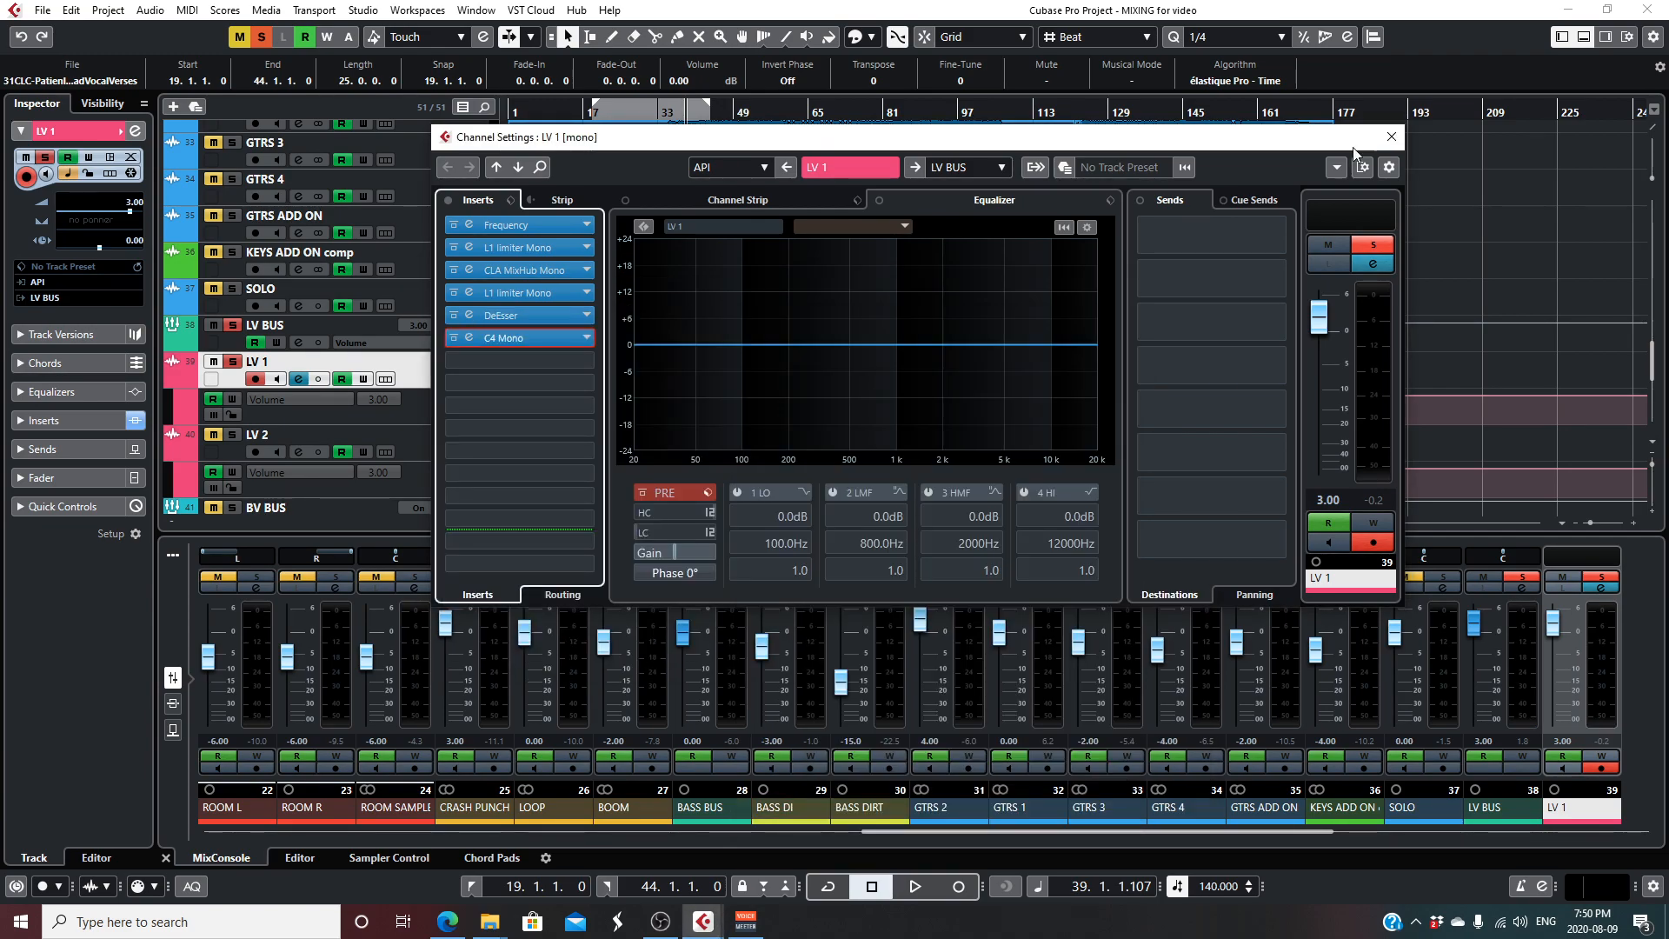
left_click(1392, 136)
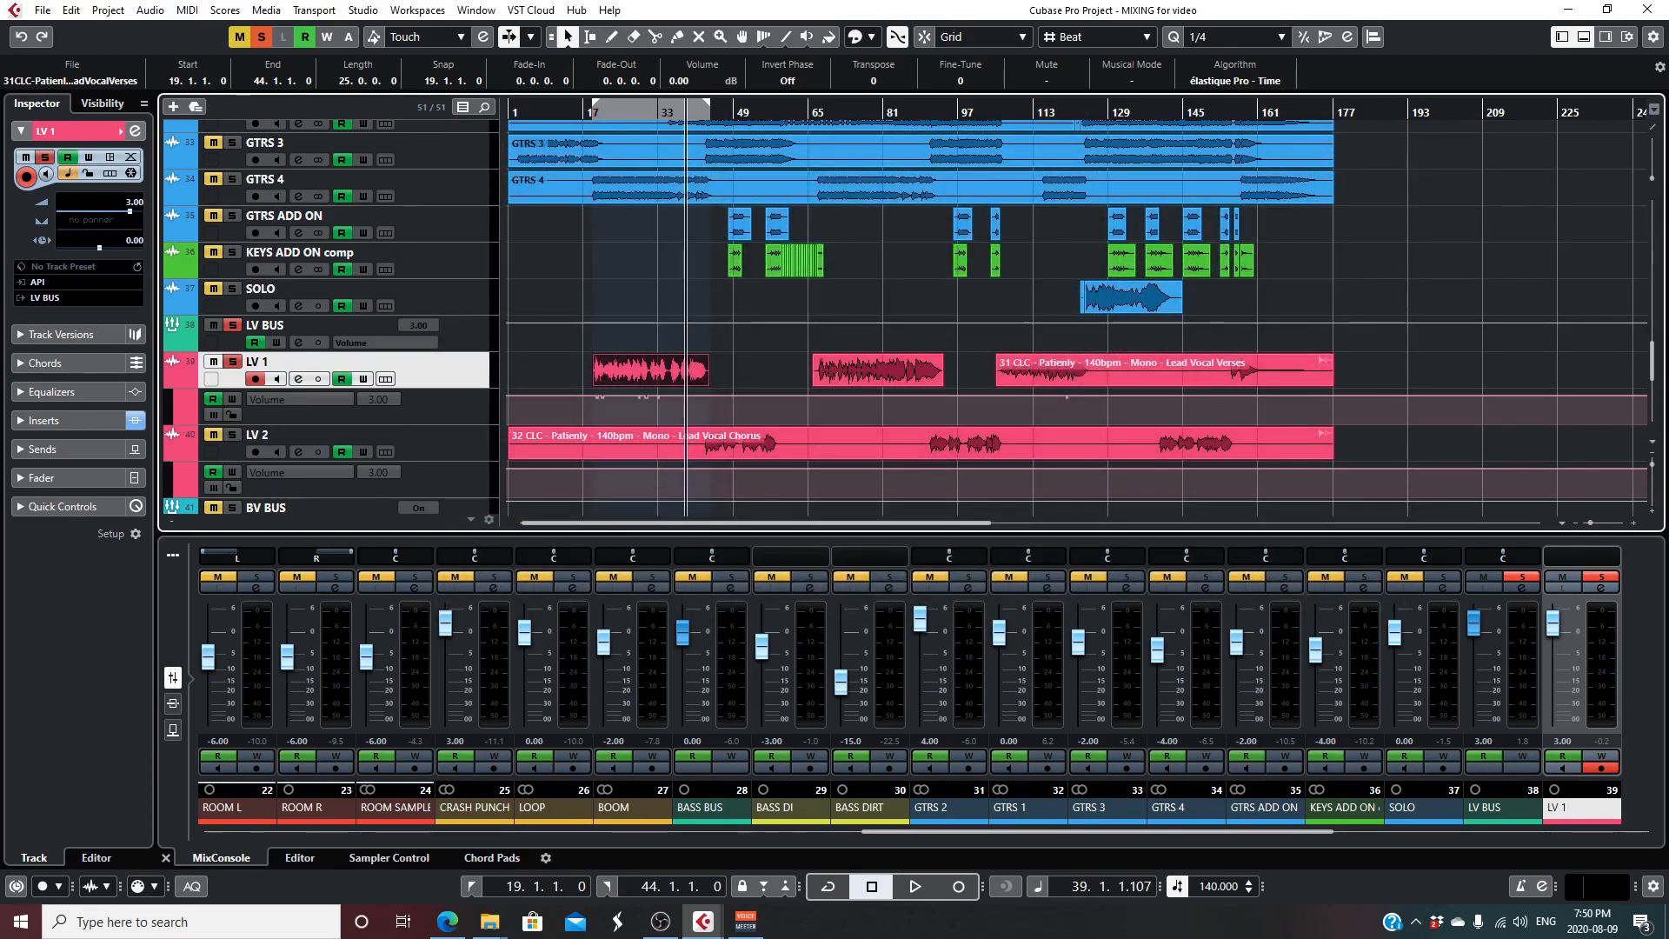
- Examine the volume automation under LV 1's first verse clip up close and play it from just before bar 20
left_click_drag(1654, 469, 1600, 519)
left_click_drag(606, 523, 590, 523)
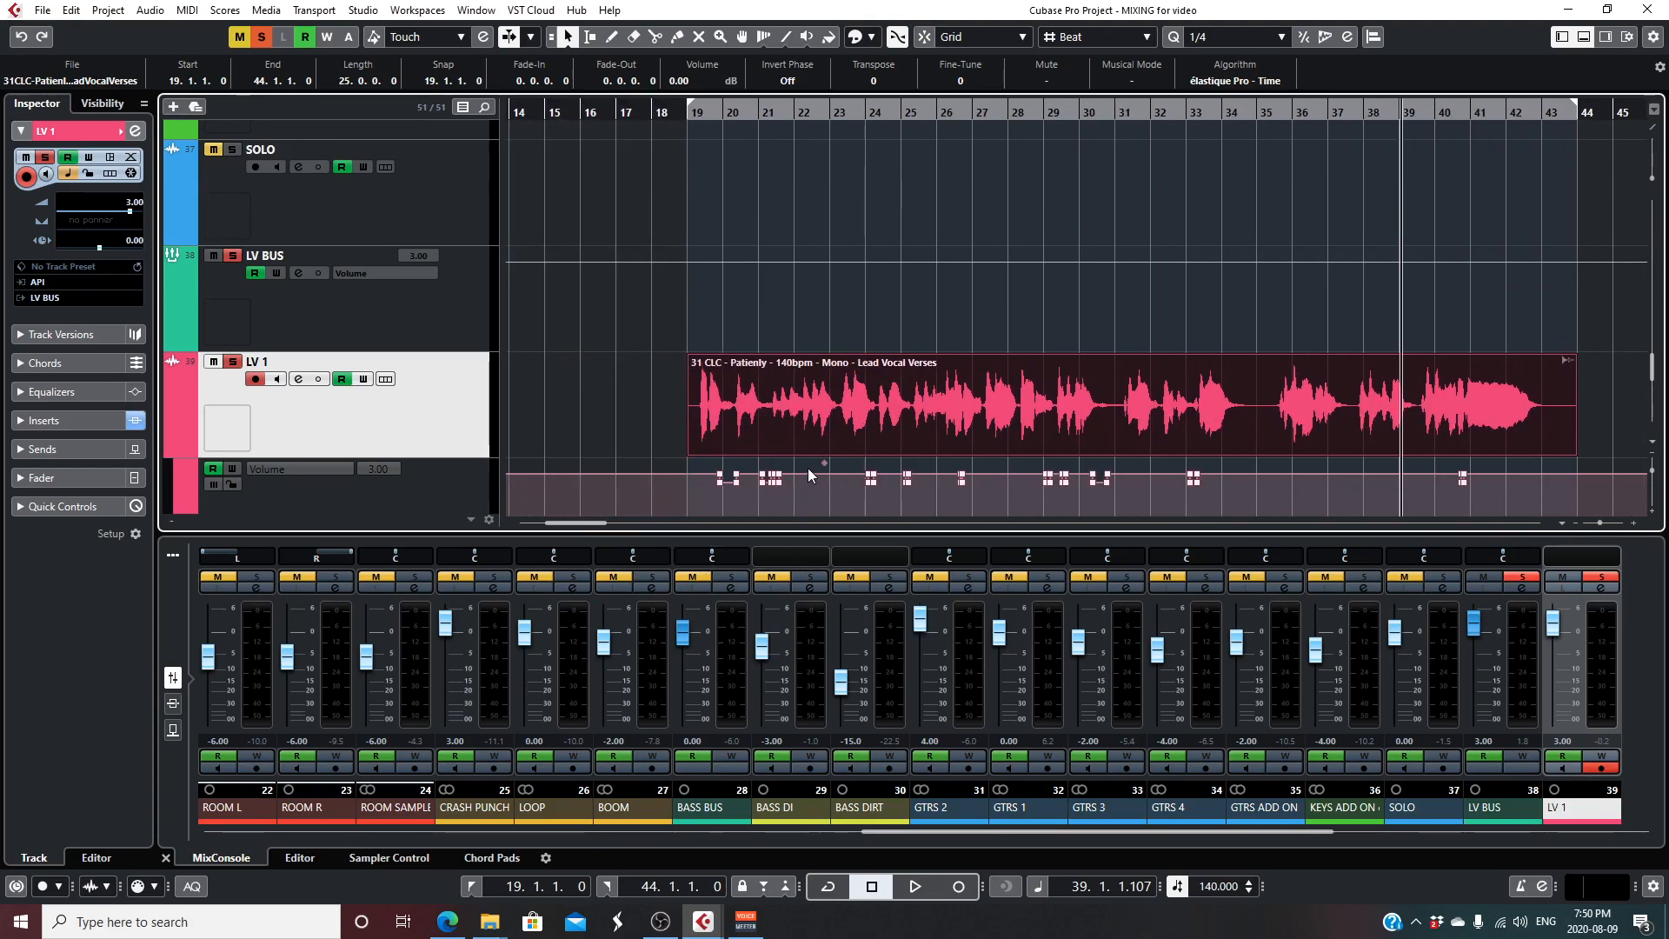
left_click(717, 120)
left_click(717, 122)
left_click_drag(1599, 520, 1604, 521)
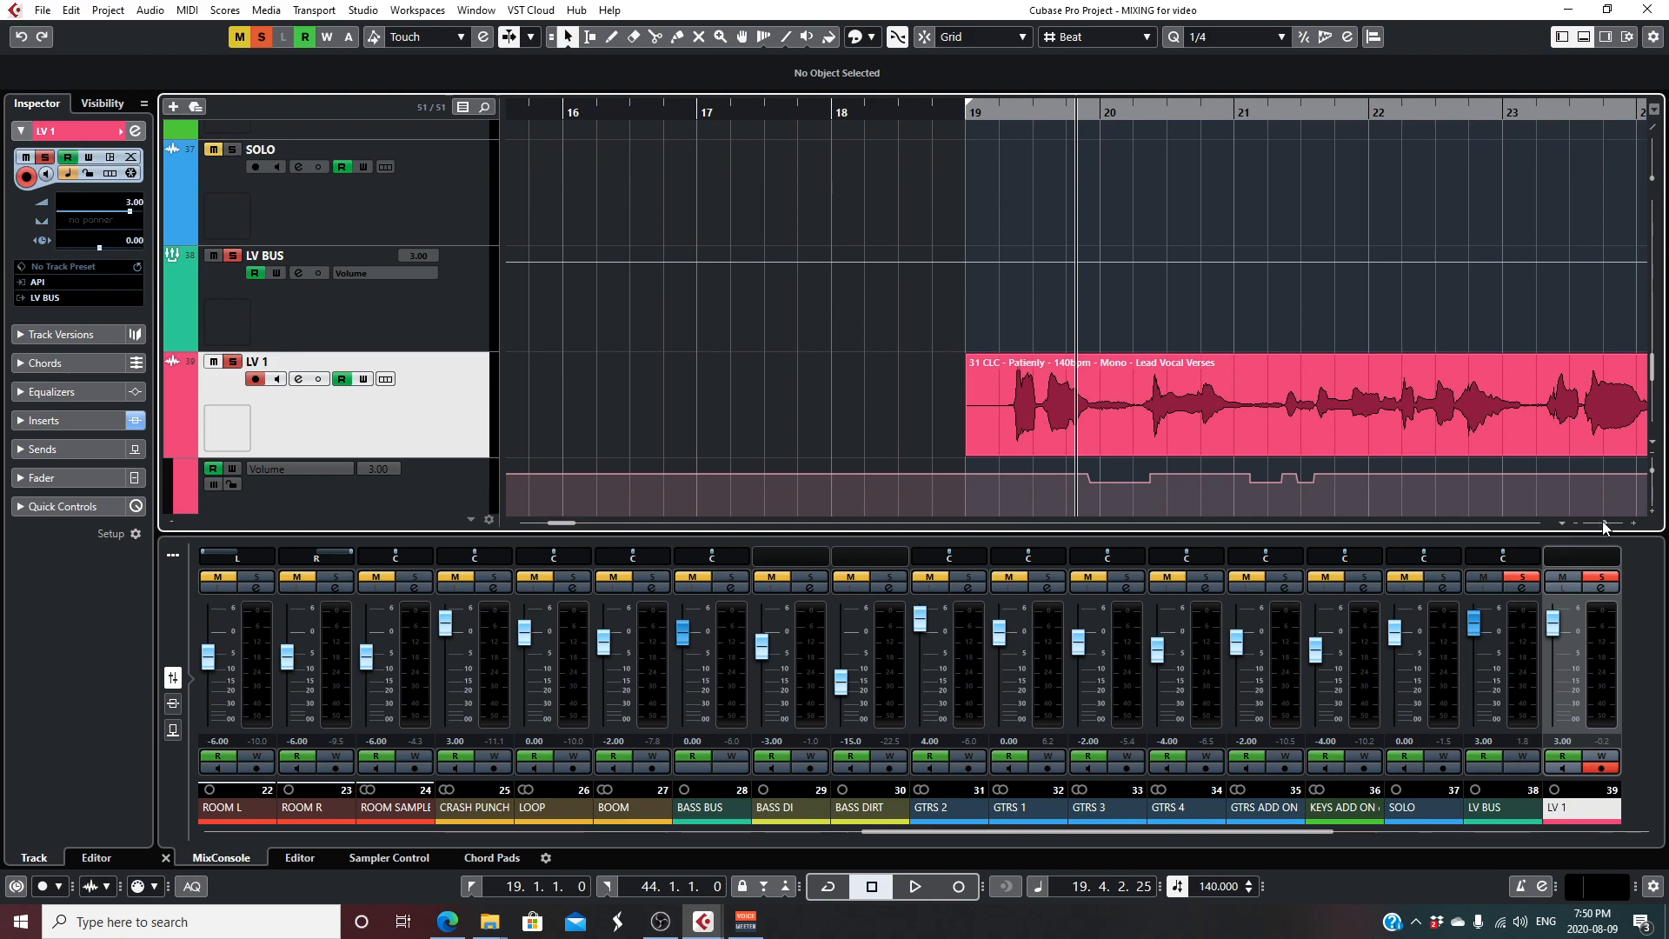
left_click_drag(1602, 522, 1600, 521)
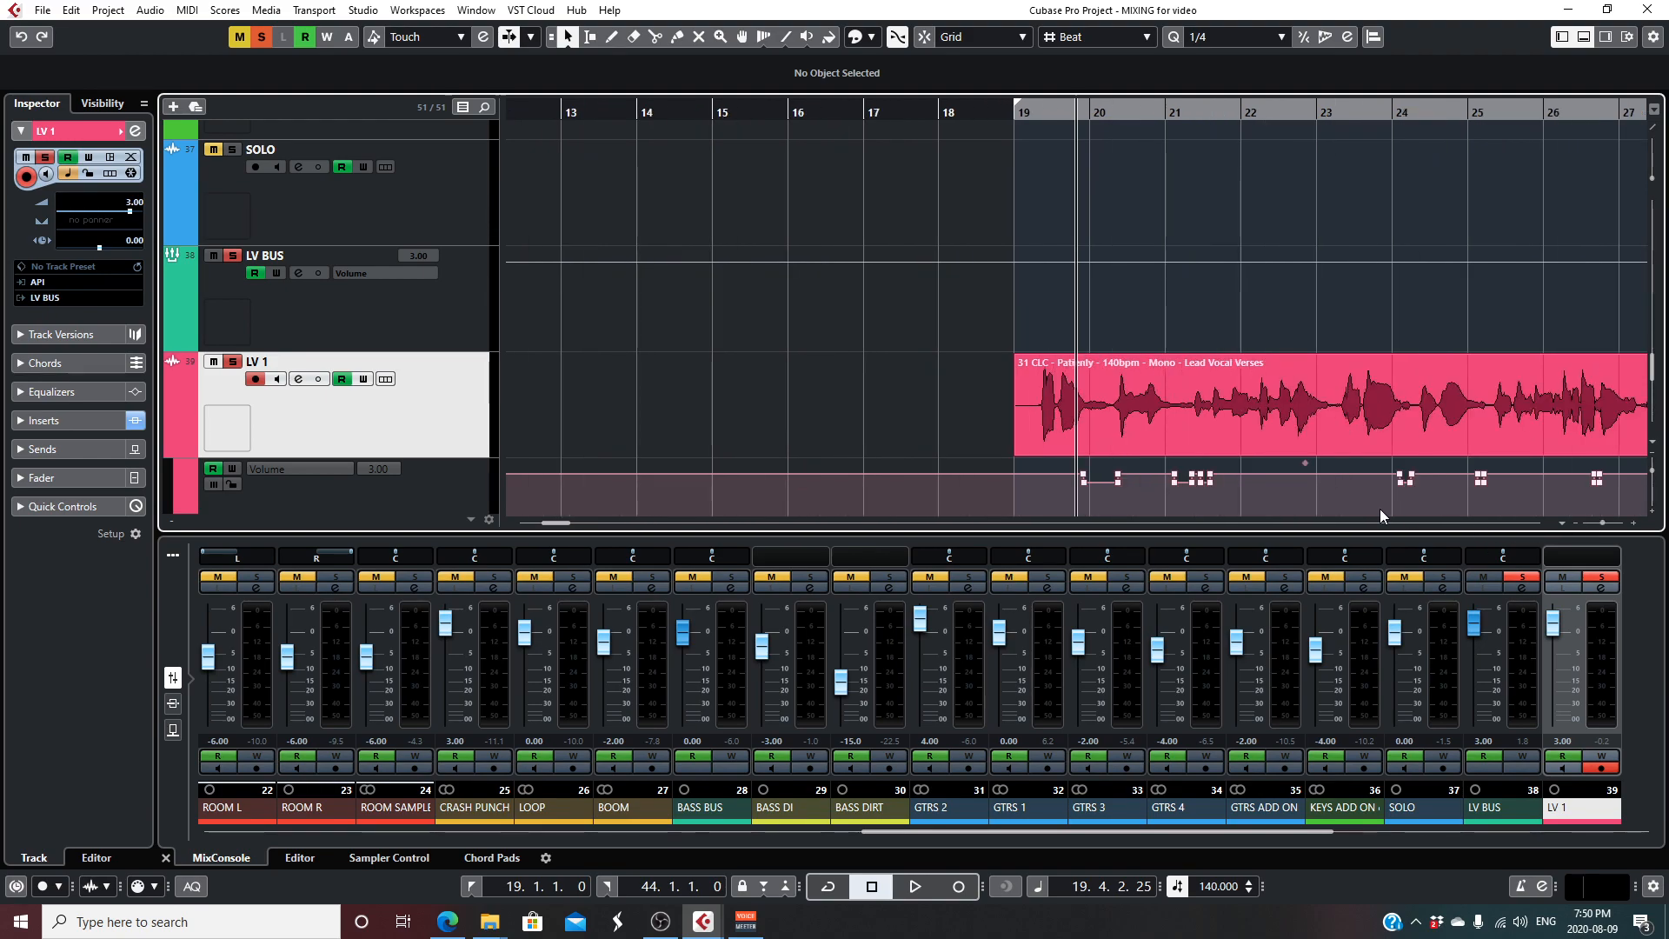
key("space")
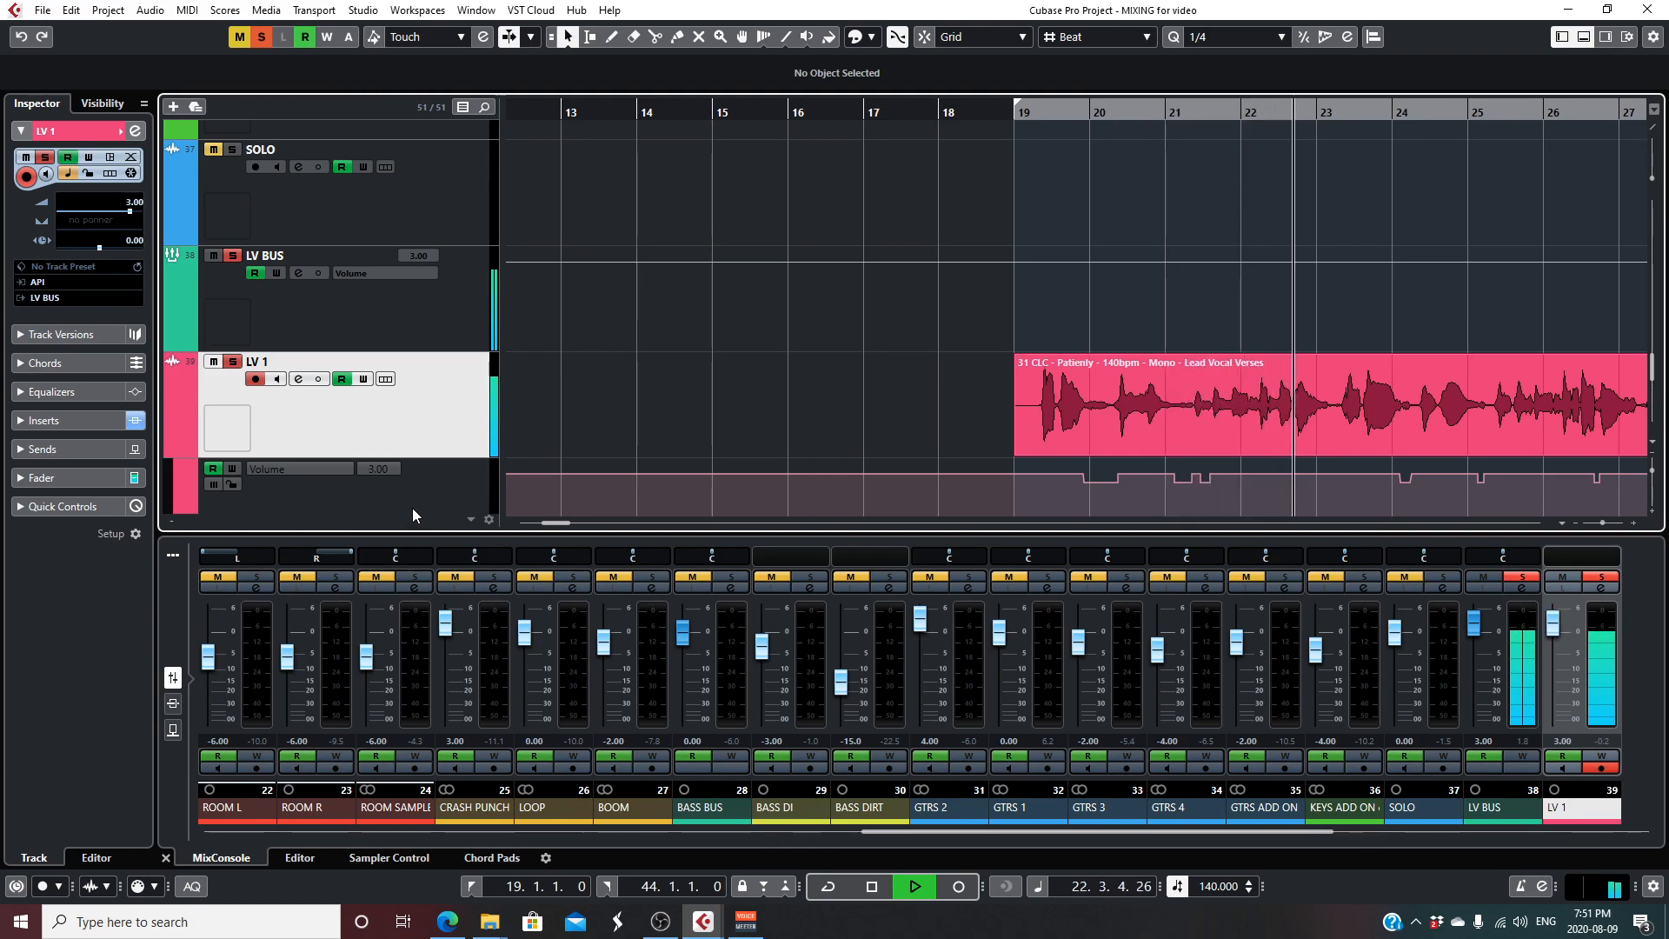
key("space")
- Review the LV BUS channel settings, including the Red 2 EQ insert and the VOX REVERB and SLAP DELAY sends, and close them
left_click_drag(1602, 523, 1594, 525)
scroll(1000, 390, "down", 5)
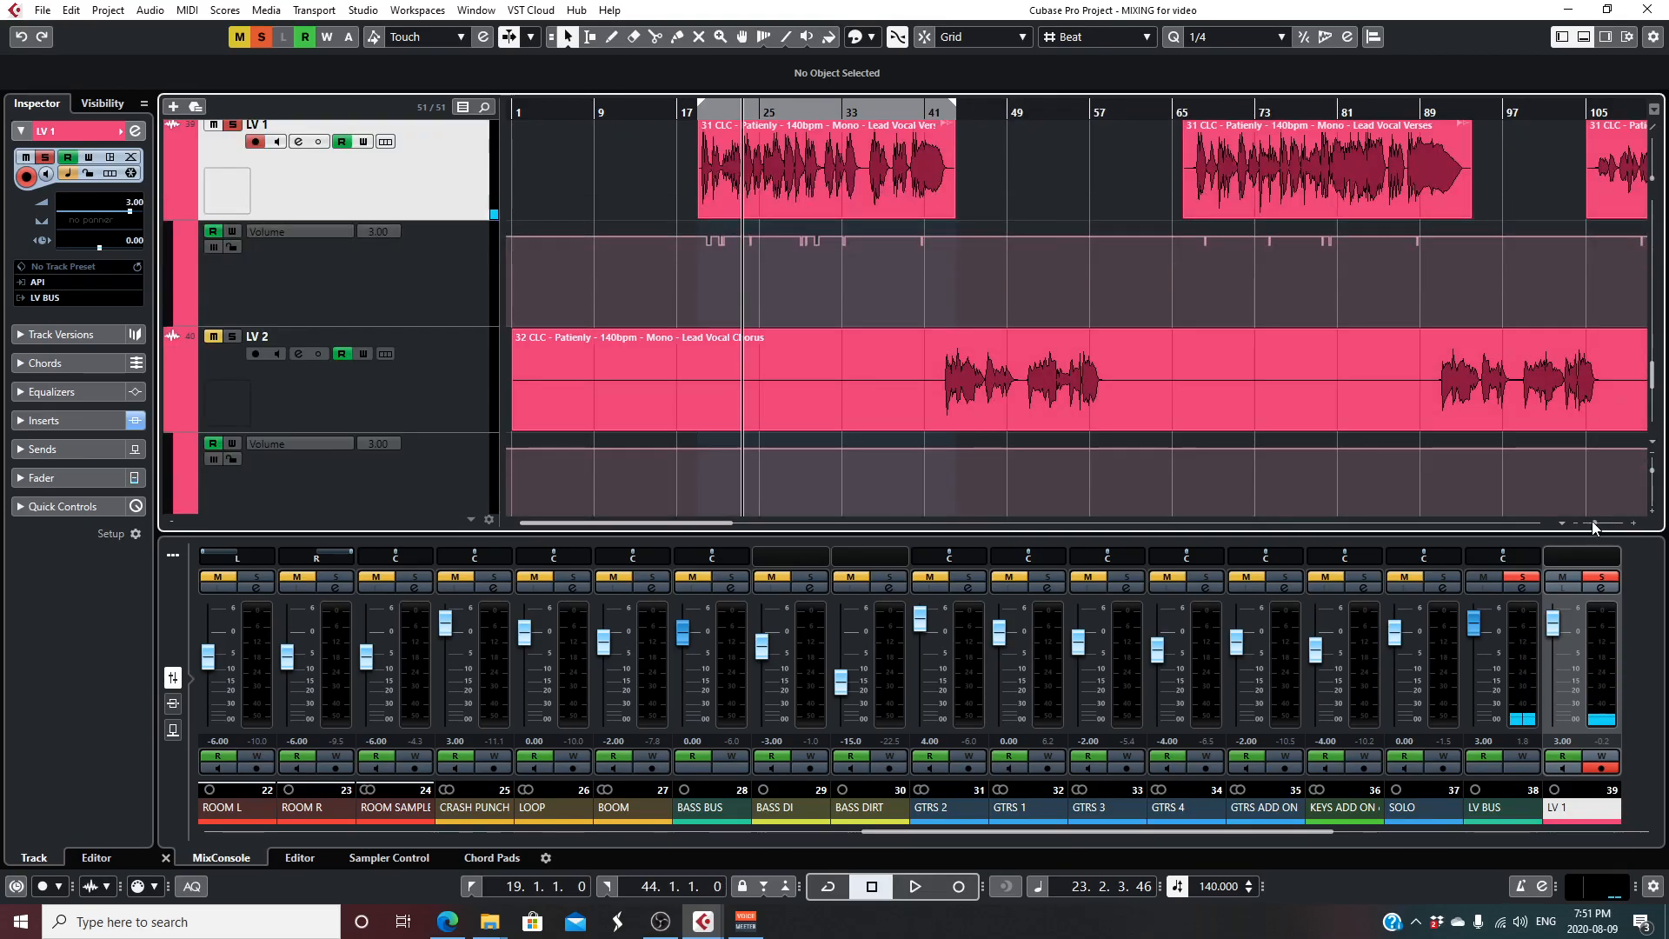
left_click_drag(1594, 525, 1590, 524)
scroll(774, 380, "up", 3)
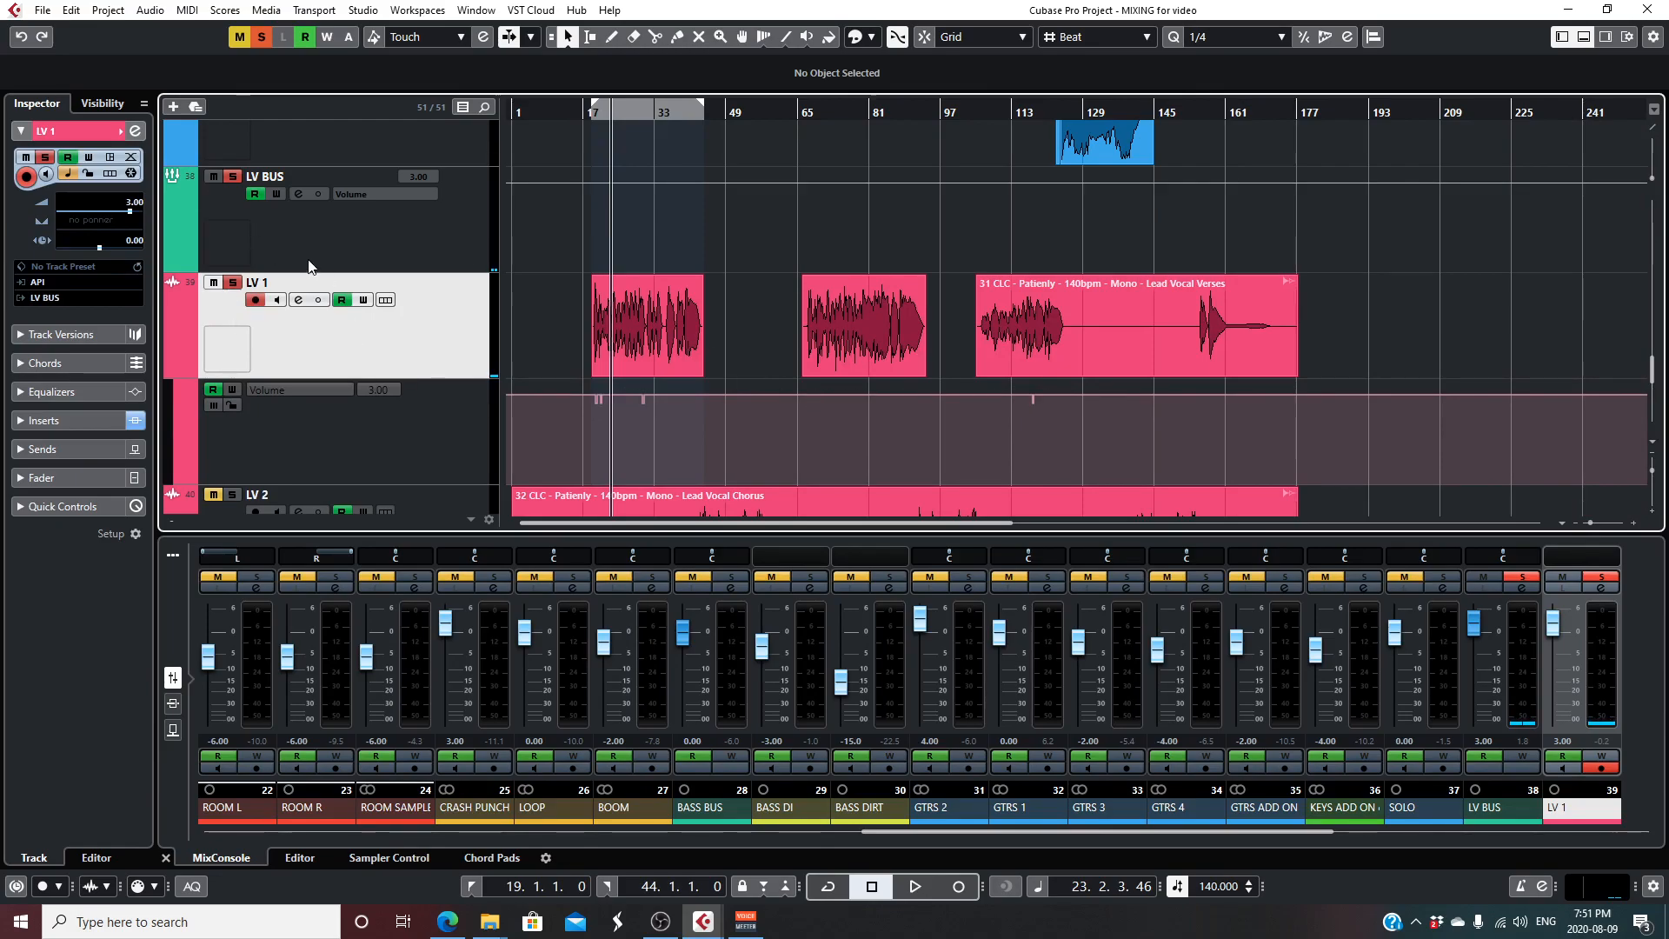
left_click(318, 226)
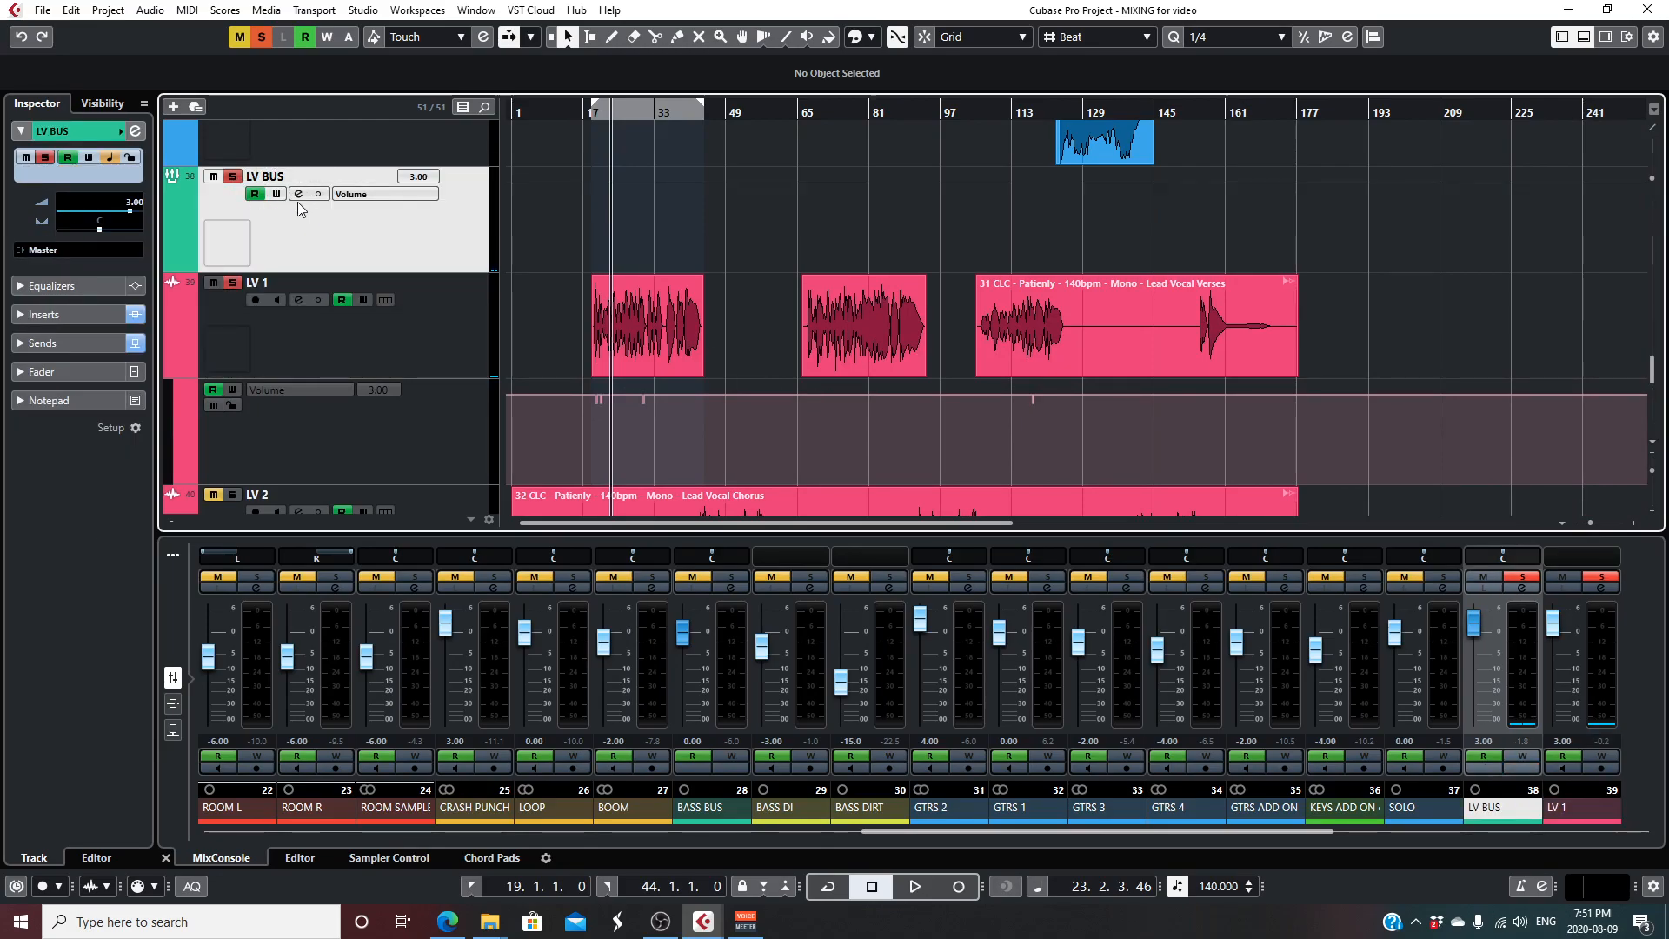
left_click(300, 195)
left_click(521, 226)
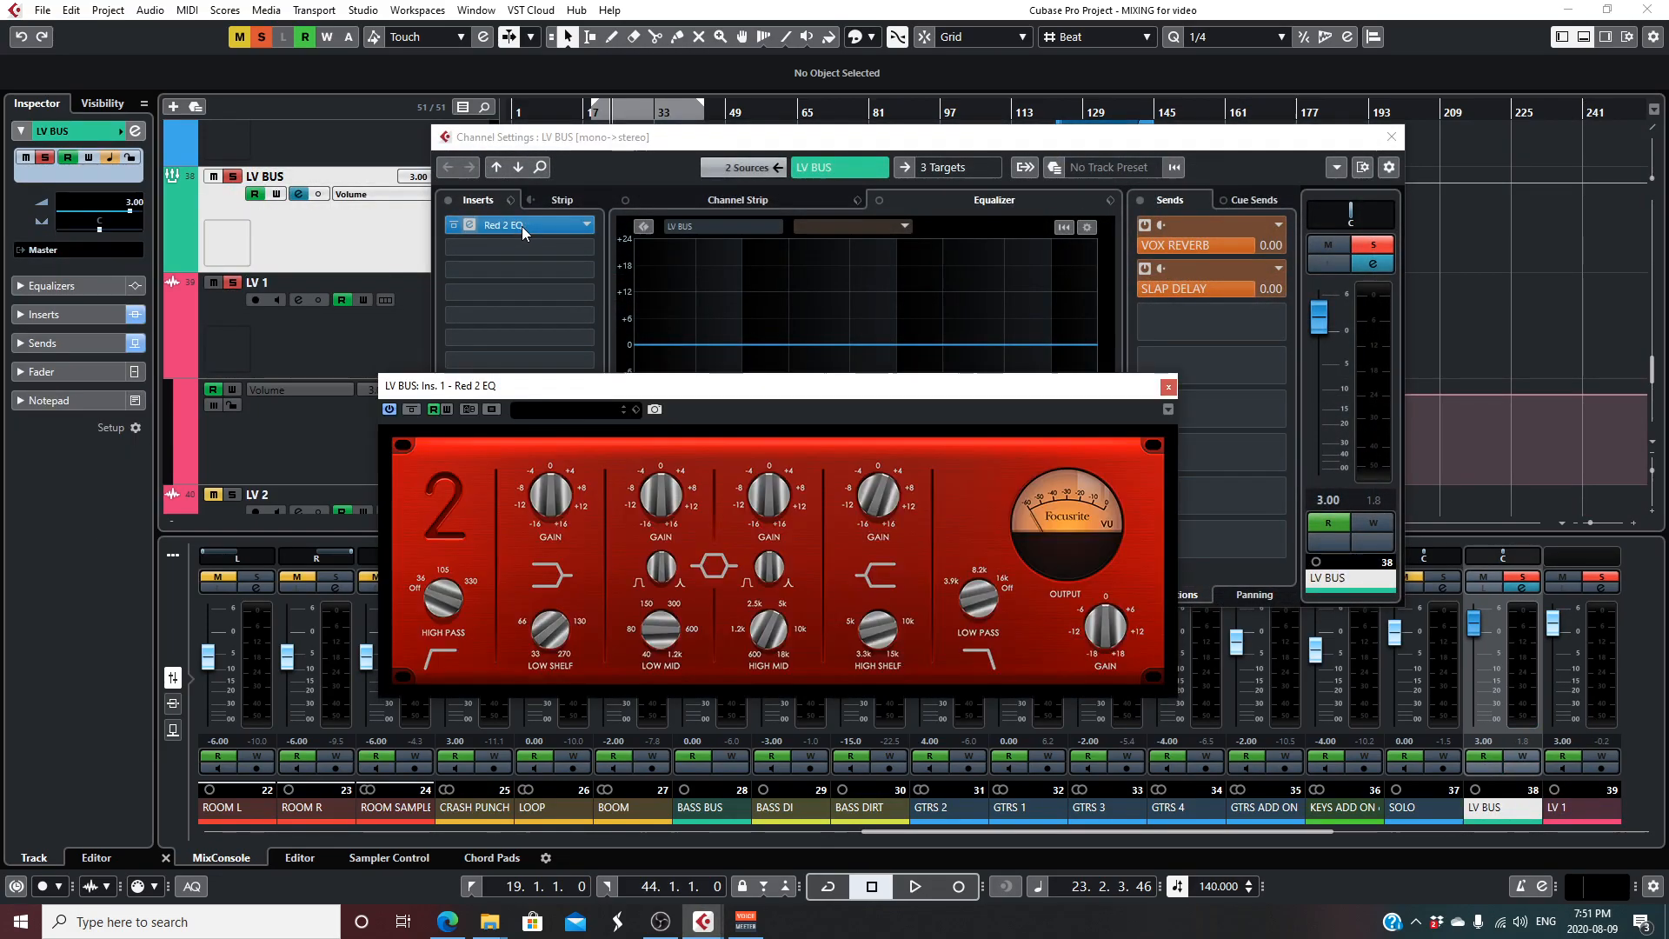
left_click_drag(581, 385, 535, 243)
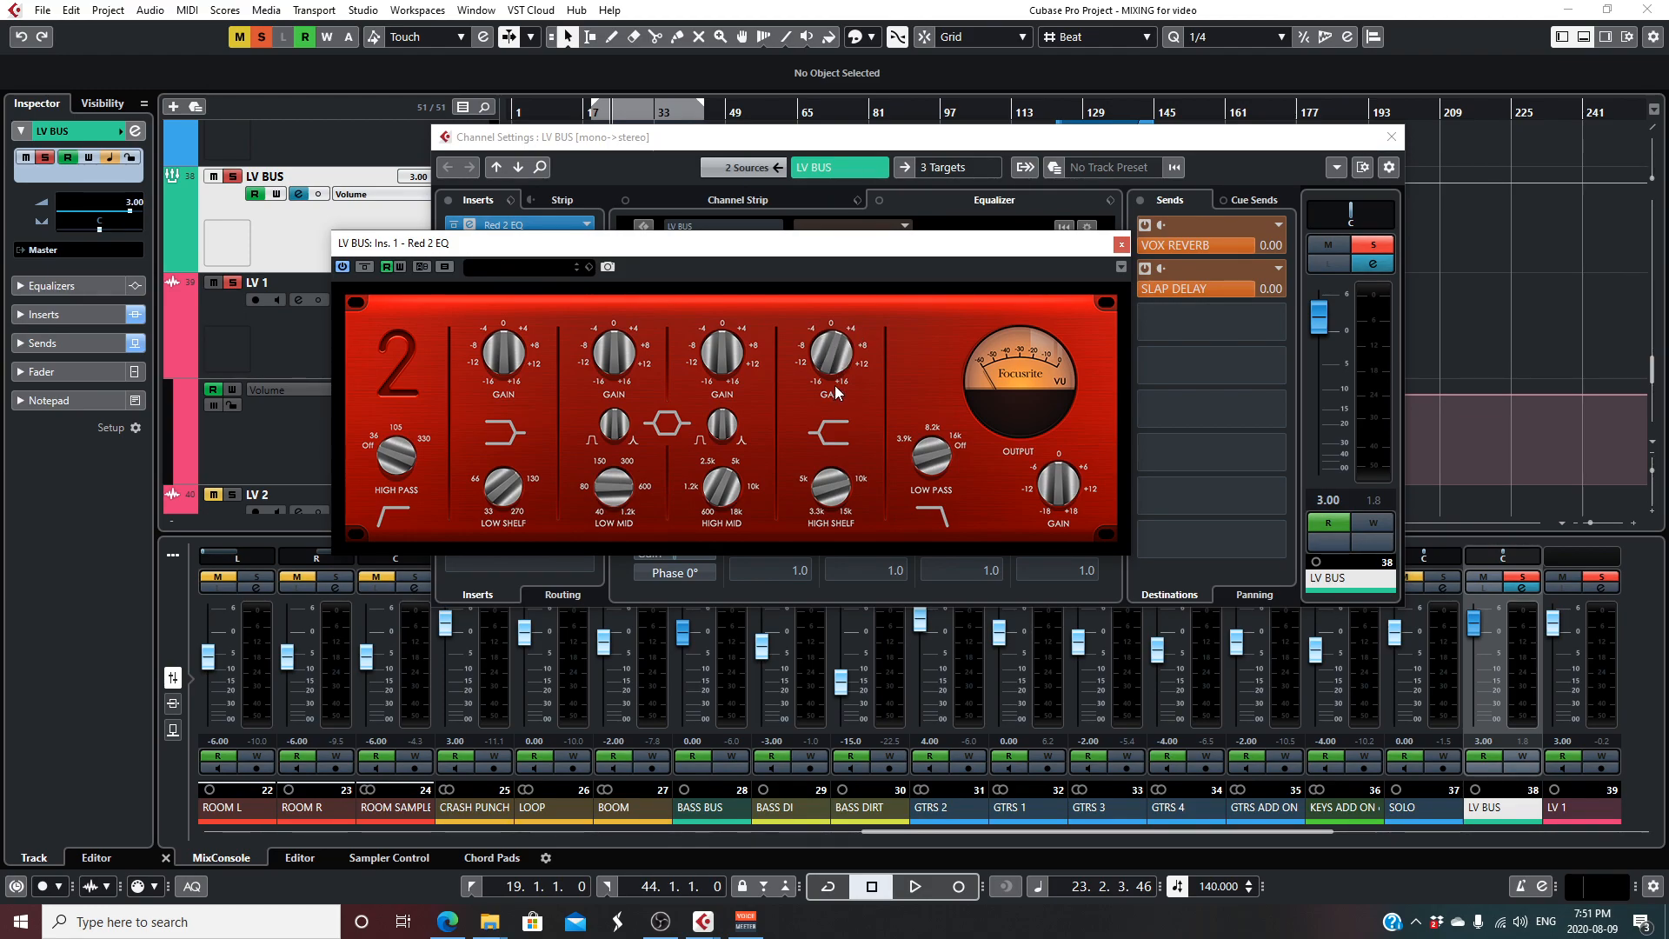
left_click(1122, 248)
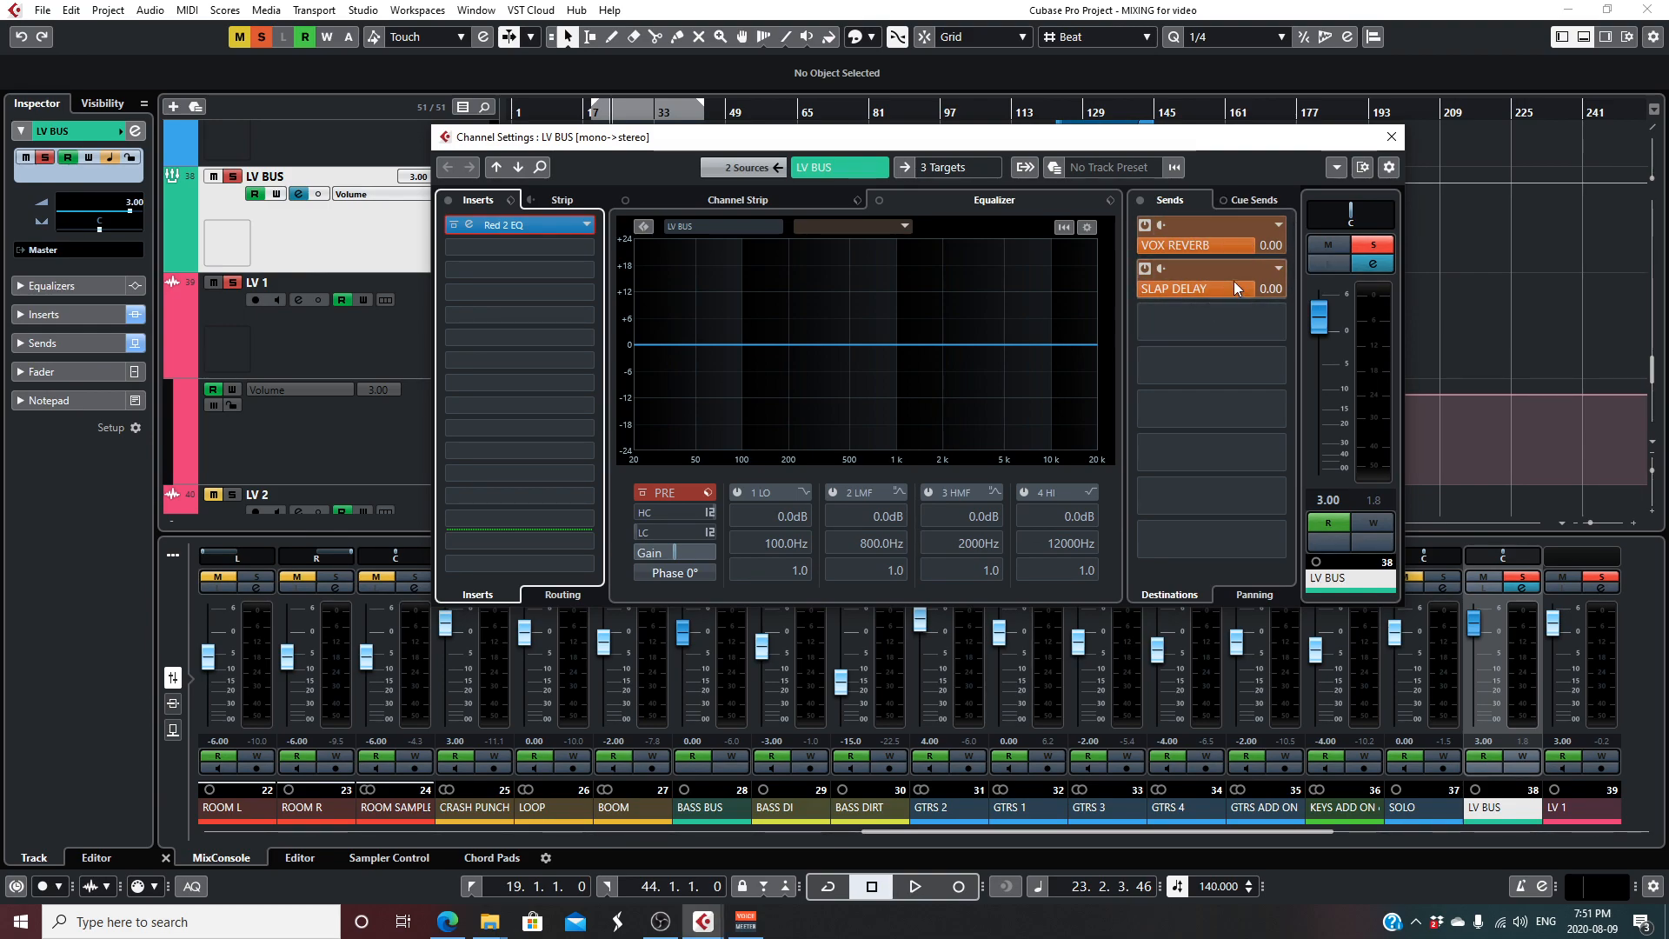
left_click(1396, 132)
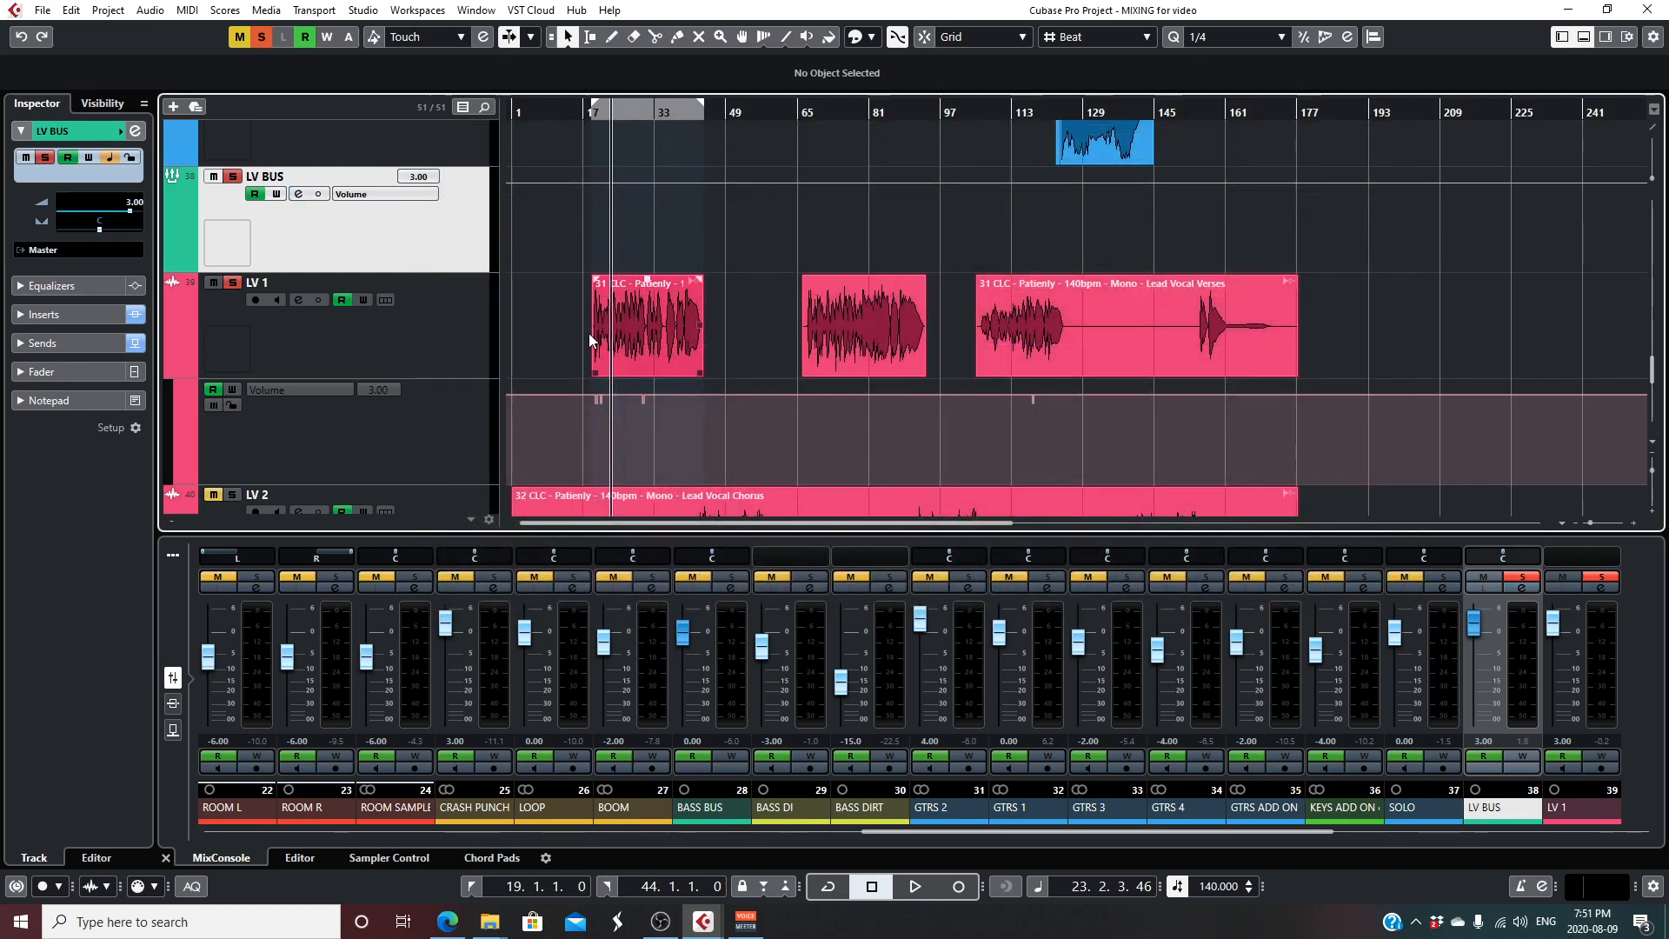
- Review the LV 2 chorus vocal's channel settings, including its insert chain and 1/4 DELAY send, and close them
scroll(676, 251, "down", 2)
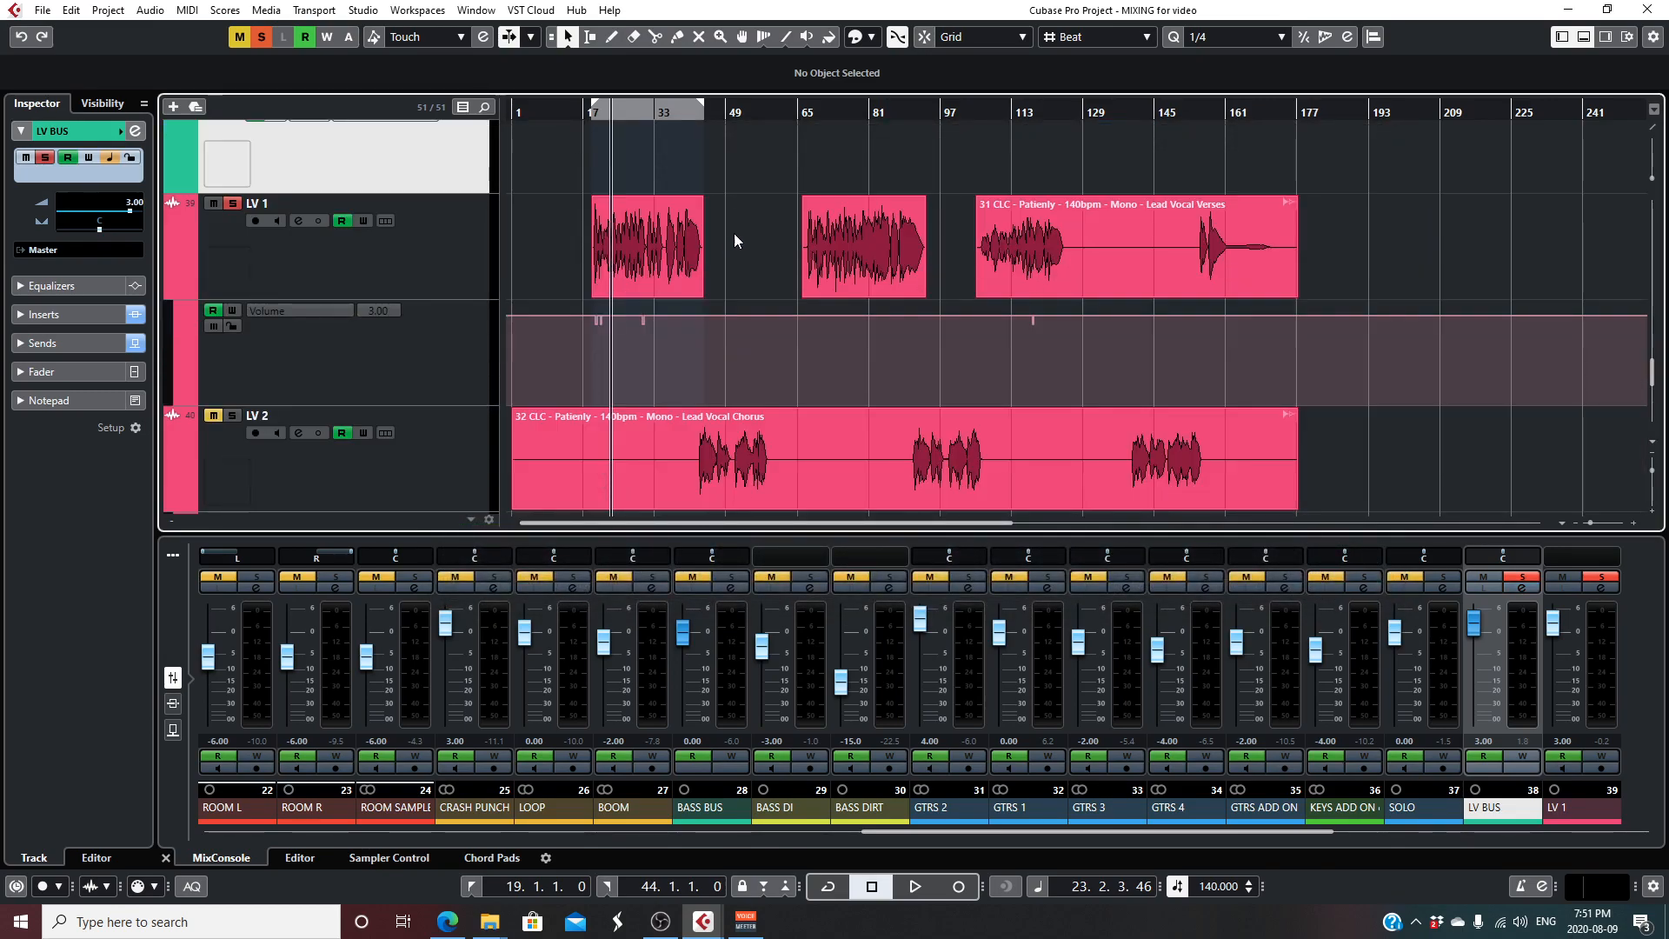
scroll(761, 346, "down", 2)
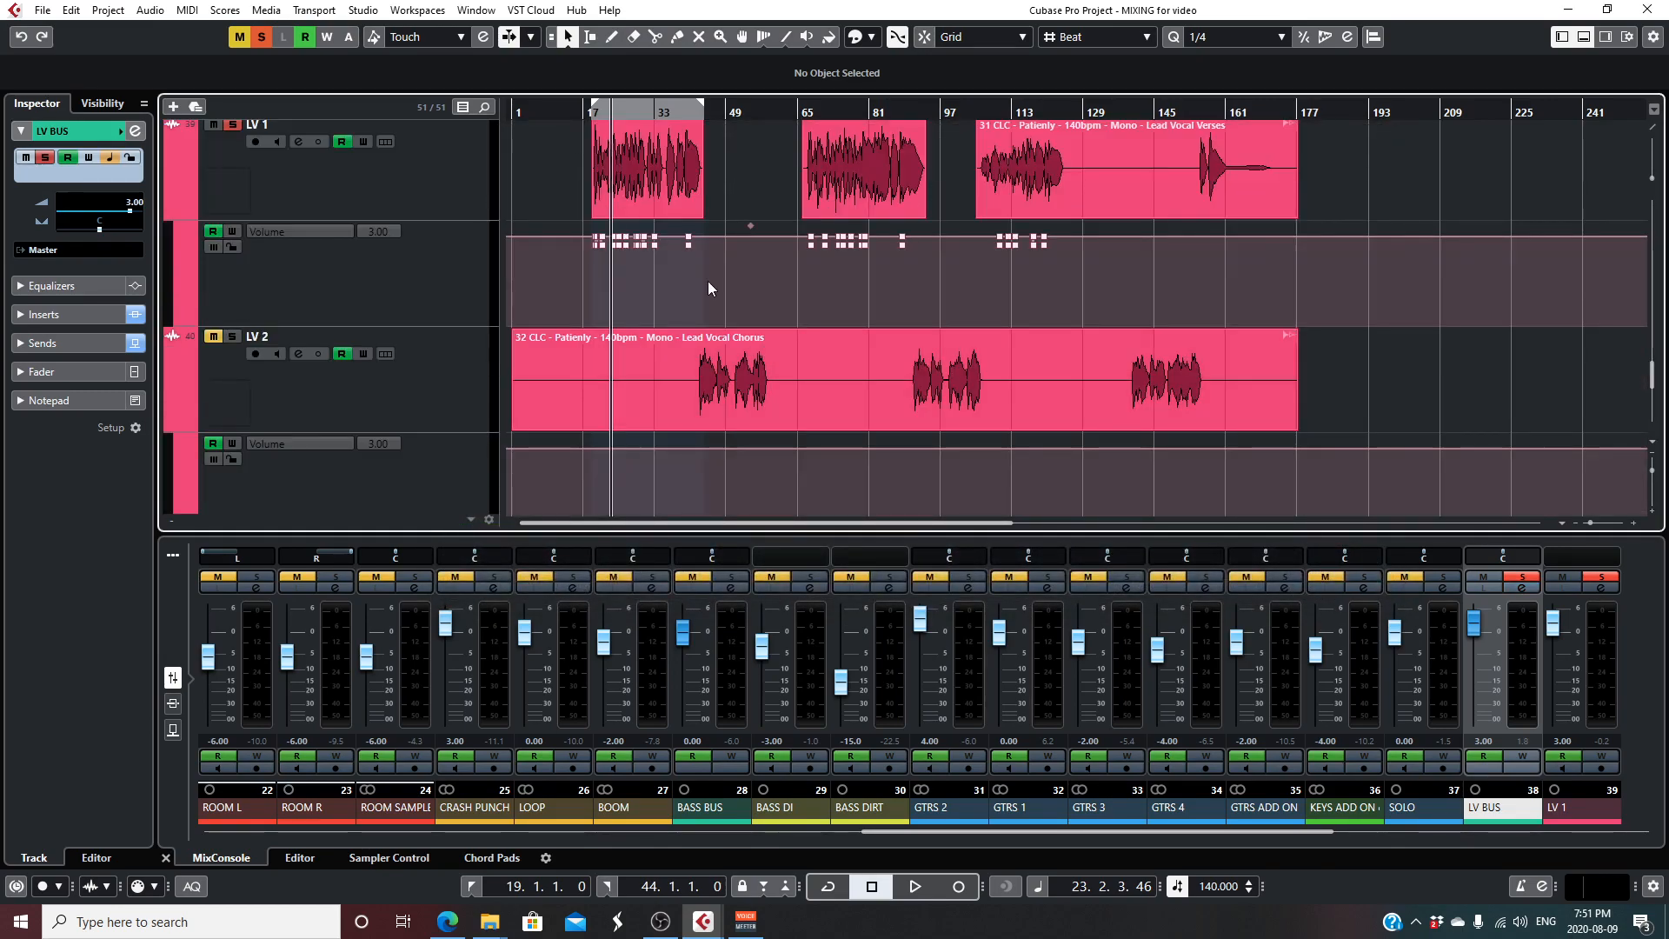
left_click(299, 353)
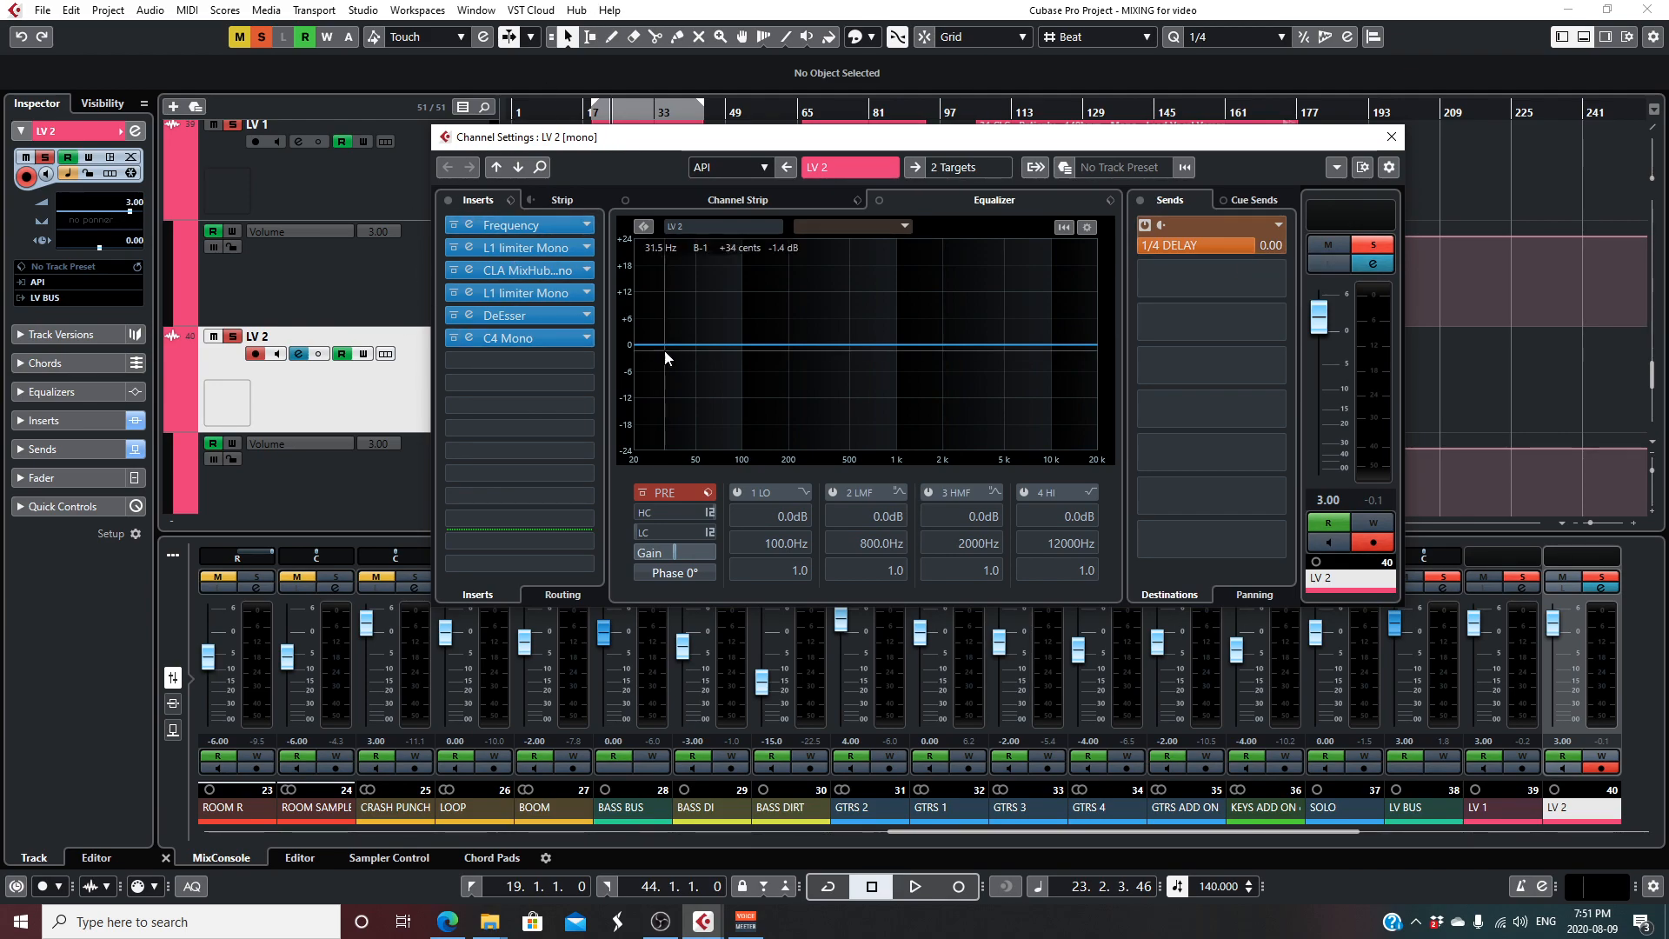
left_click(1391, 136)
- Clear all solos, solo the BV 1 harmony track and play it from about bar 19
scroll(811, 370, "down", 5)
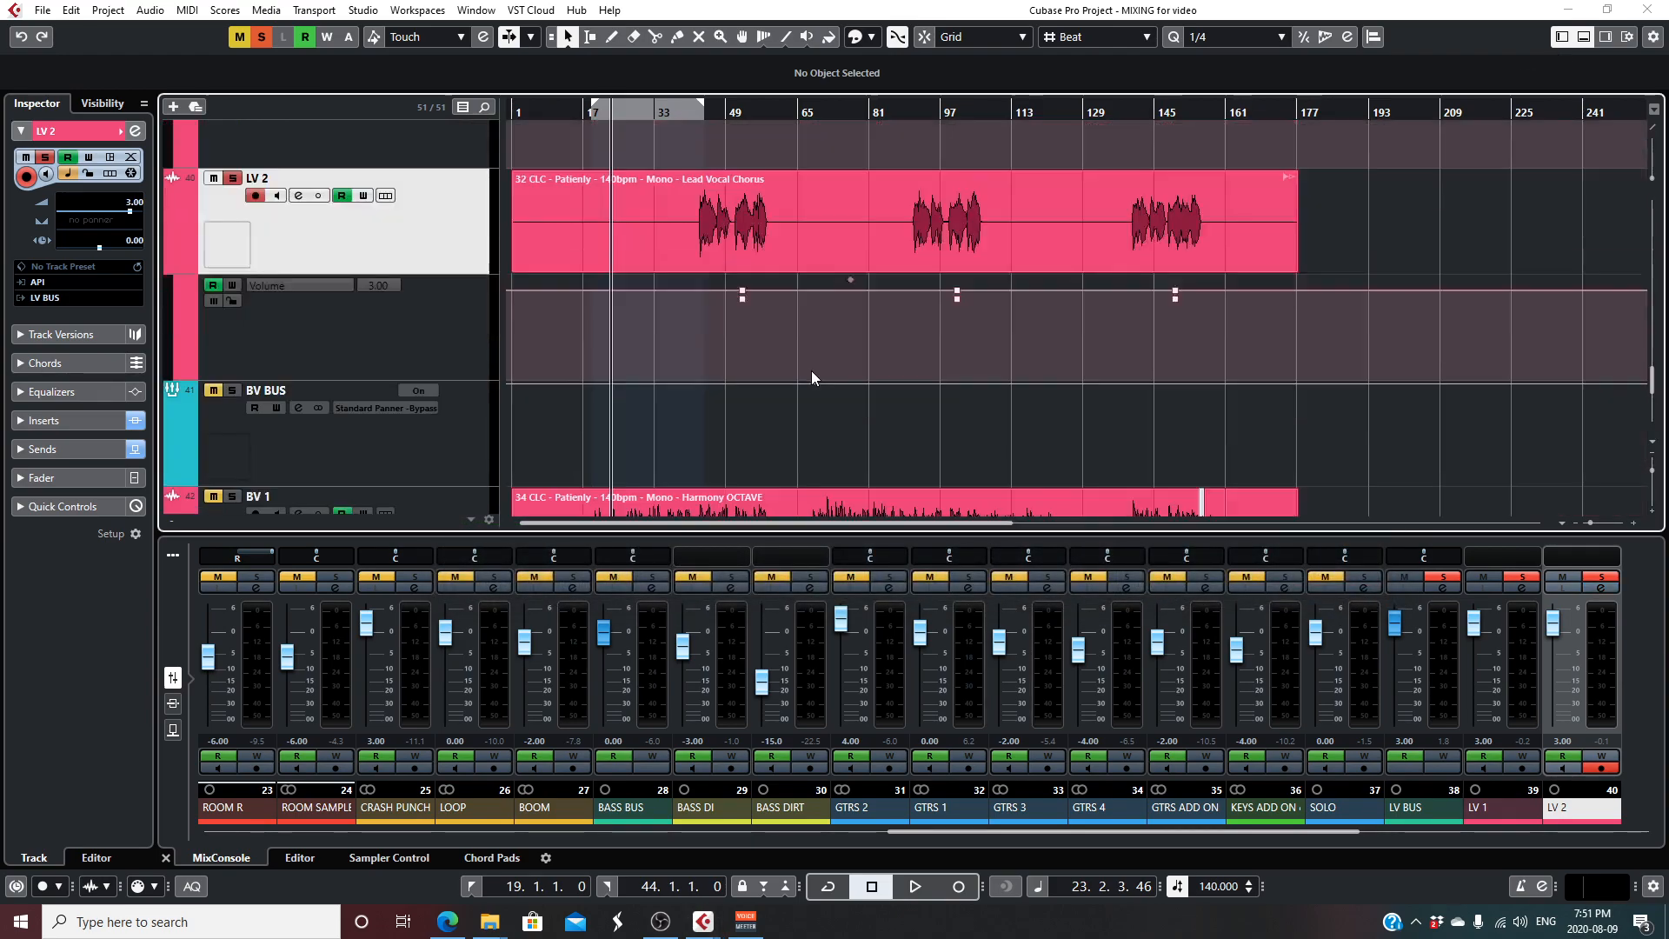
left_click(261, 38)
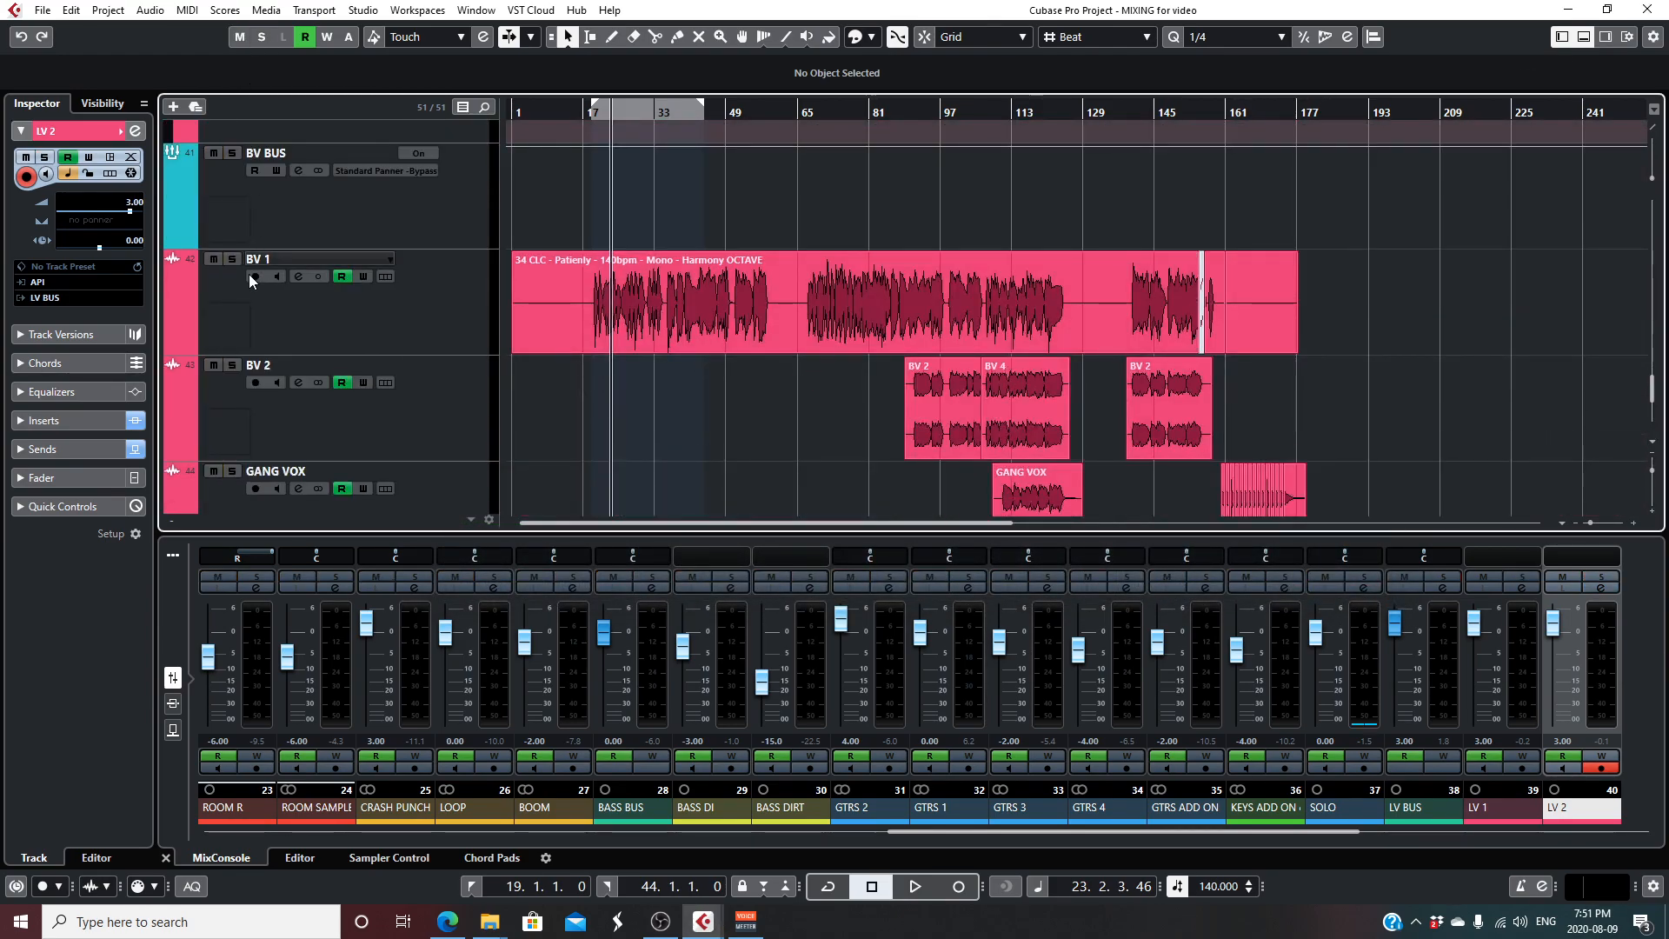
left_click(232, 259)
left_click_drag(594, 119, 594, 124)
key("space")
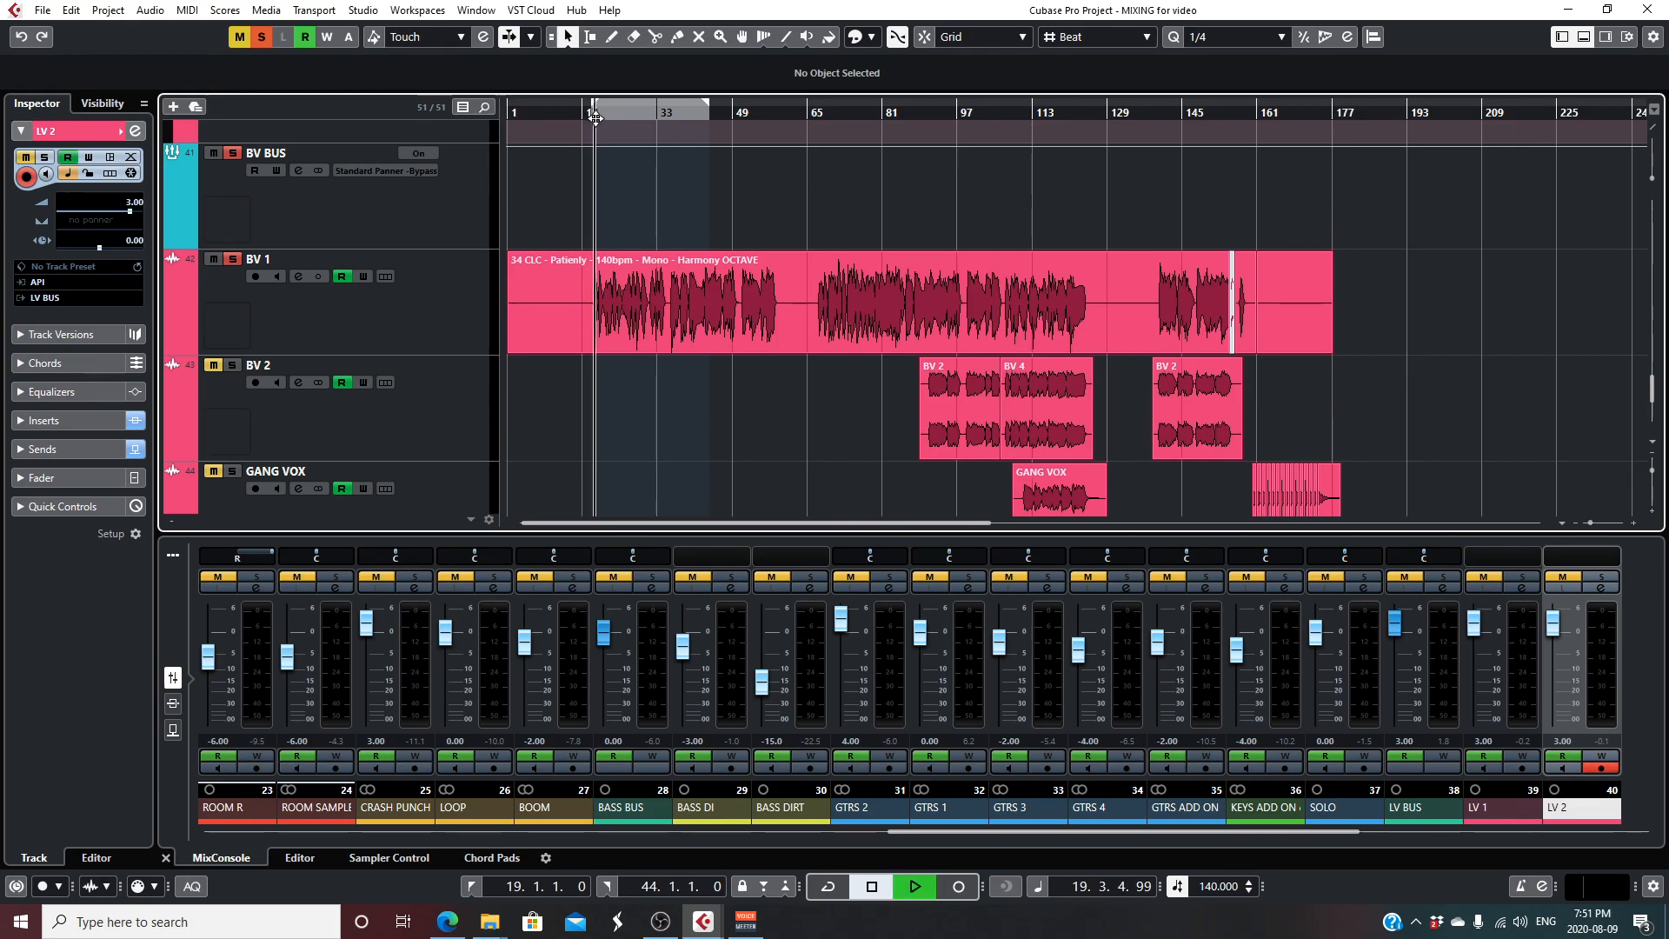
- Review BV 1's limiter and CLA MixHub inserts and its reverb, delay and pitch sends during playback, stop, and close the settings
left_click(298, 277)
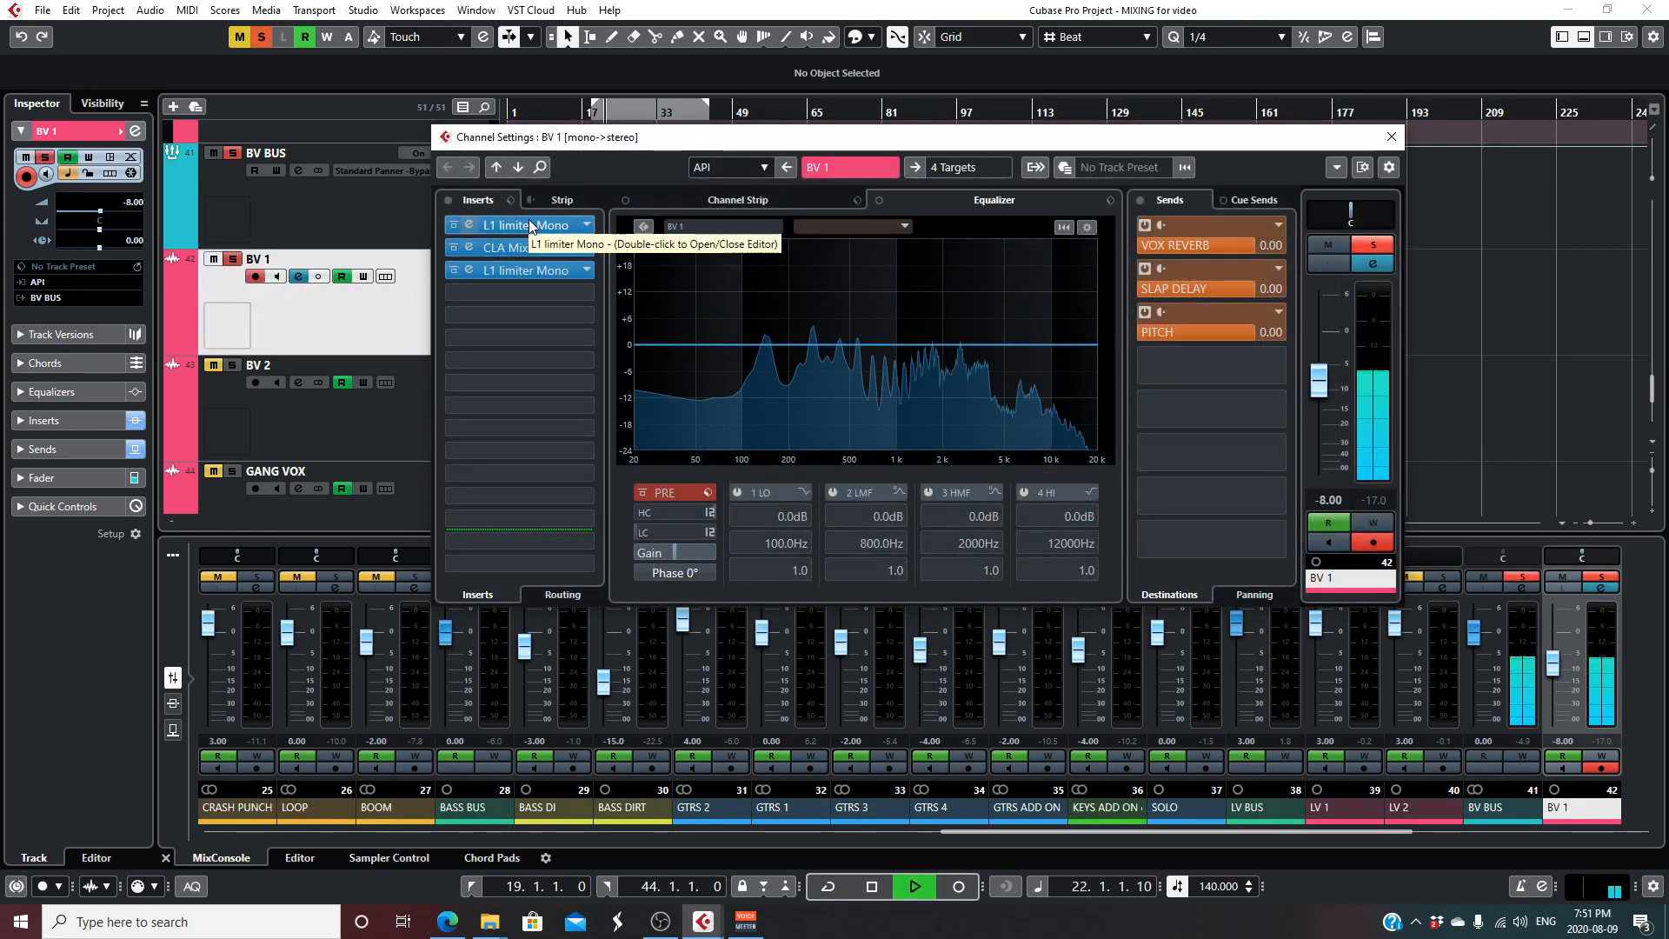
key("space")
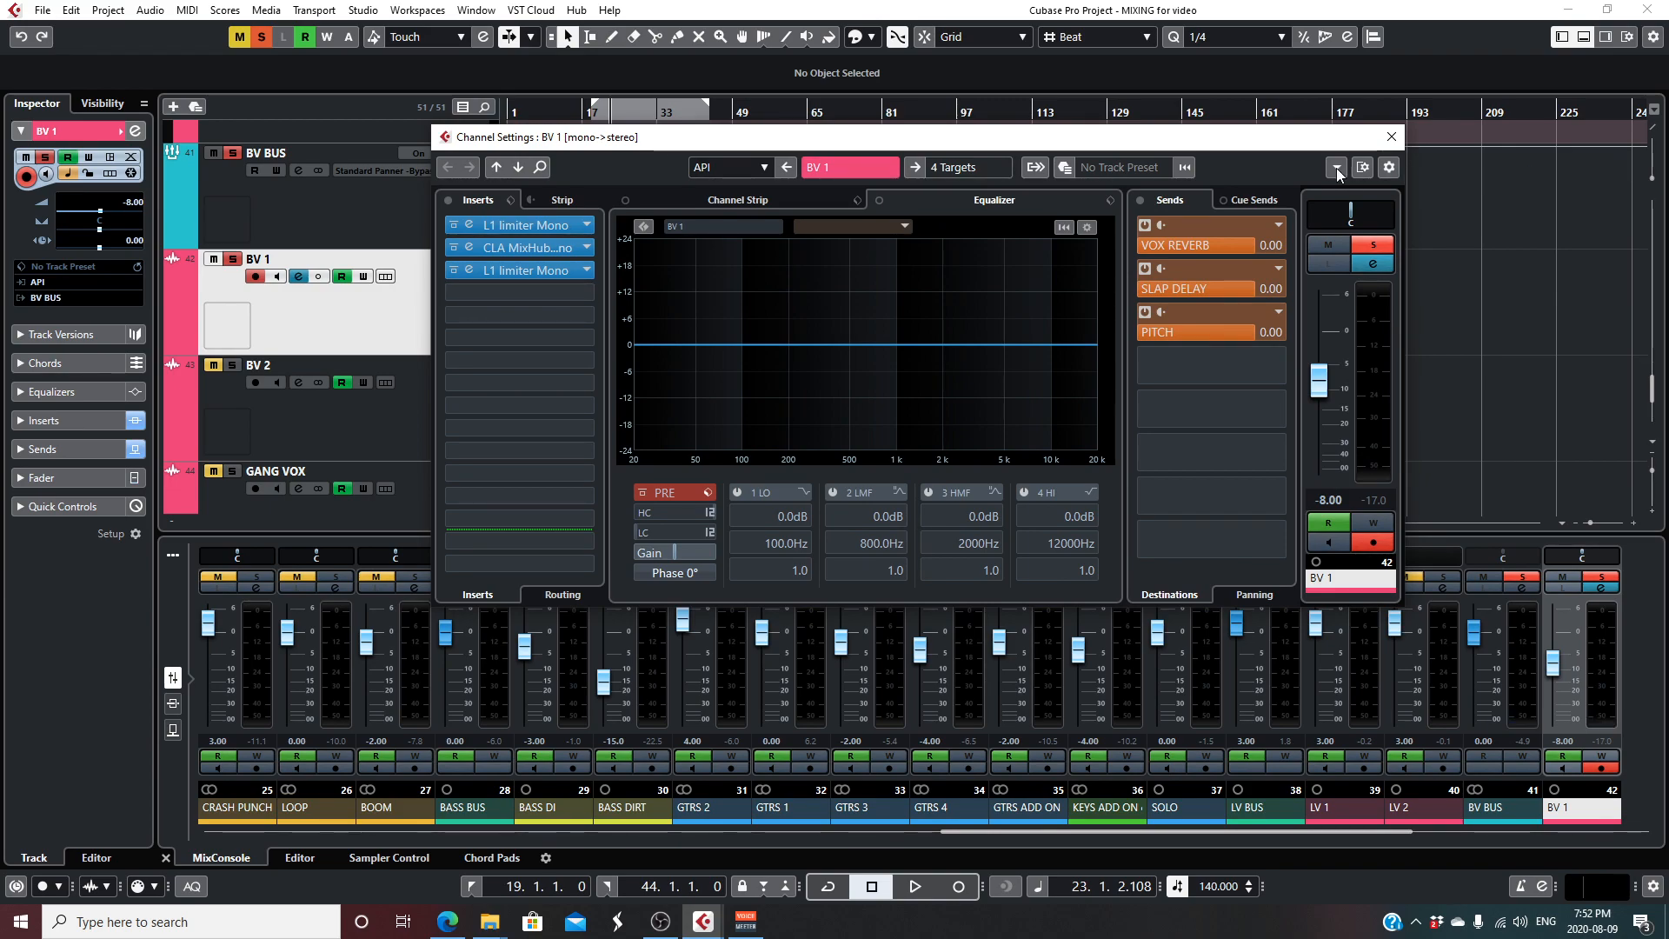
left_click(1391, 137)
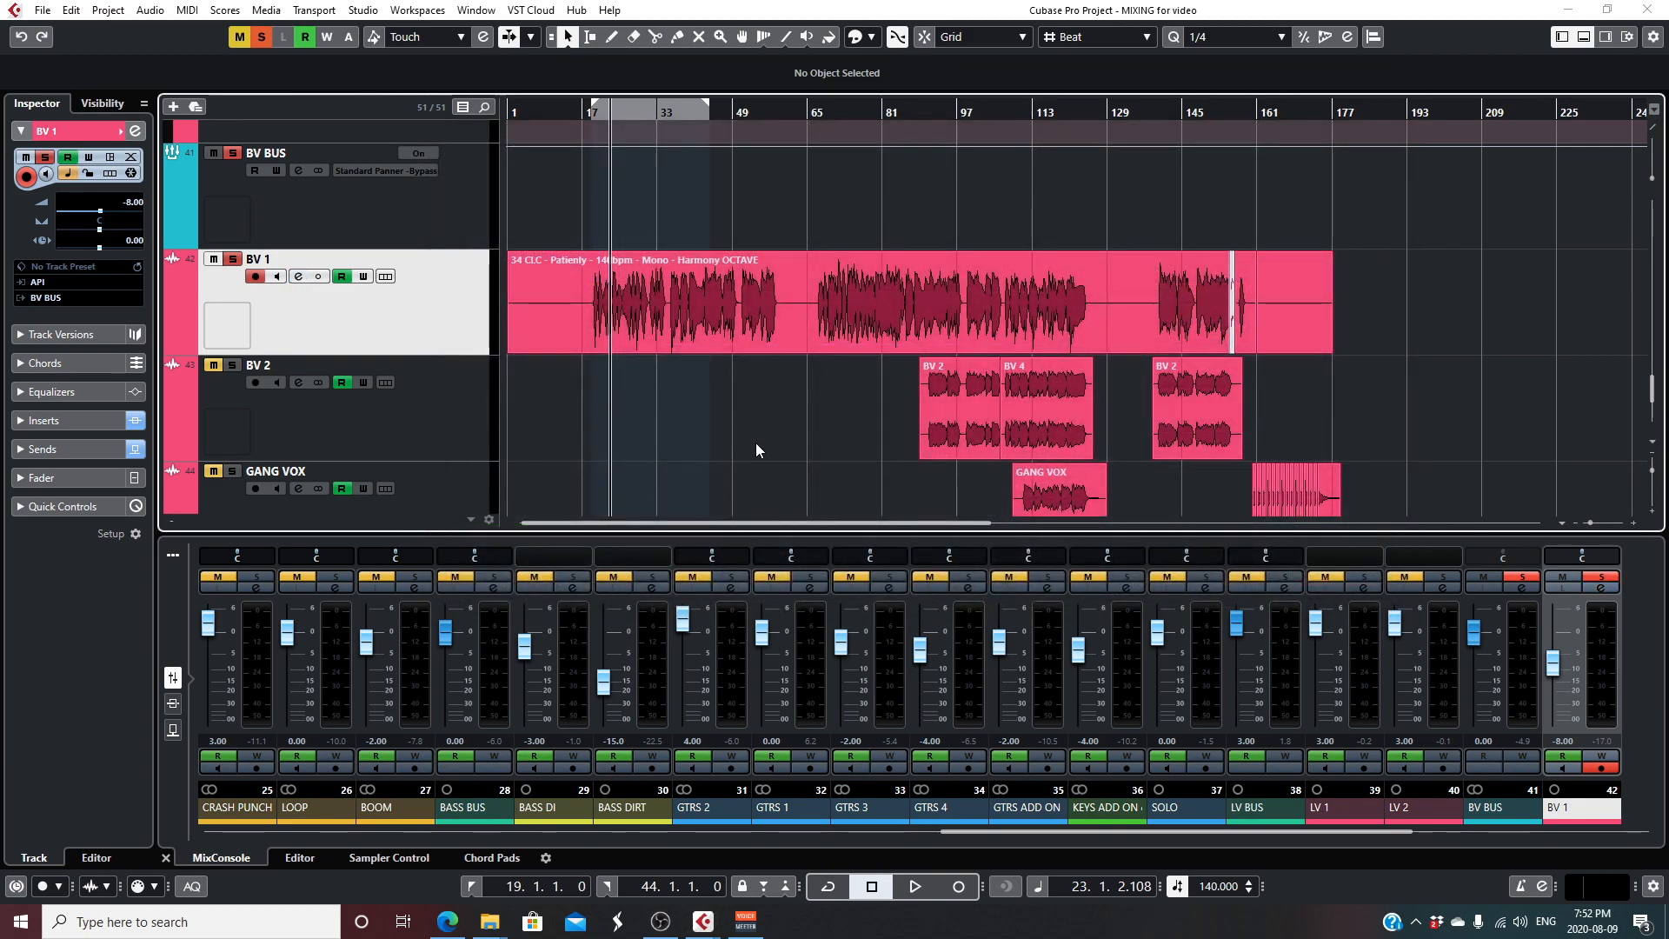
- Solo BV 2 as well, play from the start of its first clip at about bar 89, and open its channel settings
scroll(757, 450, "down", 1)
left_click(232, 286, "ctrl")
left_click_drag(946, 111, 928, 115)
key("space")
left_click(298, 303)
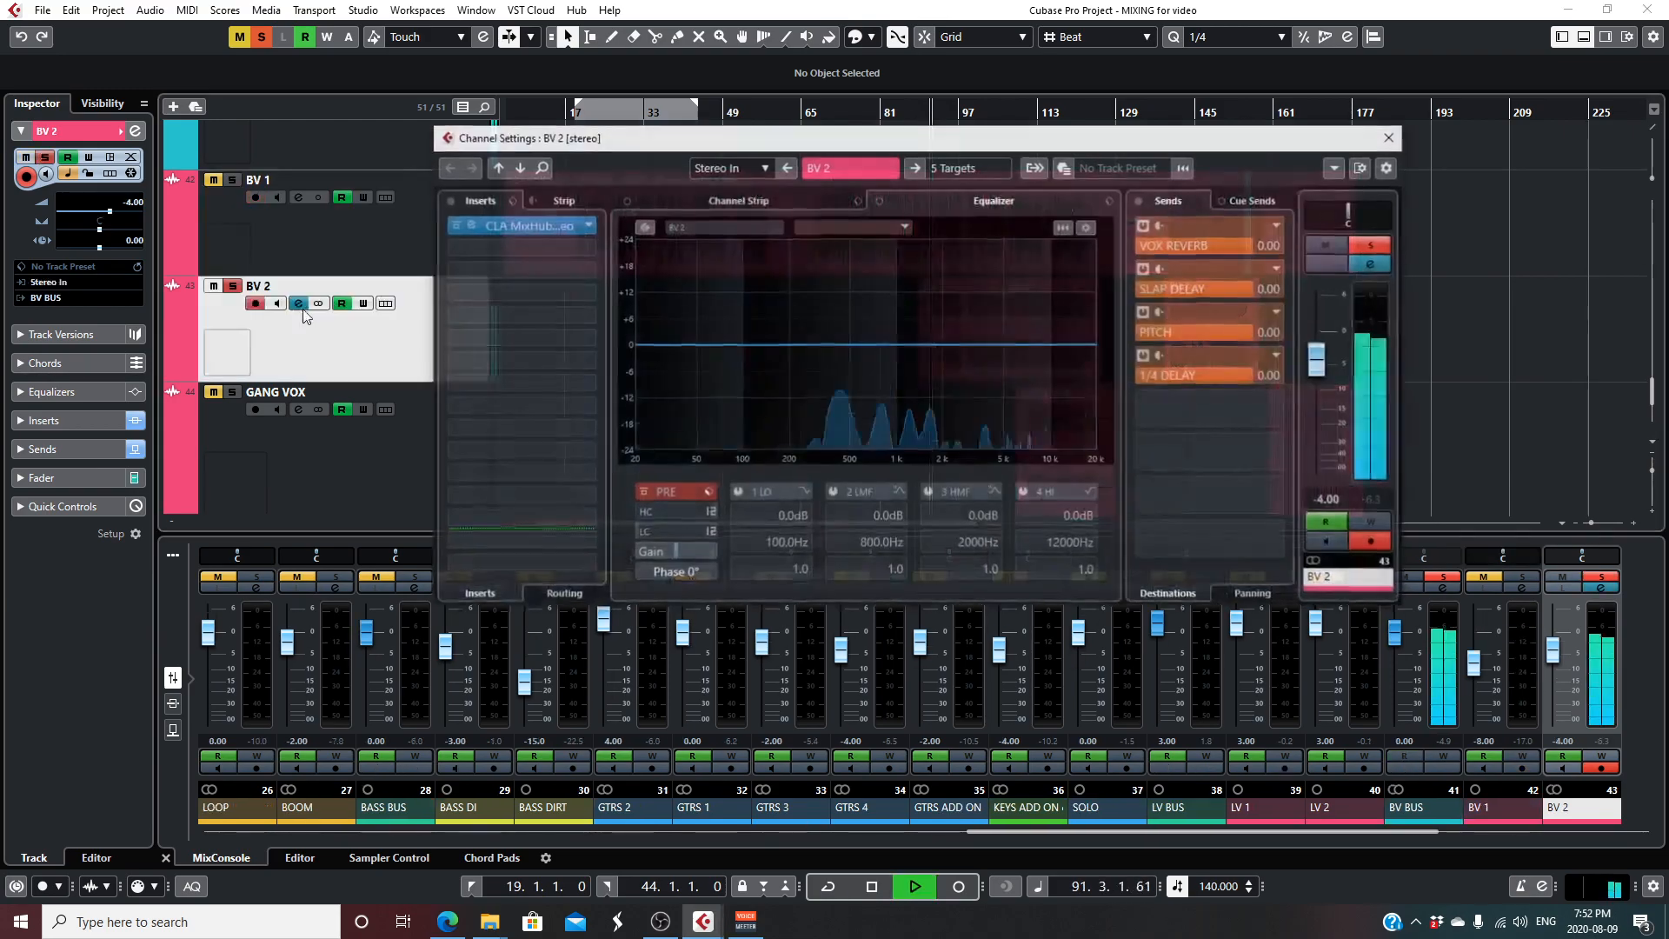
- Review BV 2's CLA MixHub insert during playback, stop, and close the plugin and channel settings
double_click(532, 226)
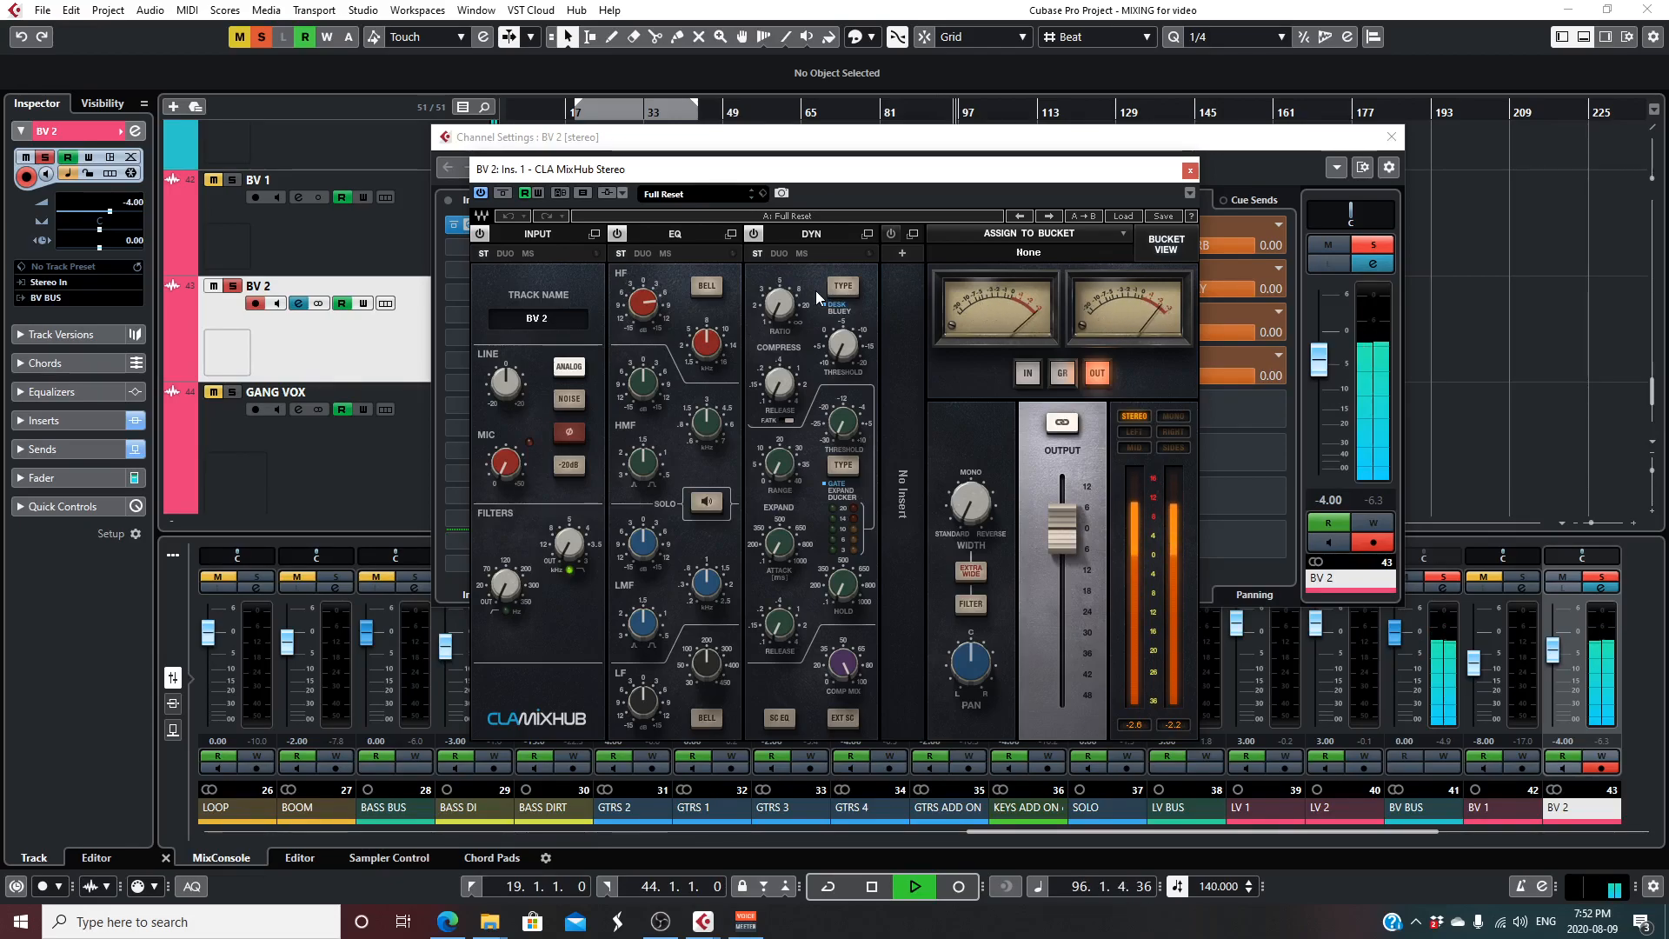
key("space")
left_click(1188, 172)
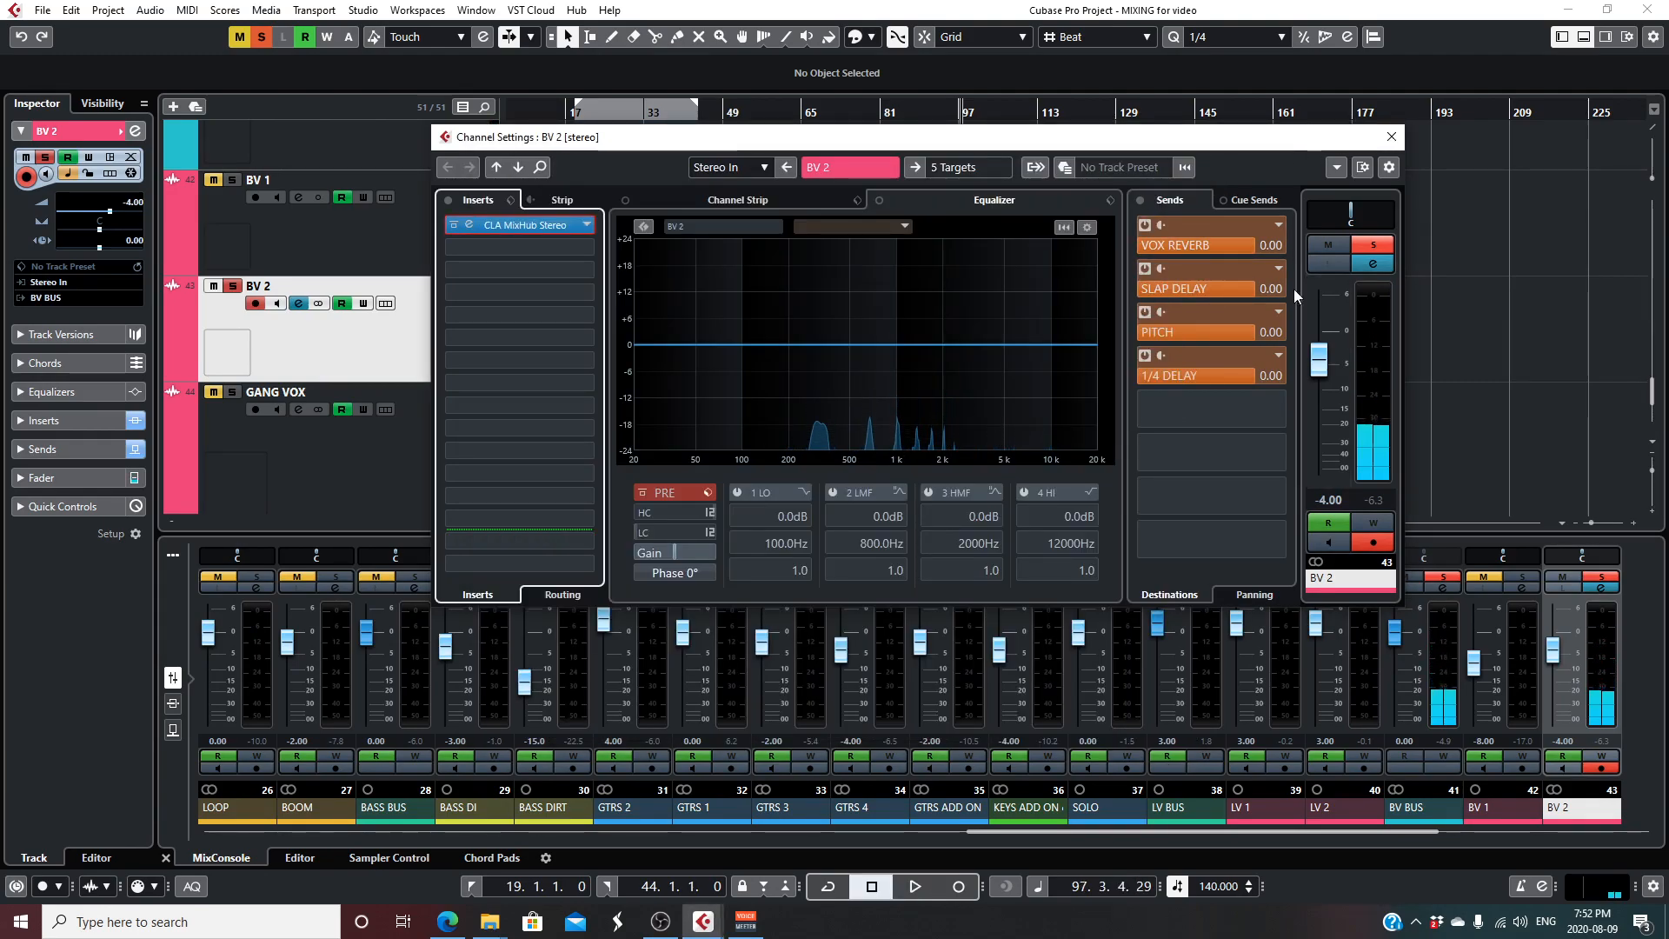
left_click(1393, 137)
- Clear the BV 2 solo, solo the GANG VOX track and play from about bar 109 at the start of its first clip
scroll(574, 358, "down", 2)
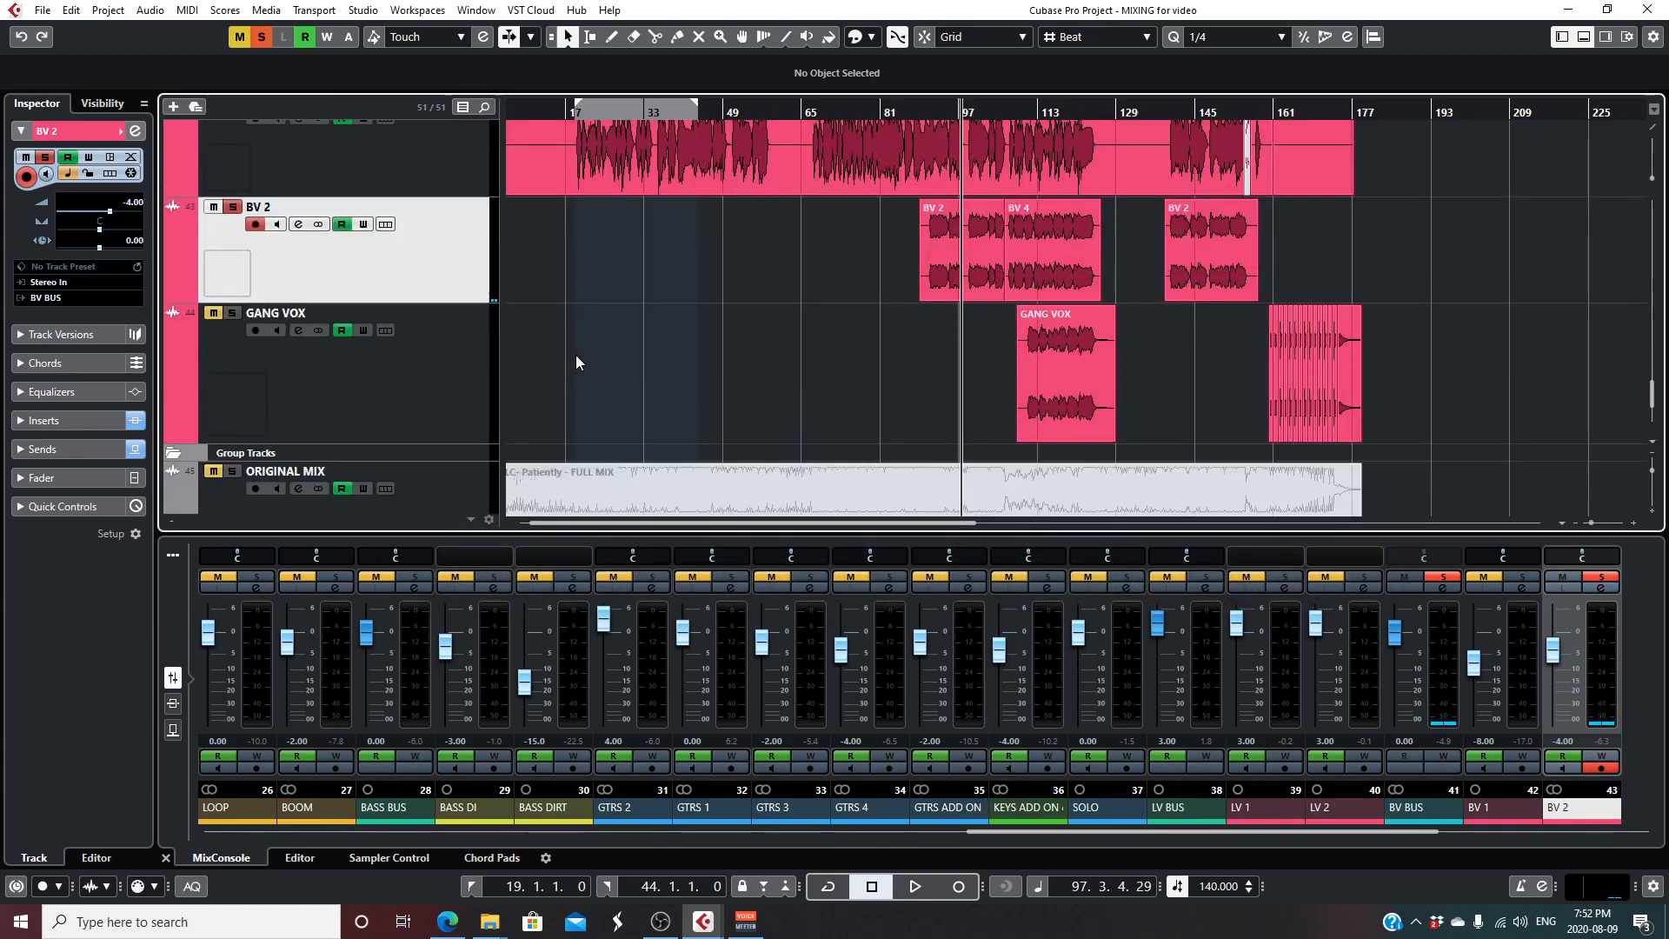
left_click(232, 208)
left_click(232, 313)
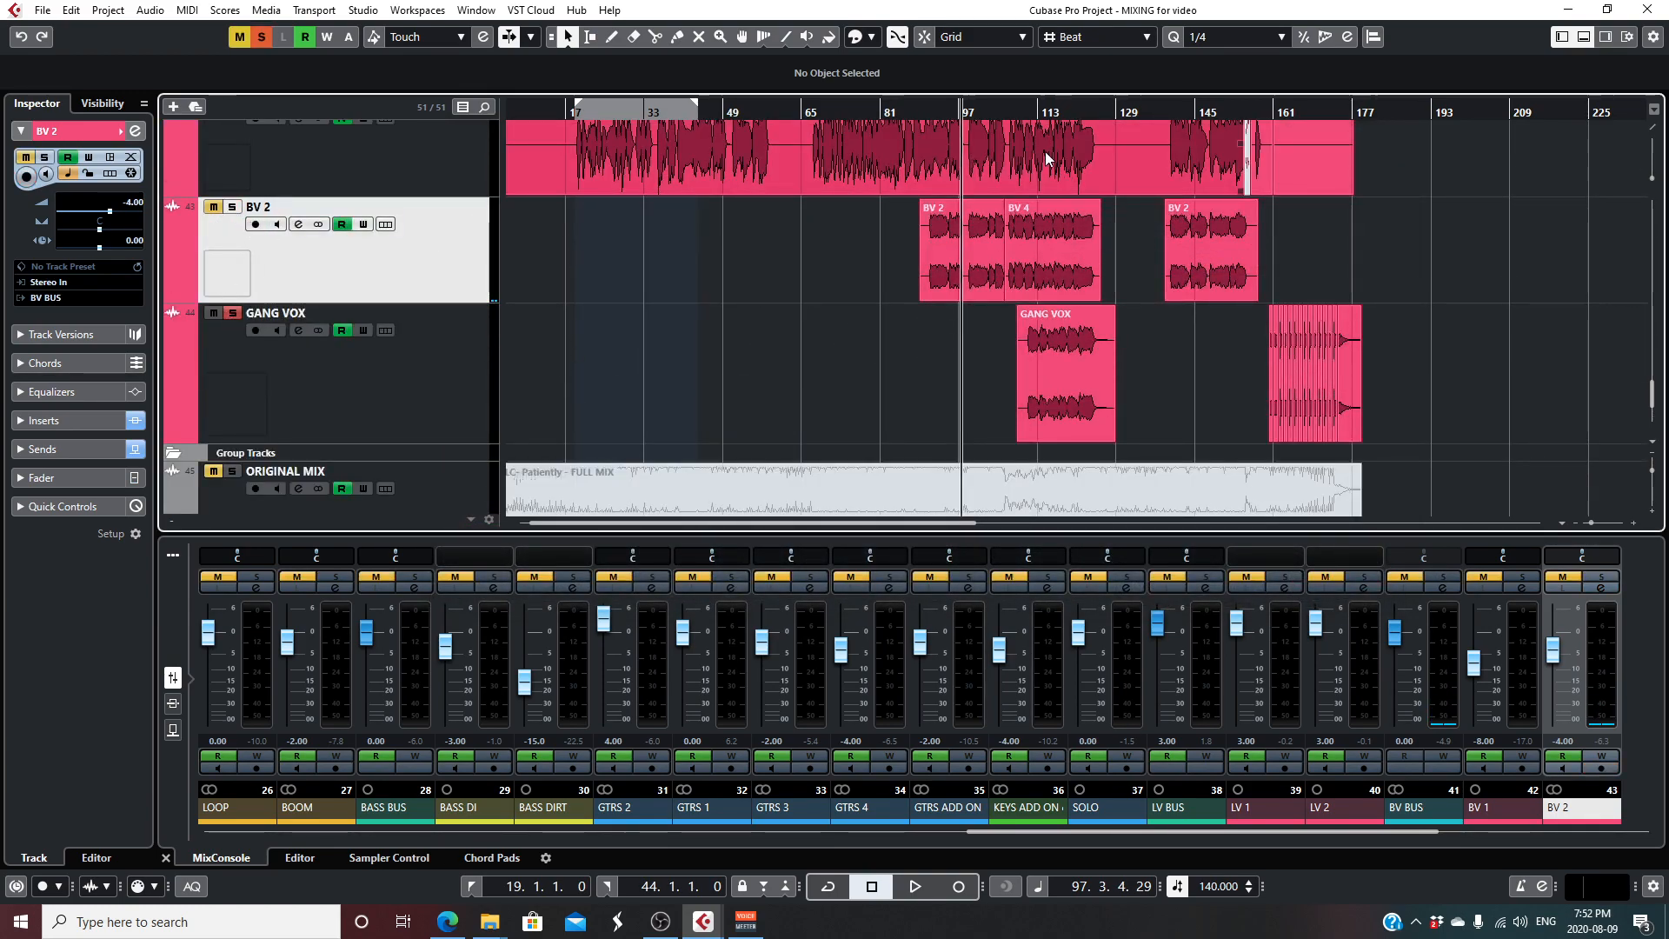
left_click(1021, 111)
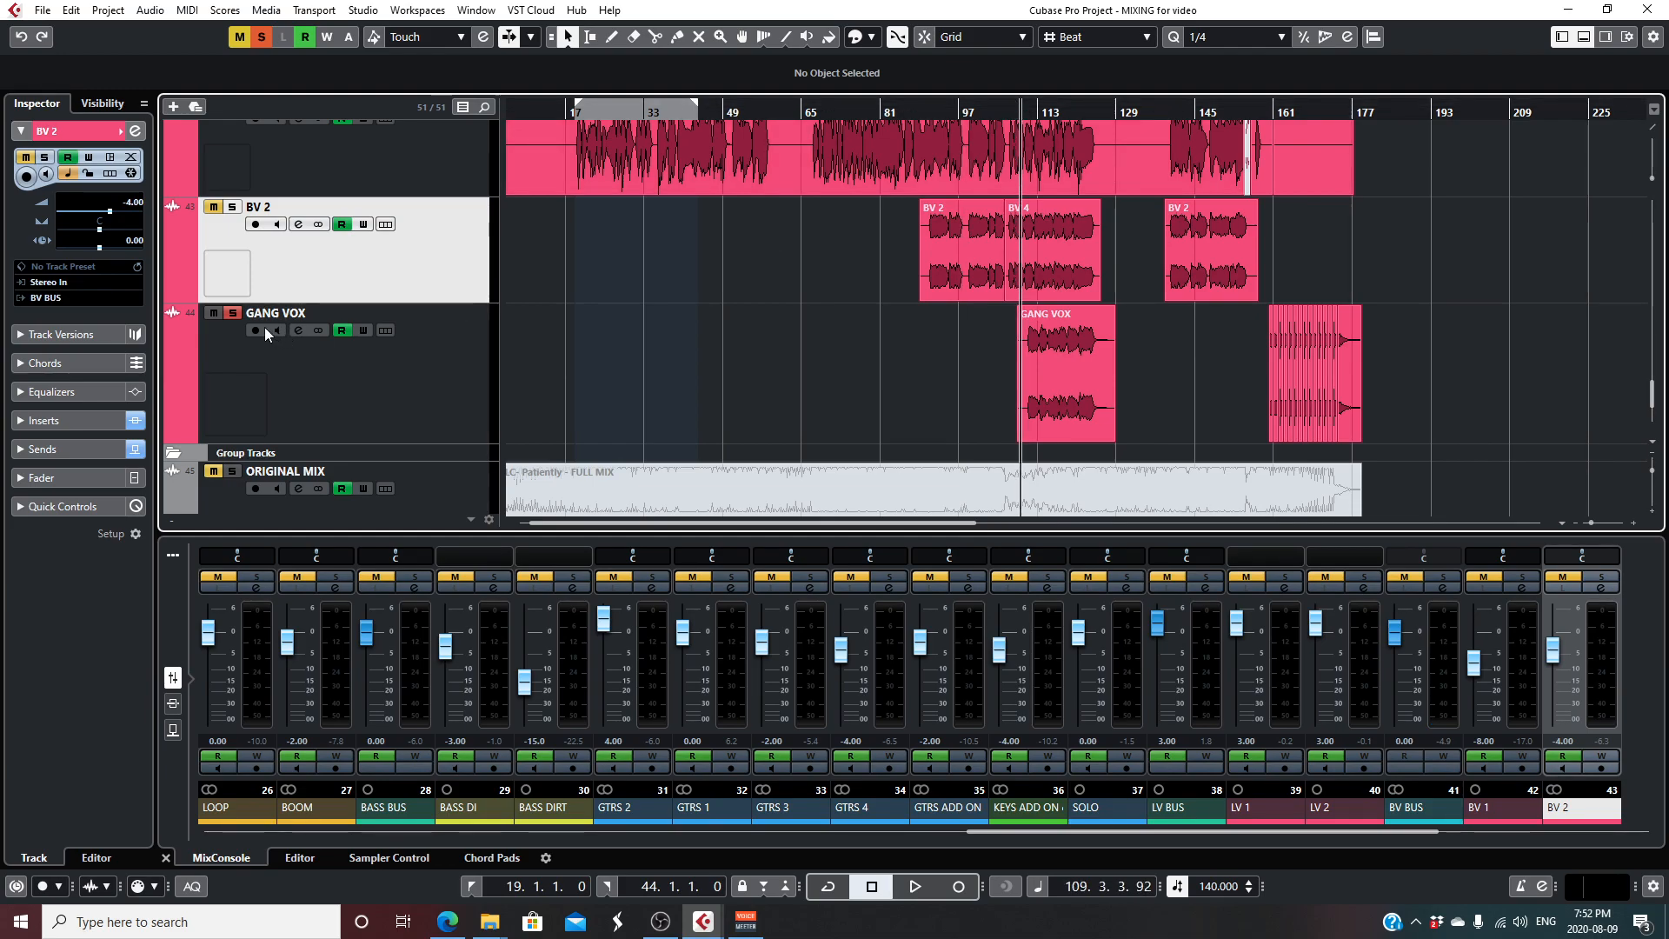
key("space")
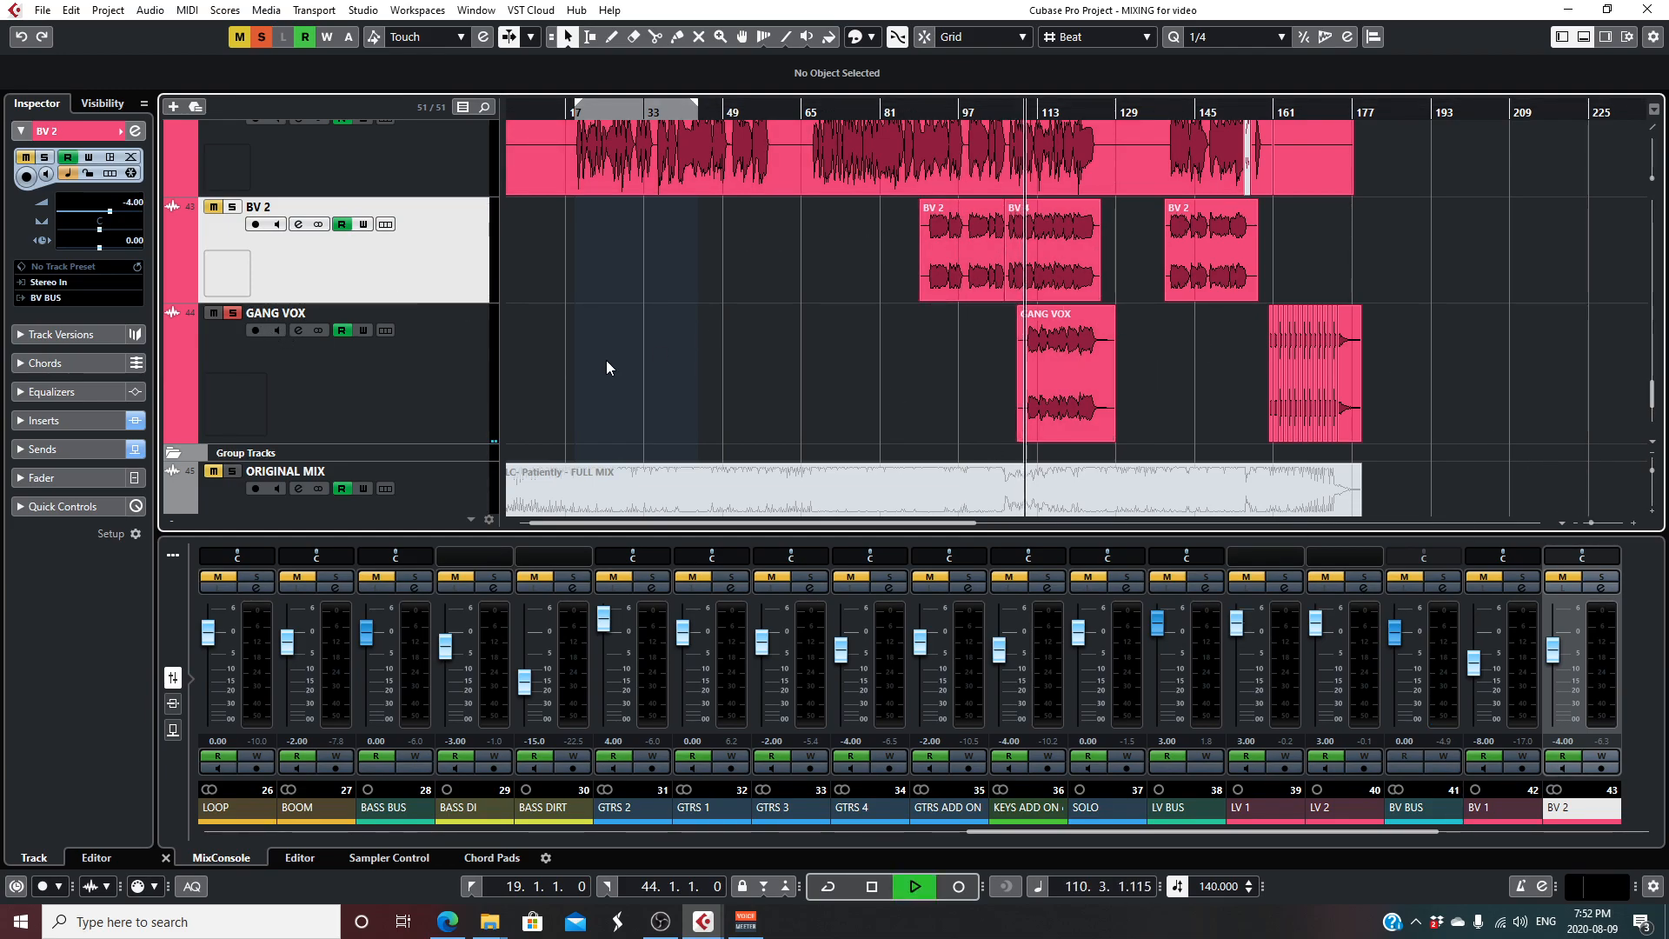
- Review GANG VOX's channel settings and its Red 2 EQ insert during playback, stop, and close both windows
left_click(299, 332)
left_click(525, 227)
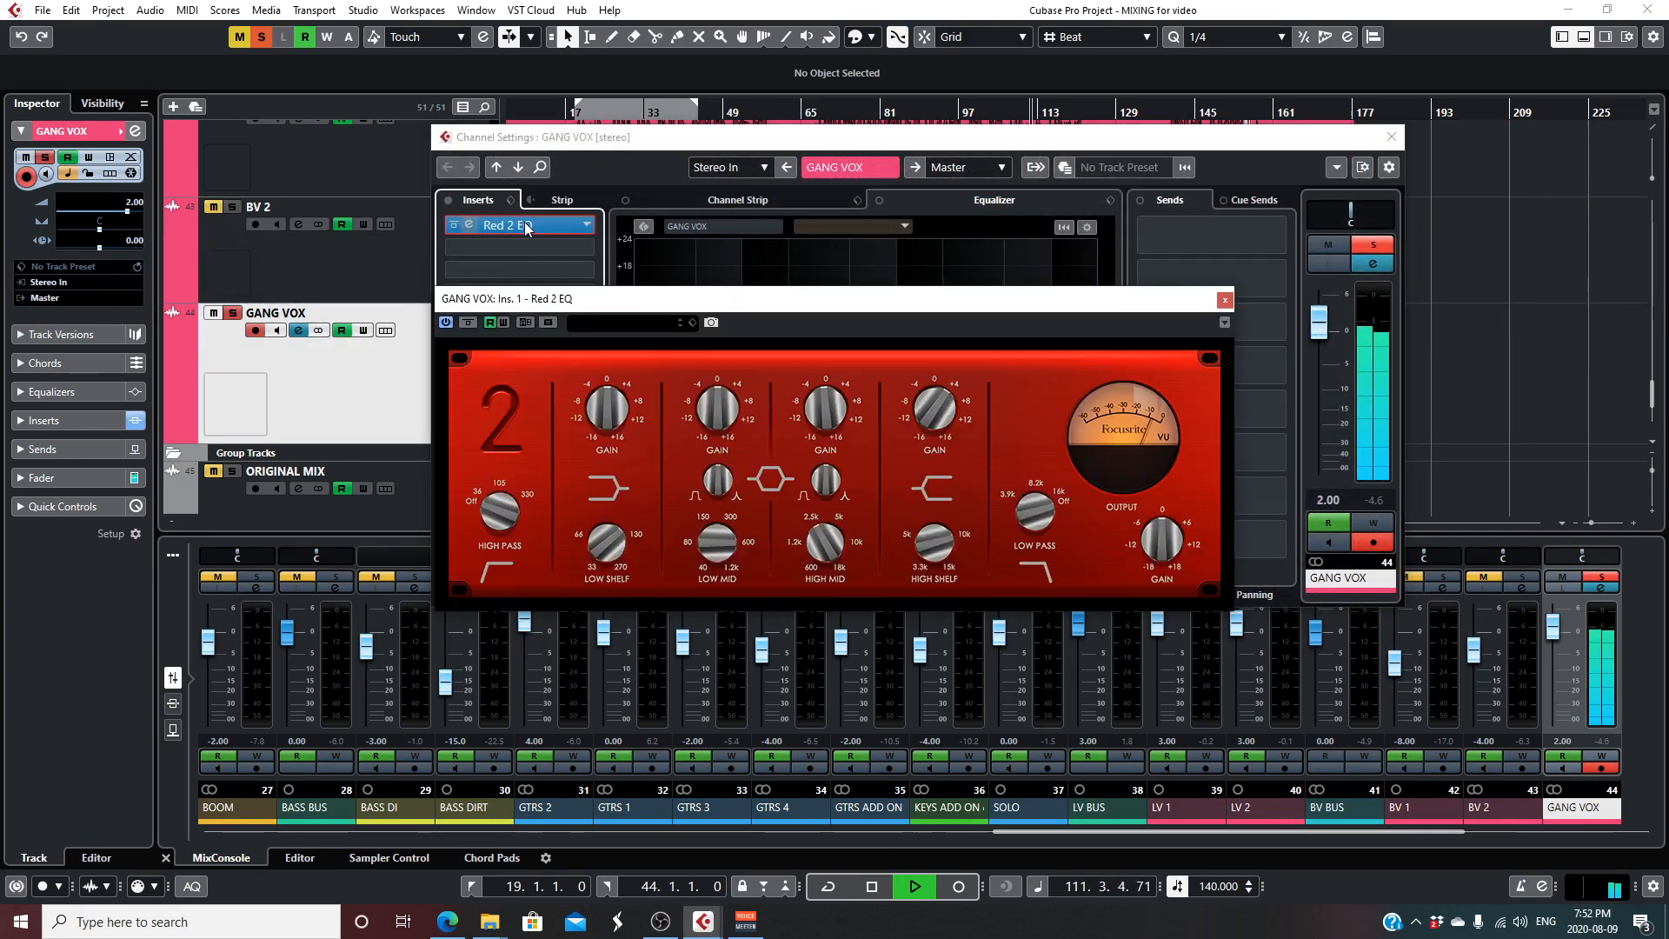
left_click_drag(816, 304, 895, 523)
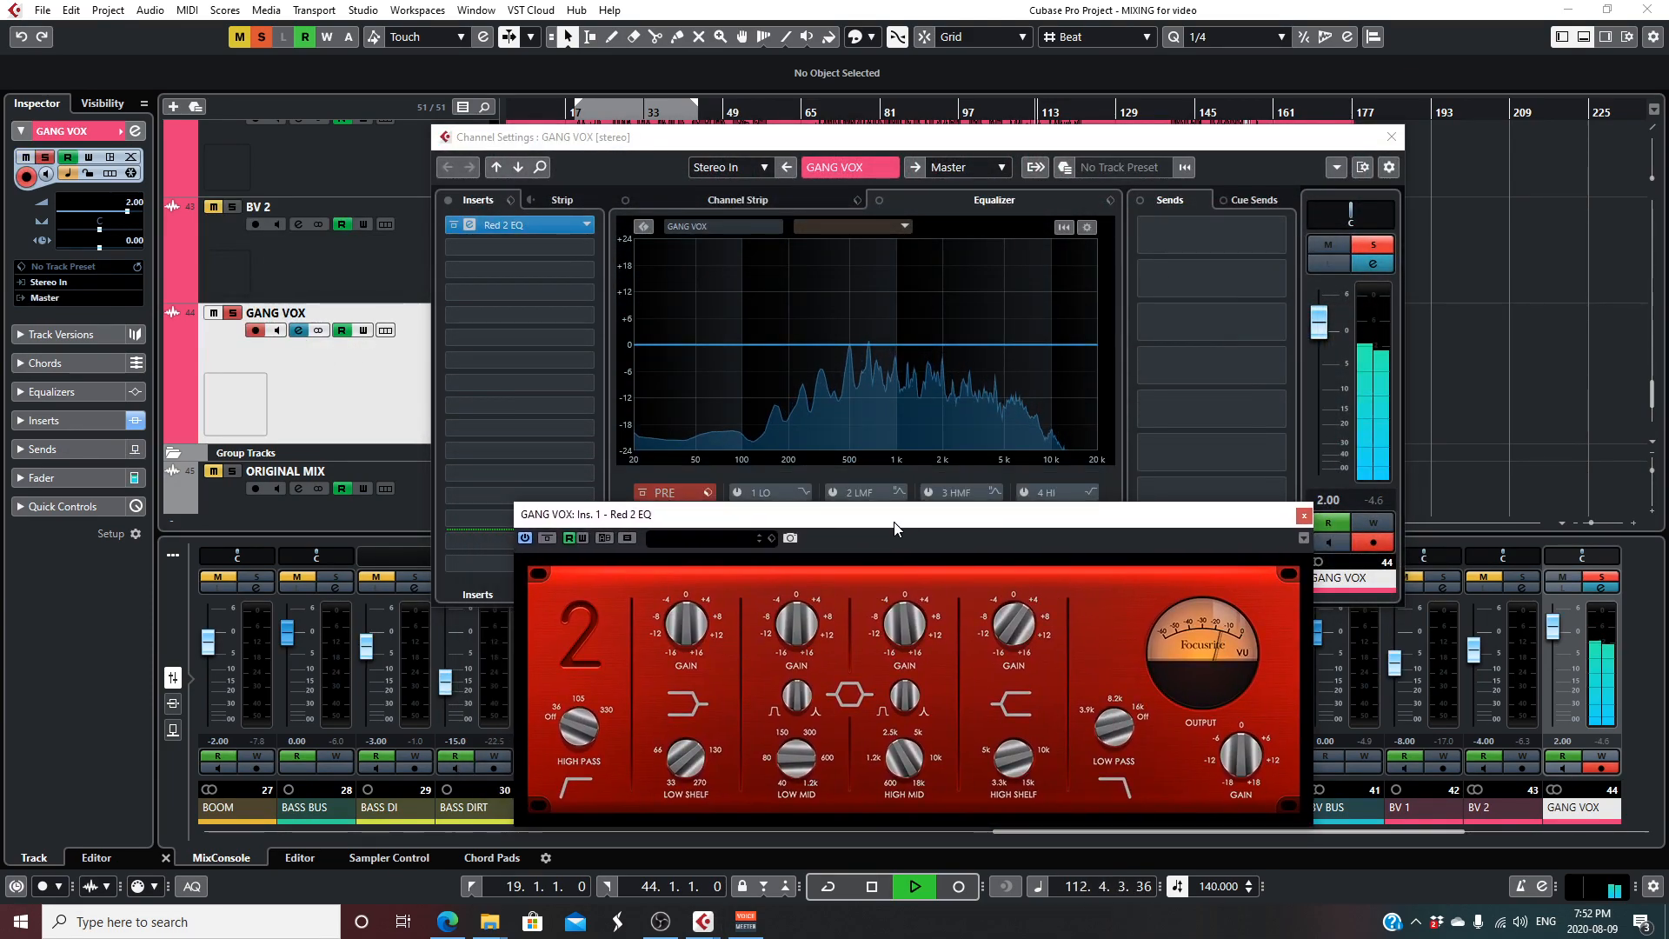
left_click_drag(895, 526, 831, 501)
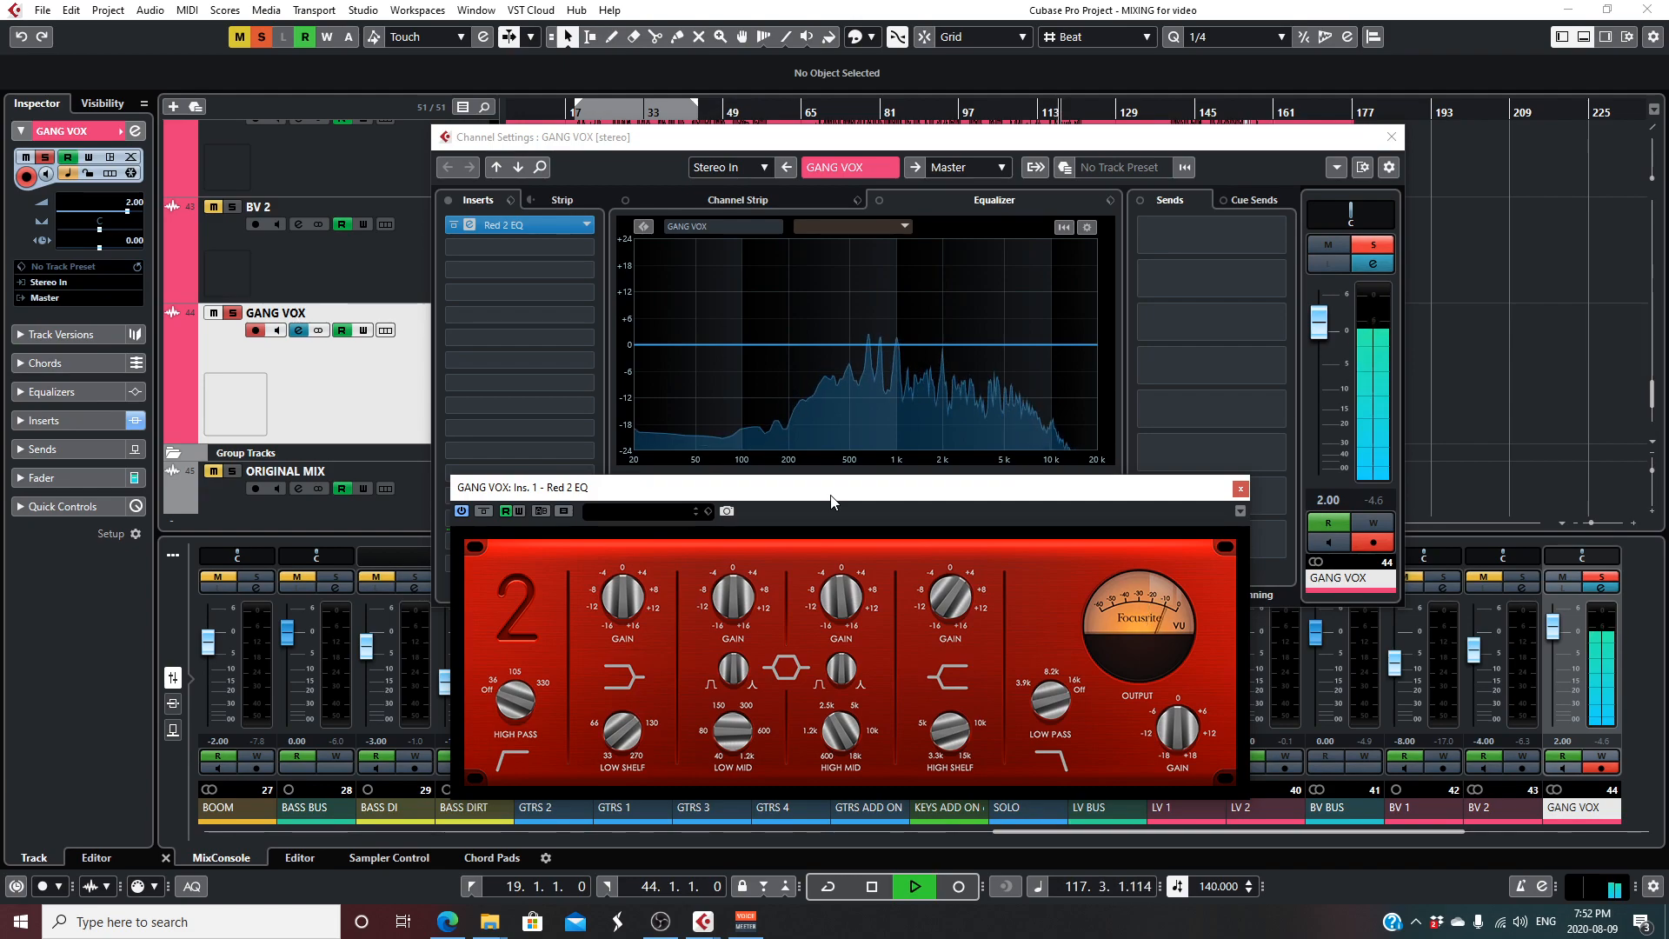
key("space")
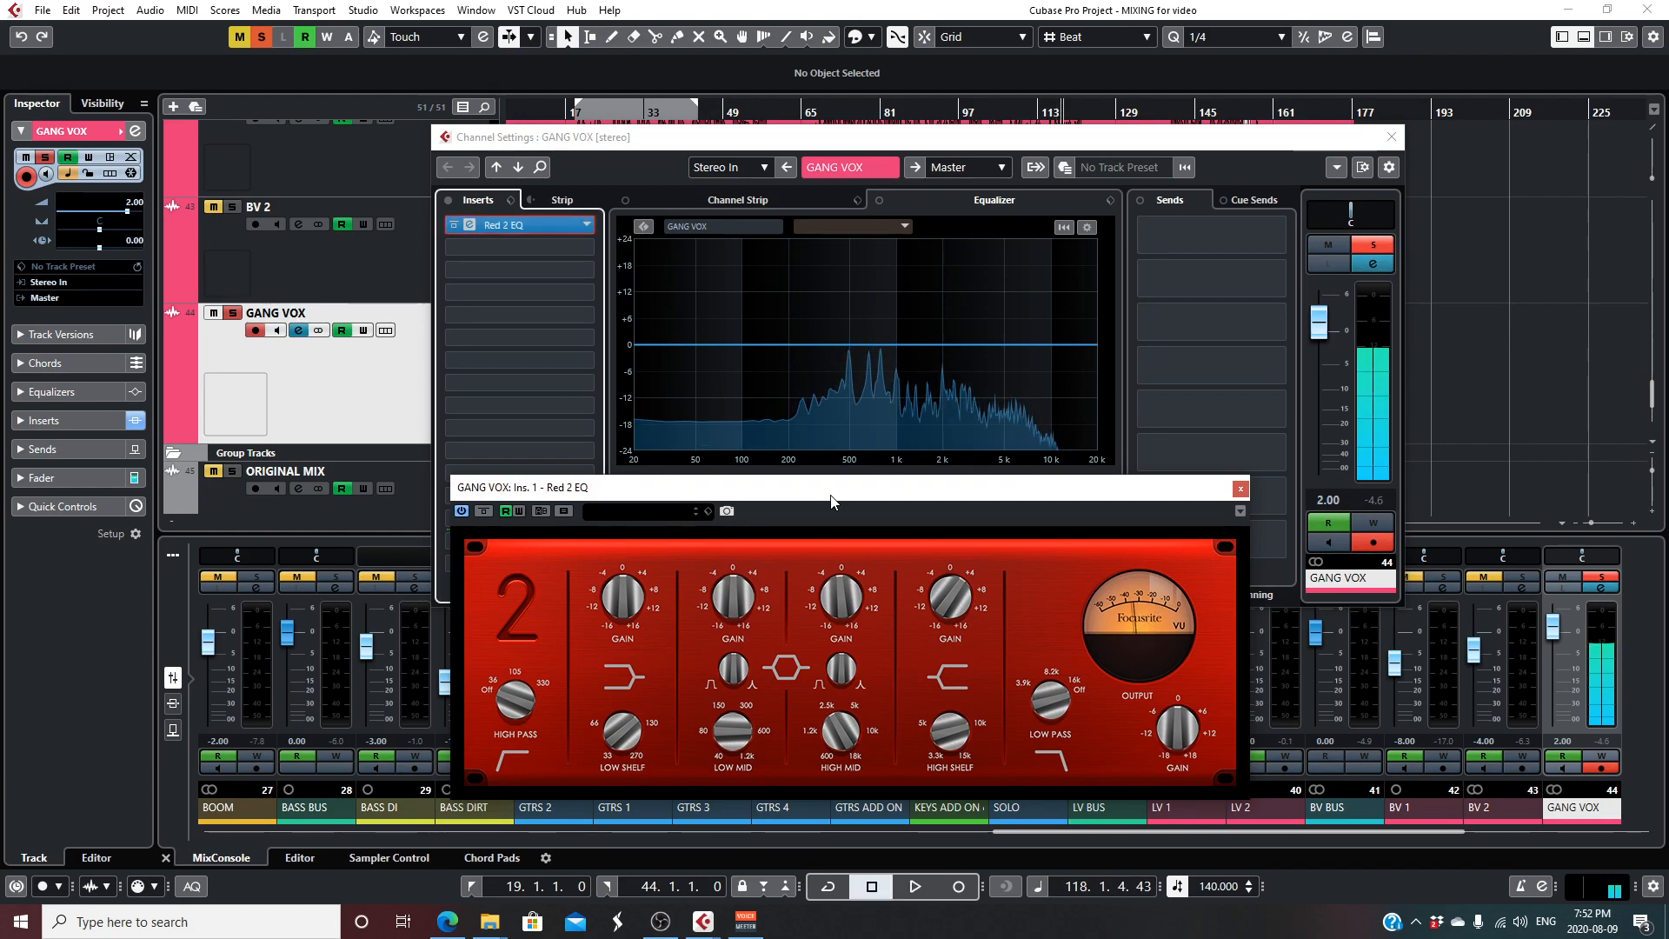
left_click_drag(831, 501, 831, 465)
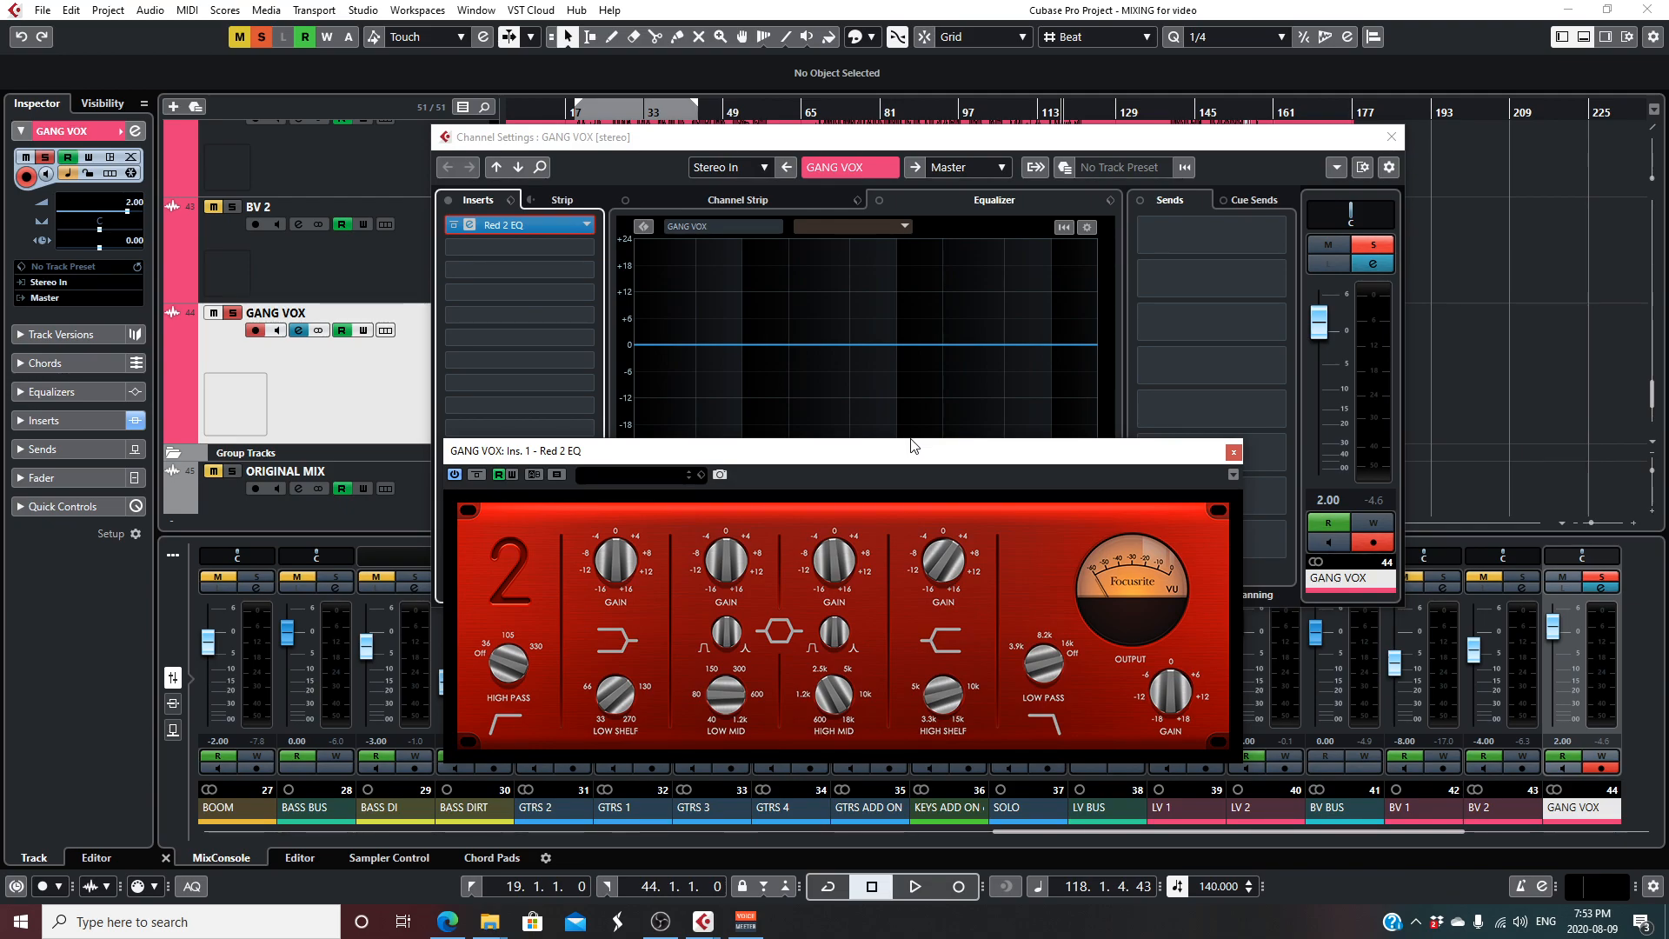
left_click(1232, 451)
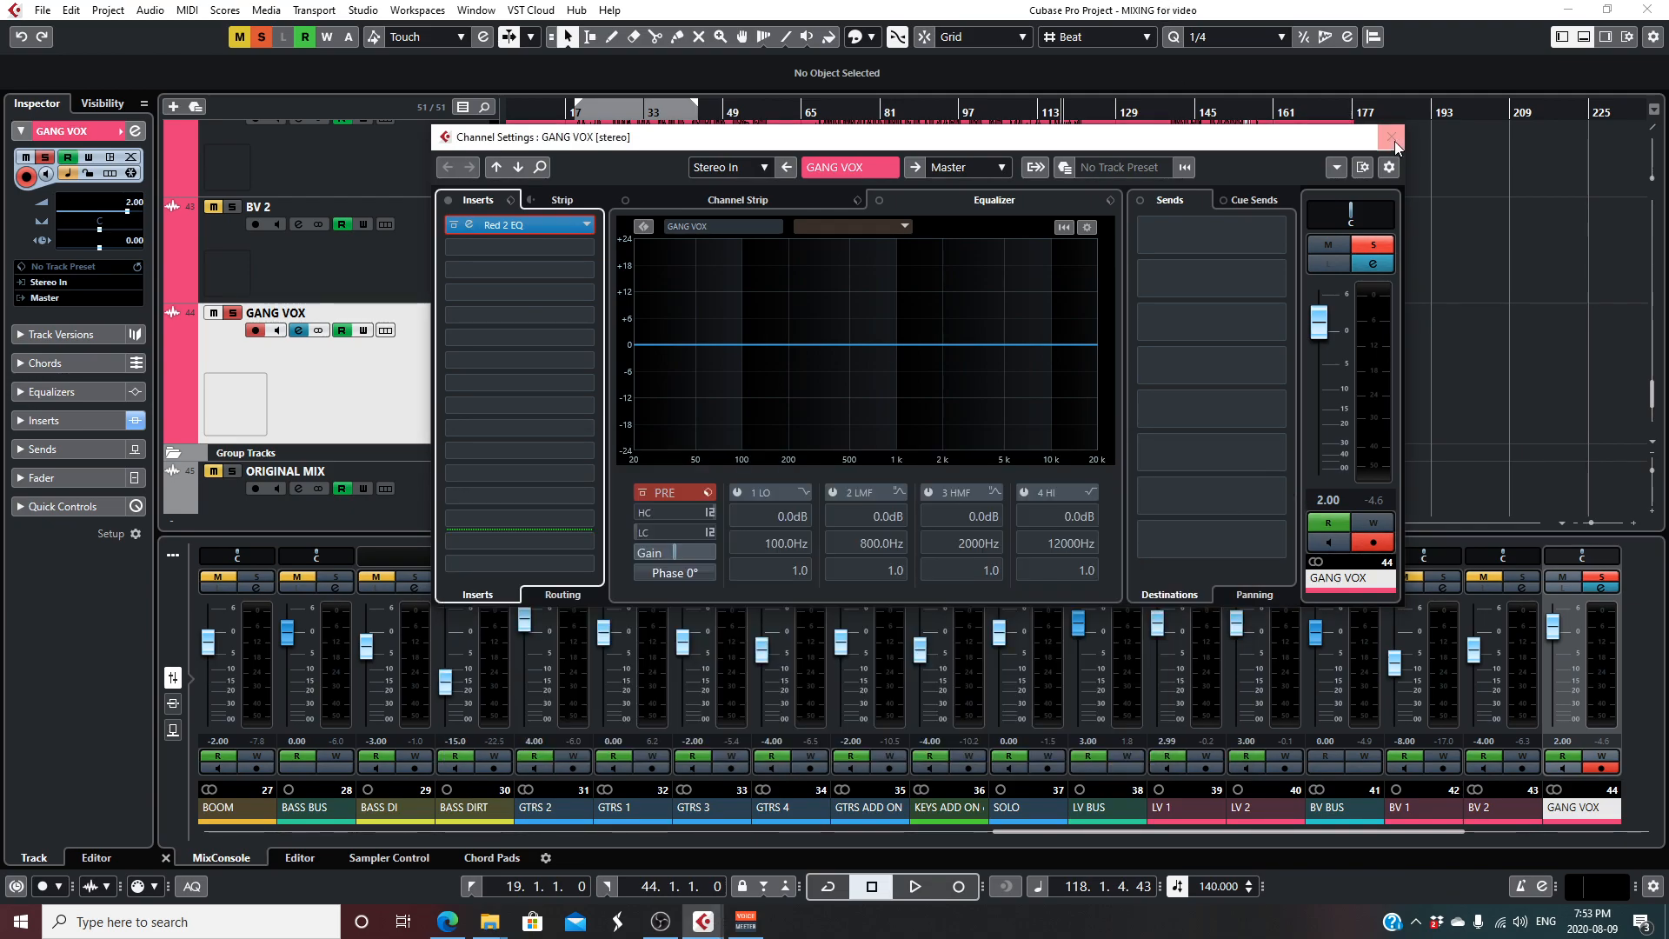
left_click(1392, 137)
- Solo ORIGINAL MIX instead of GANG VOX, unmute its clip with the Mute tool and play it briefly
scroll(1203, 272, "down", 2)
scroll(1506, 383, "up", 1)
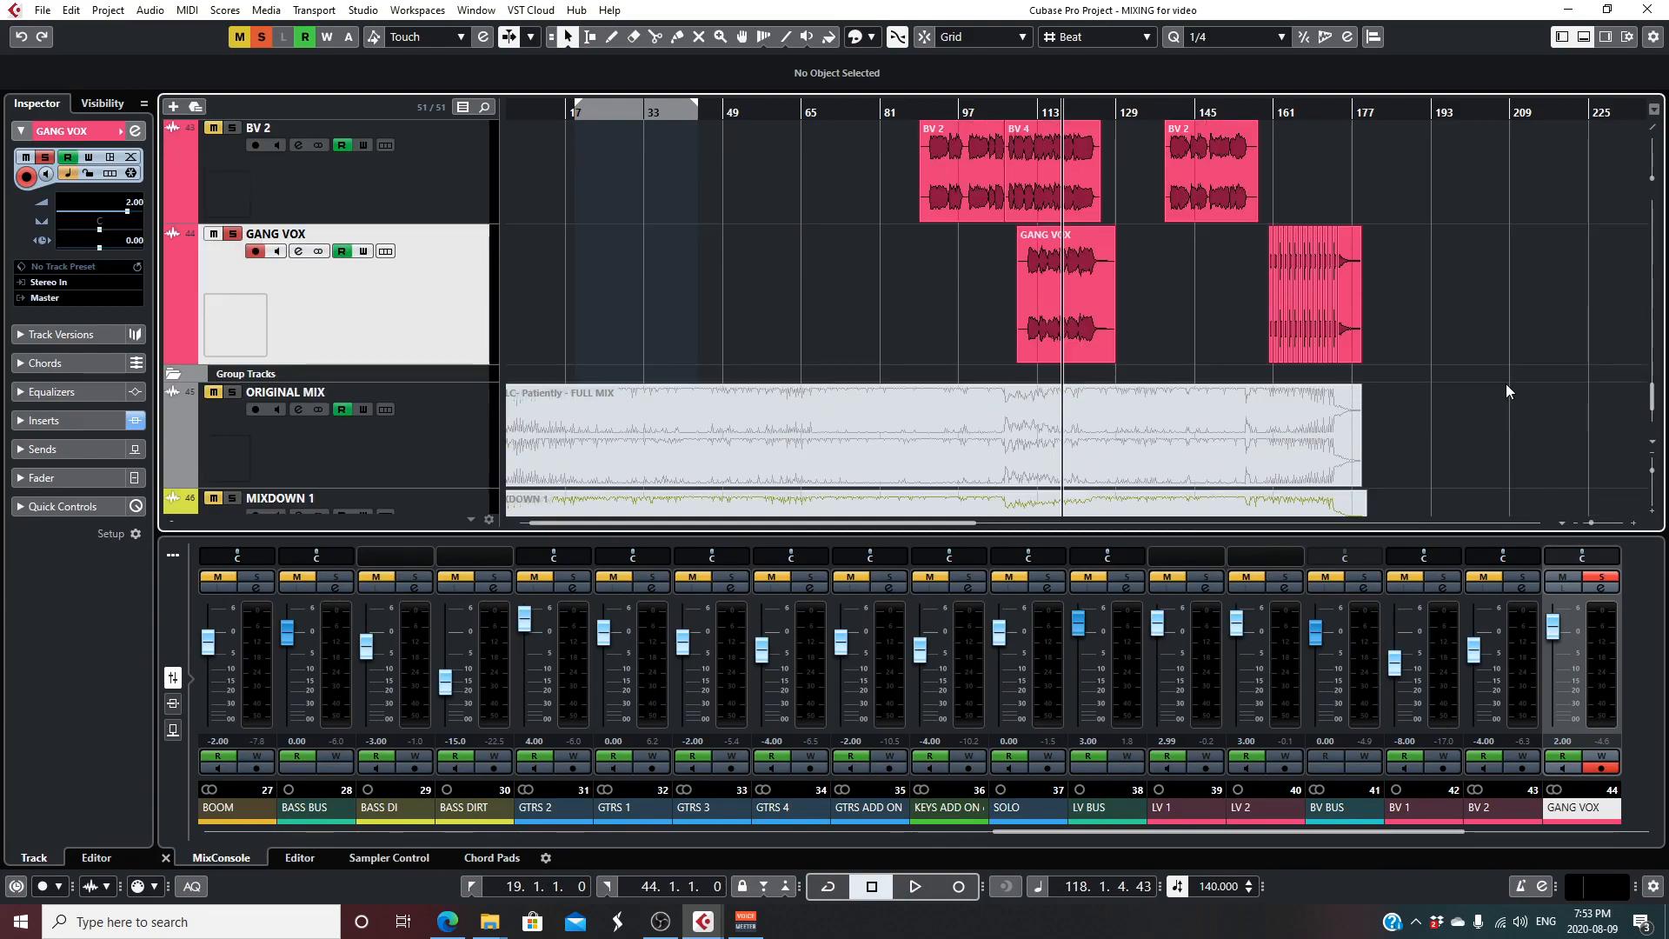
left_click_drag(1591, 523, 1587, 523)
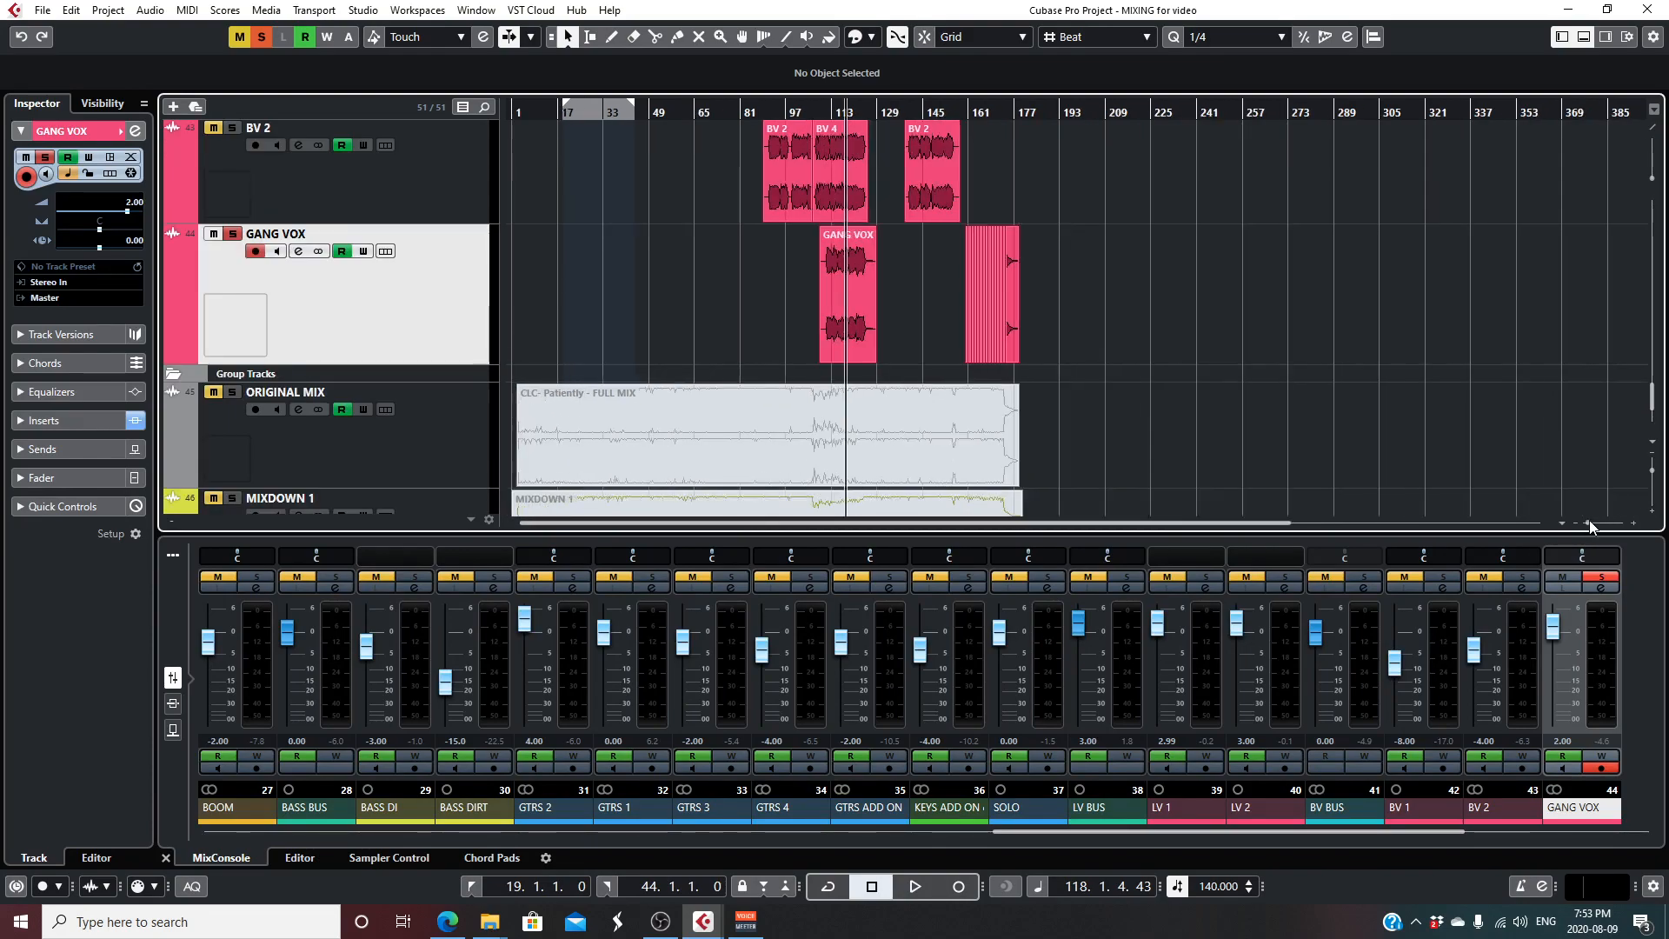
left_click(1651, 470)
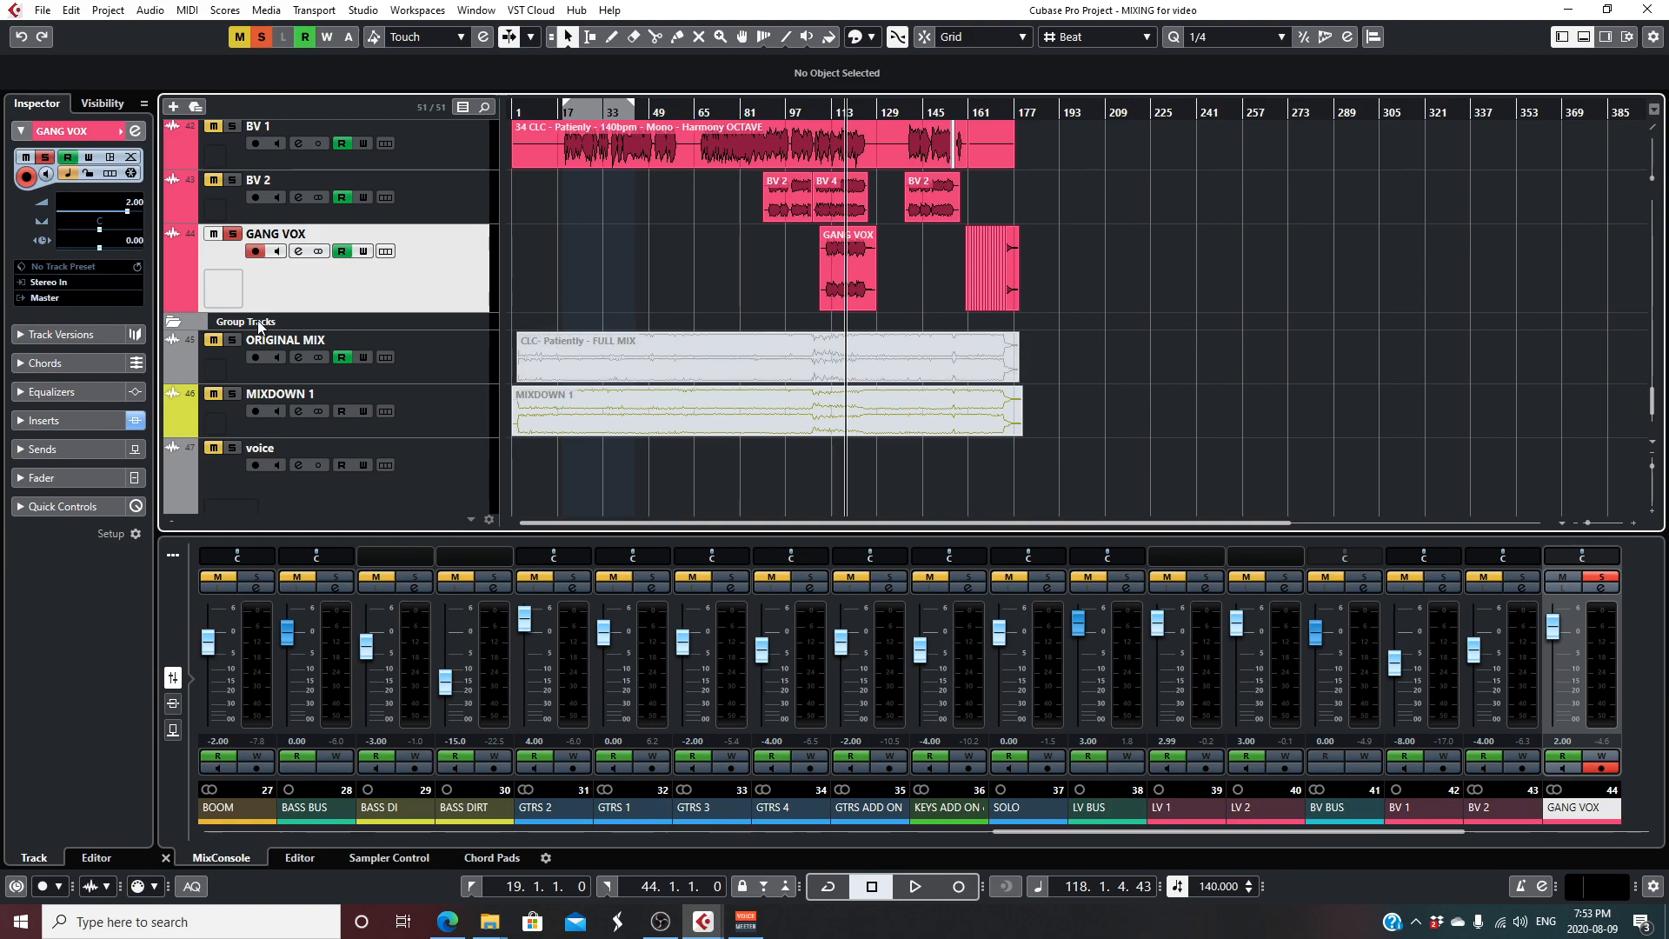
left_click(232, 340, "ctrl")
left_click(700, 38)
key("space")
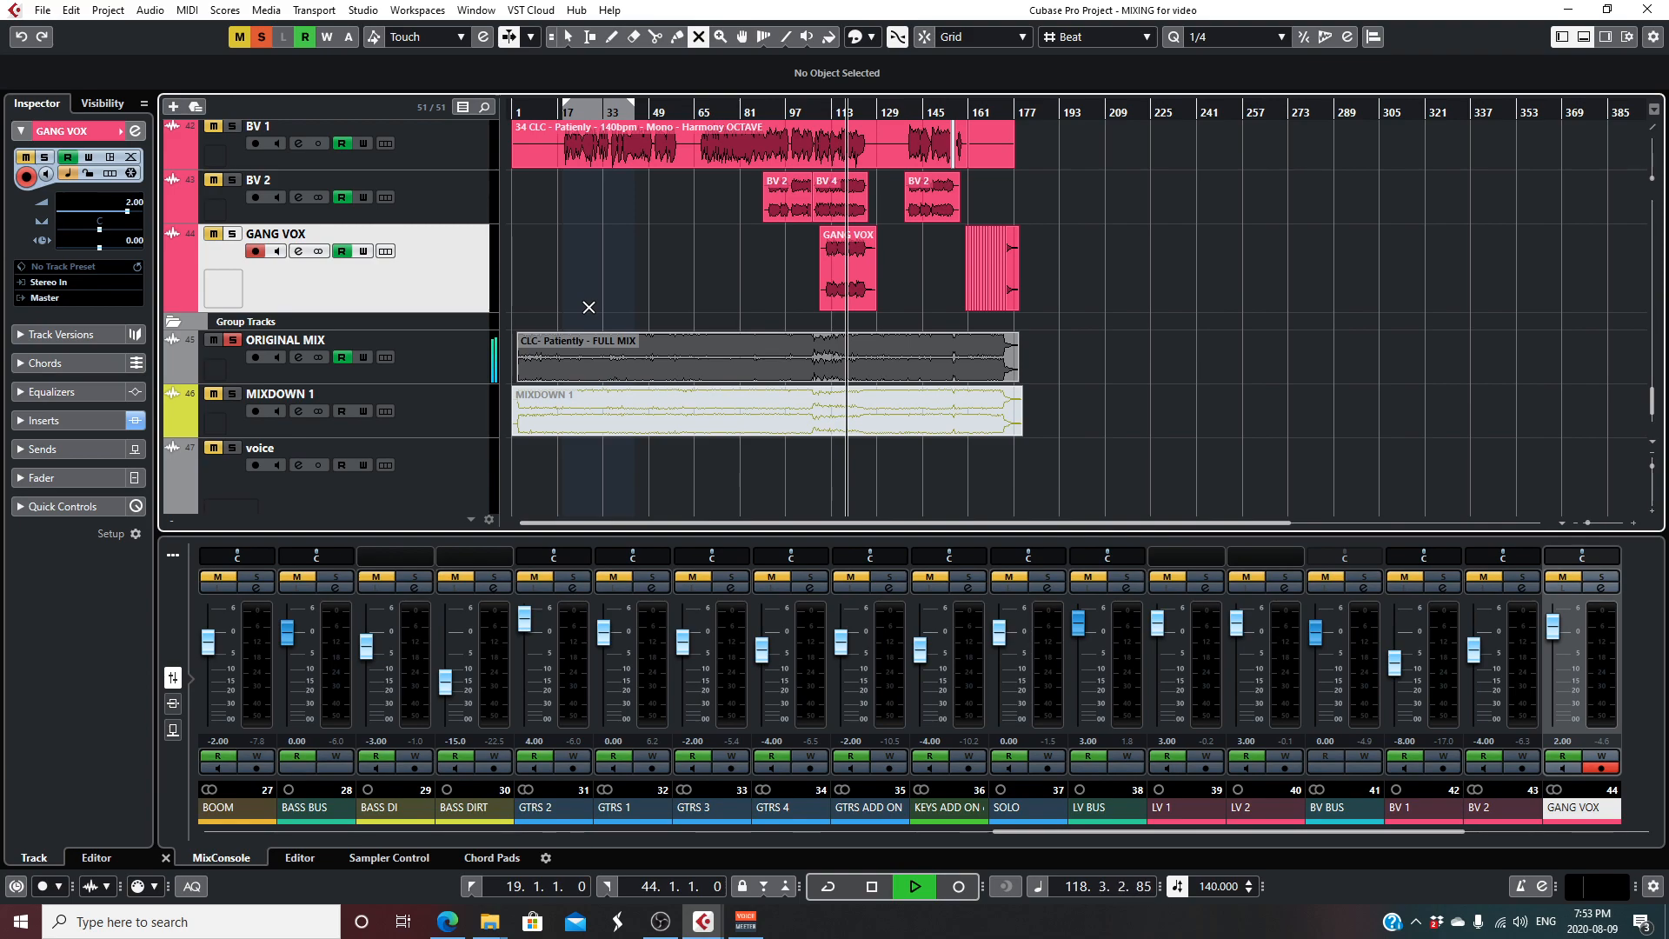
key("space")
- Solo MIXDOWN 1 instead of ORIGINAL MIX, unmute the mixdown clip, mute the original mix clip and start playback
left_click(232, 394)
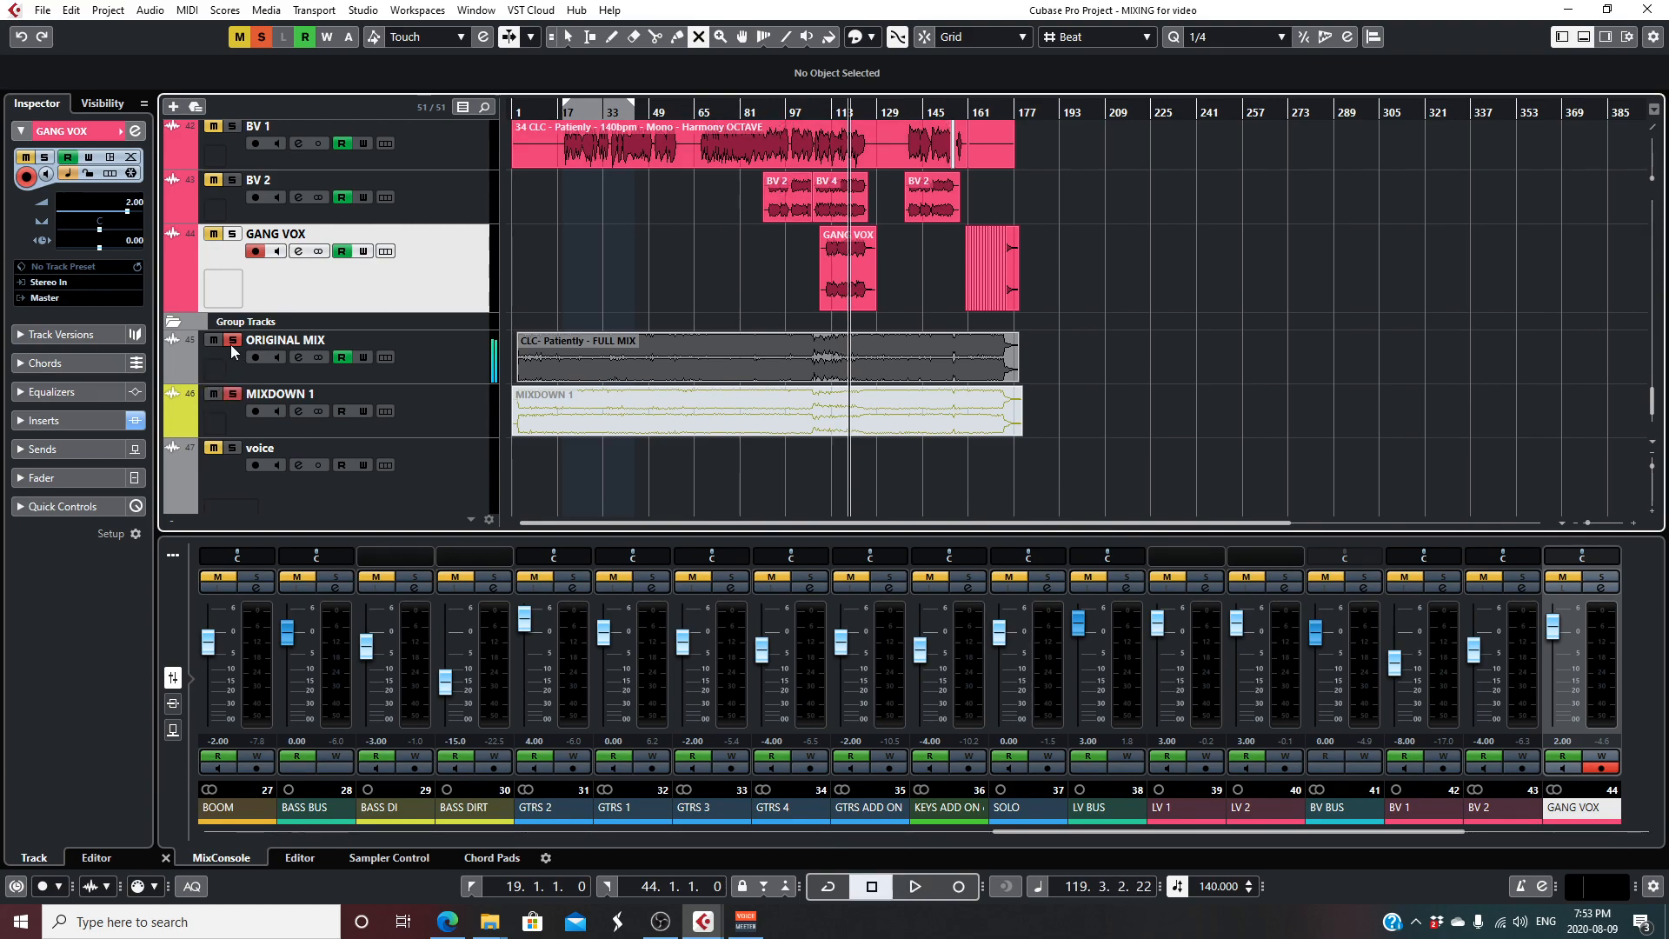
left_click(683, 410)
left_click(613, 357)
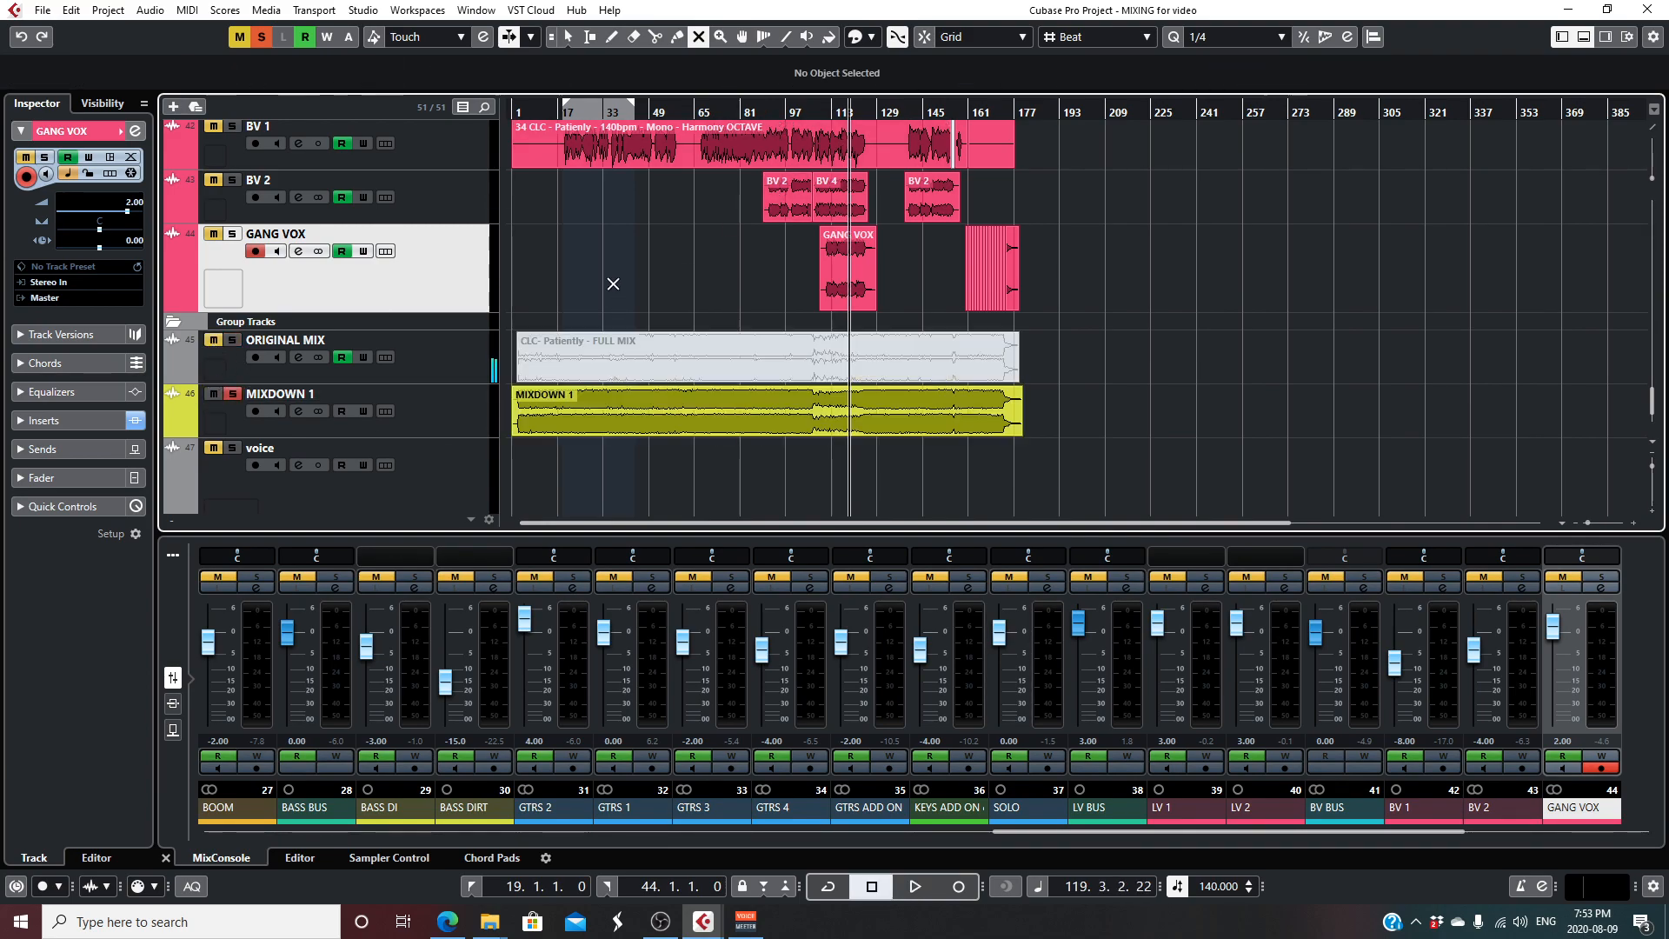
left_click_drag(1651, 466, 1651, 470)
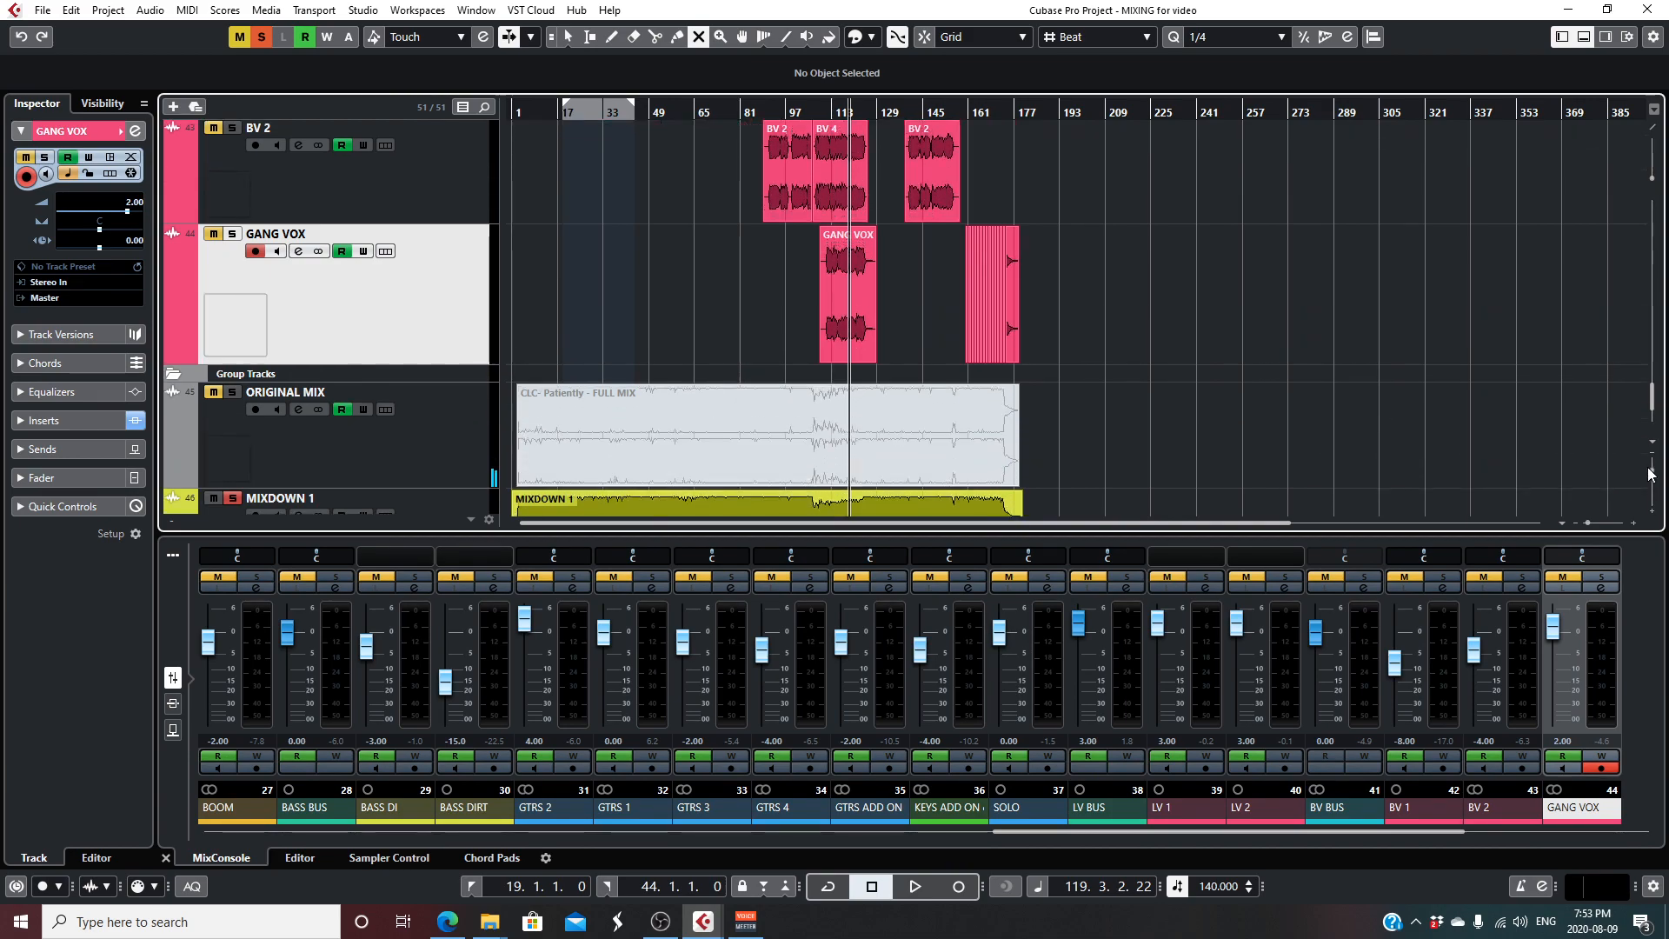
scroll(1442, 439, "down", 2)
key("space")
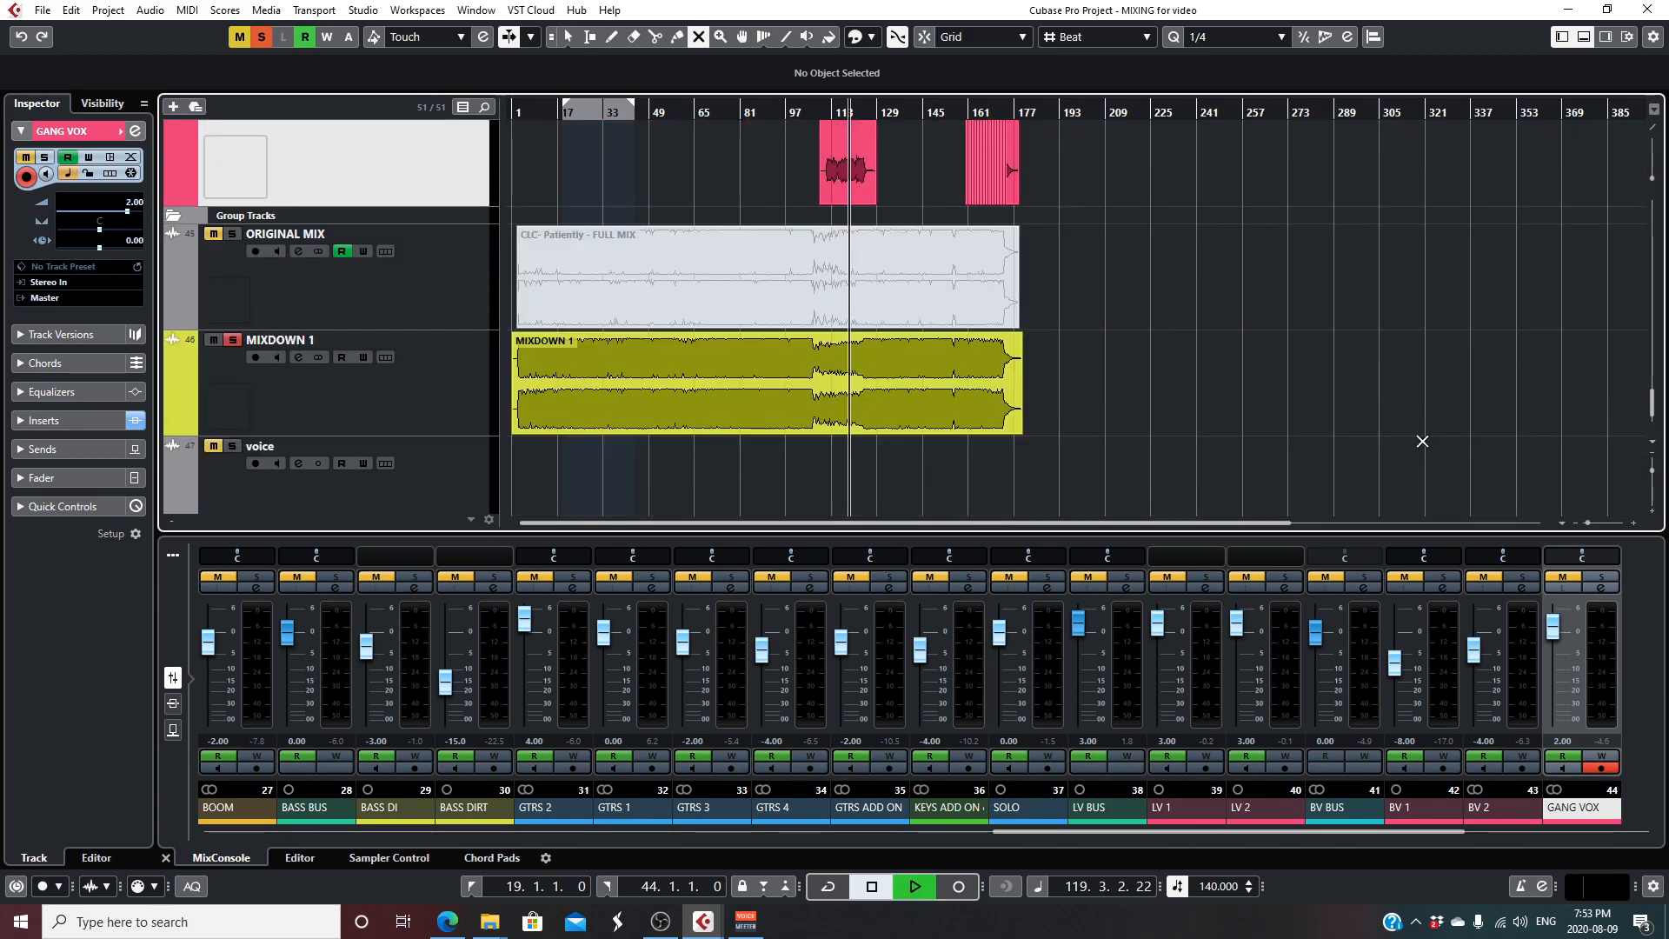
- Clear MIXDOWN 1's solo, mute and select that track, and play the full multitrack mix from about bar 121
left_click(234, 340)
key("space")
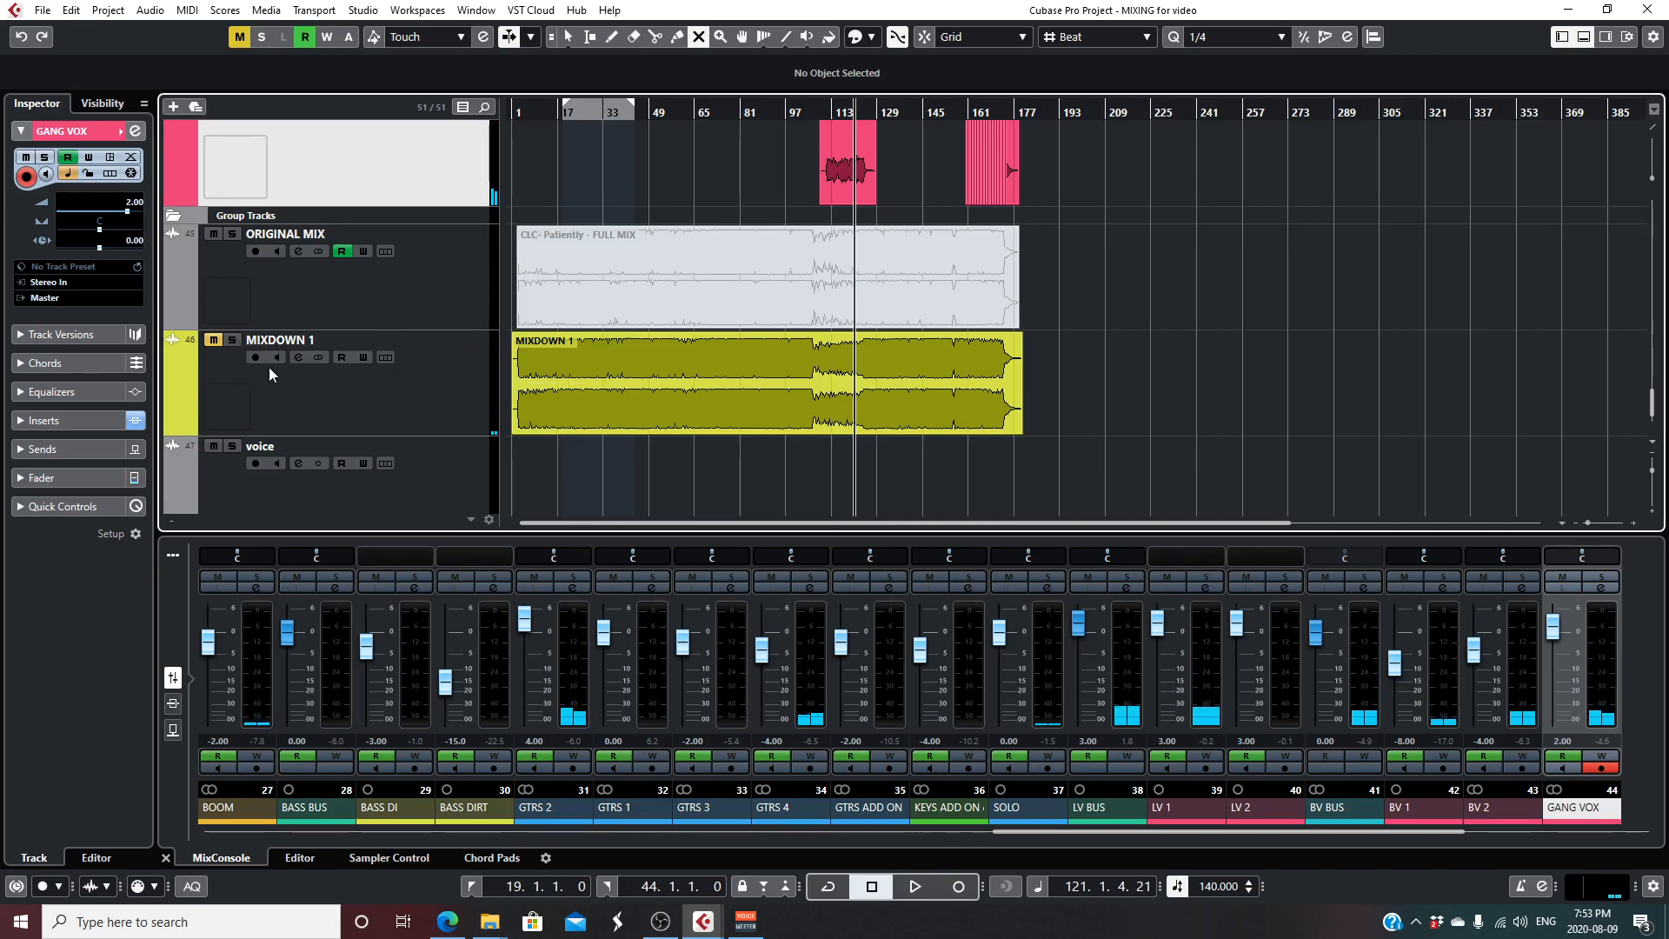
left_click(321, 389)
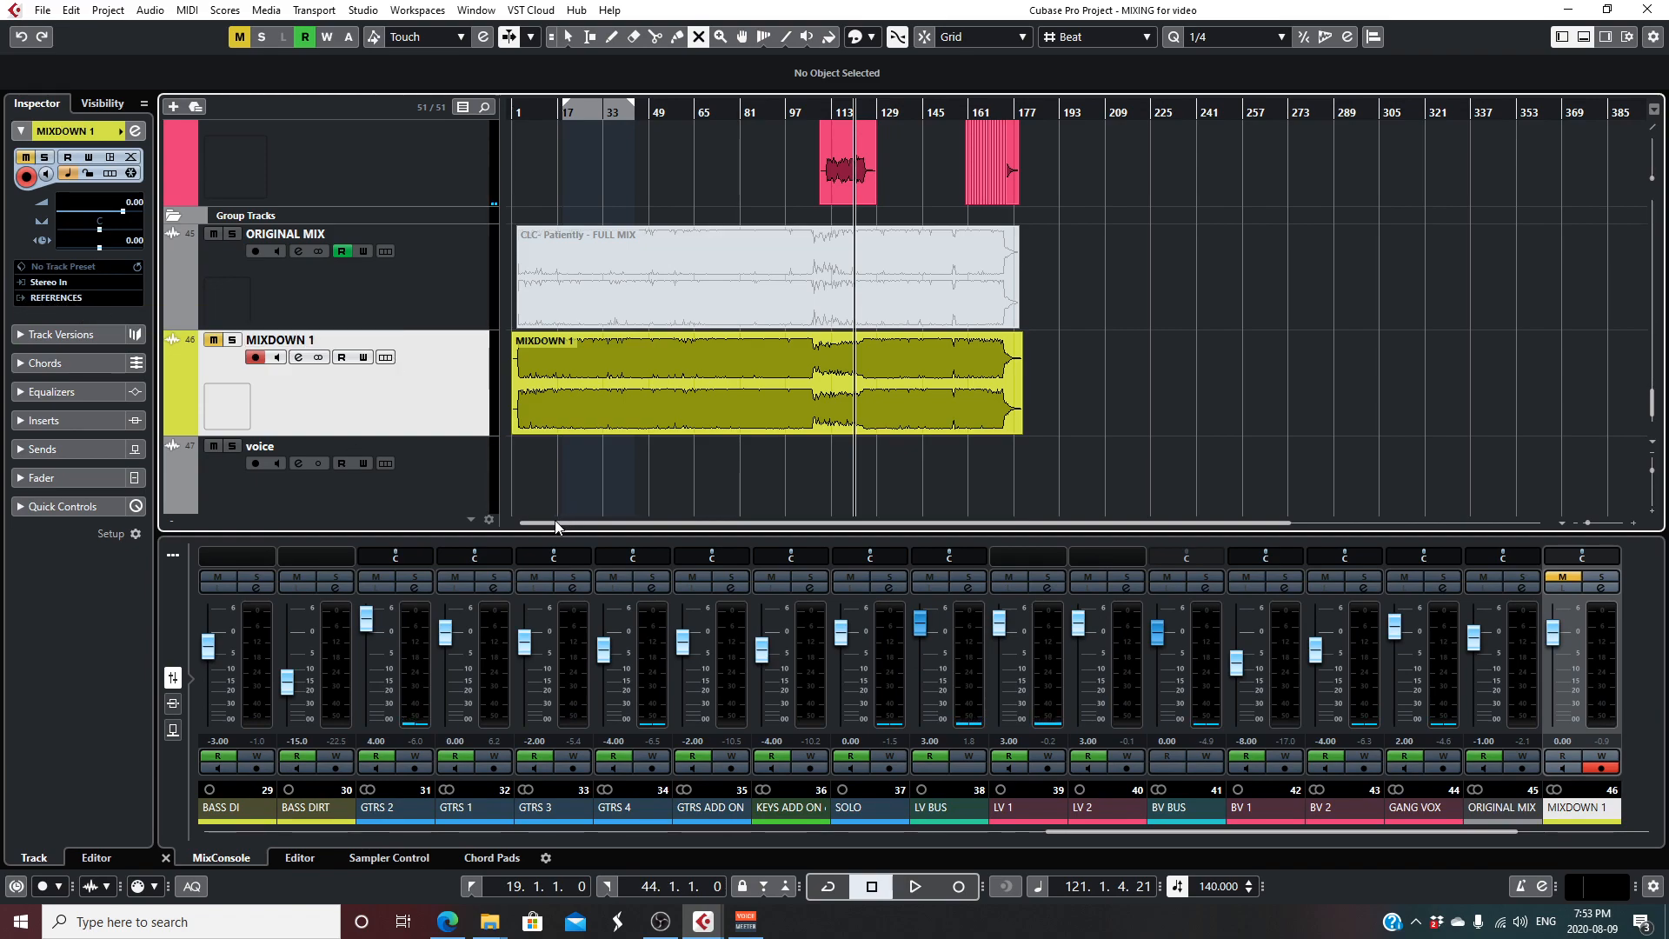
key("space")
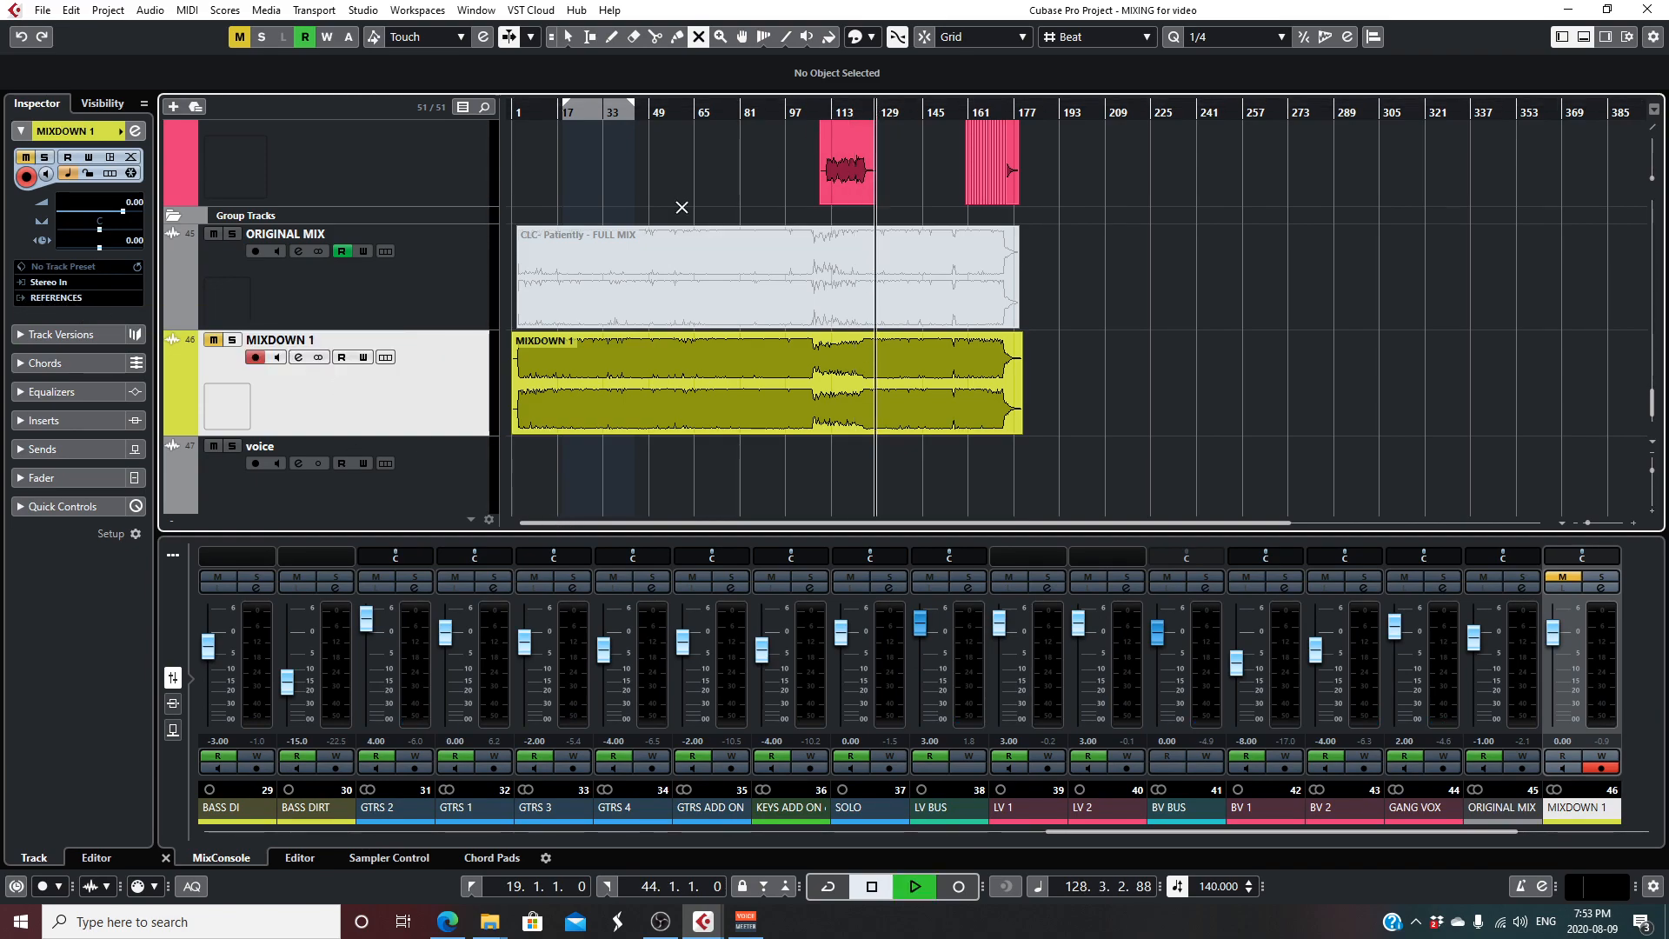
- Compare MIXDOWN 1 with the multitrack mix during playback by alternately soloing and muting the mixdown track, ending on the multitrack mix
left_click(232, 340)
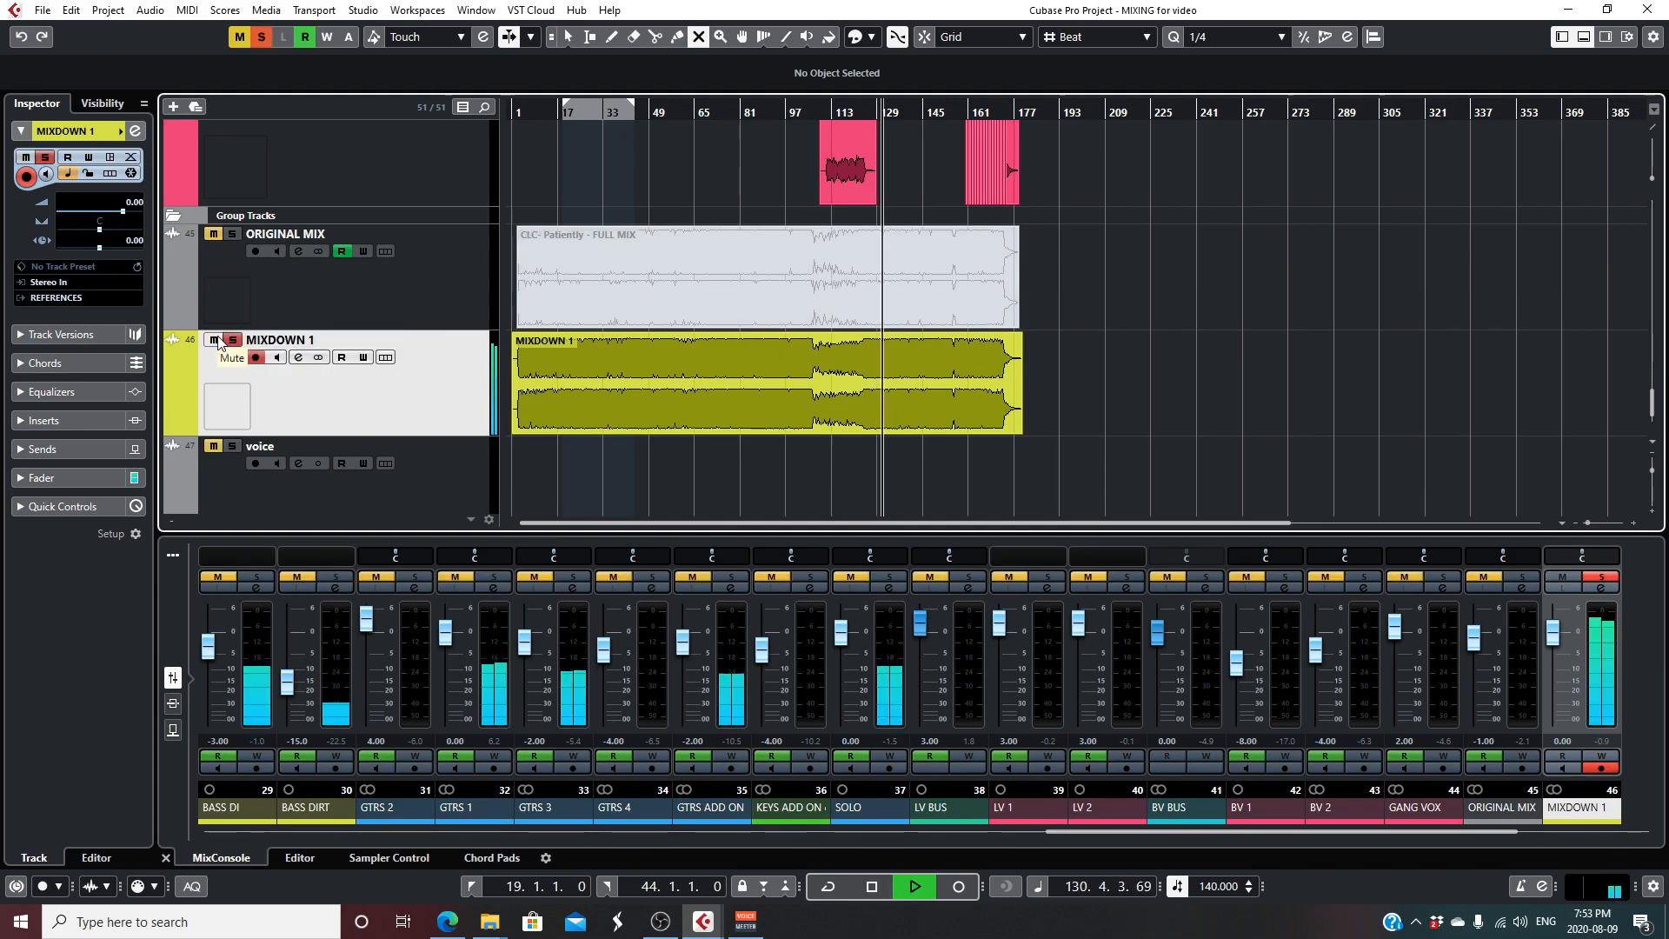
left_click(214, 340)
left_click(232, 340)
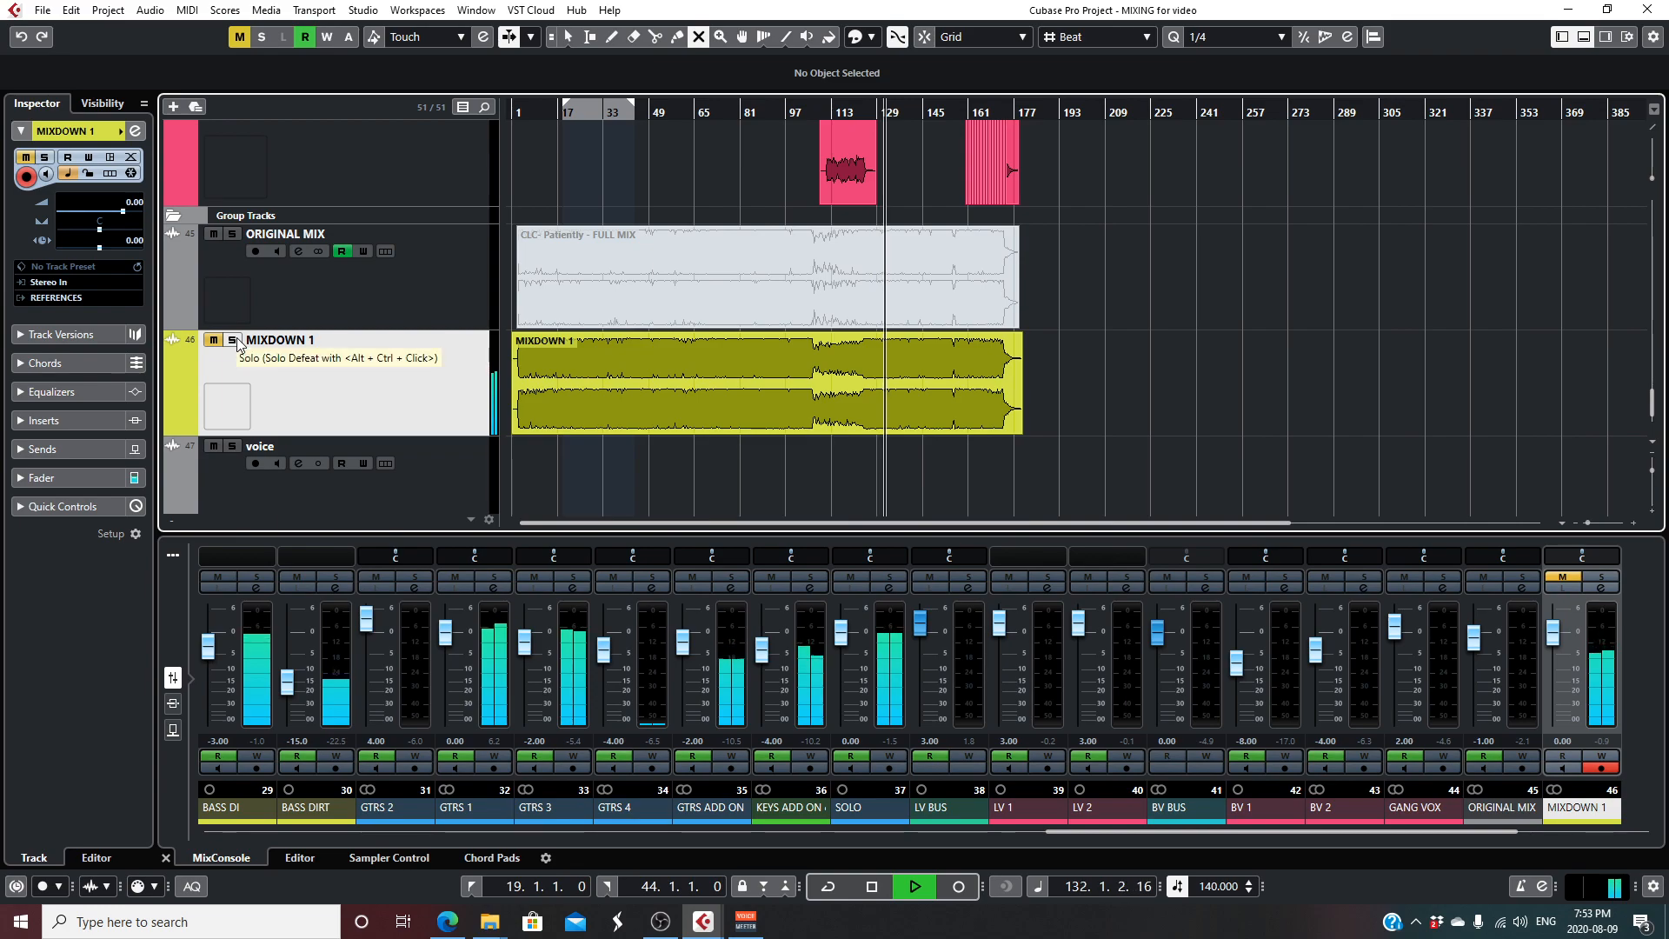
left_click(234, 341)
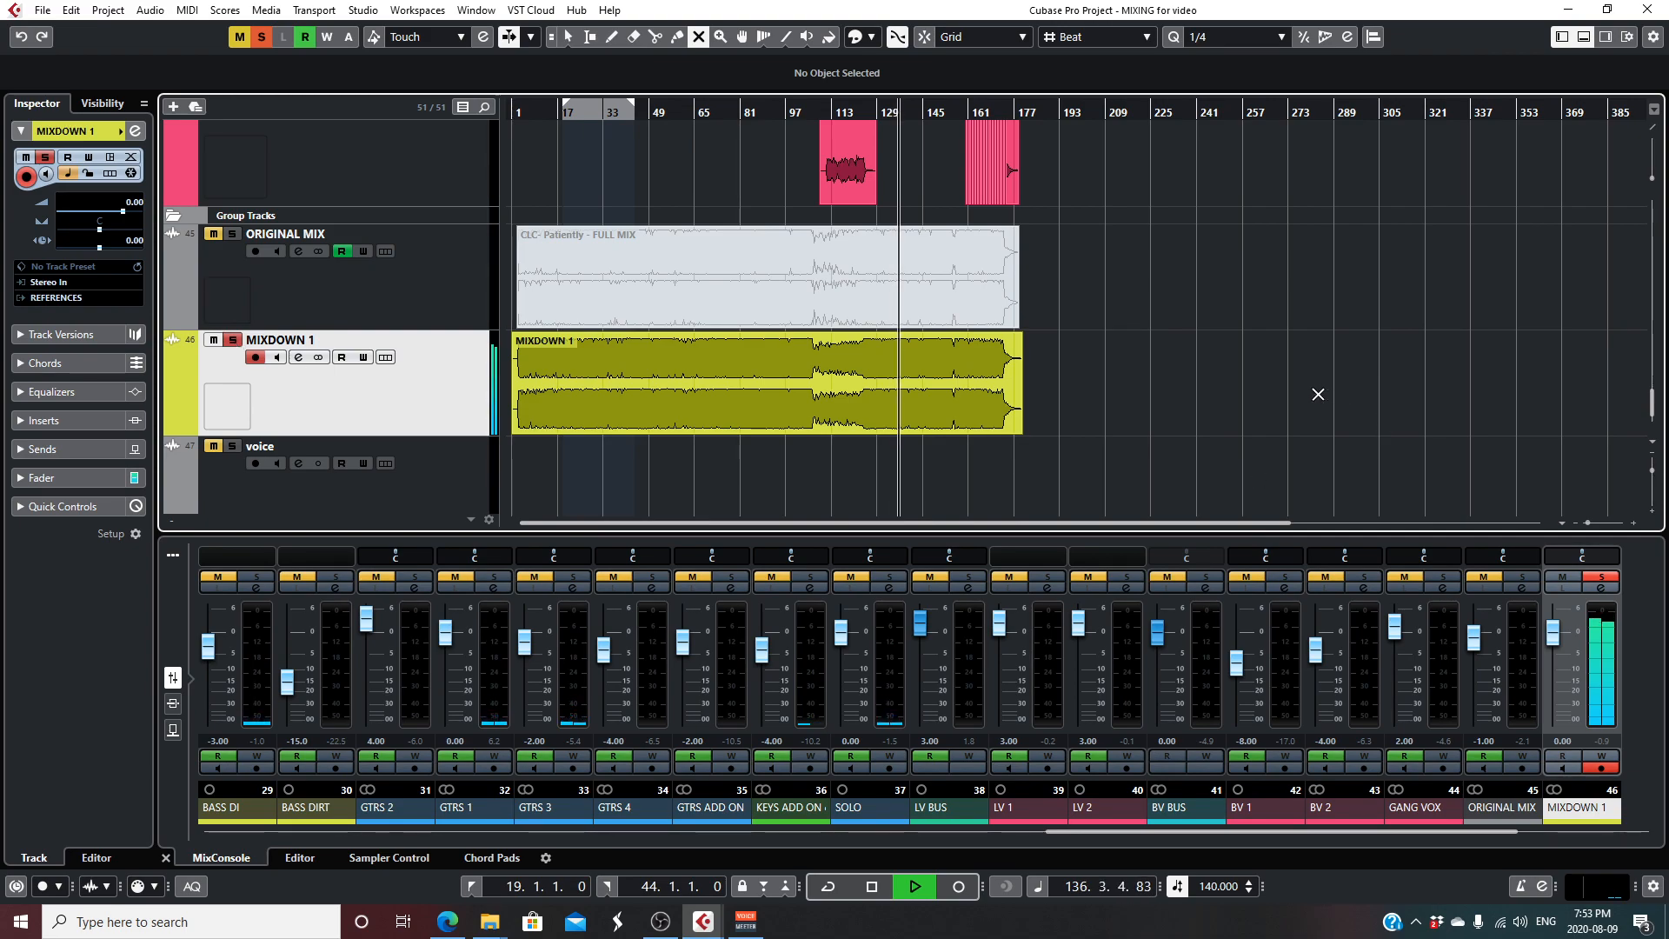
left_click(214, 340)
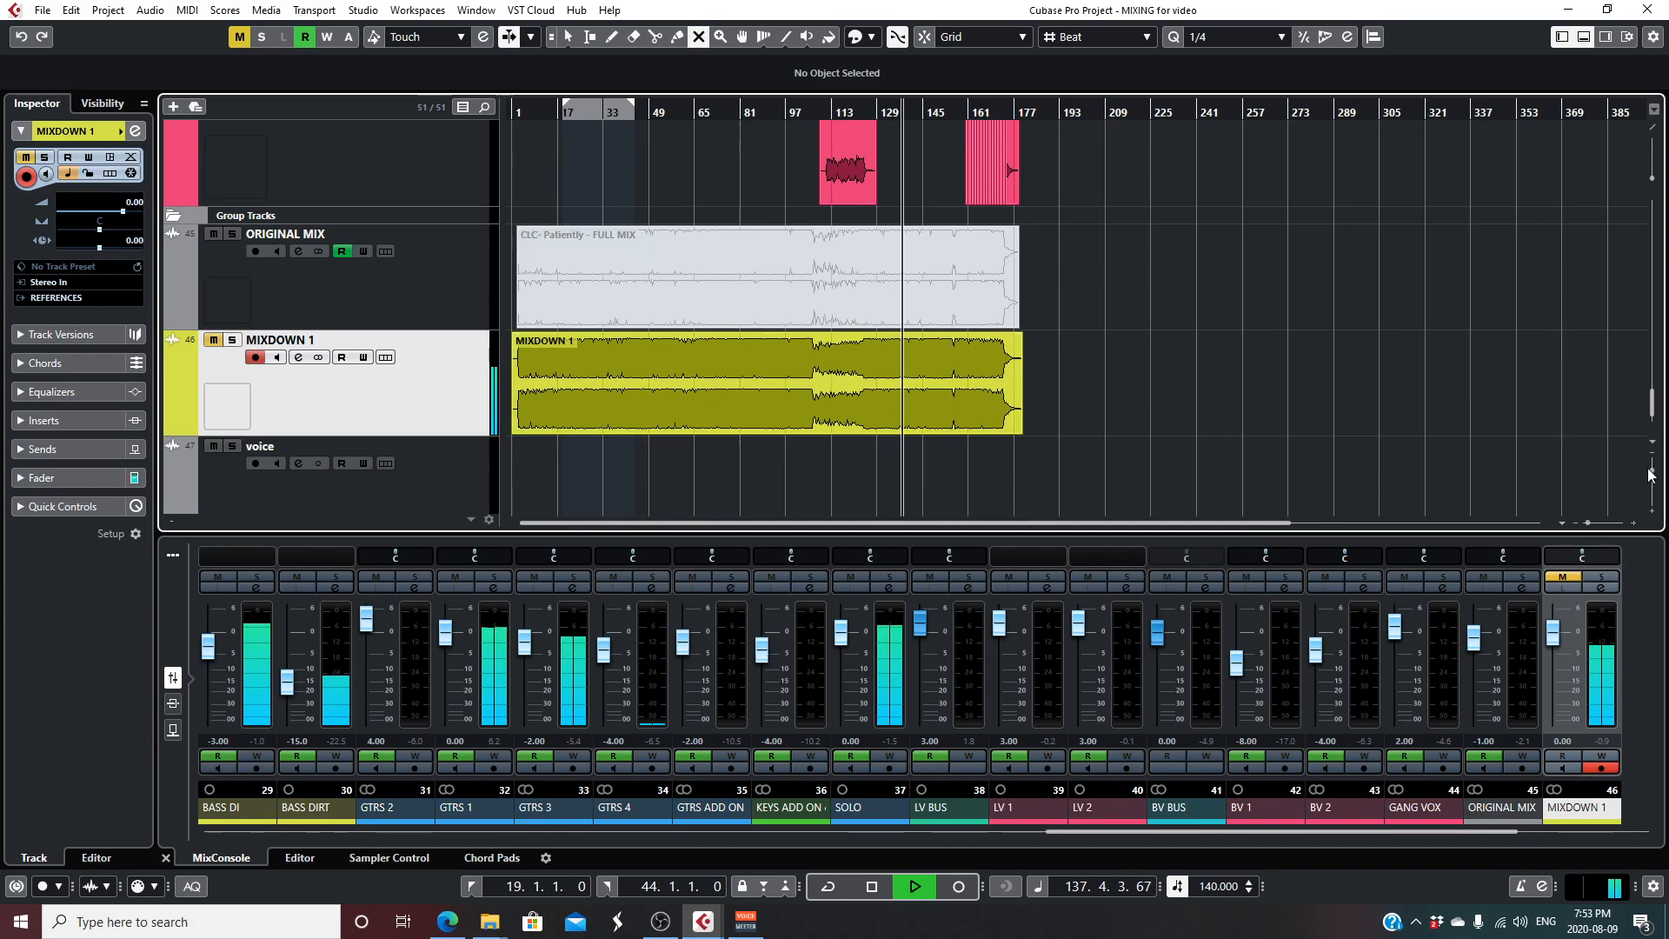
- Open the Master channel's settings during playback and review its CLA MixDown and CLA MixHub inserts
left_click_drag(1653, 471, 1654, 468)
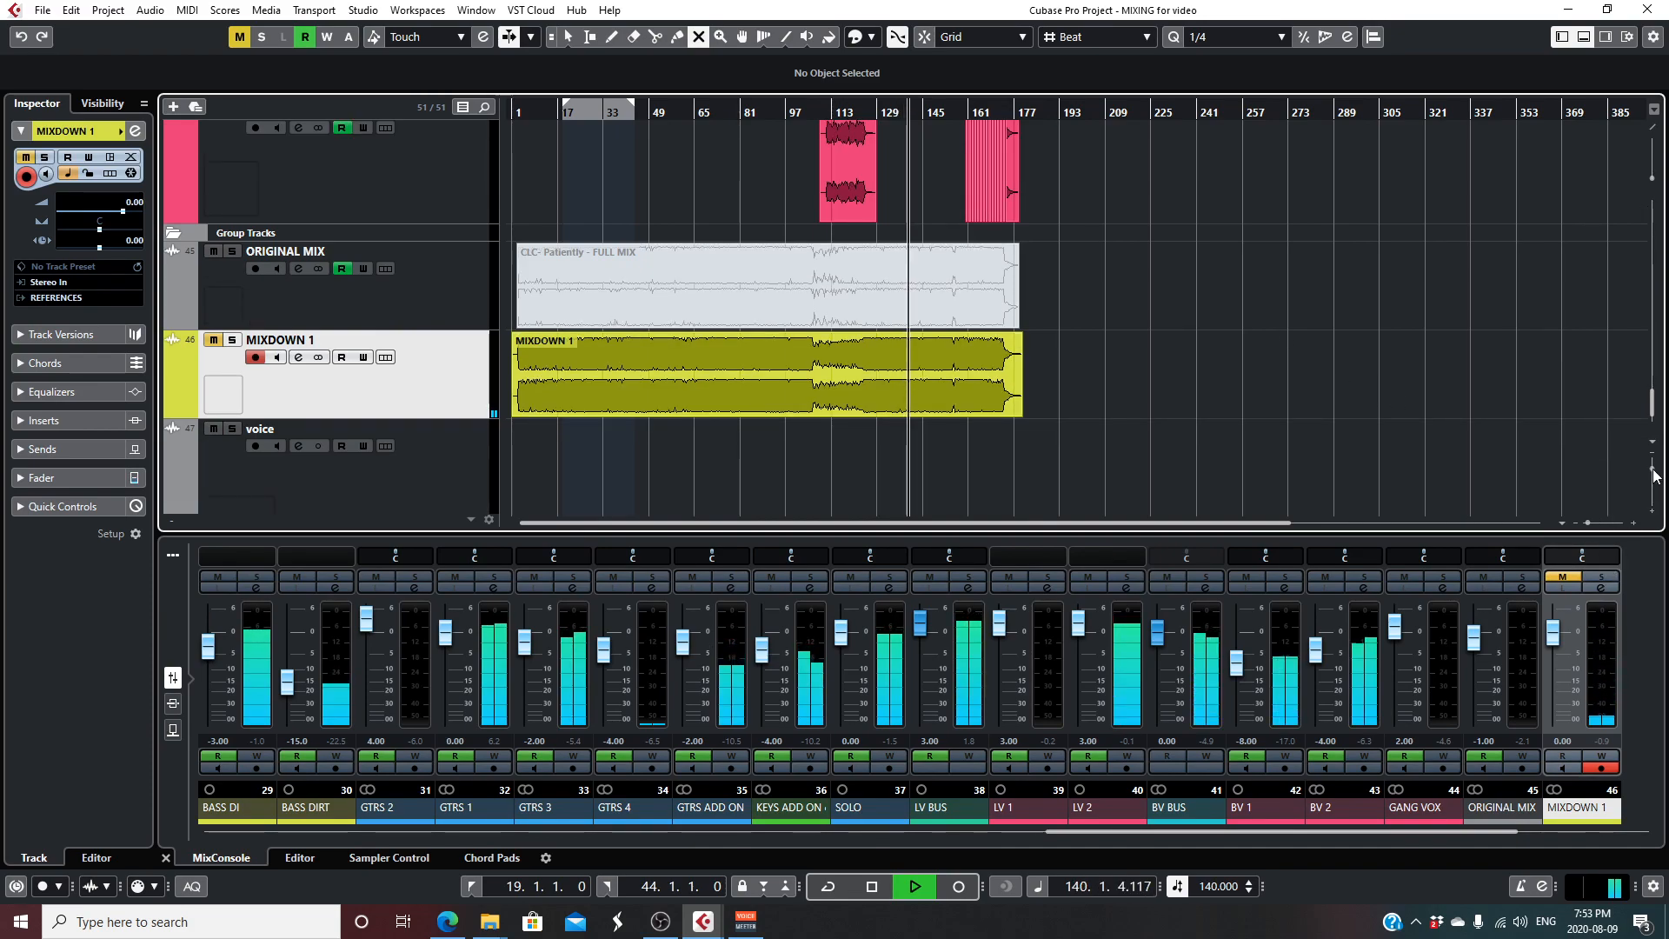
scroll(1427, 430, "down", 2)
left_click_drag(1651, 468, 1596, 520)
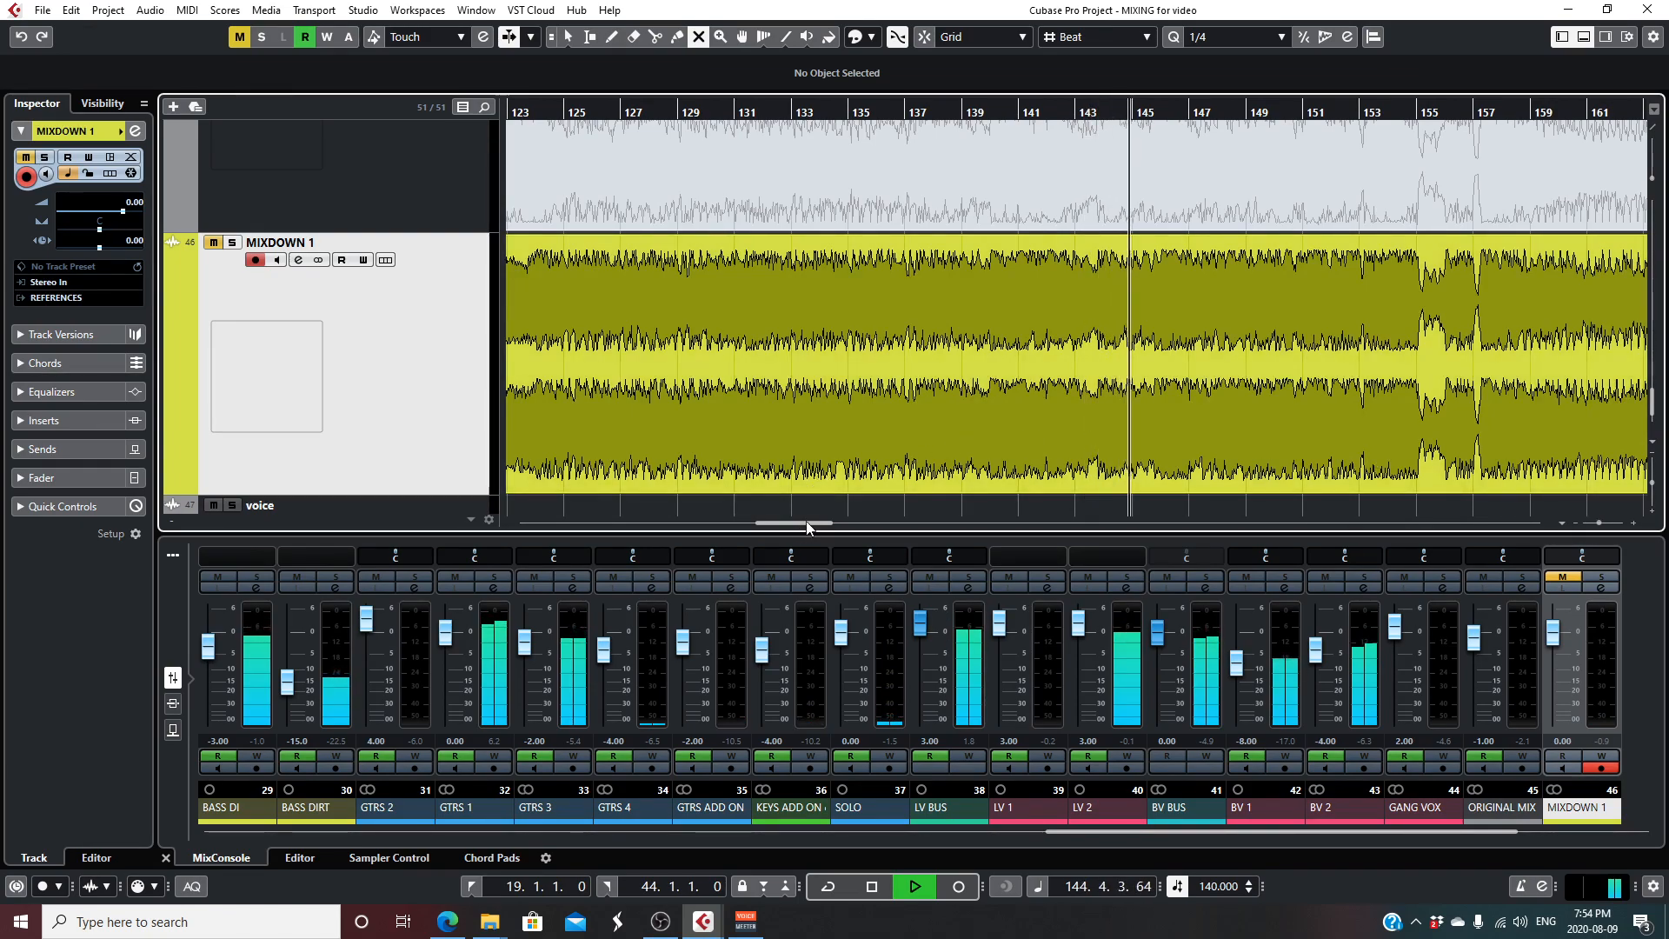
left_click_drag(806, 523, 834, 522)
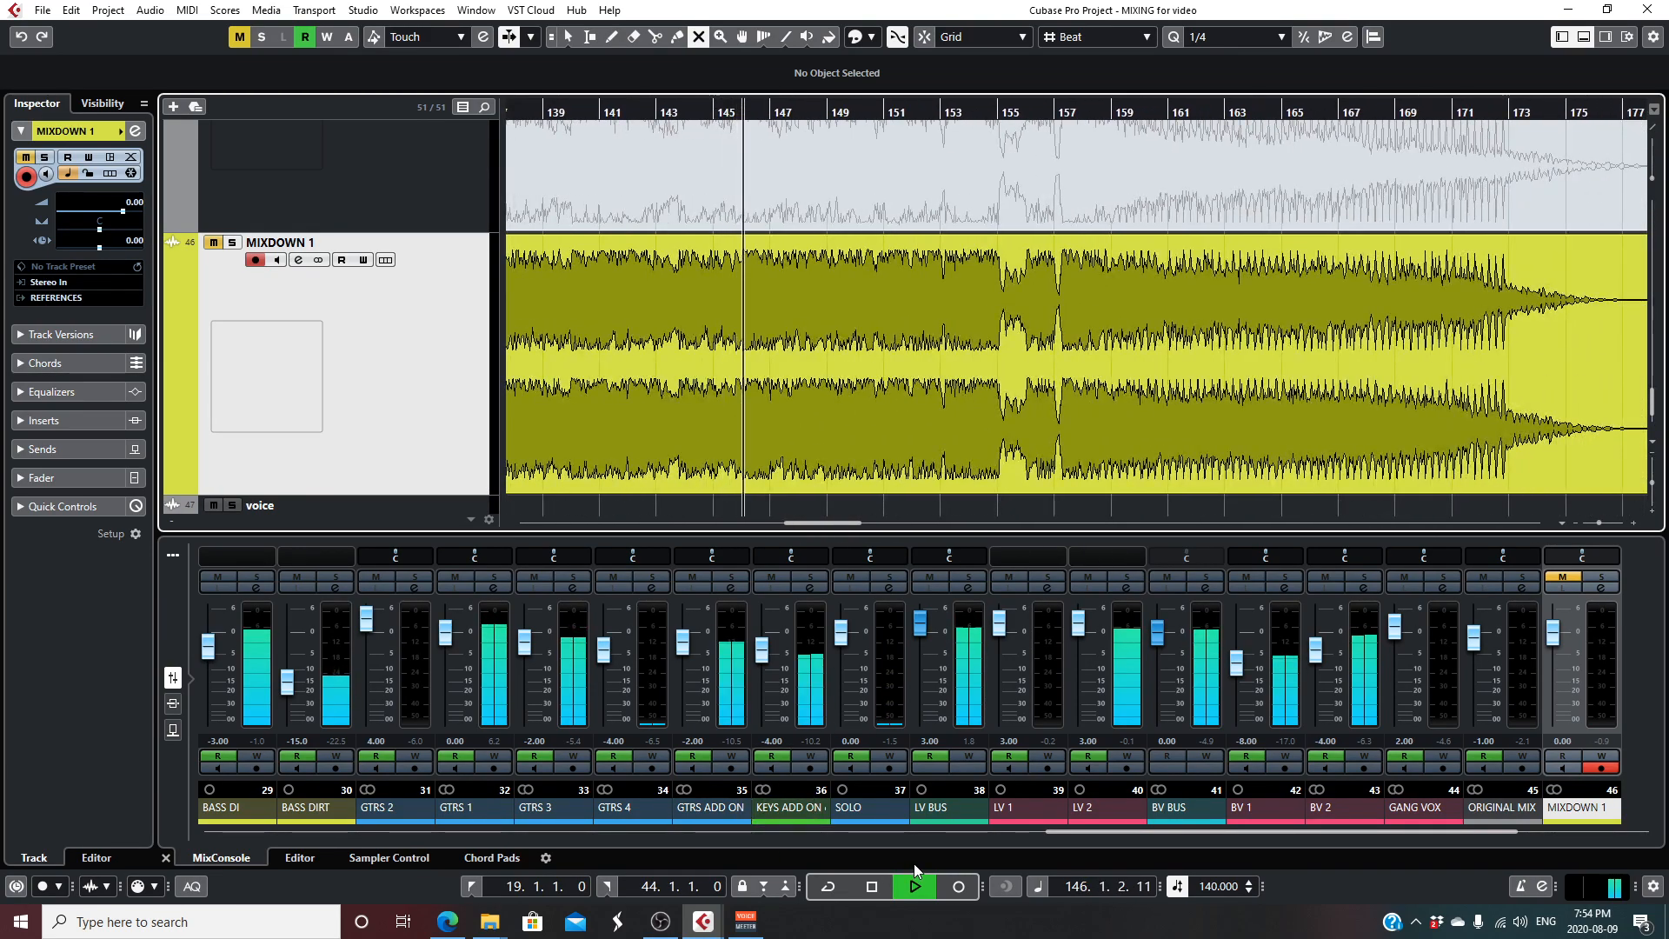
left_click_drag(1072, 833, 1307, 840)
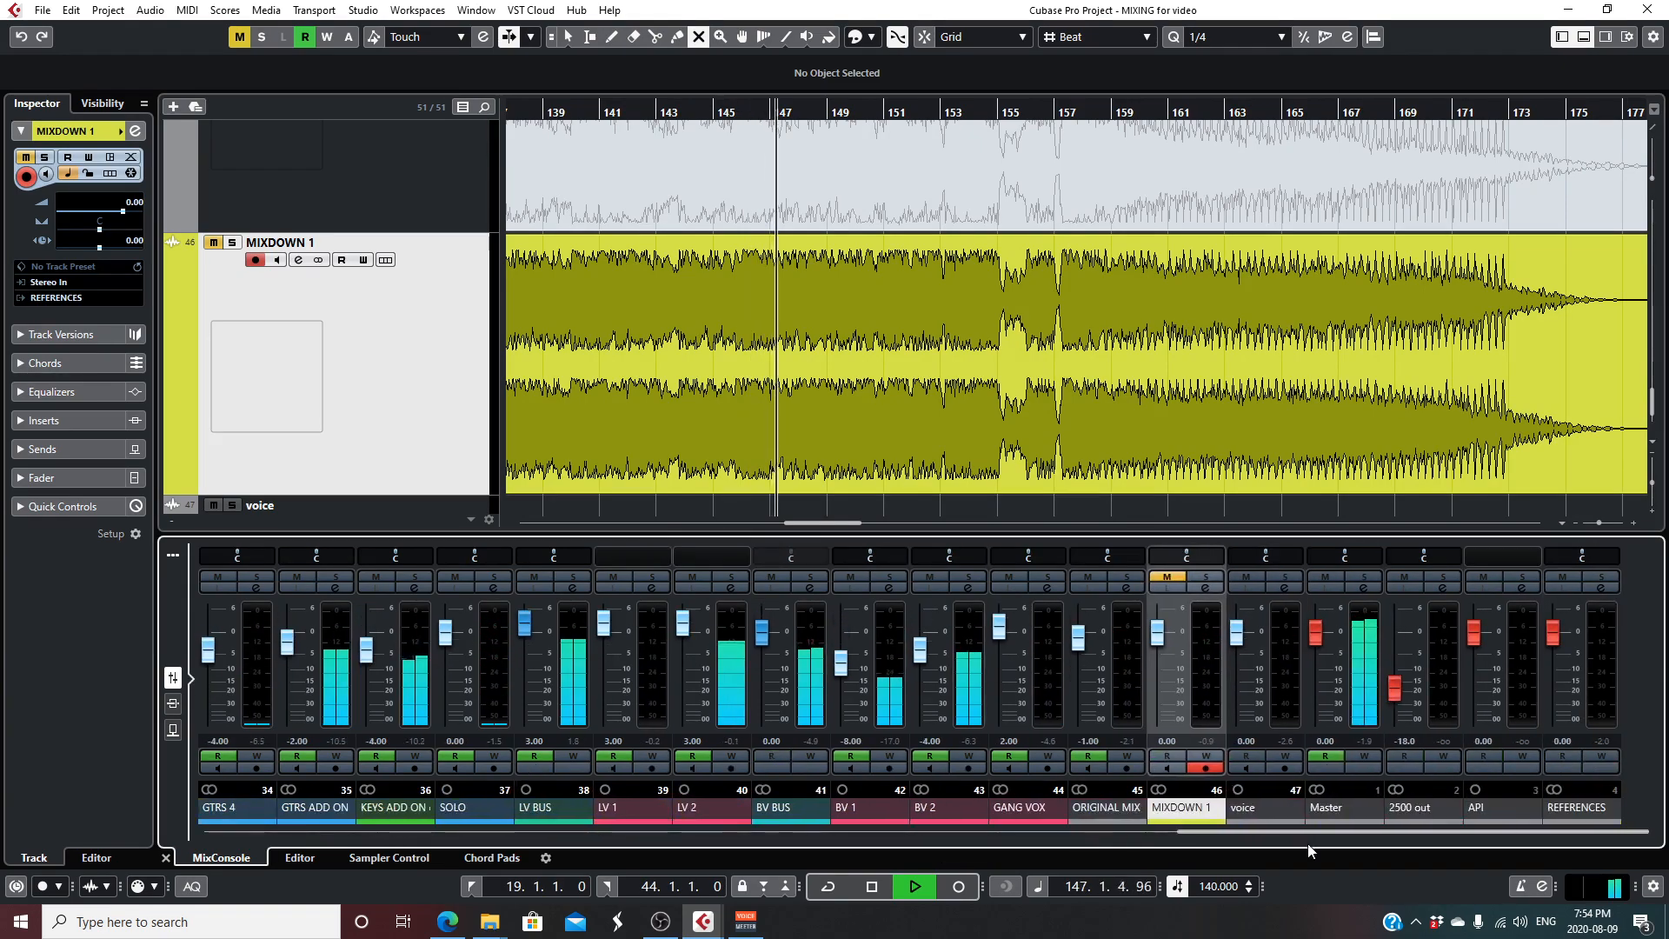
left_click(1363, 588)
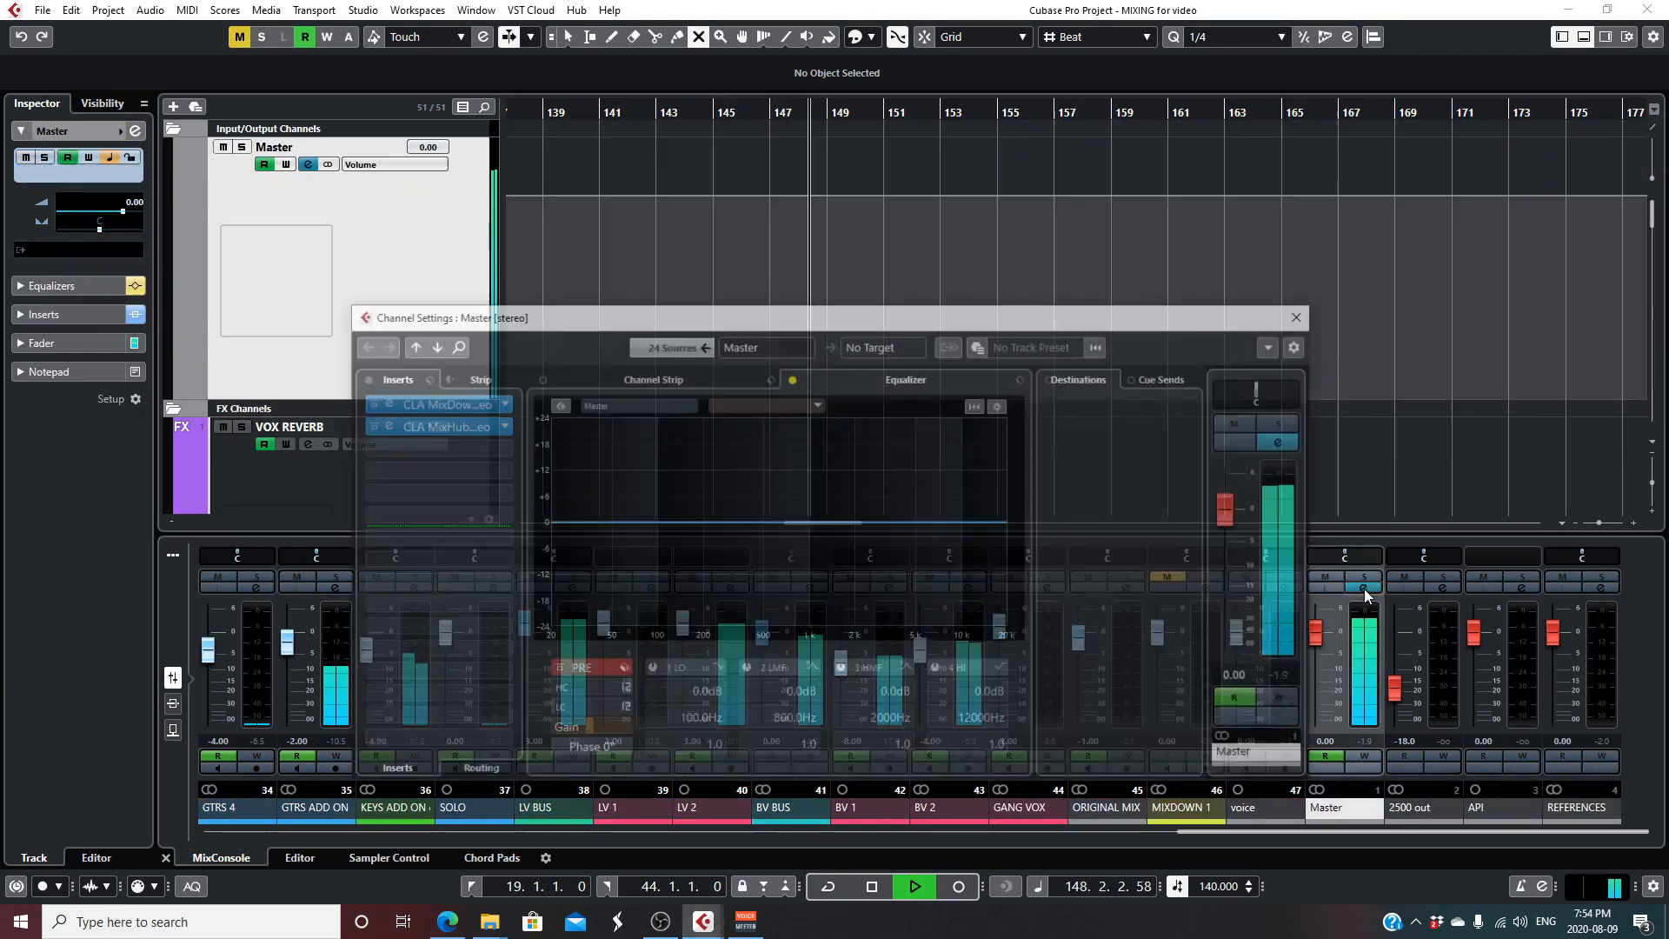
left_click(432, 407)
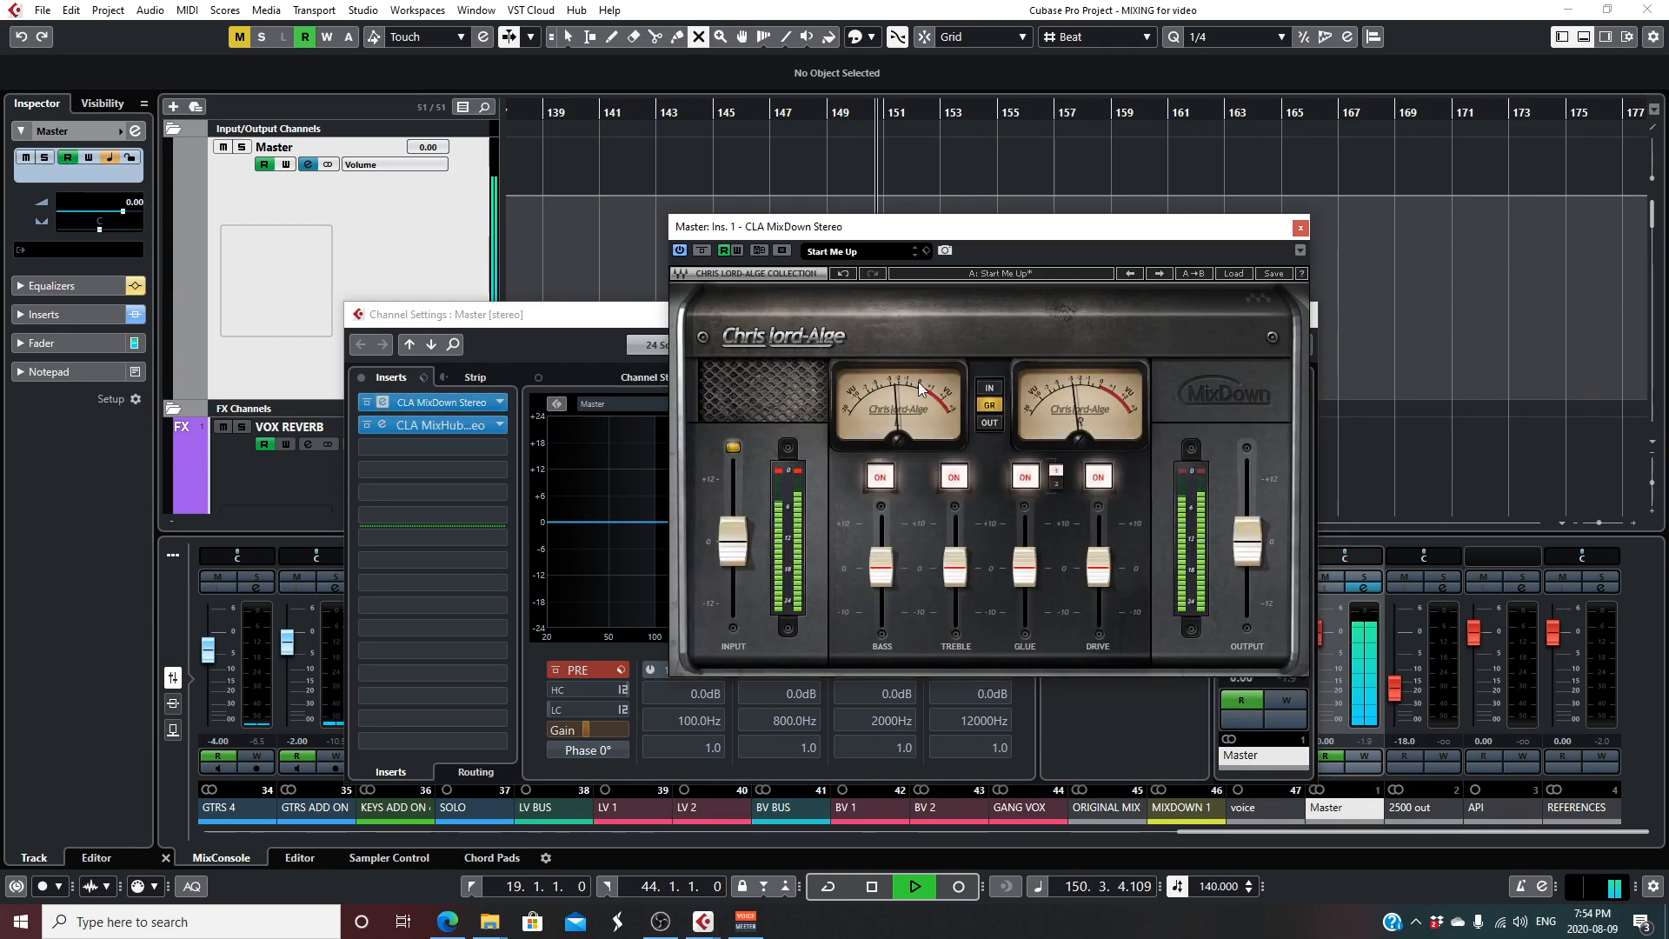
left_click(1301, 227)
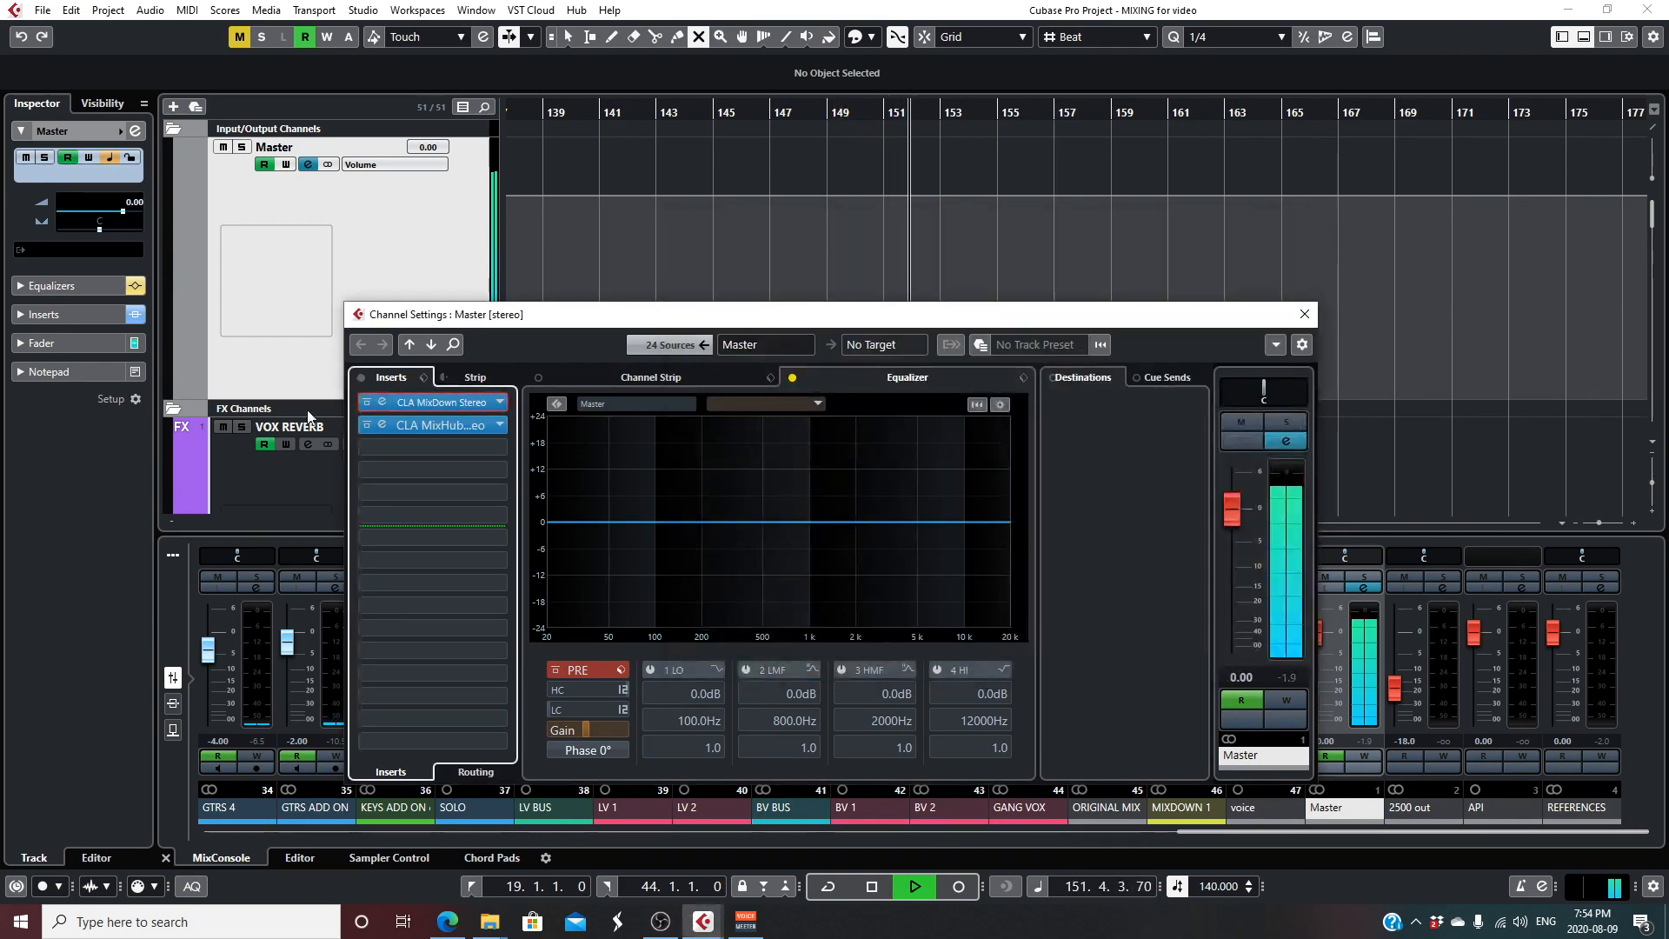
left_click(430, 428)
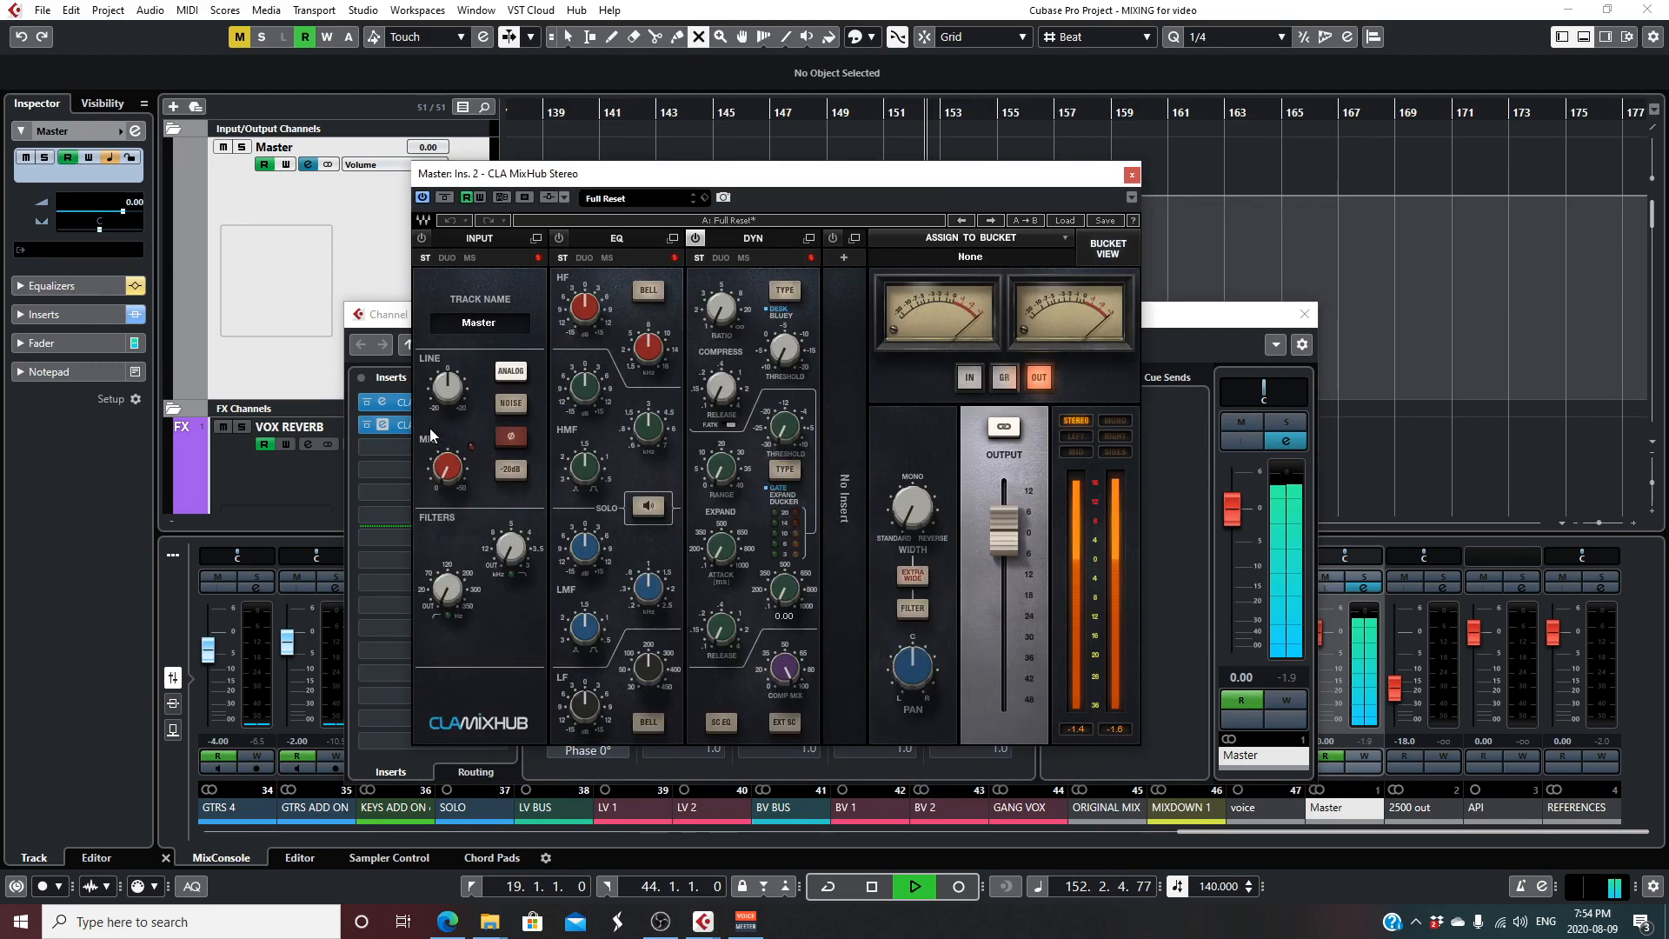
- Check the output fader of the CLA MixHub insert during playback, and close the plug-in and the Master channel's settings
right_click(1021, 483)
left_click(1001, 525)
left_click(1002, 532)
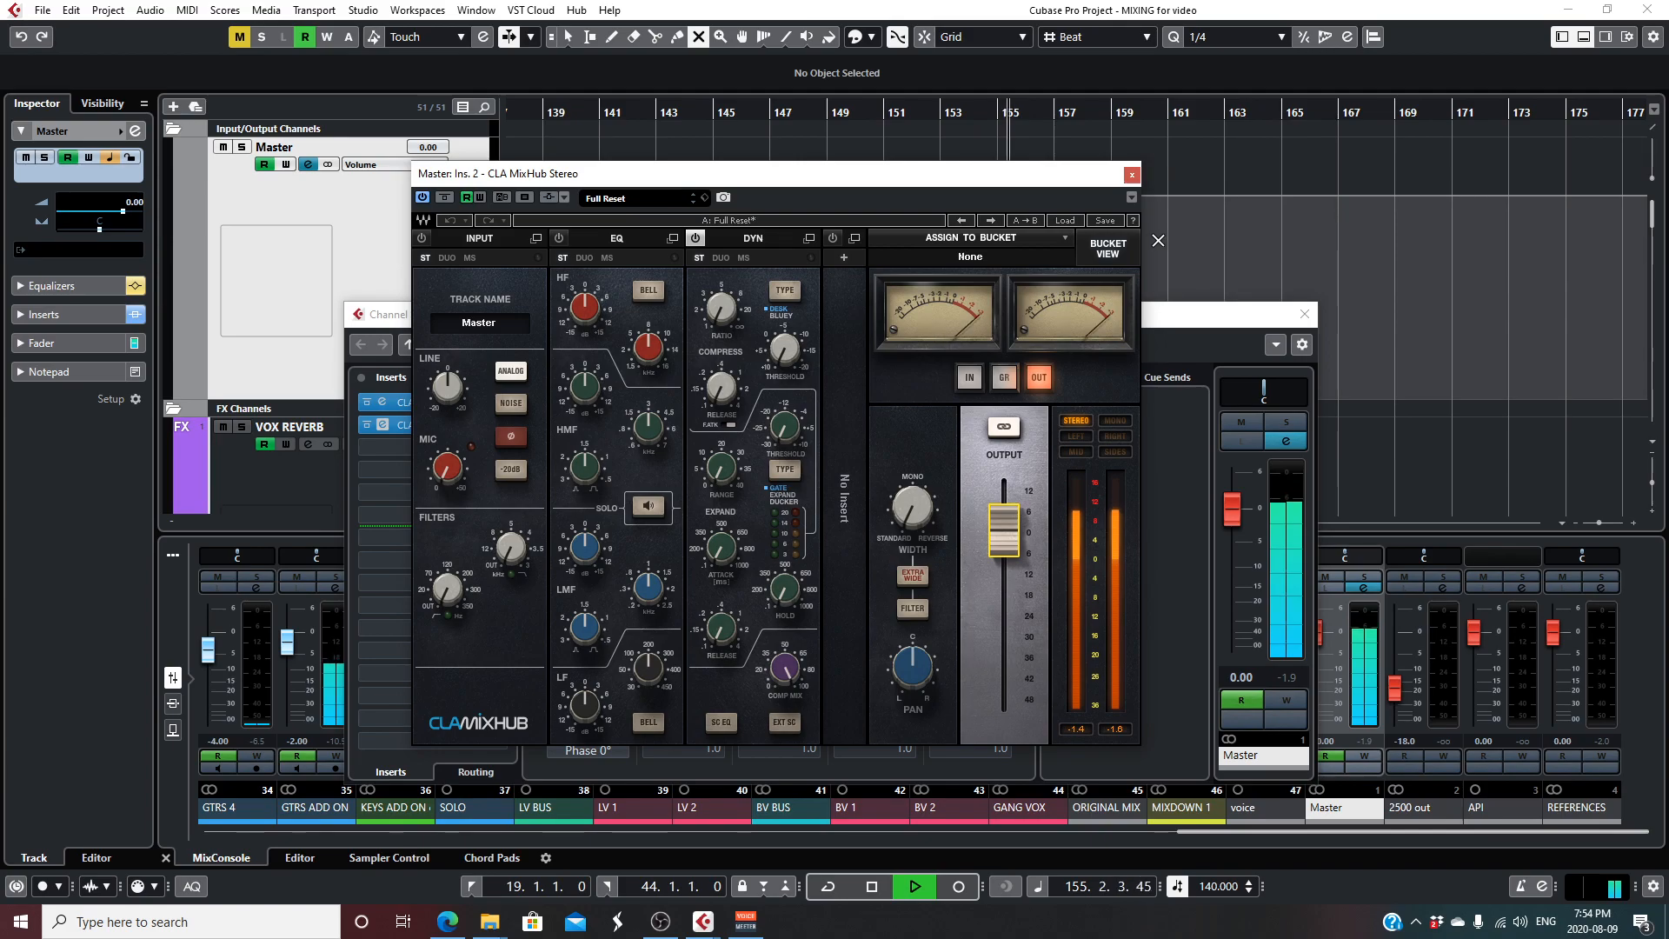
left_click(1133, 175)
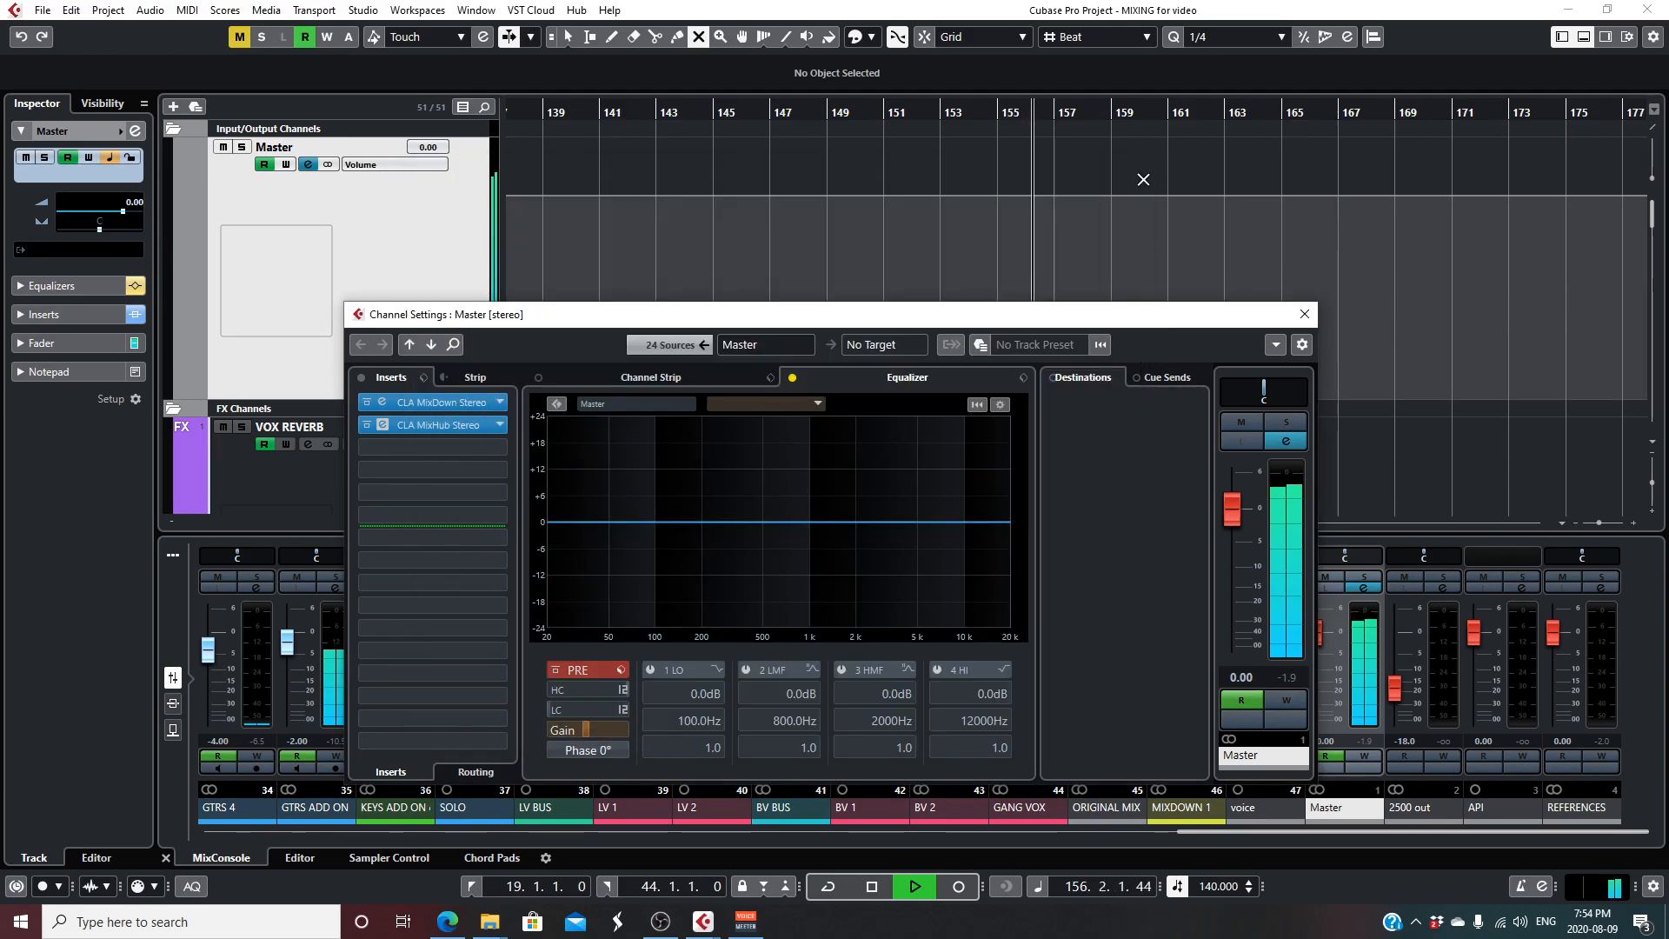
left_click(1305, 315)
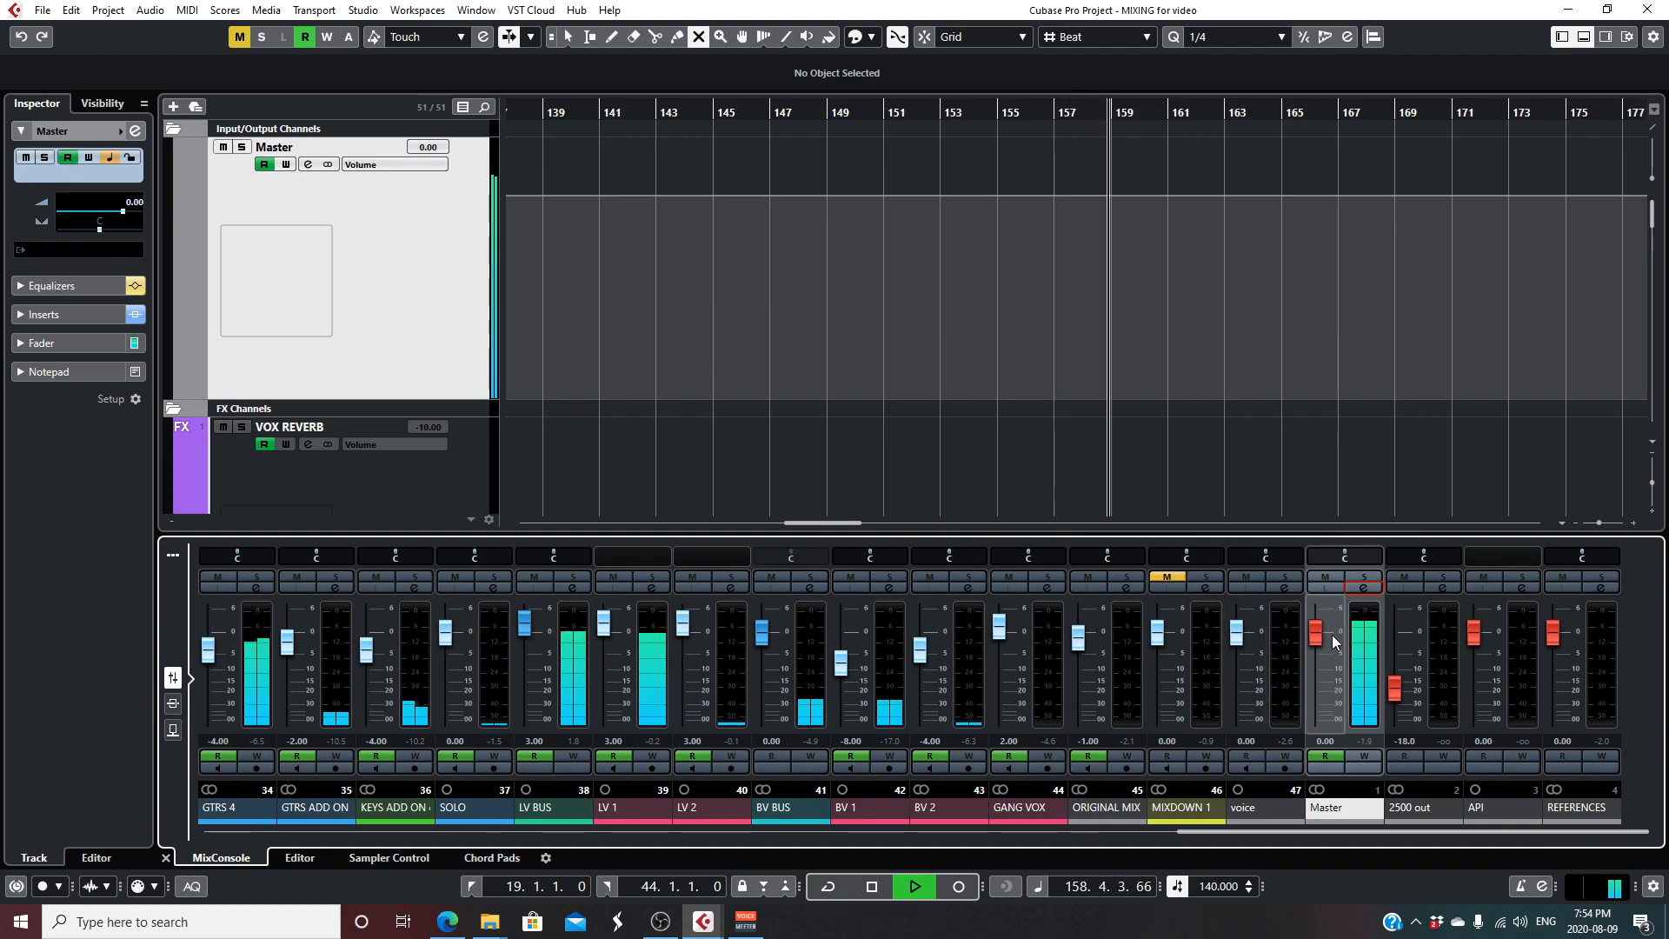
- Stop playback and review the CLA MixDown insert in the Master channel's settings
left_click_drag(1317, 634, 1313, 706)
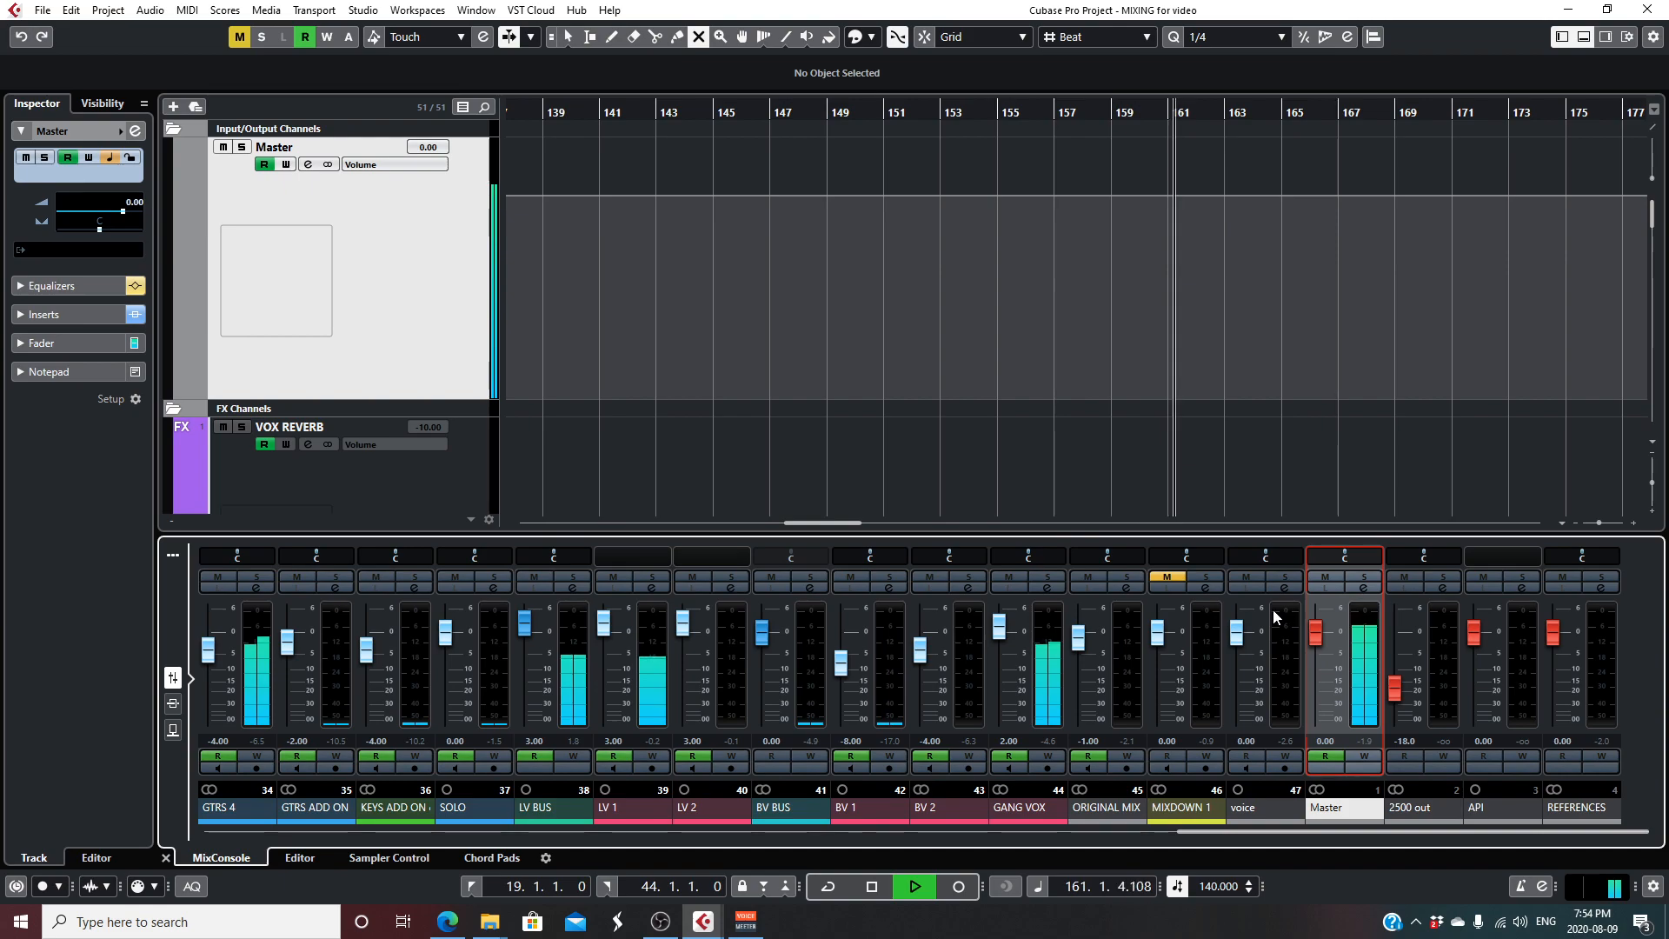
key("space")
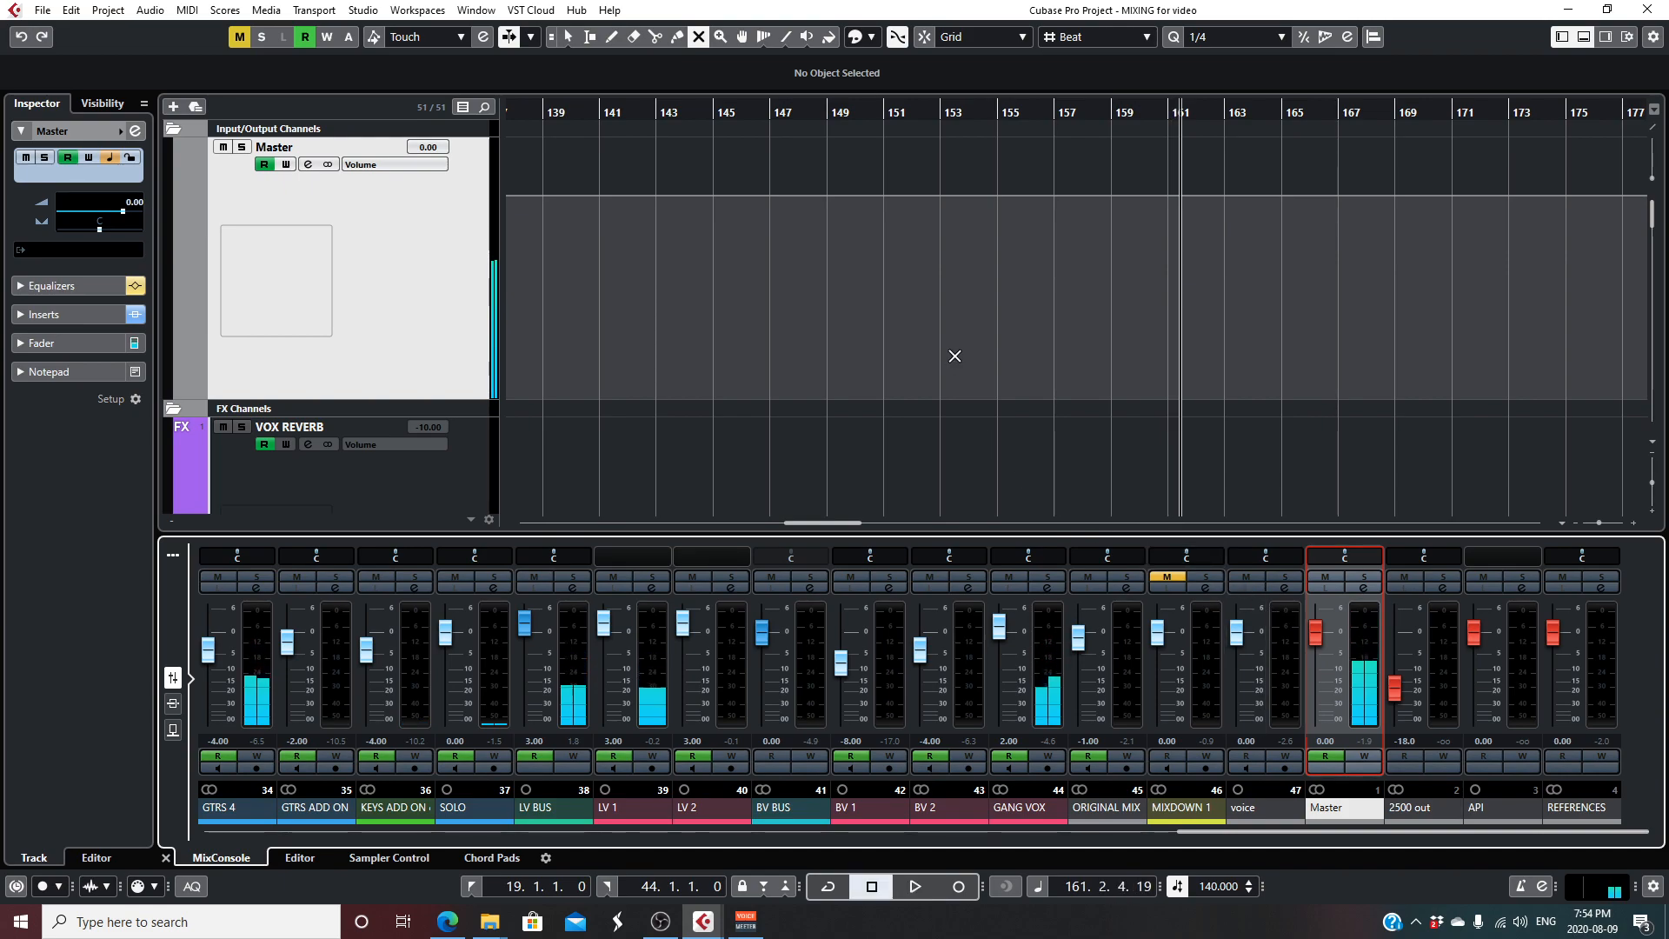
left_click(1363, 588)
left_click(452, 399)
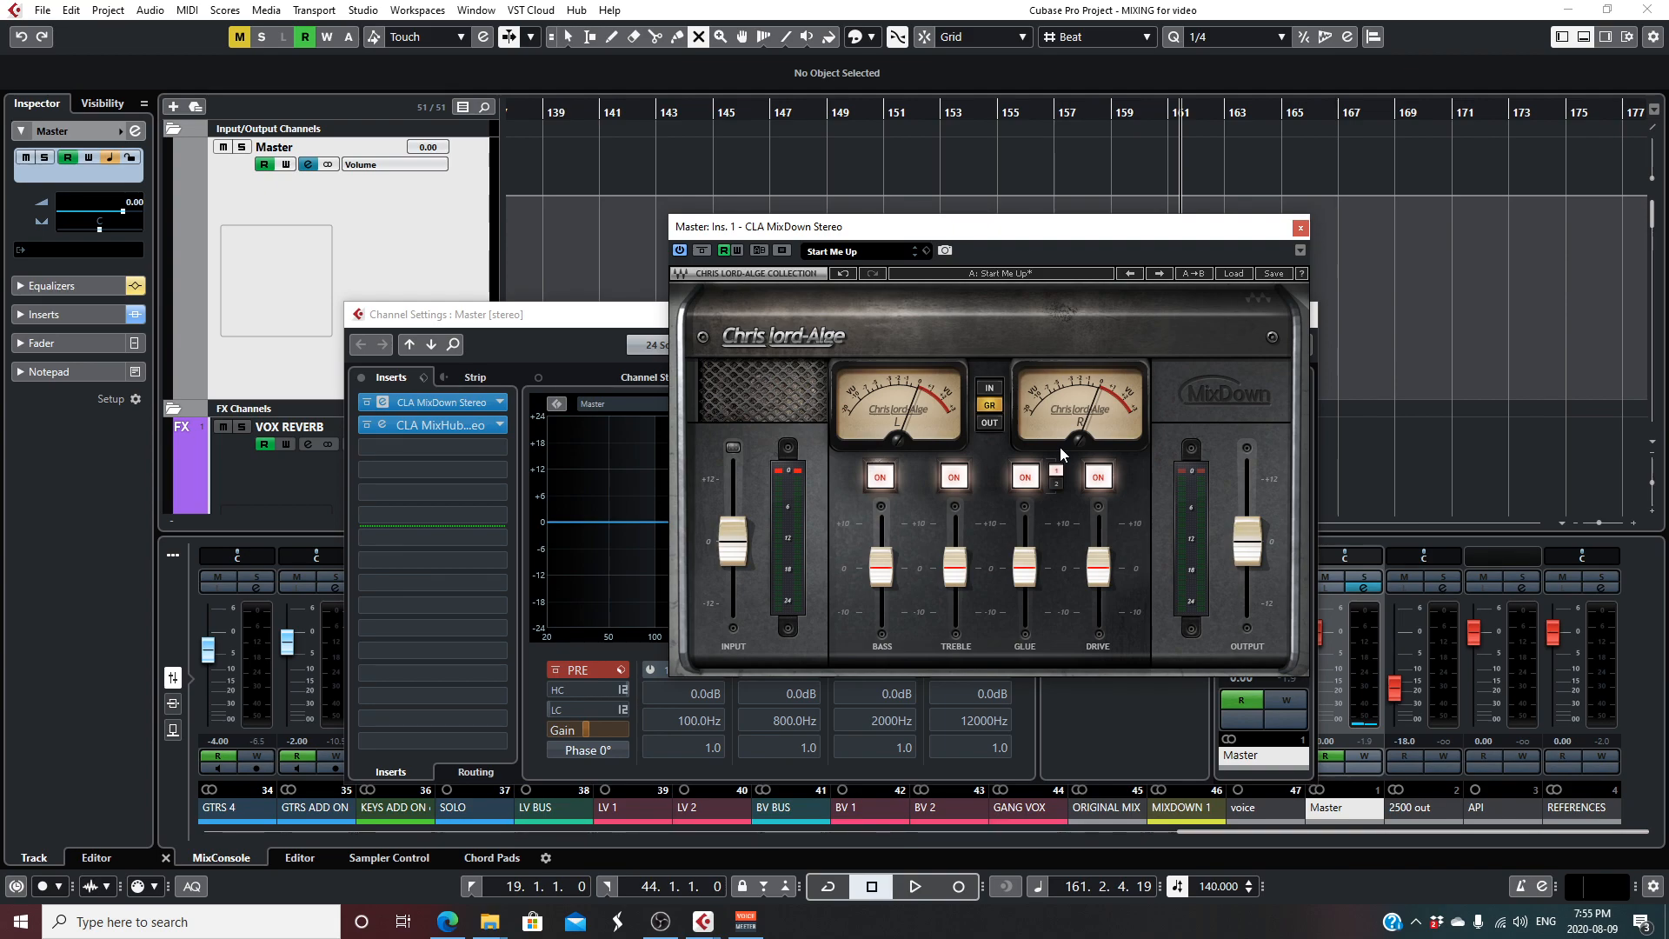
left_click(1301, 228)
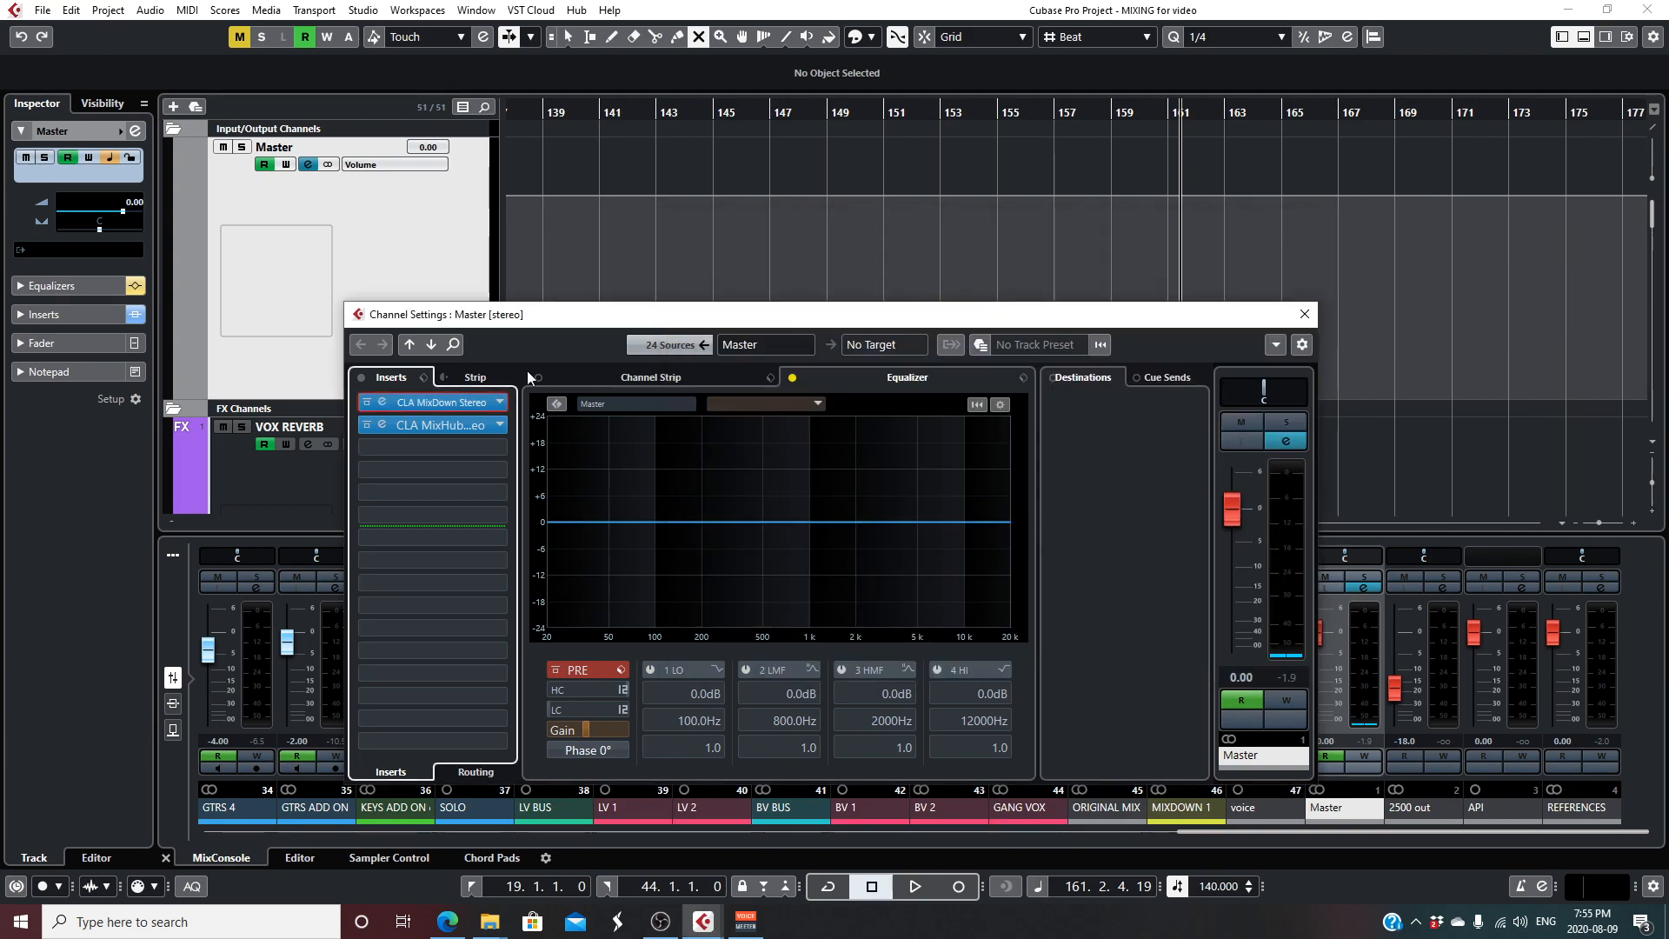
- Review the Master's CLA MixHub insert and its output fader with playback stopped, and close the plug-in and channel settings
left_click(414, 423)
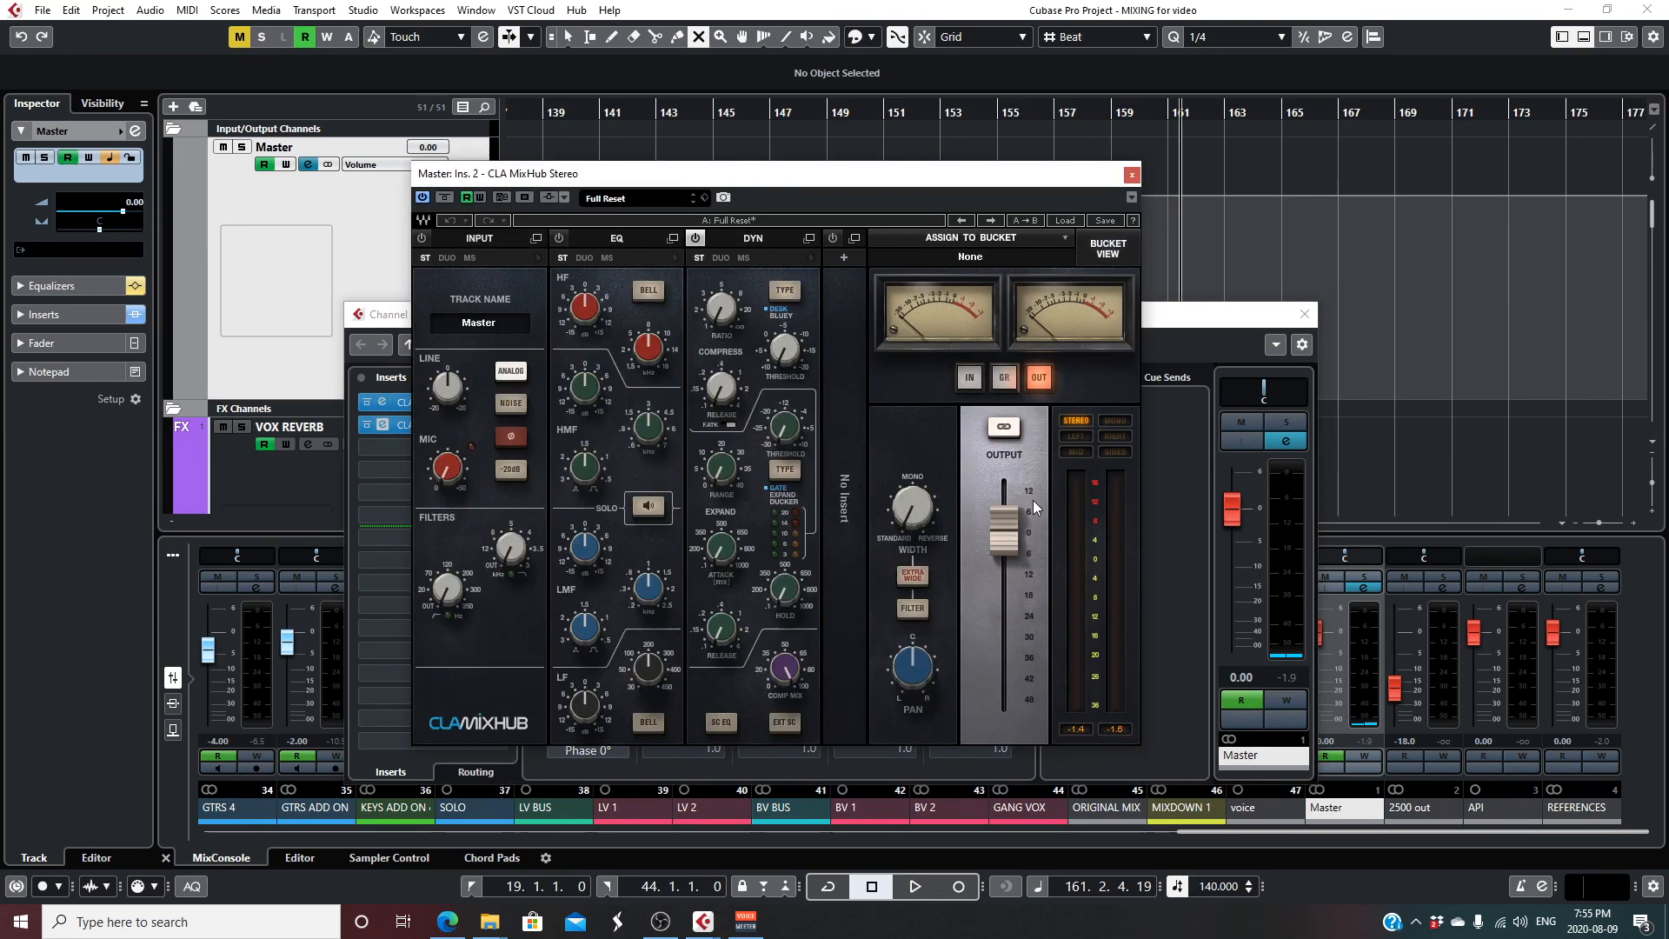
right_click(1009, 532)
left_click(1010, 534)
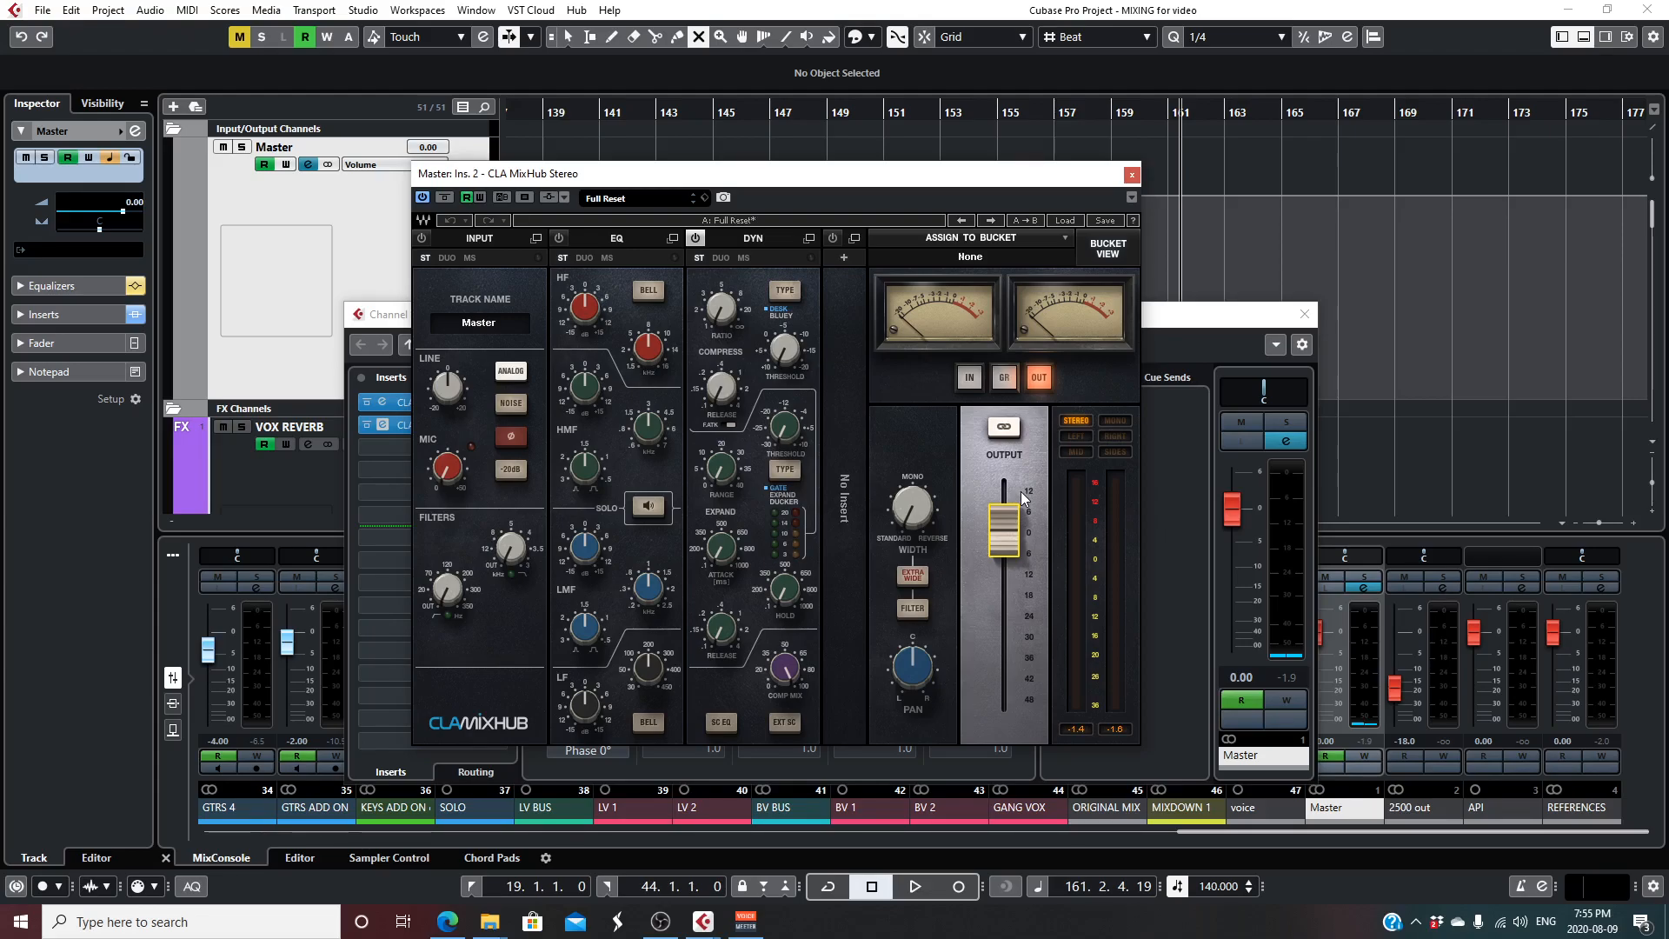
left_click(1132, 176)
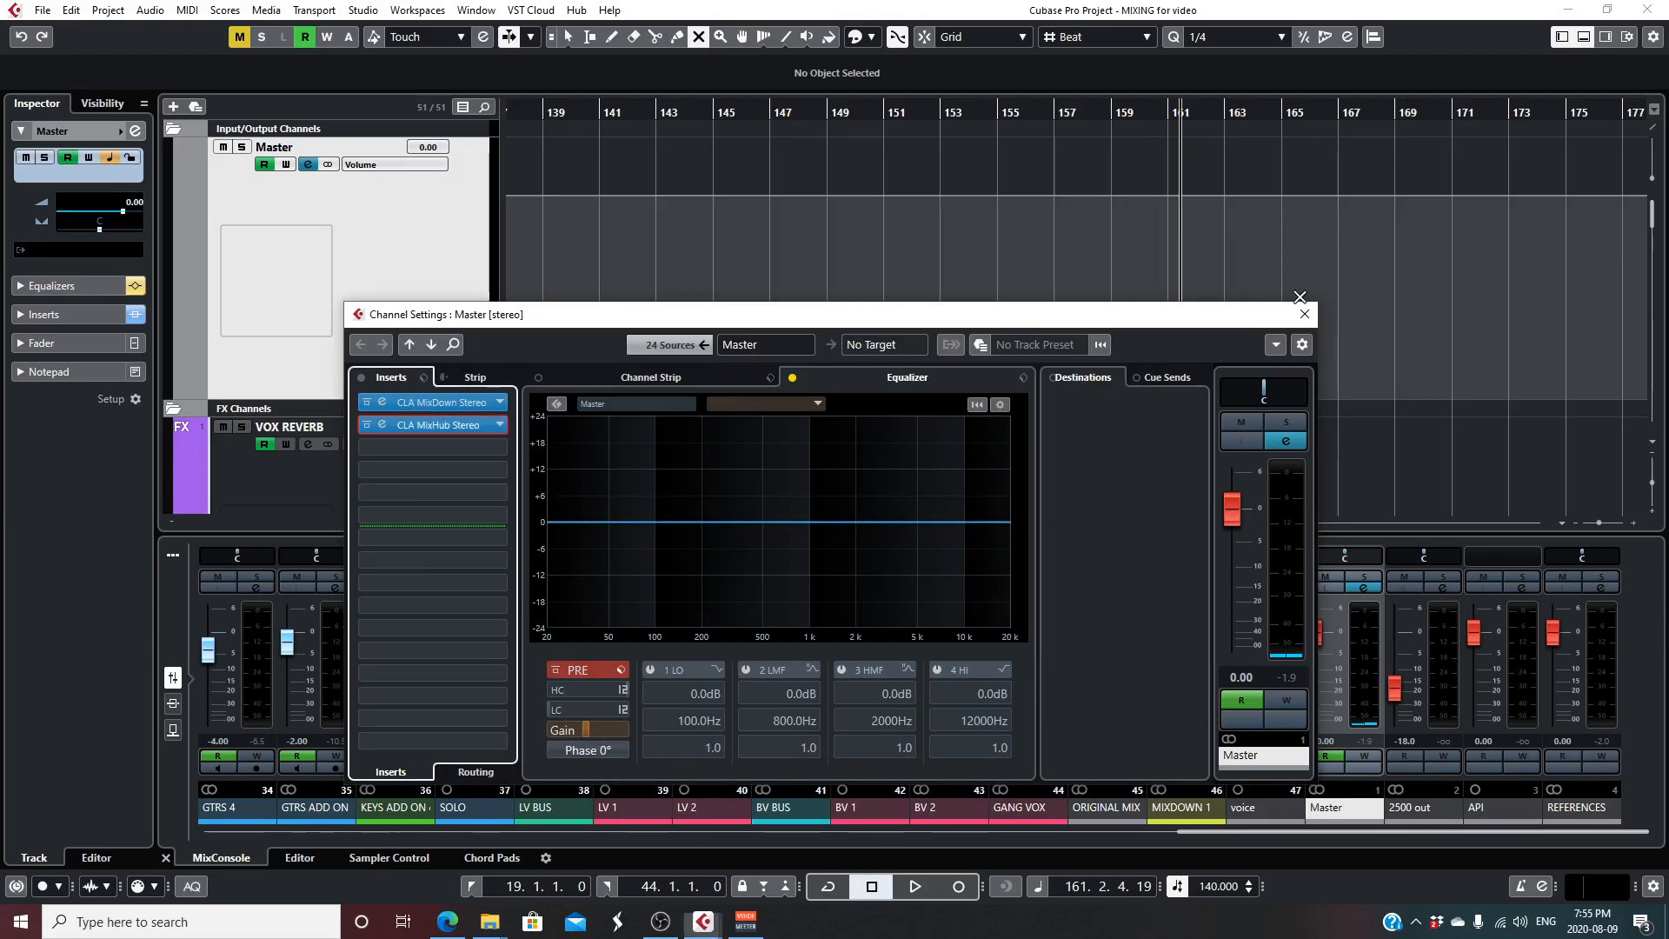
left_click(1304, 314)
- Show the full length of the song at the MIXDOWN 1 track and place the playback position at about bar 101
scroll(844, 346, "down", 3)
scroll(852, 348, "down", 5)
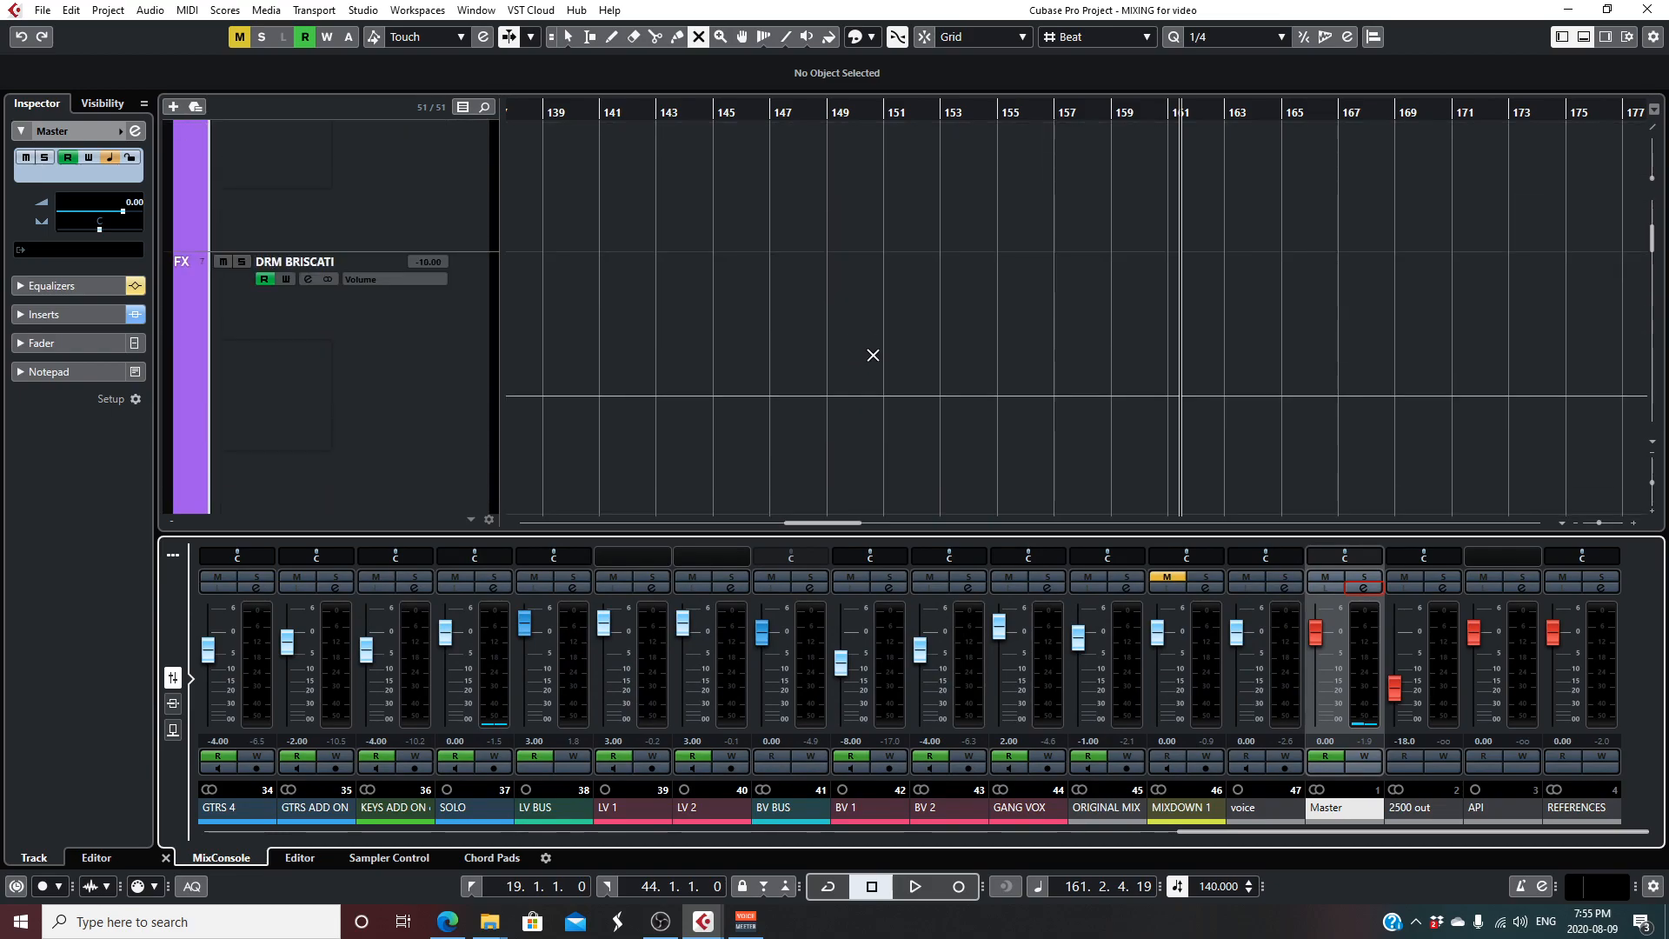
scroll(960, 424, "down", 9)
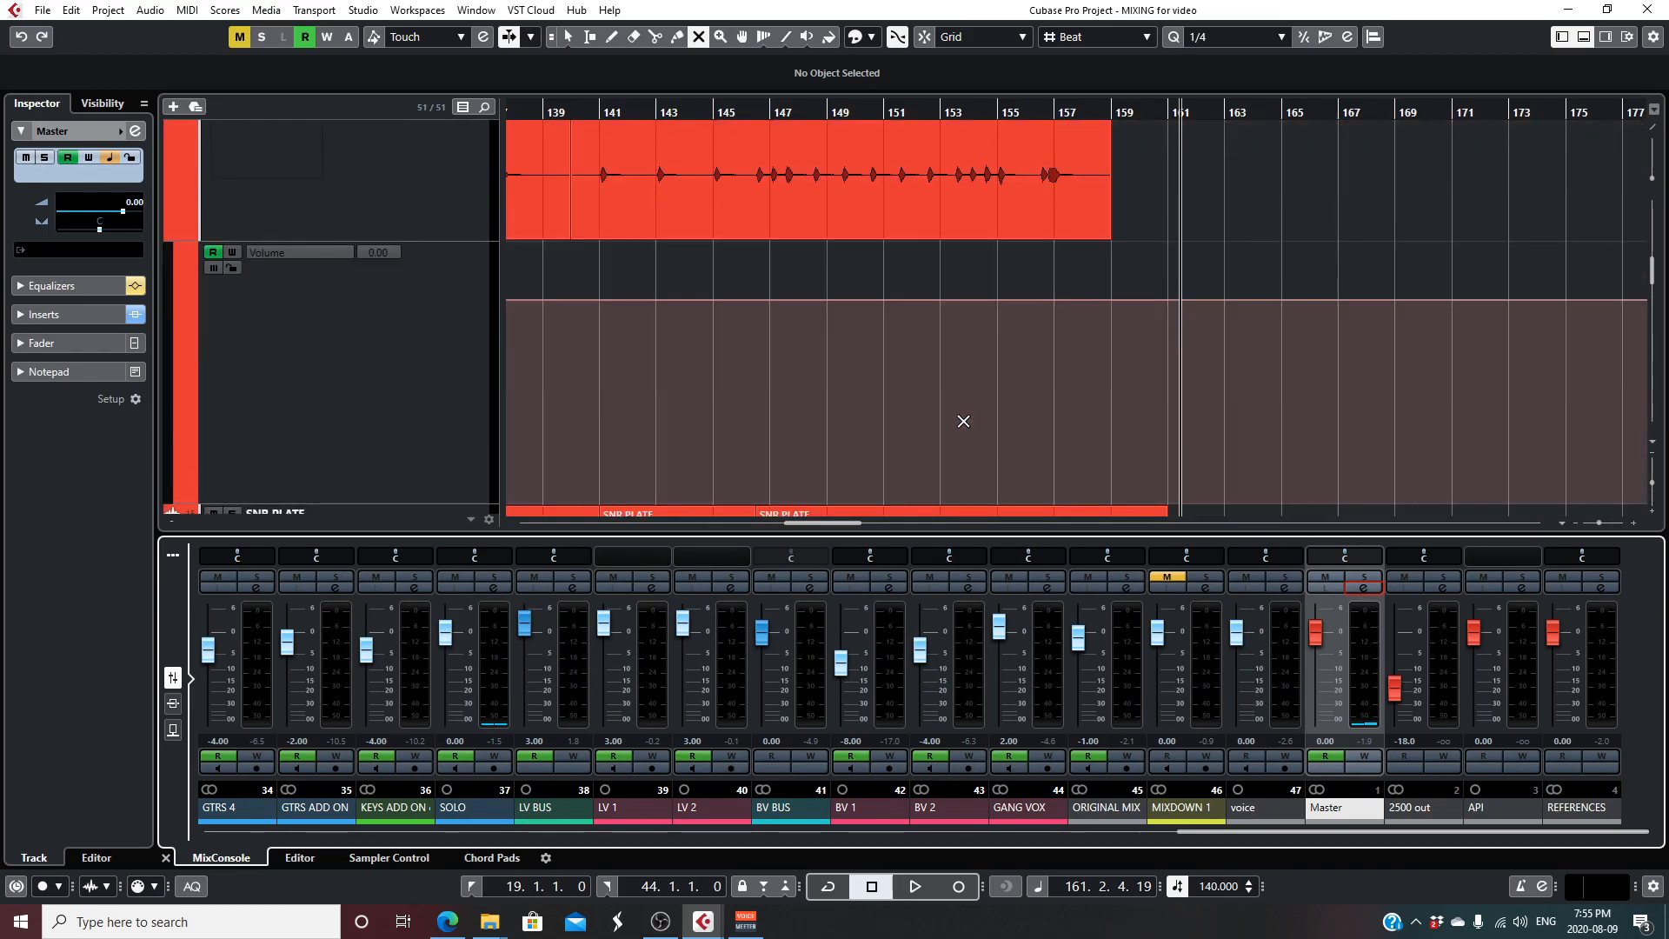
scroll(1036, 412, "down", 5)
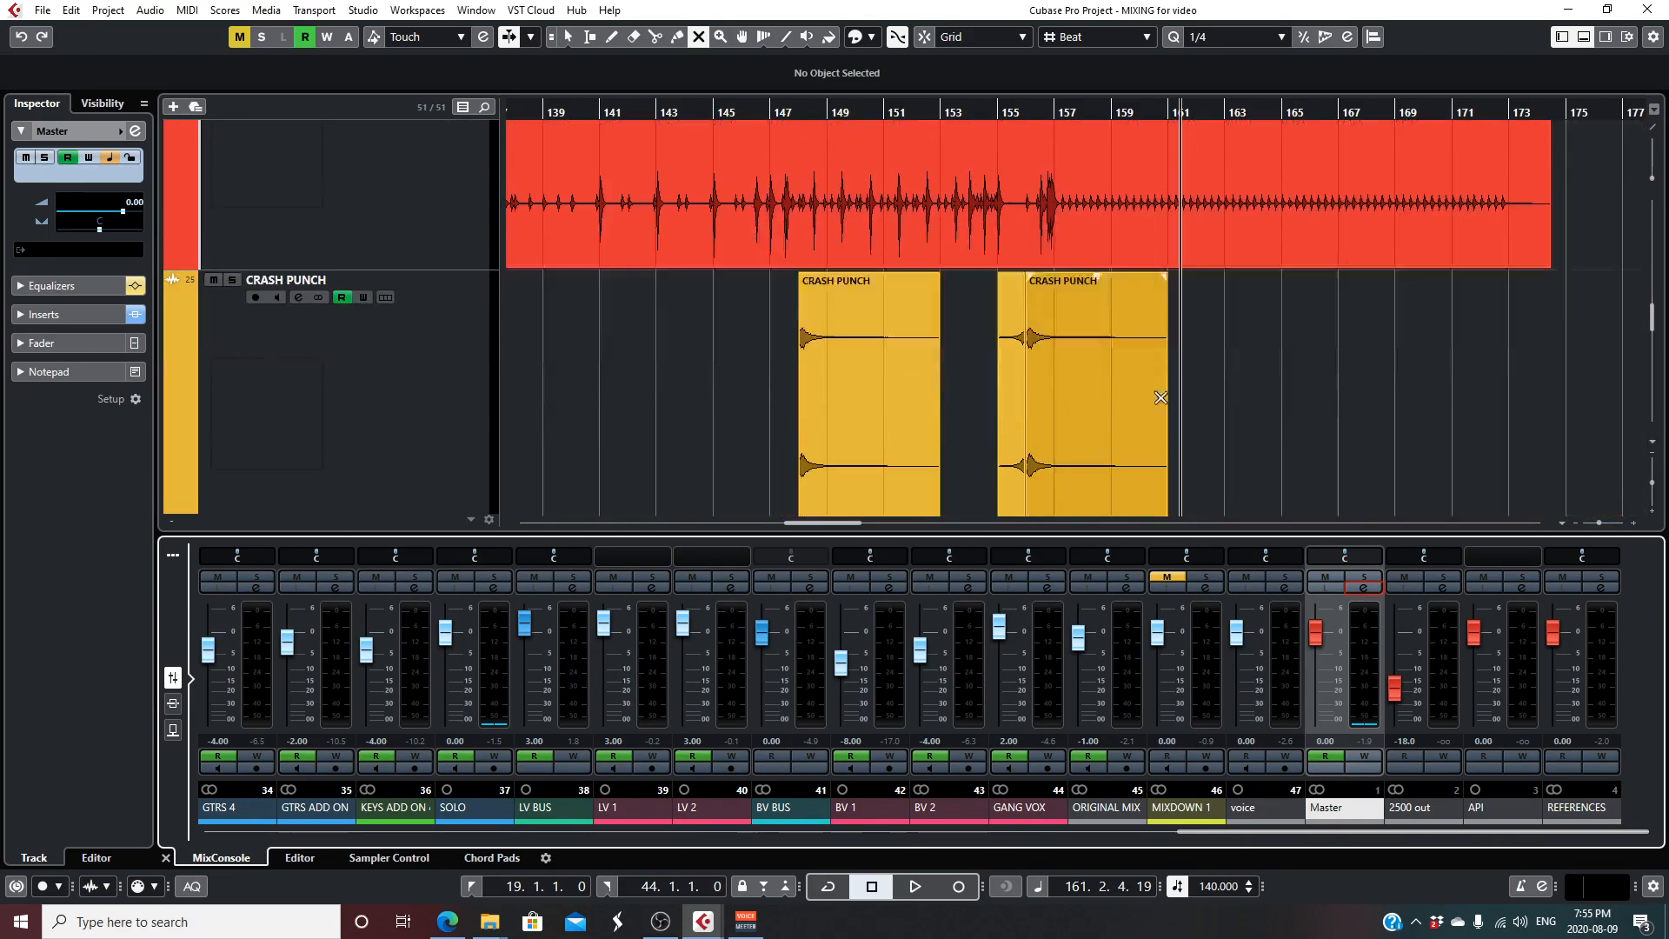
left_click_drag(1652, 330, 1652, 445)
scroll(747, 398, "up", 3)
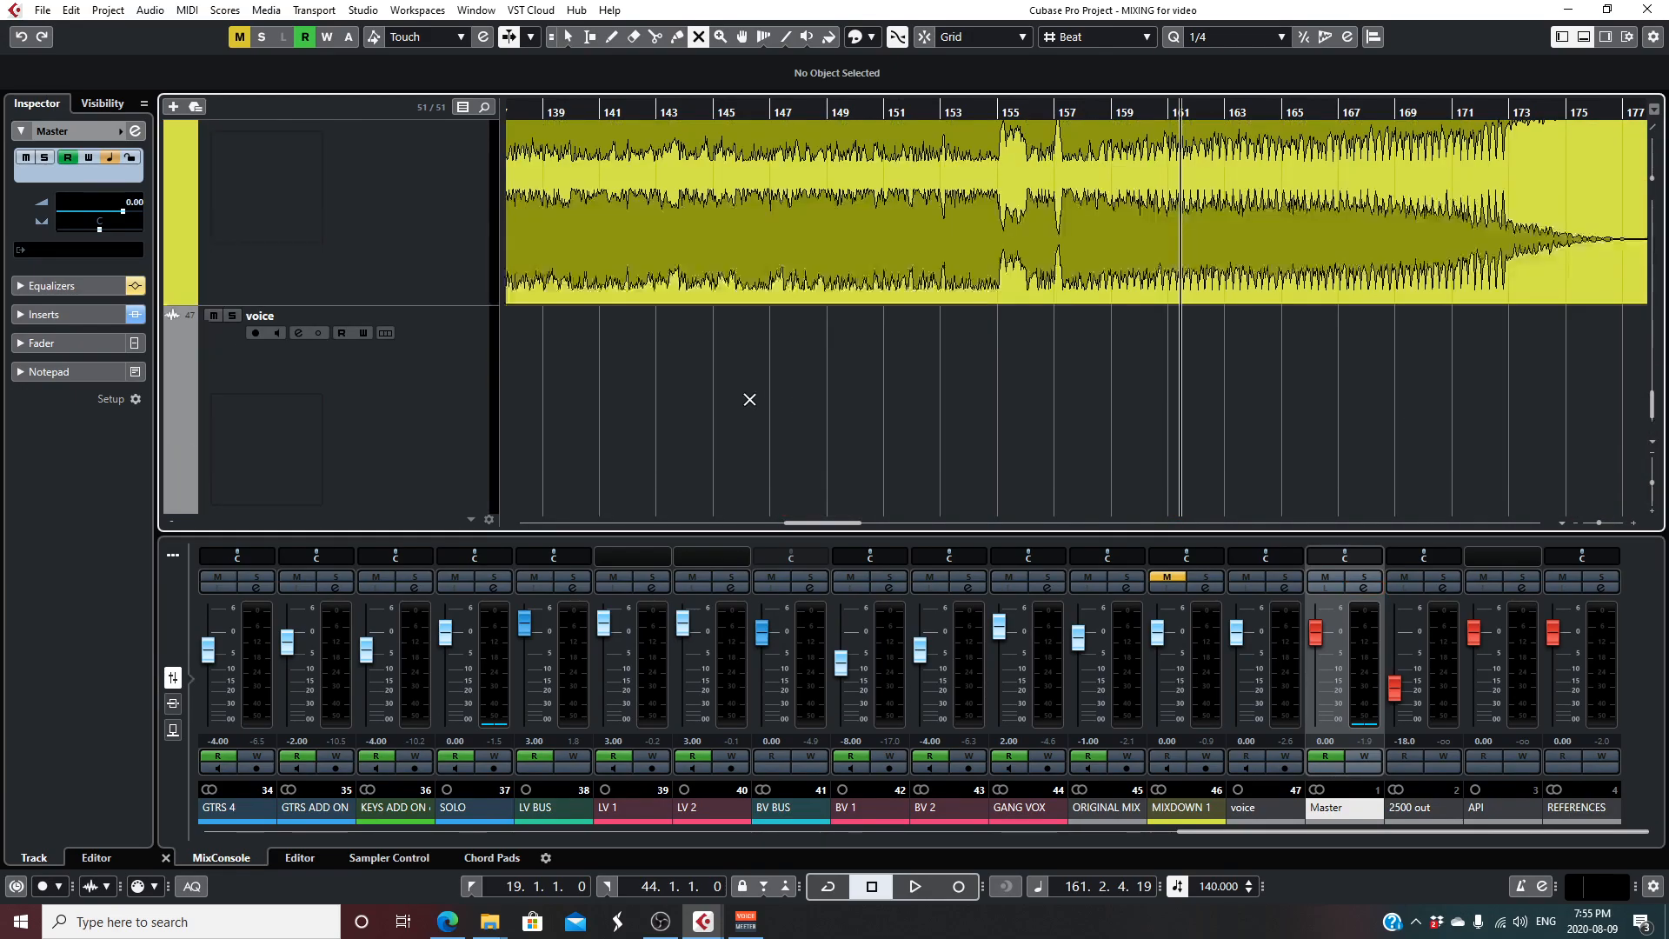
left_click_drag(1598, 523, 1589, 523)
left_click(641, 109)
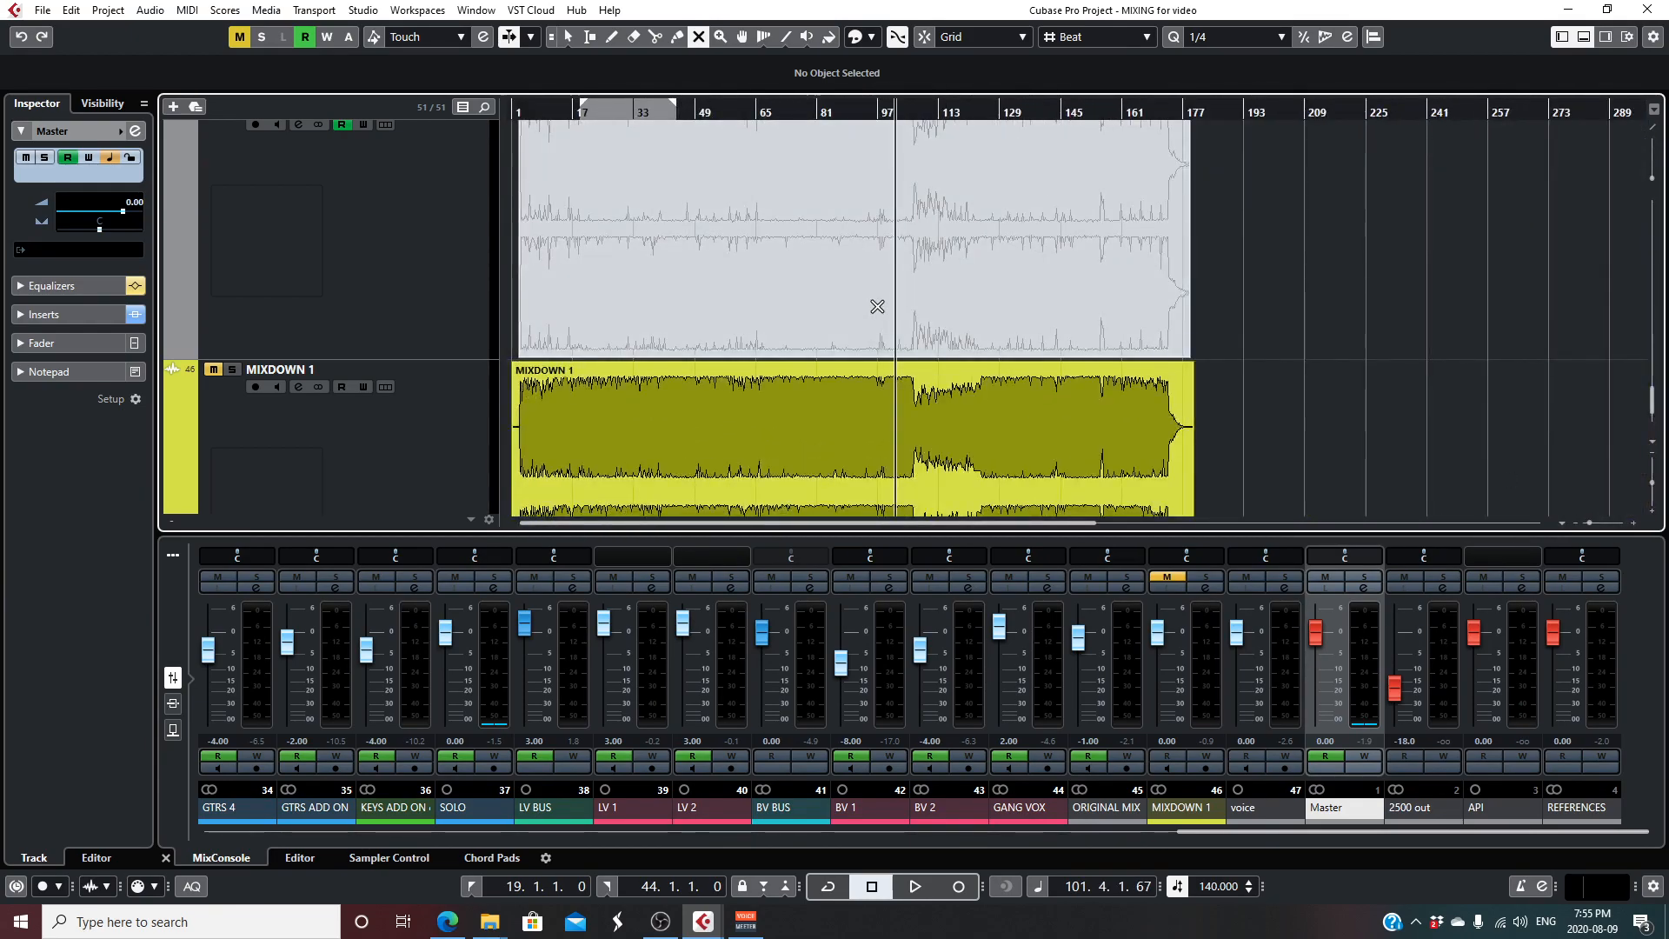